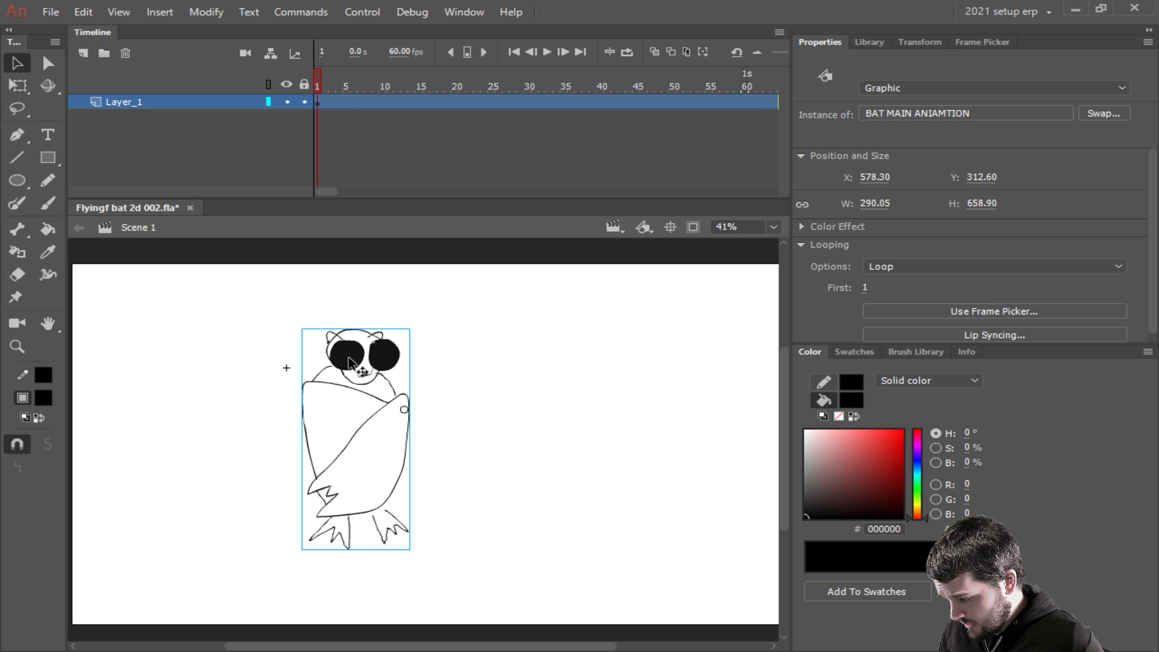
# Check the last frame of the bat animation on the main timeline, frame 787, and return to frame 1.
pyautogui.moveTo(328, 194); pyautogui.dragTo(578, 202)
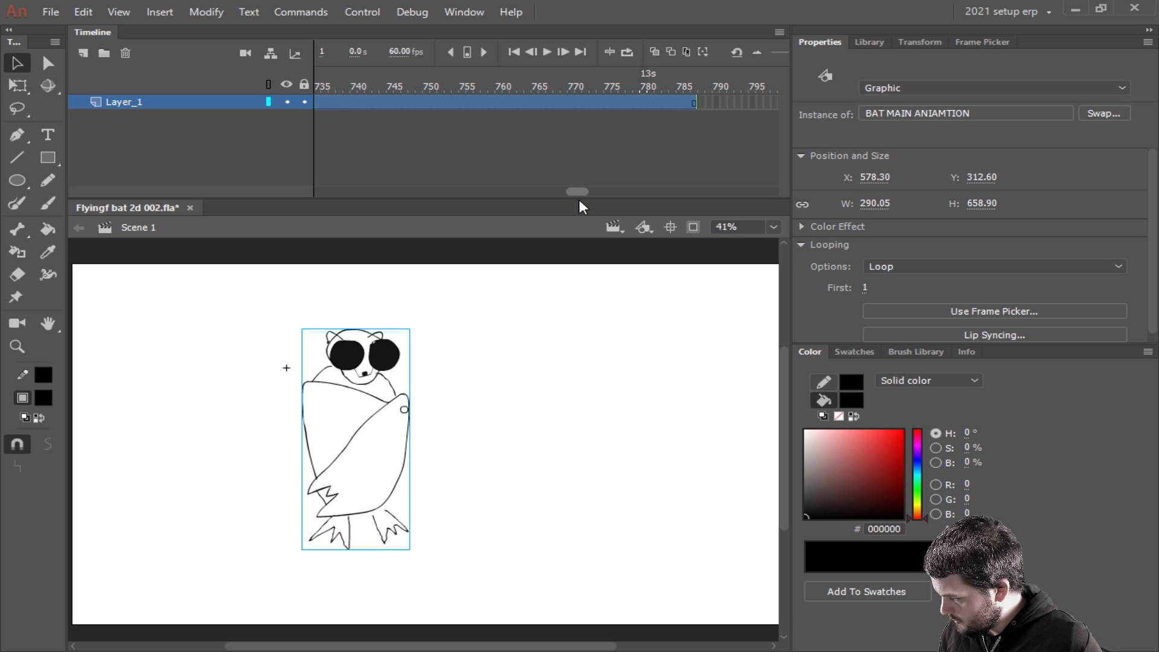
pyautogui.click(692, 101)
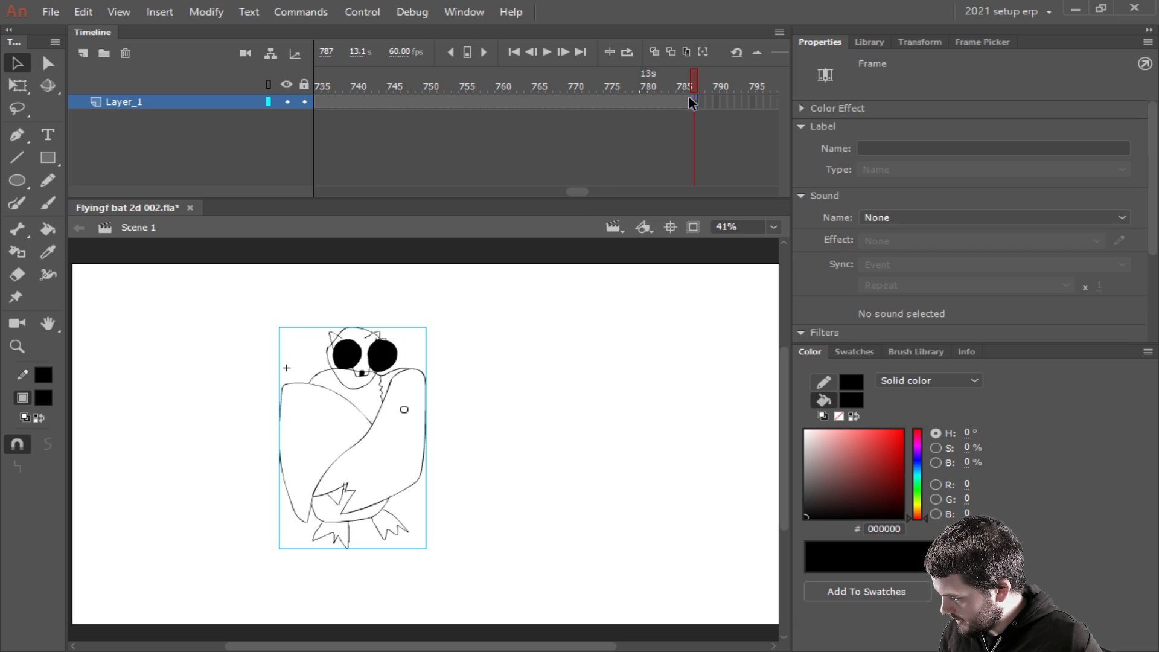
pyautogui.click(513, 52)
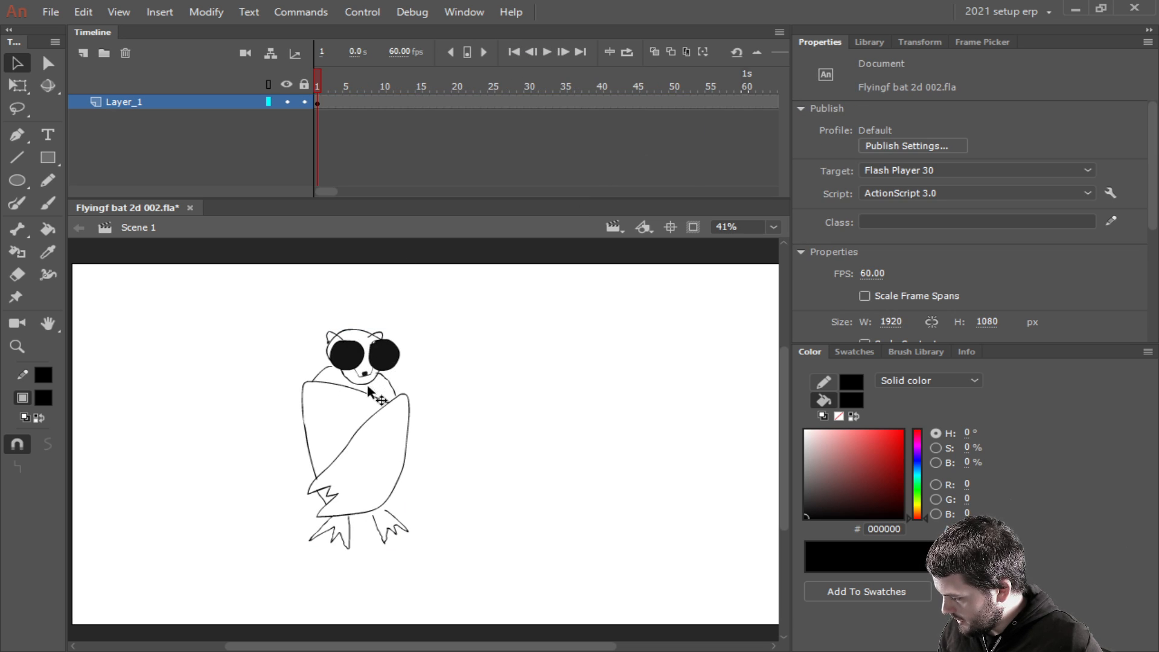
# Open the BAT MAIN ANIAMTION symbol for editing, ready the Brush tool on Layer_2, and show Layer_1 as locked outlines.
pyautogui.doubleClick(383, 363)
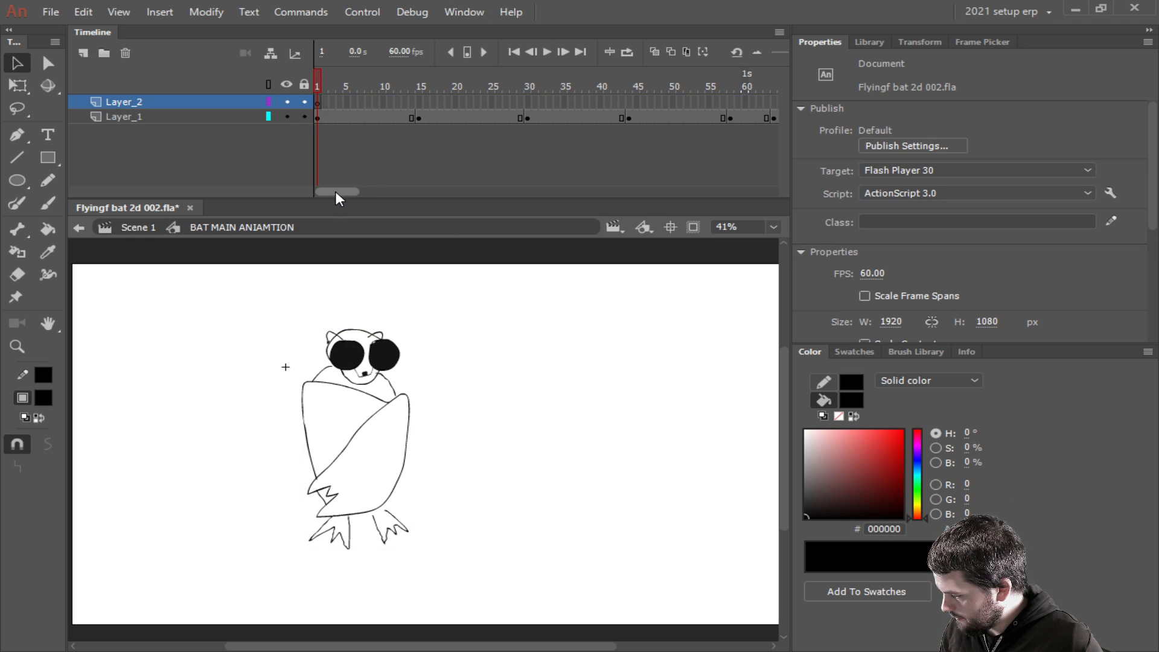
pyautogui.click(320, 104)
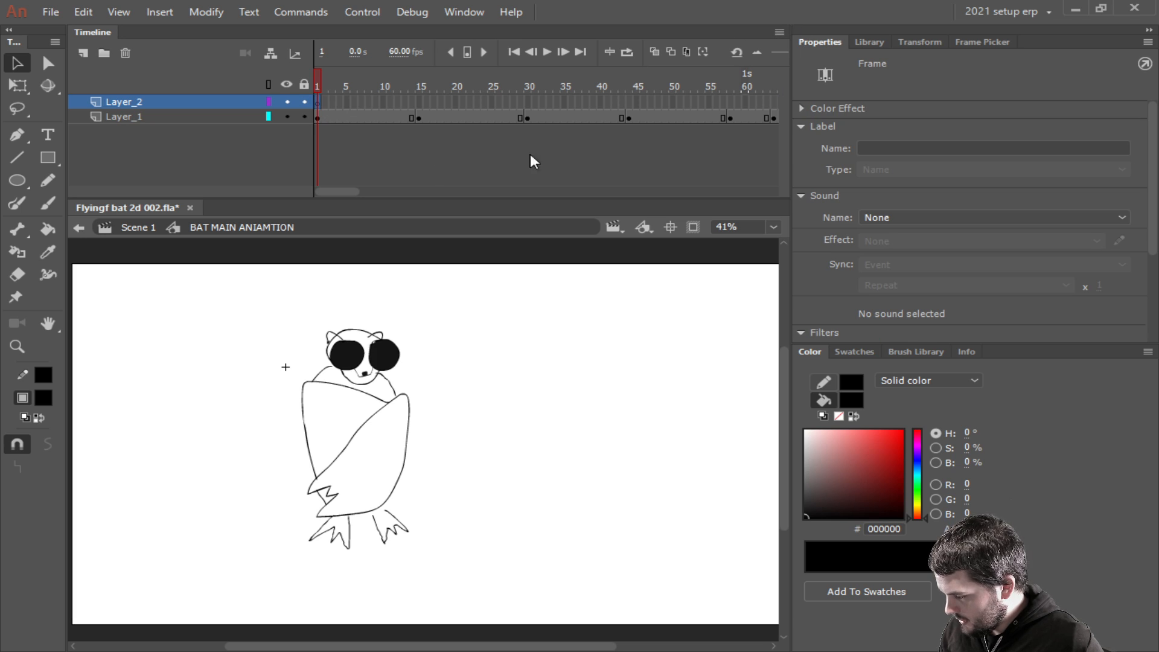
pyautogui.click(48, 203)
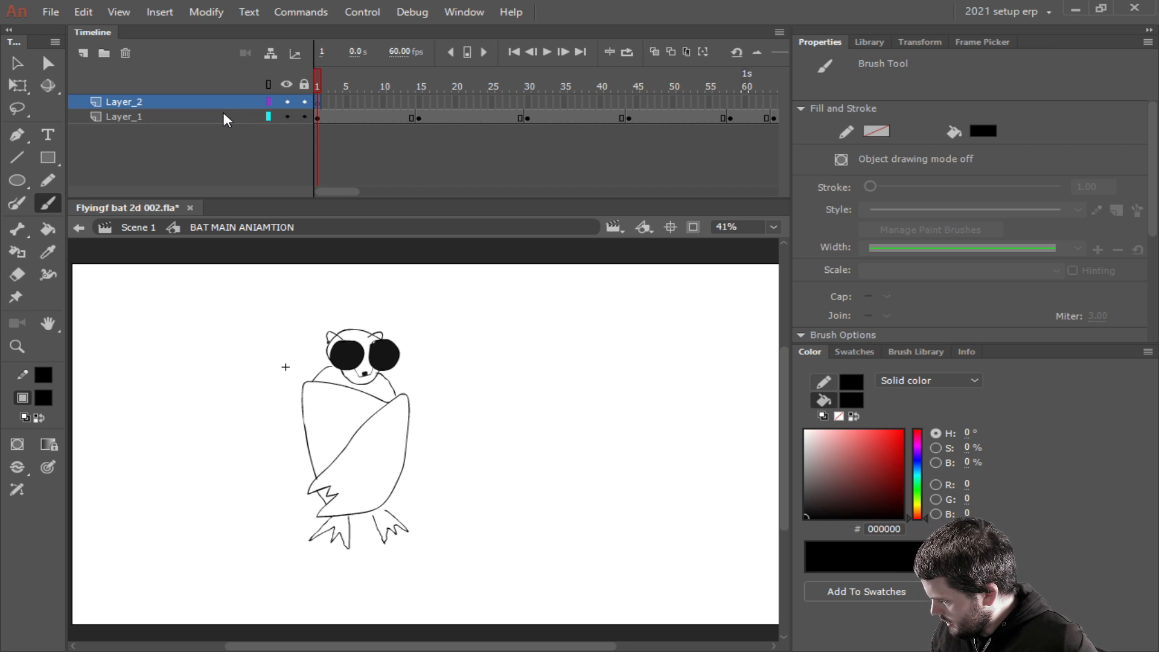
pyautogui.click(268, 117)
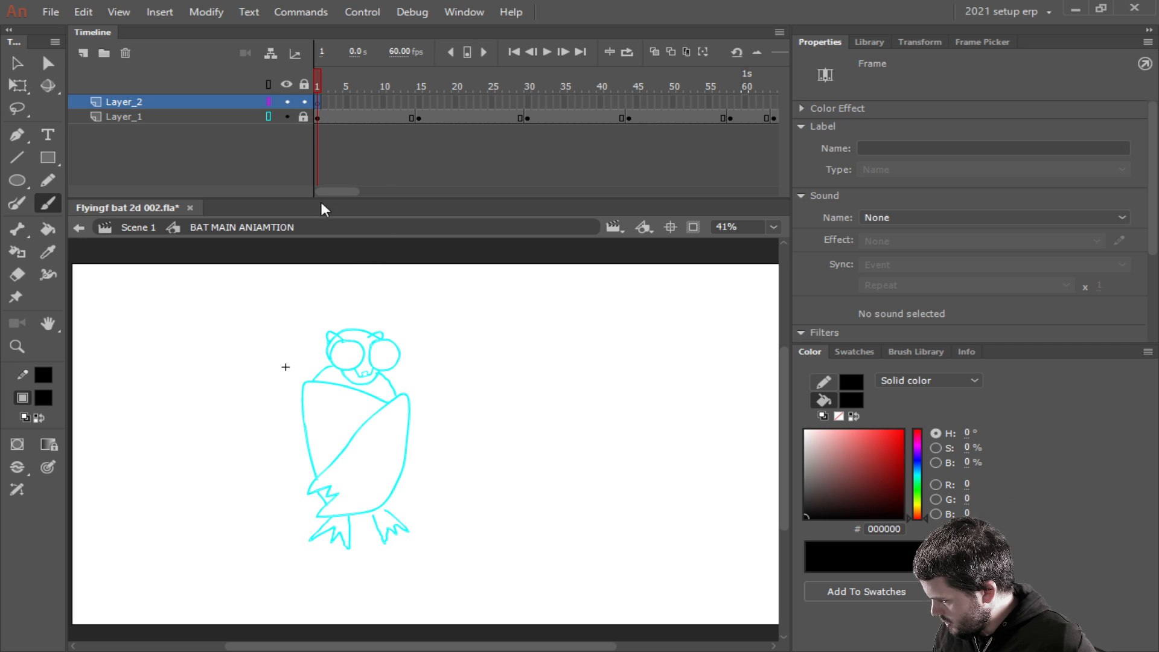
# Extend Layer_2 to frame 84, where Layer_1 has a spread-wing keyframe, and return to Layer_2's first frame.
pyautogui.moveTo(331, 193); pyautogui.dragTo(359, 194)
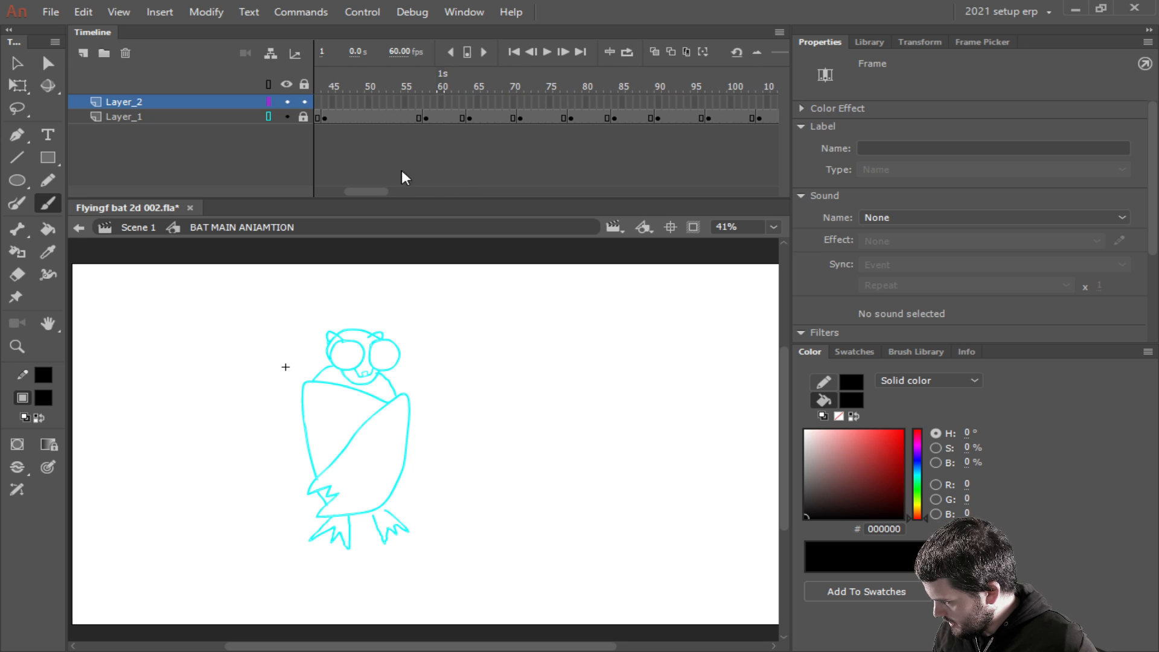
pyautogui.click(522, 101)
pyautogui.moveTo(522, 100); pyautogui.dragTo(591, 96)
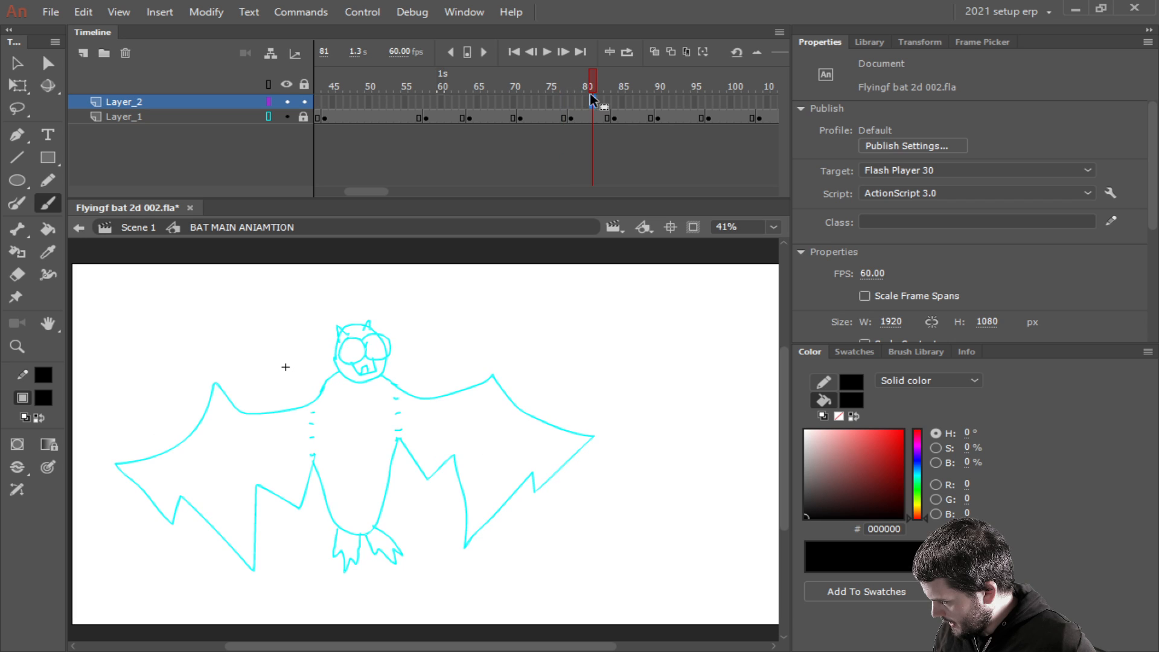
pyautogui.click(625, 91)
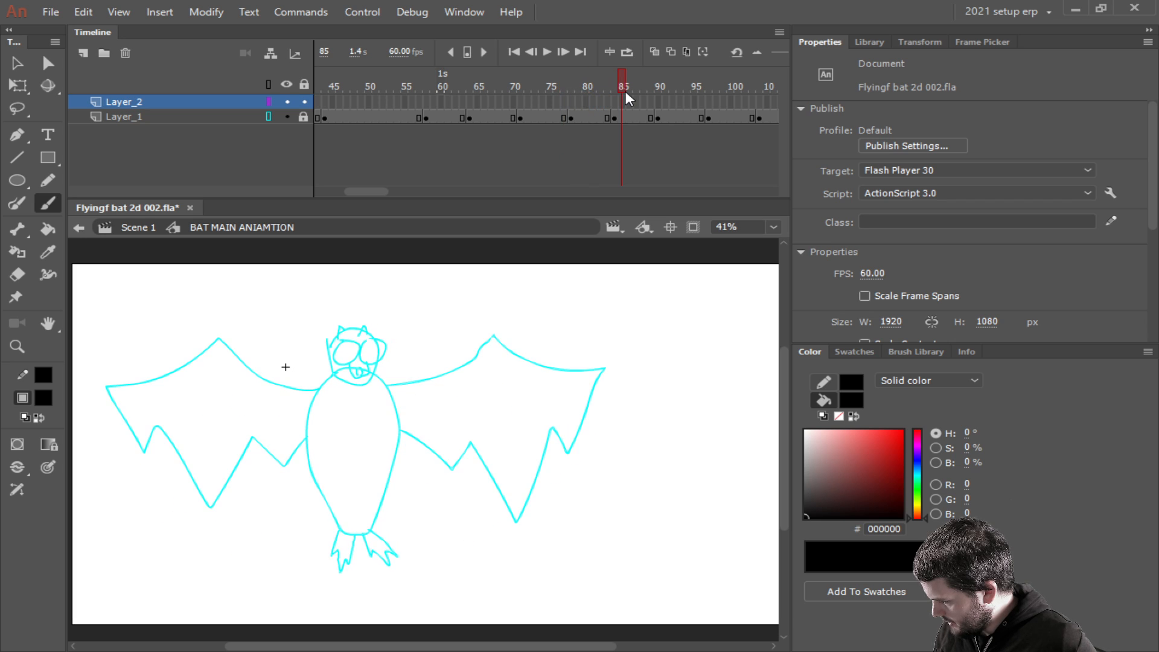
pyautogui.moveTo(626, 92)
pyautogui.mouseDown()
pyautogui.moveTo(604, 96)
pyautogui.moveTo(614, 96)
pyautogui.mouseUp()
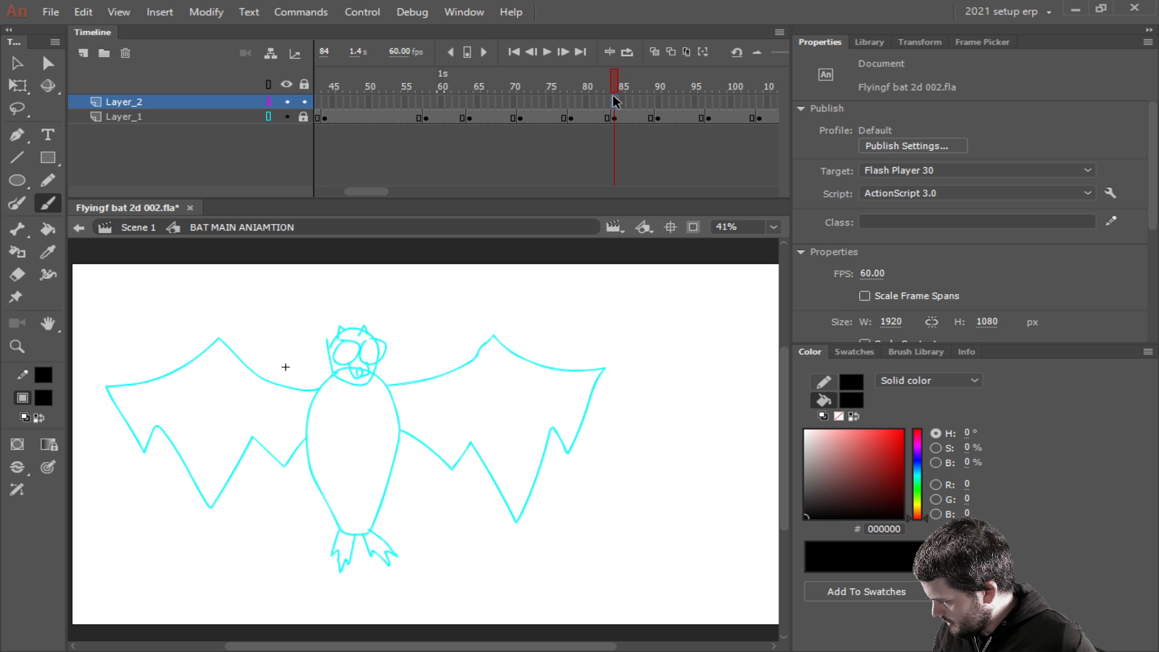
pyautogui.rightClick(614, 97)
pyautogui.click(661, 184)
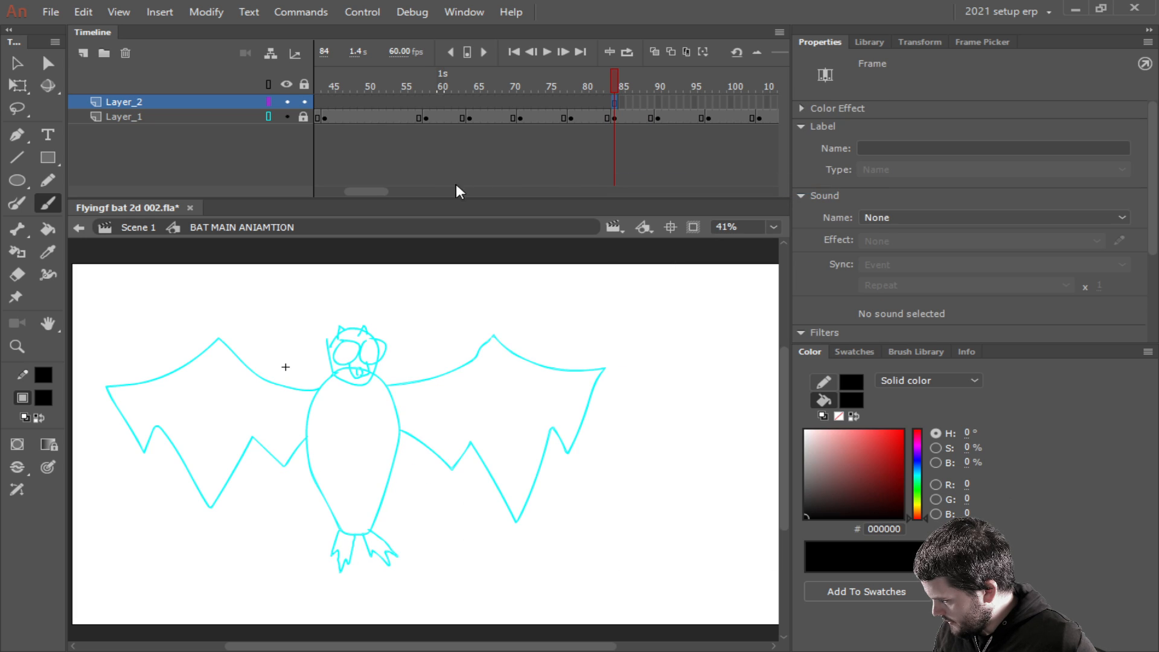
pyautogui.hscroll(-5, 375, 187)
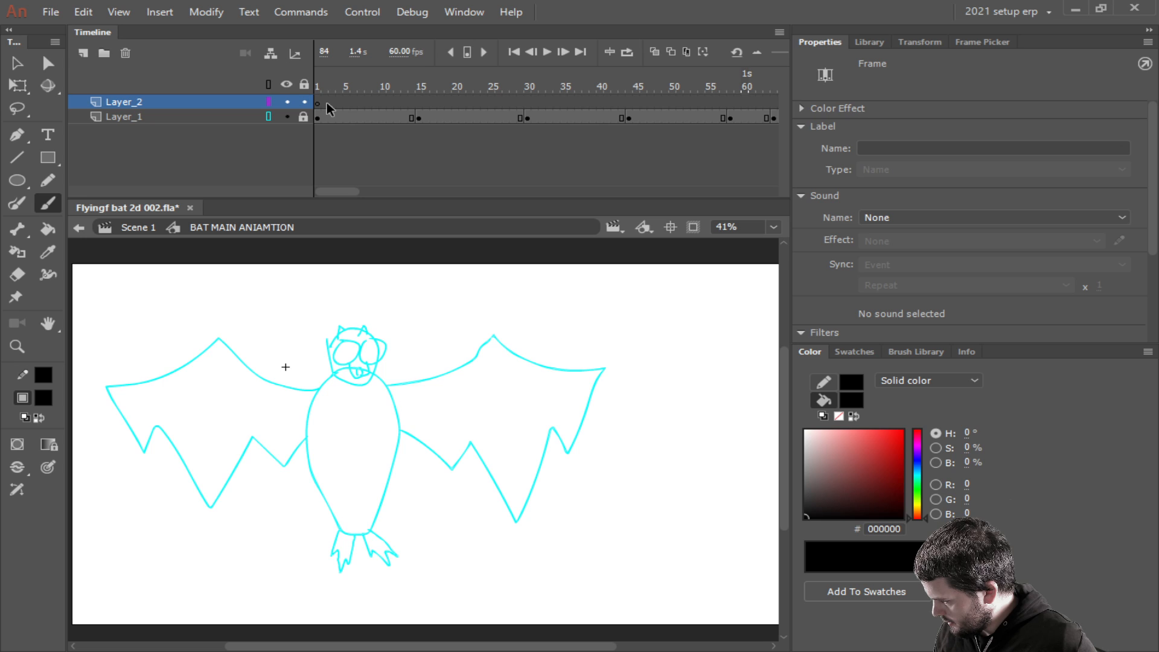
pyautogui.click(319, 101)
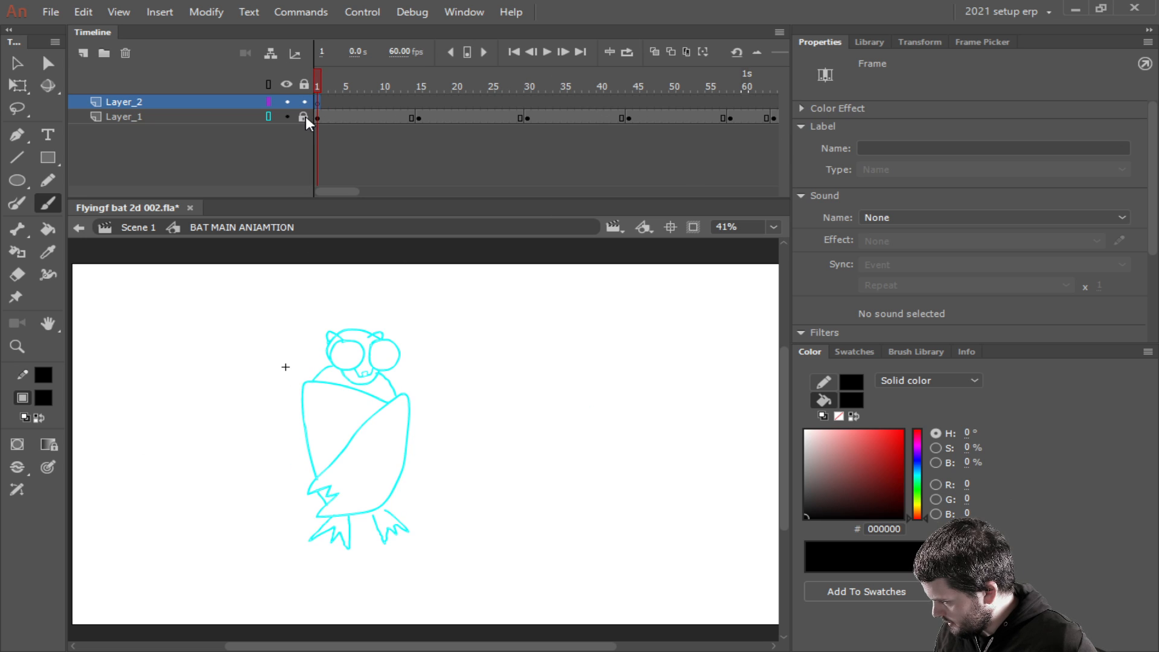
# Save the document and save a new version of it as "Flyingf bat 2d 003" in the same folder.
pyautogui.hotkey('ctrl', 's')
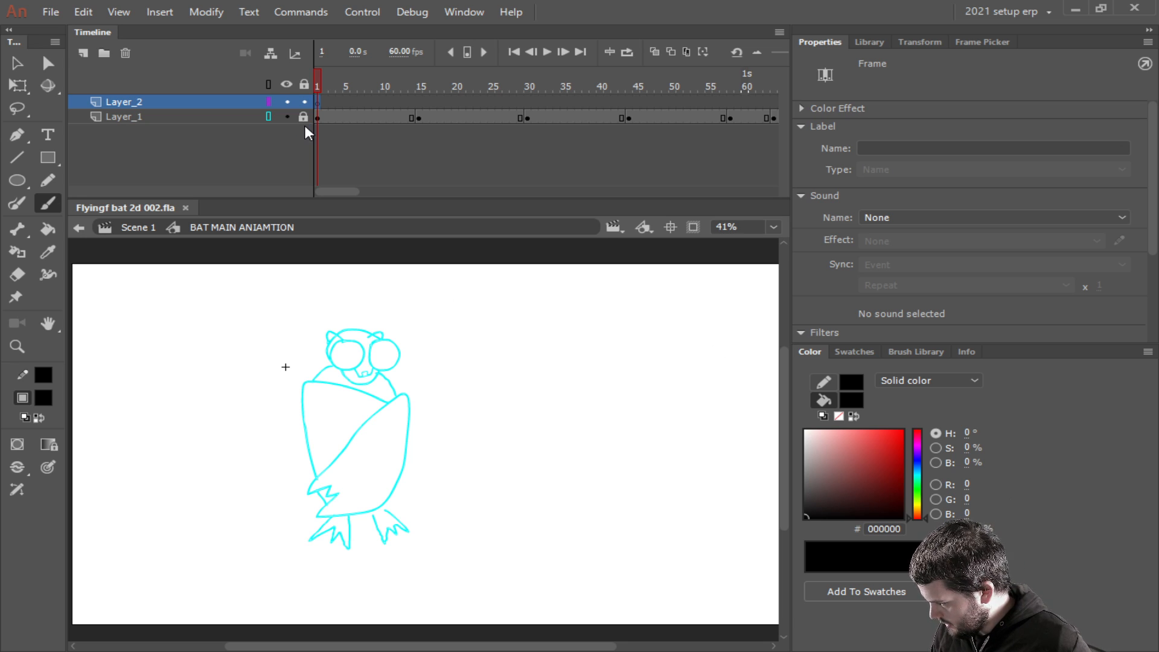
pyautogui.hotkey('ctrl', 'shift', 's')
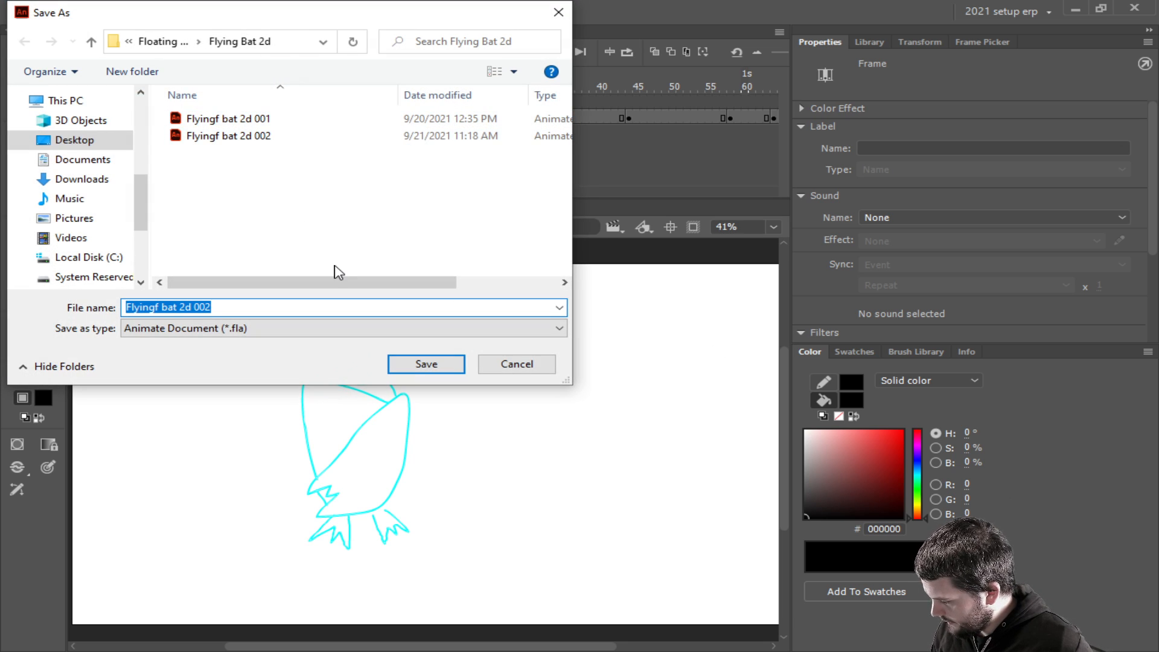
pyautogui.click(267, 305)
pyautogui.press('BackSpace')
pyautogui.write('3')
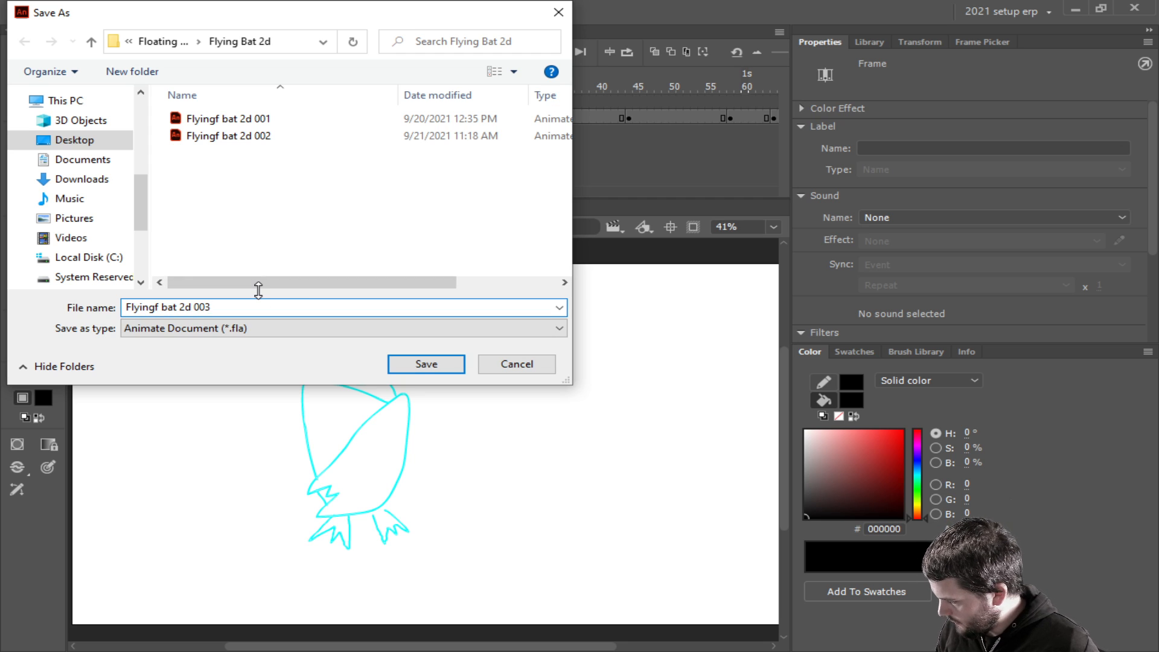
pyautogui.press('Return')
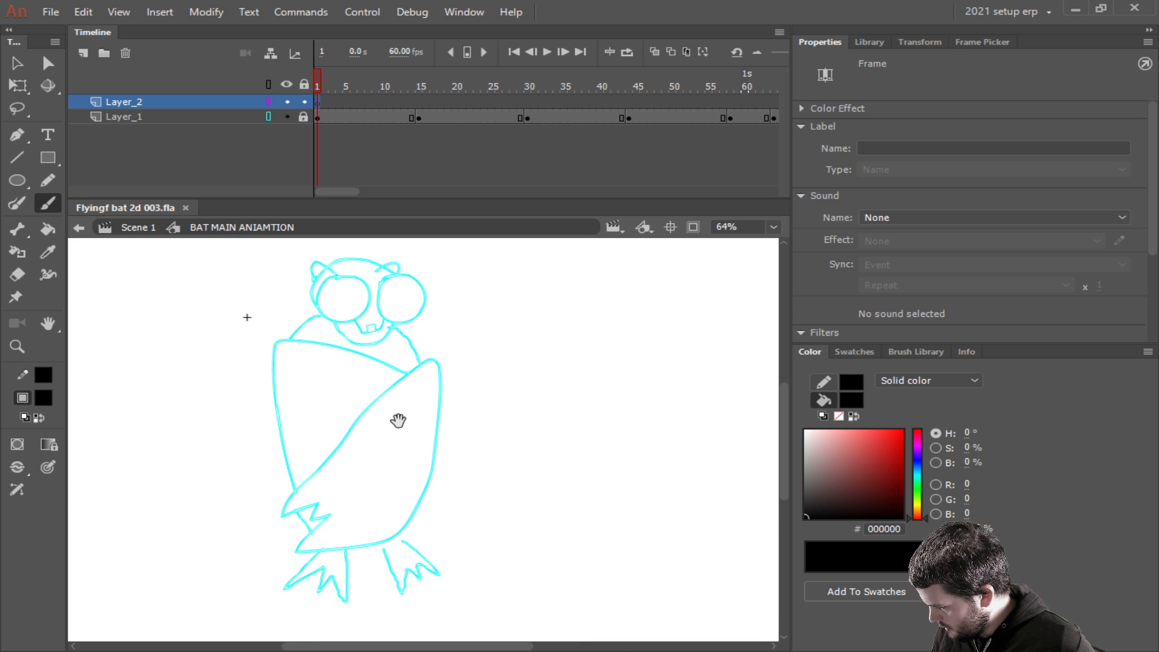
# Set up the Brush tool with a brush size of 3 for inking the bat.
pyautogui.scroll(2, 398, 419)
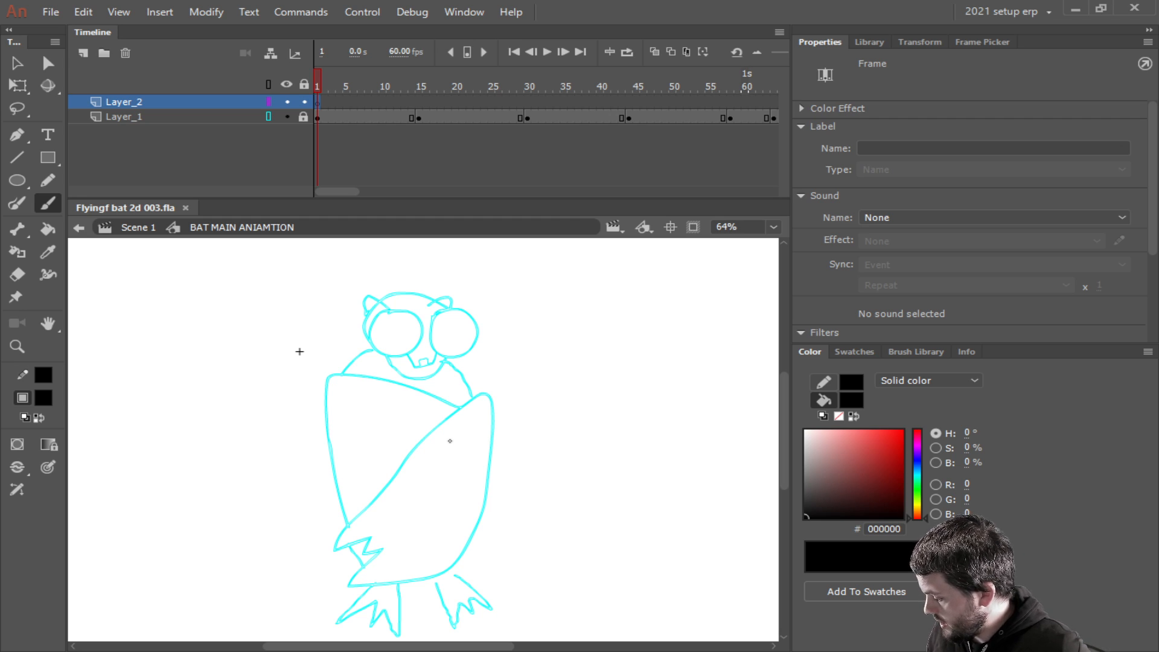
pyautogui.click(48, 201)
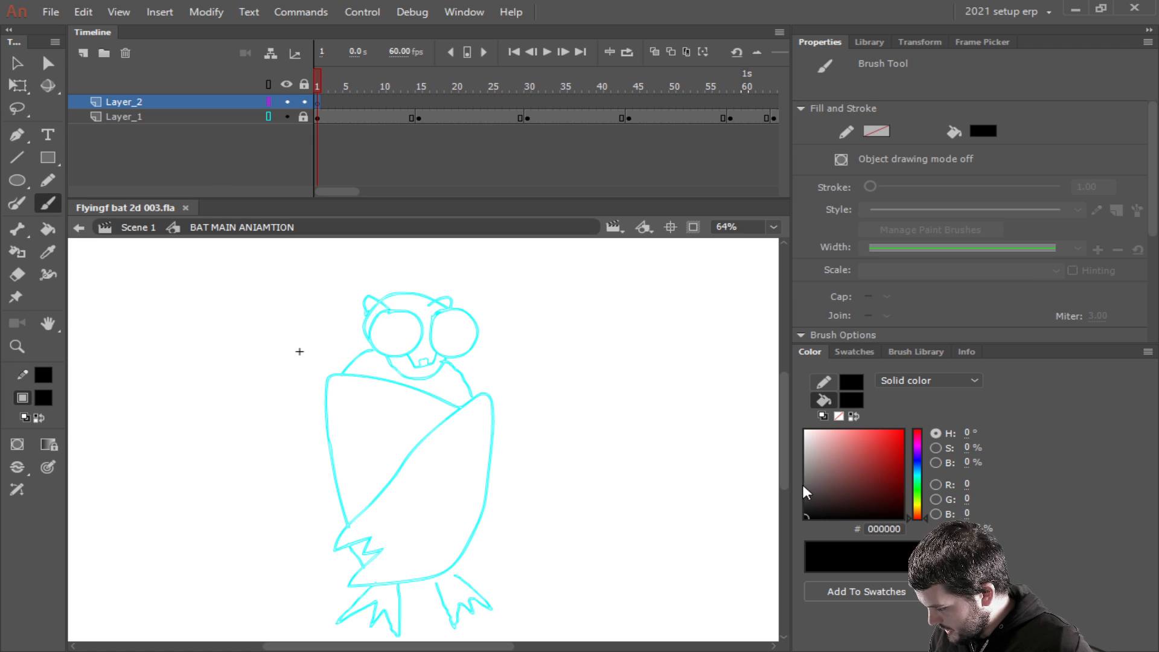
pyautogui.click(865, 40)
pyautogui.click(833, 40)
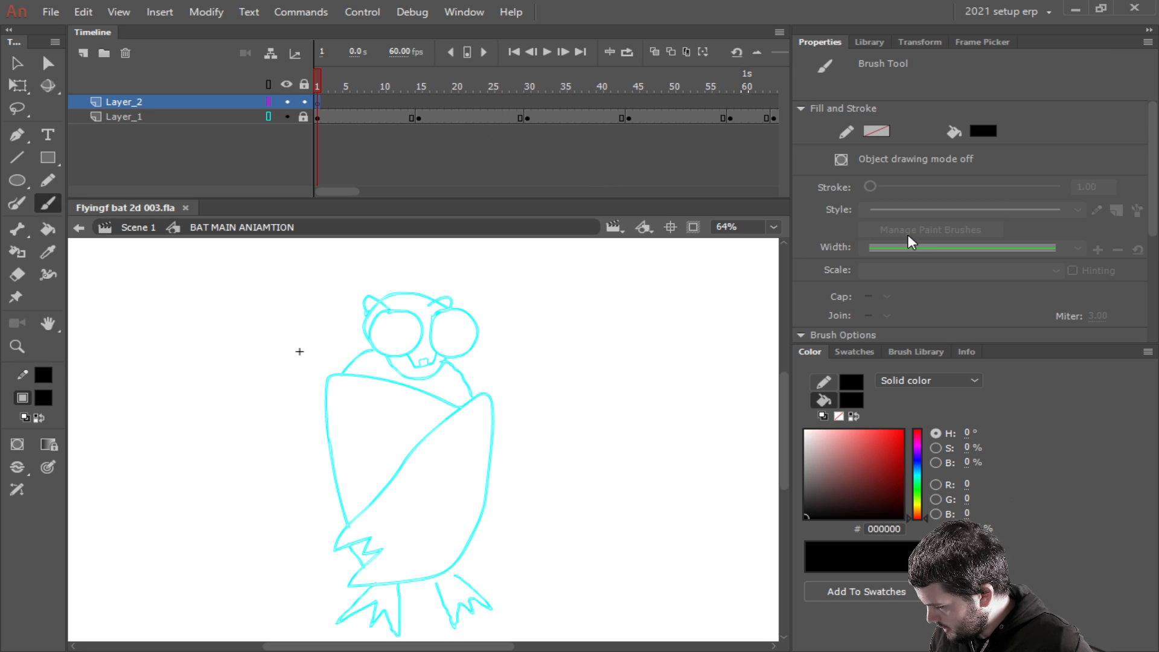
pyautogui.scroll(-2, 905, 234)
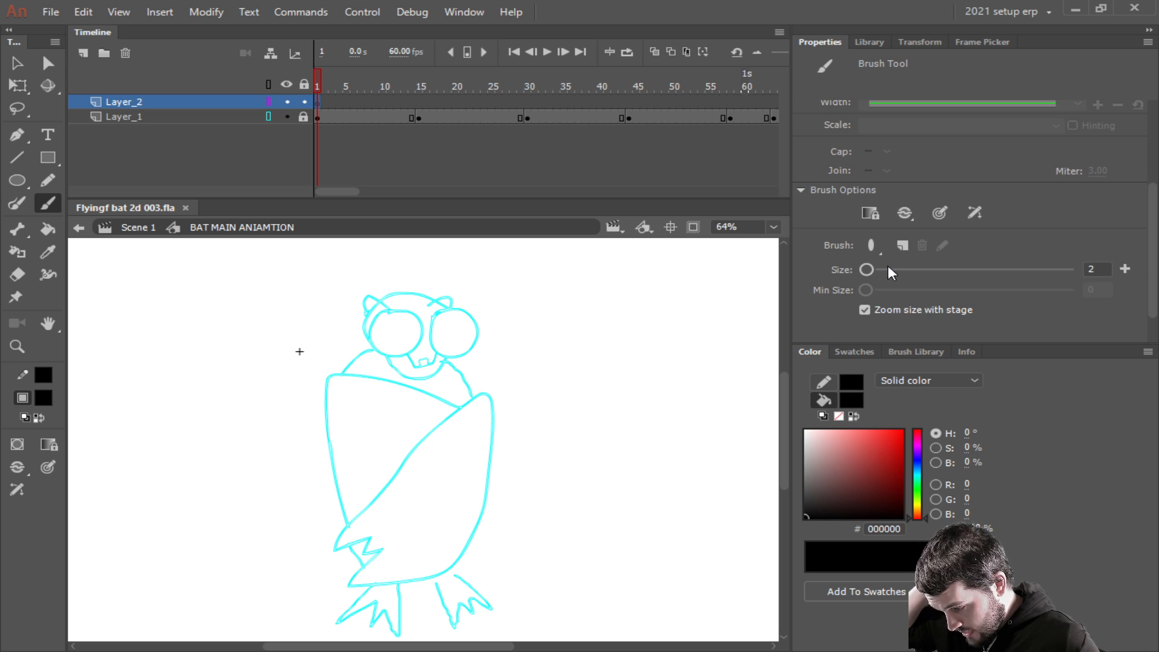
pyautogui.click(1125, 269)
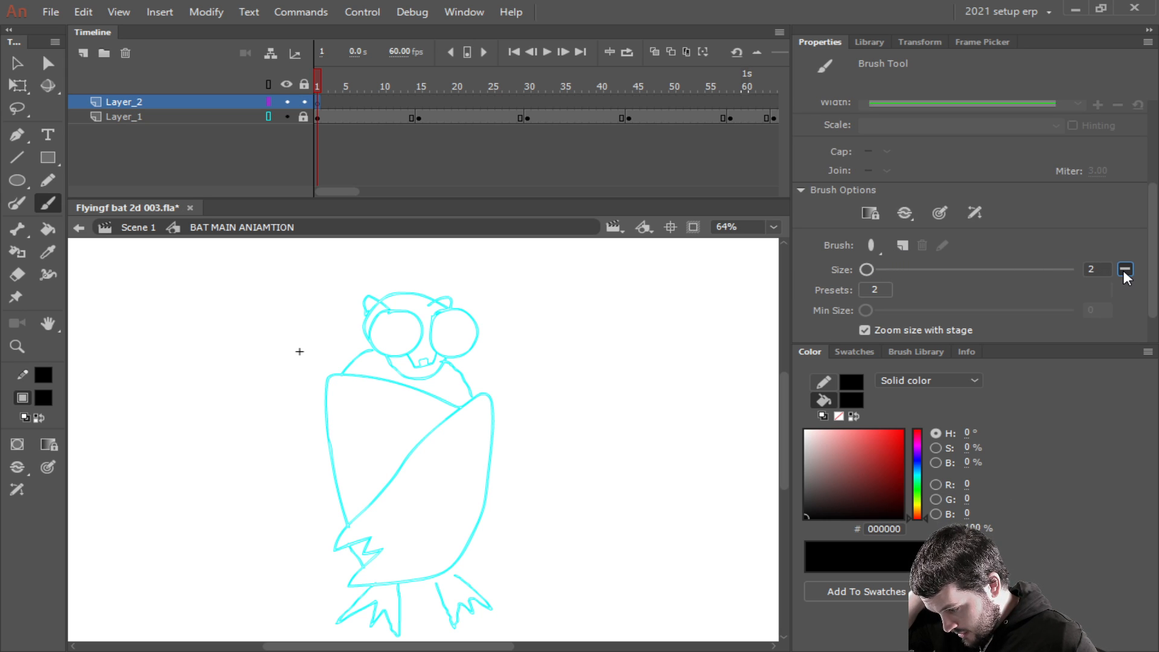
pyautogui.click(1124, 269)
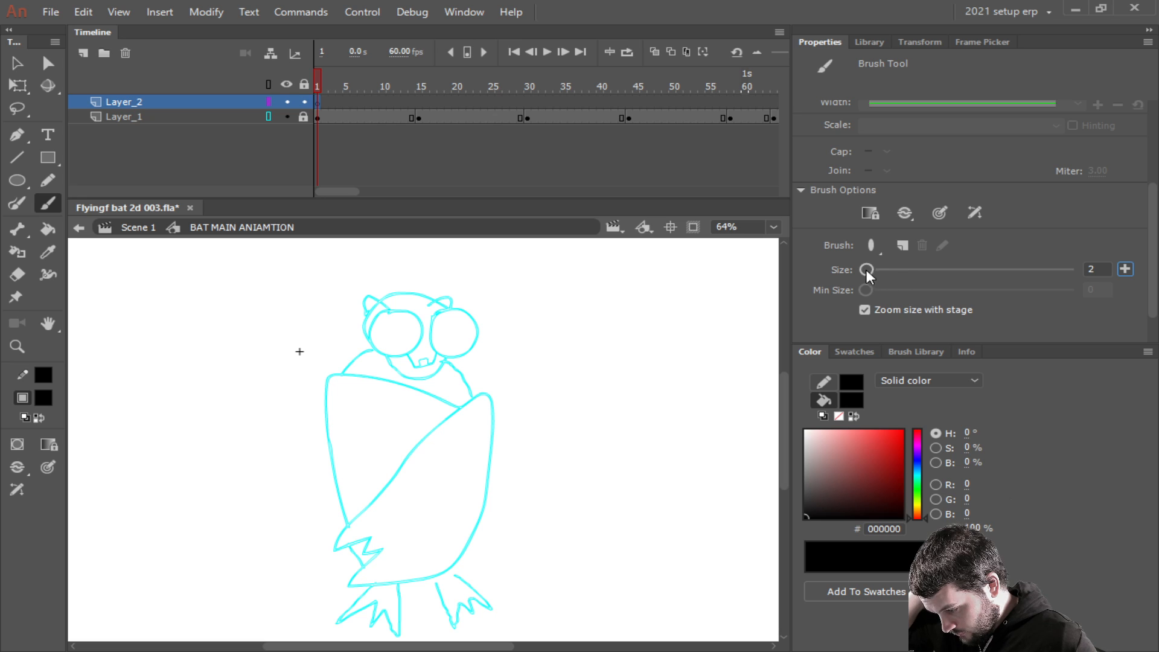
pyautogui.moveTo(866, 269); pyautogui.dragTo(865, 267)
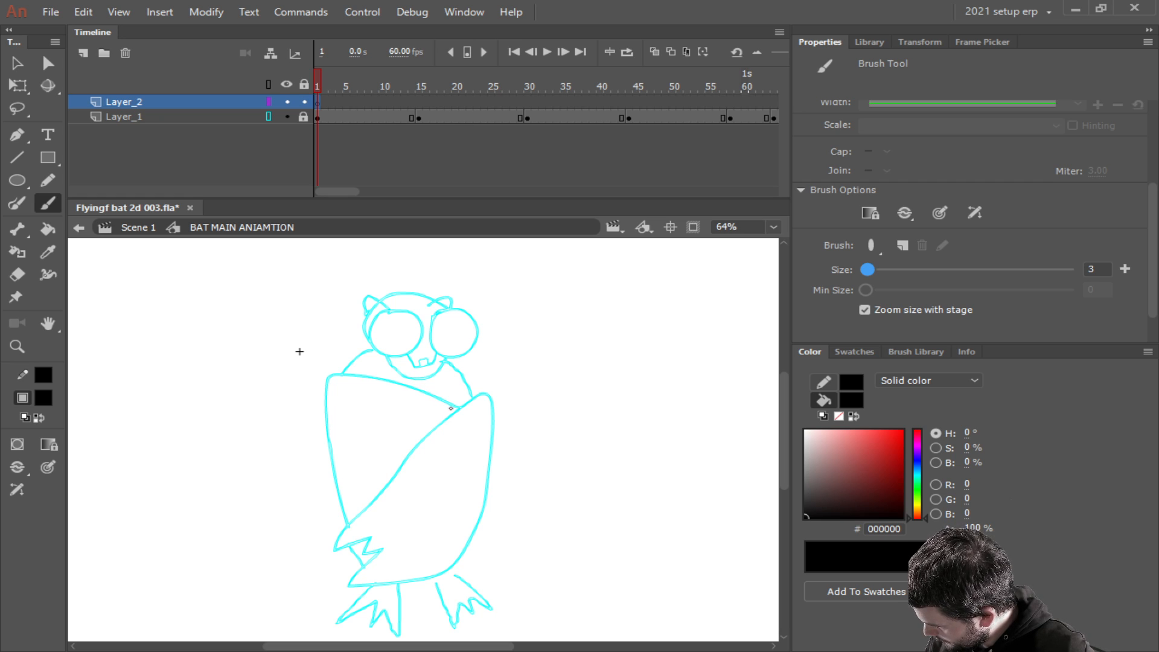
# Ink the outlines of both folded wings in black over the sketch on Layer_2's first frame, redrawing the front wing with straighter edges.
pyautogui.moveTo(457, 408)
pyautogui.mouseDown()
pyautogui.moveTo(318, 364)
pyautogui.moveTo(312, 392)
pyautogui.moveTo(341, 531)
pyautogui.mouseUp()
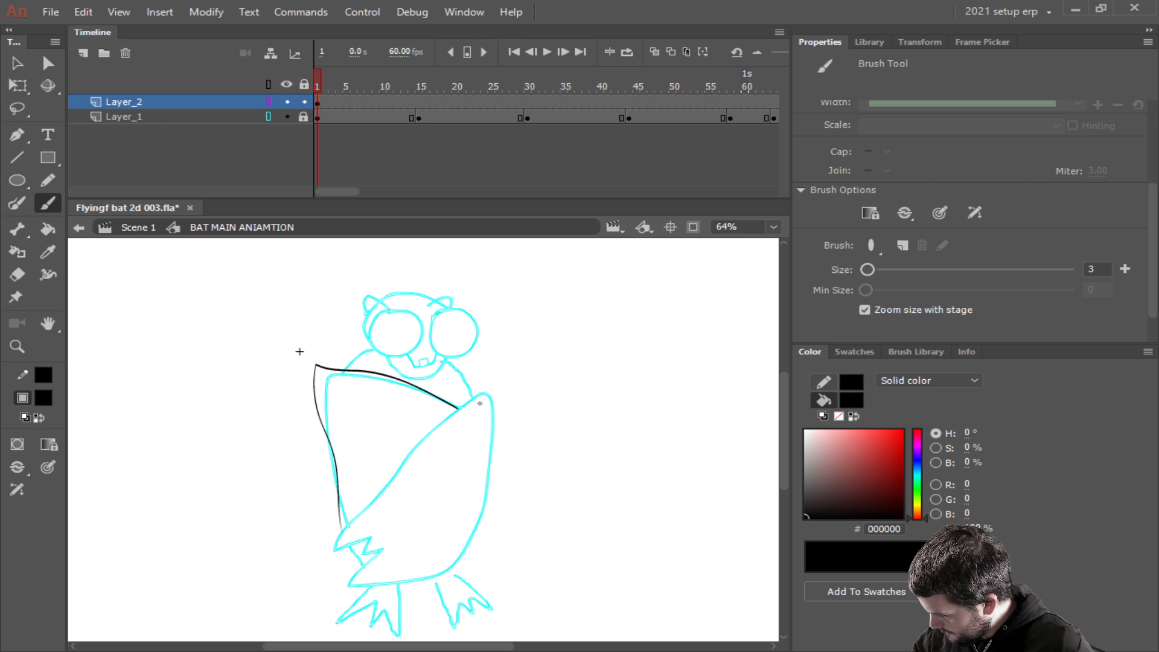
pyautogui.moveTo(481, 392)
pyautogui.mouseDown()
pyautogui.moveTo(426, 426)
pyautogui.moveTo(325, 543)
pyautogui.moveTo(316, 561)
pyautogui.moveTo(377, 536)
pyautogui.moveTo(347, 561)
pyautogui.moveTo(382, 551)
pyautogui.moveTo(360, 583)
pyautogui.mouseUp()
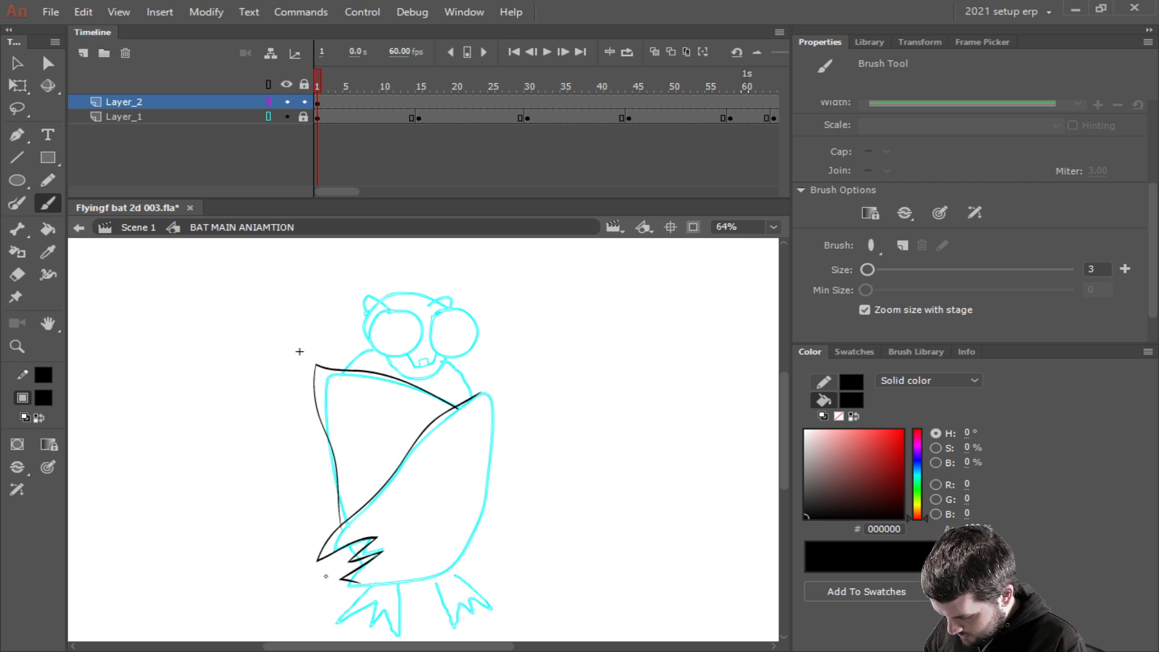
pyautogui.hotkey('ctrl', 'z')
pyautogui.moveTo(478, 389)
pyautogui.mouseDown()
pyautogui.moveTo(314, 551)
pyautogui.moveTo(366, 539)
pyautogui.moveTo(352, 553)
pyautogui.moveTo(381, 547)
pyautogui.moveTo(336, 577)
pyautogui.moveTo(454, 570)
pyautogui.moveTo(471, 557)
pyautogui.moveTo(491, 381)
pyautogui.mouseUp()
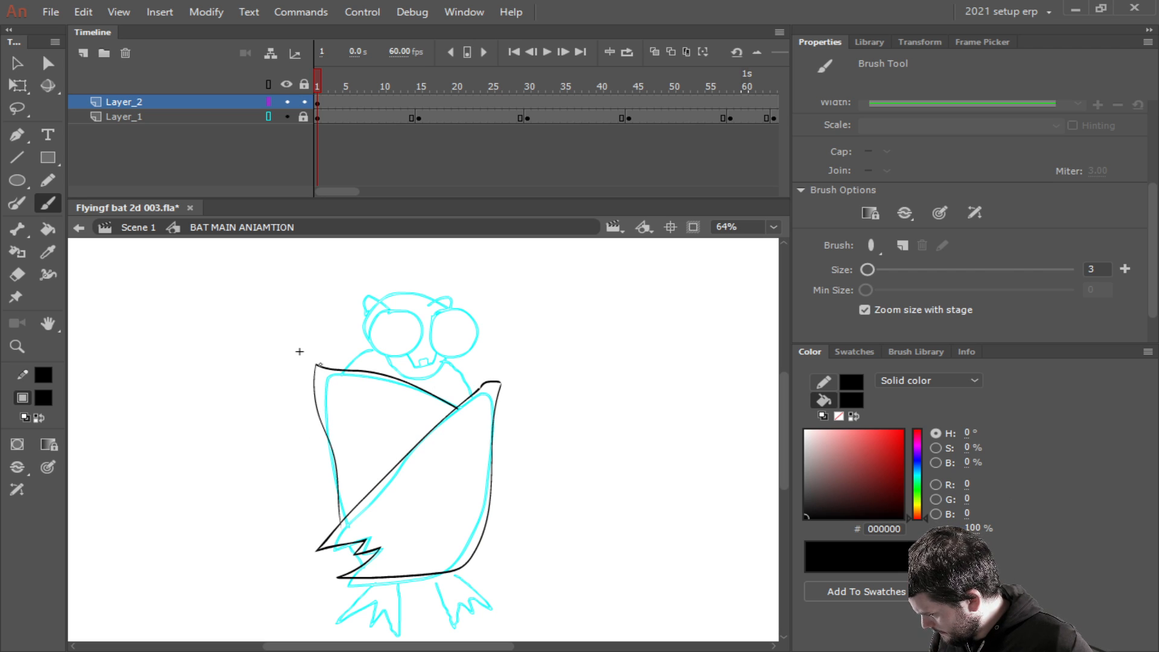
# Try to erase and redraw the upper outer corner of the rear folded wing with a pointed tip.
pyautogui.scroll(2, 336, 393)
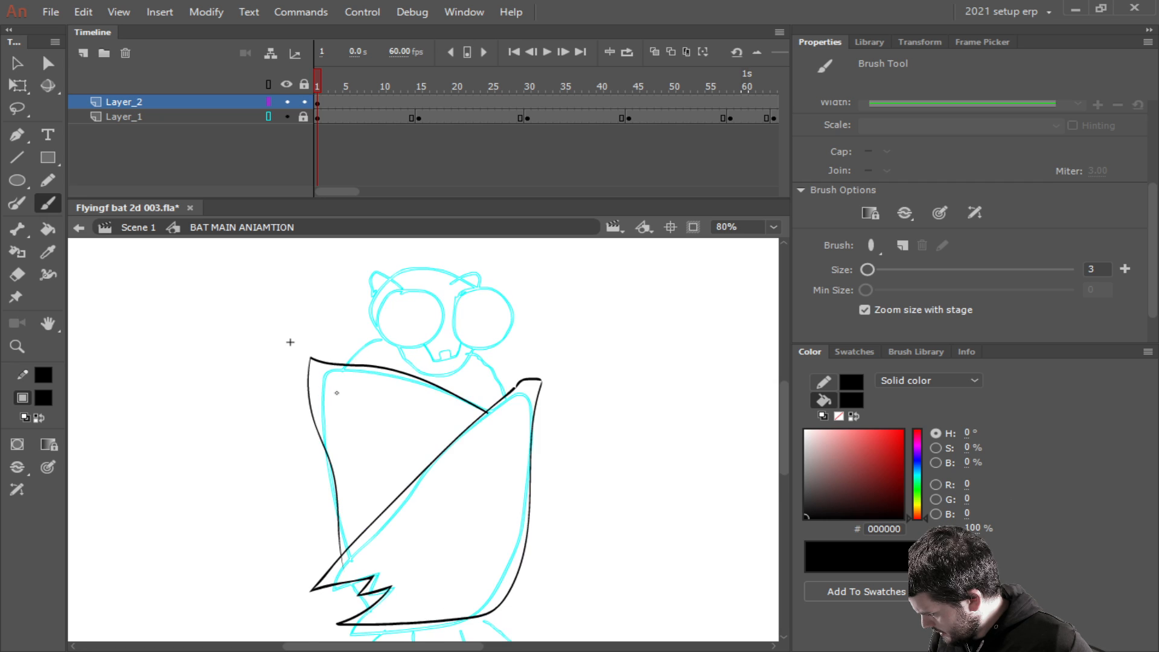
pyautogui.click(16, 275)
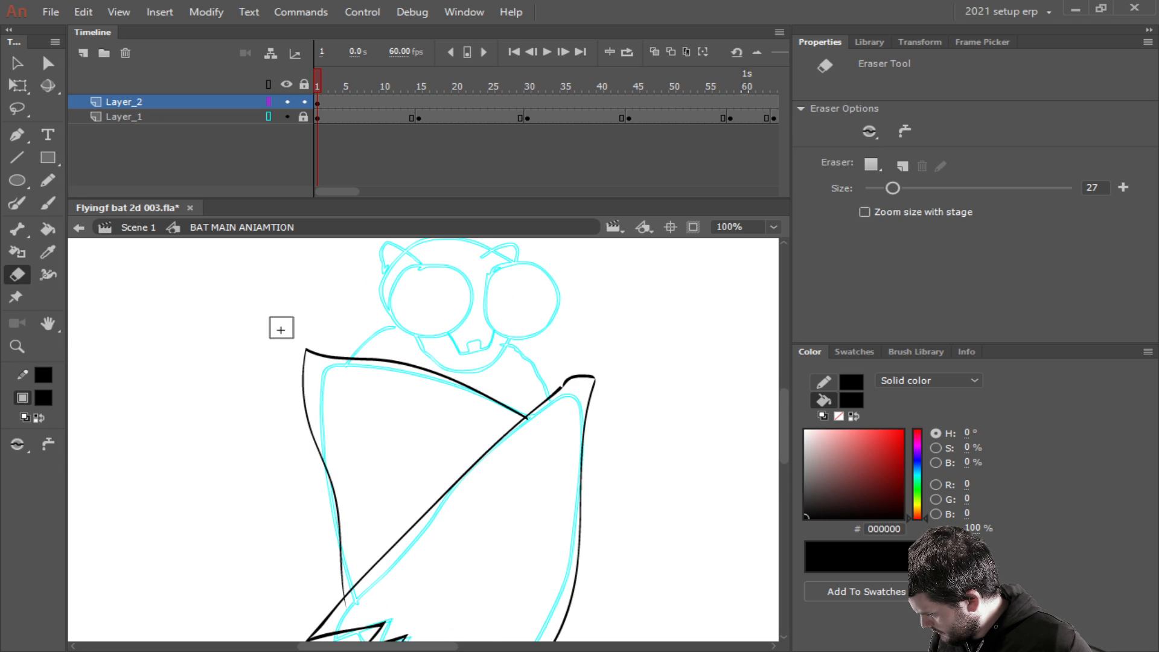
pyautogui.moveTo(290, 363); pyautogui.dragTo(352, 336)
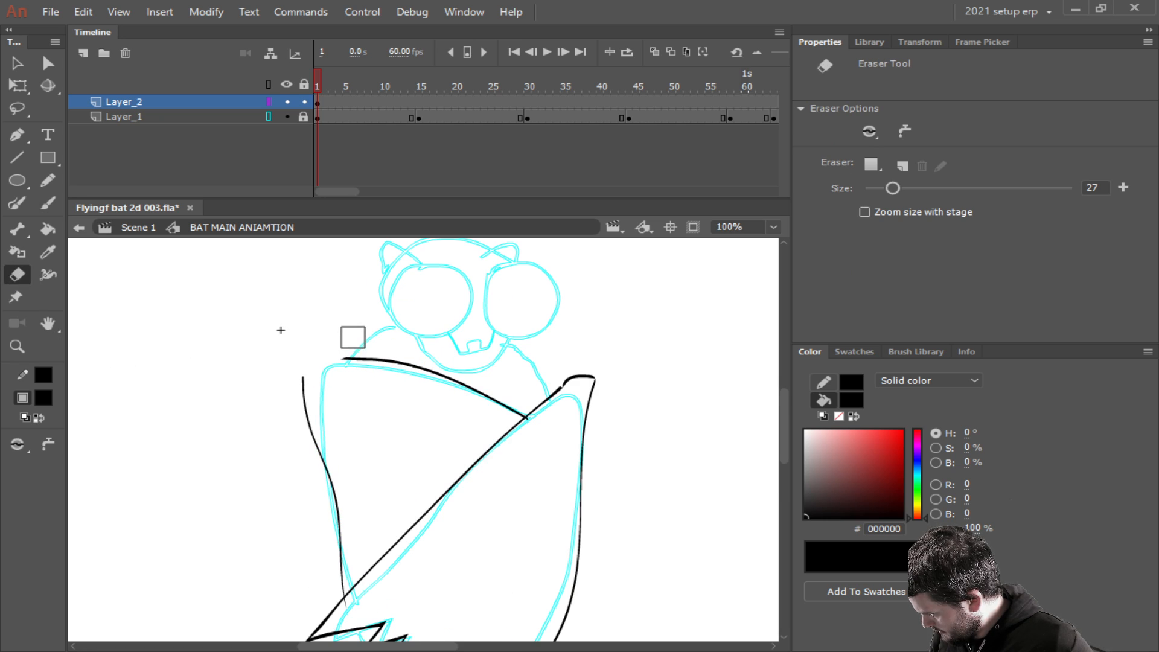
pyautogui.click(47, 203)
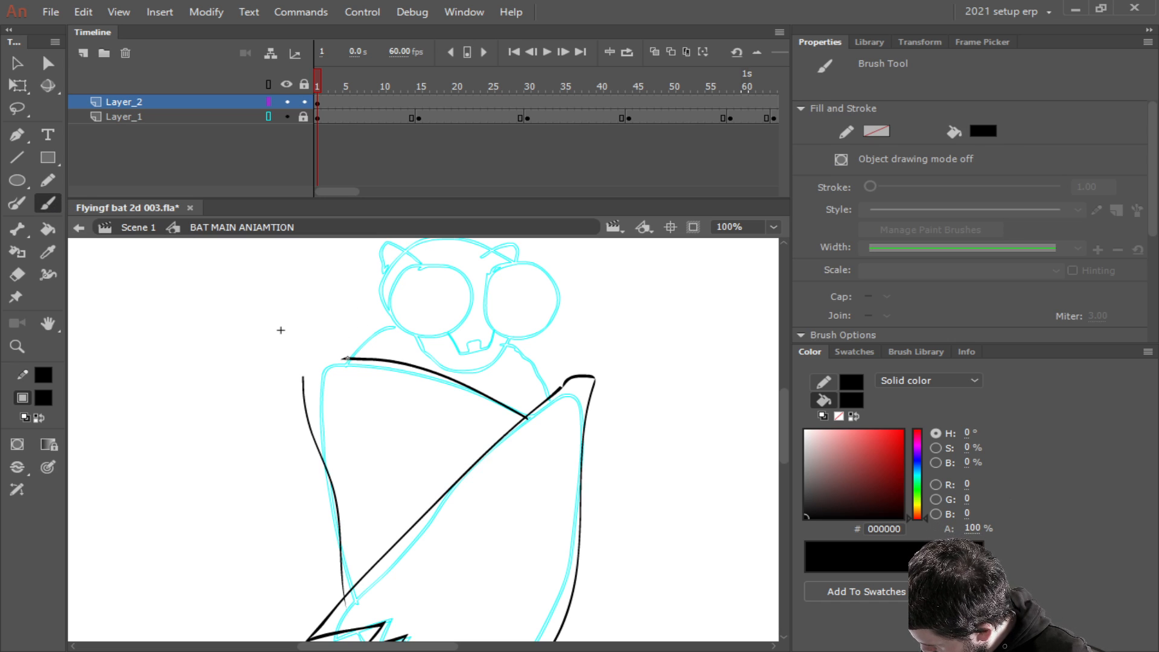
pyautogui.moveTo(342, 358)
pyautogui.mouseDown()
pyautogui.moveTo(304, 346)
pyautogui.moveTo(303, 384)
pyautogui.mouseUp()
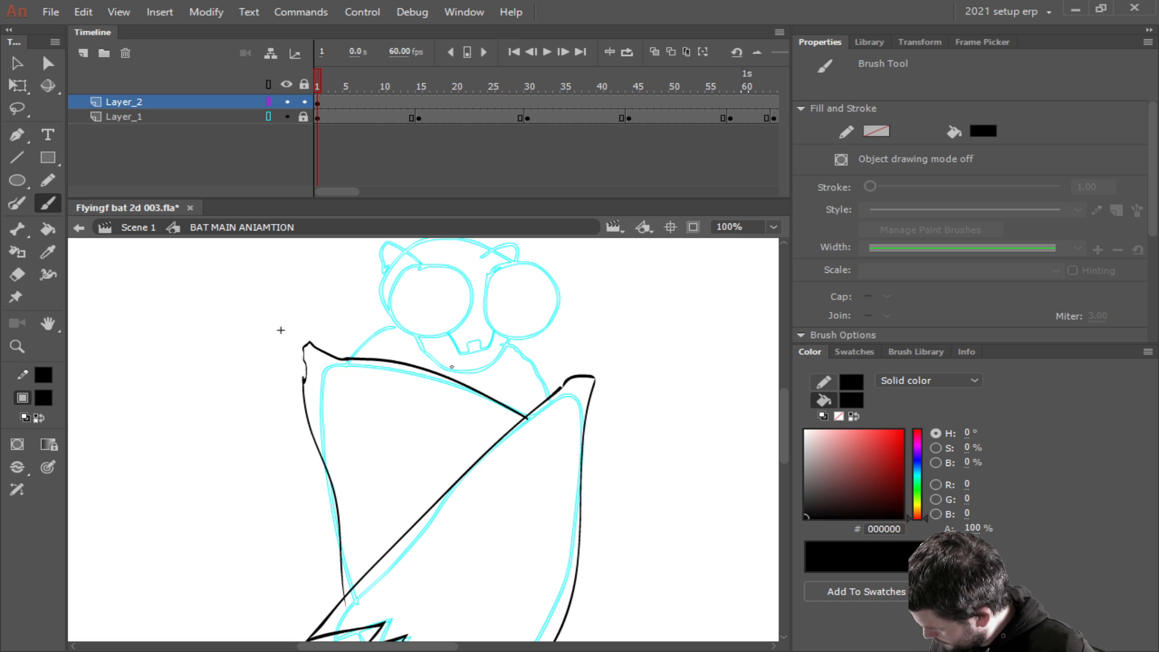
pyautogui.hotkey('ctrl', 'z')
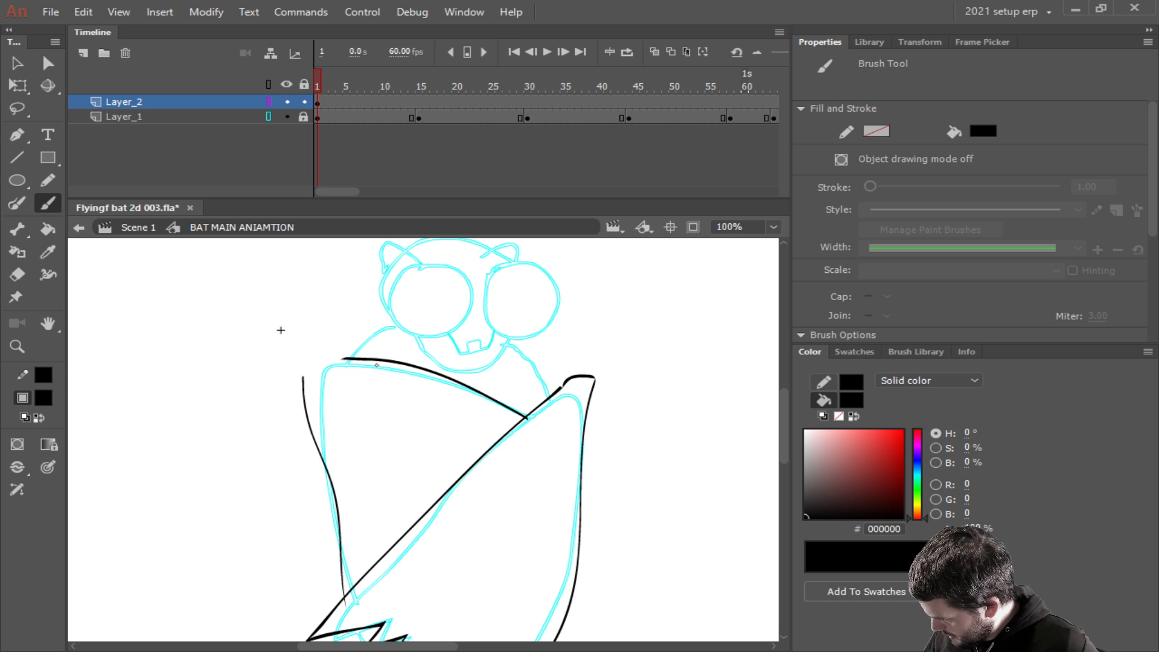
pyautogui.moveTo(302, 379); pyautogui.dragTo(300, 353)
pyautogui.hotkey('ctrl', 'z')
pyautogui.hotkey('ctrl', 'y')
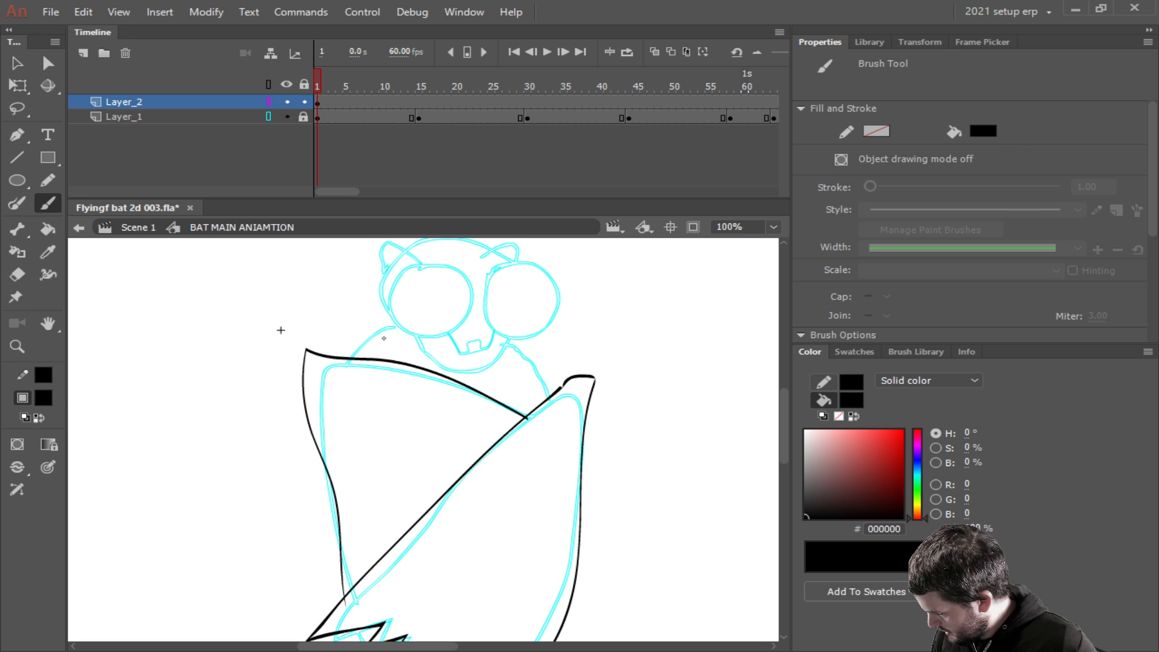
# Add a new layer above Layer_2 and ink the bat's head outline in black over the sketch.
pyautogui.scroll(2, 425, 407)
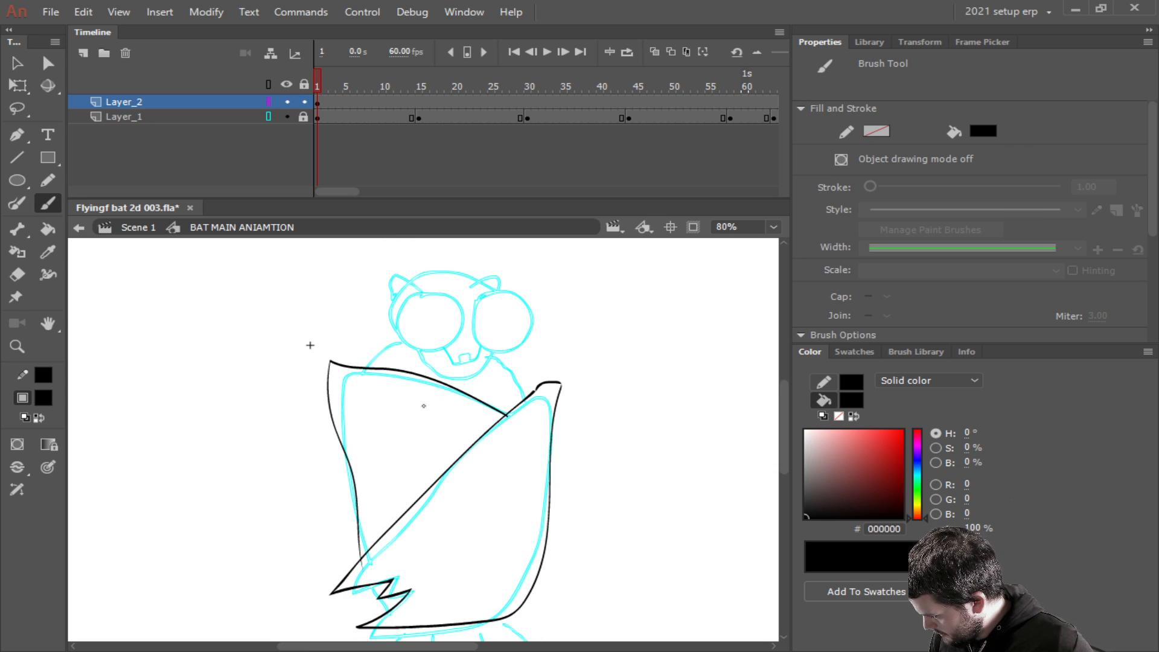
pyautogui.scroll(1, 428, 384)
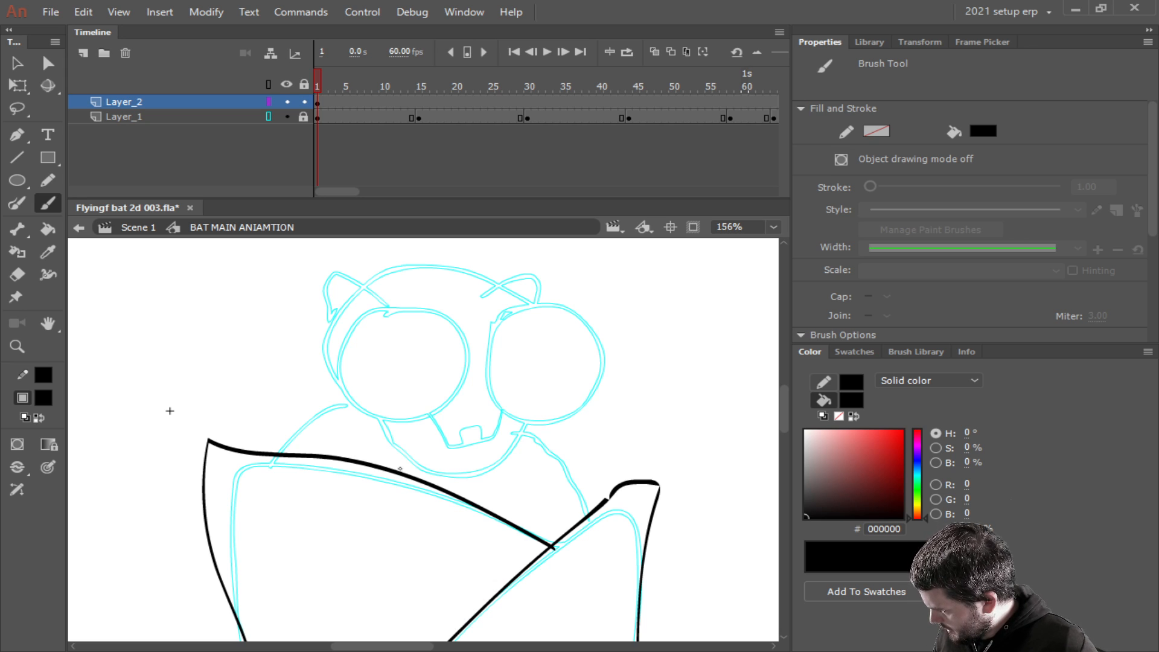
pyautogui.click(213, 98)
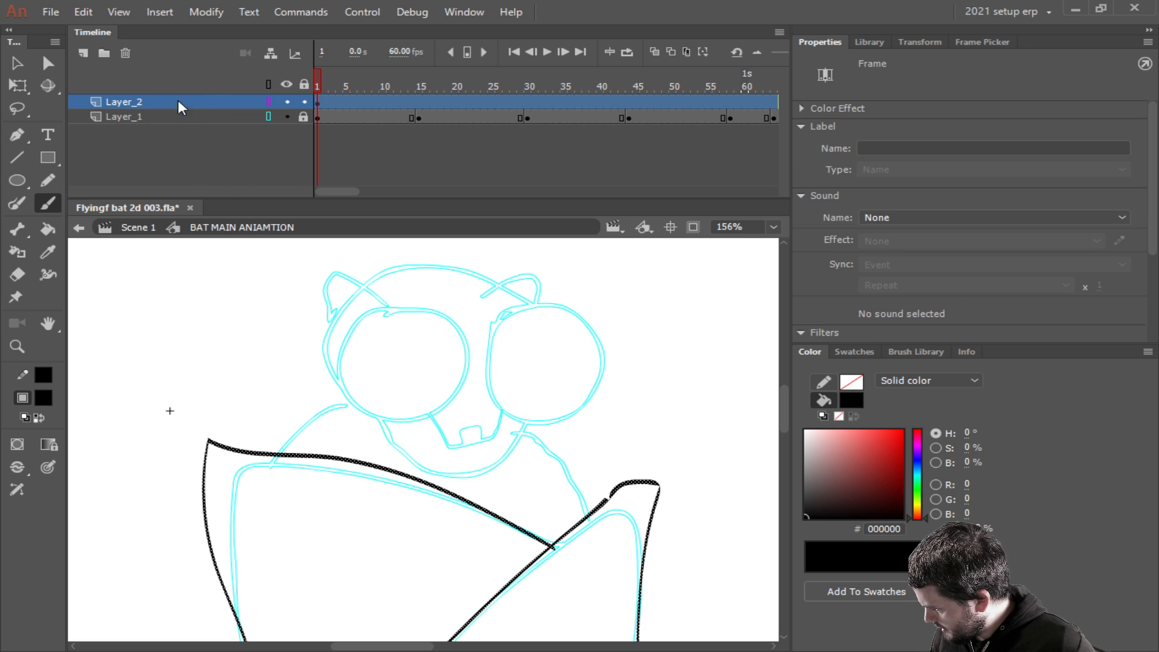
pyautogui.click(78, 50)
pyautogui.click(110, 99)
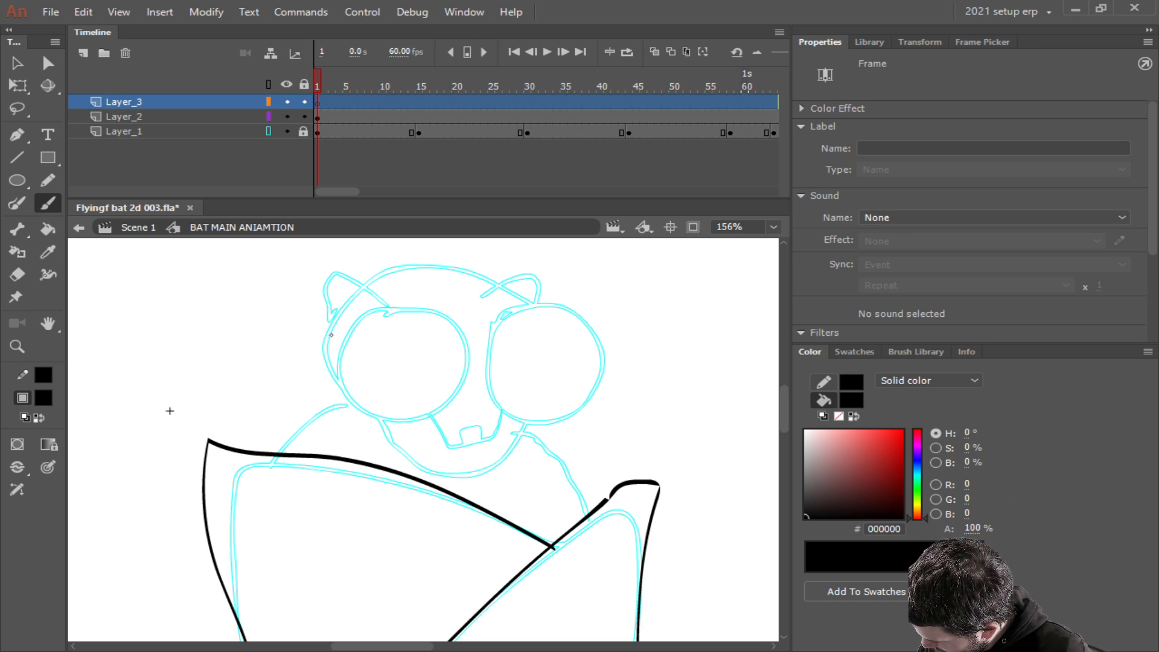
pyautogui.moveTo(328, 336)
pyautogui.mouseDown()
pyautogui.moveTo(392, 439)
pyautogui.moveTo(433, 470)
pyautogui.moveTo(492, 459)
pyautogui.moveTo(524, 423)
pyautogui.moveTo(538, 330)
pyautogui.moveTo(507, 284)
pyautogui.moveTo(403, 266)
pyautogui.moveTo(334, 326)
pyautogui.mouseUp()
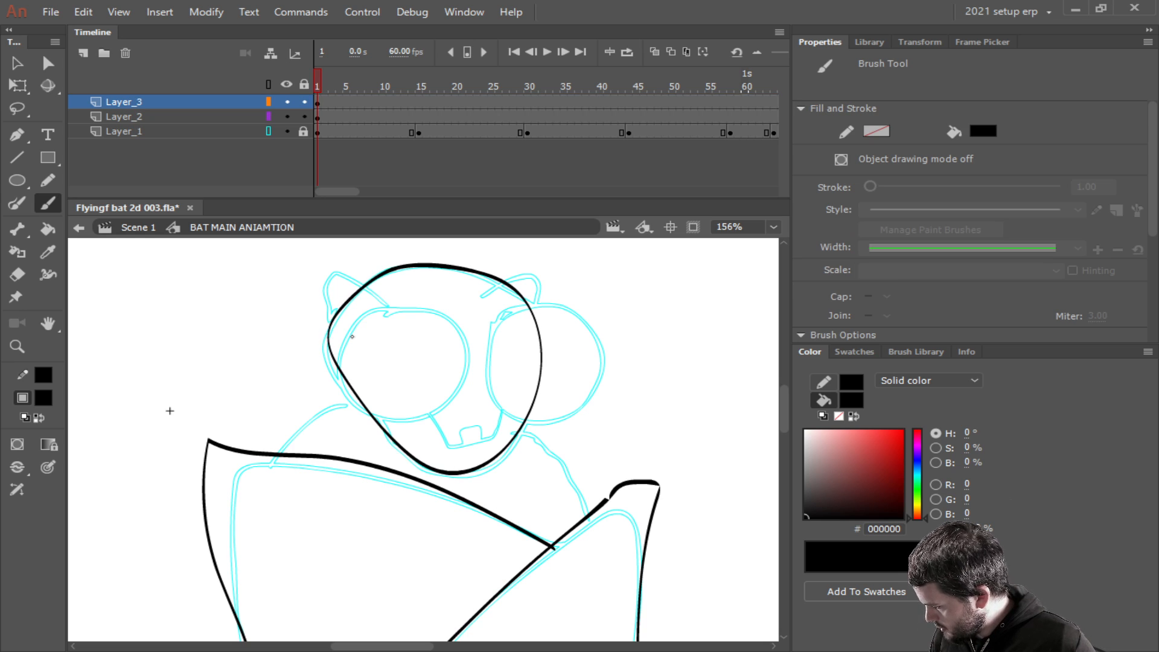
# Convert the inked head outline to a Graphic symbol named "bat head" and open it for editing.
pyautogui.click(153, 104)
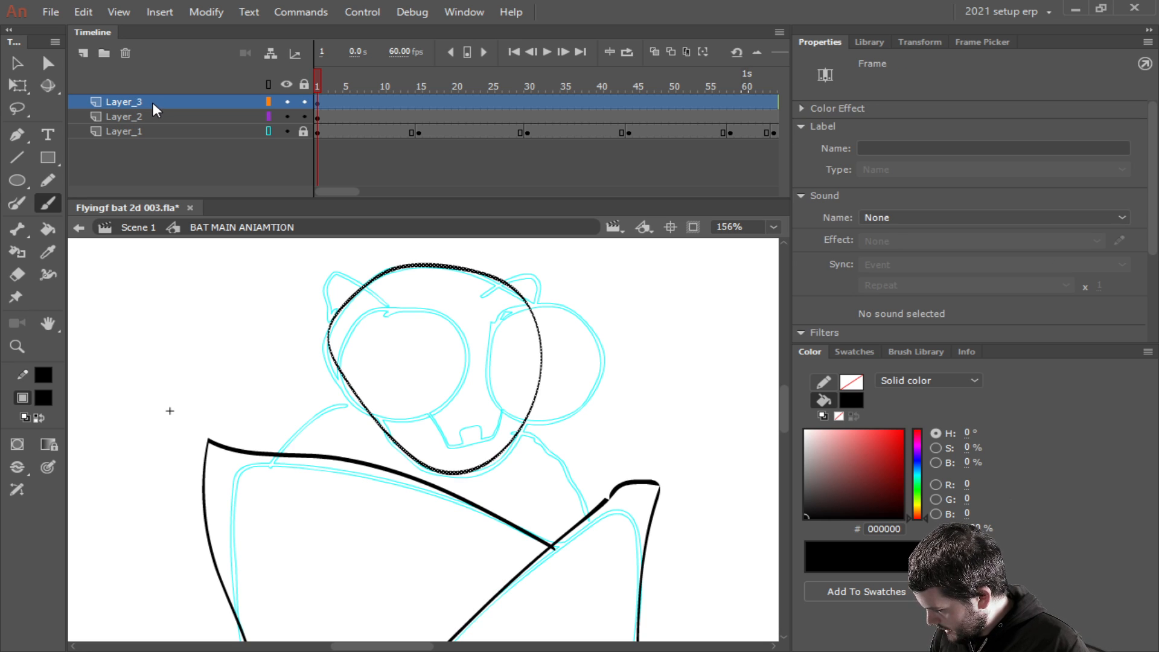
pyautogui.press('F8')
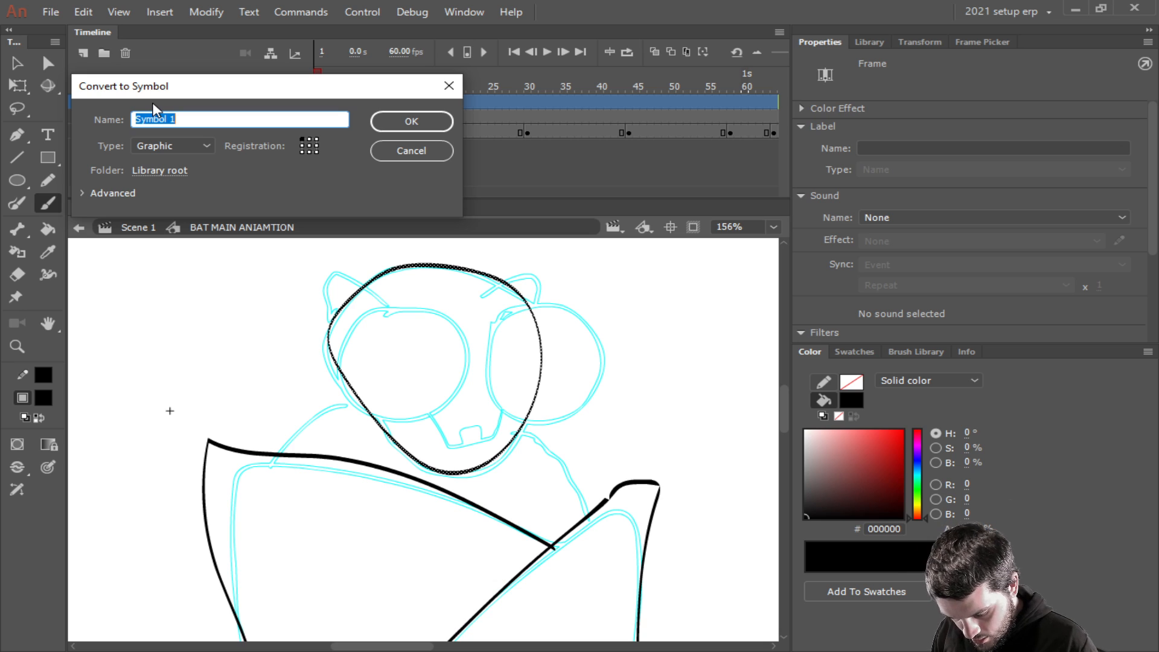
pyautogui.write('bat head')
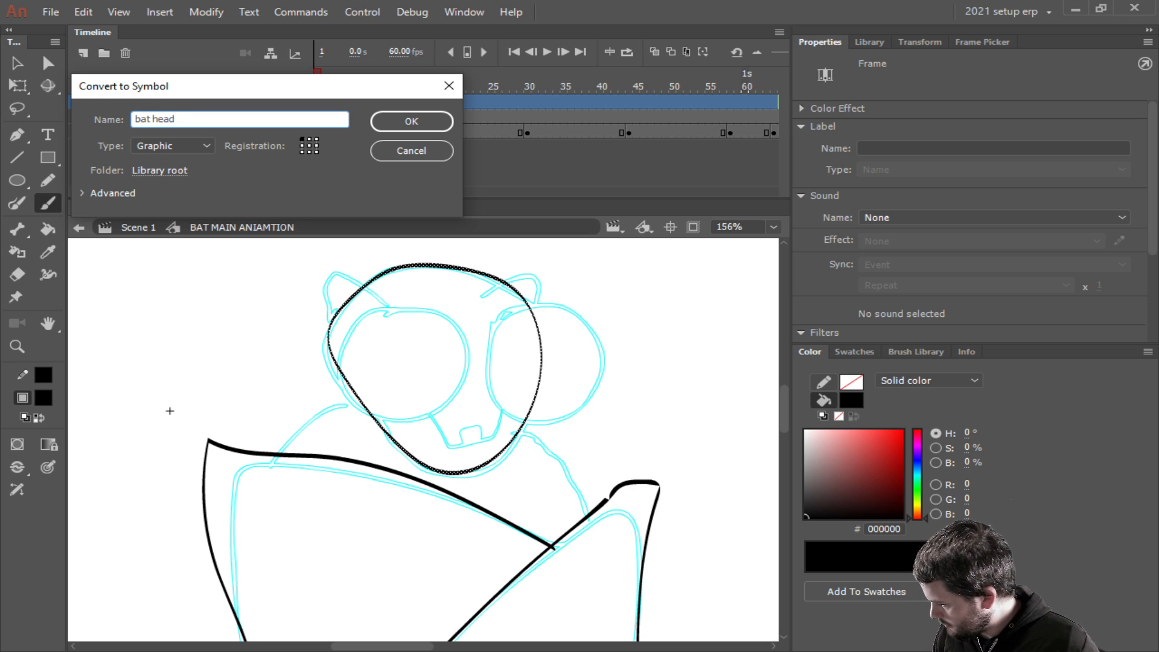
pyautogui.press('Return')
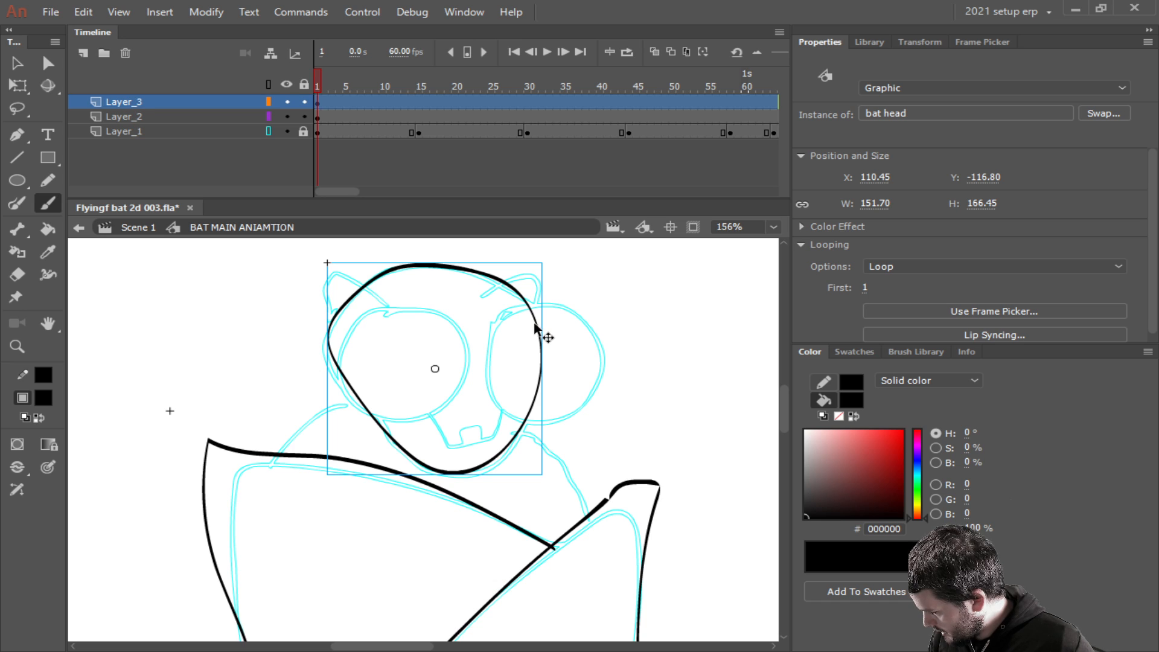
pyautogui.doubleClick(536, 329)
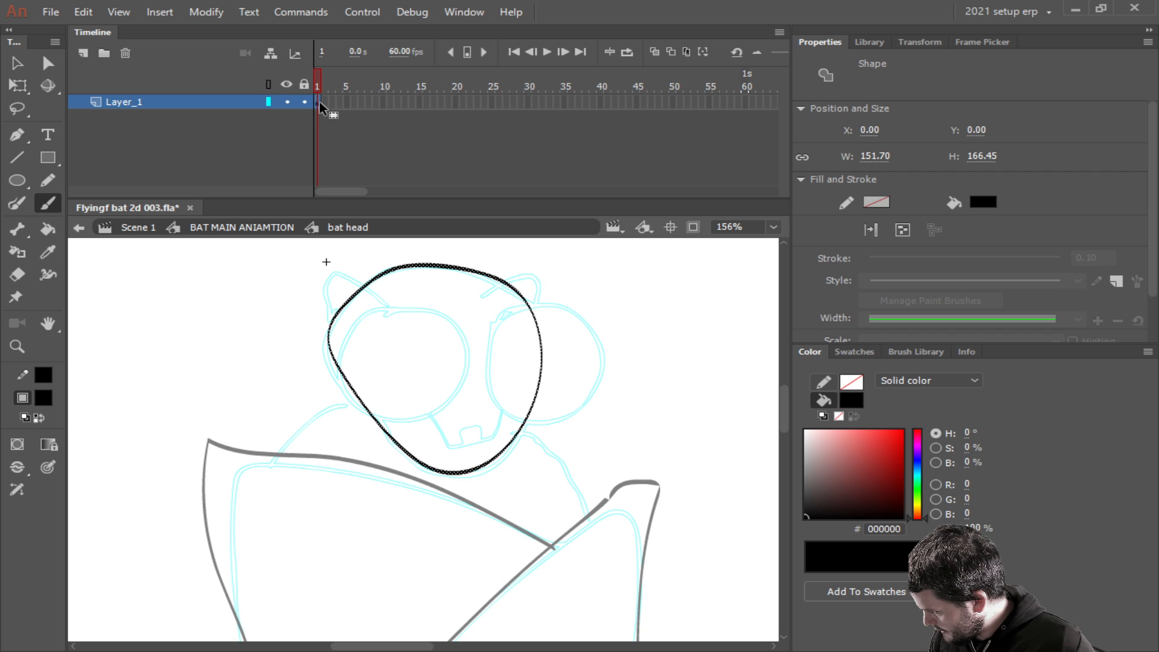
# On a new layer in the bat head symbol, ink the left-hand eye over the sketch and fill it with dark grey #151515.
pyautogui.click(84, 54)
pyautogui.click(102, 98)
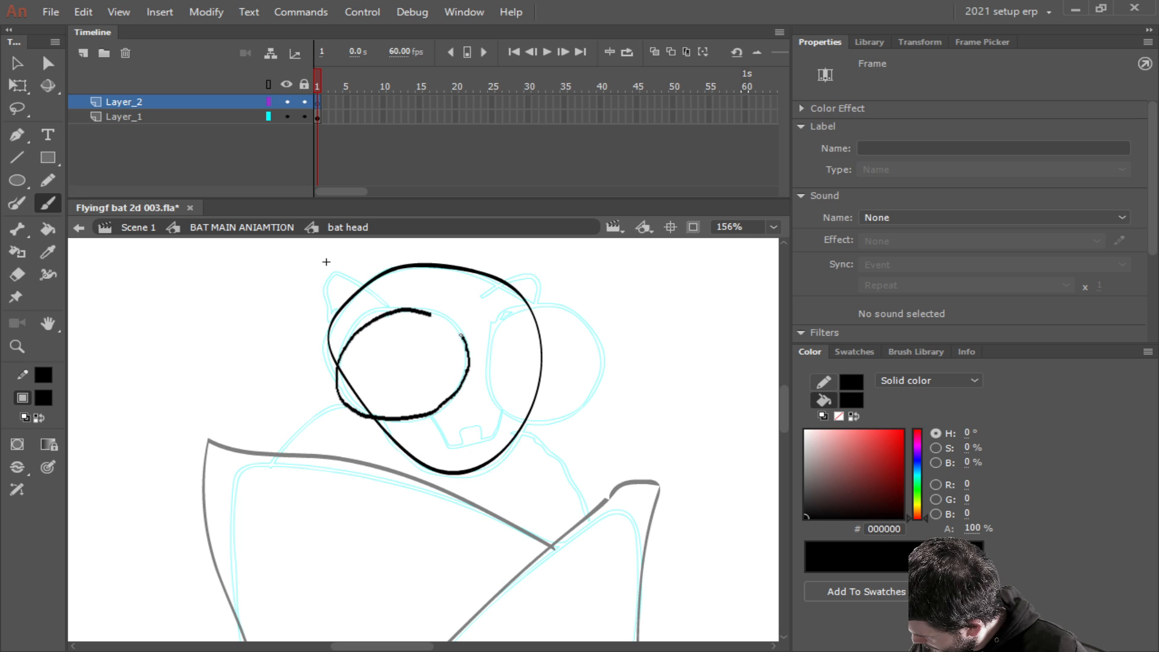
pyautogui.moveTo(437, 312); pyautogui.dragTo(422, 311)
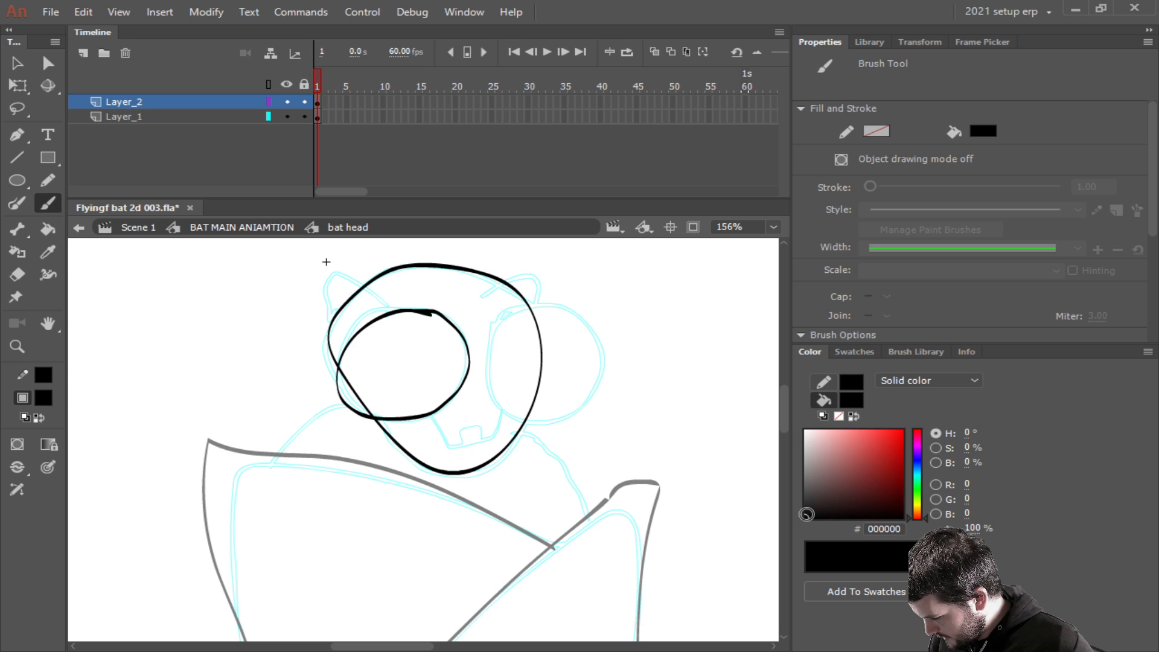
pyautogui.moveTo(807, 514); pyautogui.dragTo(804, 513)
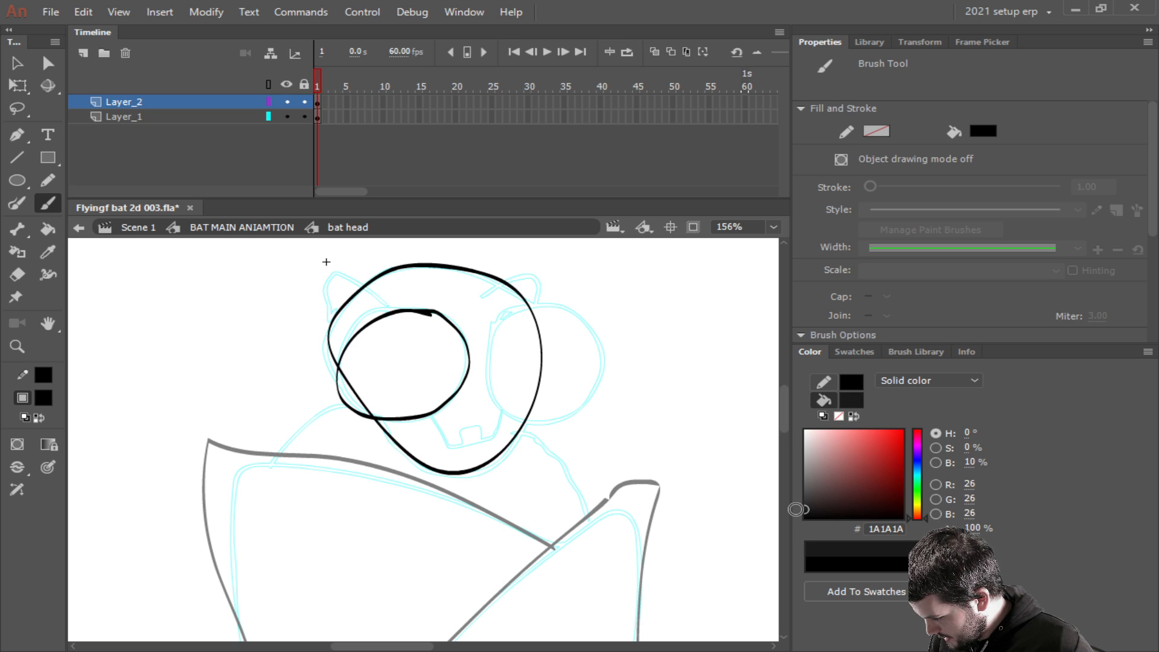
pyautogui.click(48, 229)
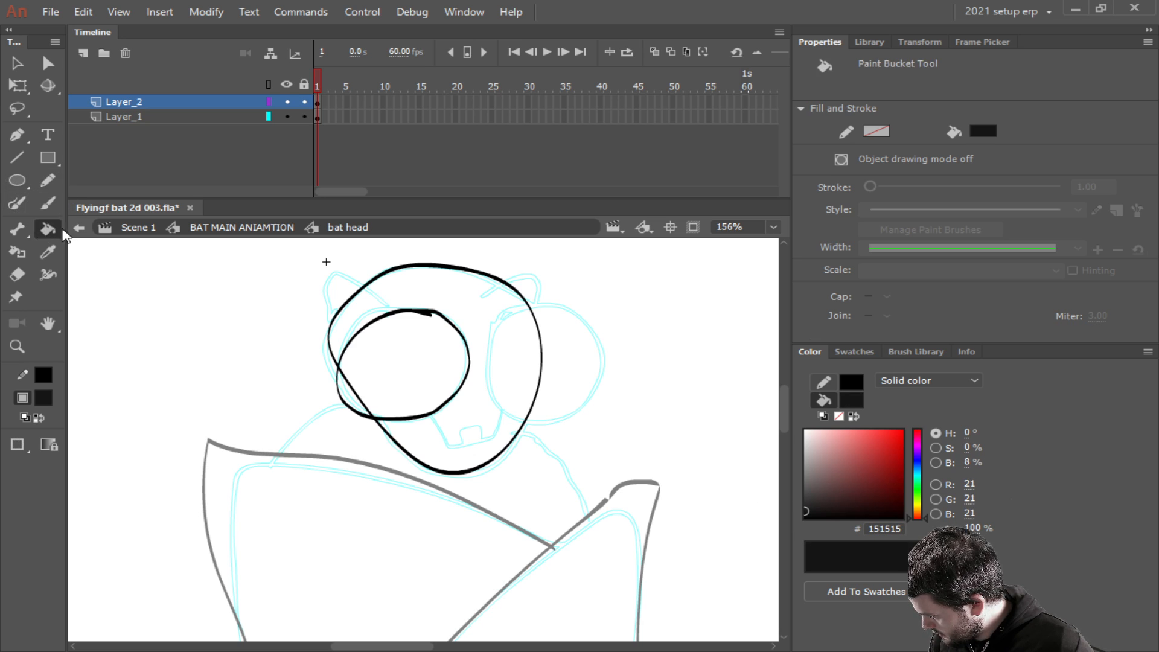
pyautogui.click(419, 351)
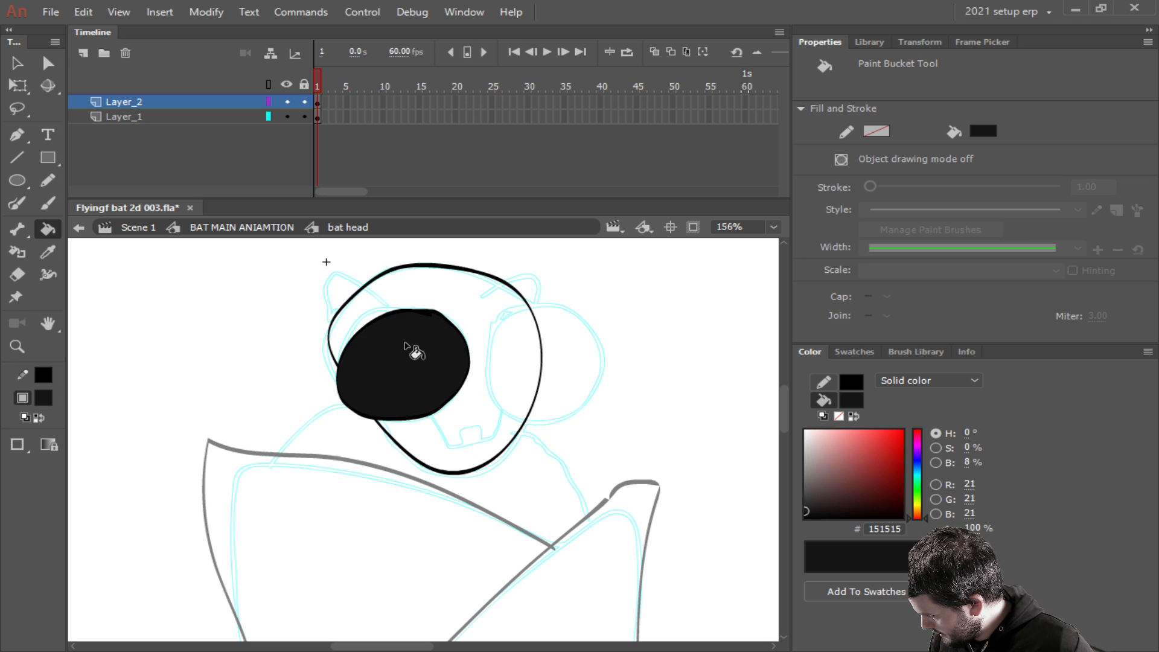
# Duplicate the filled eye over to the right-hand eye of the sketch and flip the copy horizontally.
pyautogui.click(195, 103)
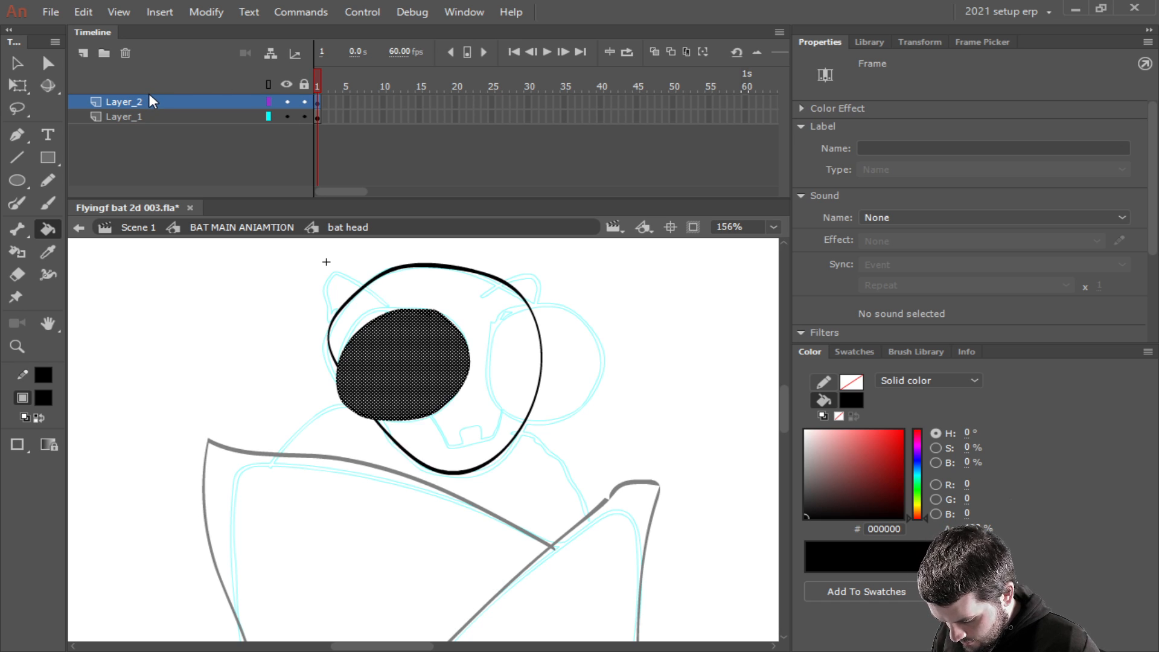
pyautogui.moveTo(396, 379); pyautogui.dragTo(518, 380)
pyautogui.click(206, 12)
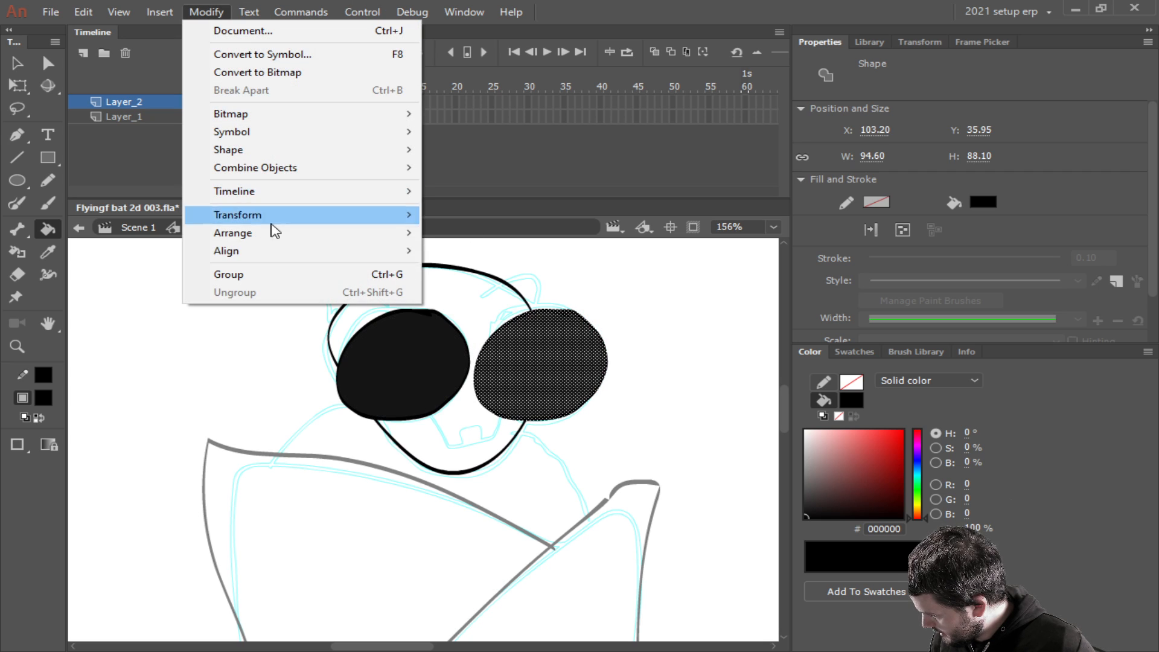
pyautogui.moveTo(339, 224)
pyautogui.click(492, 387)
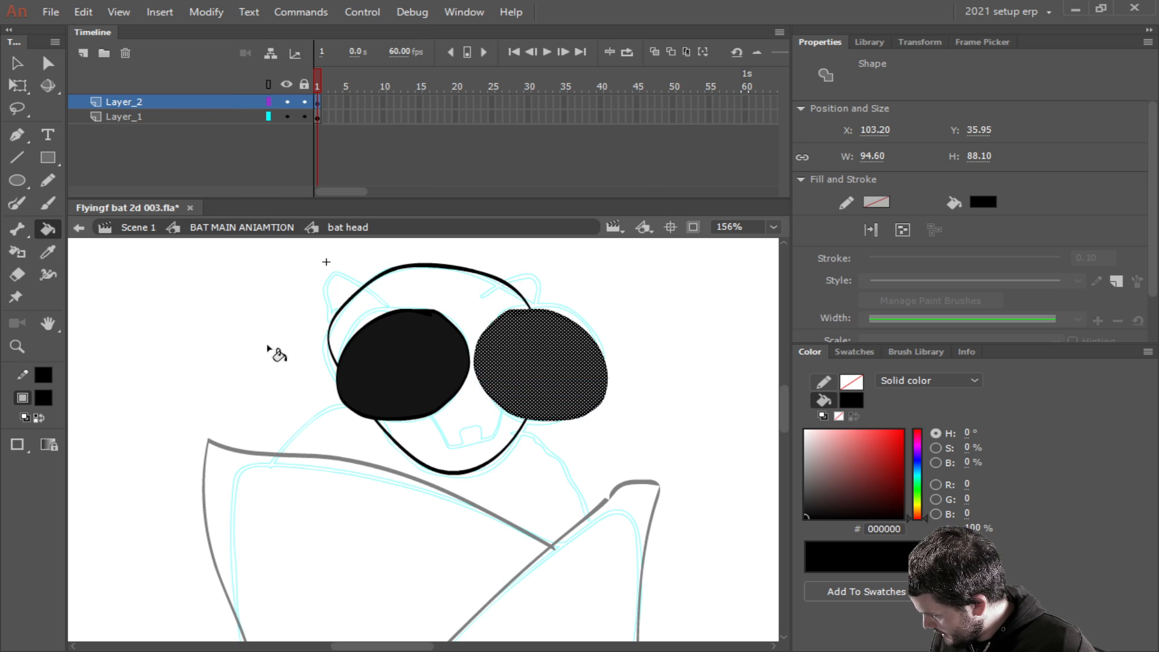
pyautogui.click(114, 104)
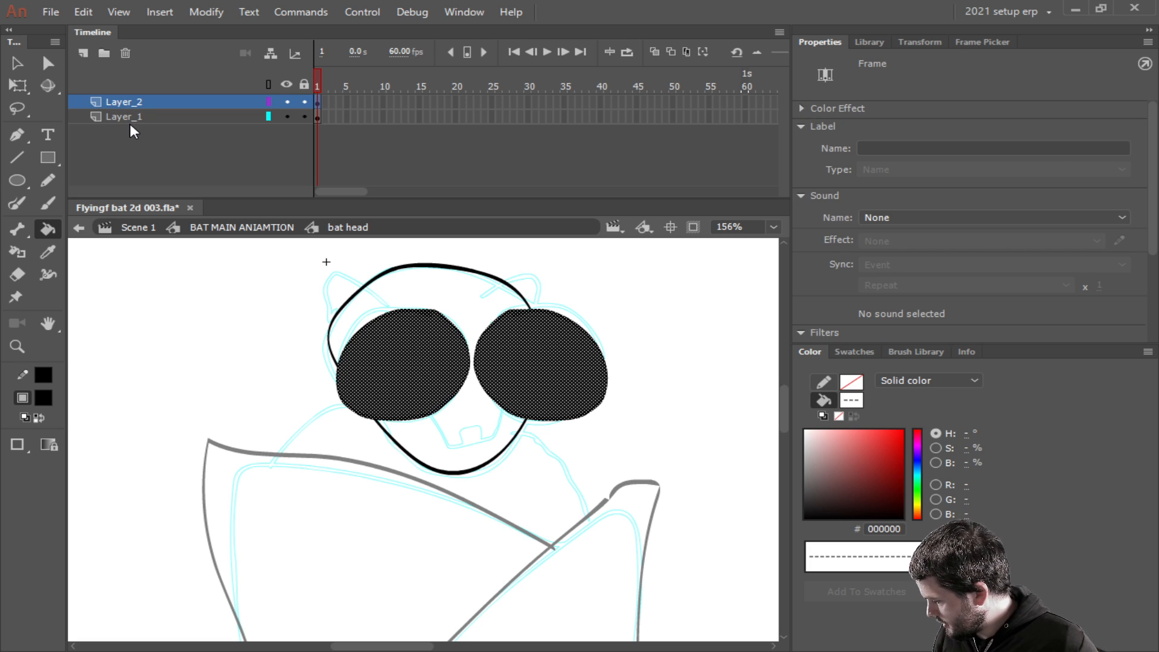
pyautogui.click(130, 123)
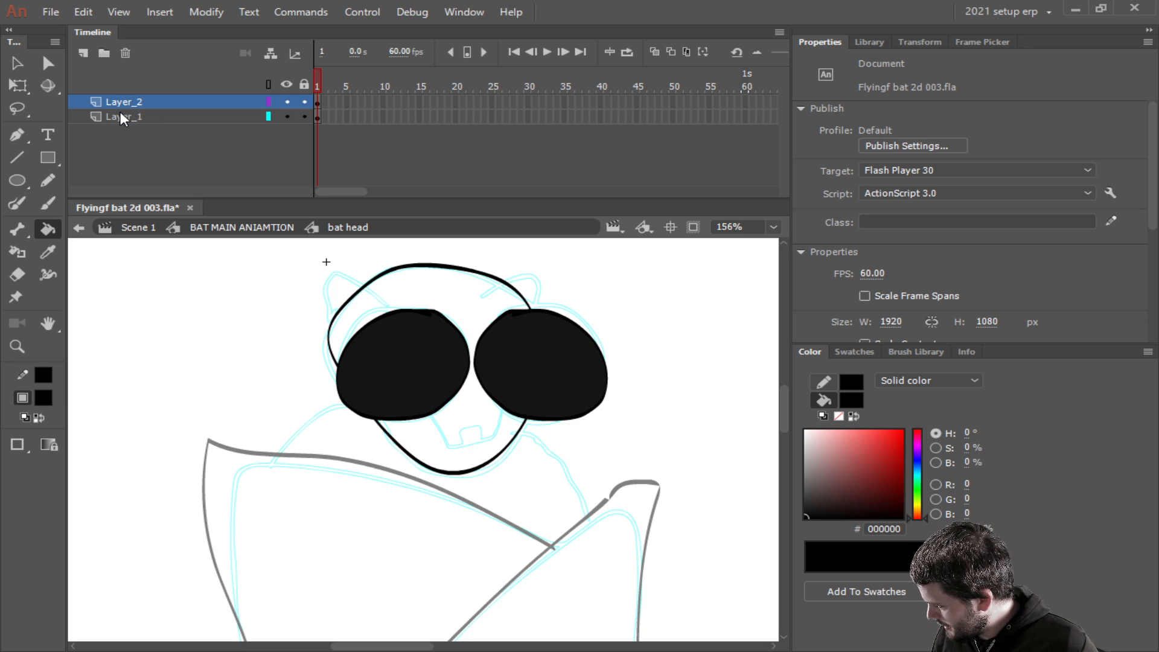
# Lock both existing layers and ink the bat's closed snout outline in black on a new layer above the eyes.
pyautogui.click(304, 84)
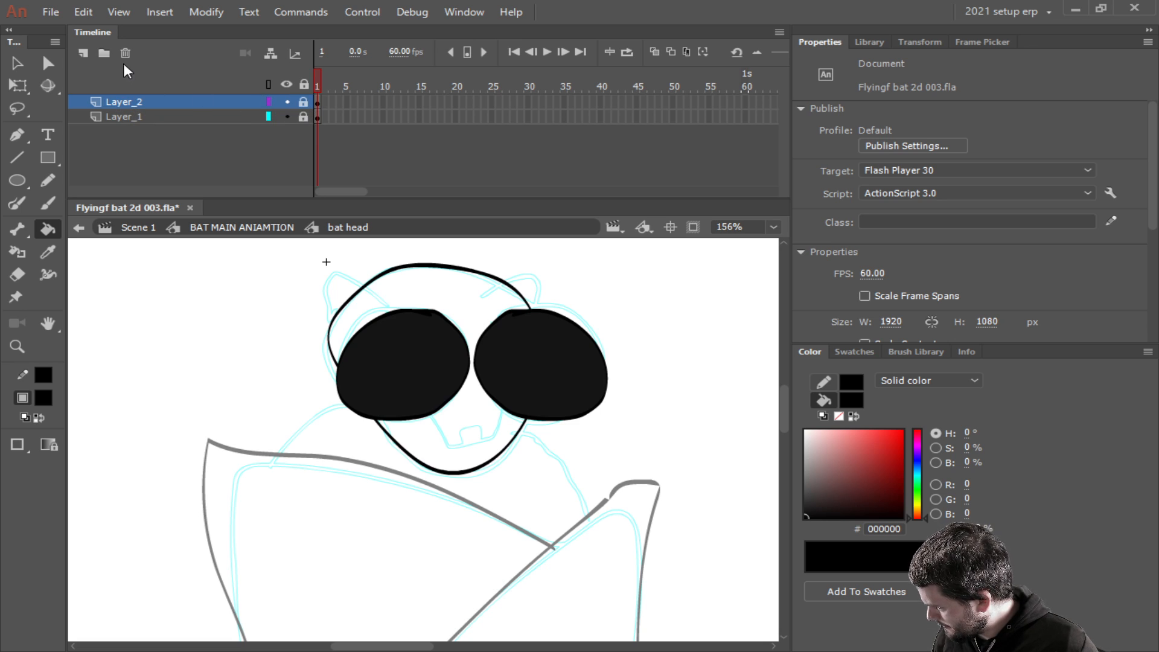
pyautogui.click(85, 49)
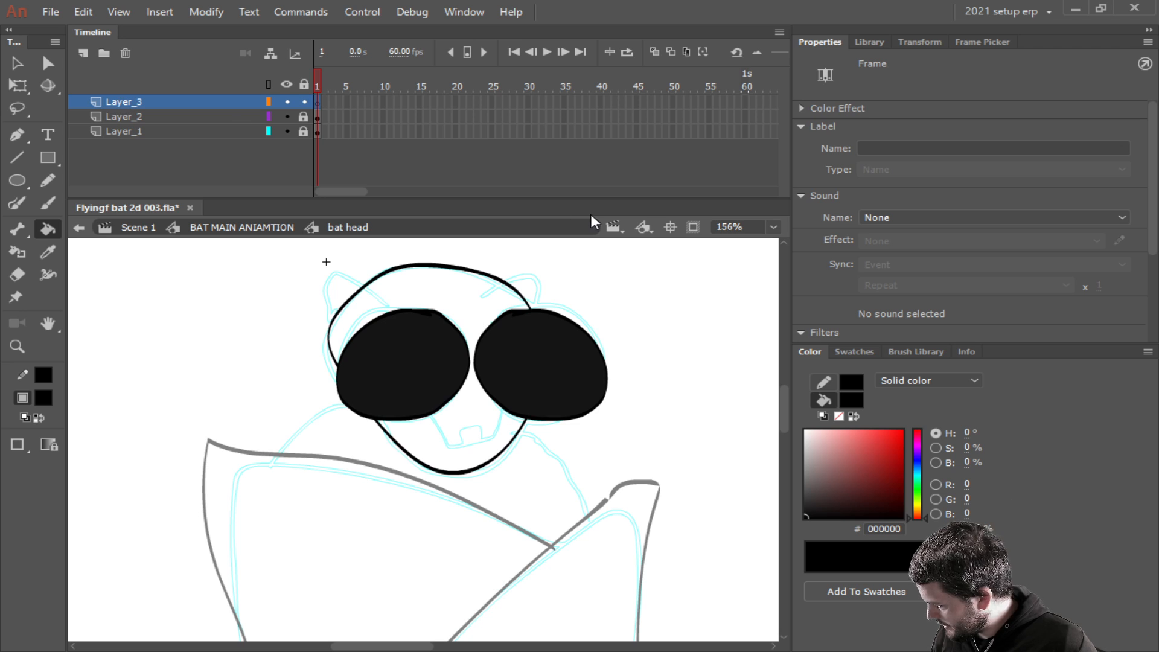
pyautogui.click(47, 203)
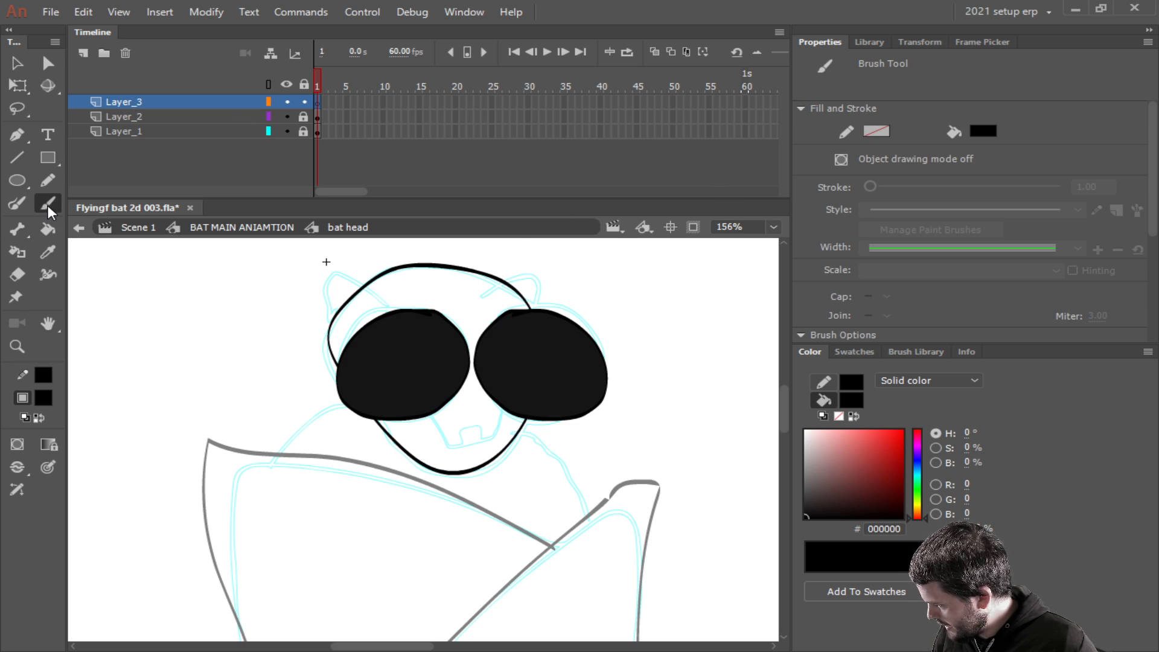
pyautogui.click(153, 101)
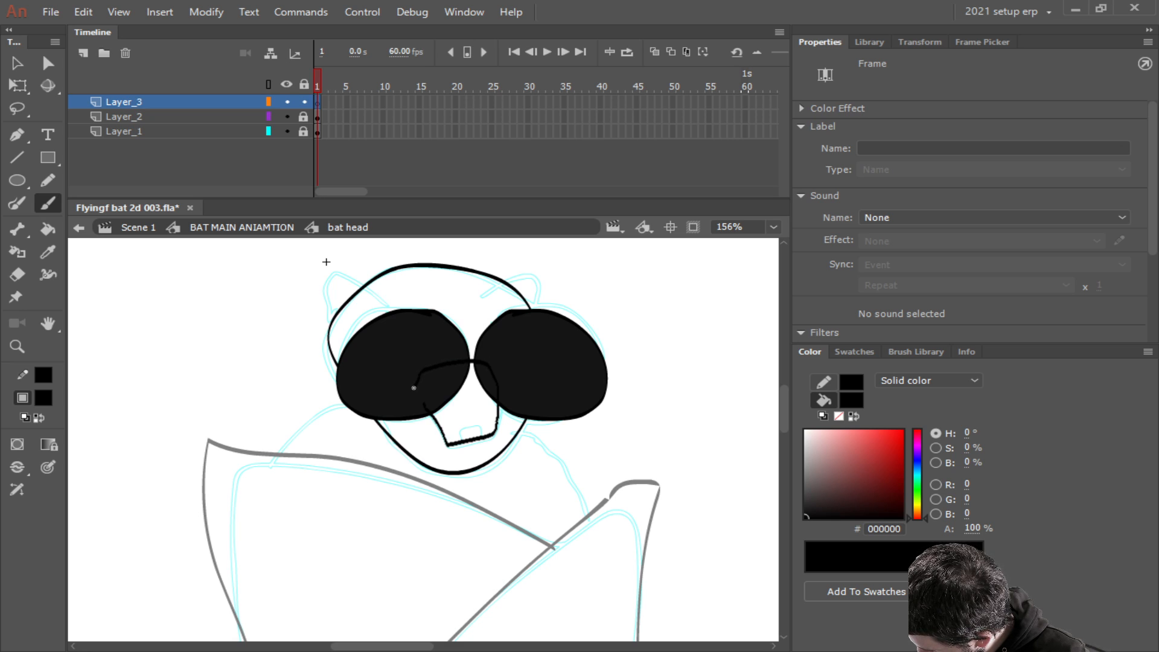
pyautogui.hotkey('ctrl', 'z')
pyautogui.click(153, 104)
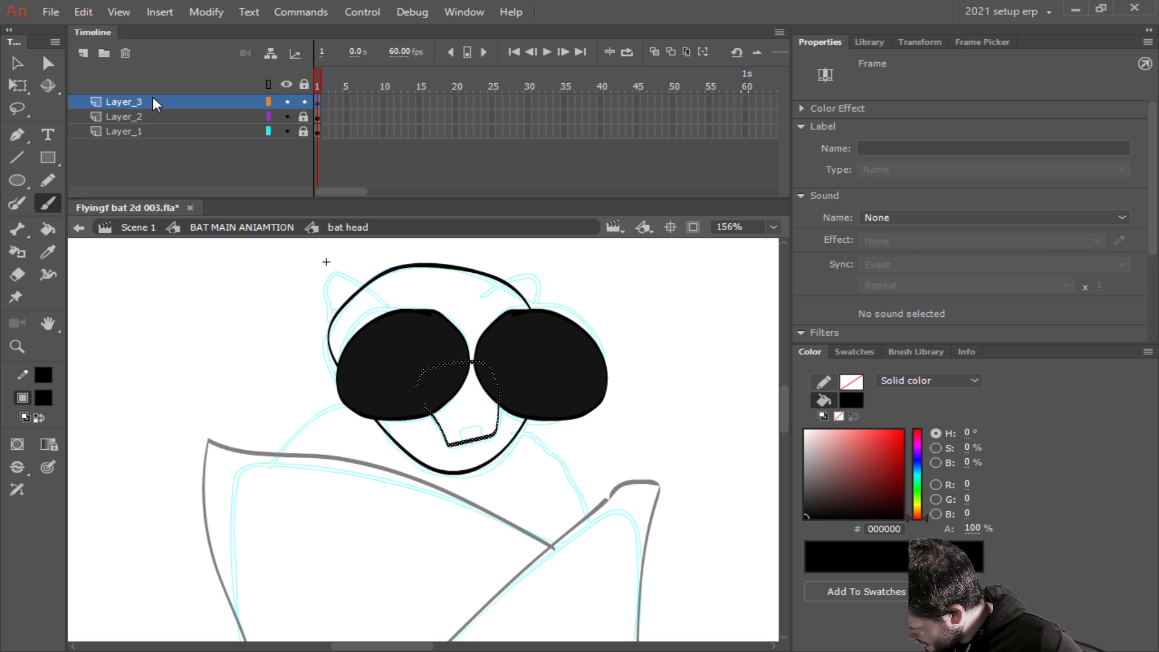
pyautogui.moveTo(426, 407); pyautogui.dragTo(415, 391)
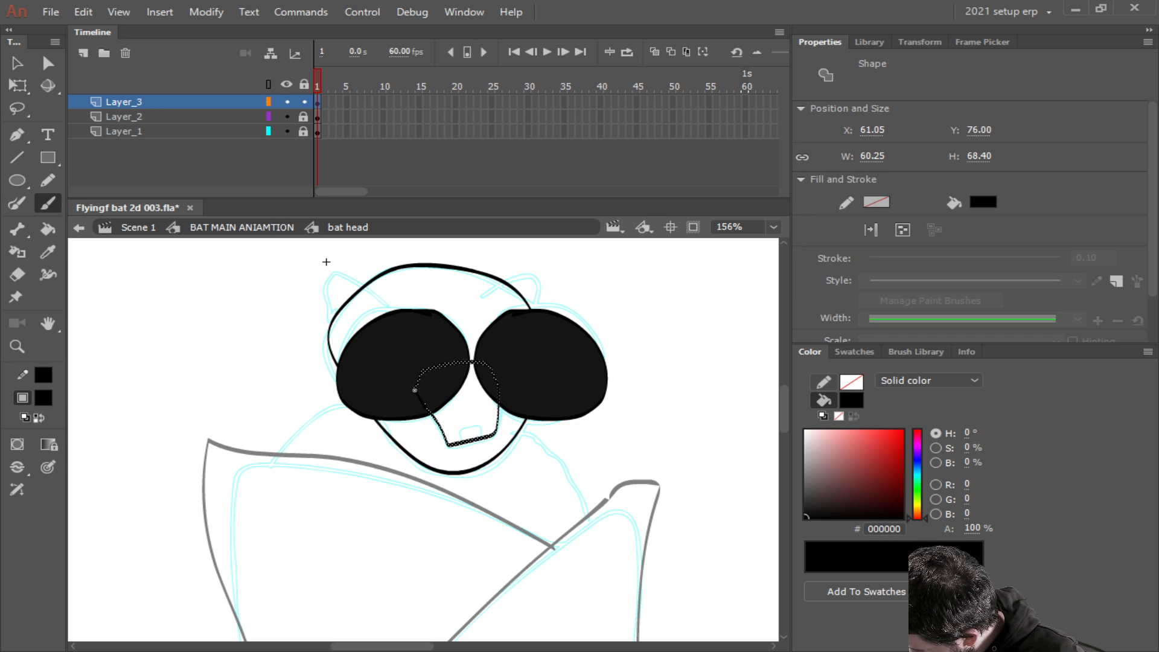
pyautogui.press('Escape')
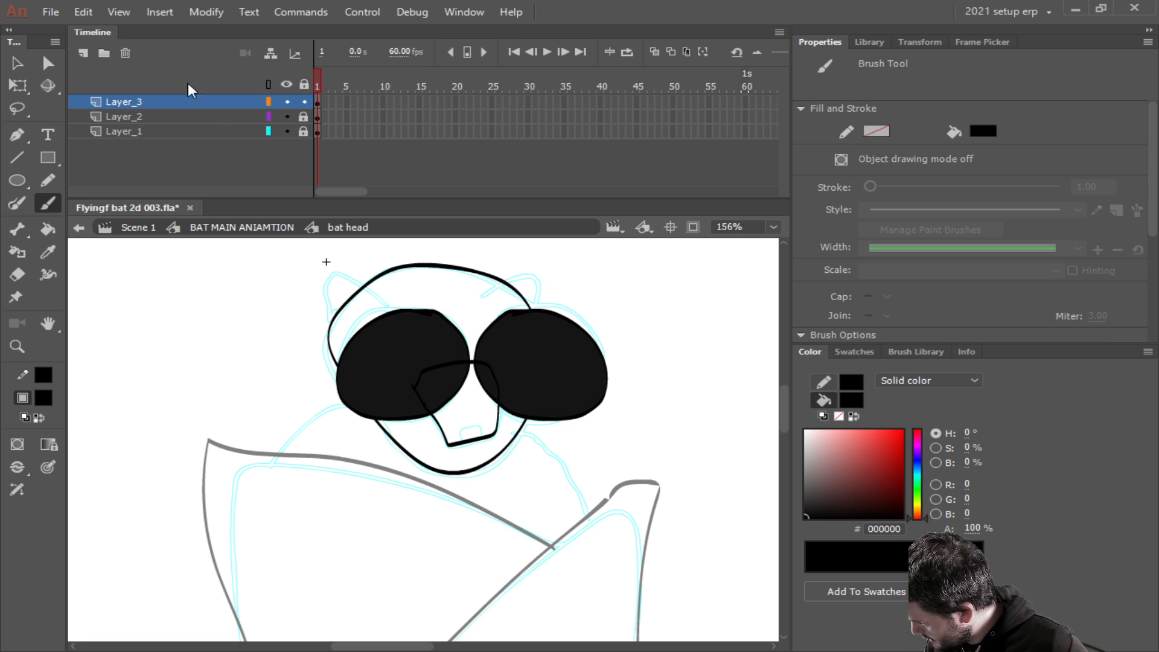
# Rename the bat head symbol's layers from top to bottom as snoot, eyes and head.
pyautogui.doubleClick(129, 101)
pyautogui.write('snoot')
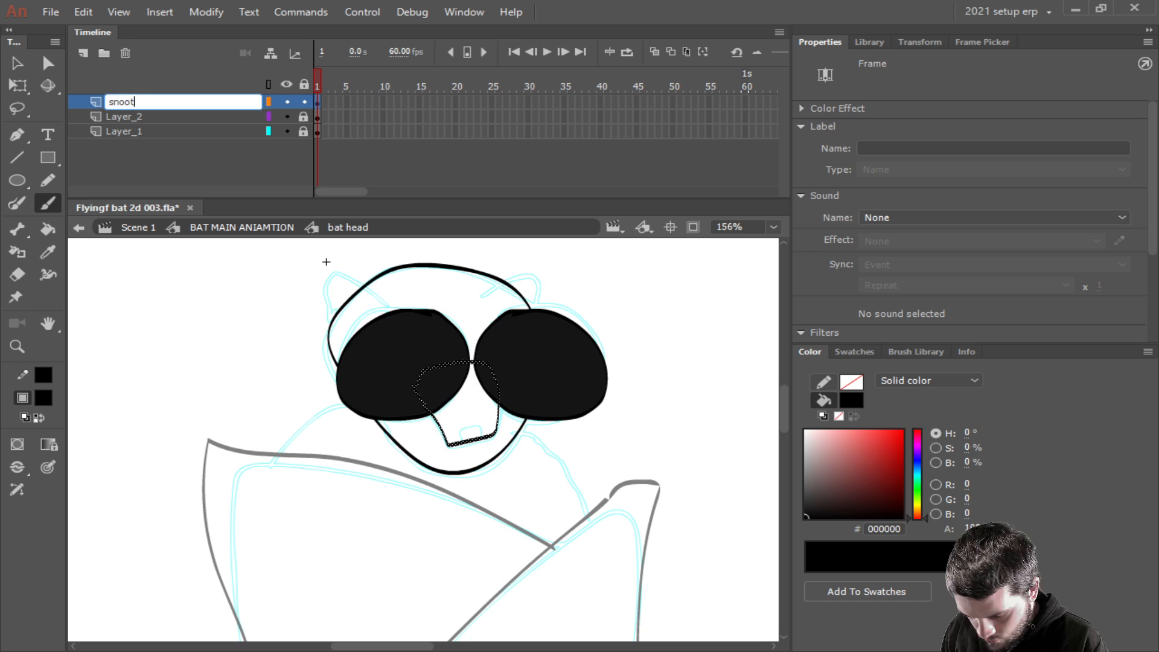
pyautogui.press('Return')
pyautogui.doubleClick(138, 116)
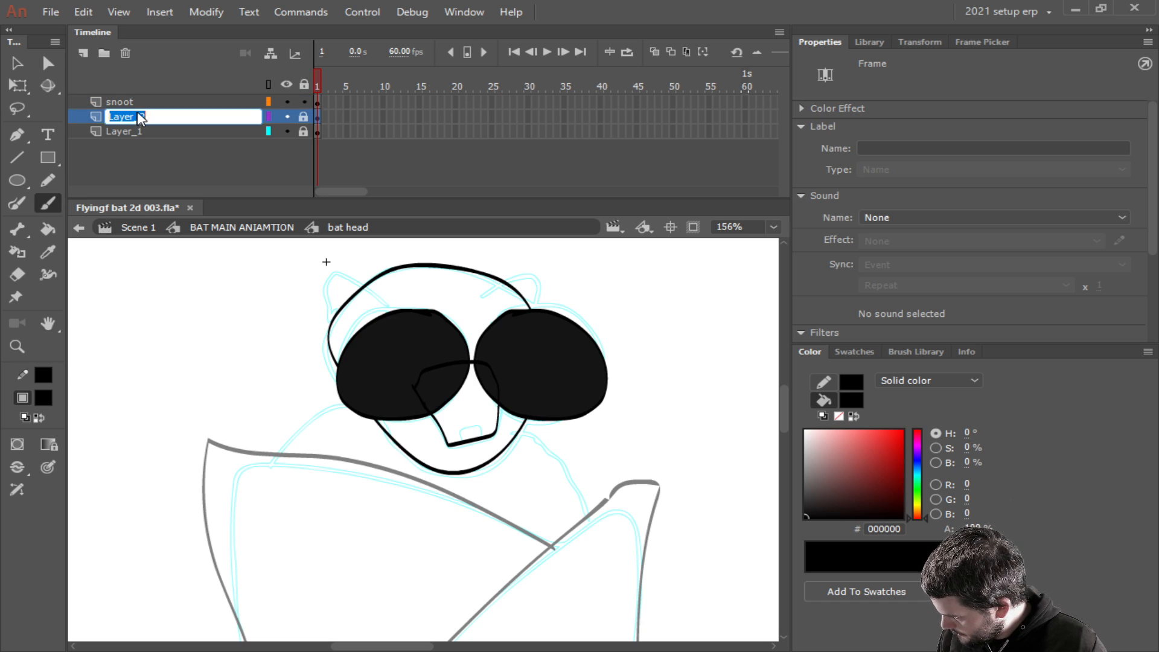
pyautogui.write('eyes')
pyautogui.press('Return')
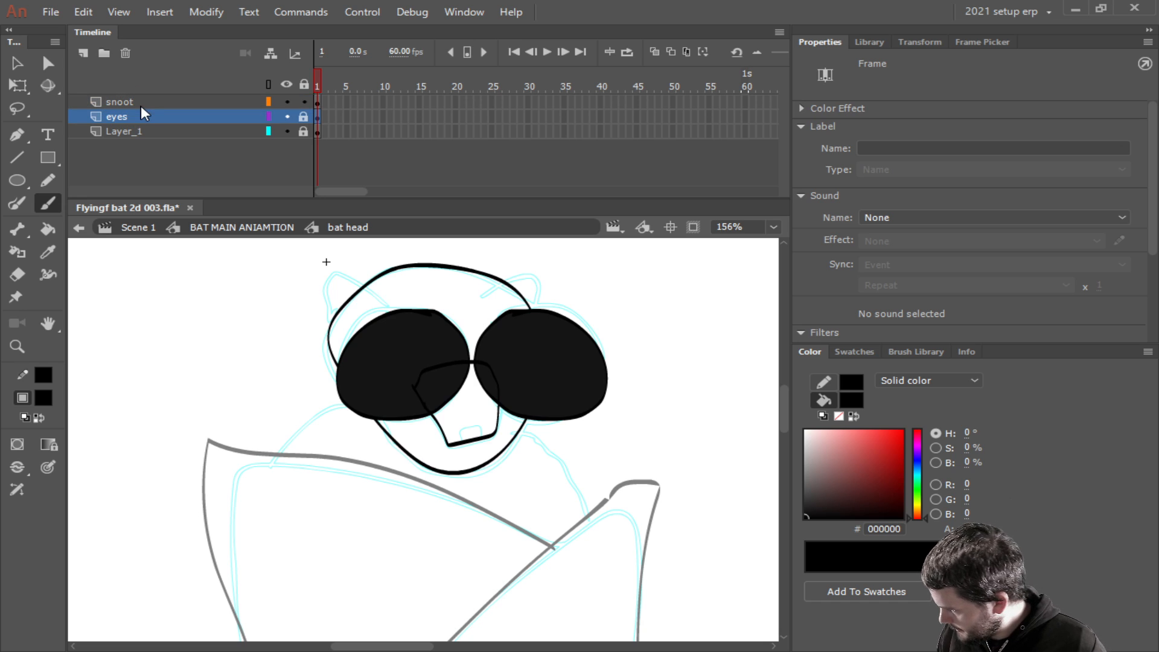
pyautogui.doubleClick(114, 131)
pyautogui.write('head')
pyautogui.press('Return')
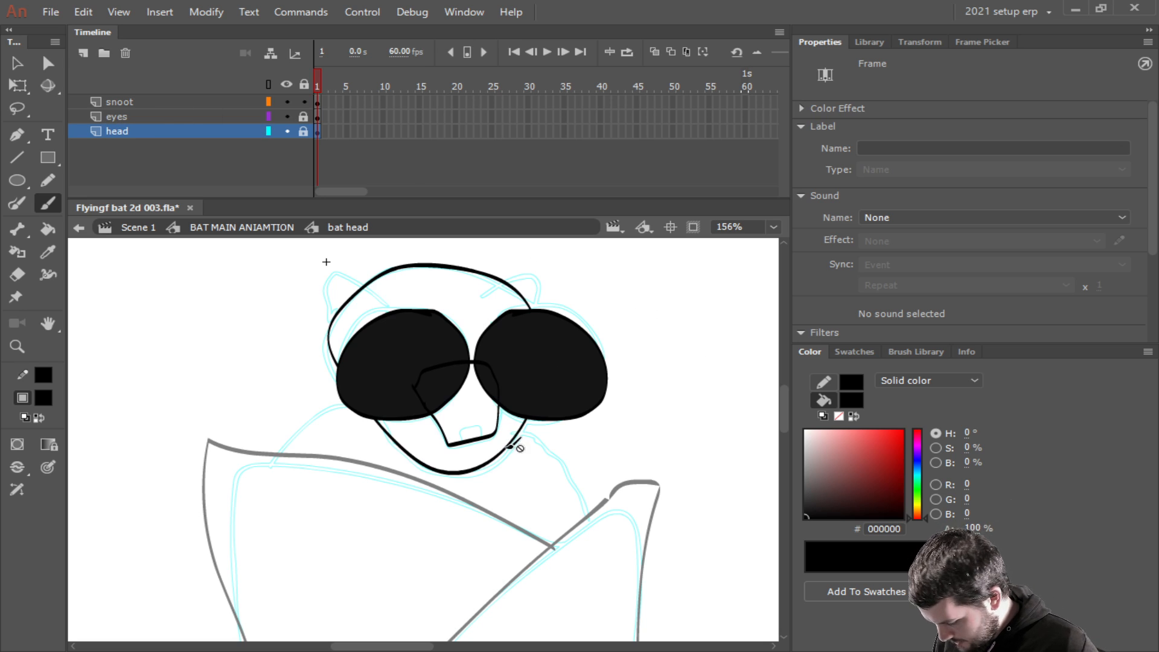
# Ink the rounded nose outline in black on the snoot layer, along the snout's lower edge.
pyautogui.scroll(3, 492, 486)
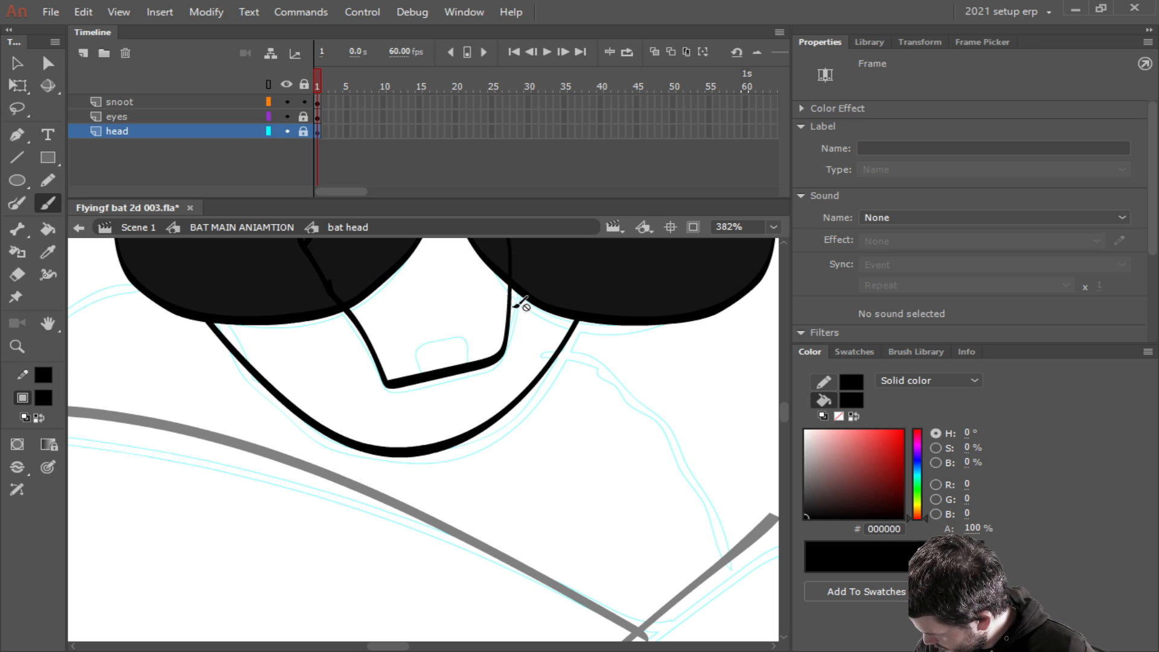
pyautogui.press('v')
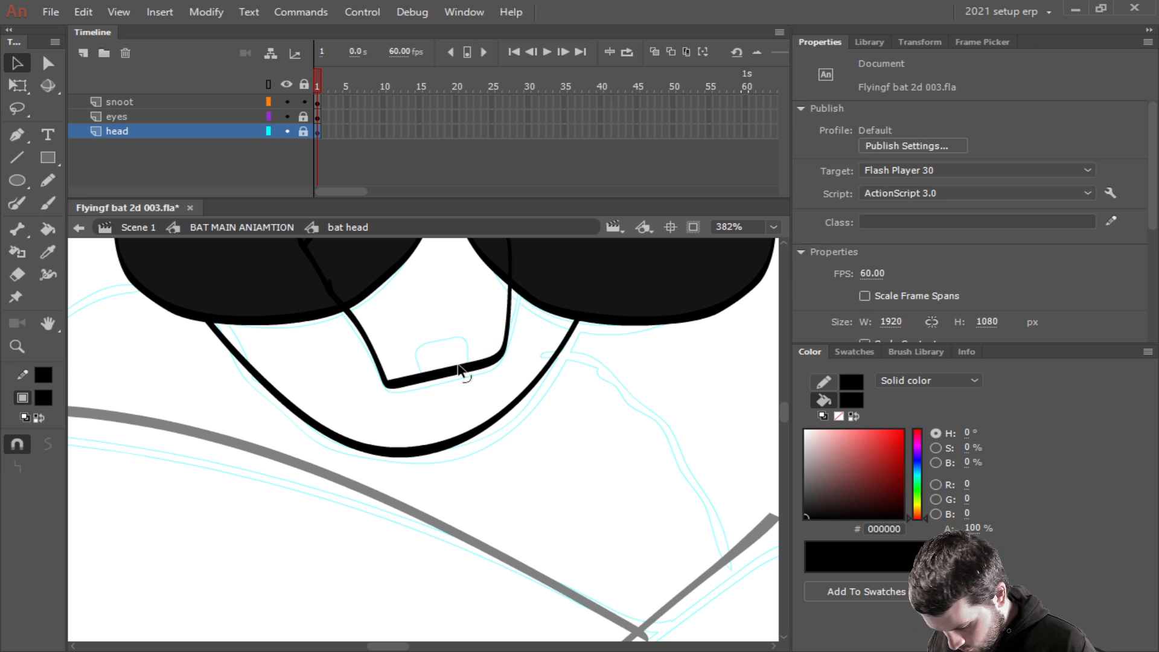
pyautogui.press('b')
pyautogui.click(146, 102)
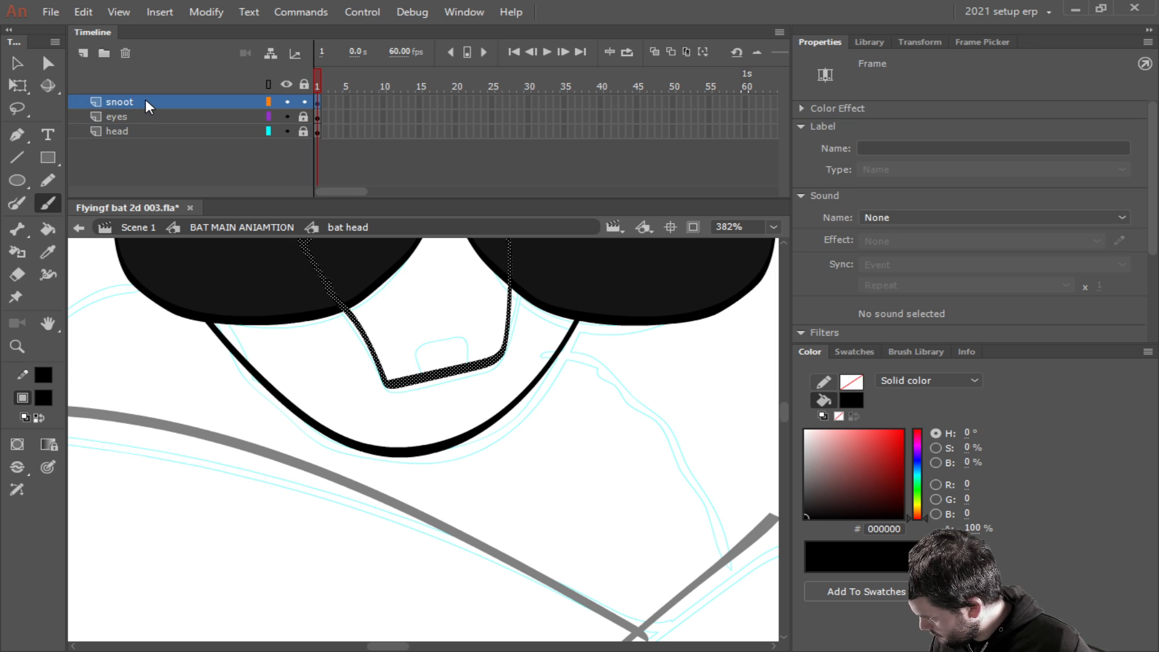
pyautogui.moveTo(468, 364)
pyautogui.mouseDown()
pyautogui.moveTo(467, 325)
pyautogui.moveTo(447, 321)
pyautogui.moveTo(426, 374)
pyautogui.mouseUp()
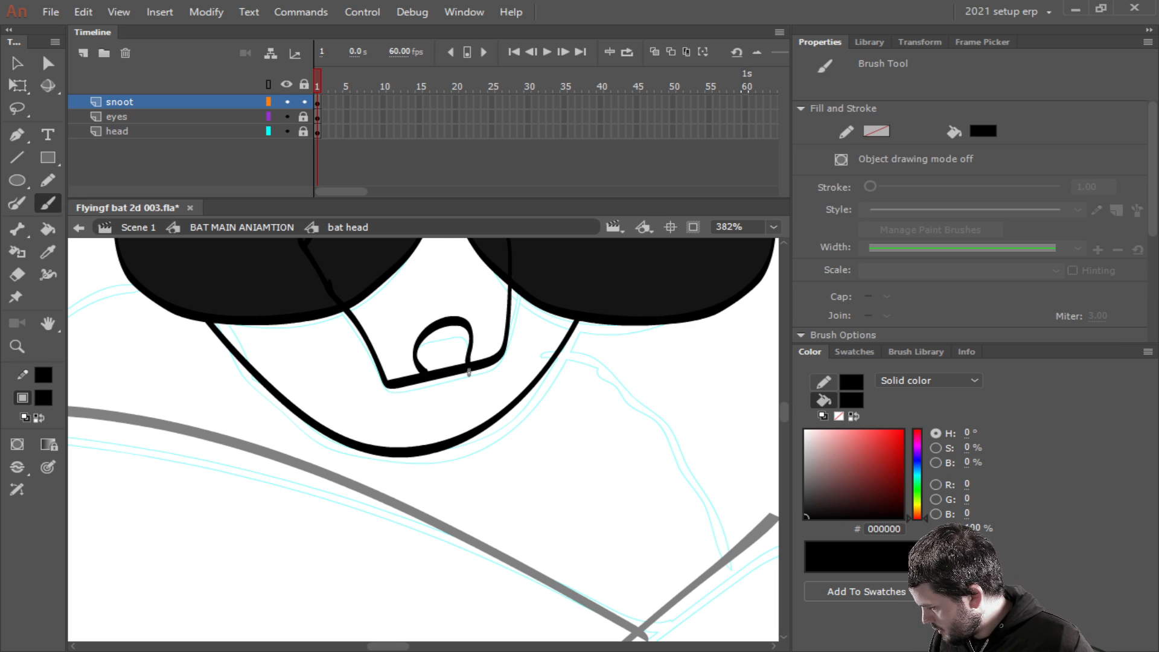
# Set the Paint Bucket fill to a radial gradient from dark brown 3D2C09 at the centre to dark olive 414121 outside.
pyautogui.scroll(-3, 469, 373)
pyautogui.scroll(1, 529, 448)
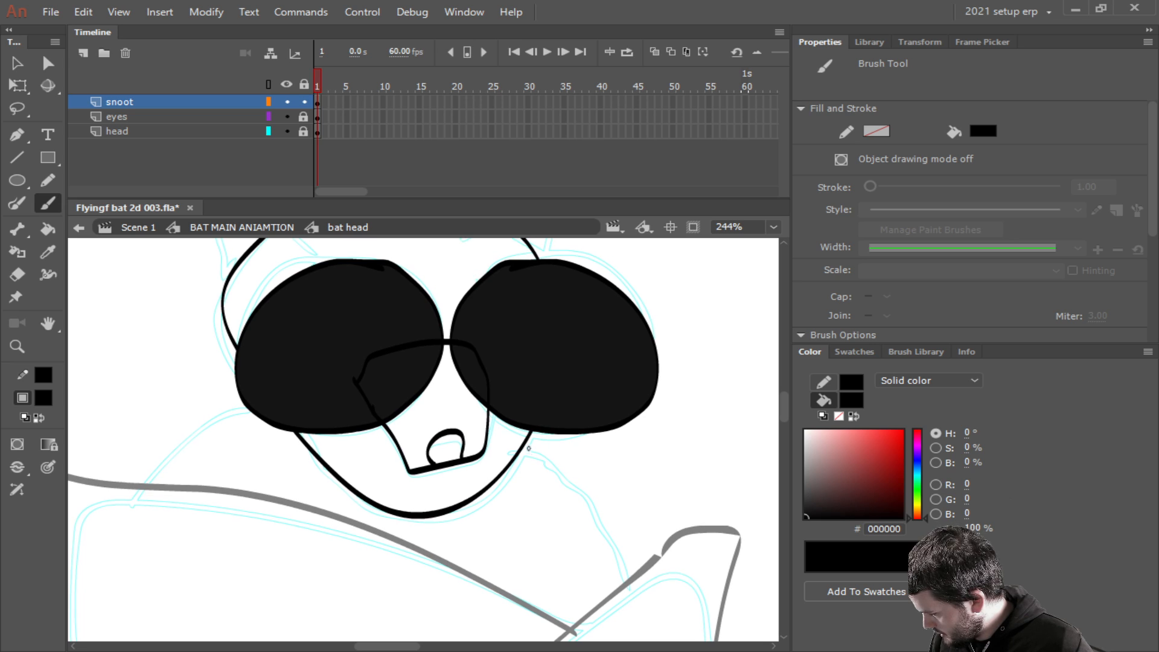
pyautogui.click(46, 231)
pyautogui.click(956, 382)
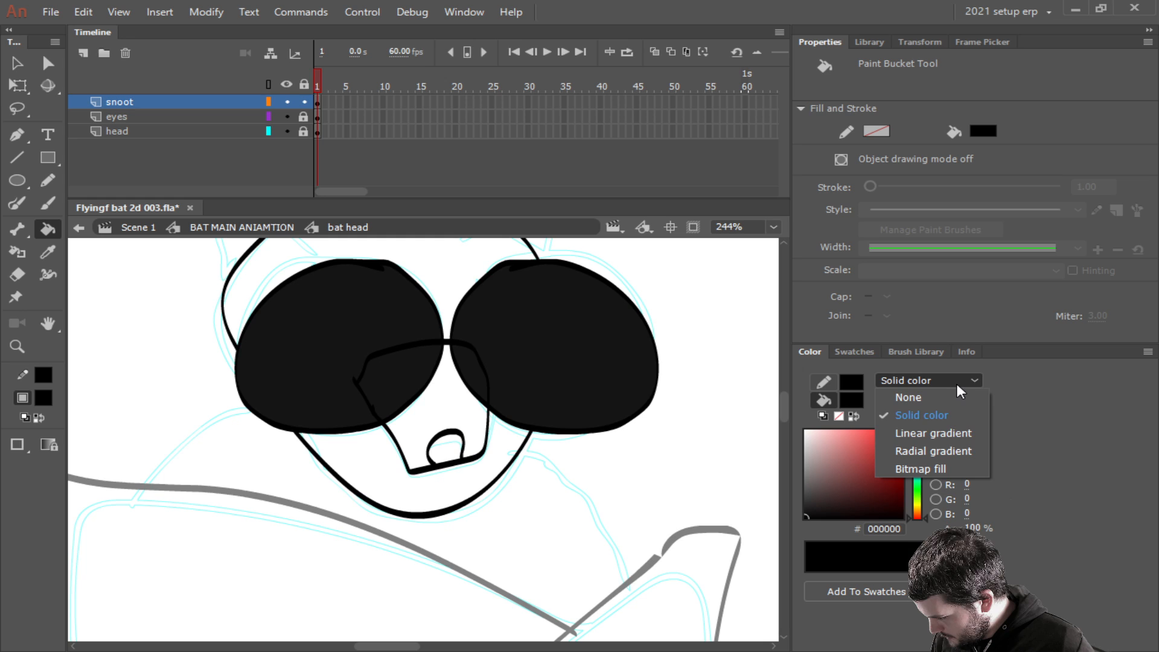
pyautogui.click(933, 450)
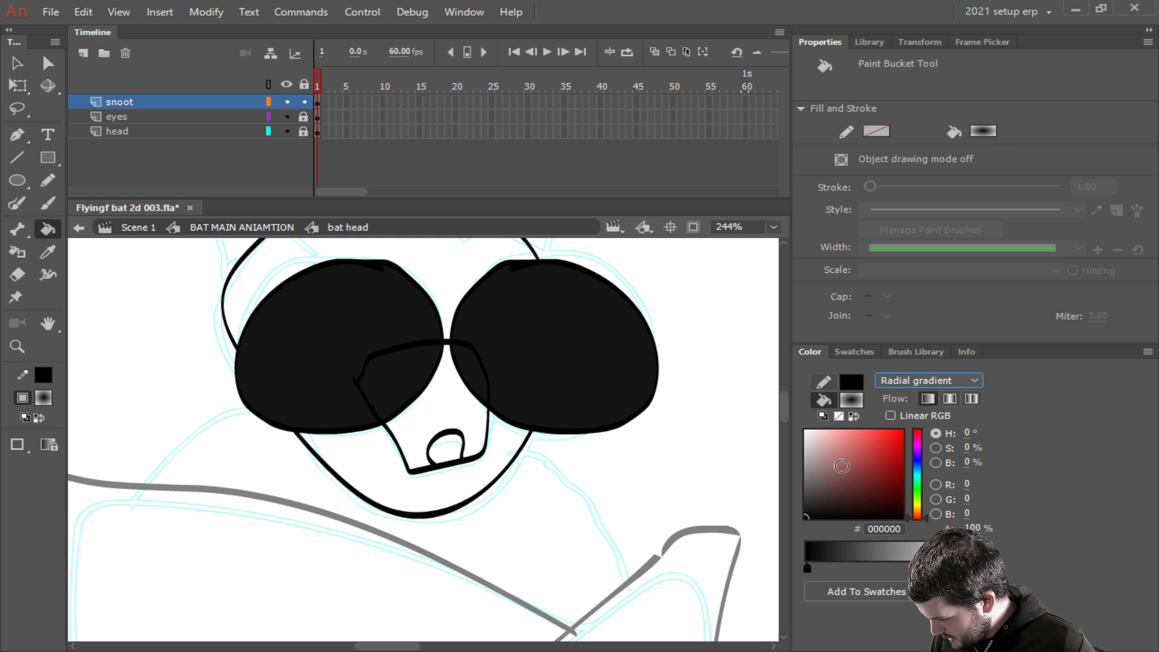
pyautogui.moveTo(918, 516); pyautogui.dragTo(918, 509)
pyautogui.click(875, 475)
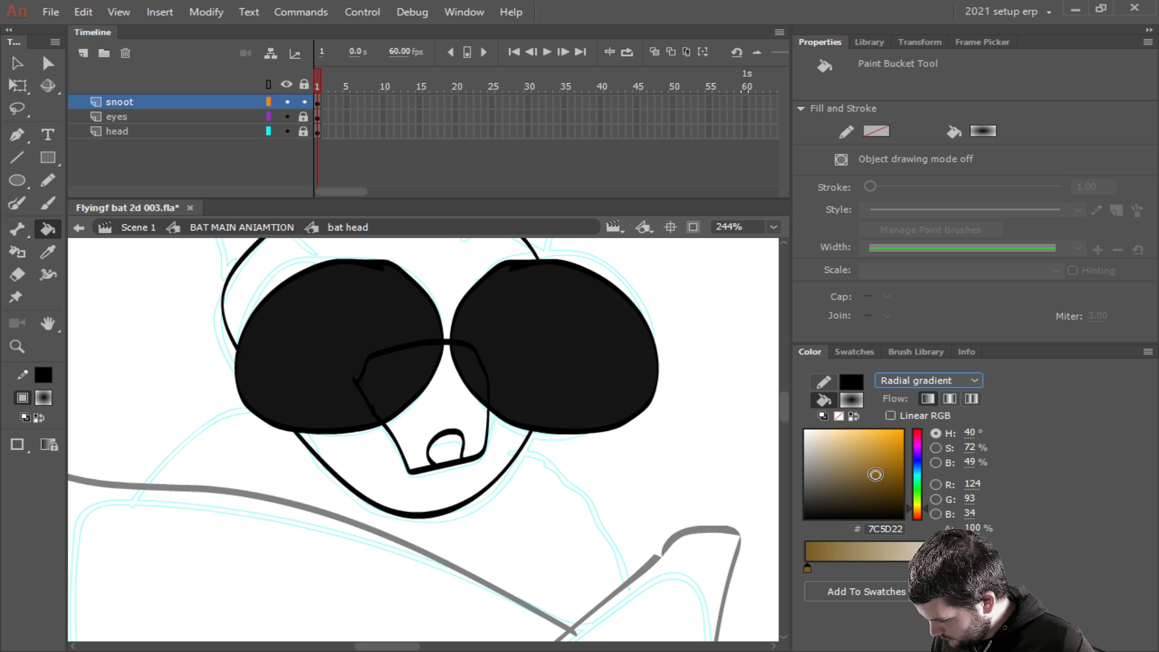
pyautogui.moveTo(875, 474); pyautogui.dragTo(887, 497)
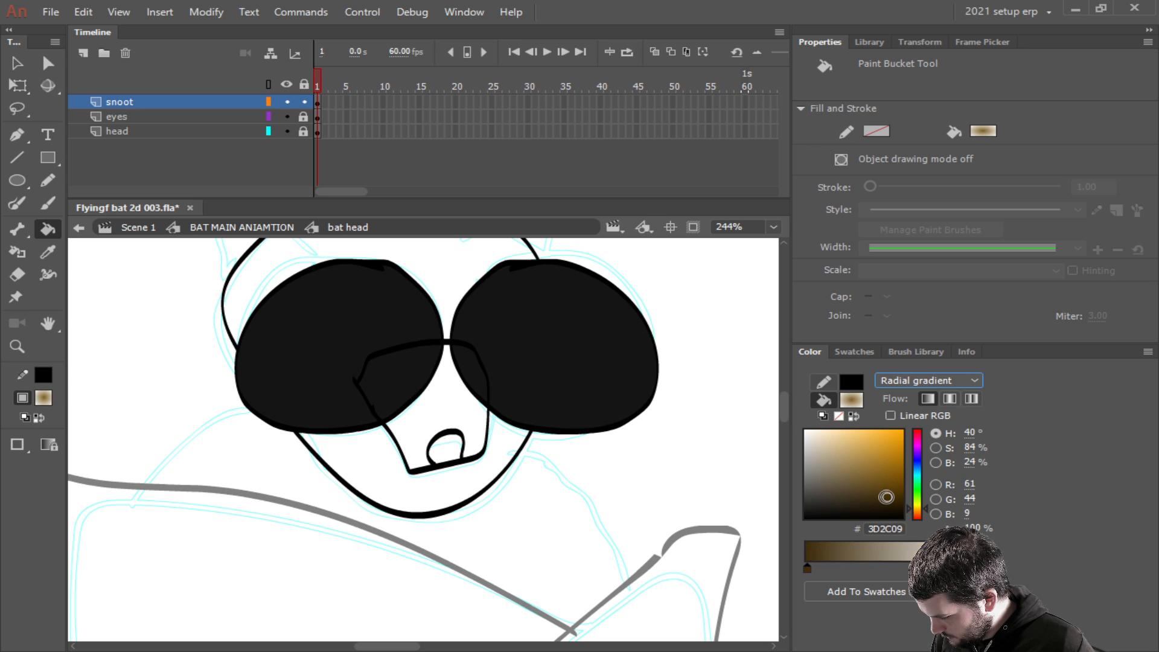
pyautogui.click(979, 571)
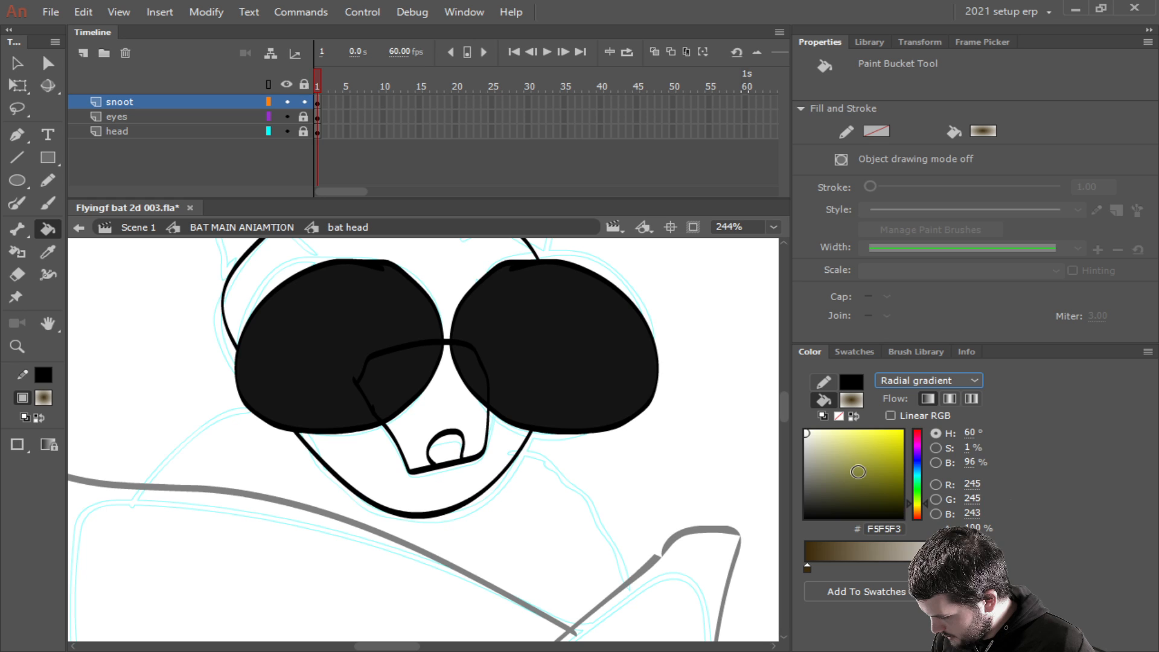
pyautogui.moveTo(979, 570); pyautogui.dragTo(980, 607)
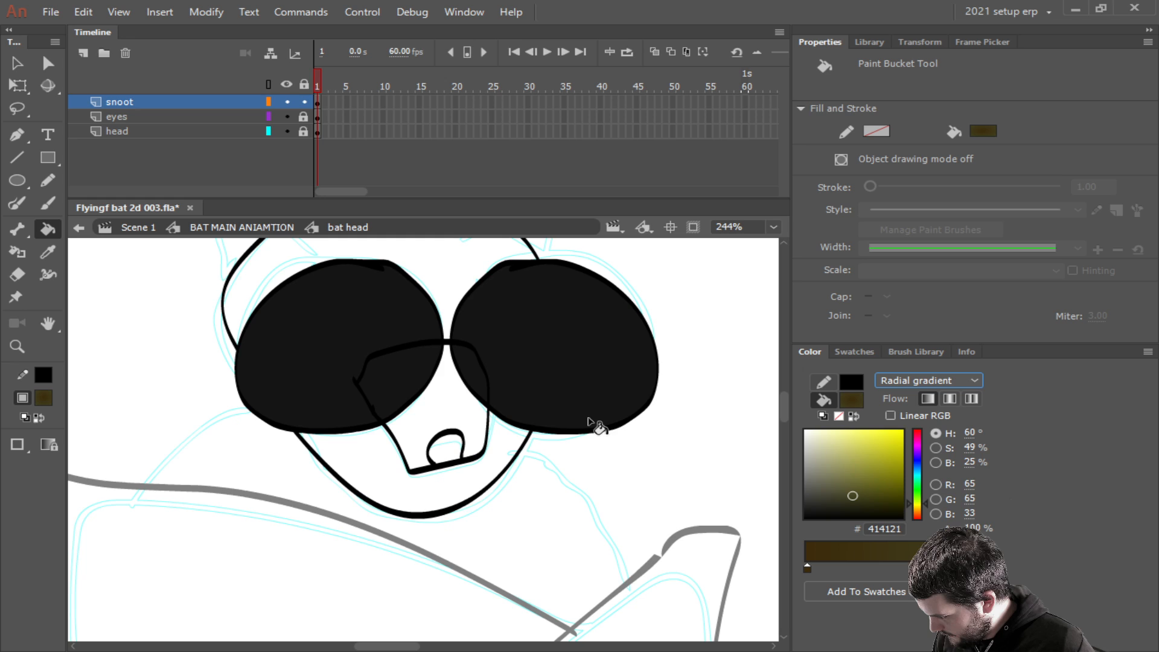
# Unlock the head layer and fill the head with the brown-to-olive gradient, centring its brown area on the forehead between the eyes.
pyautogui.click(444, 276)
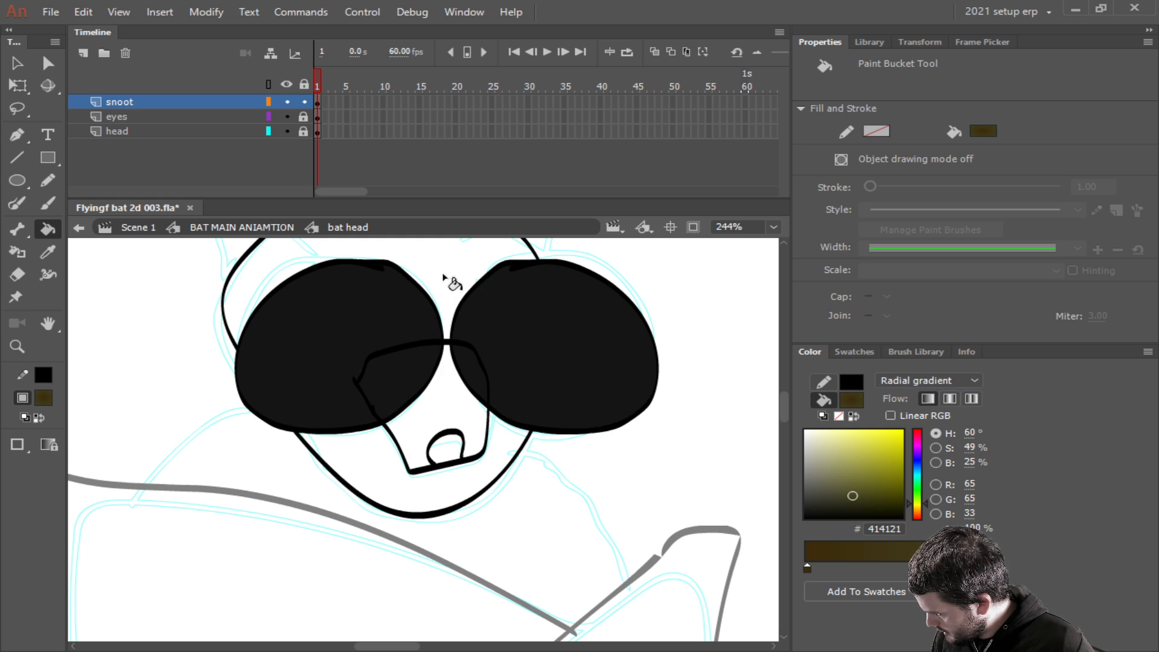
pyautogui.click(304, 131)
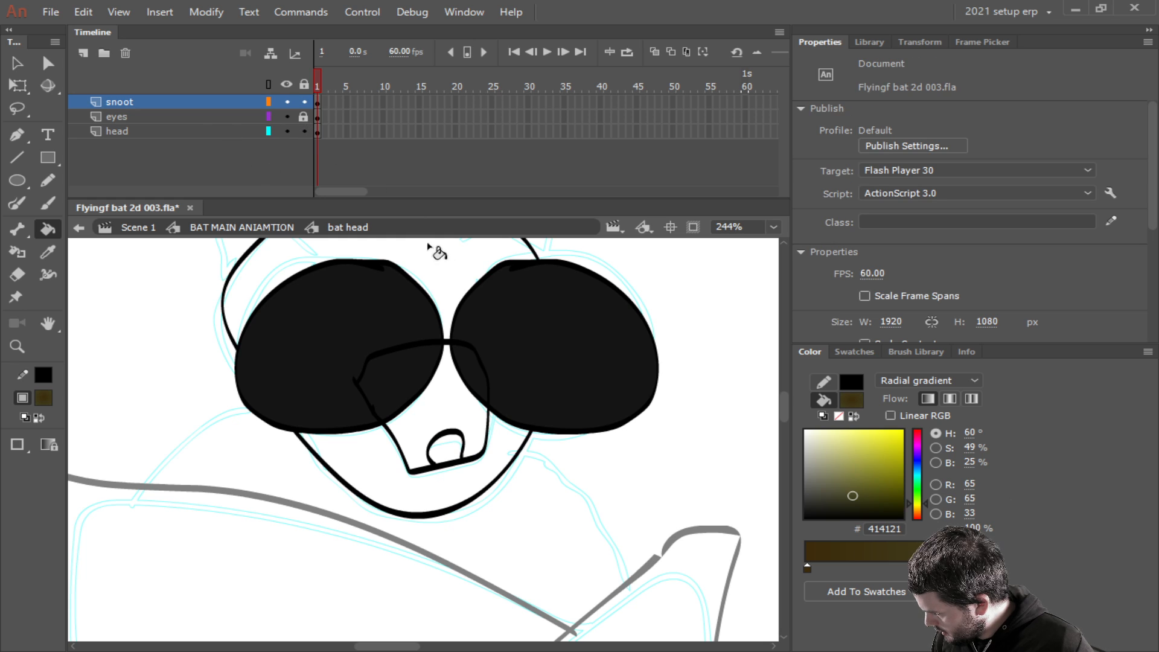
pyautogui.click(433, 248)
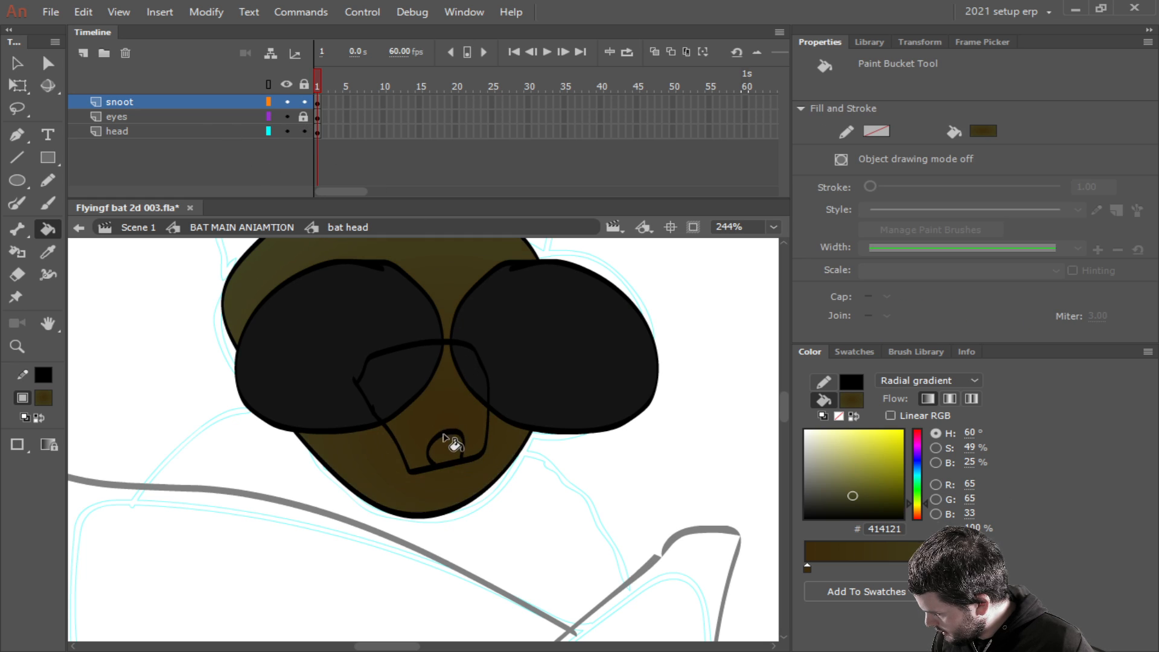
pyautogui.click(435, 272)
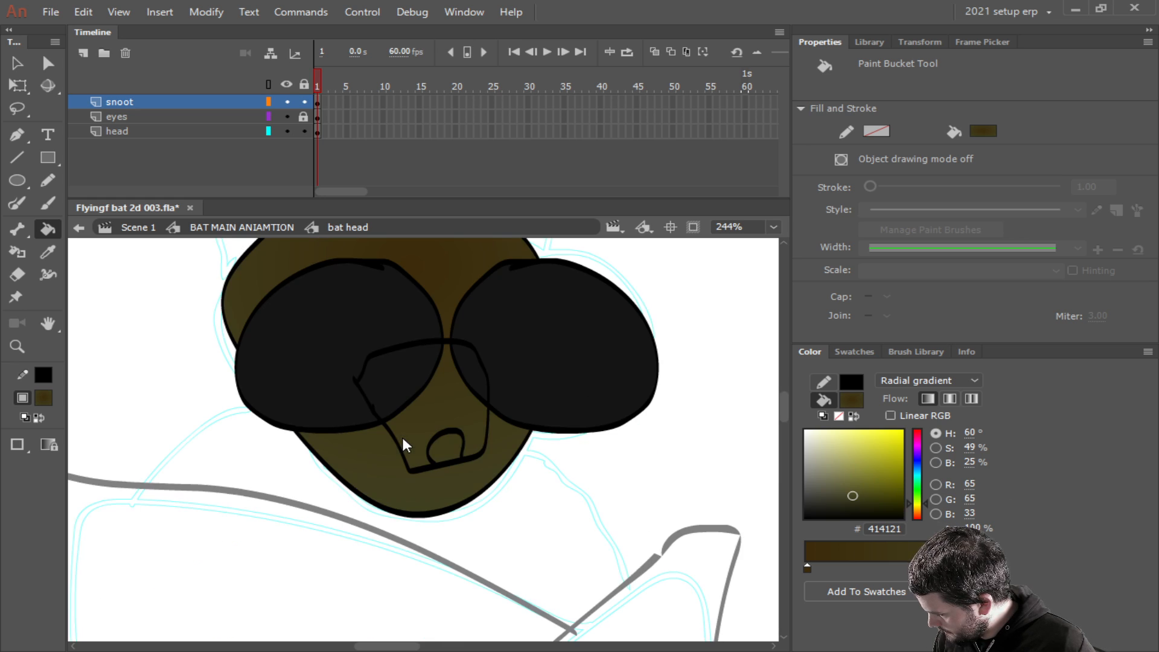
# Fill the snout with the same gradient, moving the dark brown stop outward to widen its centre.
pyautogui.click(451, 409)
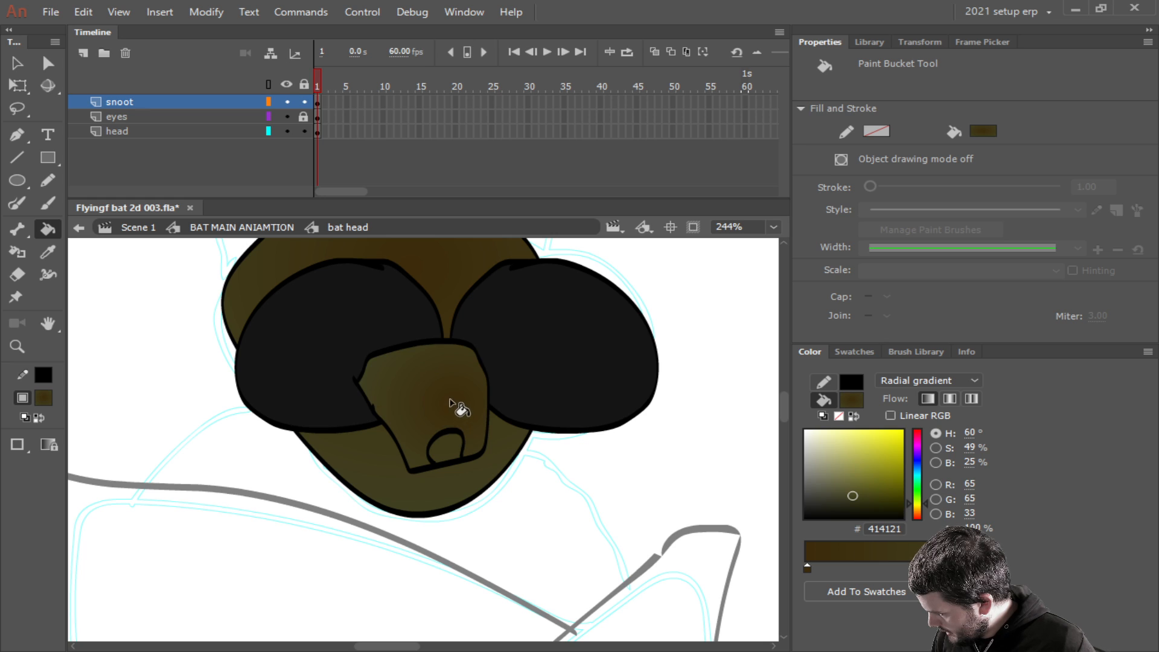
pyautogui.moveTo(813, 569); pyautogui.dragTo(889, 568)
pyautogui.click(425, 417)
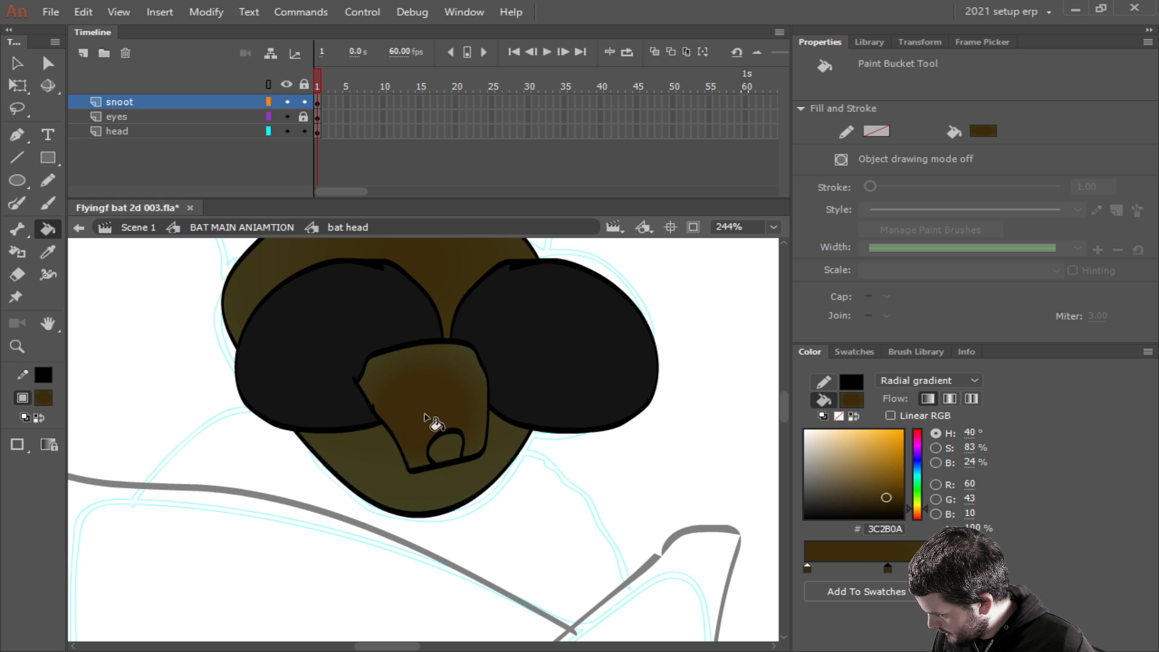
# Fill the nose with a lighter gradient, using brown 664B17 as the centre stop in place of the darker brown one.
pyautogui.moveTo(886, 498); pyautogui.dragTo(880, 483)
pyautogui.click(445, 448)
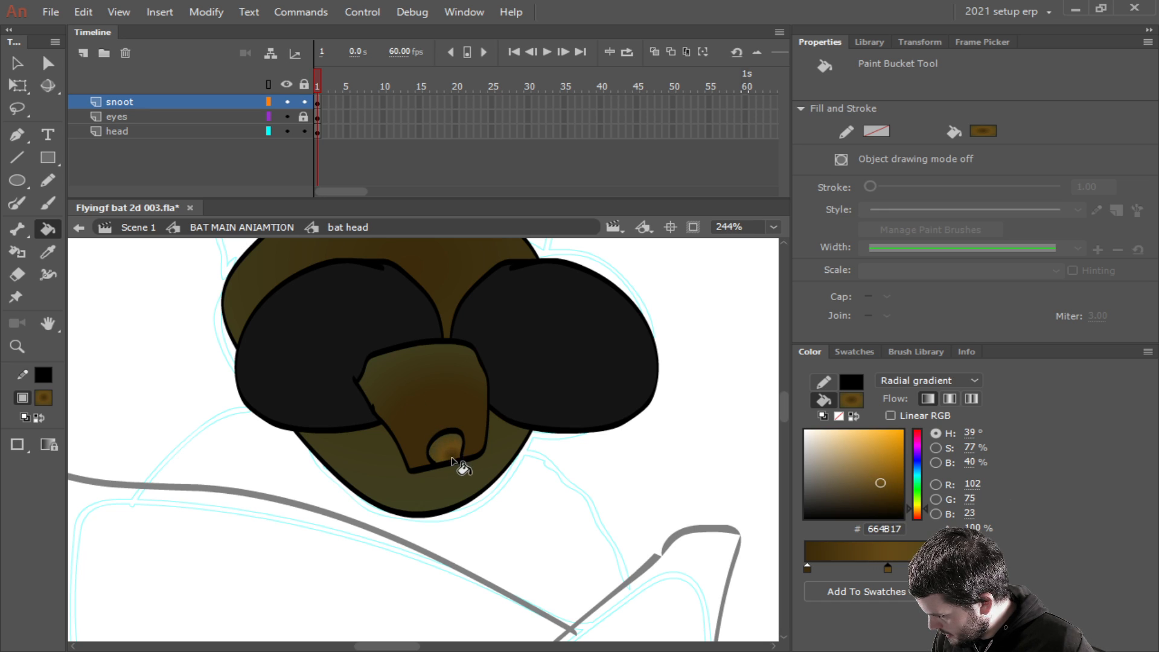
pyautogui.click(447, 447)
pyautogui.click(808, 570)
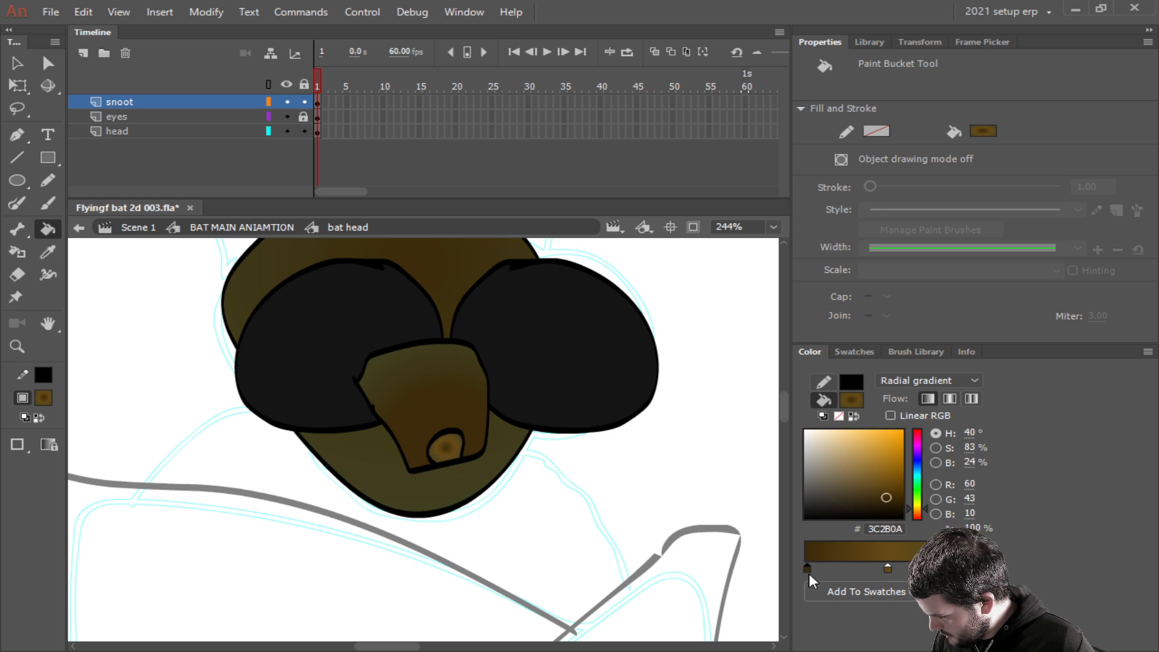
pyautogui.moveTo(809, 572); pyautogui.dragTo(813, 586)
pyautogui.moveTo(887, 566); pyautogui.dragTo(806, 570)
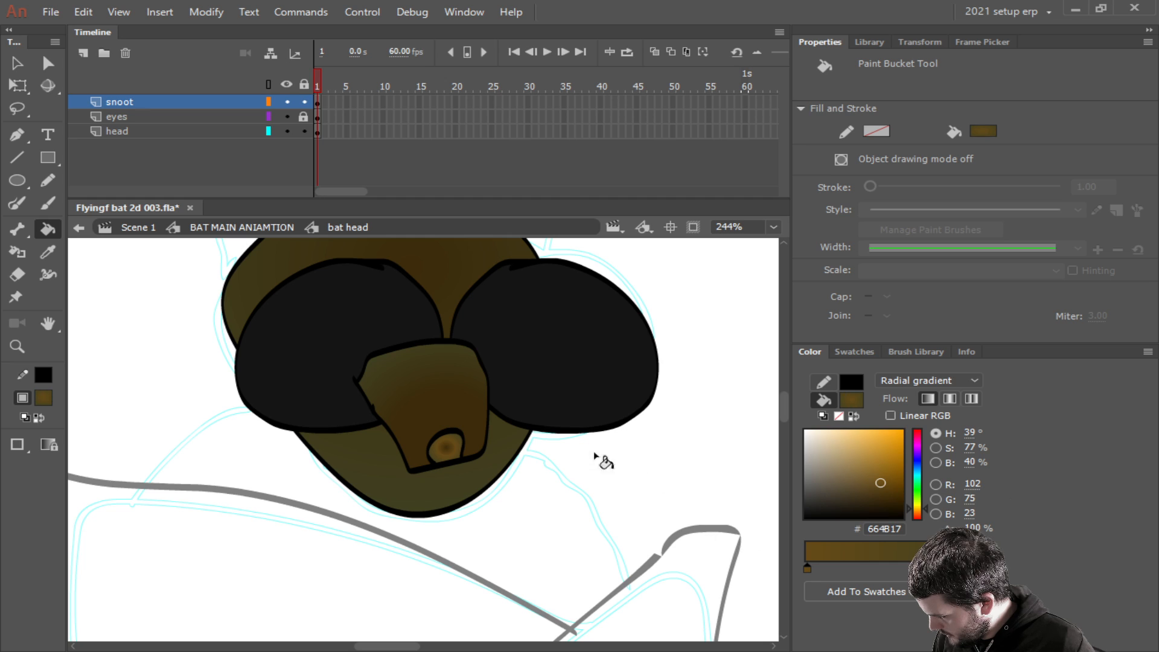
pyautogui.click(448, 453)
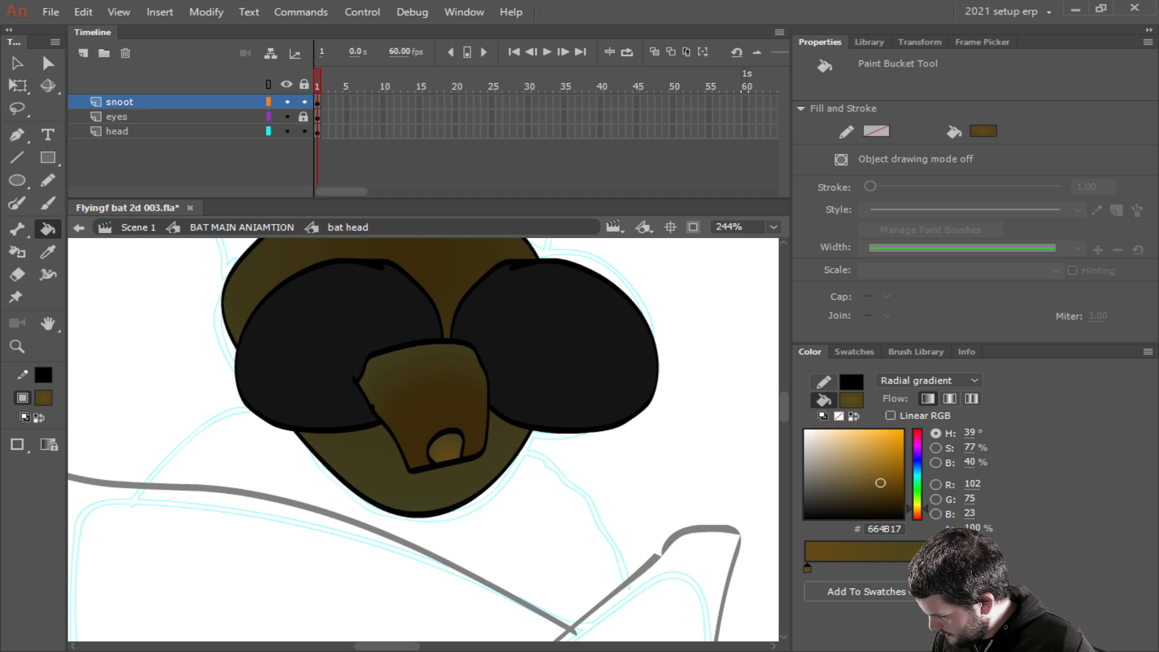
# Set the gradient's outer stop to olive 7E7E32 and refill the nose, shifting the gradient centre towards the nose's right side.
pyautogui.click(983, 570)
pyautogui.click(864, 475)
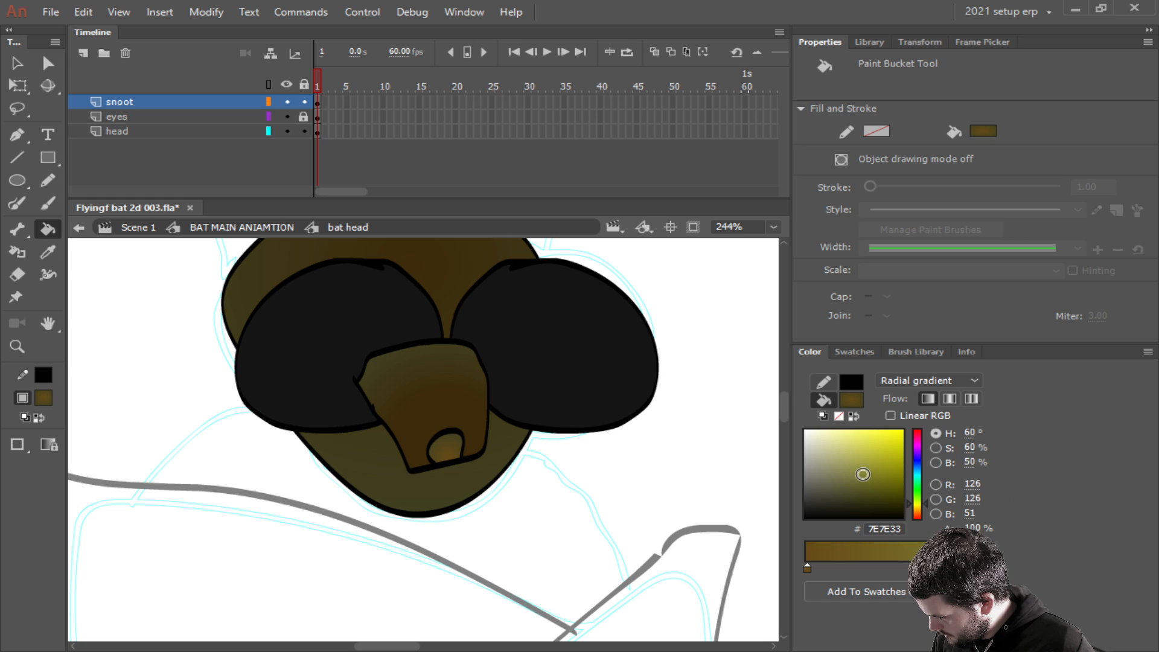
pyautogui.click(447, 458)
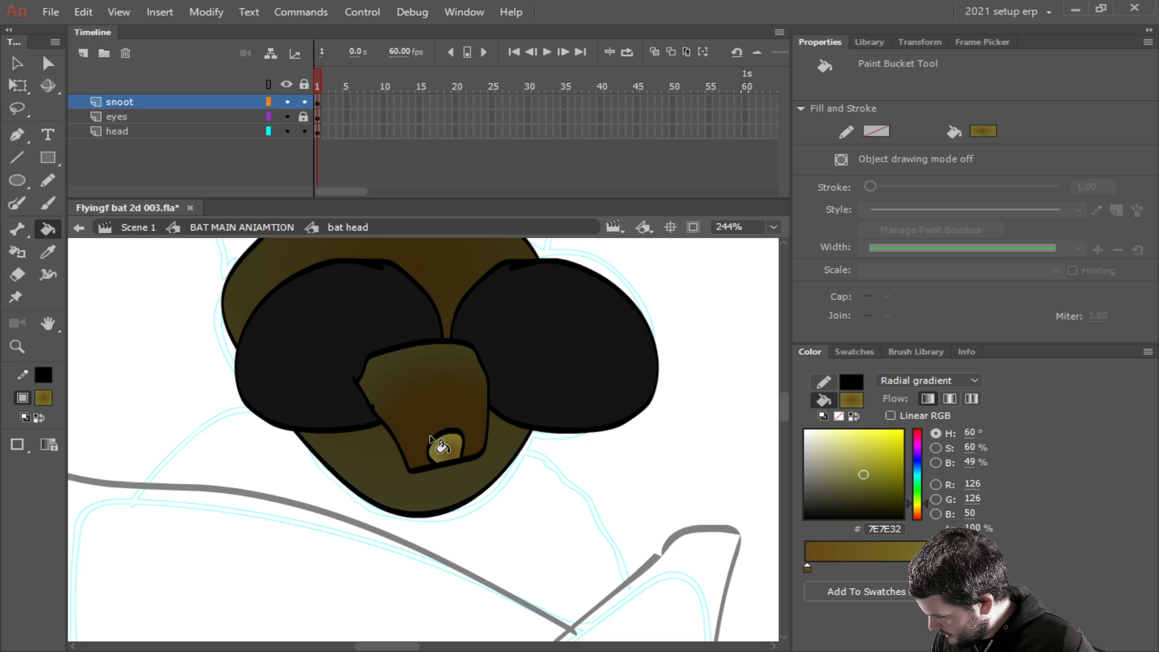
pyautogui.click(441, 449)
pyautogui.click(454, 445)
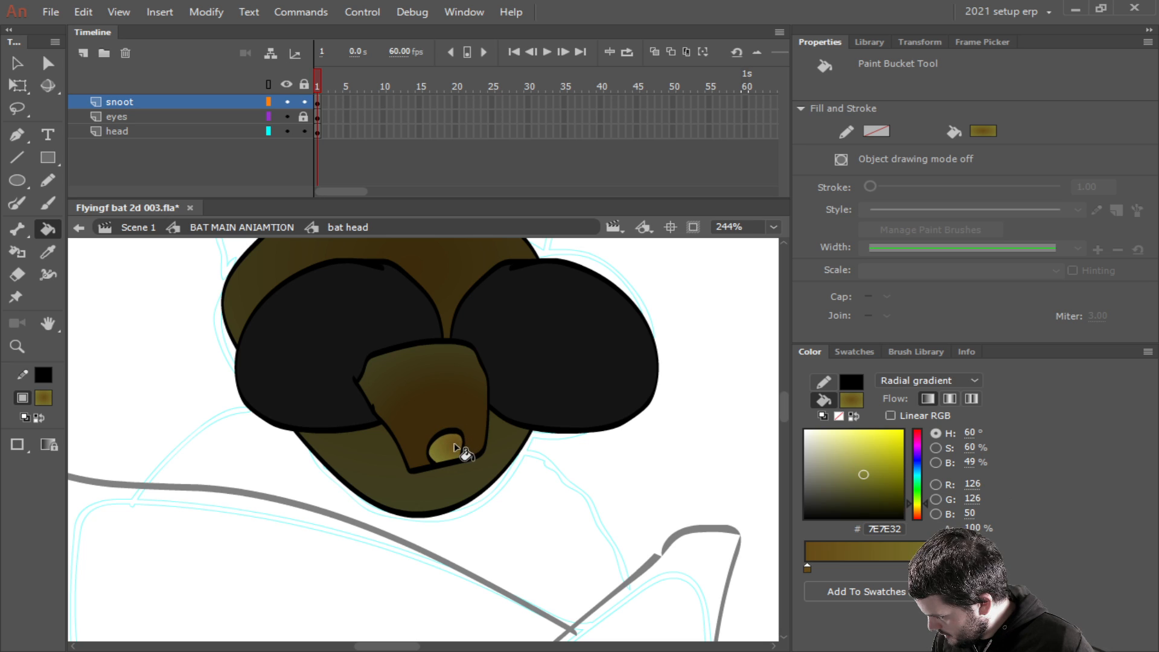
pyautogui.click(454, 447)
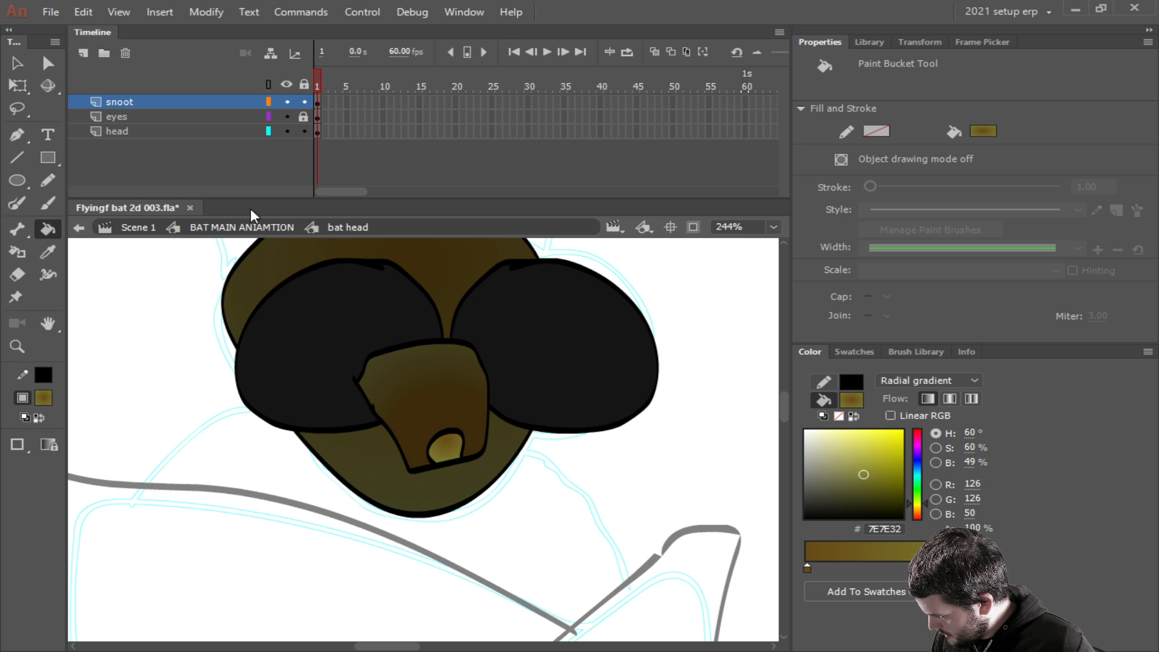
# Try the snoot layer underneath the eyes layer.
pyautogui.moveTo(146, 103); pyautogui.dragTo(144, 122)
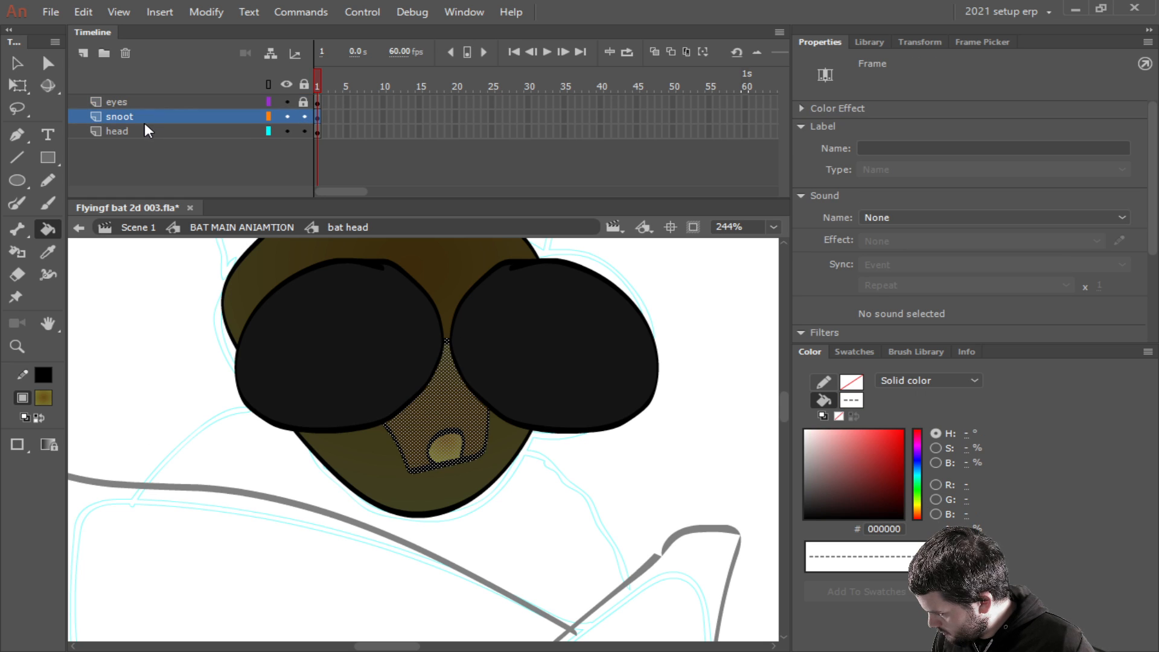
pyautogui.keyDown('ctrl'); pyautogui.click(670, 454); pyautogui.keyUp('ctrl')
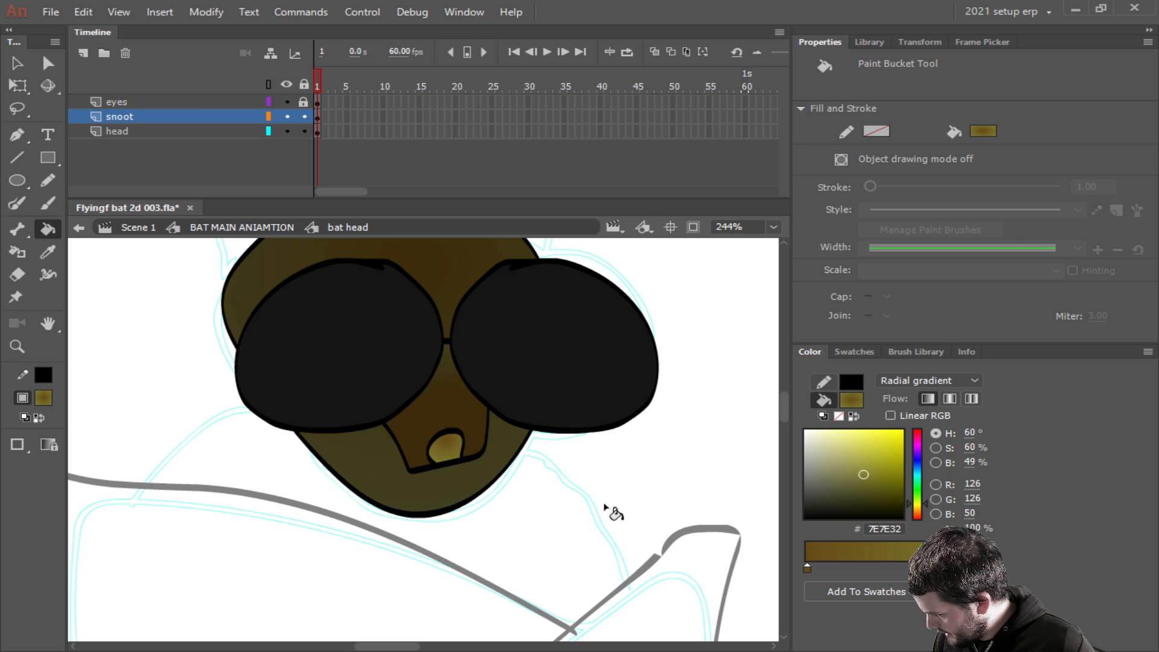
# With the snoot layer back on top and the head layer locked, erase the black outline along the snout's upper edge.
pyautogui.scroll(2, 604, 506)
pyautogui.moveTo(182, 117); pyautogui.dragTo(189, 95)
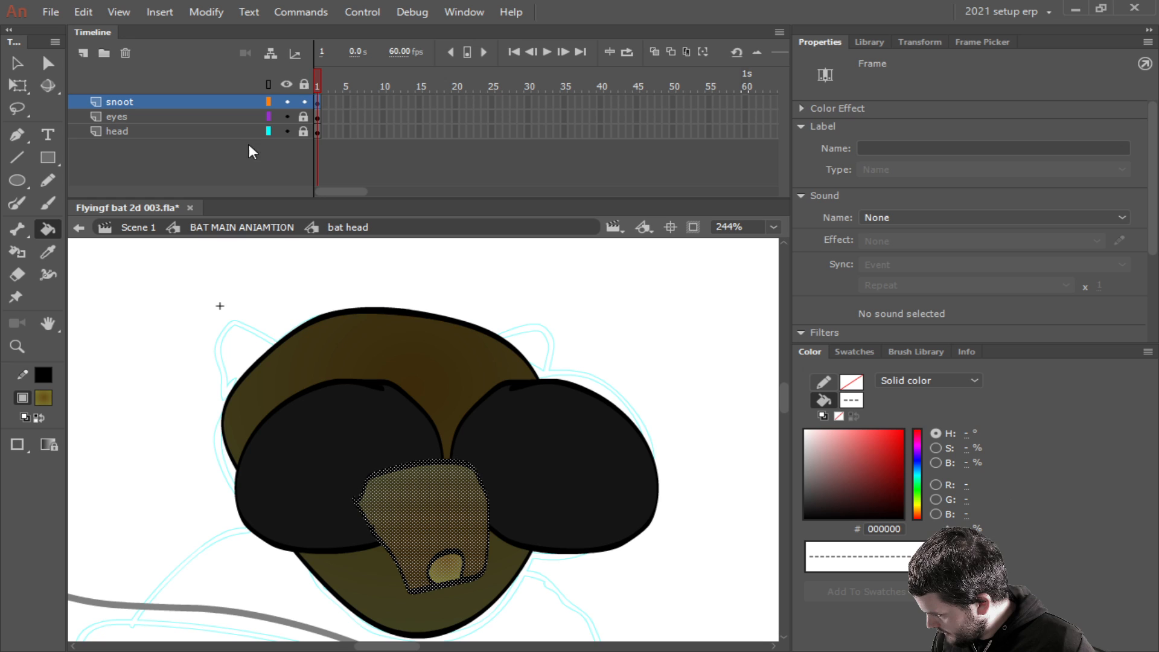
pyautogui.click(17, 274)
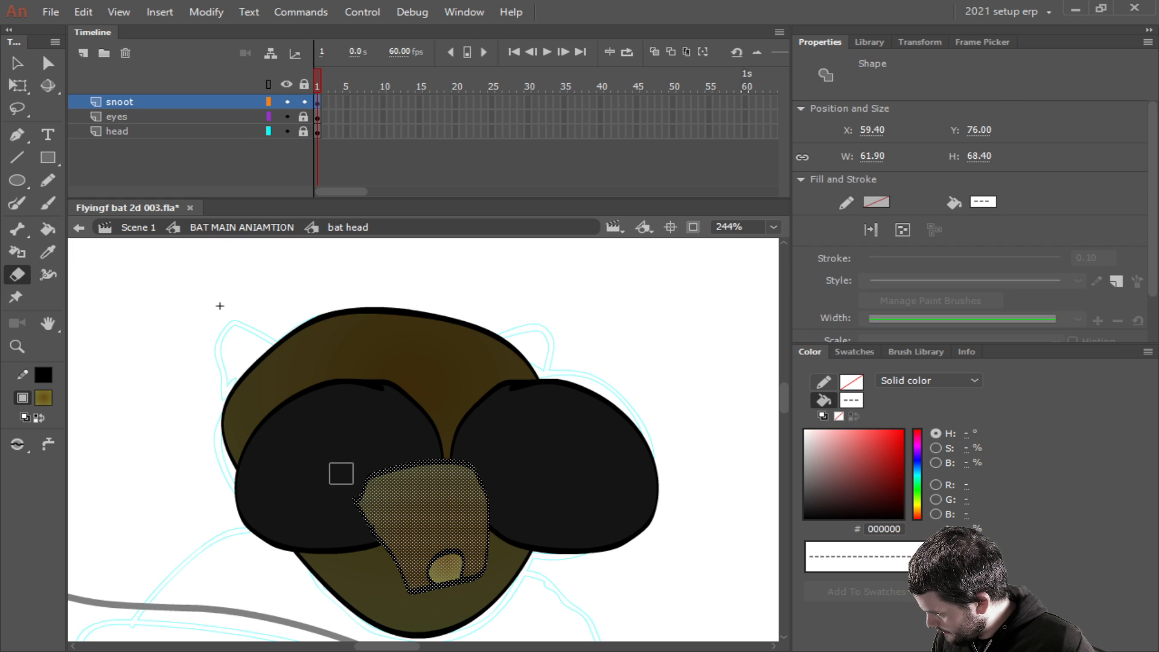
pyautogui.moveTo(341, 473)
pyautogui.mouseDown()
pyautogui.moveTo(350, 492)
pyautogui.moveTo(372, 471)
pyautogui.moveTo(483, 465)
pyautogui.mouseUp()
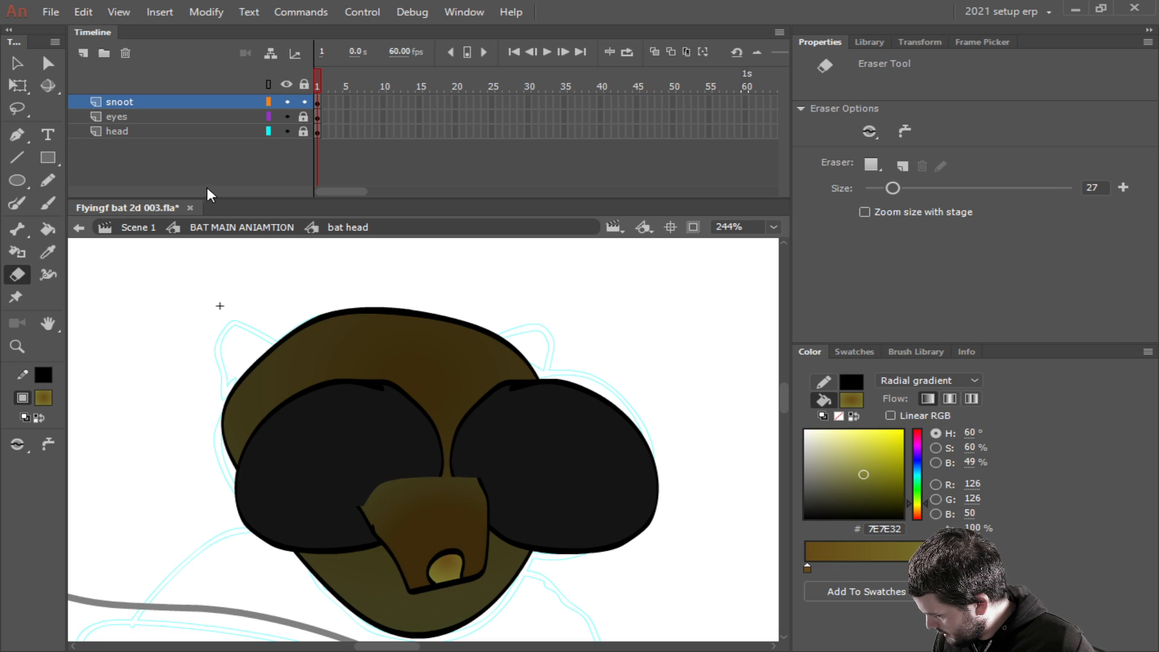
# Place the snoot layer between the eyes and head layers so the eyes overlap the trimmed snout.
pyautogui.moveTo(172, 107); pyautogui.dragTo(171, 118)
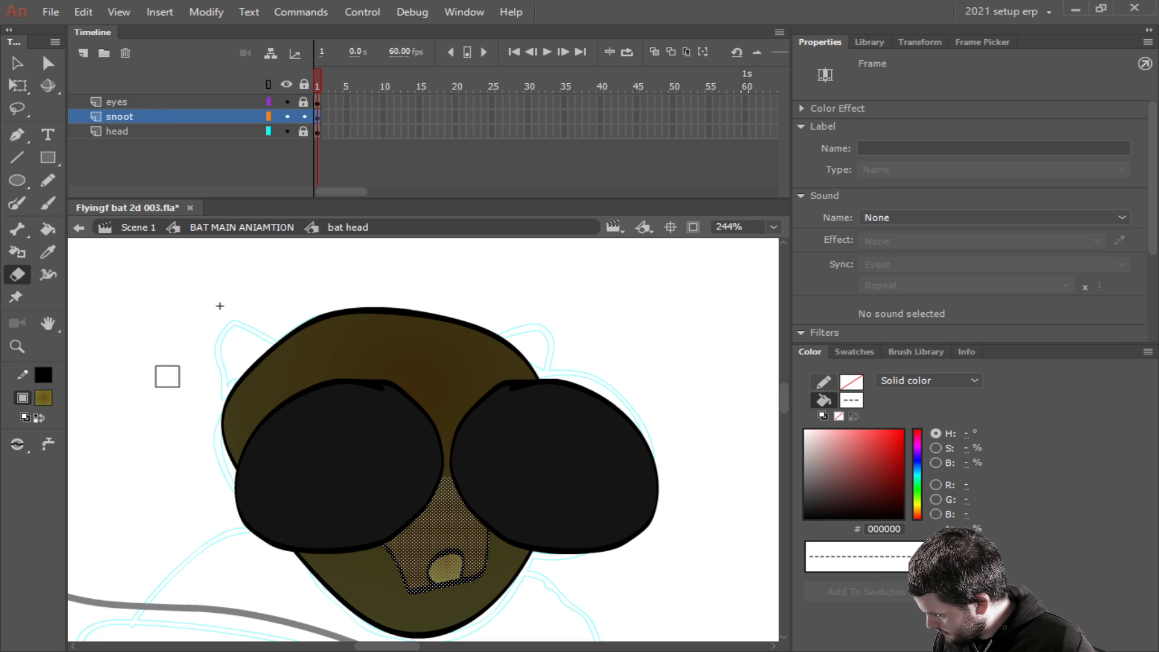
pyautogui.click(152, 372)
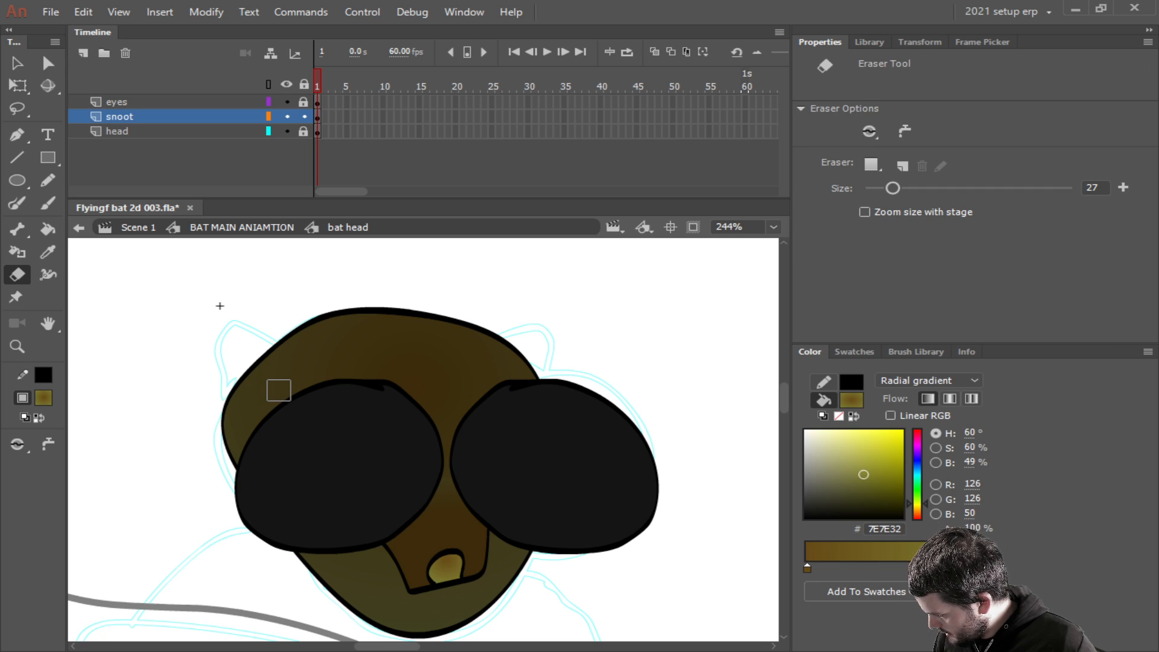
pyautogui.scroll(3, 465, 486)
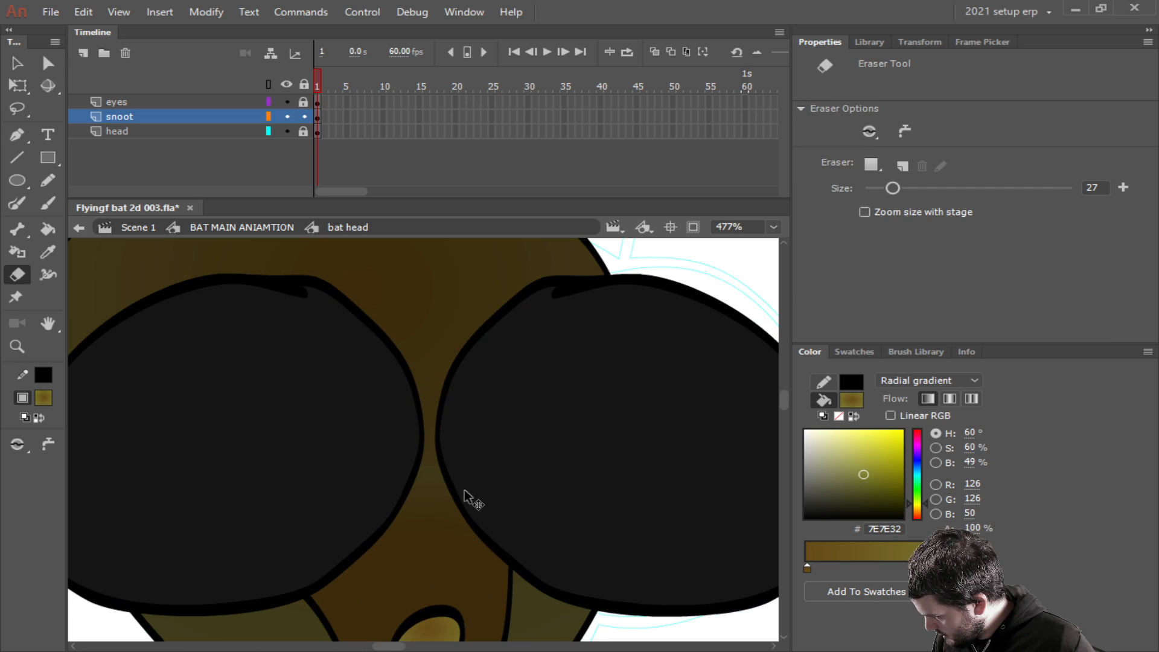
pyautogui.scroll(-3, 421, 477)
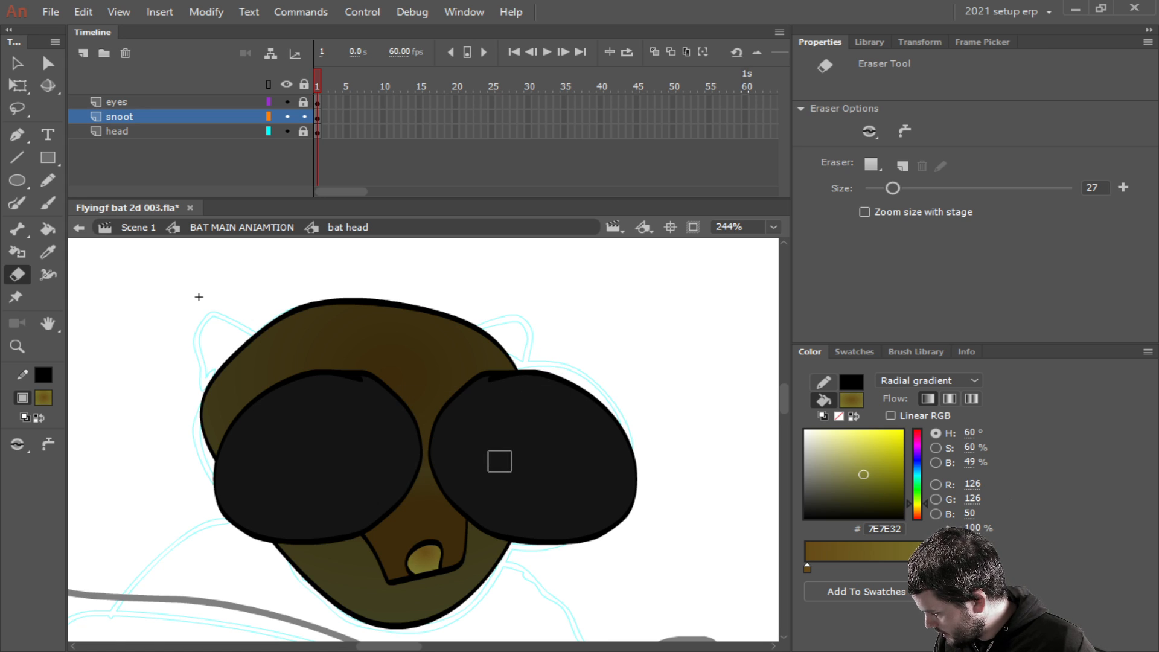
pyautogui.scroll(-1, 543, 532)
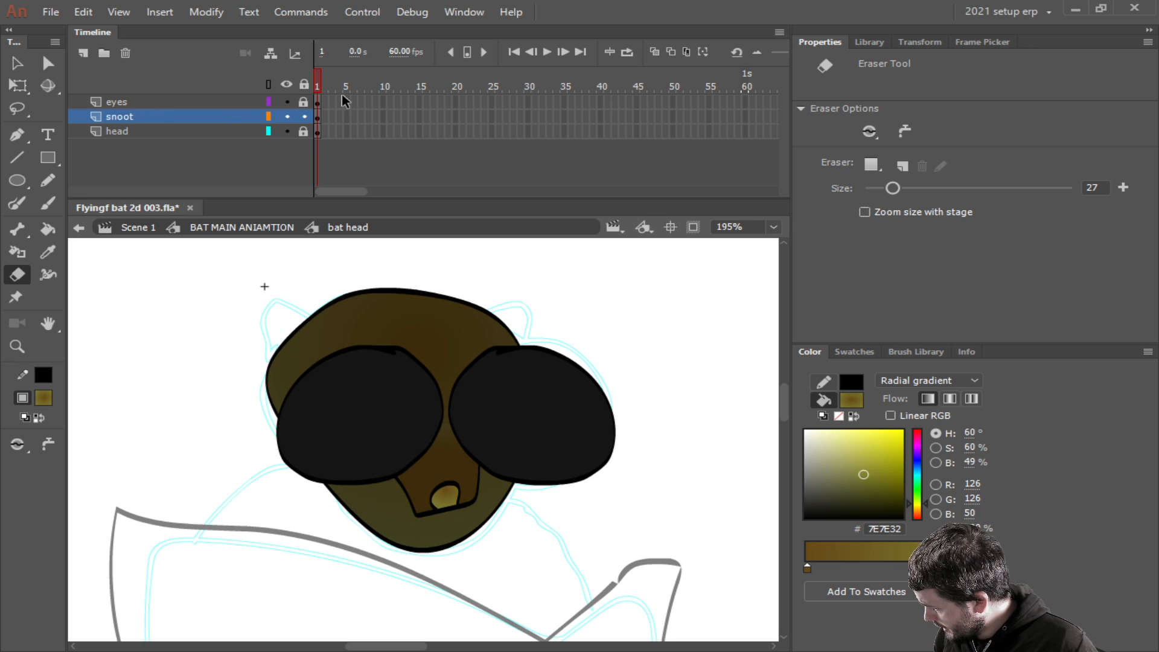
# Lock the snoot layer, add a new layer above the eyes layer, and ready the Brush tool with a black fill.
pyautogui.click(305, 116)
pyautogui.click(83, 53)
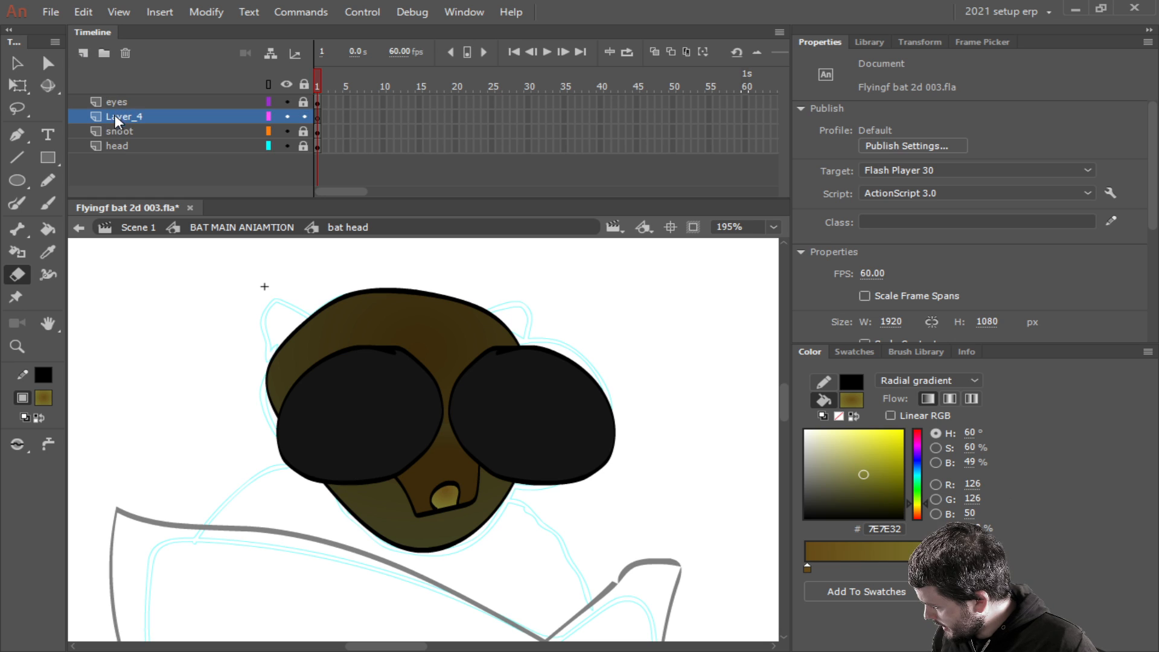
pyautogui.moveTo(115, 114); pyautogui.dragTo(115, 96)
pyautogui.click(53, 204)
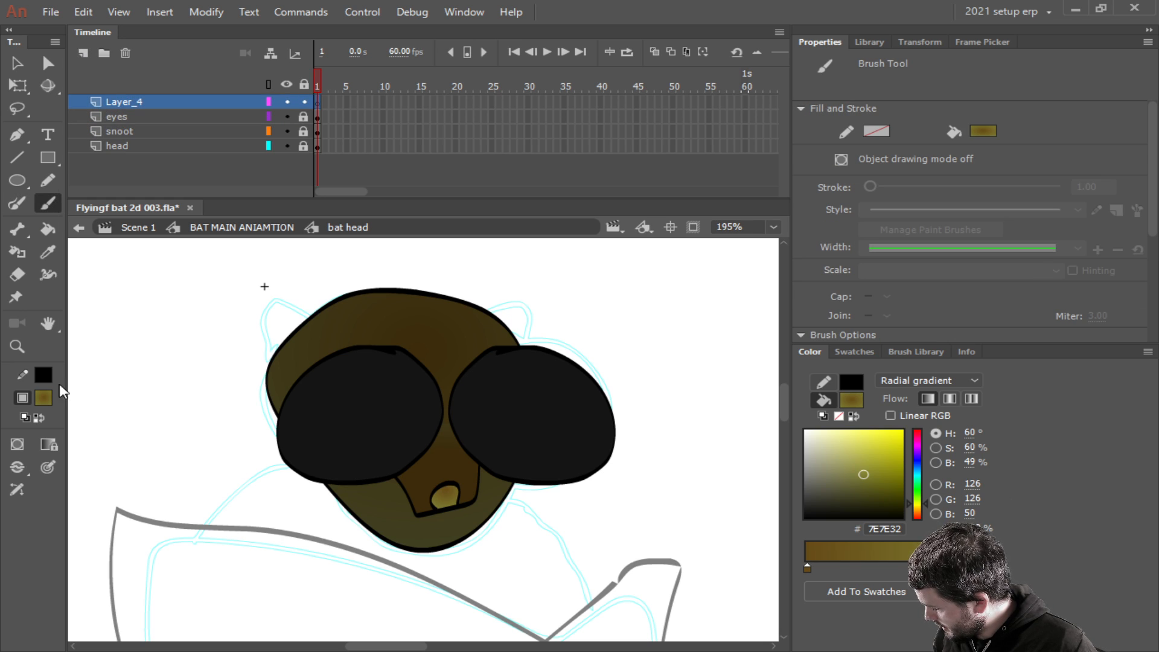
pyautogui.click(38, 417)
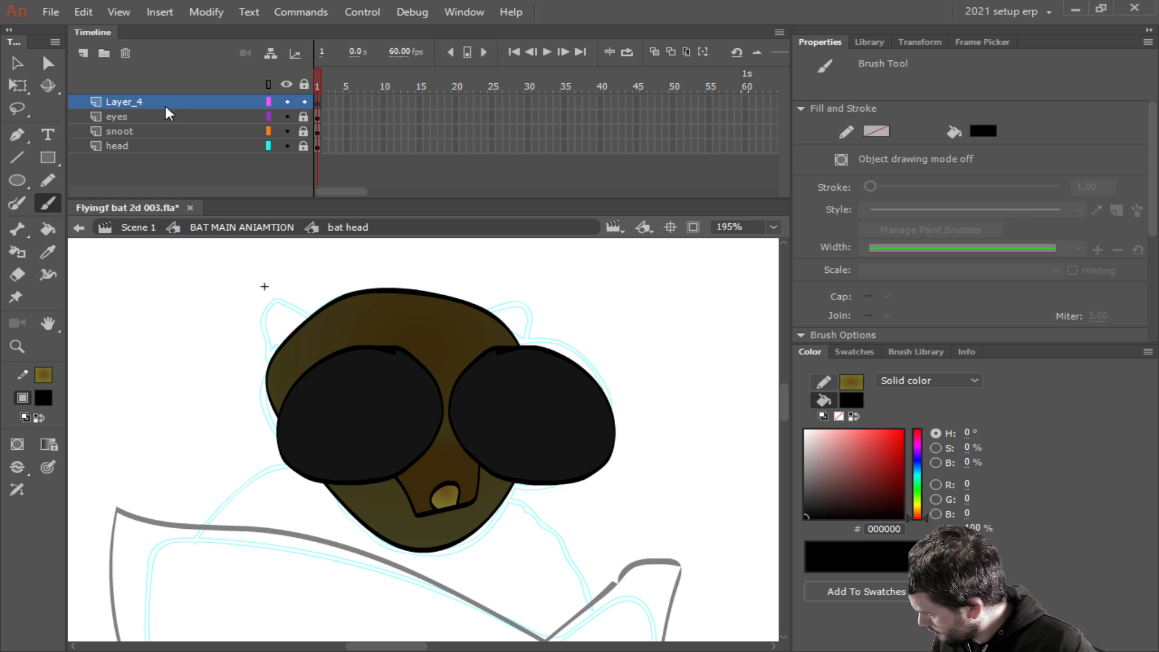
pyautogui.click(131, 103)
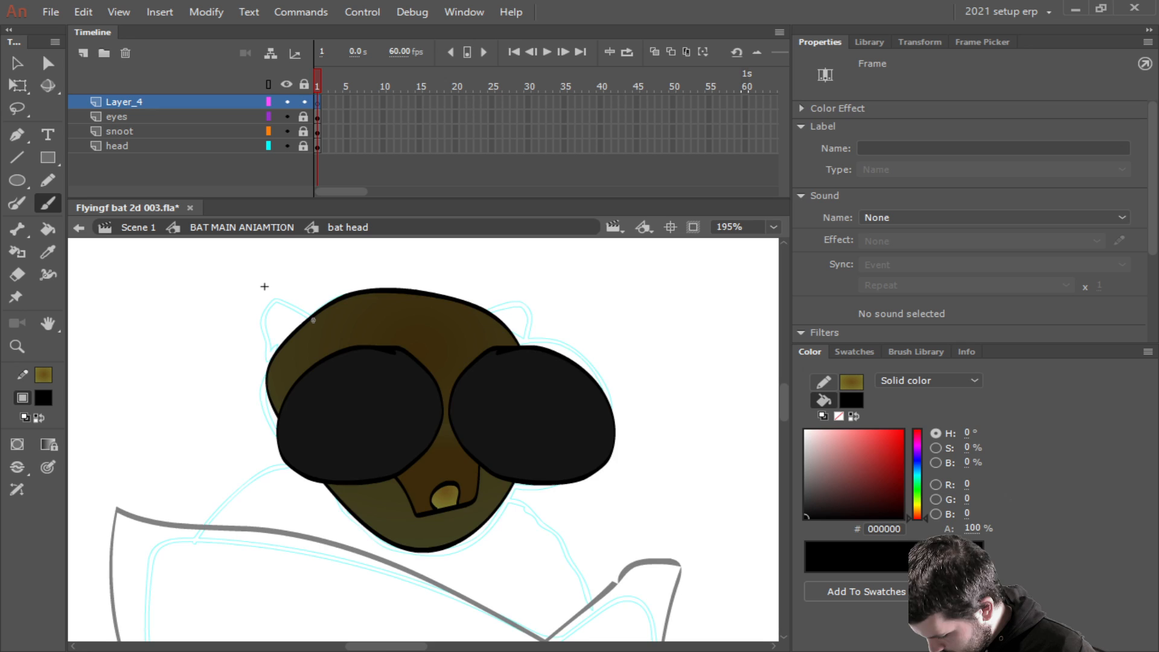
# Draw a closed, pointed black ear outline on Layer_4, rising from the upper-left side of the bat's head.
pyautogui.scroll(3, 309, 350)
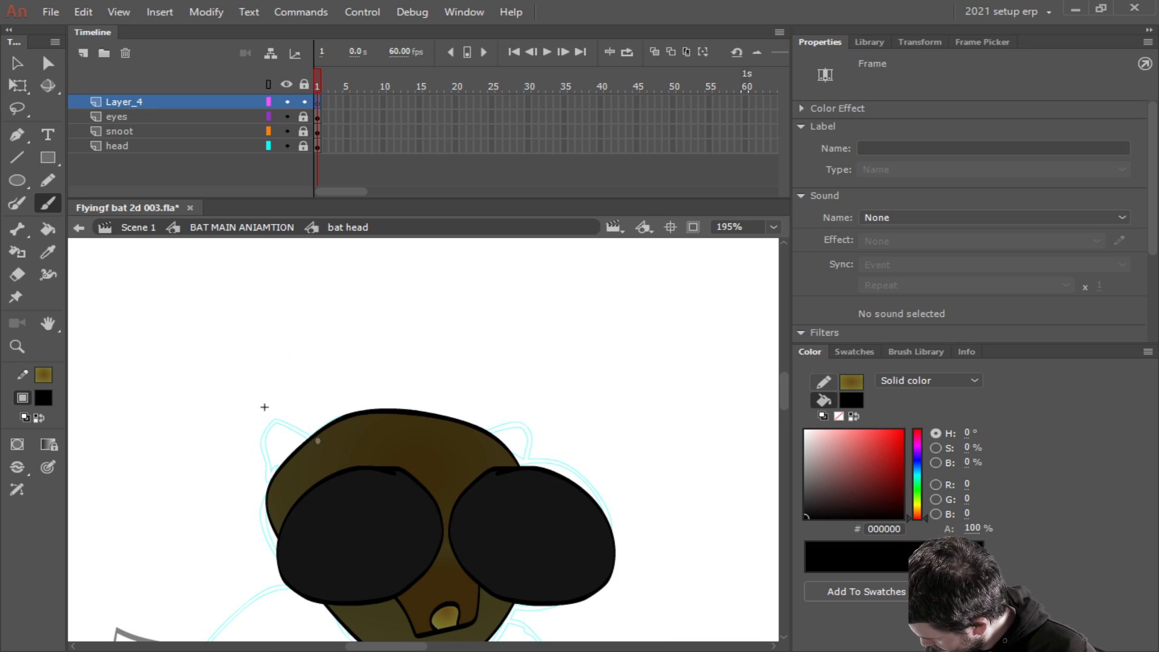
pyautogui.moveTo(313, 464); pyautogui.dragTo(283, 401)
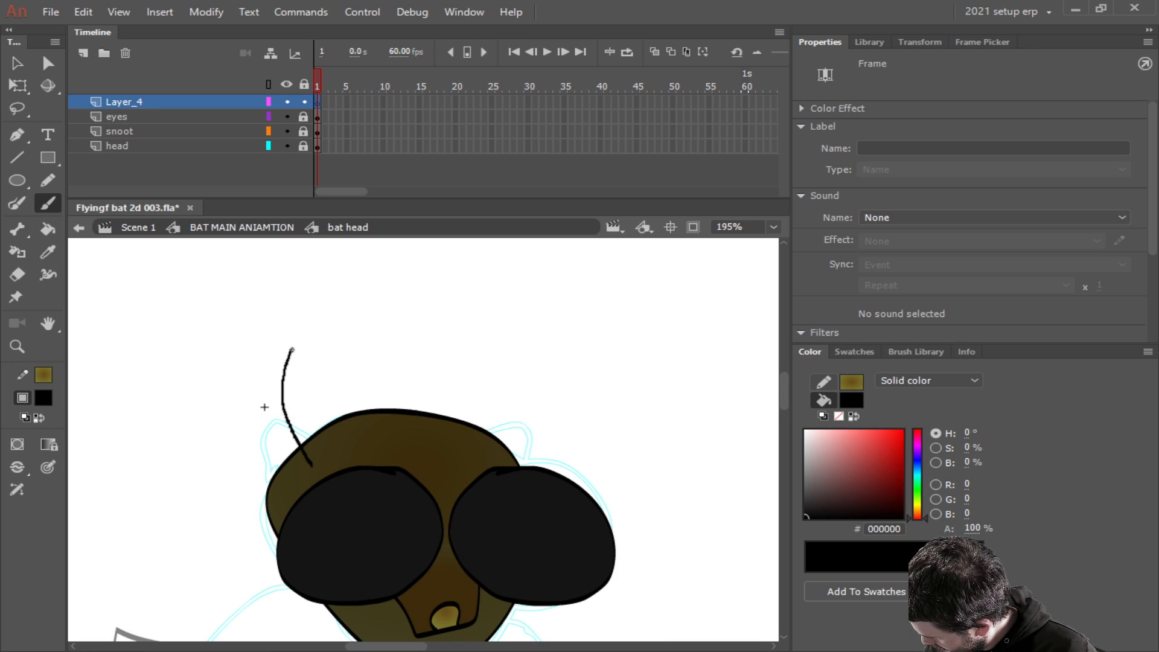
pyautogui.moveTo(294, 343)
pyautogui.mouseDown()
pyautogui.moveTo(307, 322)
pyautogui.moveTo(353, 401)
pyautogui.moveTo(357, 441)
pyautogui.moveTo(312, 468)
pyautogui.mouseUp()
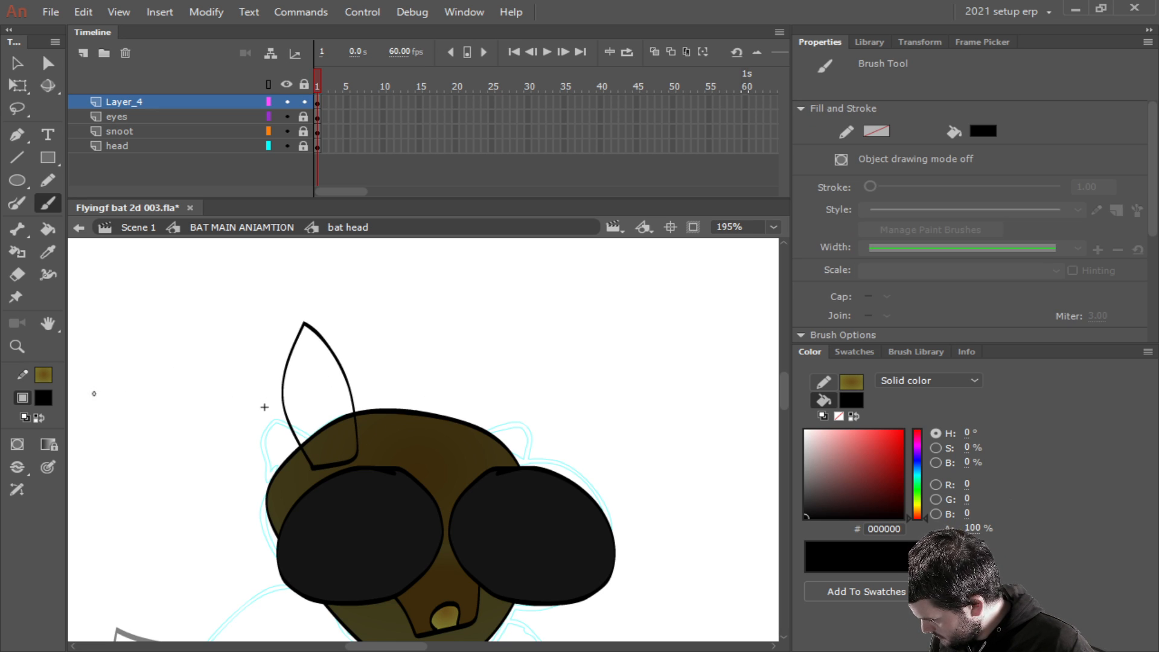
# Swap the fill back to the brown-olive radial gradient and fill the ear with the Paint Bucket.
pyautogui.click(39, 417)
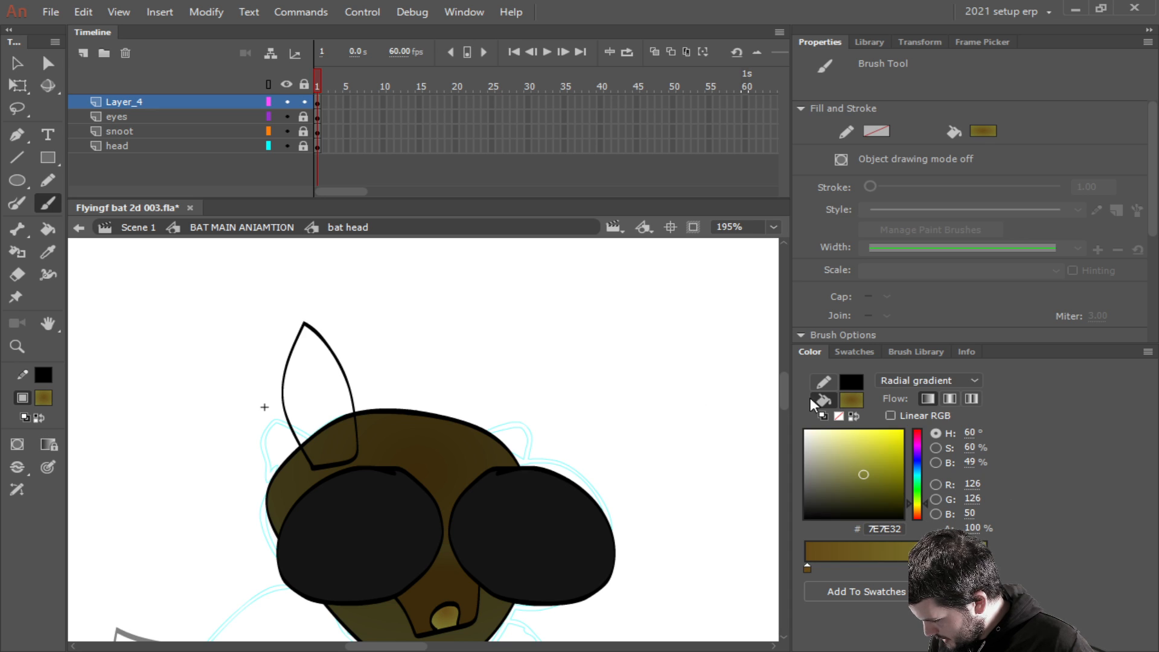
pyautogui.click(48, 229)
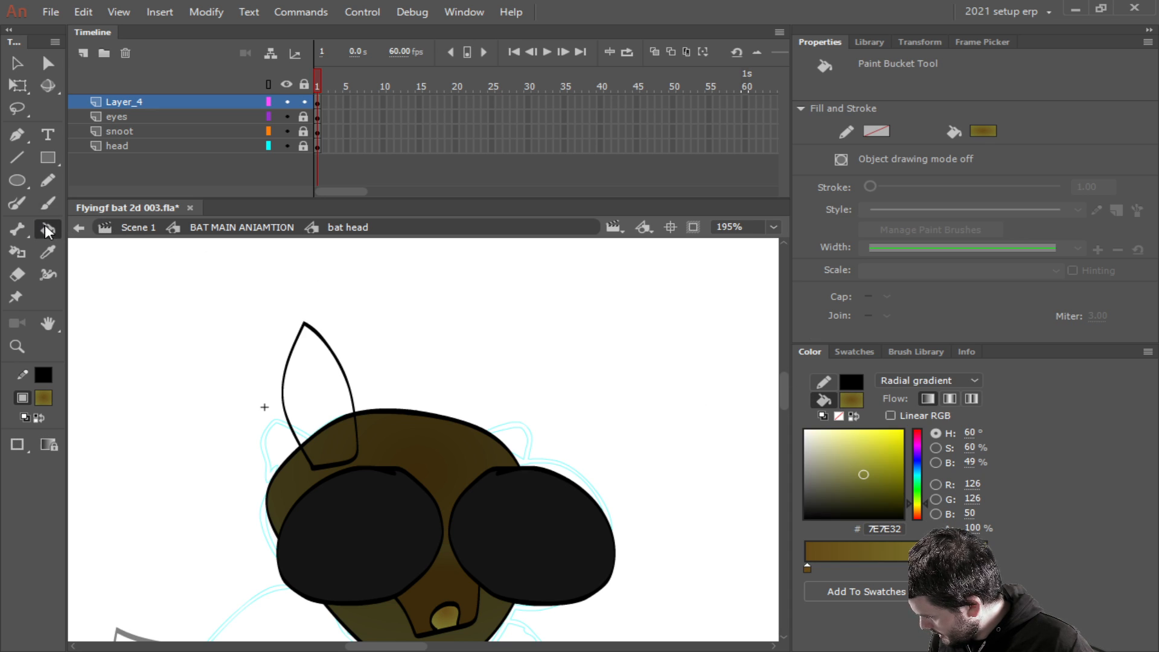
pyautogui.click(314, 382)
pyautogui.click(322, 415)
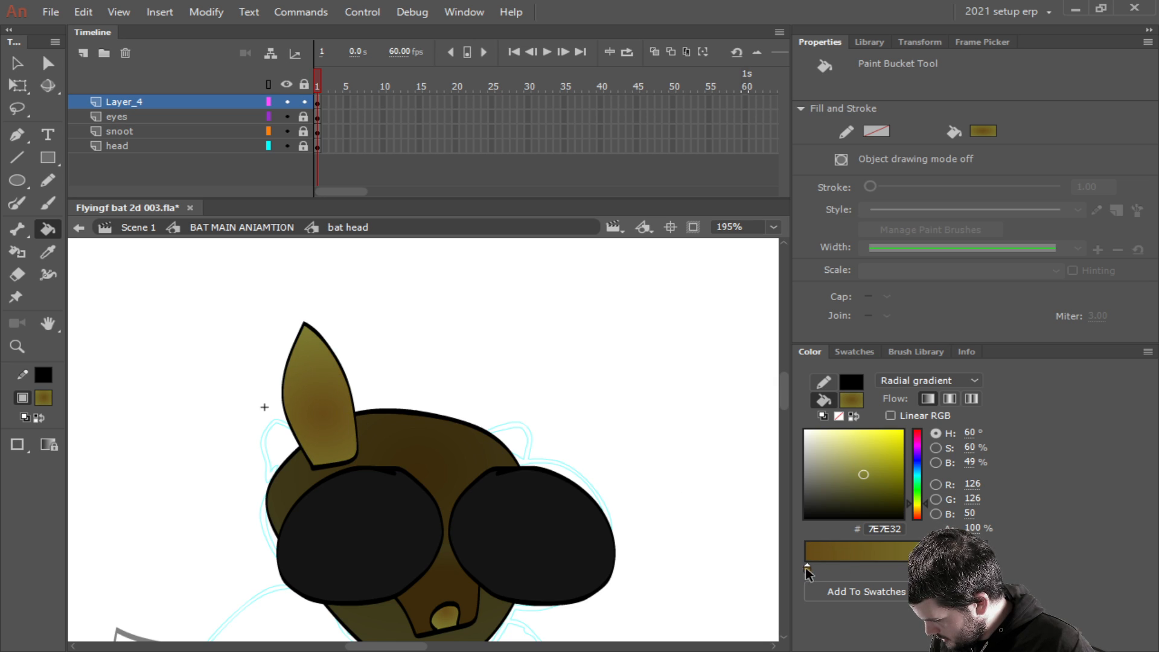
# Try a larger brown centre in the ear's radial gradient by shifting the 664B17 stop inward and refilling around the ear's middle.
pyautogui.moveTo(807, 567); pyautogui.dragTo(866, 566)
pyautogui.click(323, 416)
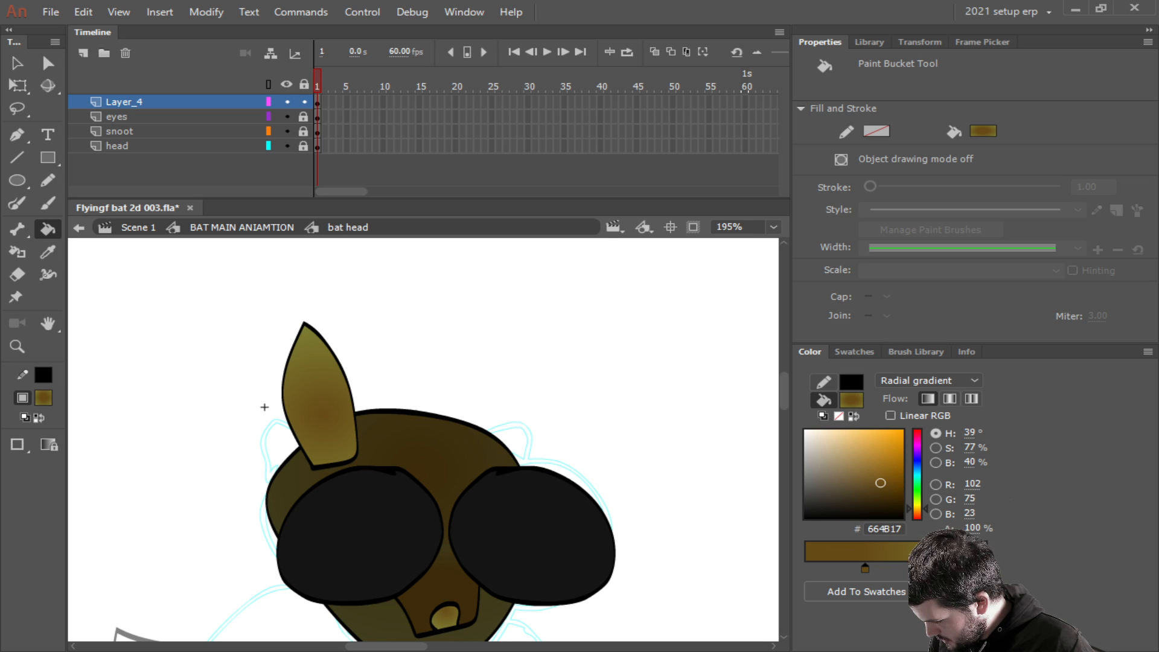
pyautogui.click(986, 568)
pyautogui.click(329, 411)
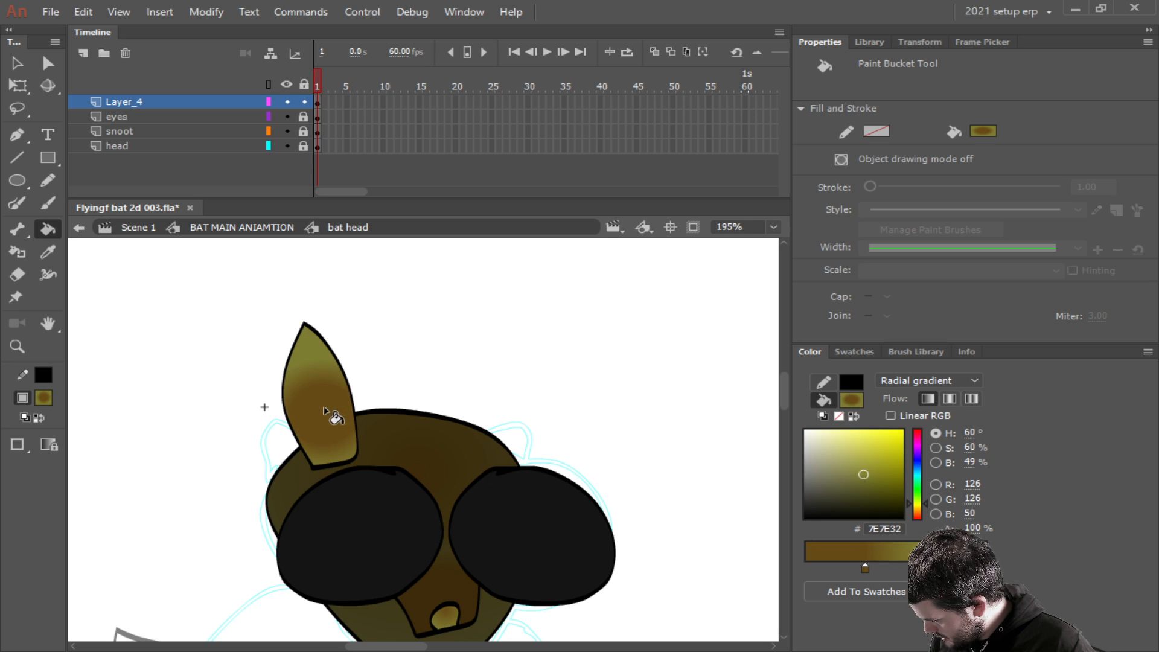
pyautogui.click(329, 409)
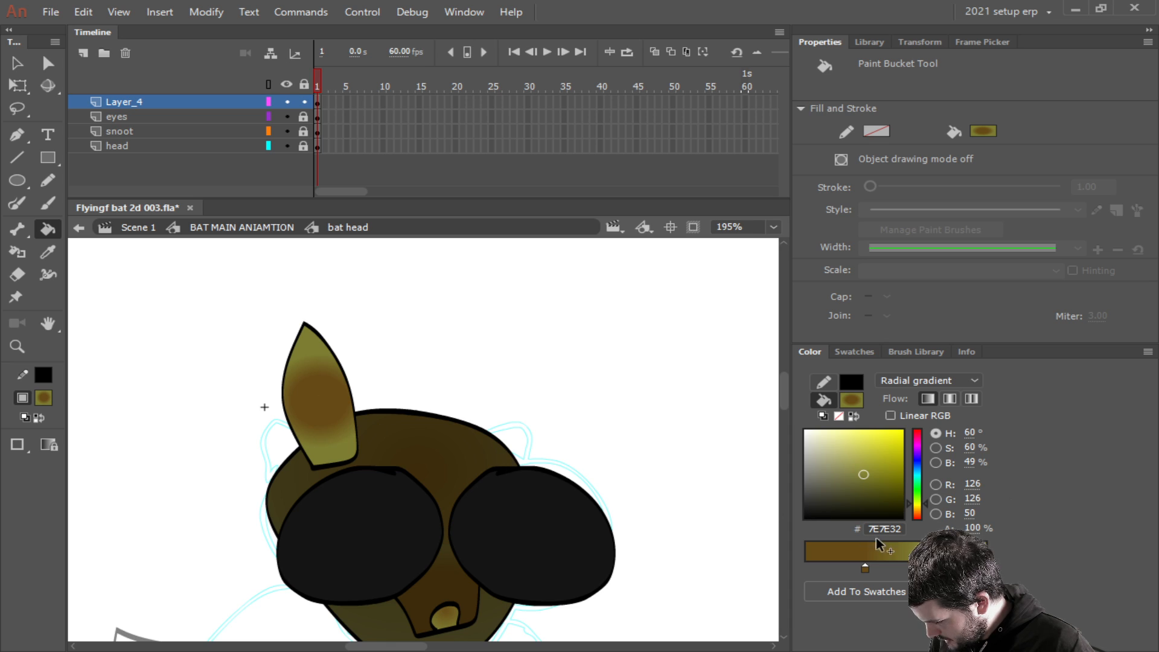
pyautogui.click(849, 568)
pyautogui.moveTo(865, 568); pyautogui.dragTo(869, 604)
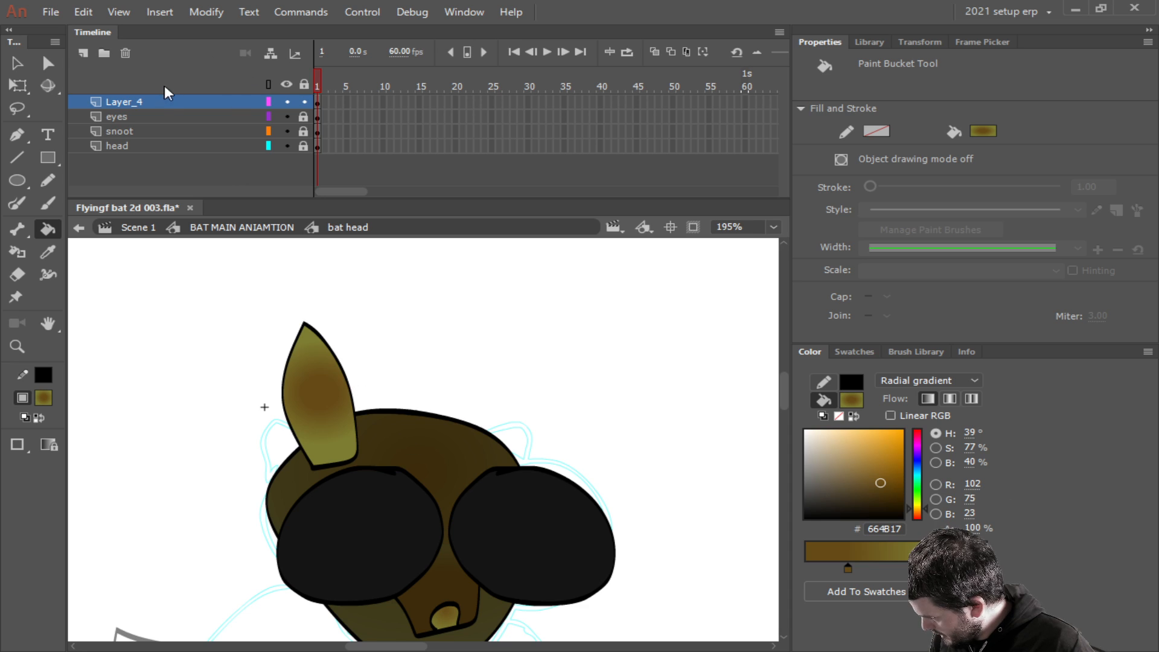
# Erase the black outline along the ear's base so the ear opens into the head.
pyautogui.click(150, 101)
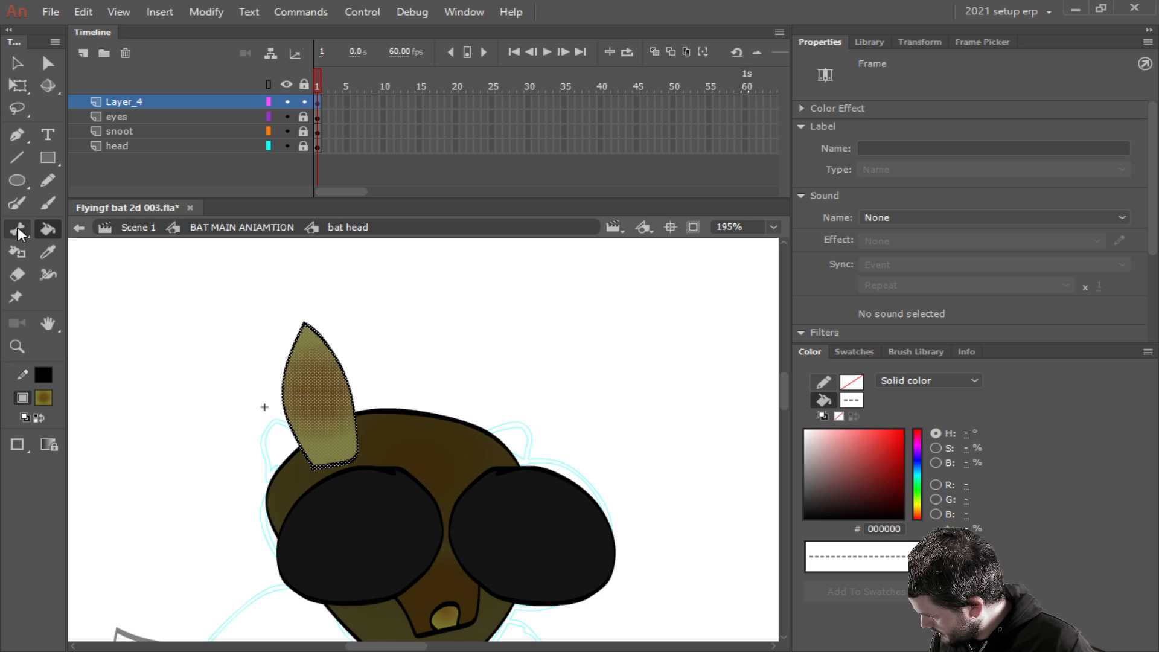
pyautogui.click(18, 274)
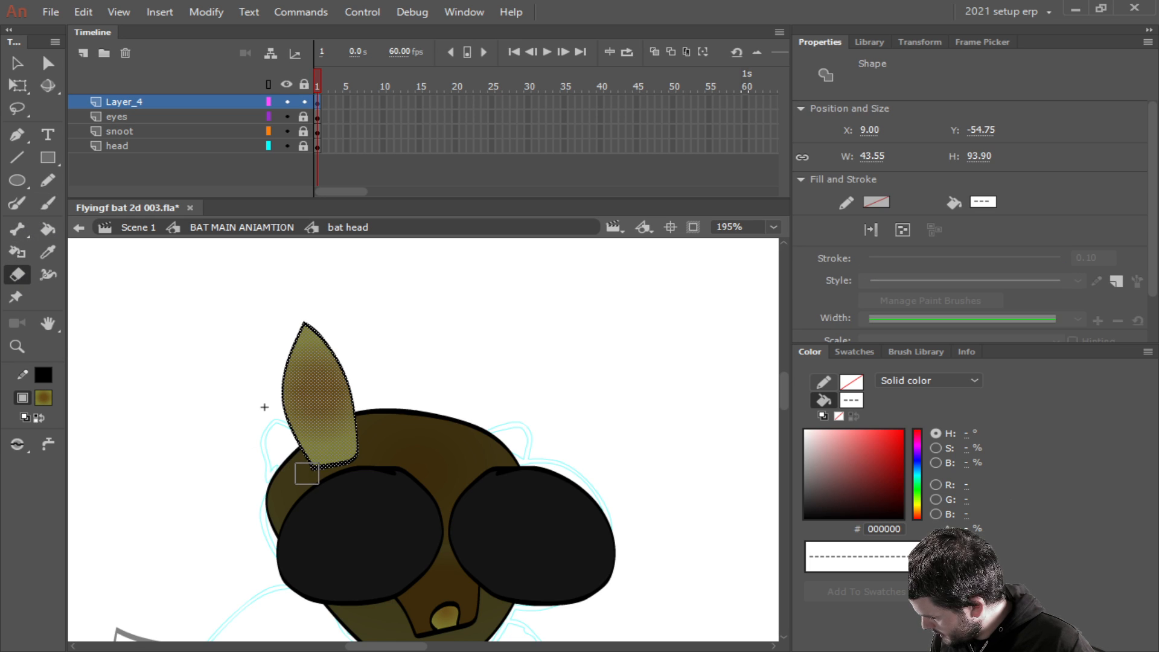
pyautogui.moveTo(320, 471); pyautogui.dragTo(365, 463)
# Reverse the radial gradient so olive 7E7E32 is at the centre and brown outside, and refill the ear from its upper middle.
pyautogui.moveTo(849, 570); pyautogui.dragTo(932, 569)
pyautogui.click(807, 568)
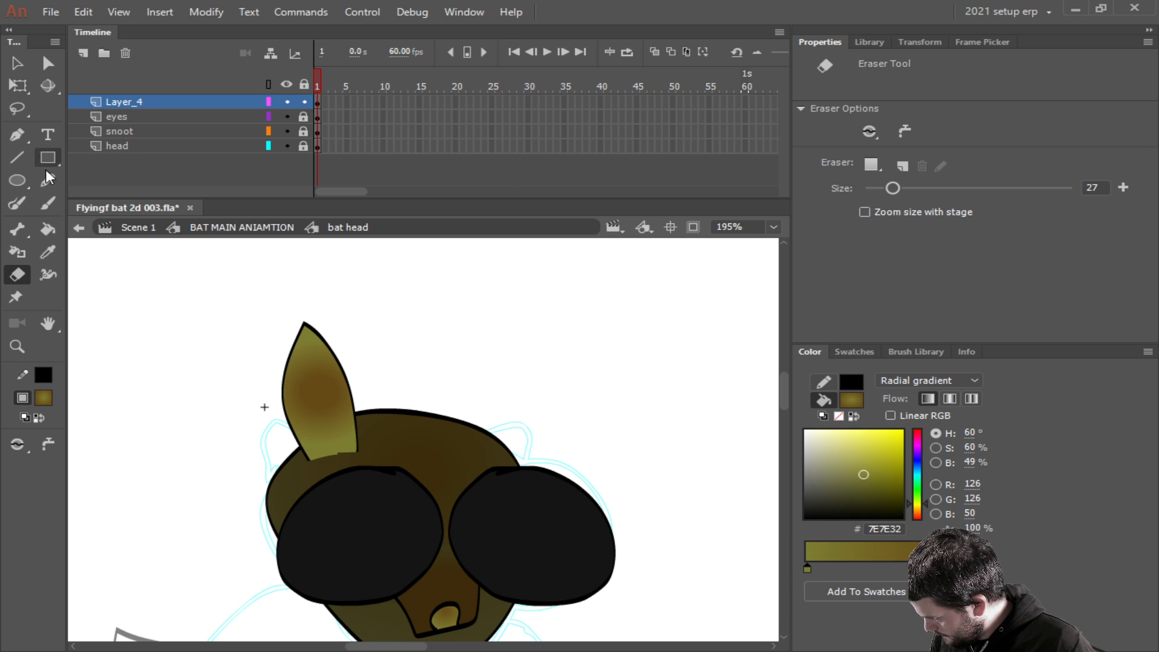
pyautogui.click(47, 203)
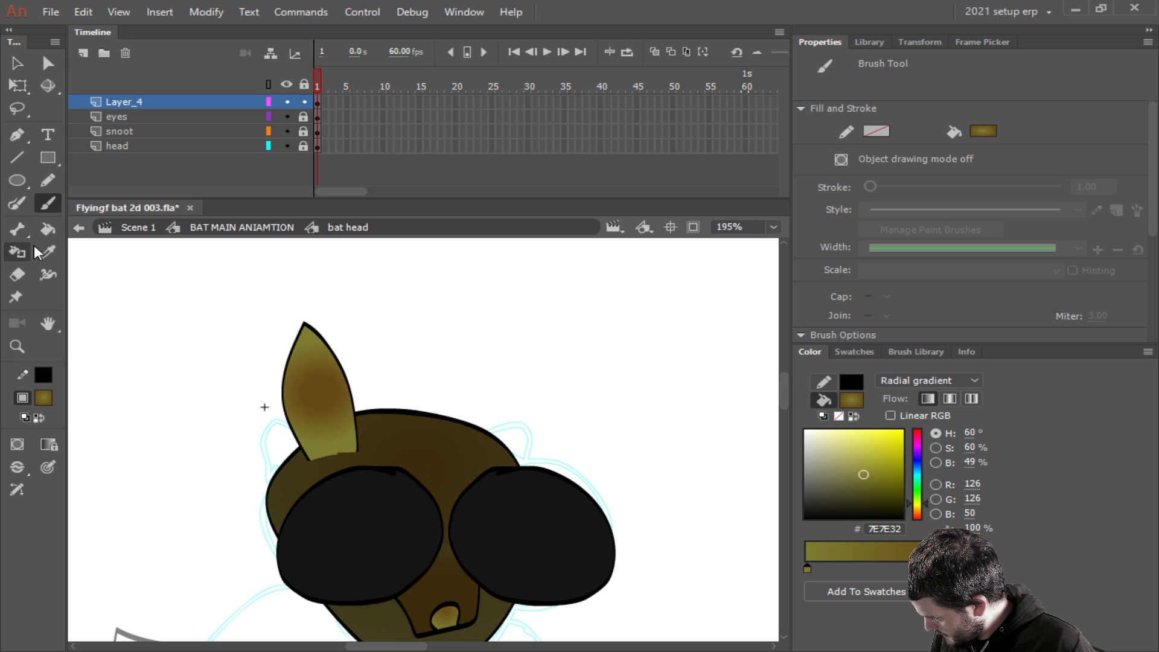
pyautogui.click(47, 229)
pyautogui.click(318, 414)
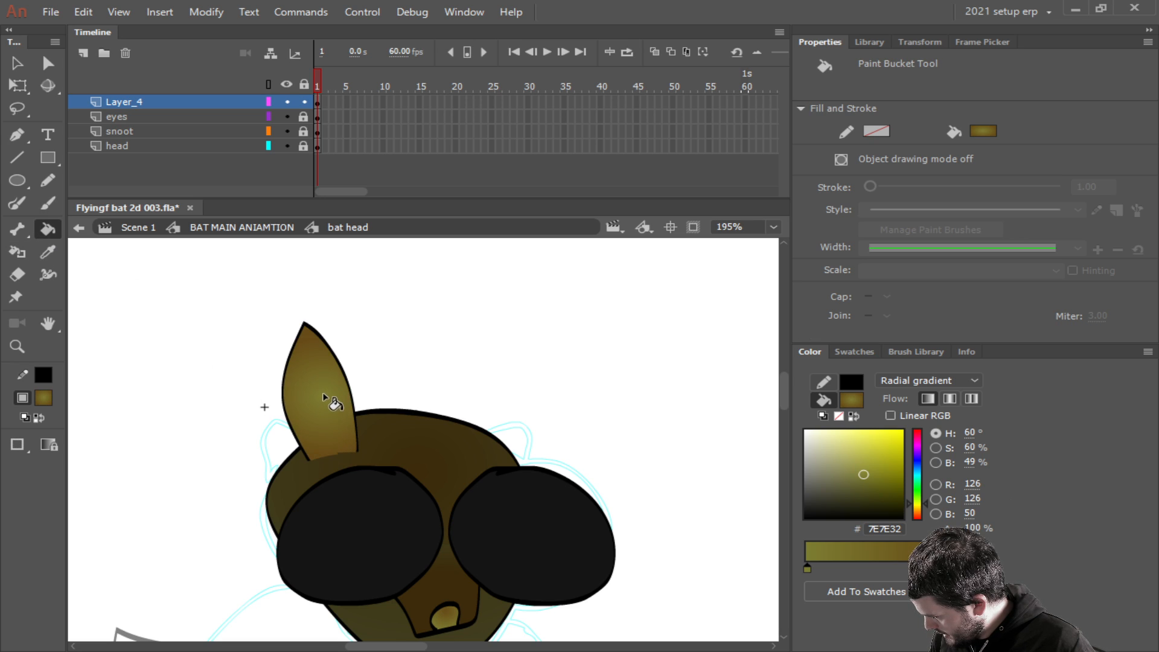
pyautogui.click(320, 380)
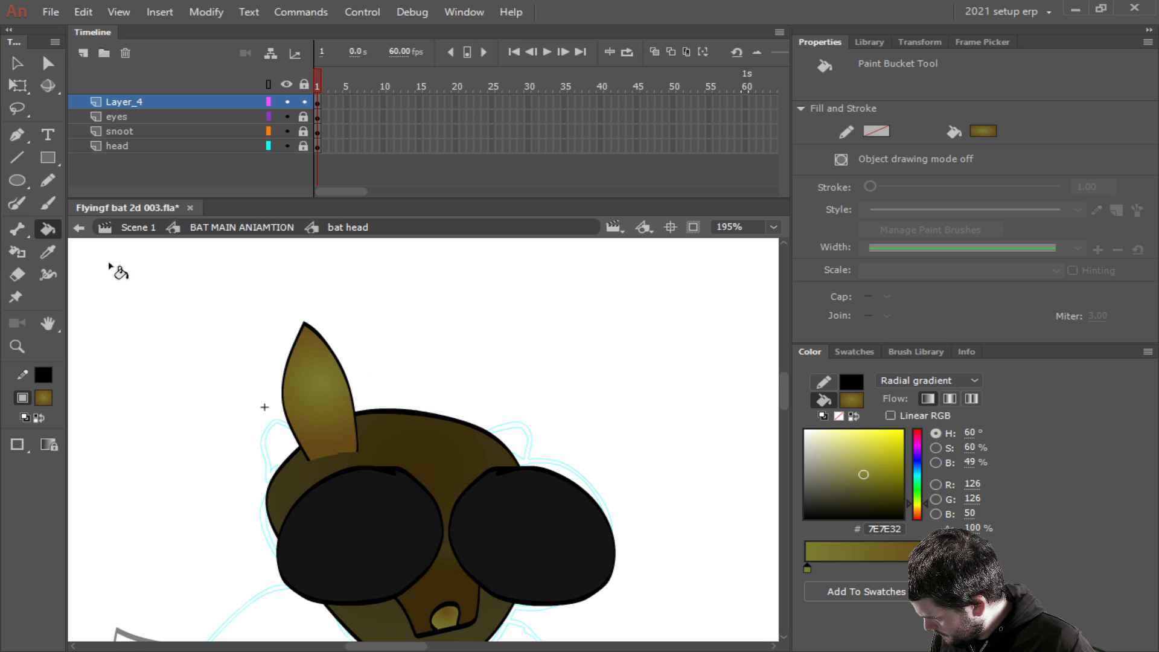
# Try the darker brown 4F3C18 as the gradient's outer colour and refill the ear from its upper half.
pyautogui.click(917, 508)
pyautogui.moveTo(877, 480); pyautogui.dragTo(873, 491)
pyautogui.click(336, 419)
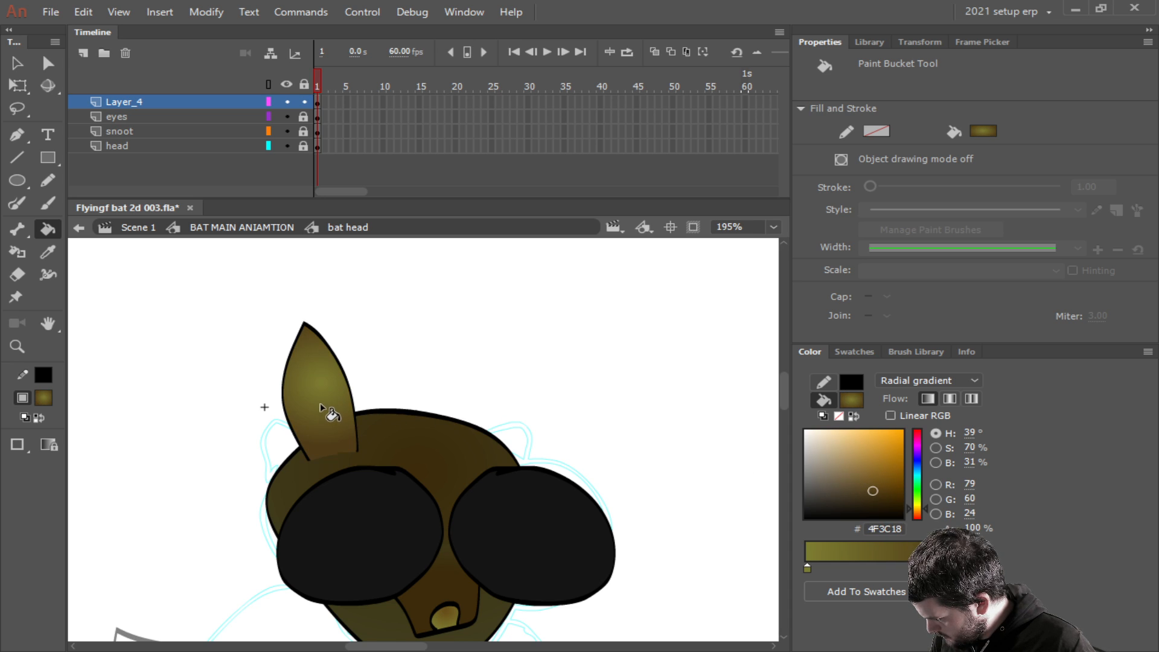
pyautogui.click(318, 387)
pyautogui.click(318, 375)
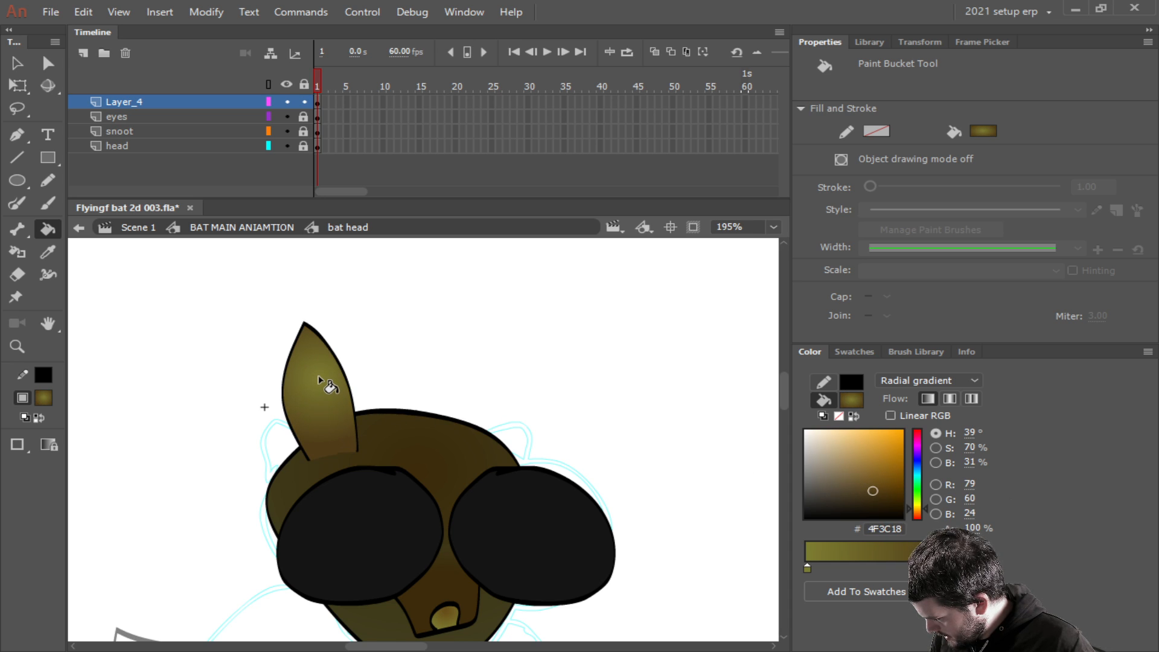
# Try 35270D as the gradient's outer colour, settle on 433313, and refill the ear with its olive highlight near the tip.
pyautogui.moveTo(872, 491); pyautogui.dragTo(879, 500)
pyautogui.click(344, 421)
pyautogui.click(325, 393)
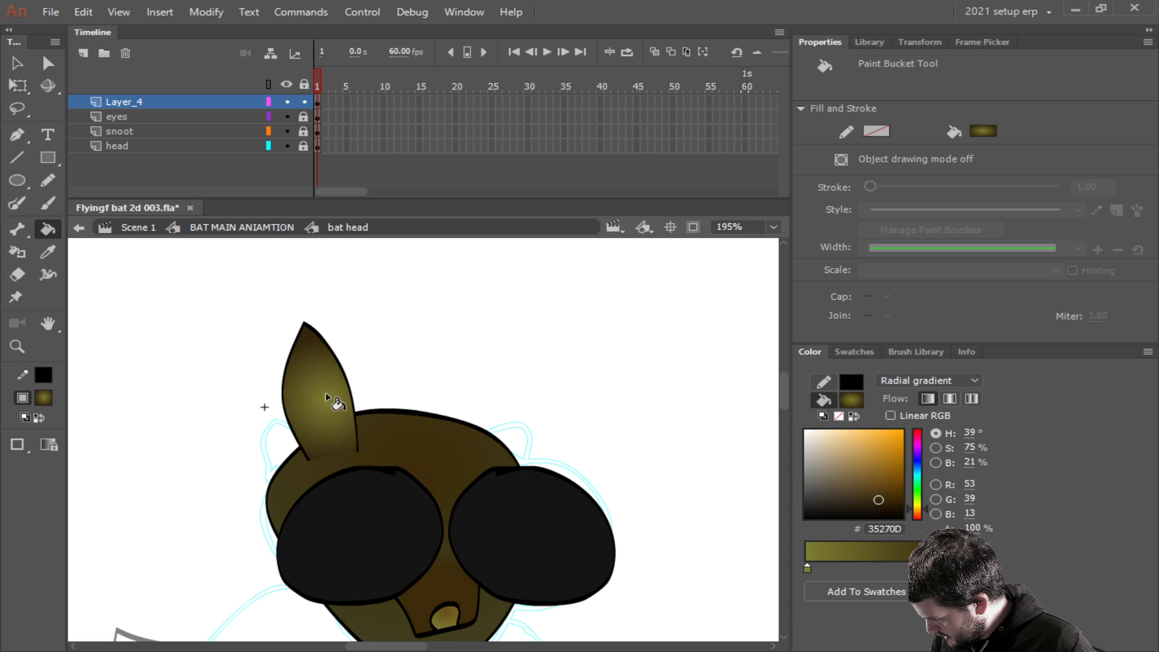
pyautogui.click(325, 393)
pyautogui.click(318, 368)
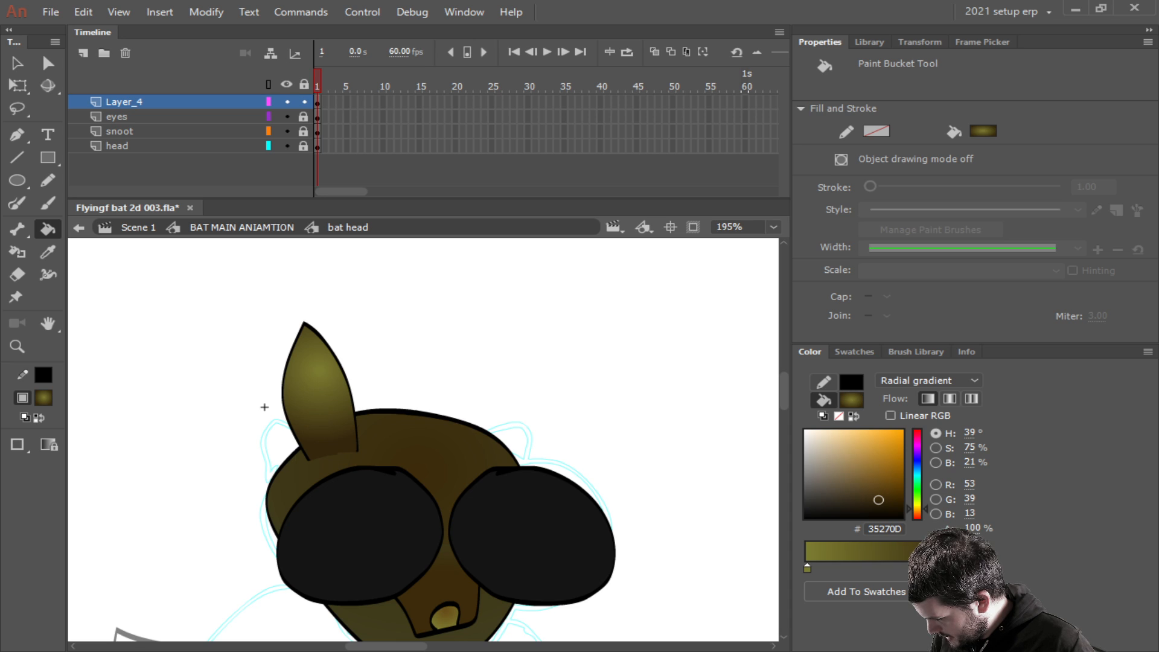
pyautogui.moveTo(880, 510); pyautogui.dragTo(874, 495)
pyautogui.click(324, 402)
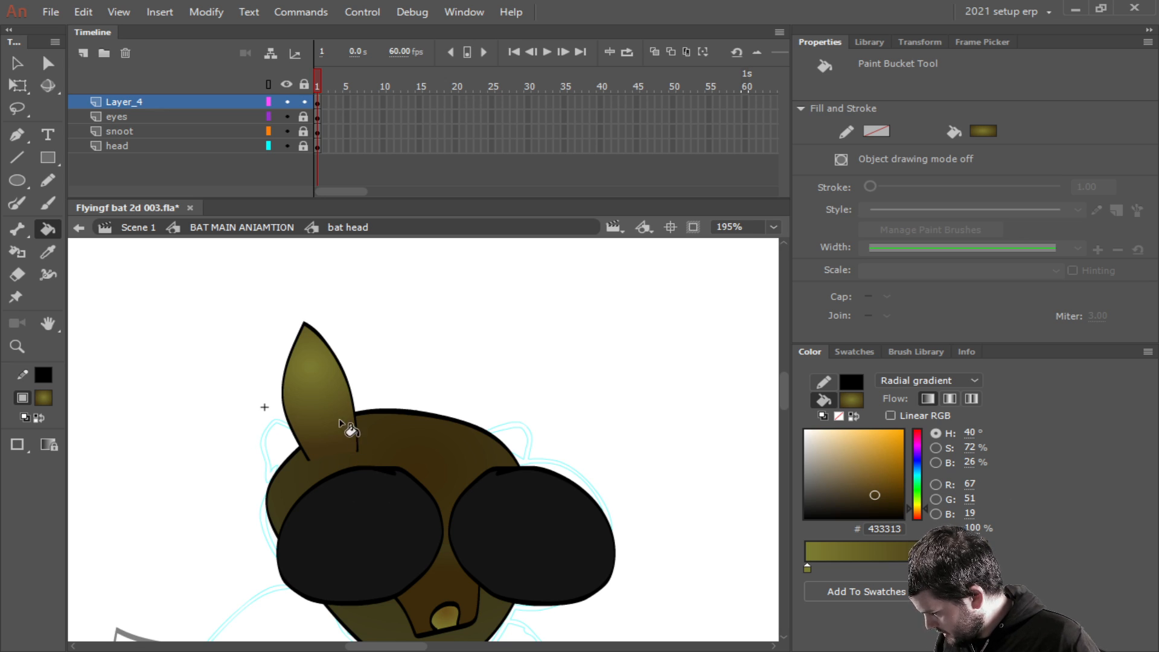
# Brush two thin black curved lines inside the ear to suggest its inner folds.
pyautogui.click(47, 202)
pyautogui.click(41, 417)
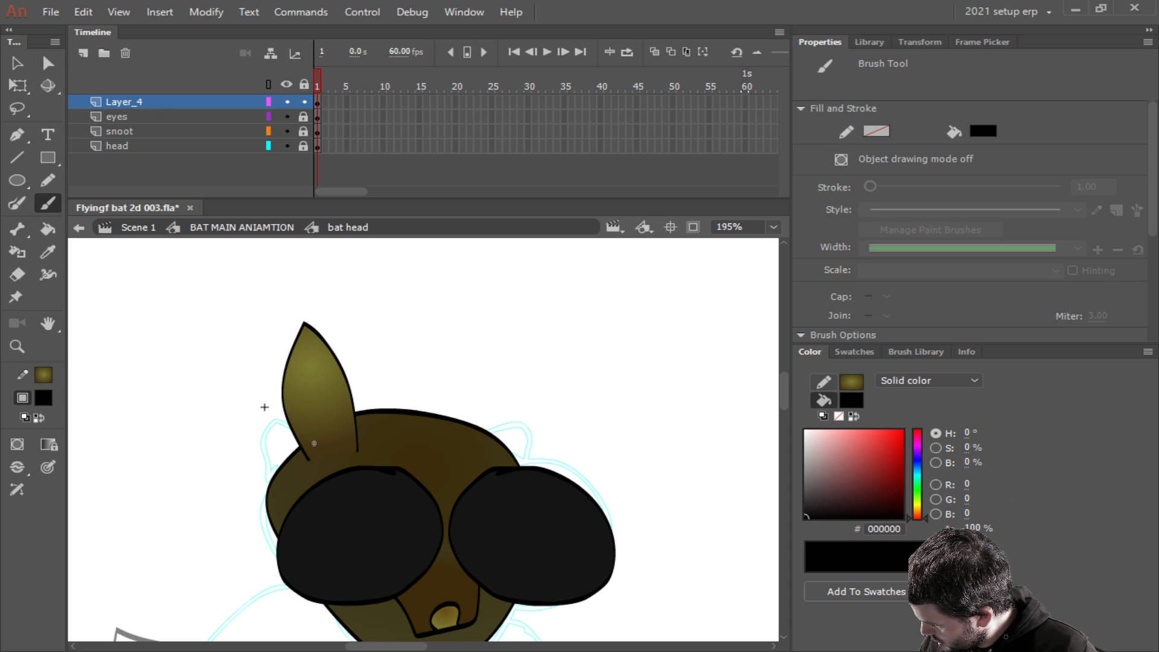
pyautogui.moveTo(299, 358)
pyautogui.mouseDown()
pyautogui.moveTo(337, 387)
pyautogui.moveTo(312, 347)
pyautogui.mouseUp()
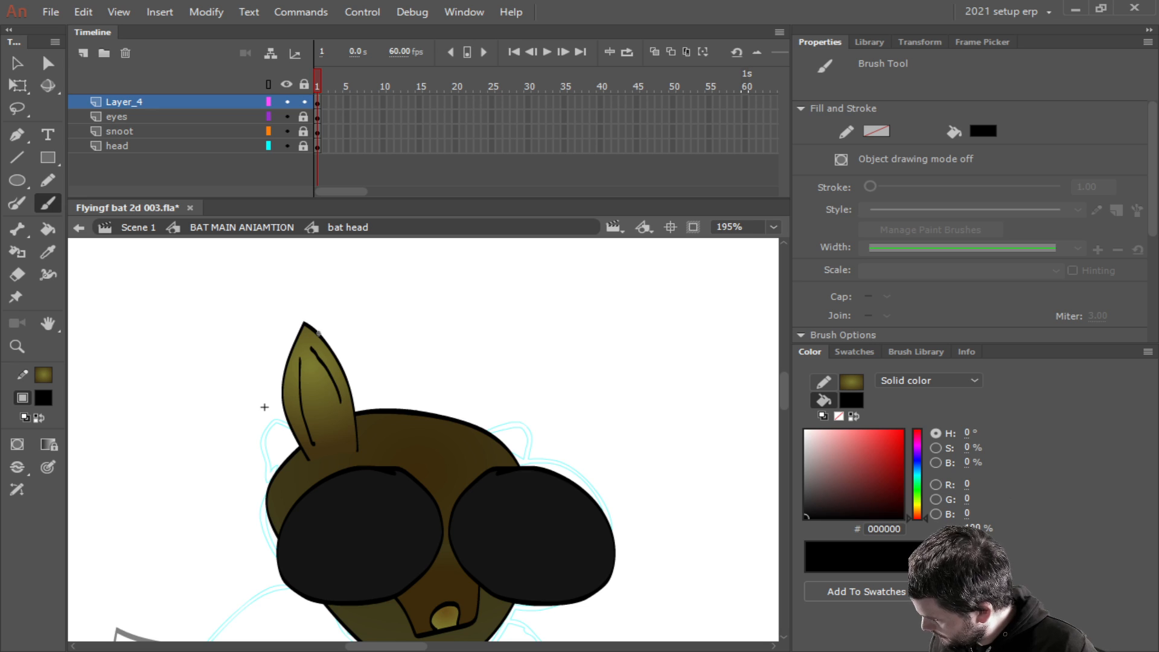
pyautogui.click(165, 100)
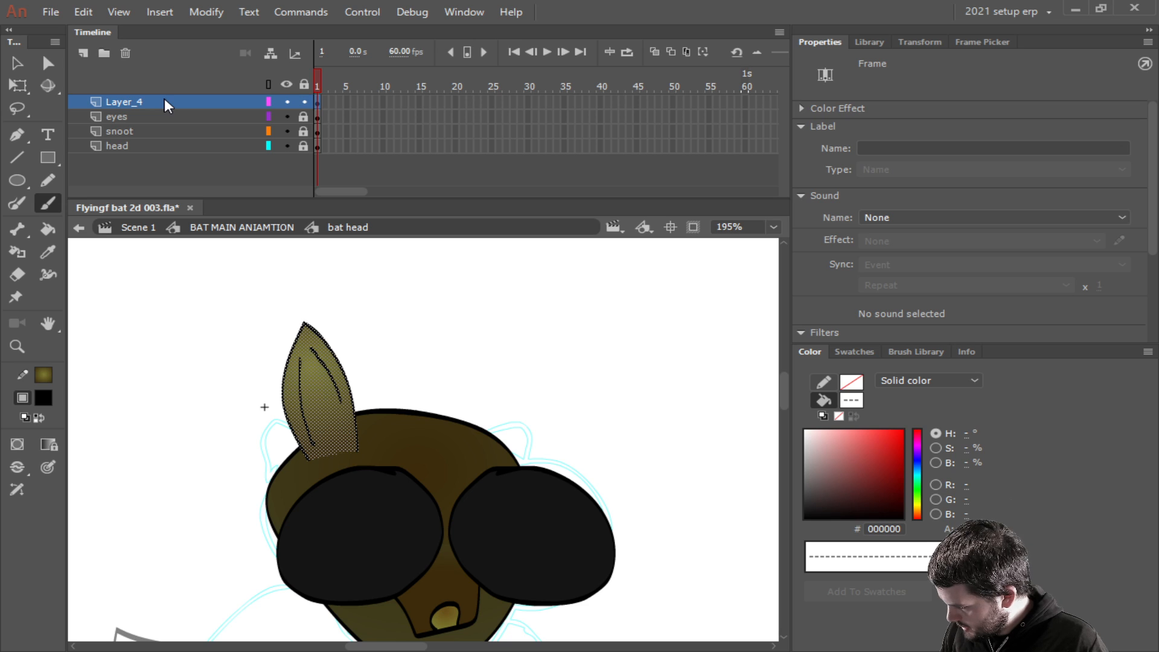
pyautogui.hotkey('ctrl', 'v')
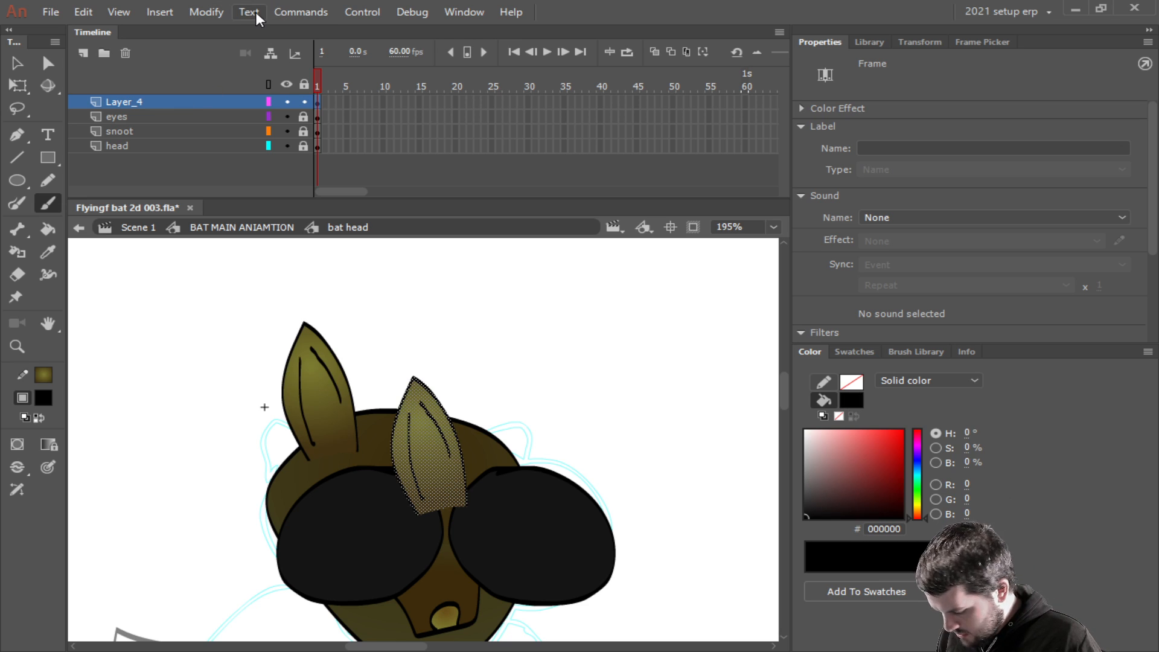
pyautogui.press('Delete')
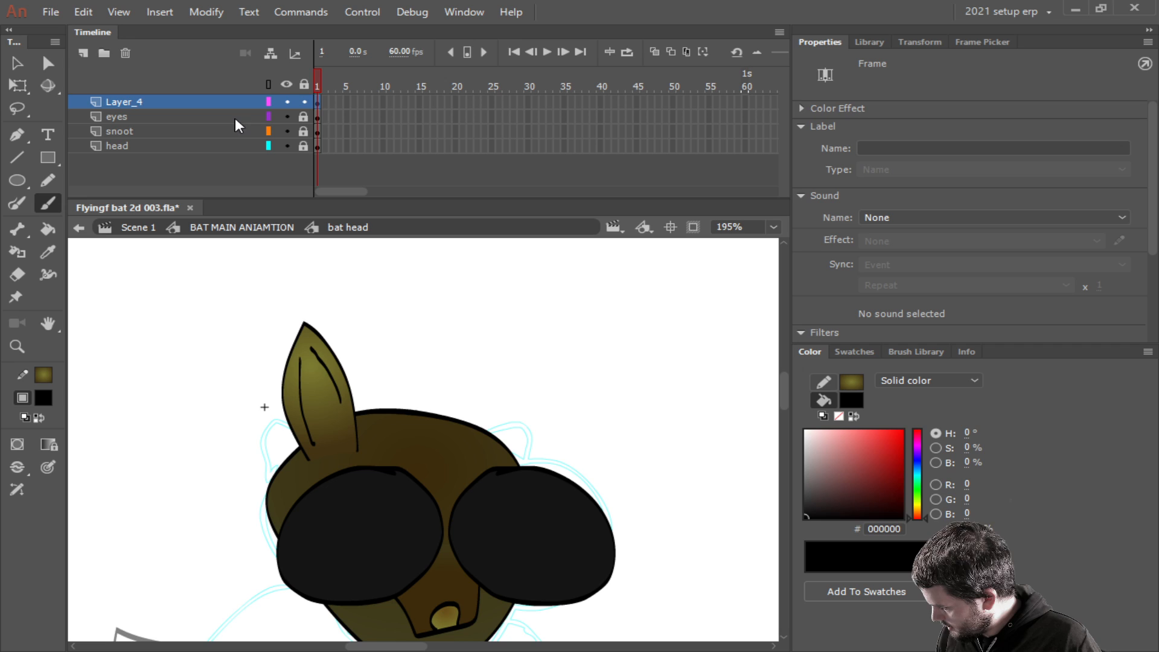
# Duplicate the ear in place, flip the copy horizontally, and move it to the right side of the head.
pyautogui.hotkey('ctrl', 'a')
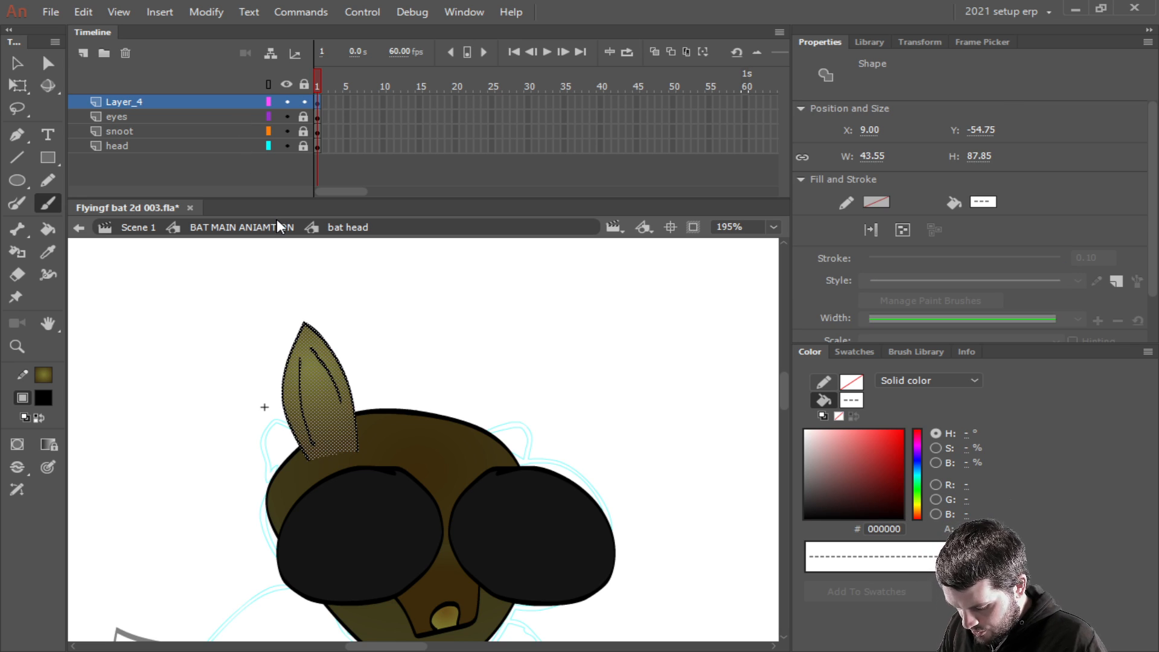
pyautogui.click(301, 13)
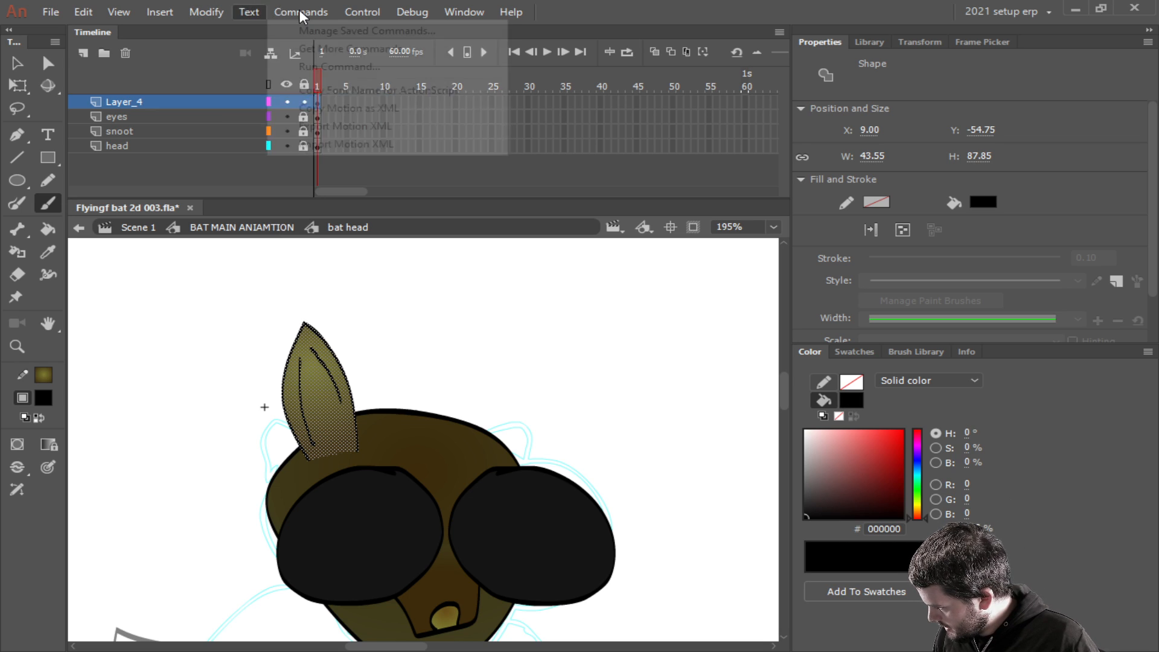
pyautogui.click(305, 12)
pyautogui.click(207, 12)
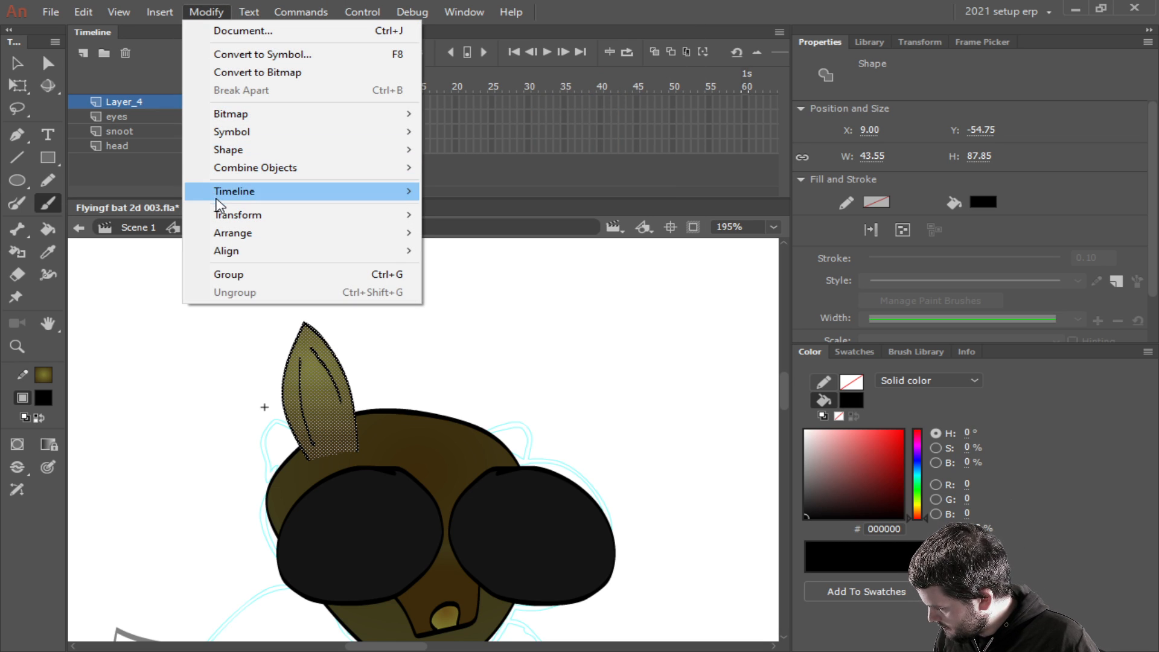
pyautogui.moveTo(223, 215)
pyautogui.click(532, 391)
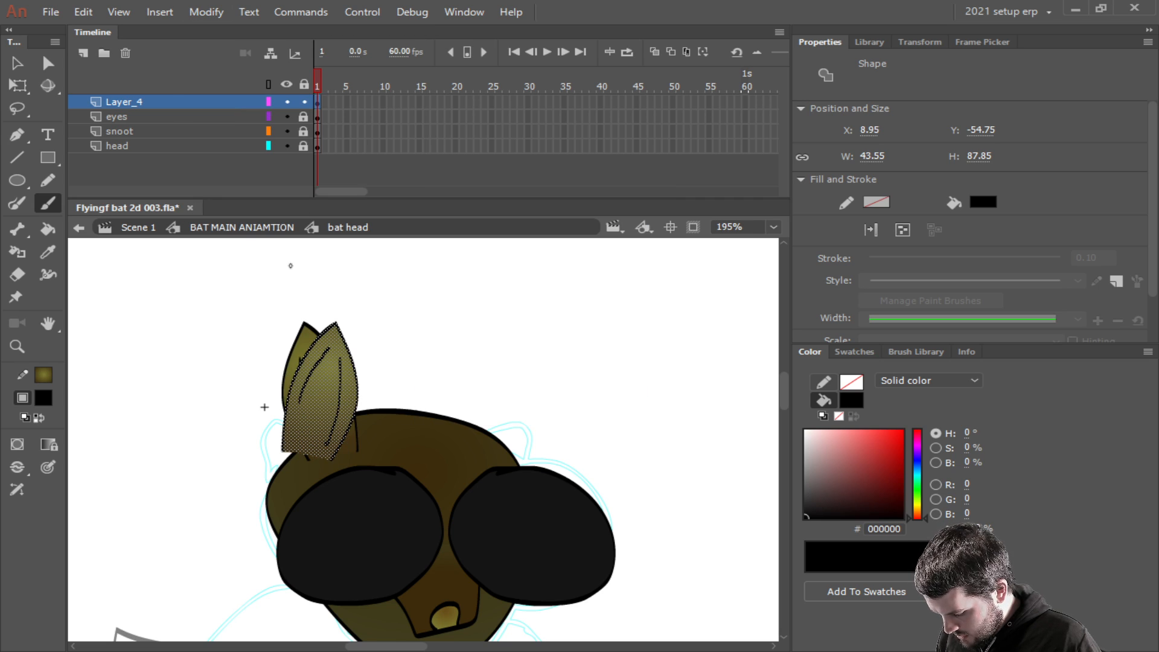
pyautogui.moveTo(317, 417); pyautogui.dragTo(474, 408)
# Rotate the copied ear slightly counterclockwise with Free Transform so it sits on the right of the head, and deselect it.
pyautogui.click(17, 85)
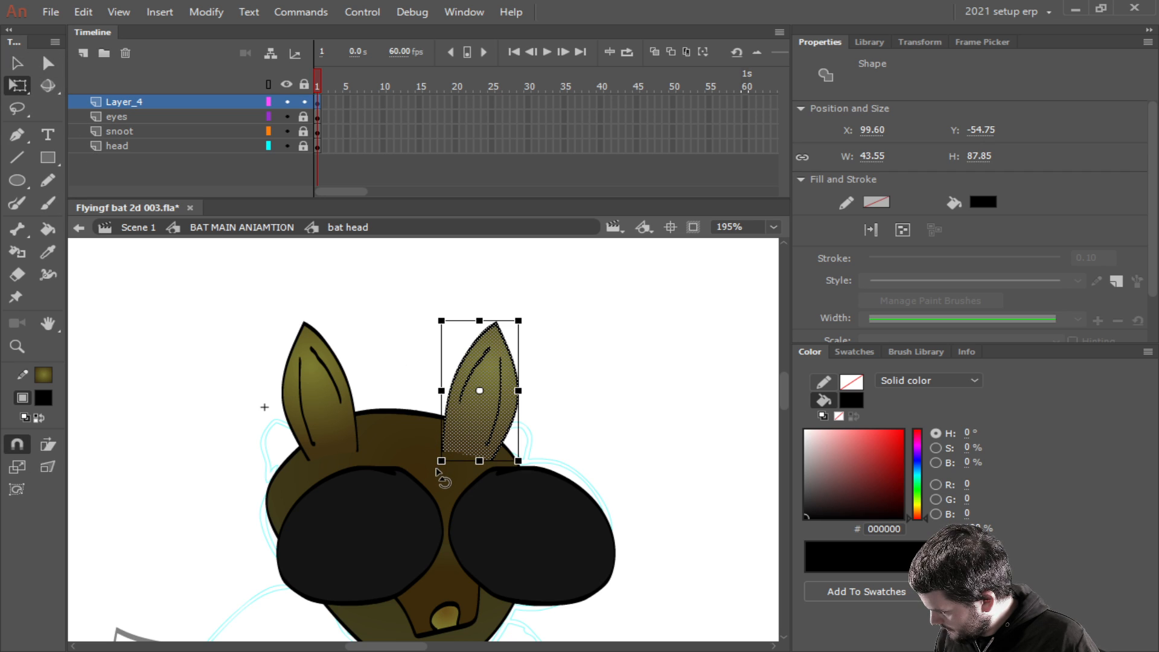
pyautogui.moveTo(439, 471); pyautogui.dragTo(449, 474)
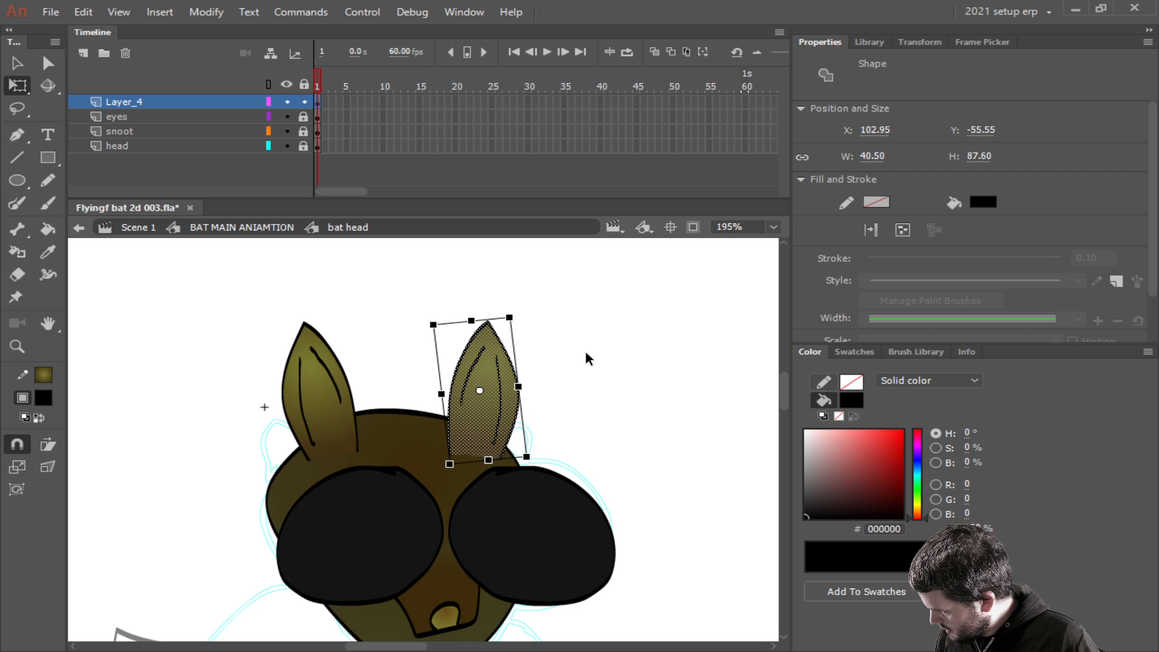
pyautogui.click(636, 410)
# Look over the finished head and return from the bat head symbol to the BAT MAIN ANIAMTION timeline.
pyautogui.scroll(-4, 622, 414)
pyautogui.scroll(2, 622, 414)
pyautogui.scroll(2, 627, 421)
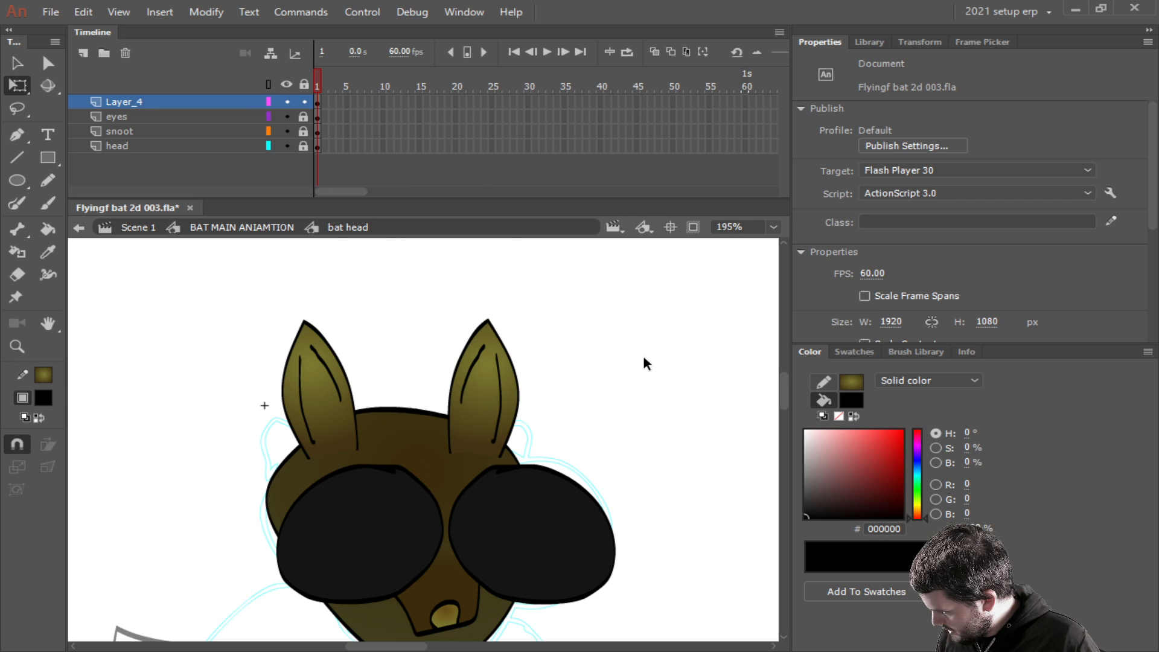
pyautogui.scroll(-3, 643, 353)
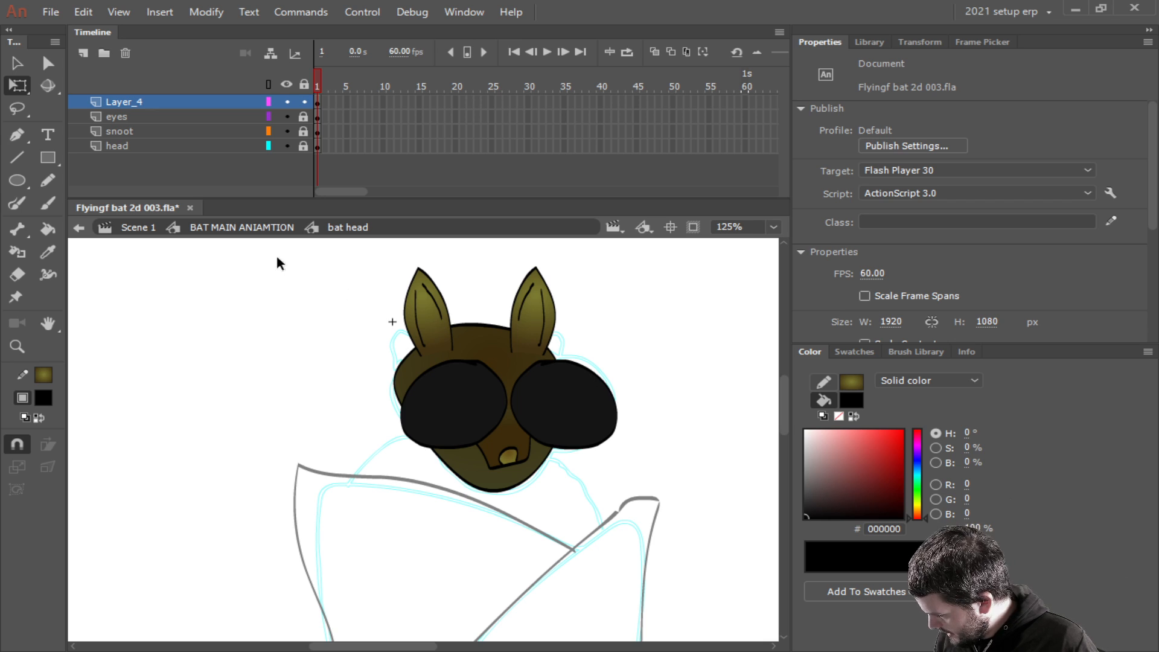
pyautogui.click(227, 228)
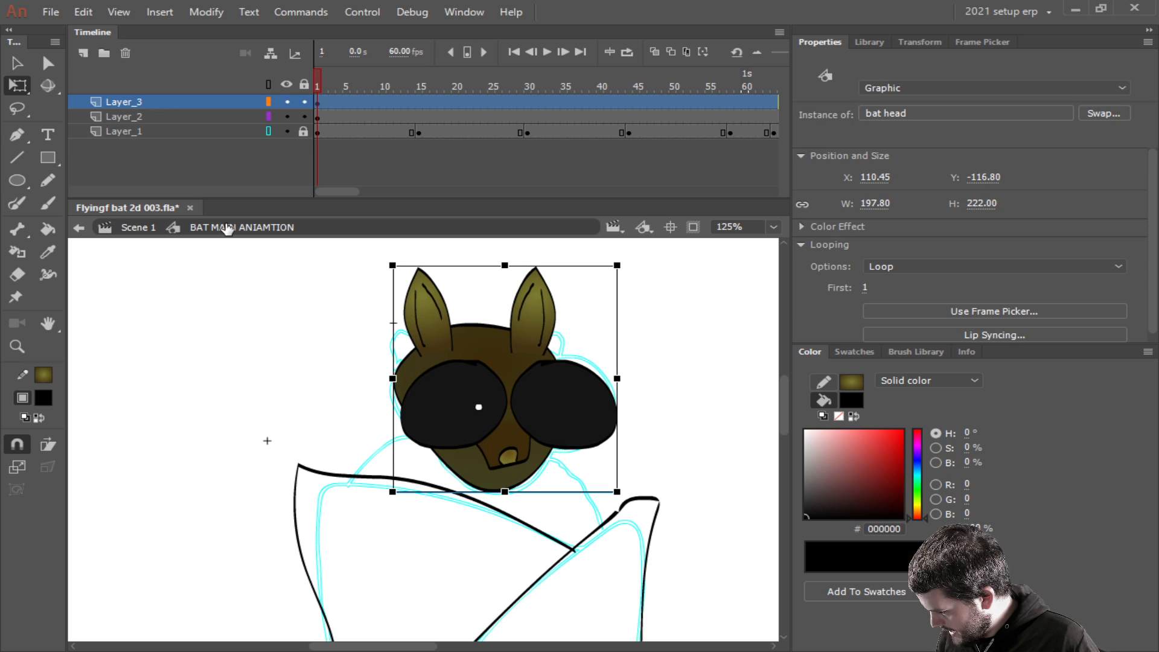
# Lock the layer holding the bat head symbol and rename it head.
pyautogui.click(304, 102)
pyautogui.doubleClick(137, 99)
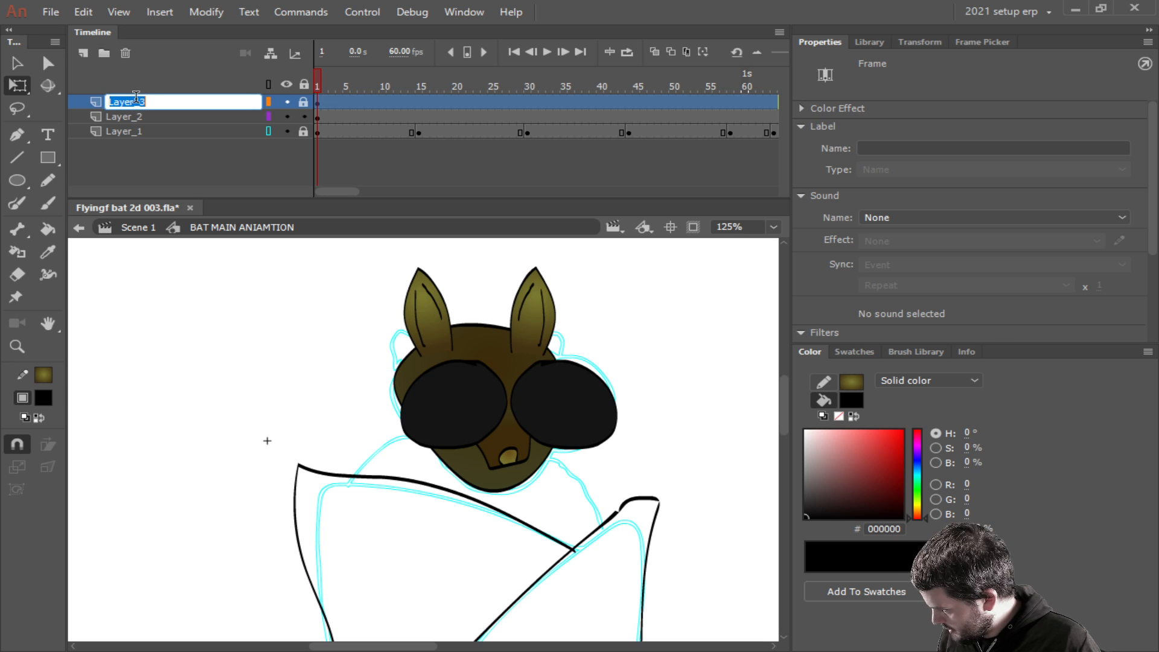
pyautogui.write('hea')
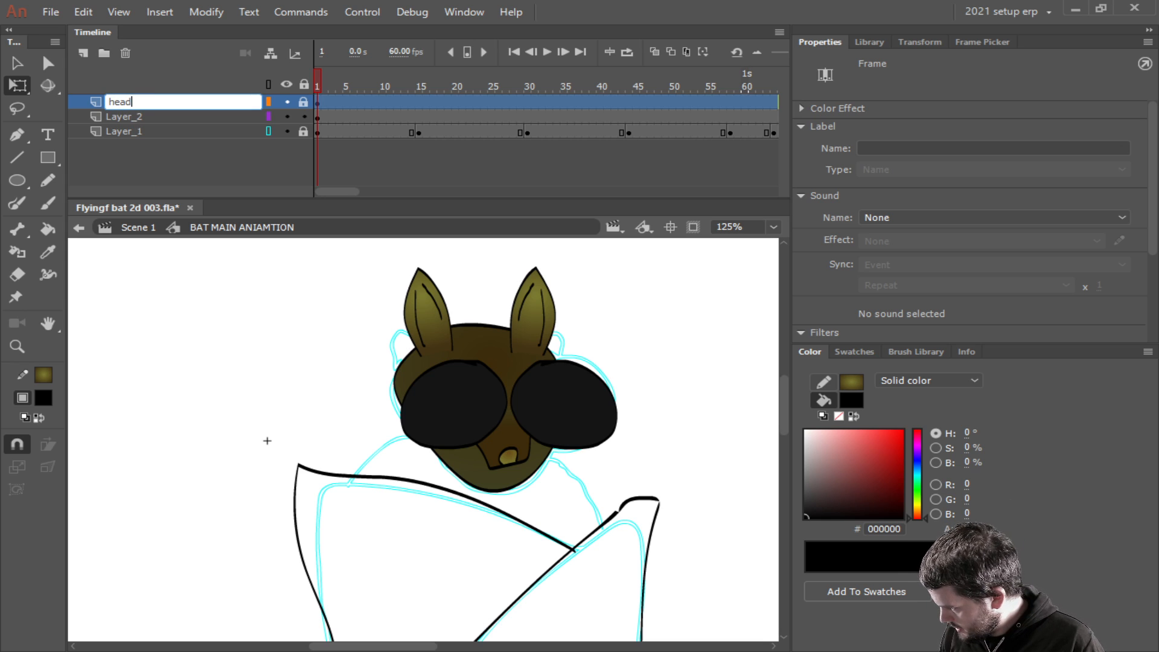
pyautogui.write('d')
pyautogui.press('Return')
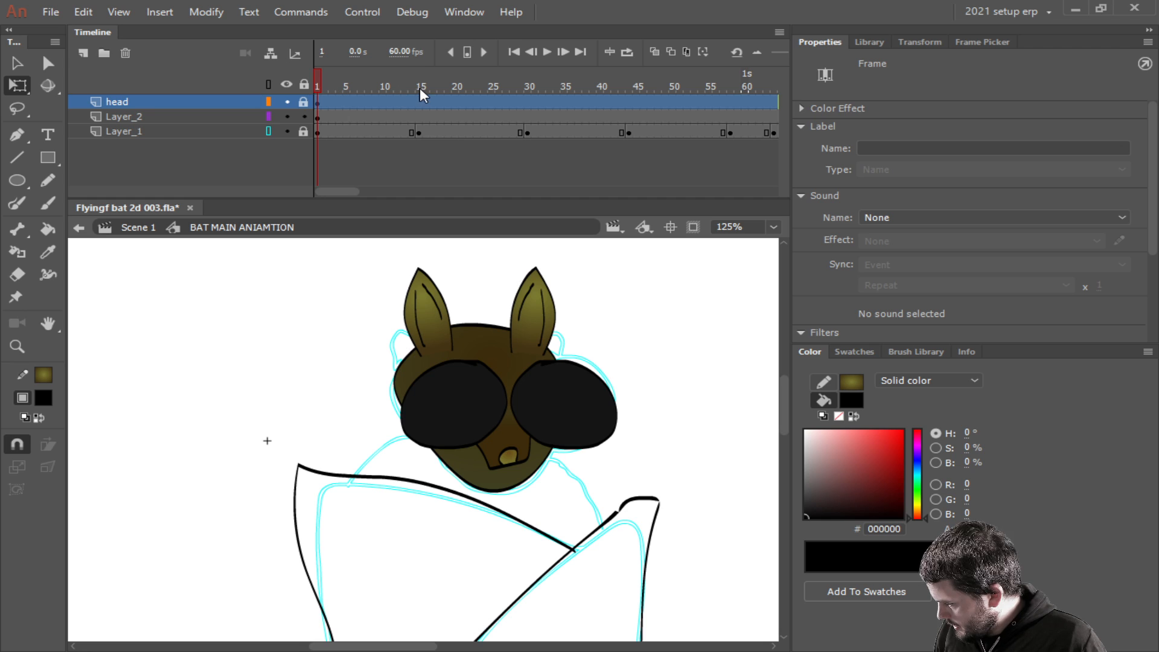
# Add a new layer above the head layer and ready the Brush tool with a solid black fill.
pyautogui.scroll(-2, 474, 435)
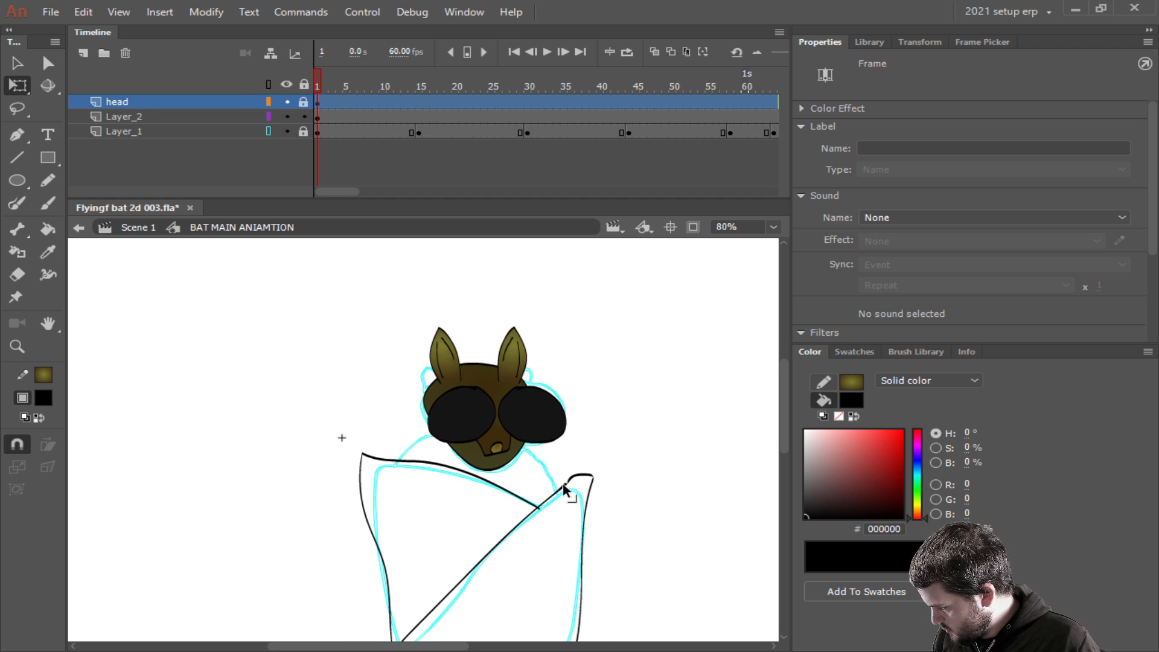
pyautogui.scroll(2, 563, 483)
pyautogui.scroll(-4, 562, 483)
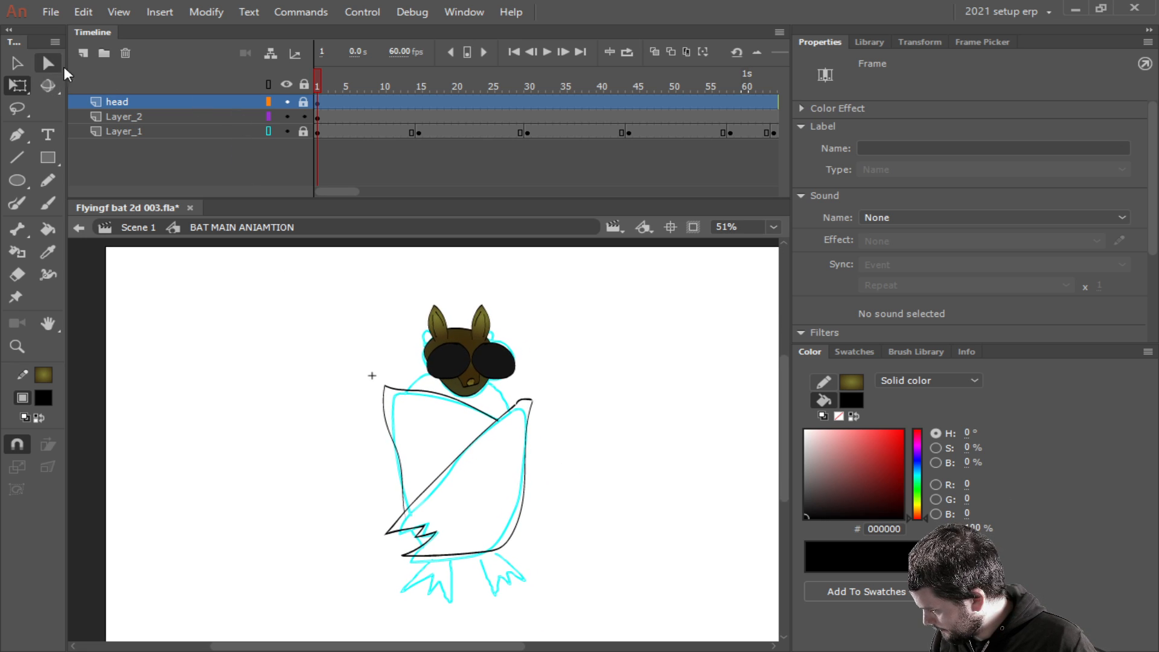
pyautogui.click(84, 53)
pyautogui.click(128, 103)
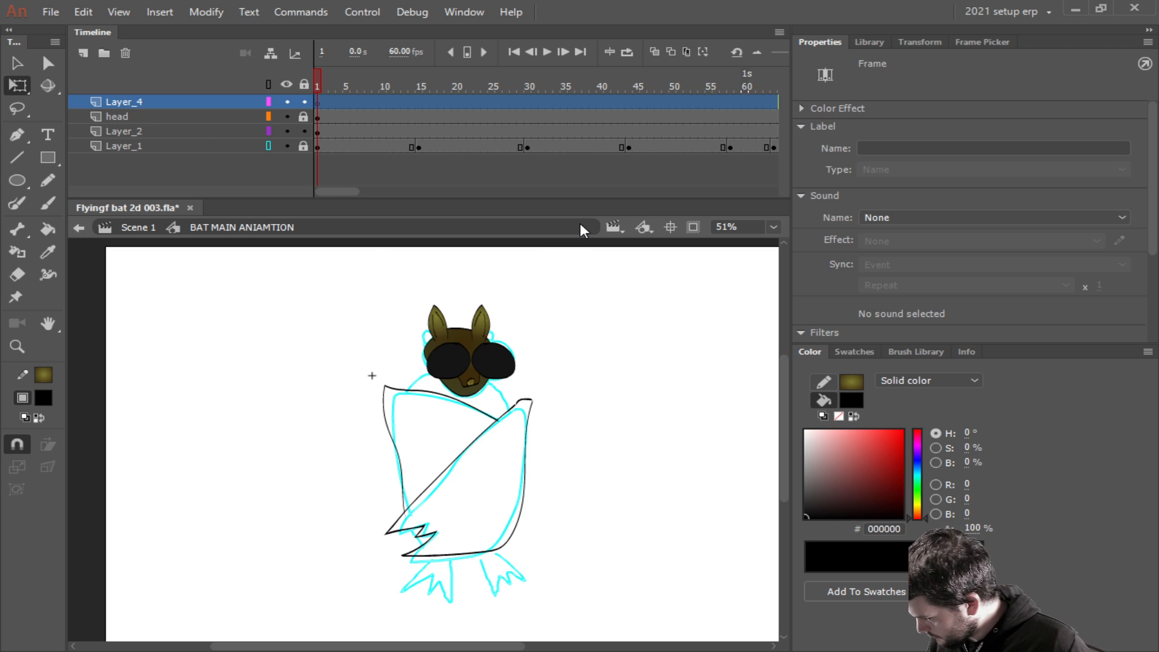
pyautogui.click(853, 416)
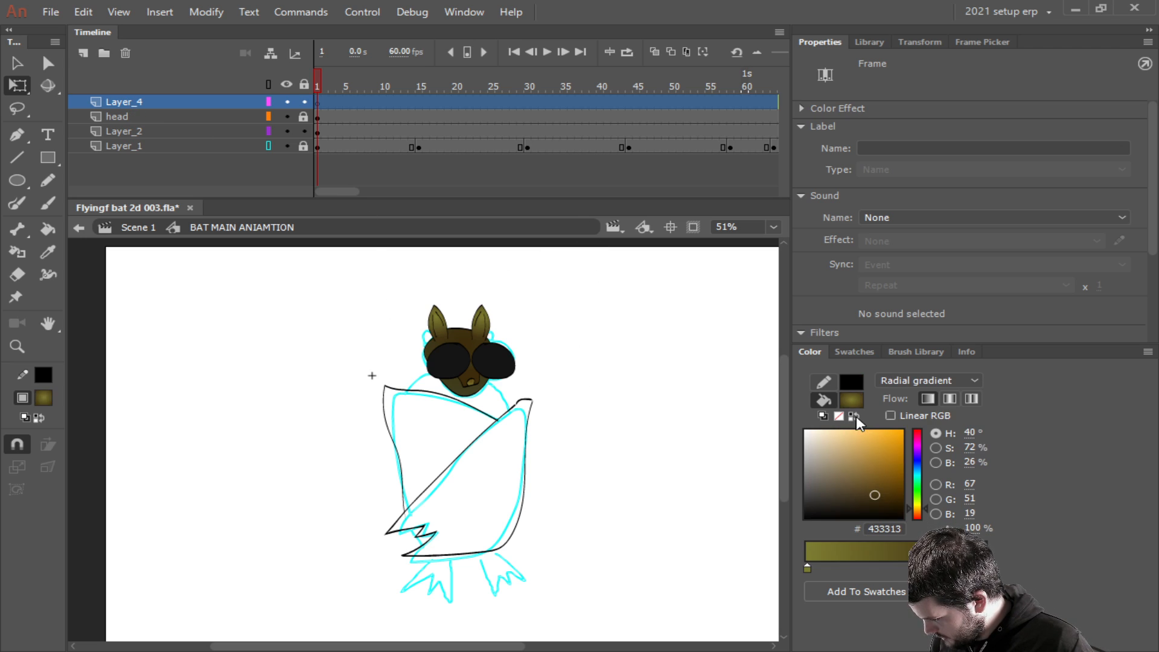
pyautogui.click(854, 416)
pyautogui.press('b')
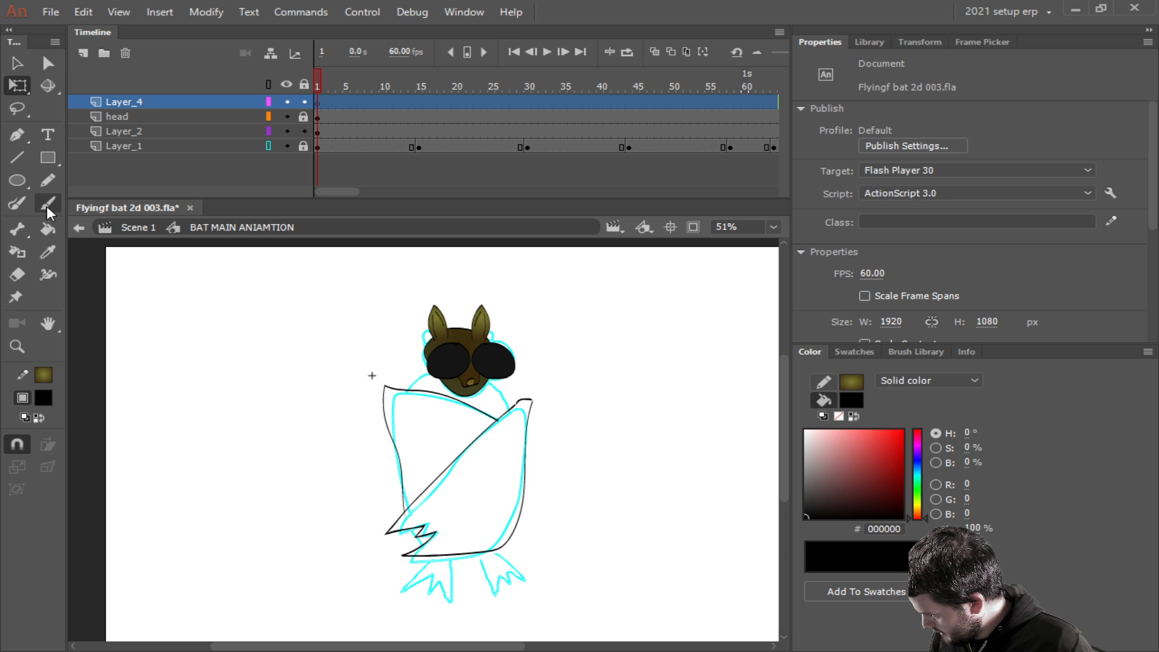
pyautogui.scroll(3, 508, 470)
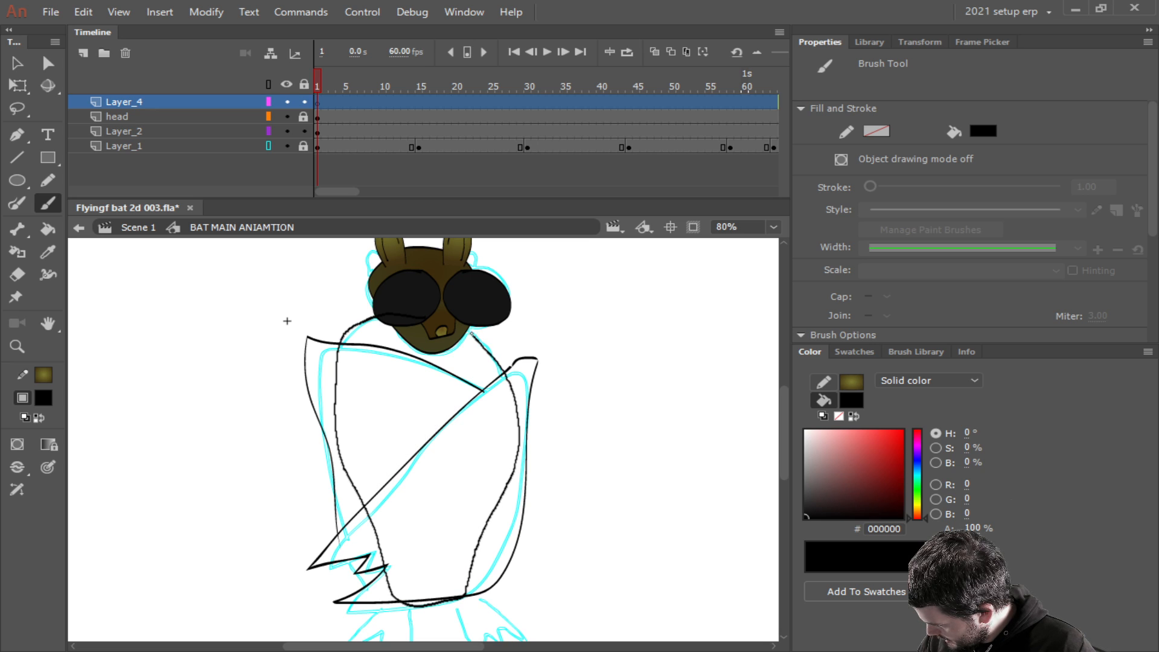
pyautogui.hotkey('ctrl', 'z')
pyautogui.hotkey('ctrl', 'z')
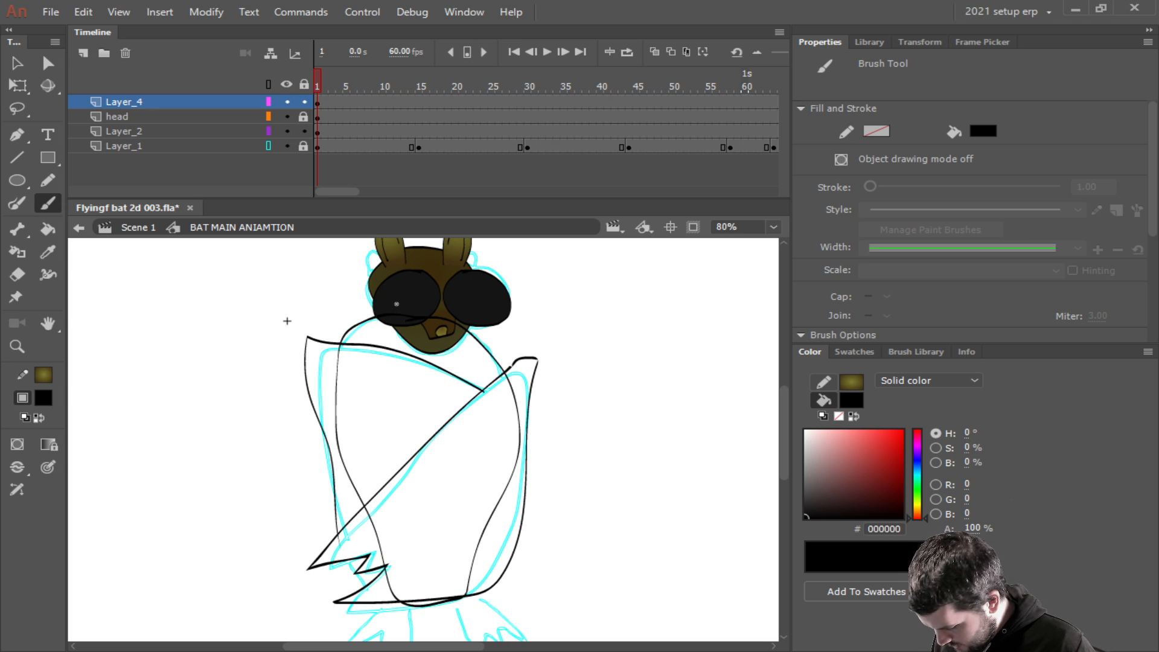
# Lock Layer_2, then hide it and the head layer, both in full colour, leaving only the rough sketch for tracing.
pyautogui.click(269, 116)
pyautogui.click(269, 130)
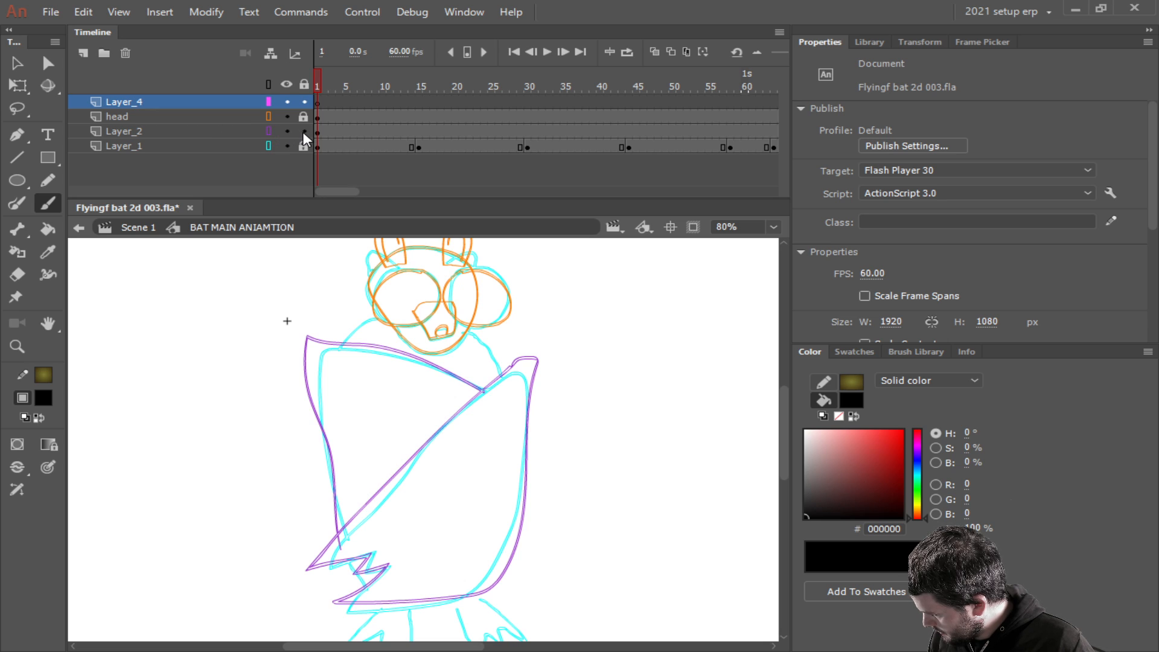
pyautogui.click(268, 131)
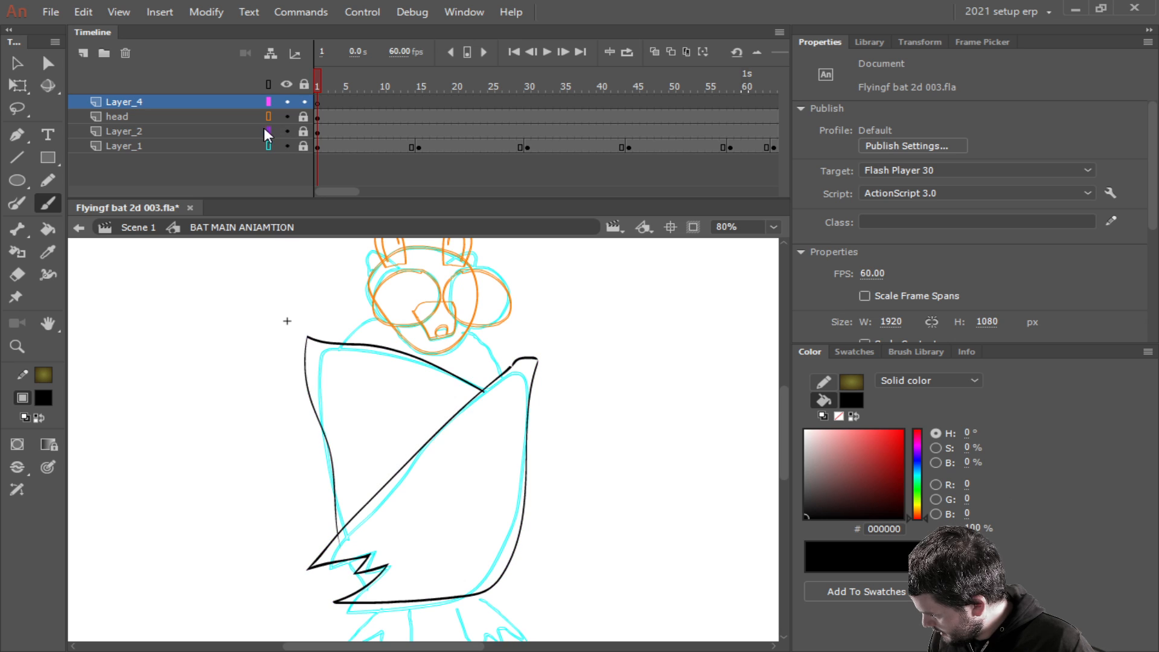
pyautogui.click(287, 131)
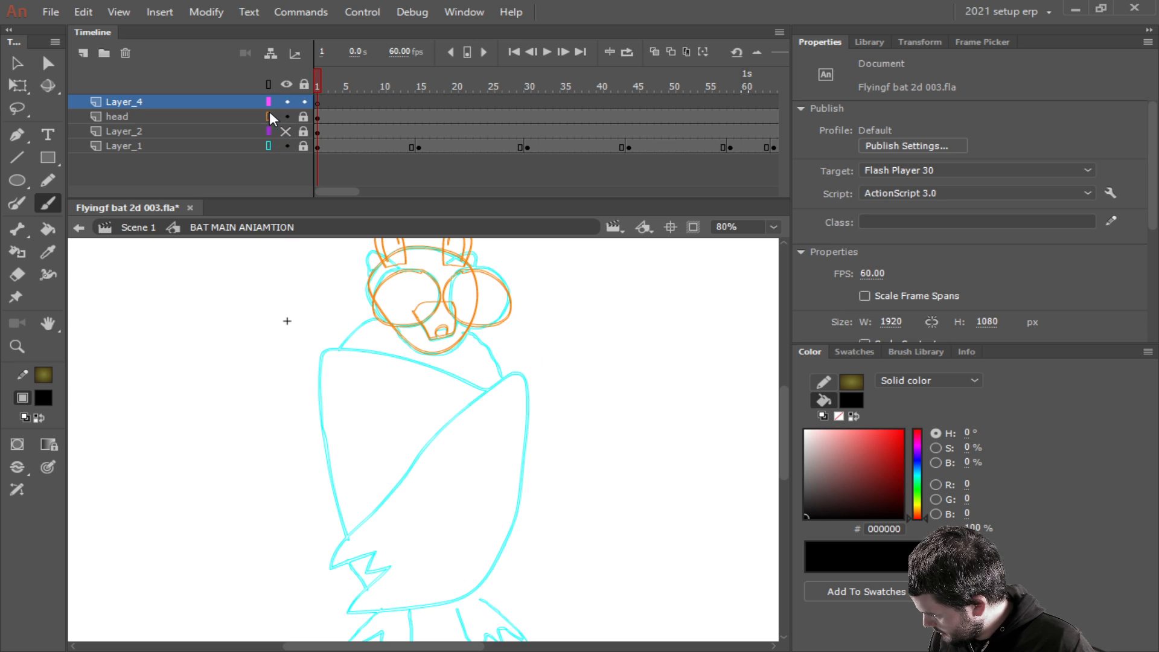
pyautogui.click(268, 116)
pyautogui.click(287, 117)
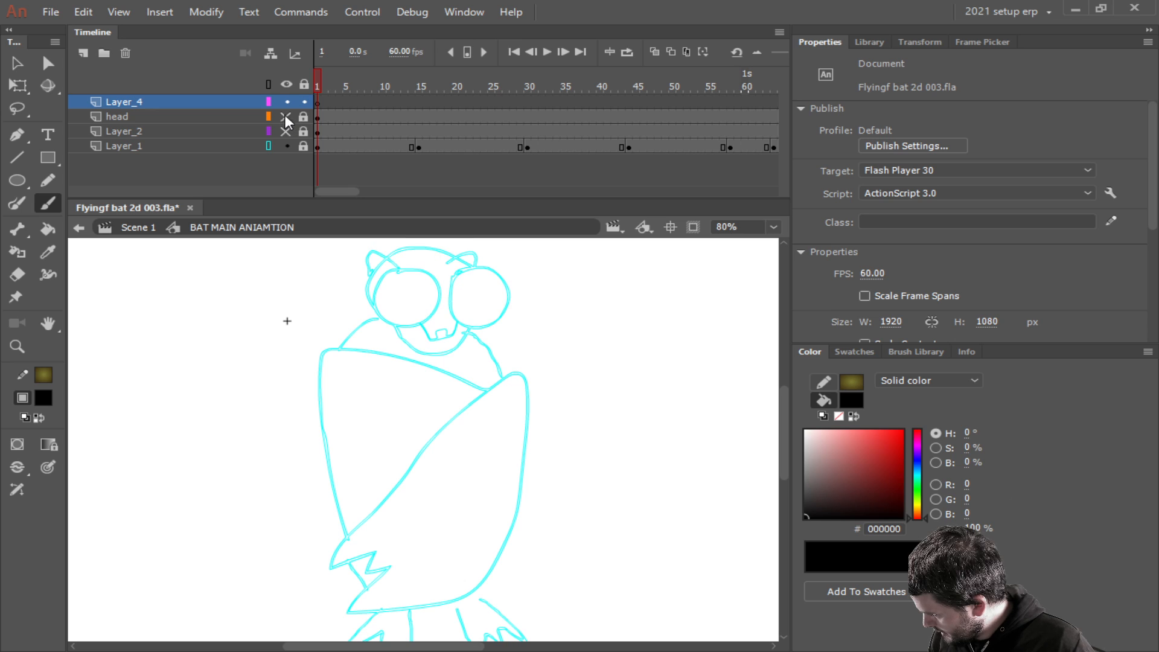
# Rename Layer_2 as wings and Layer_4 as body.
pyautogui.doubleClick(132, 133)
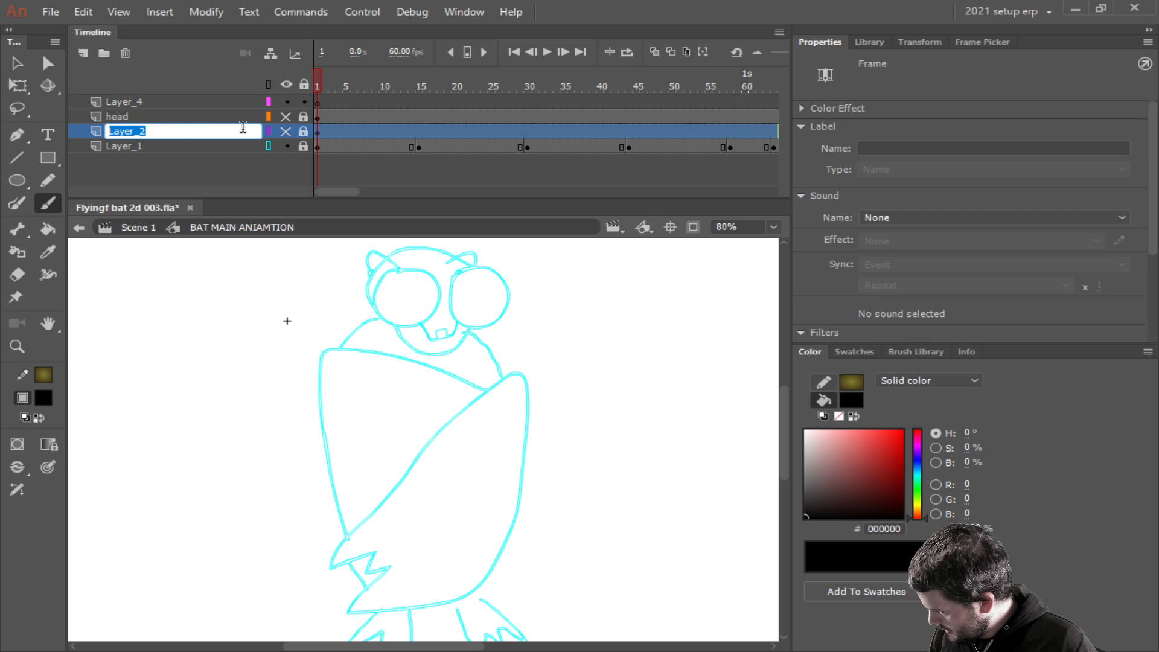
pyautogui.write('gs')
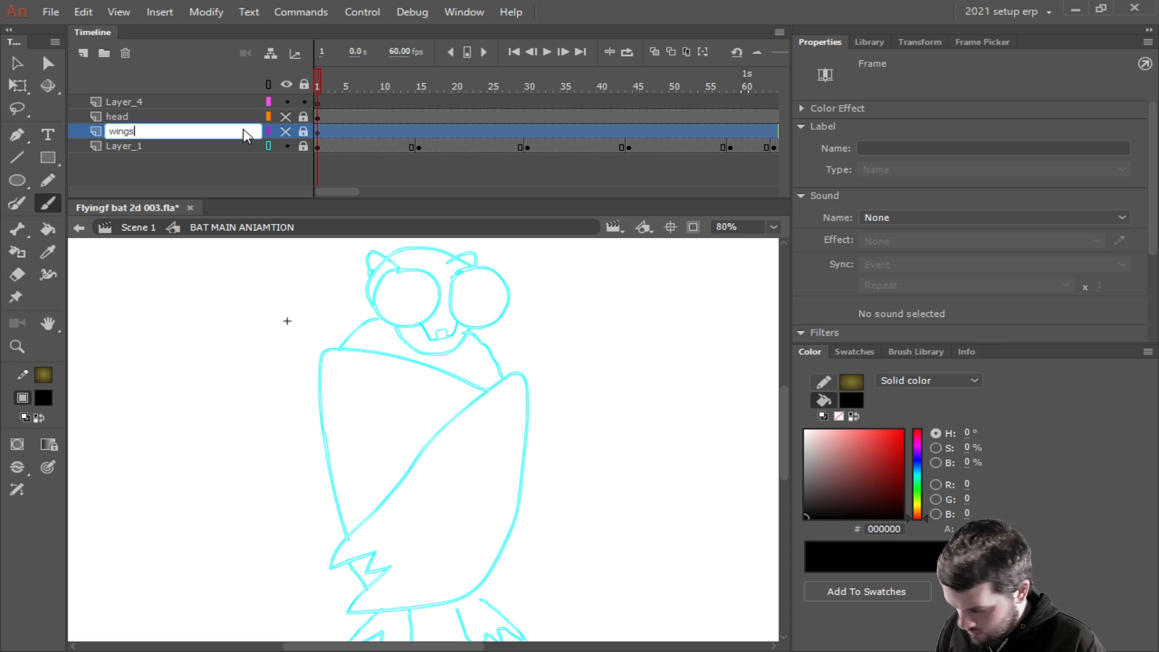
pyautogui.press('Return')
pyautogui.click(217, 105)
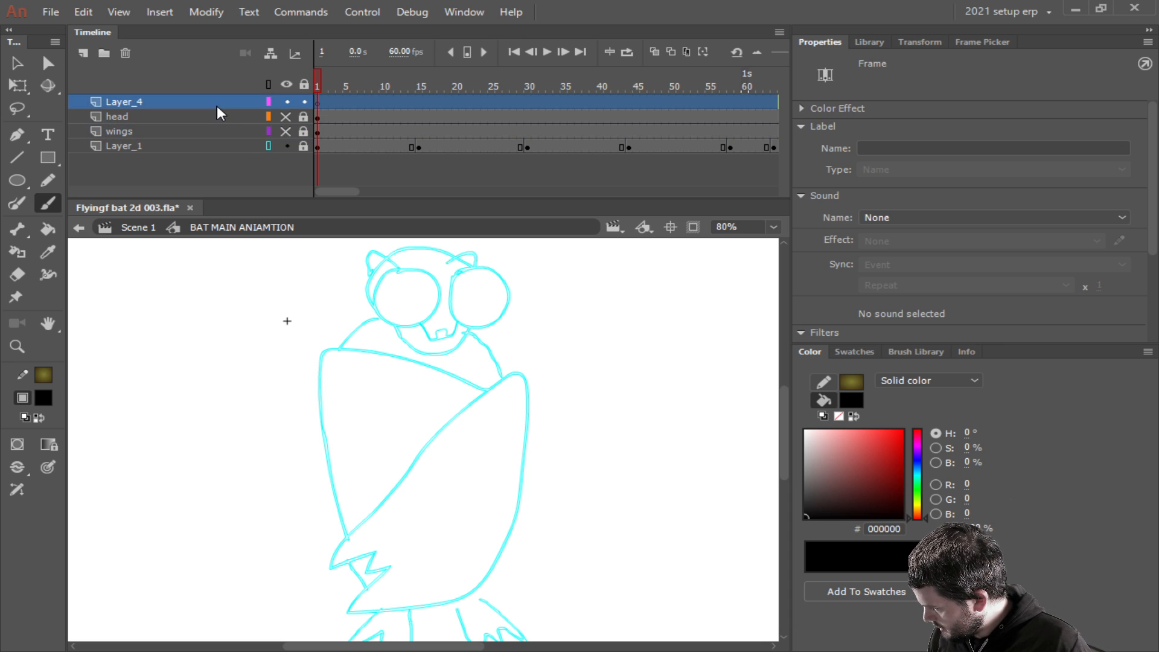
pyautogui.doubleClick(216, 106)
pyautogui.write('body')
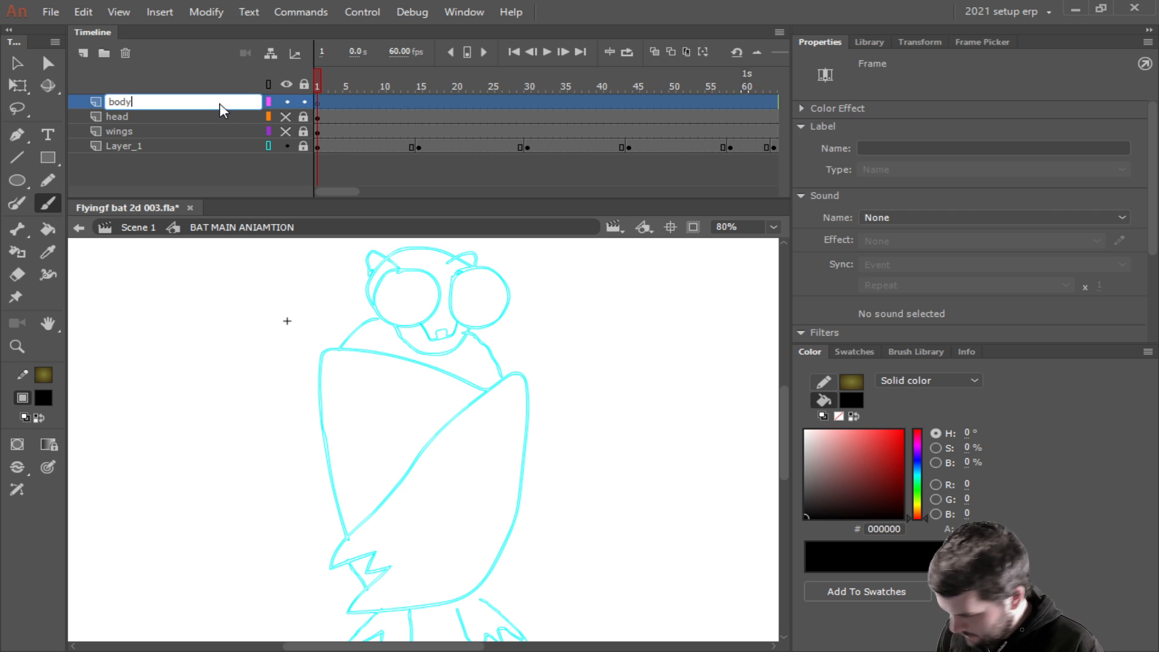
pyautogui.press('Return')
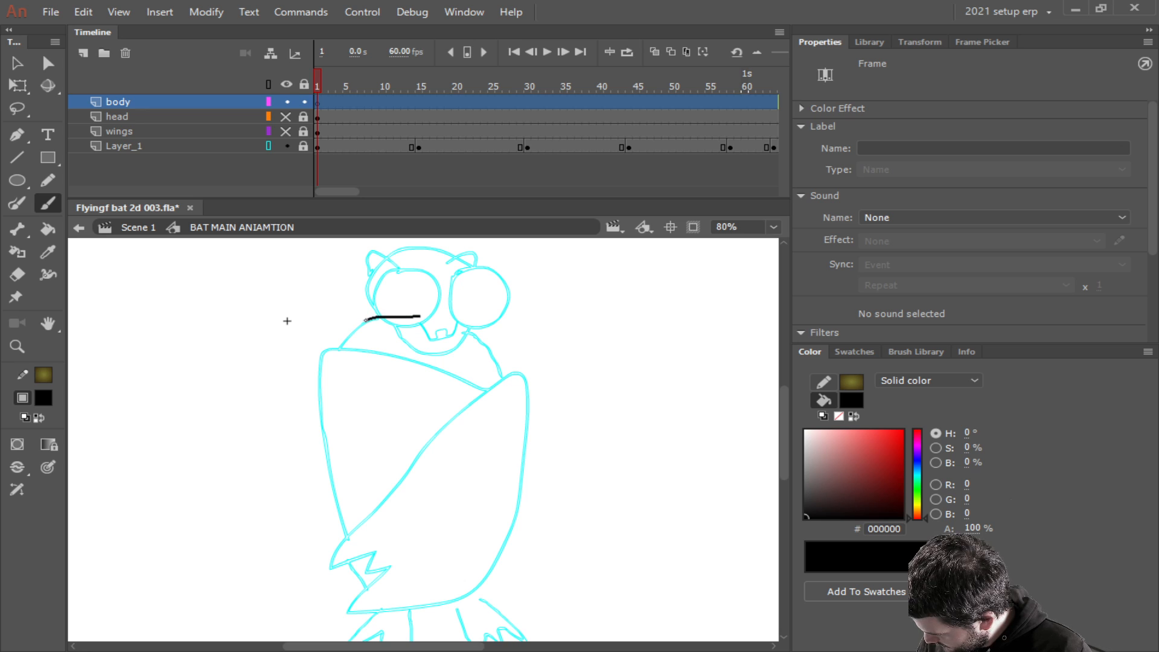
# Brush a closed black body outline, wide at the shoulders and narrow at the base, and fill it with the olive-brown radial gradient centred on the belly.
pyautogui.moveTo(365, 320)
pyautogui.mouseDown()
pyautogui.moveTo(336, 356)
pyautogui.moveTo(332, 410)
pyautogui.moveTo(379, 537)
pyautogui.moveTo(382, 591)
pyautogui.moveTo(402, 600)
pyautogui.moveTo(455, 586)
pyautogui.moveTo(458, 492)
pyautogui.moveTo(490, 386)
pyautogui.moveTo(475, 340)
pyautogui.moveTo(406, 315)
pyautogui.mouseUp()
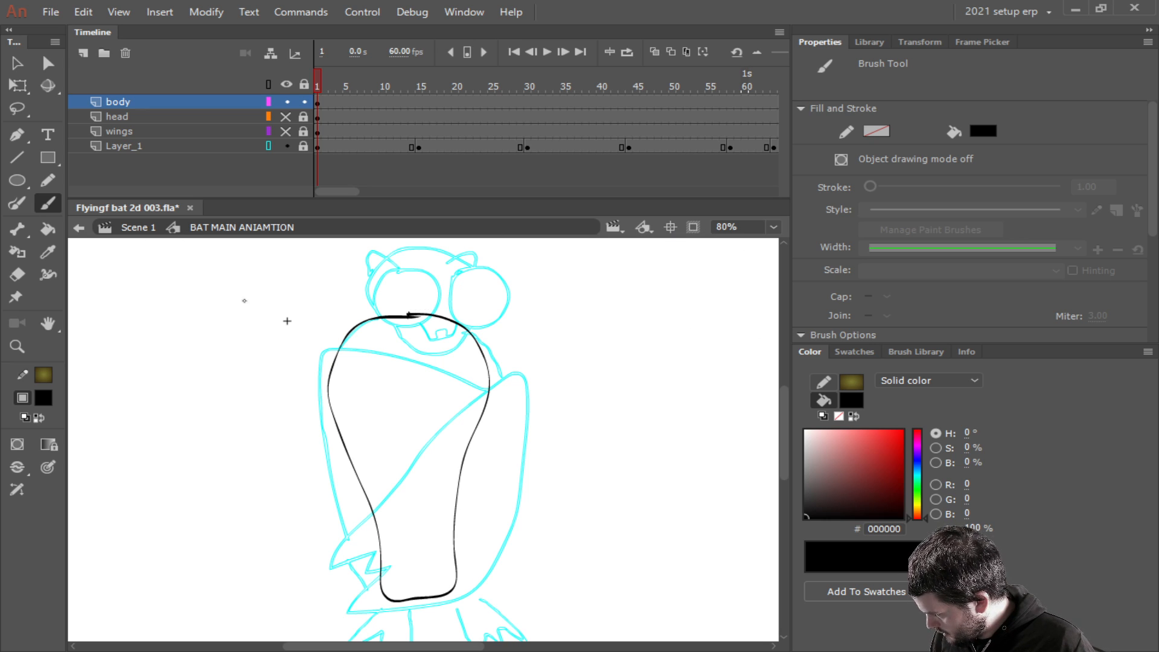
pyautogui.click(853, 416)
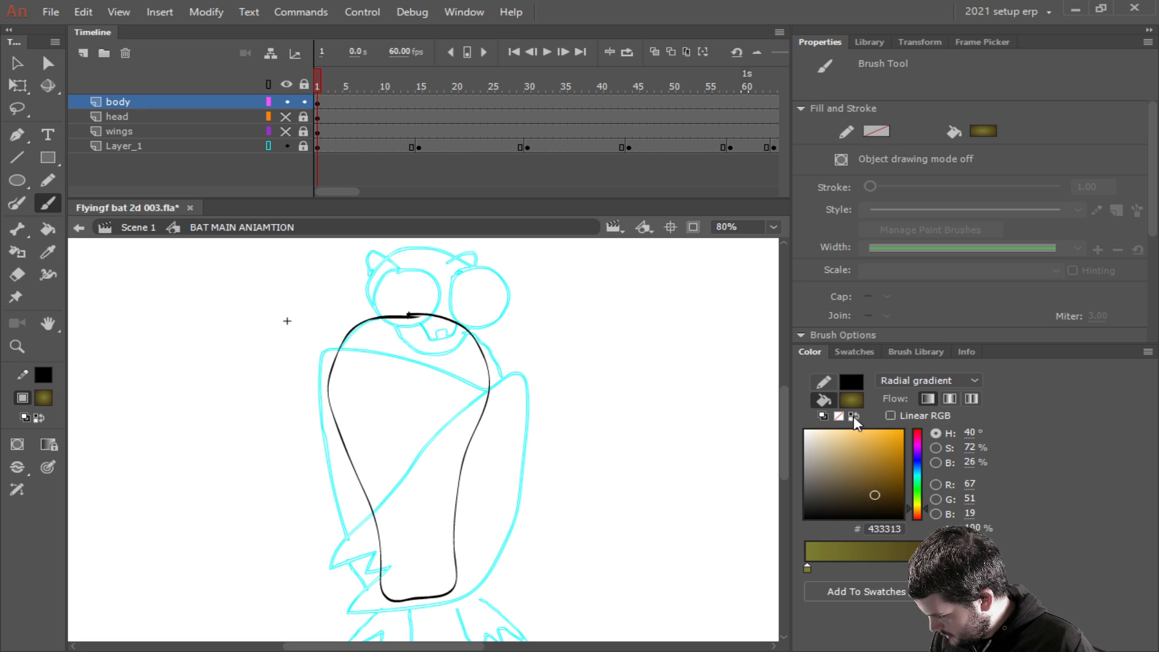
pyautogui.click(53, 232)
pyautogui.click(413, 436)
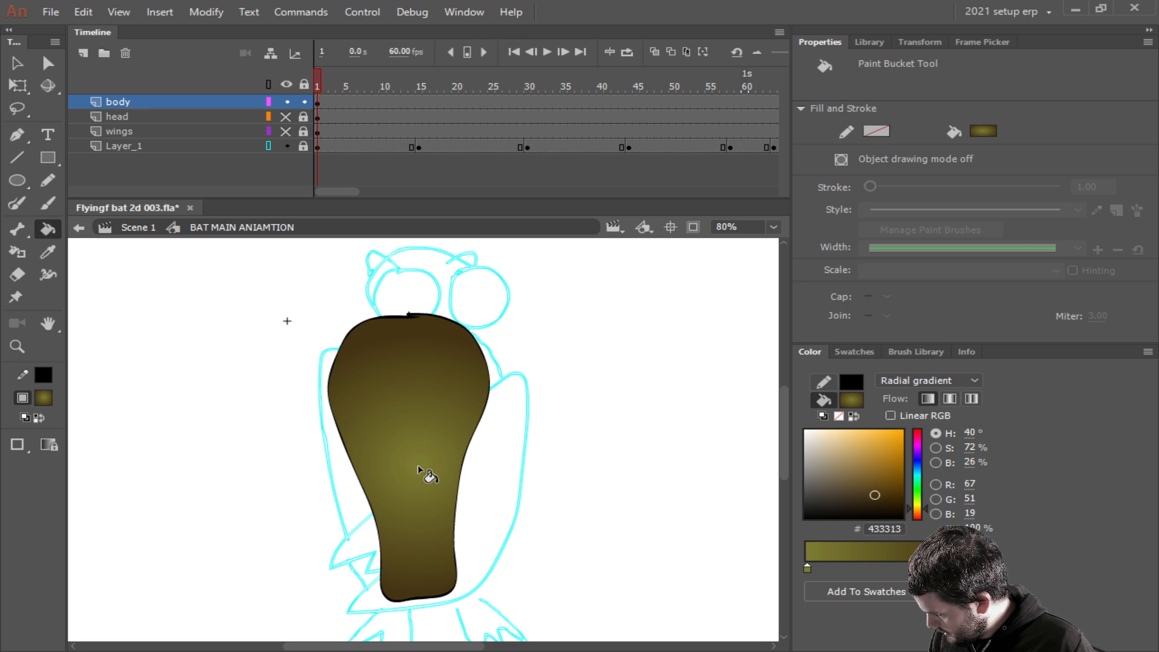
pyautogui.click(411, 502)
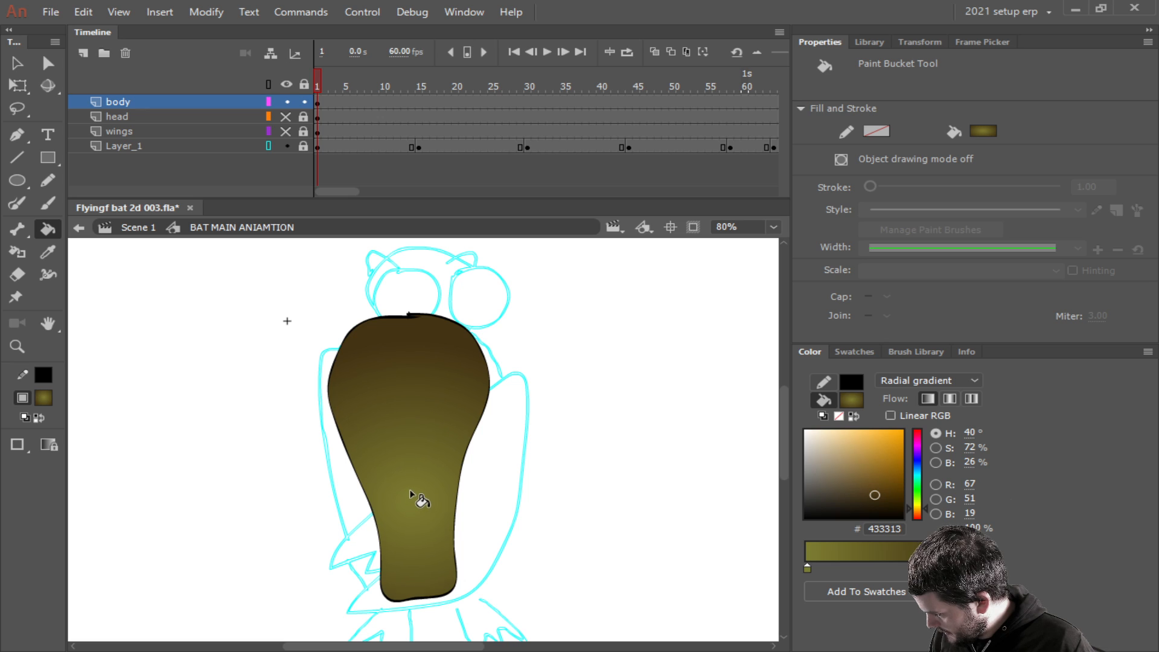
pyautogui.click(409, 474)
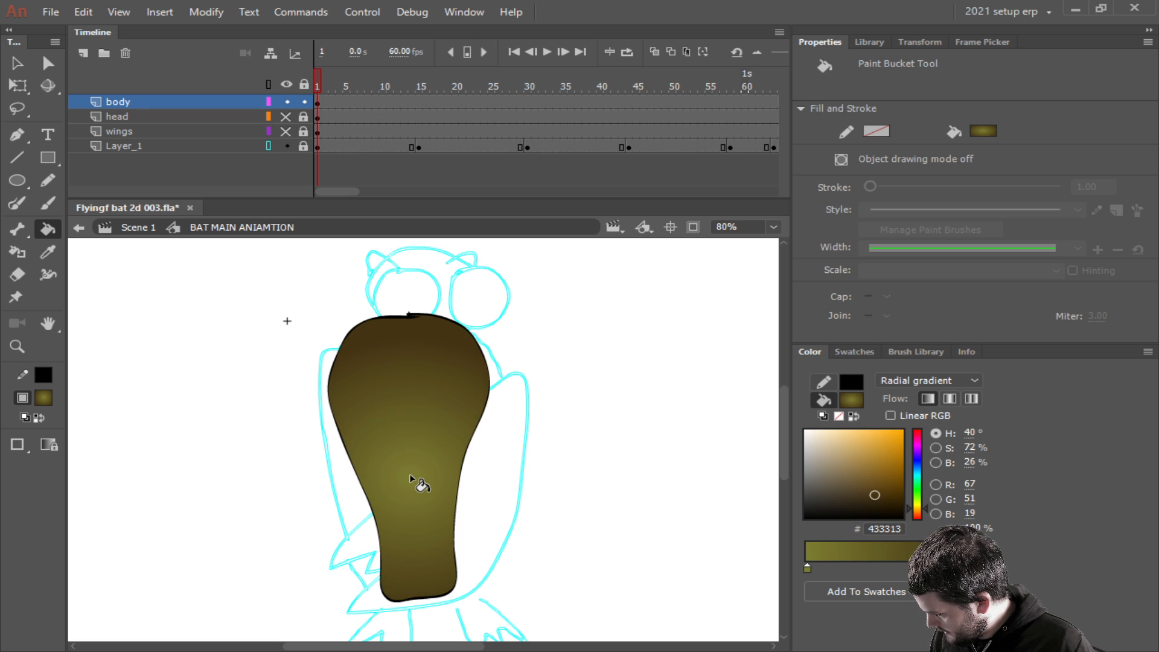
# Brush two thin black lines down the lower belly of the body as fold details.
pyautogui.click(49, 206)
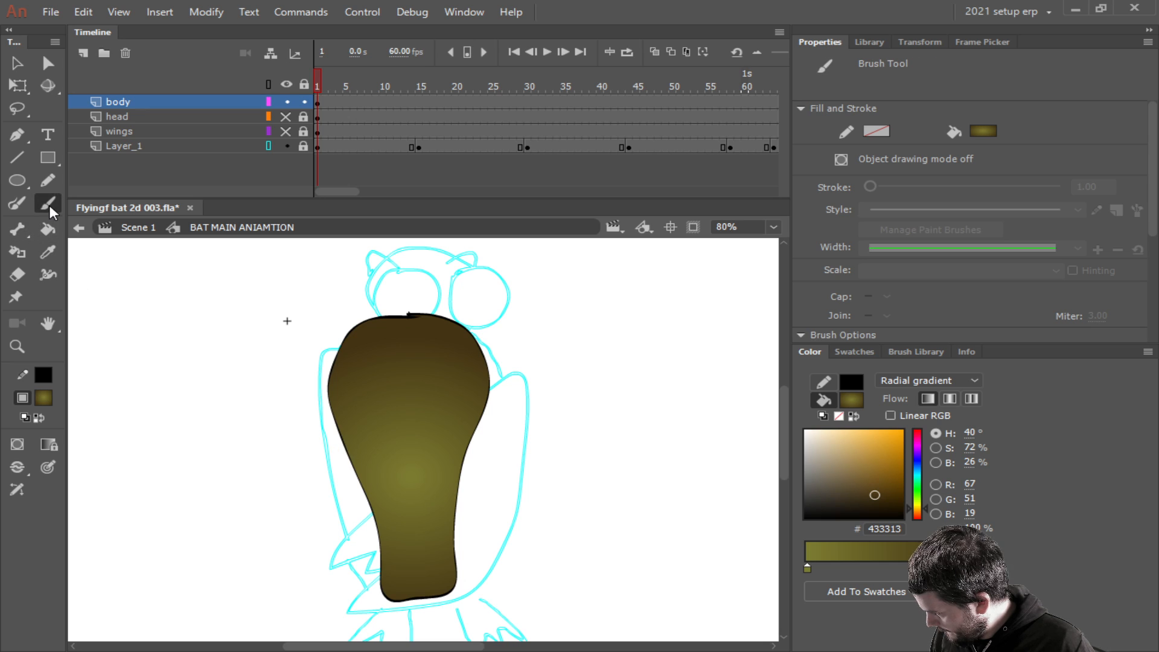
pyautogui.click(41, 418)
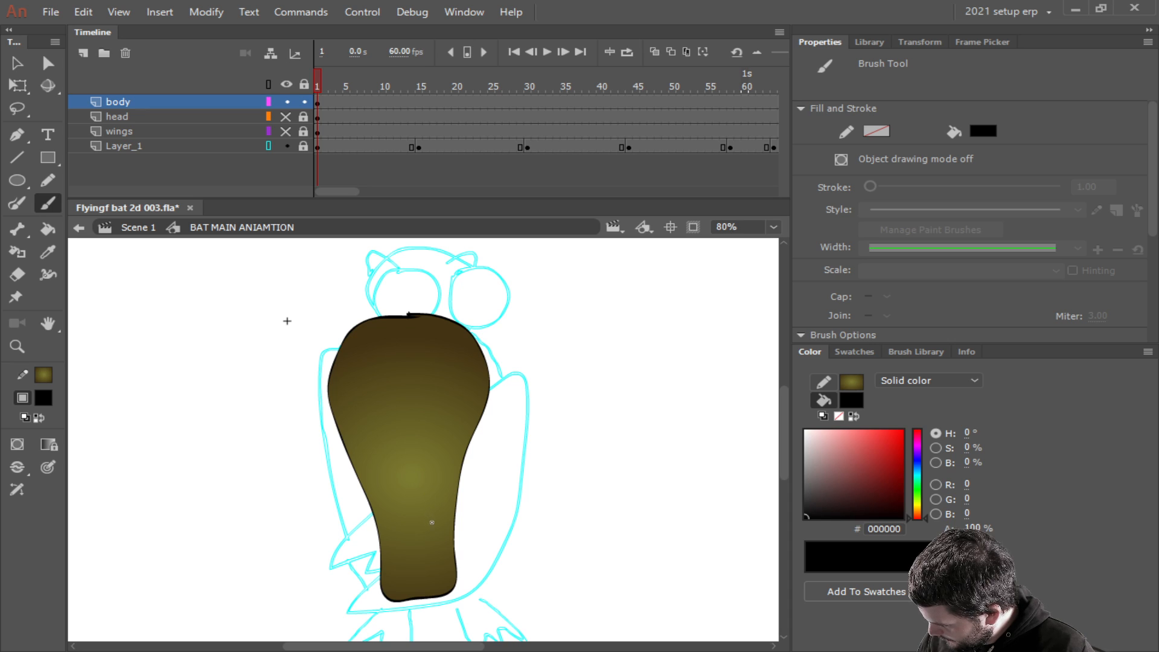
pyautogui.moveTo(431, 522); pyautogui.dragTo(438, 445)
pyautogui.moveTo(394, 517); pyautogui.dragTo(375, 445)
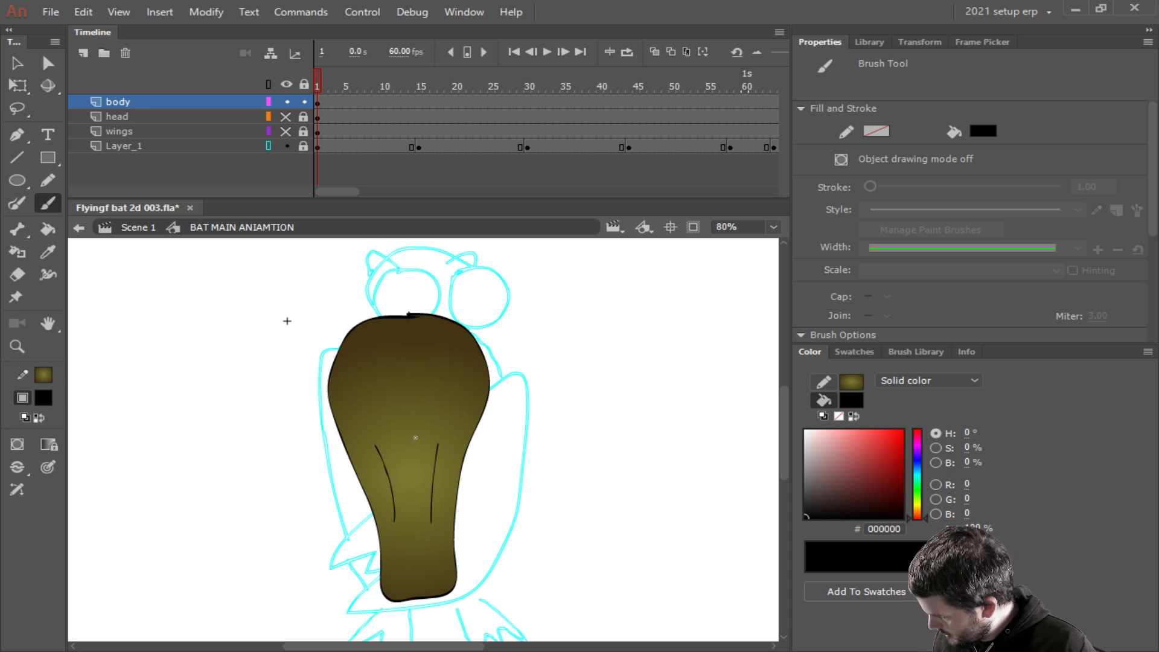
# Convert the body artwork into a graphic symbol named bat body and save the file.
pyautogui.click(156, 100)
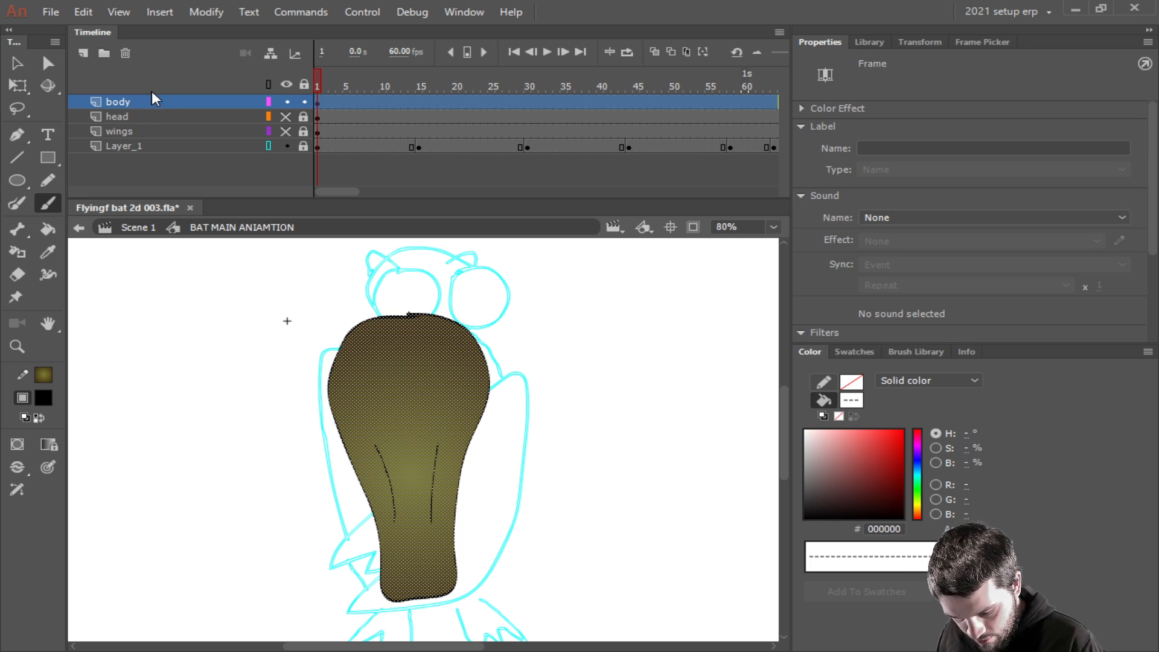
pyautogui.press('F8')
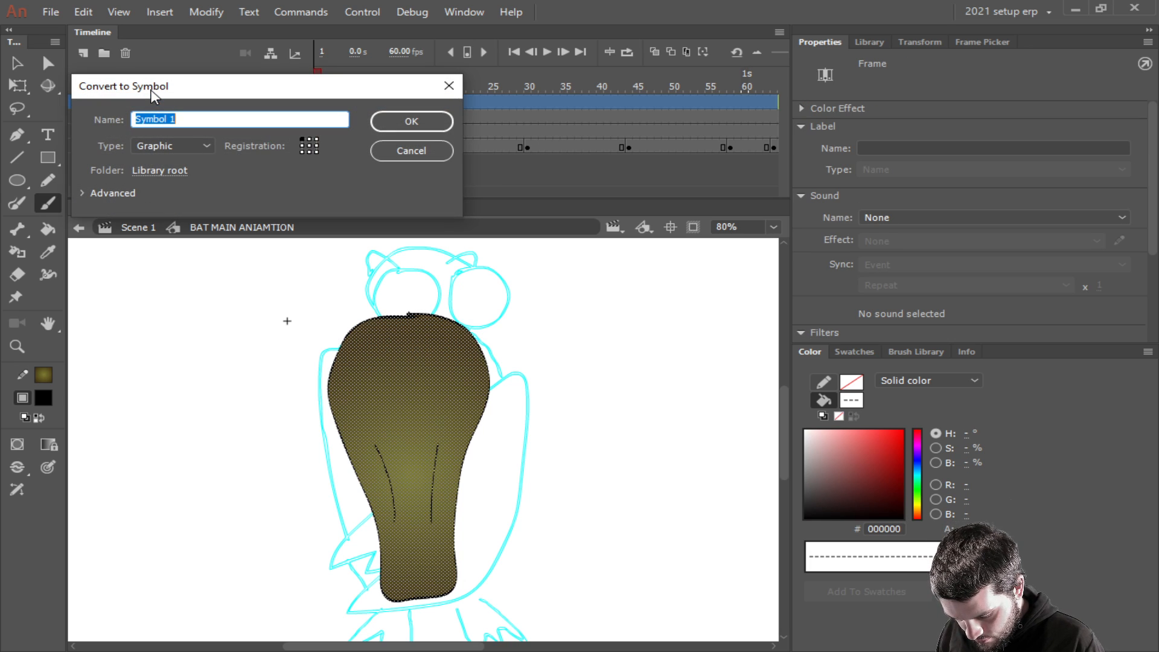
pyautogui.write('bat body')
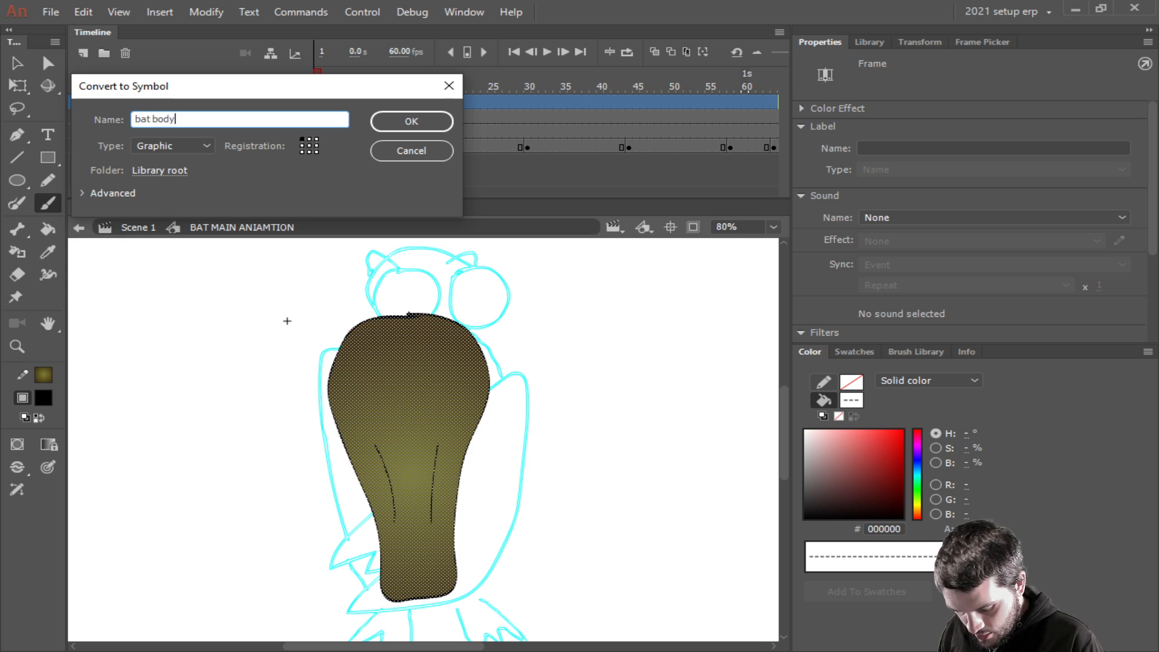
pyautogui.press('Return')
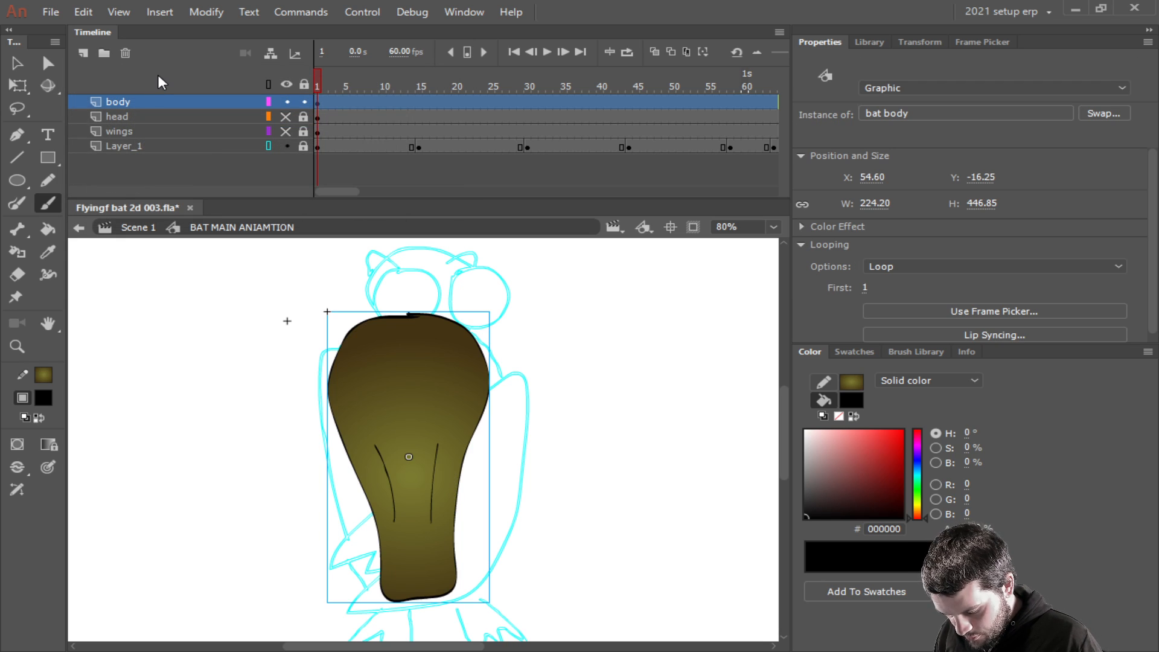
pyautogui.hotkey('ctrl', 's')
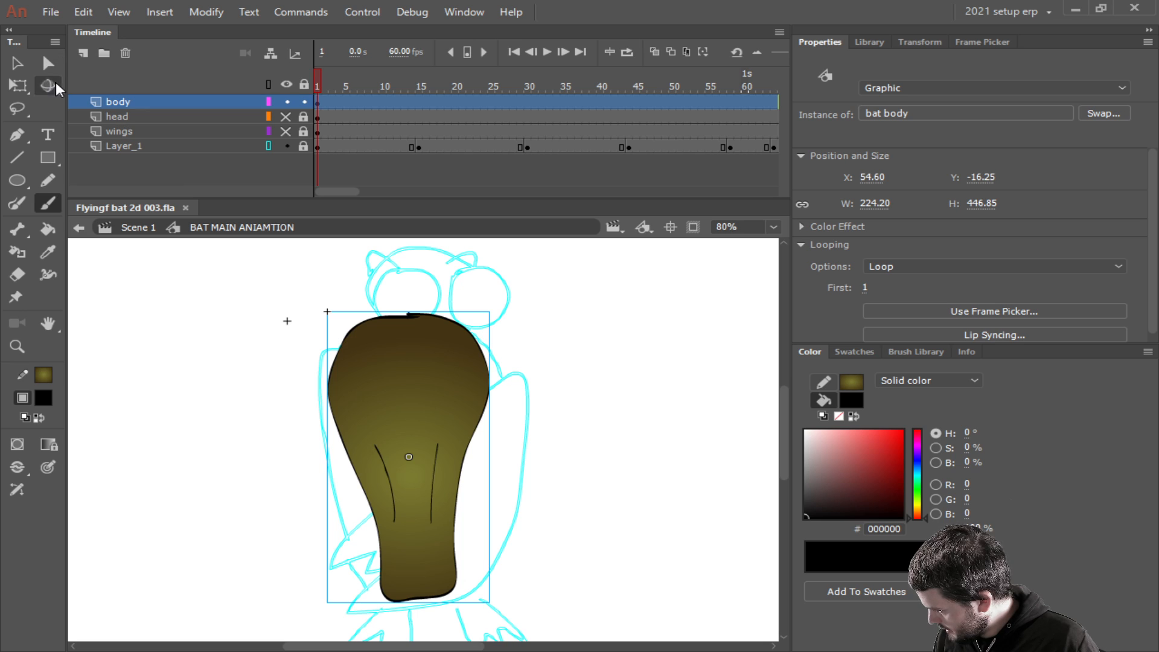
# Move the bat body's transformation point down to its base with Free Transform, and lock the body layer.
pyautogui.click(24, 86)
pyautogui.moveTo(410, 456); pyautogui.dragTo(428, 598)
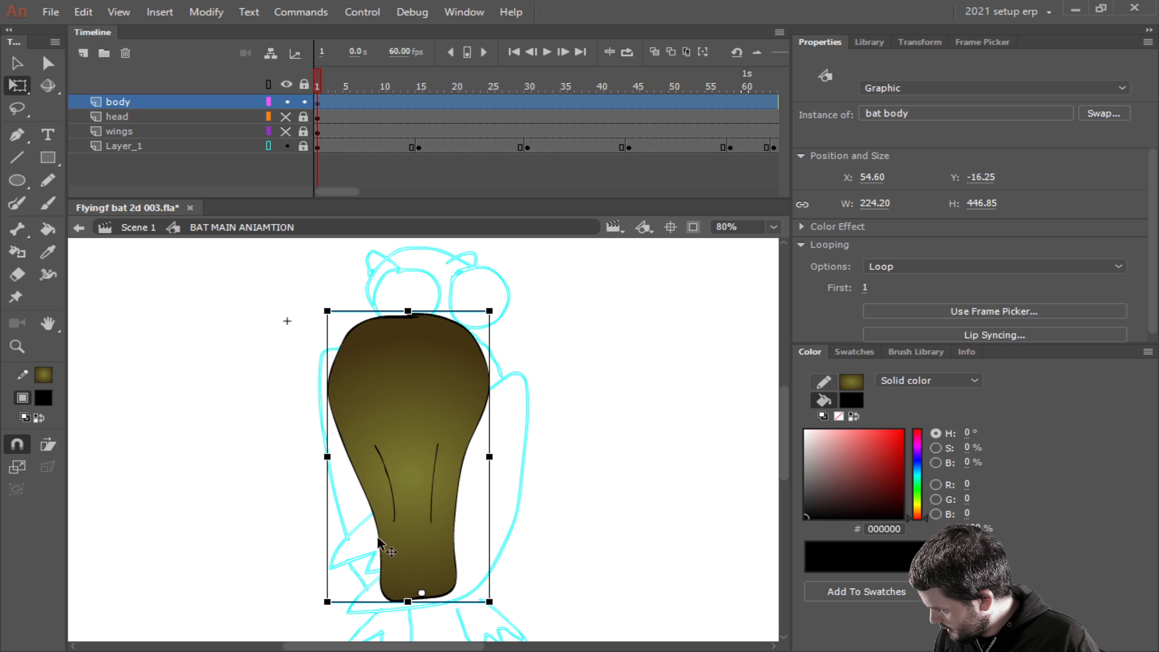
pyautogui.click(305, 102)
# Show and unlock the head layer and move it above the body layer.
pyautogui.click(289, 116)
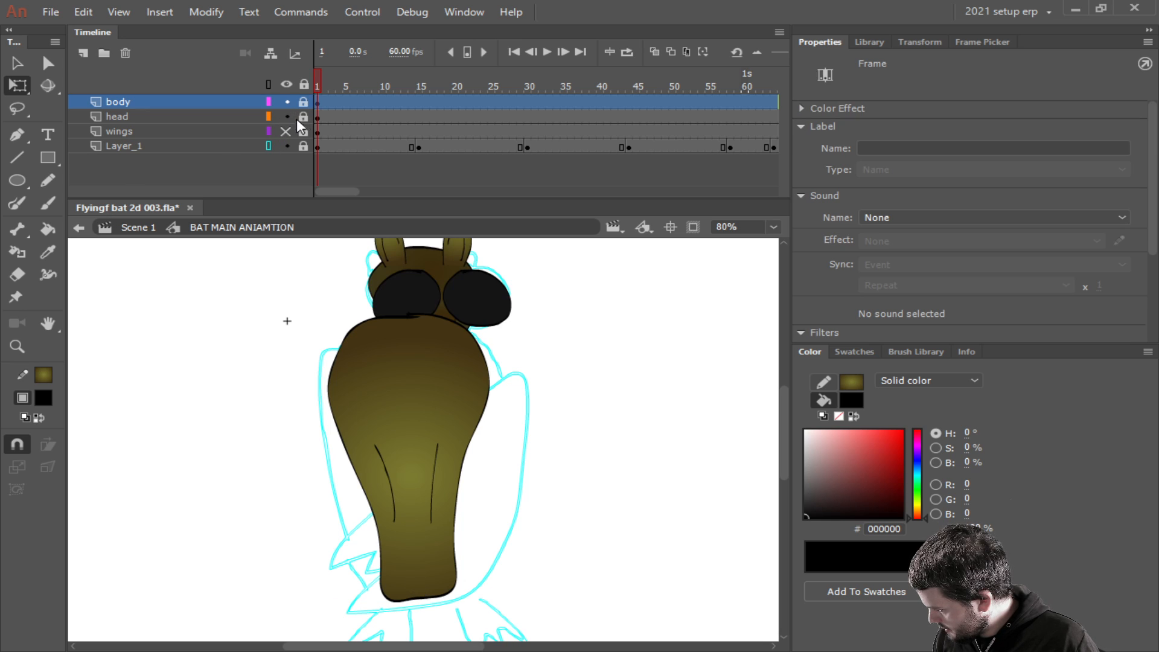
pyautogui.click(304, 118)
pyautogui.moveTo(162, 115); pyautogui.dragTo(165, 103)
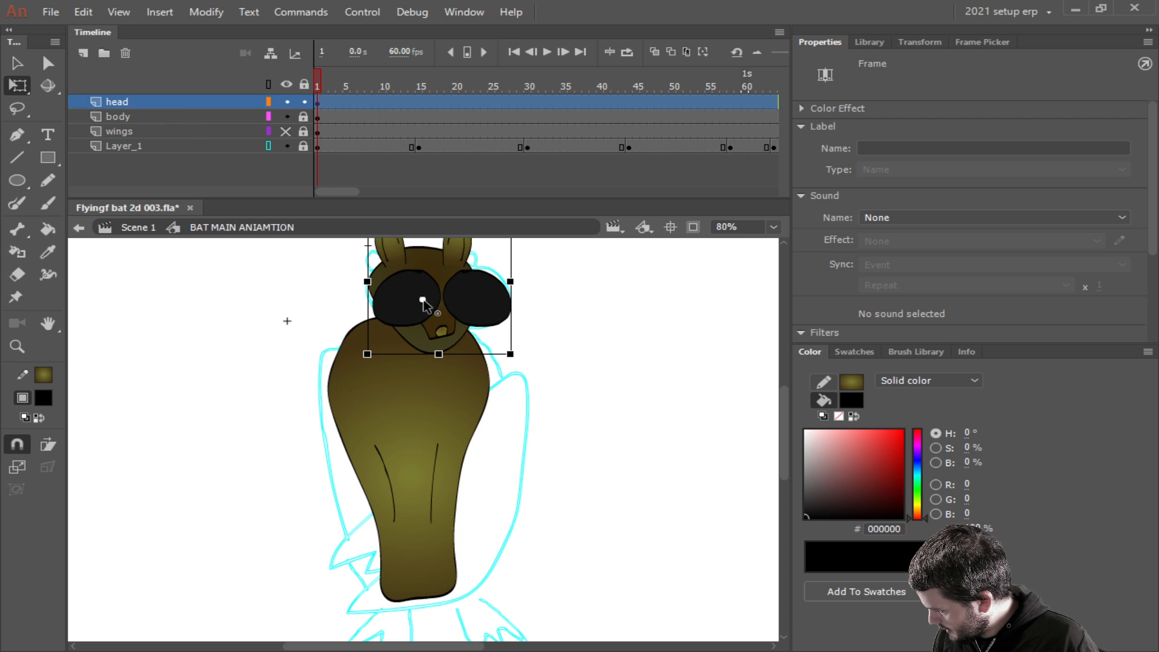
# Move the bat head's transformation point down to the lower jaw, near where the head meets the body.
pyautogui.moveTo(423, 299); pyautogui.dragTo(406, 340)
pyautogui.scroll(3, 544, 314)
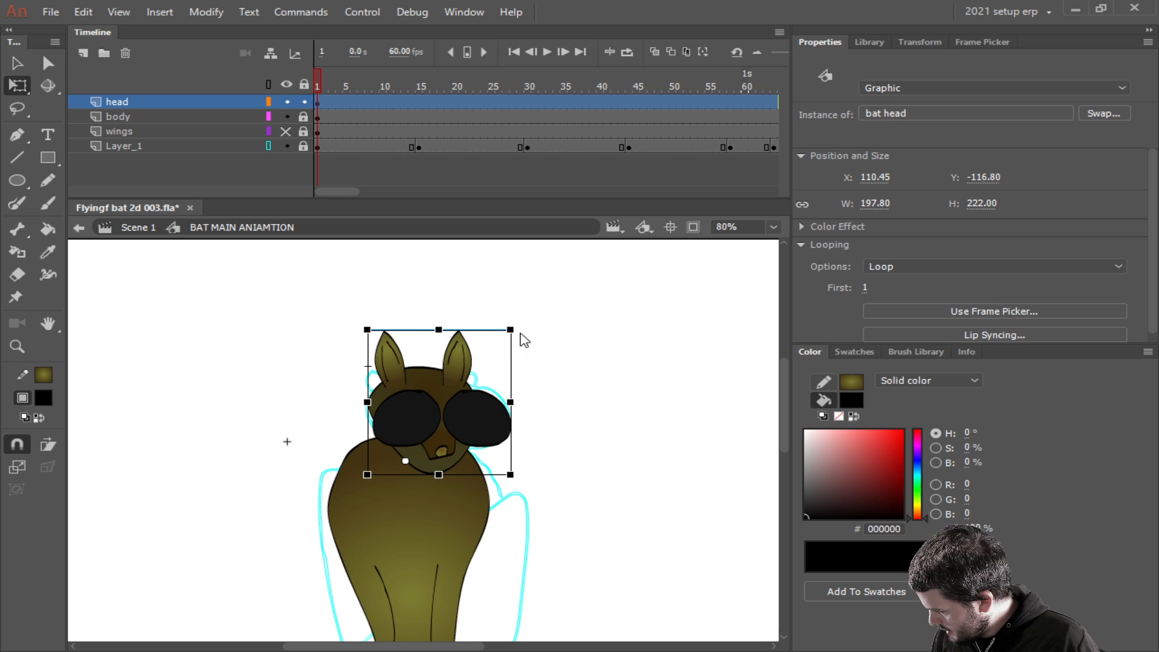
pyautogui.moveTo(405, 461); pyautogui.dragTo(395, 446)
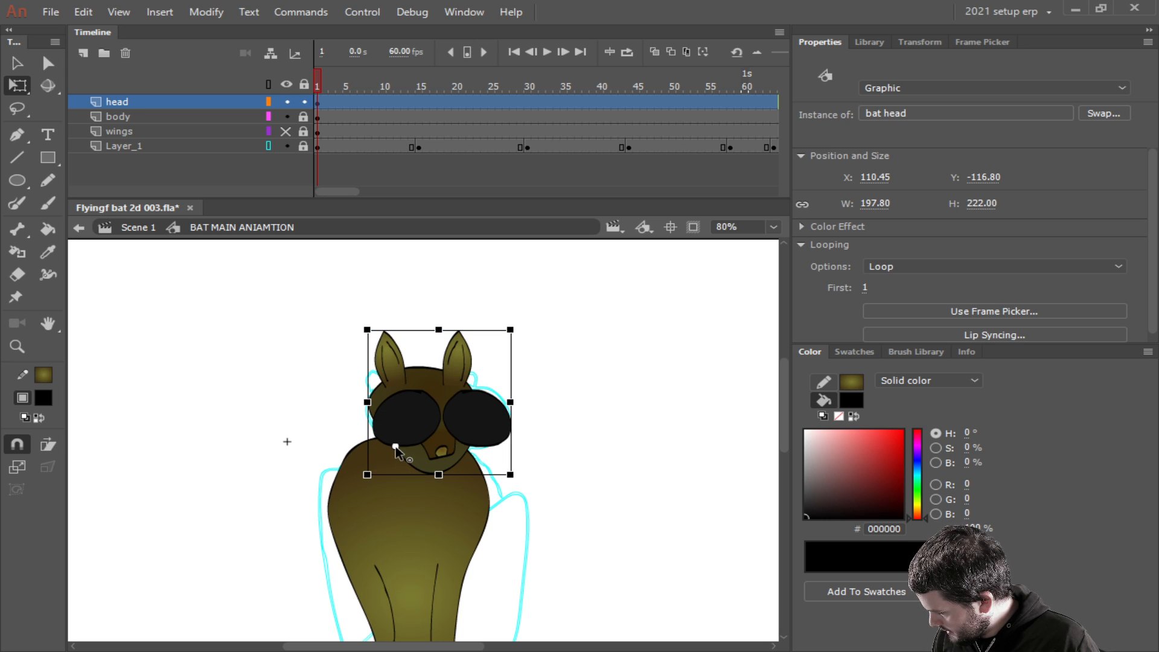
pyautogui.moveTo(528, 334); pyautogui.dragTo(520, 292)
pyautogui.hotkey('ctrl', 'z')
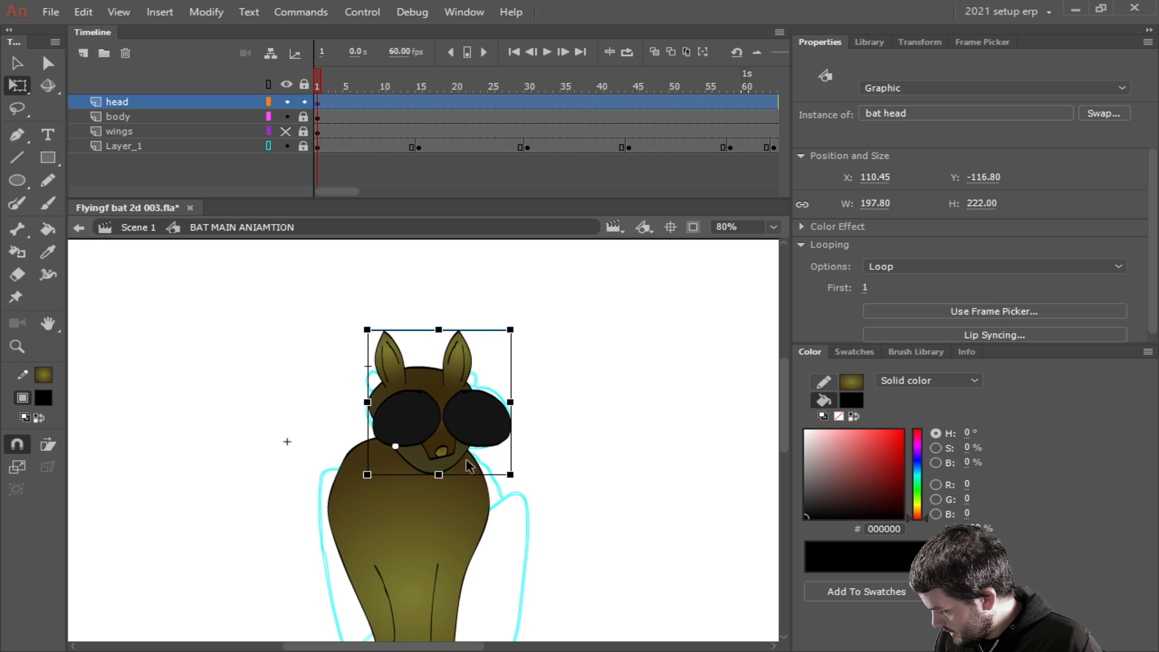
pyautogui.scroll(-2, 543, 517)
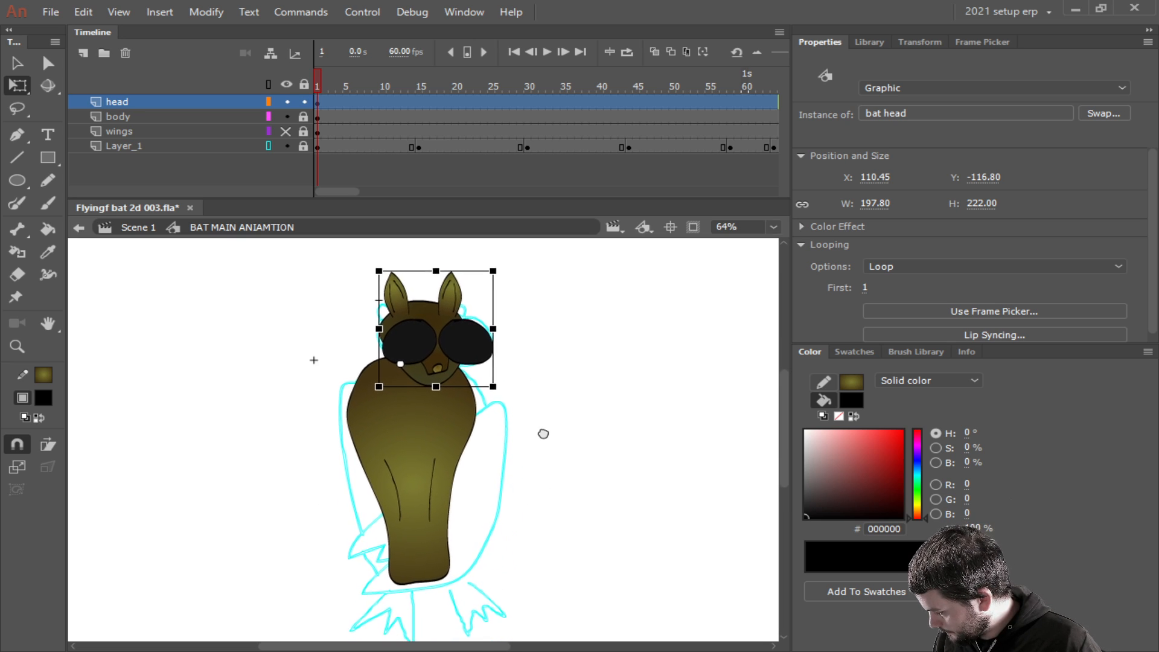
# Show the wings layer and move it above the head layer.
pyautogui.click(285, 131)
pyautogui.moveTo(183, 132); pyautogui.dragTo(176, 94)
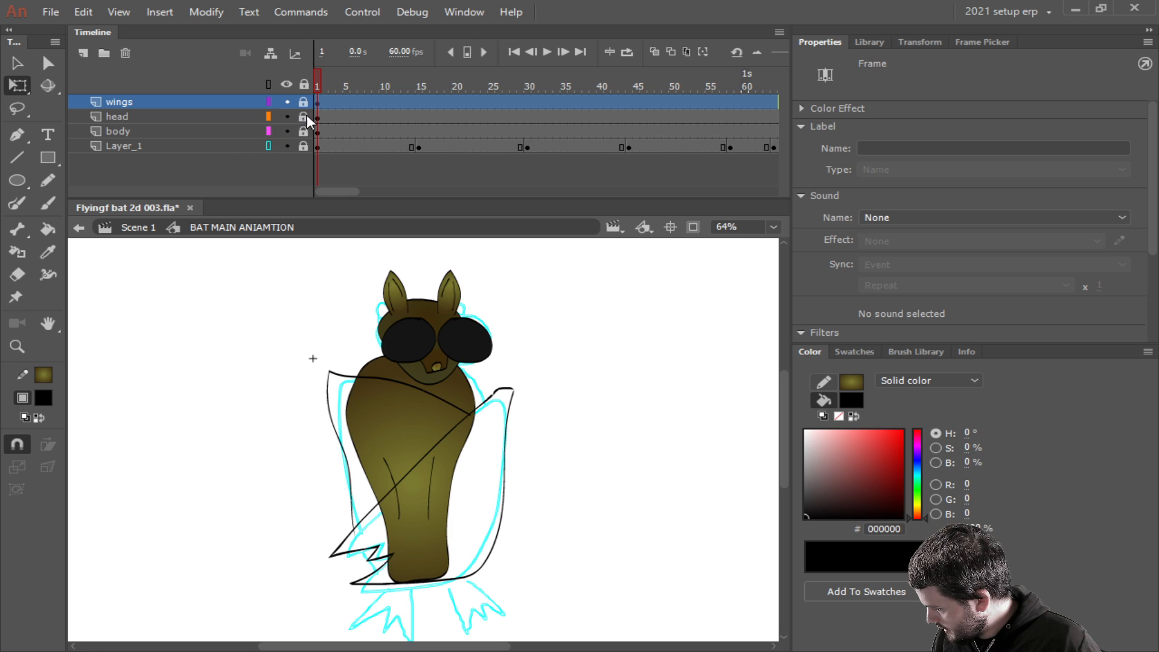
pyautogui.click(269, 117)
pyautogui.click(268, 131)
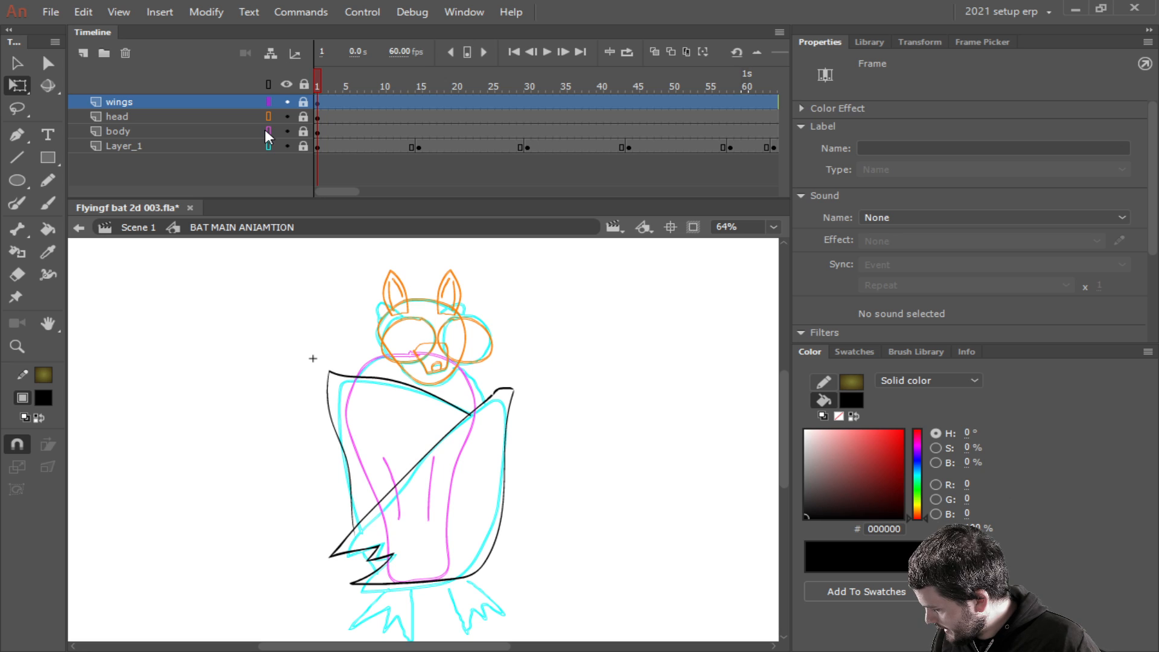
pyautogui.click(268, 131)
pyautogui.click(269, 117)
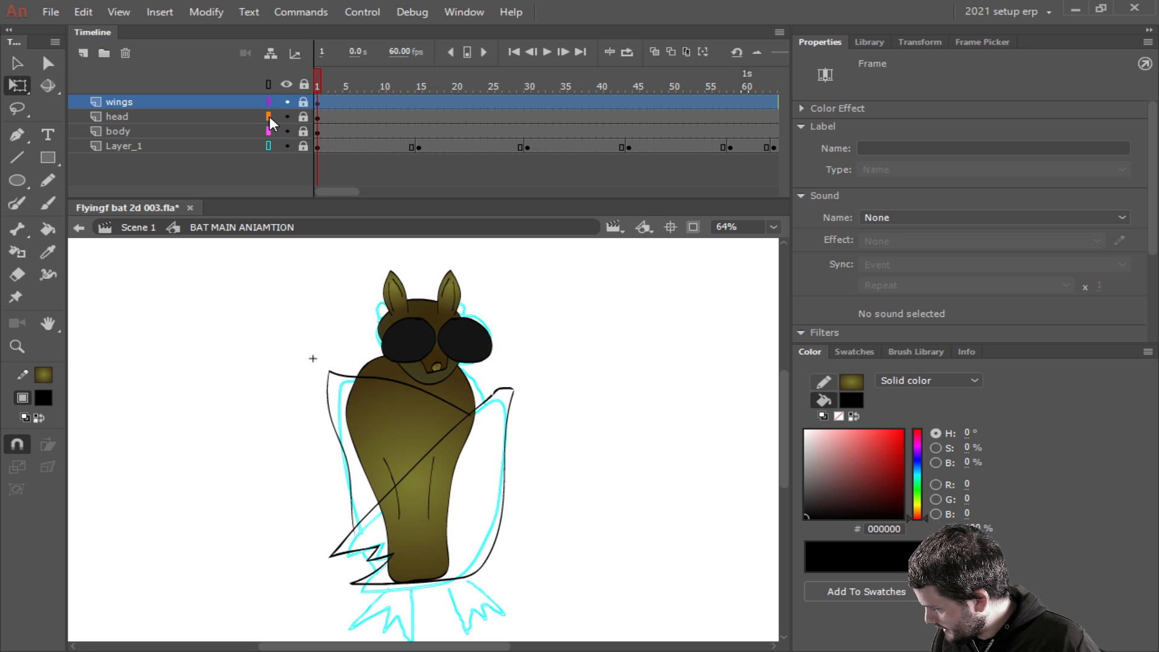
# Hide the head and body layers so only the wings and rough sketch show, and save the file.
pyautogui.click(288, 116)
pyautogui.click(286, 130)
pyautogui.hotkey('ctrl', 's')
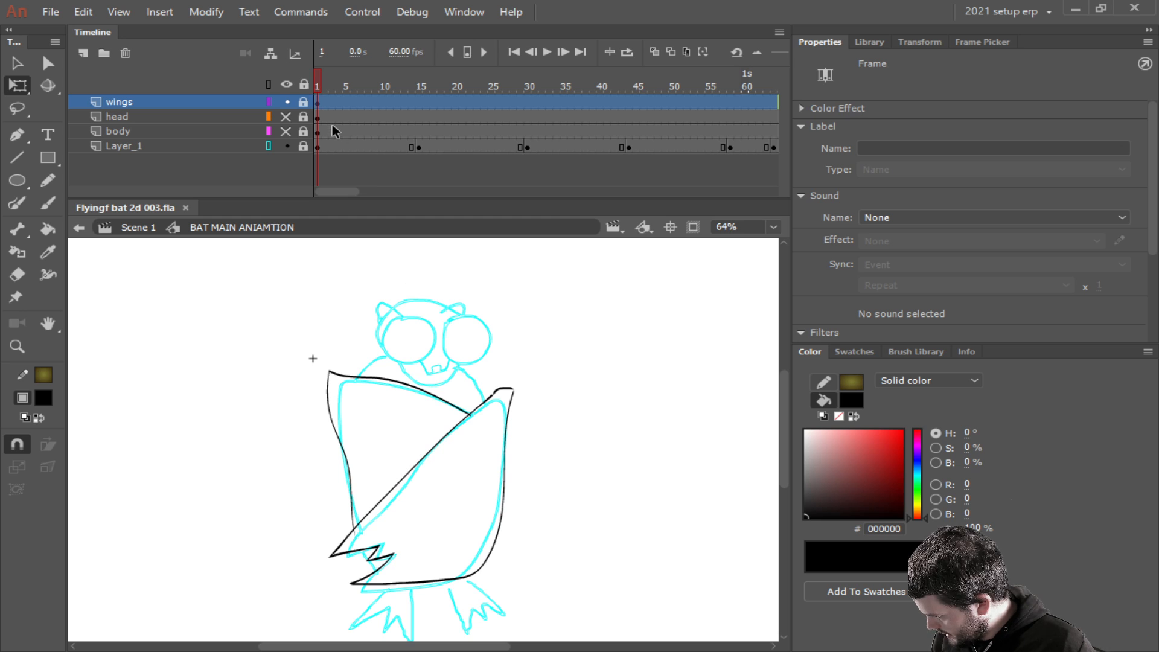
pyautogui.click(286, 131)
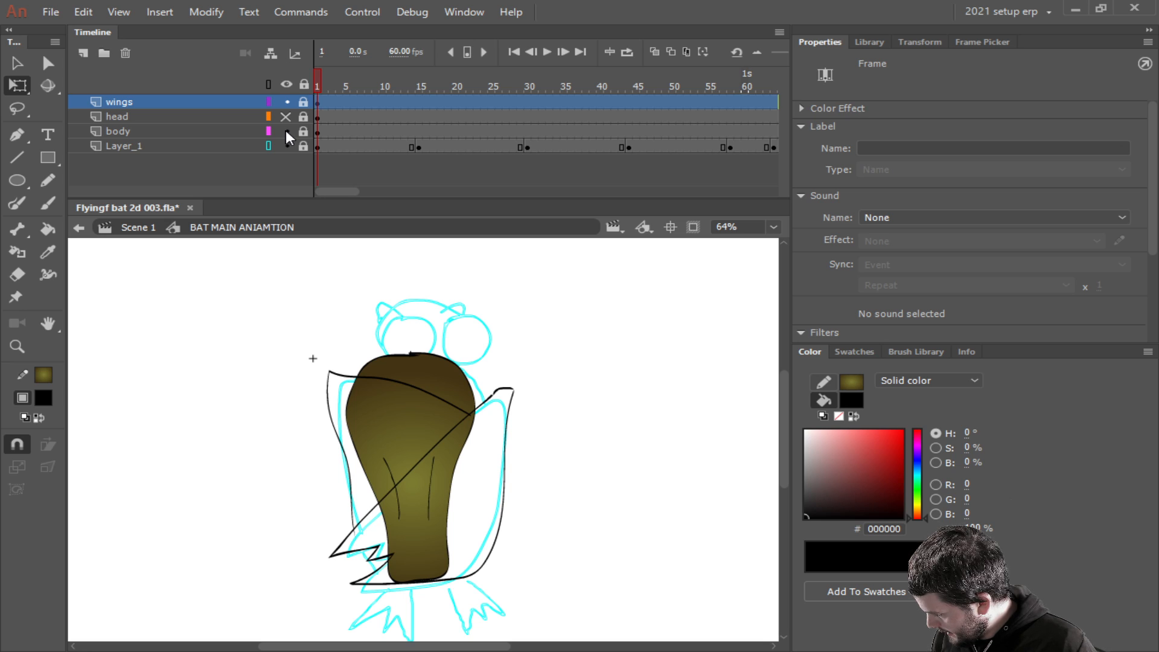
pyautogui.click(286, 130)
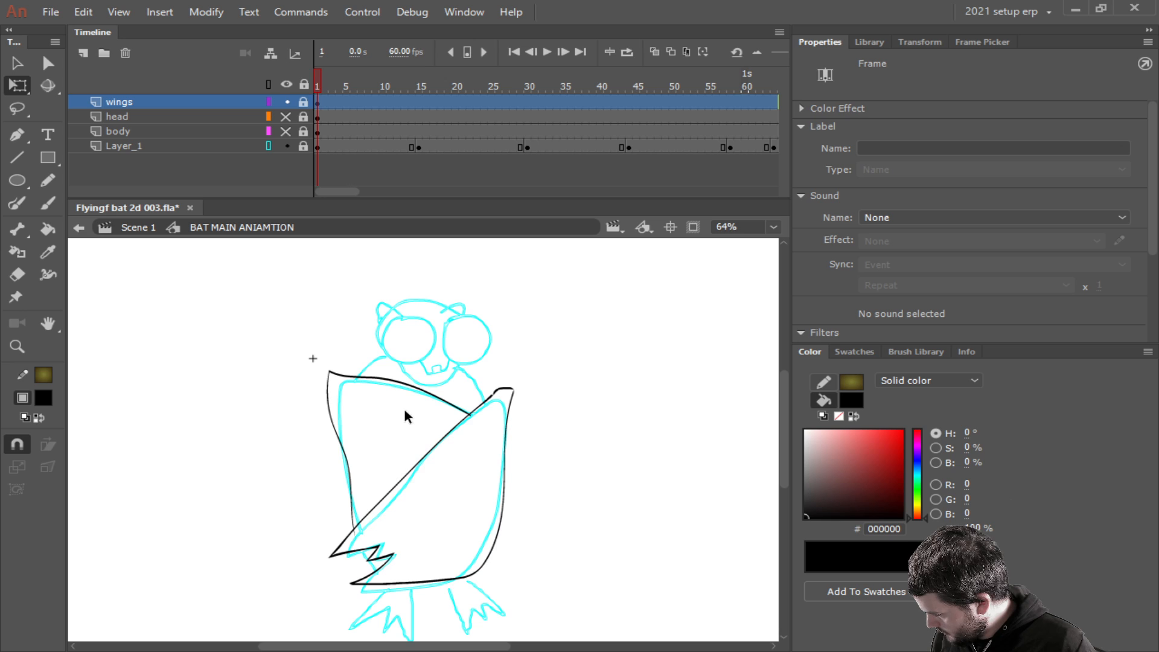
pyautogui.scroll(1, 403, 407)
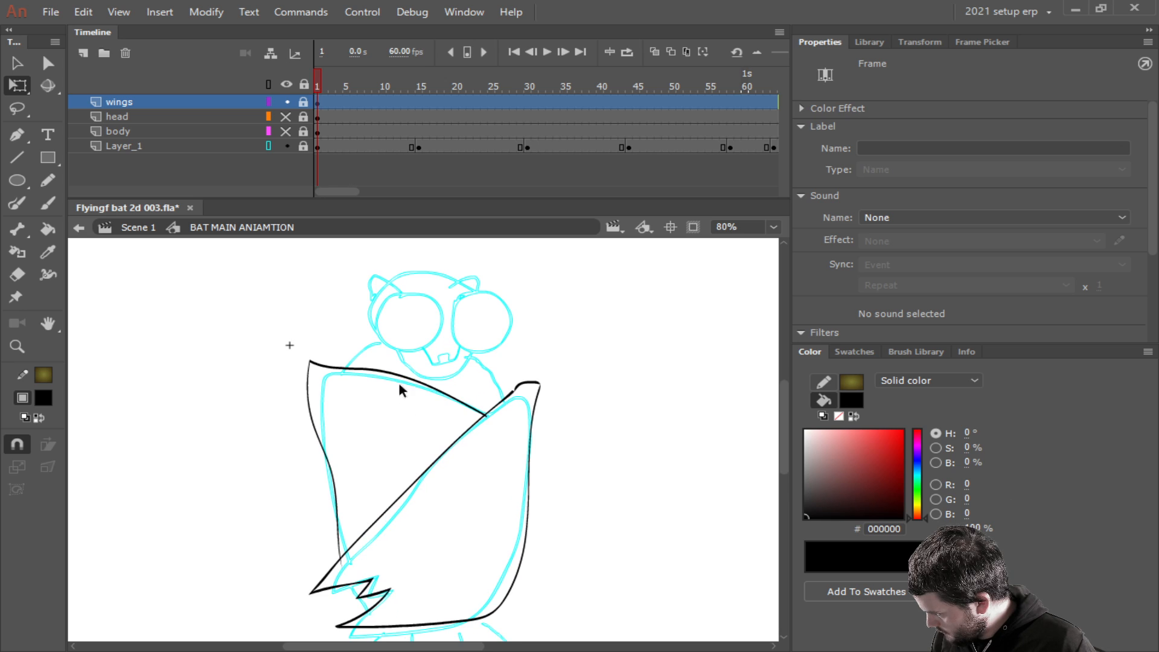
# Go to frame 15 and add a new layer above the wings layer.
pyautogui.click(418, 99)
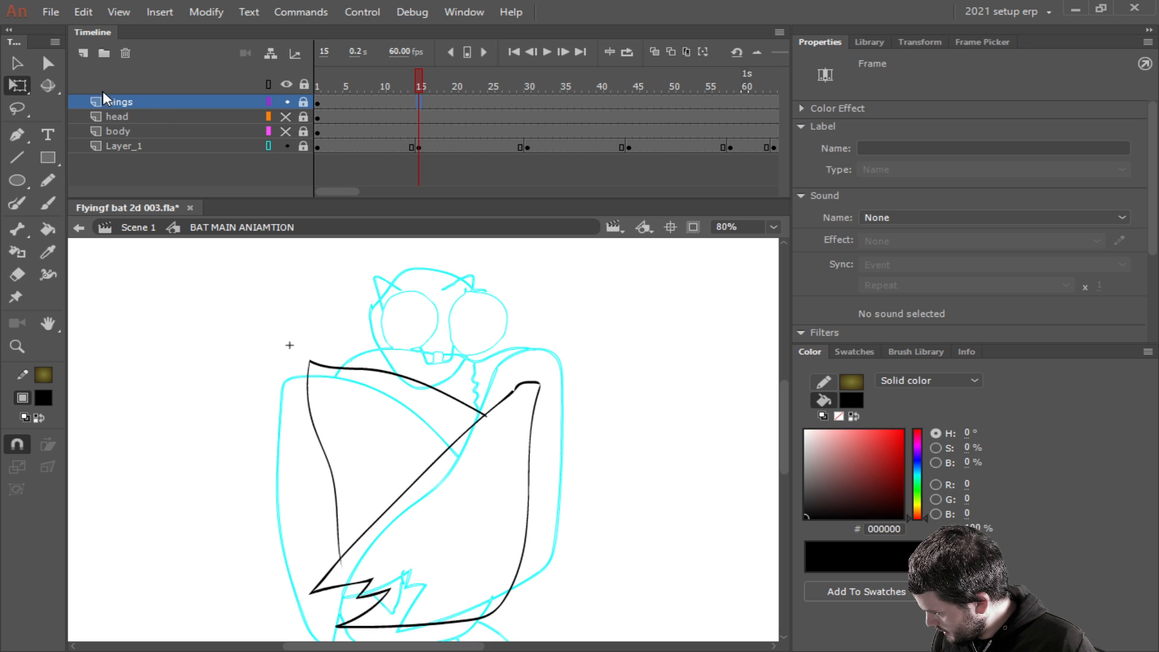
pyautogui.click(84, 53)
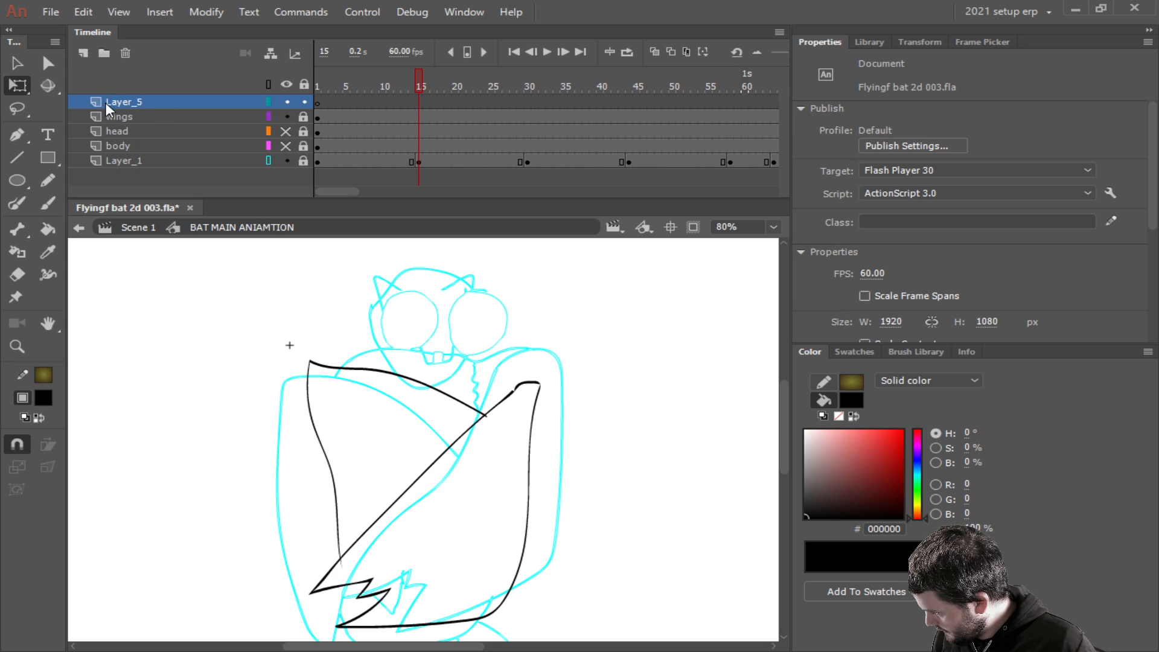
pyautogui.scroll(-3, 438, 506)
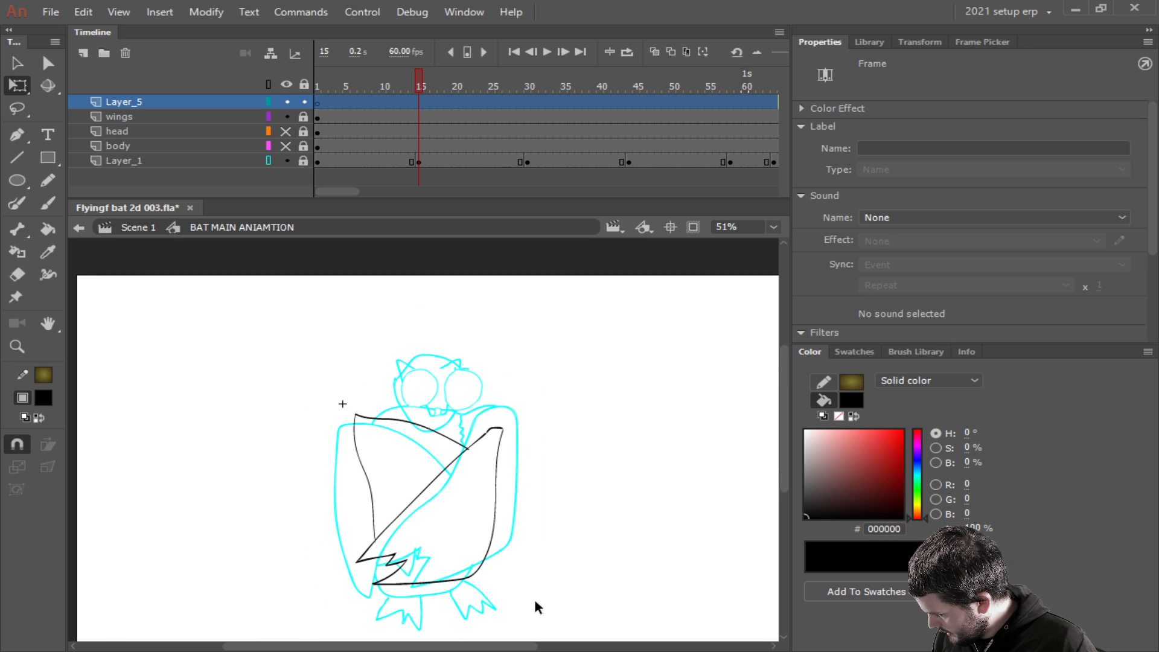
# Show the body layer and brush a small black foot outline with pointed toes at the lower end of the body.
pyautogui.click(47, 203)
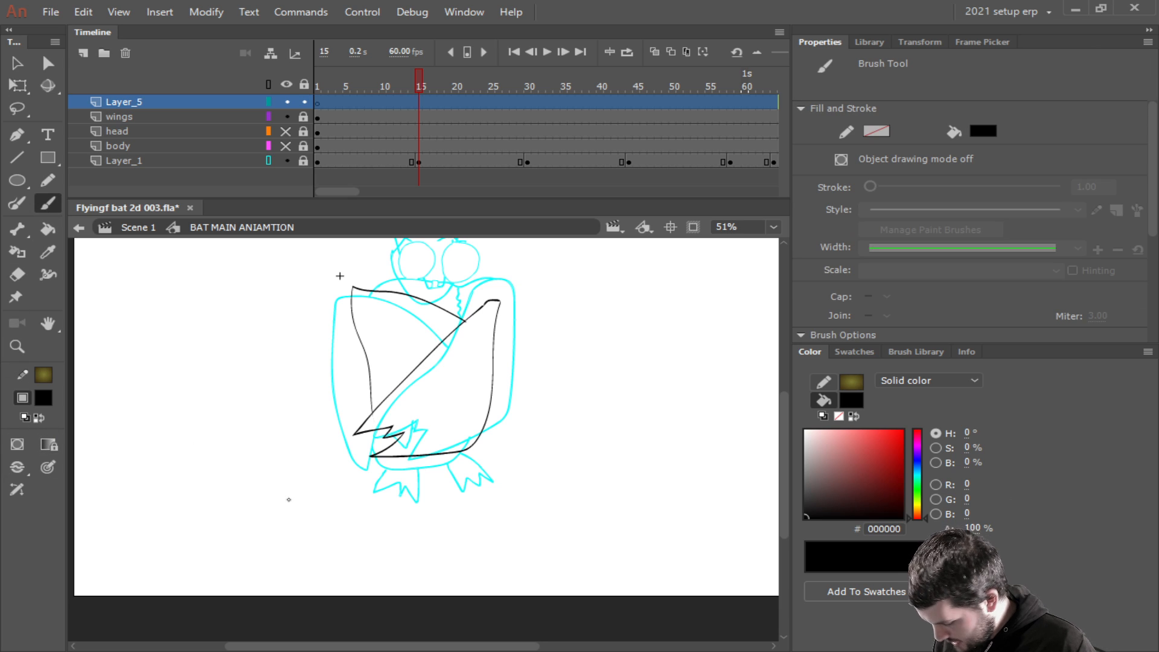
pyautogui.scroll(3, 295, 498)
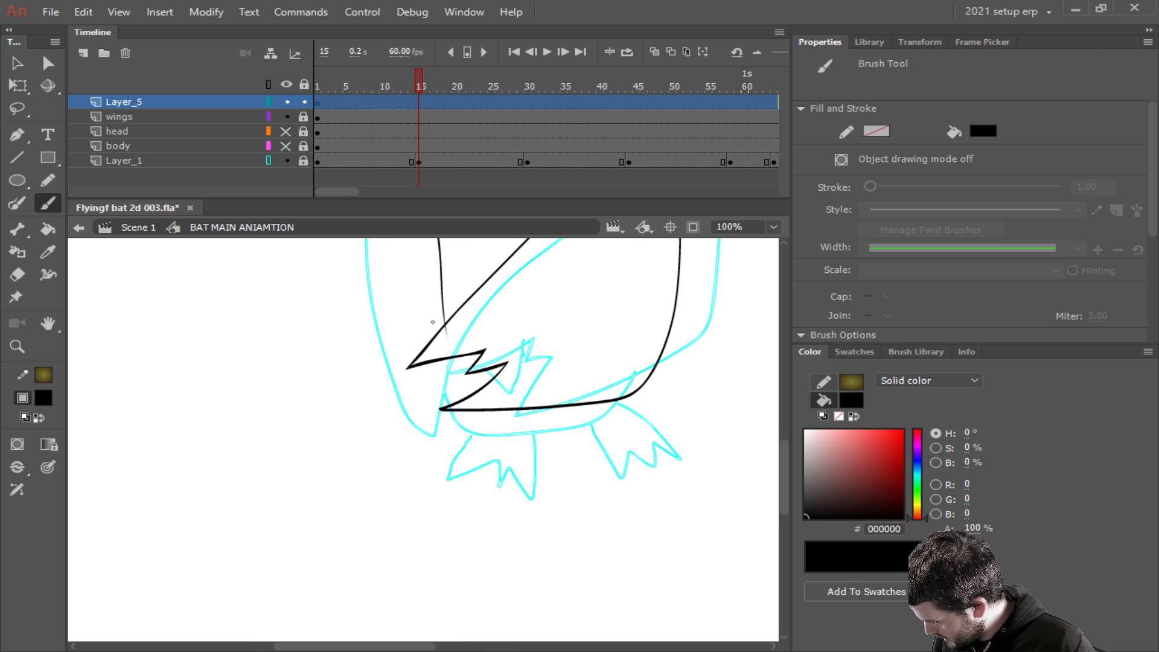
pyautogui.click(285, 142)
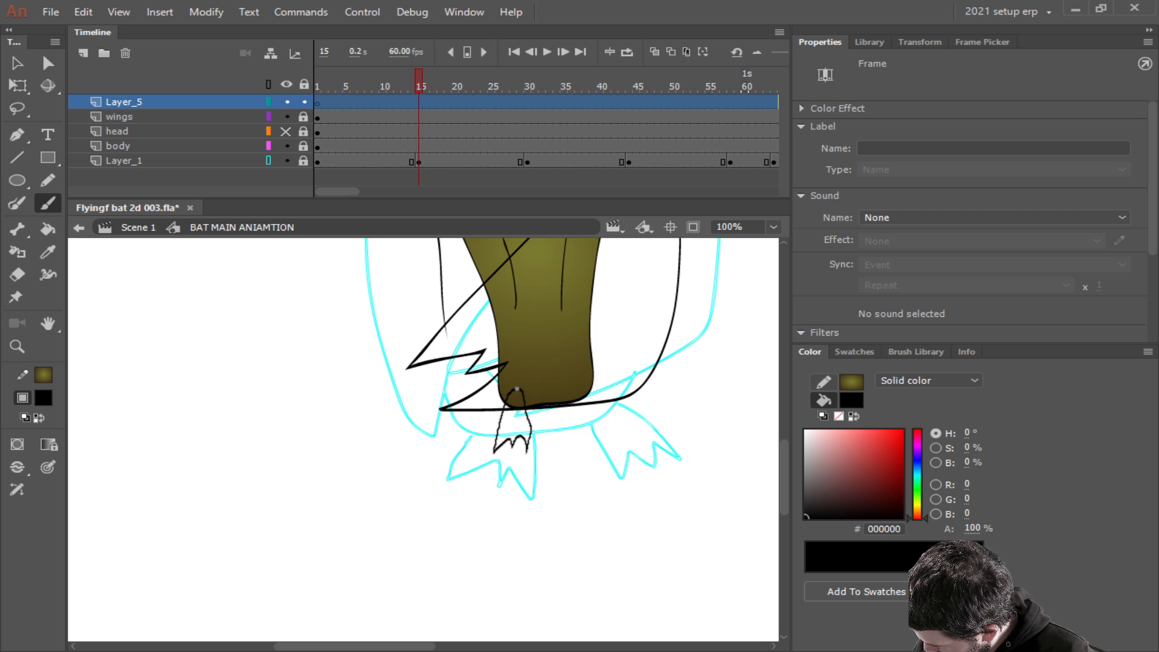
pyautogui.moveTo(517, 389); pyautogui.dragTo(514, 391)
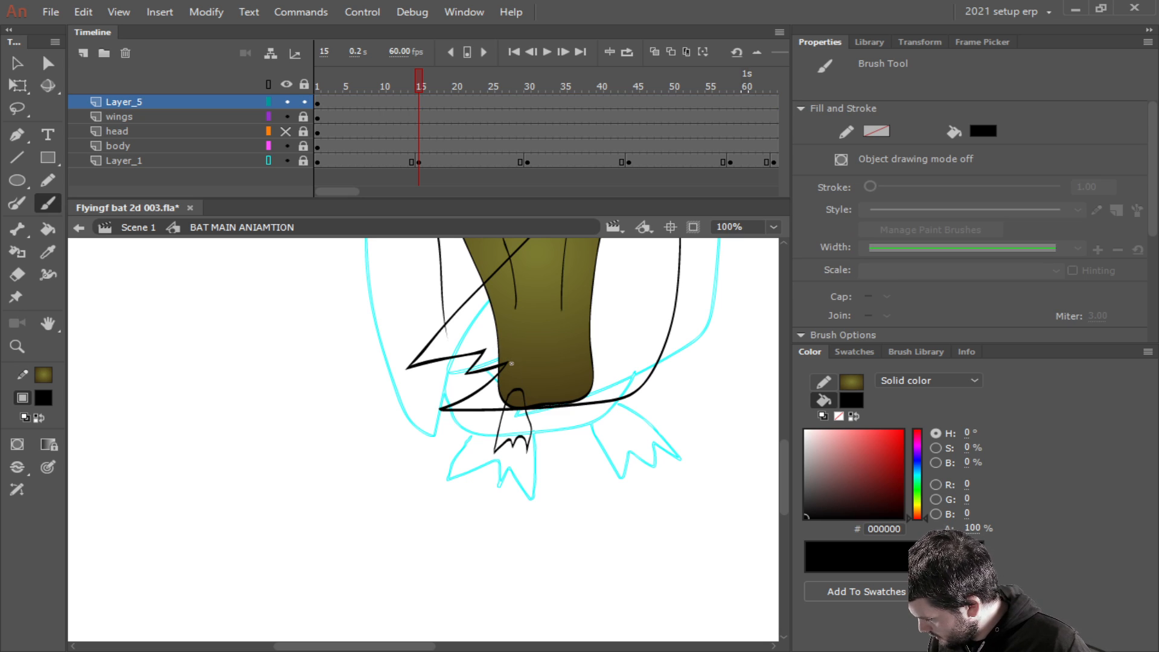
# Fill the foot with a radial gradient of black and dark grey 383838, keeping the darkest part at its upper end.
pyautogui.click(853, 417)
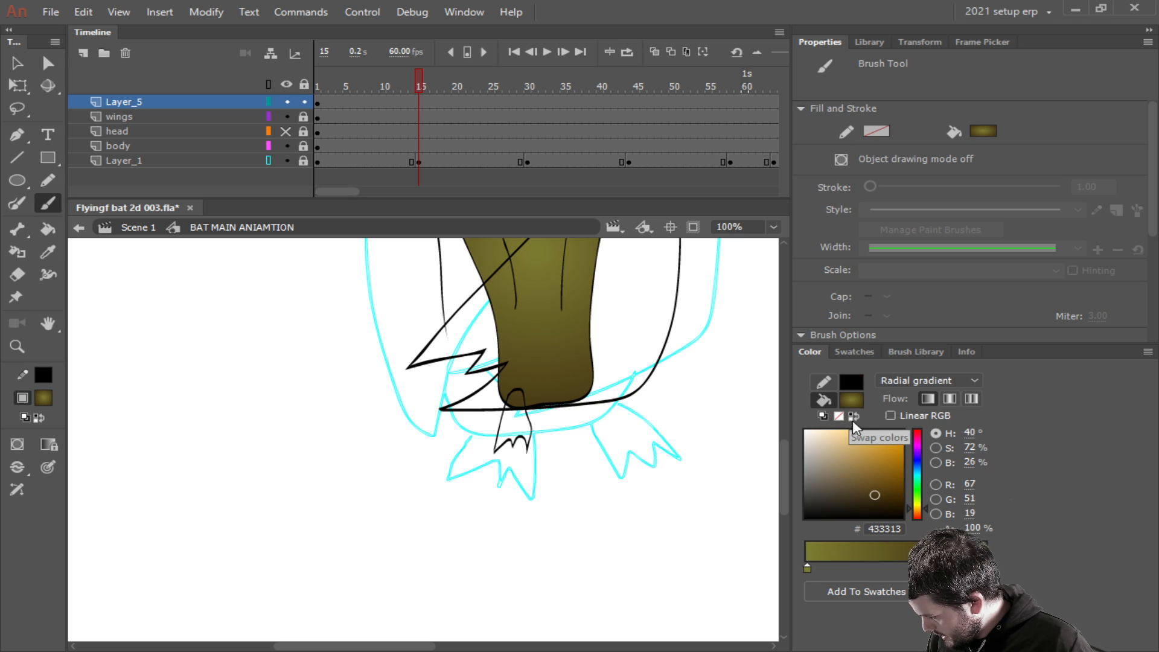
pyautogui.moveTo(891, 506); pyautogui.dragTo(795, 499)
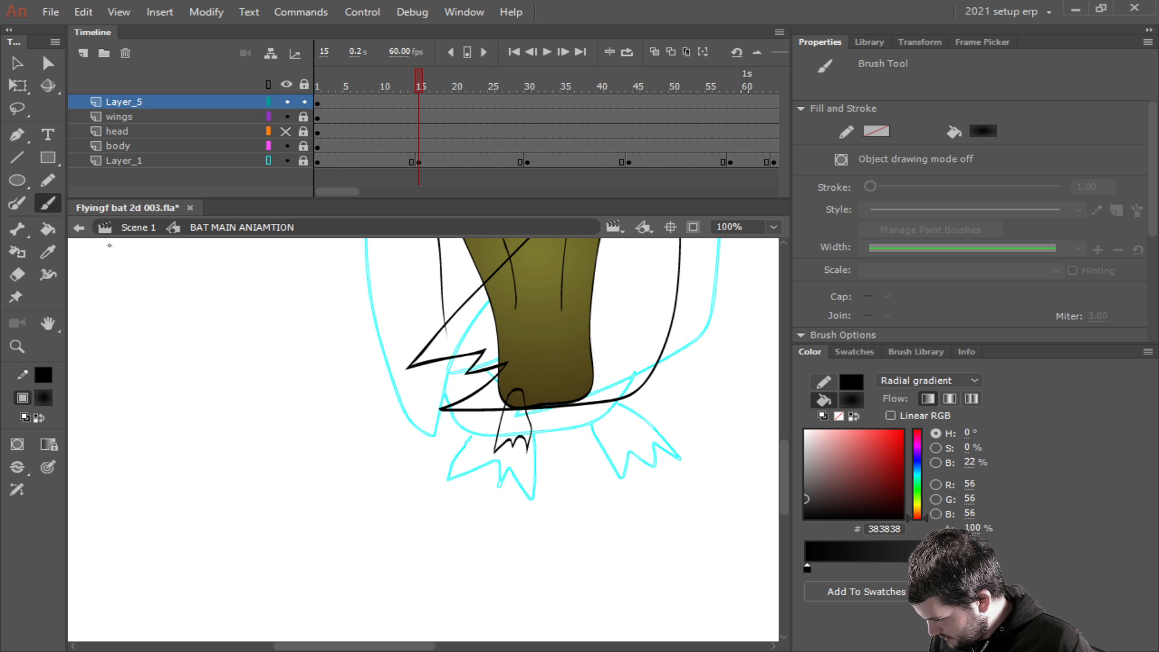
pyautogui.click(47, 229)
pyautogui.click(514, 431)
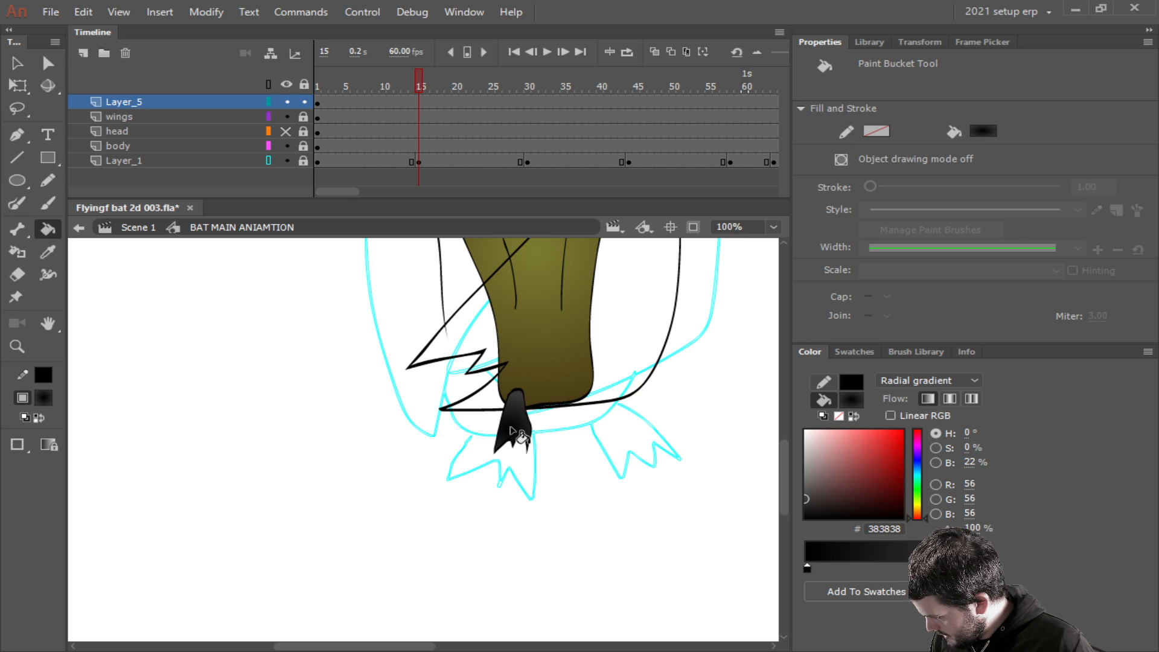
pyautogui.click(517, 394)
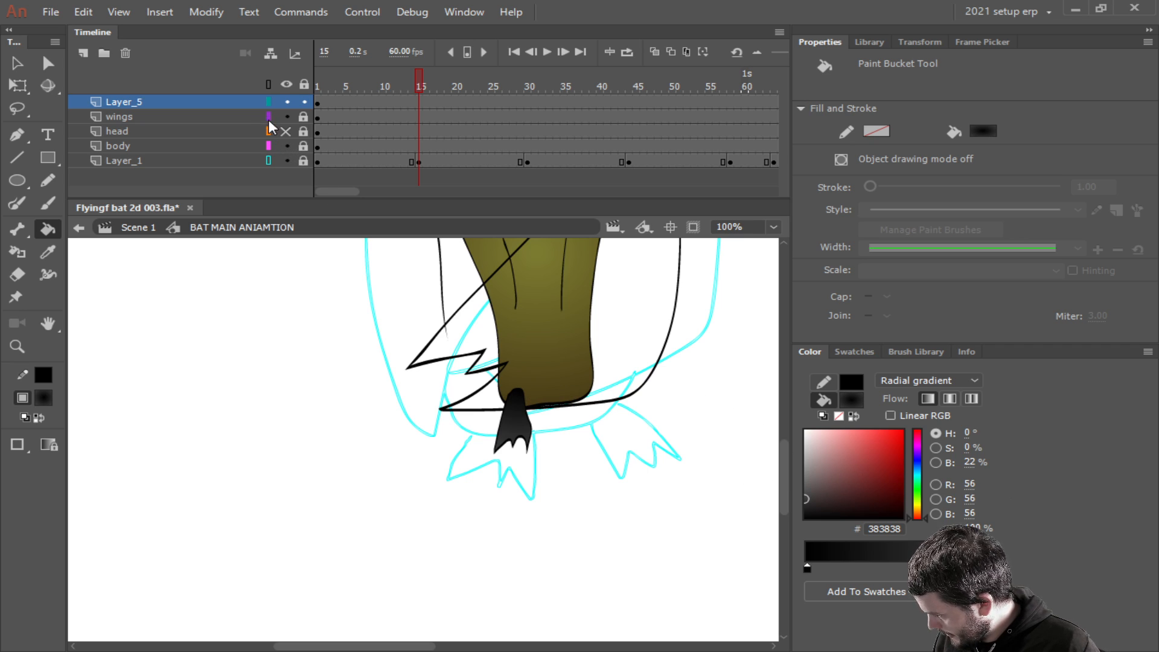
# Convert the foot artwork into a graphic symbol named bat foot.
pyautogui.click(184, 104)
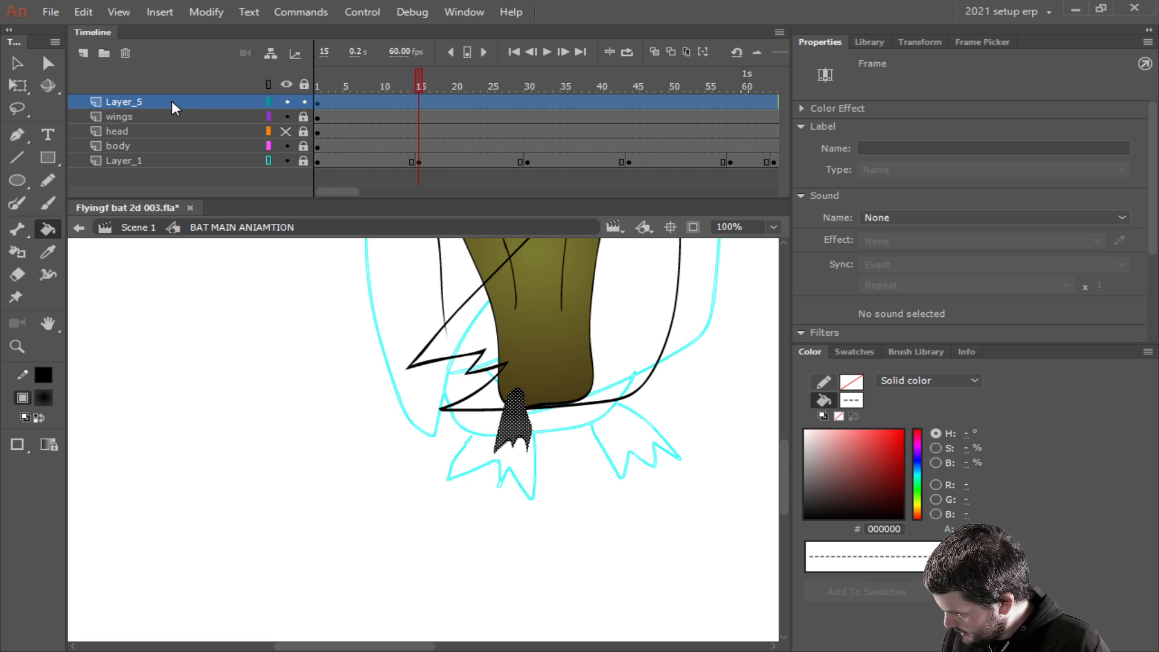
pyautogui.press('F8')
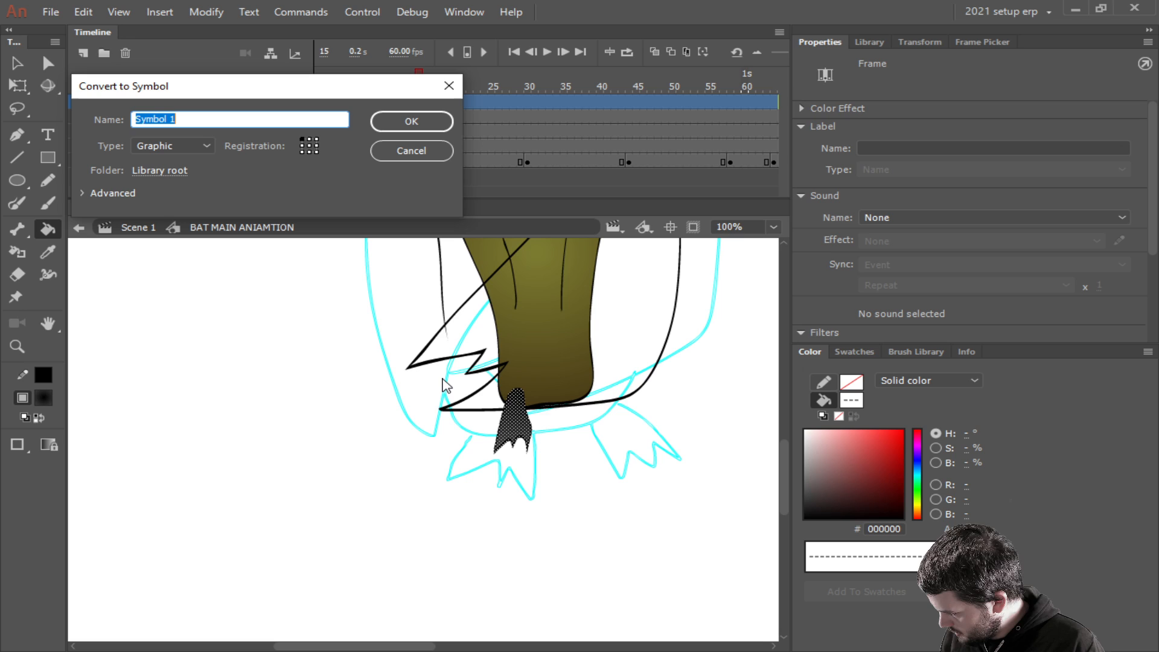
pyautogui.write('f ')
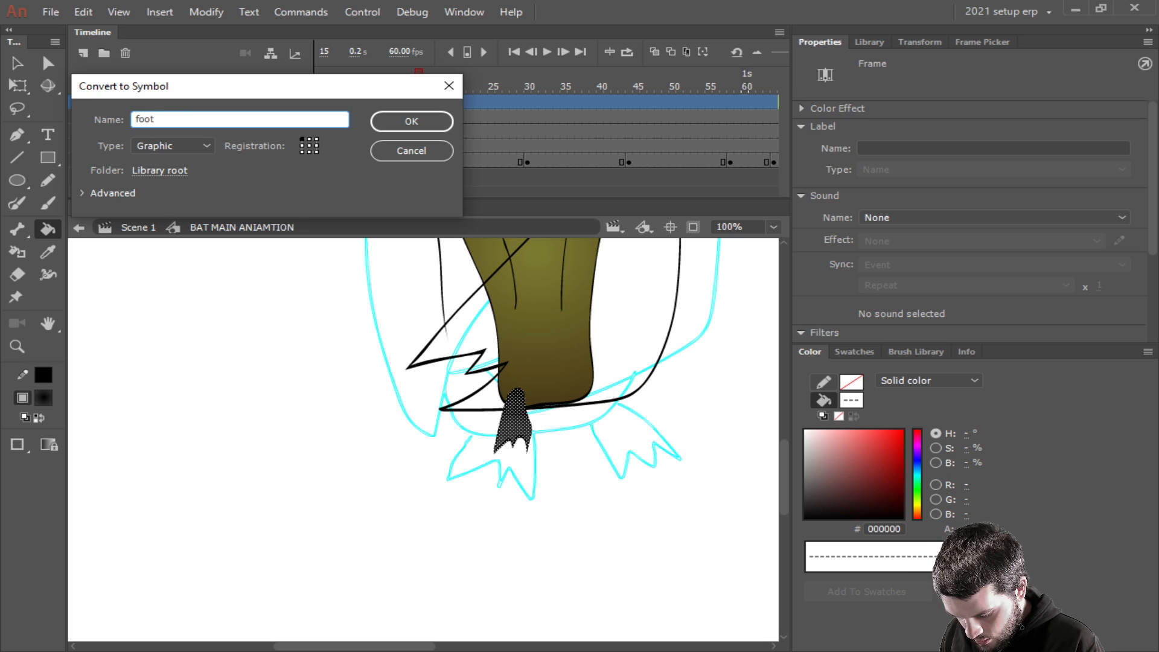
pyautogui.write('bat')
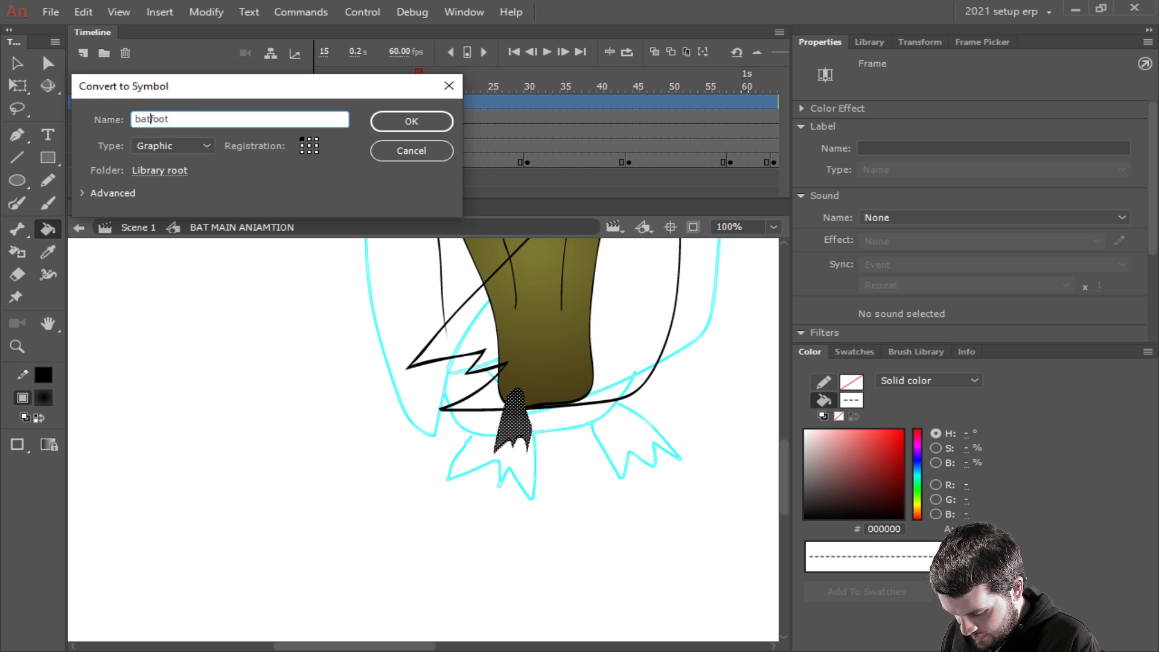
pyautogui.press('Return')
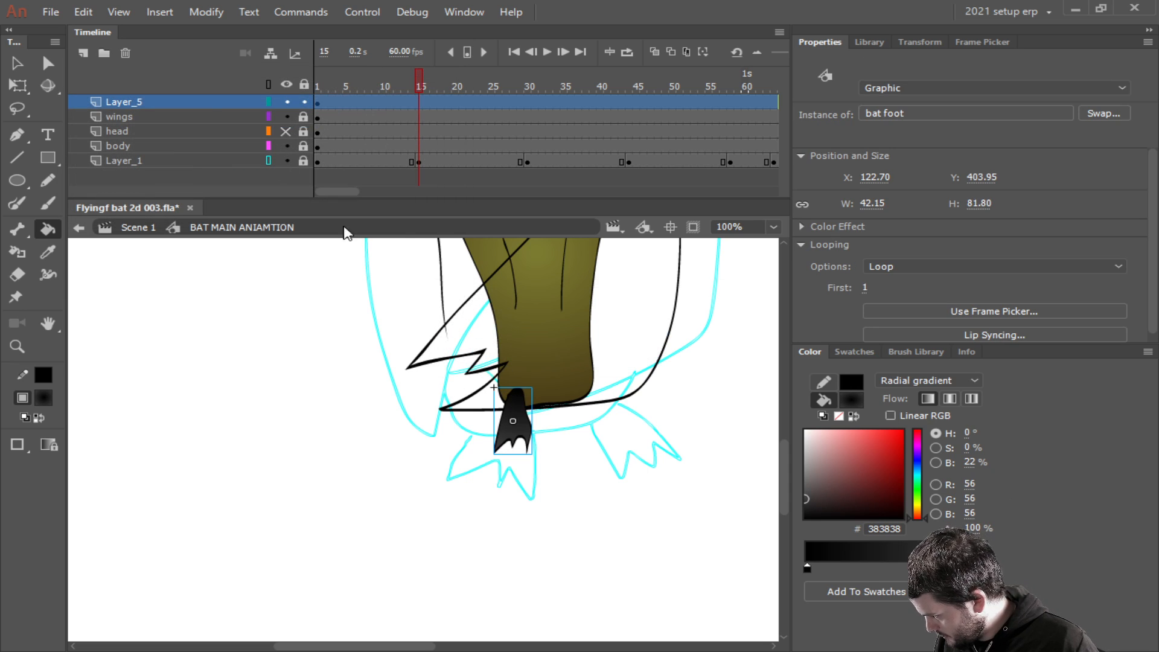
# Move the bat foot's transformation point to its upper end with Free Transform, and save the file.
pyautogui.click(17, 85)
pyautogui.moveTo(516, 428); pyautogui.dragTo(503, 386)
pyautogui.scroll(5, 513, 391)
pyautogui.scroll(-4, 515, 507)
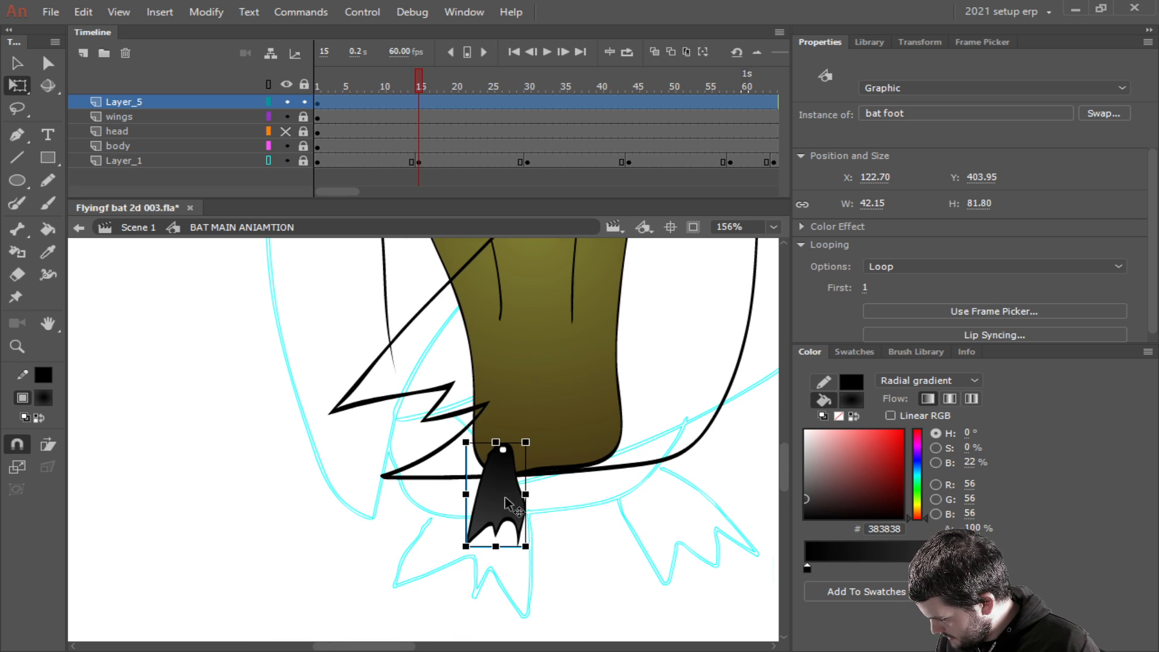
pyautogui.moveTo(565, 565); pyautogui.dragTo(550, 512)
pyautogui.hotkey('ctrl', 's')
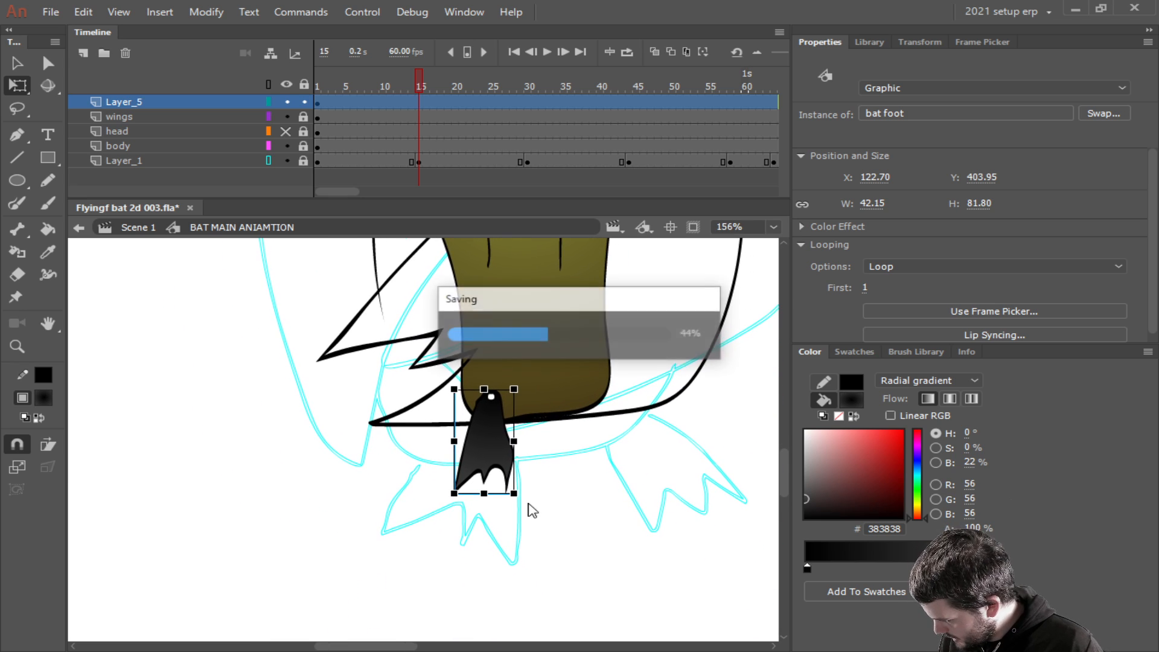
# Rename the new foot layer as foot1.
pyautogui.click(126, 100)
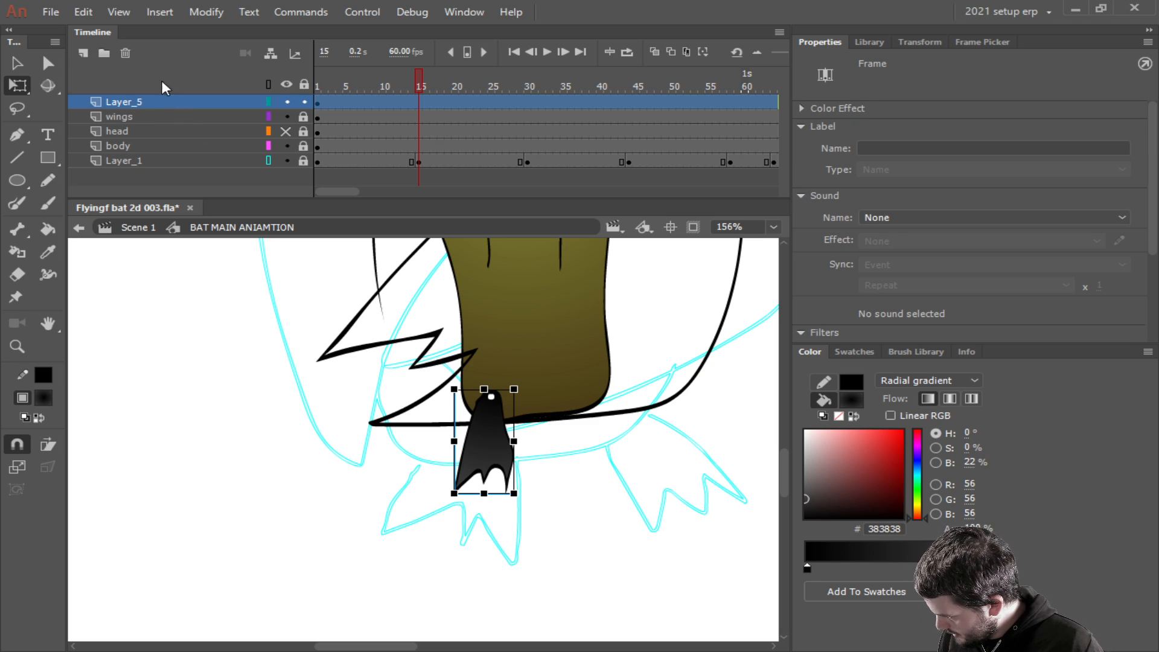
pyautogui.doubleClick(128, 102)
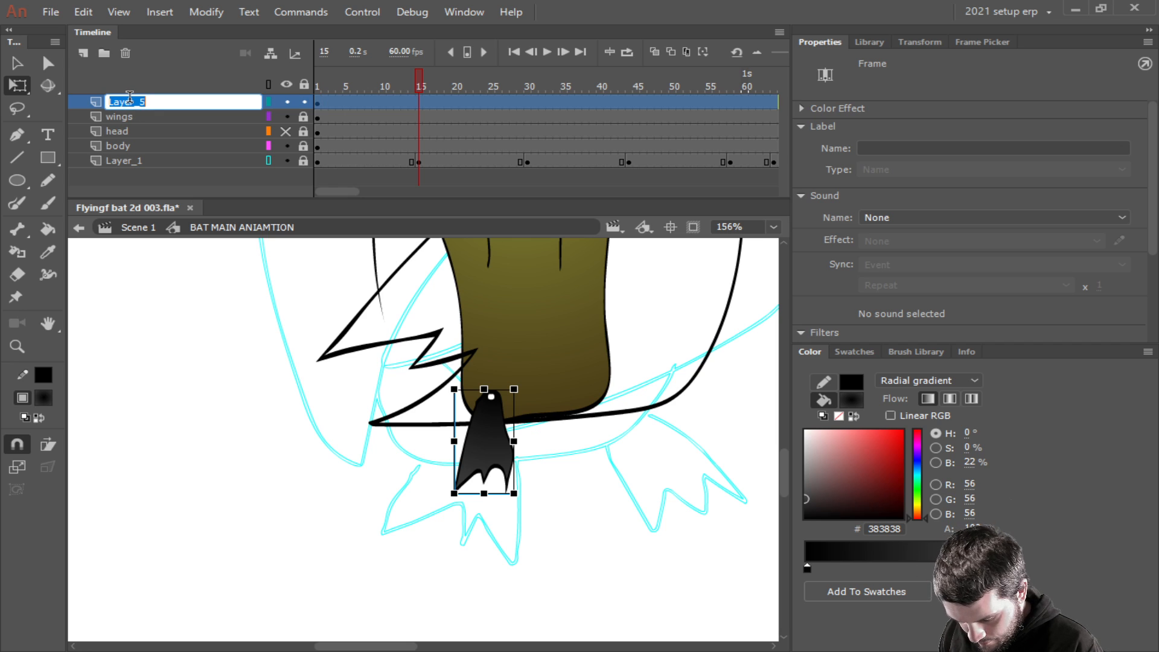
pyautogui.write('foot')
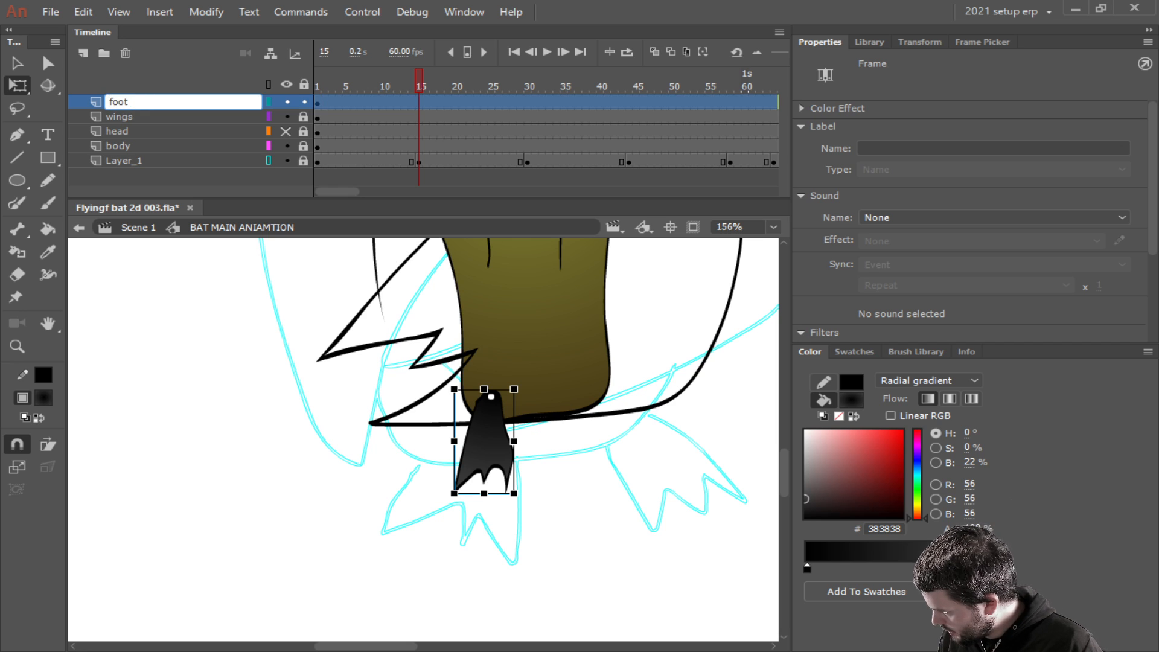
pyautogui.press('Return')
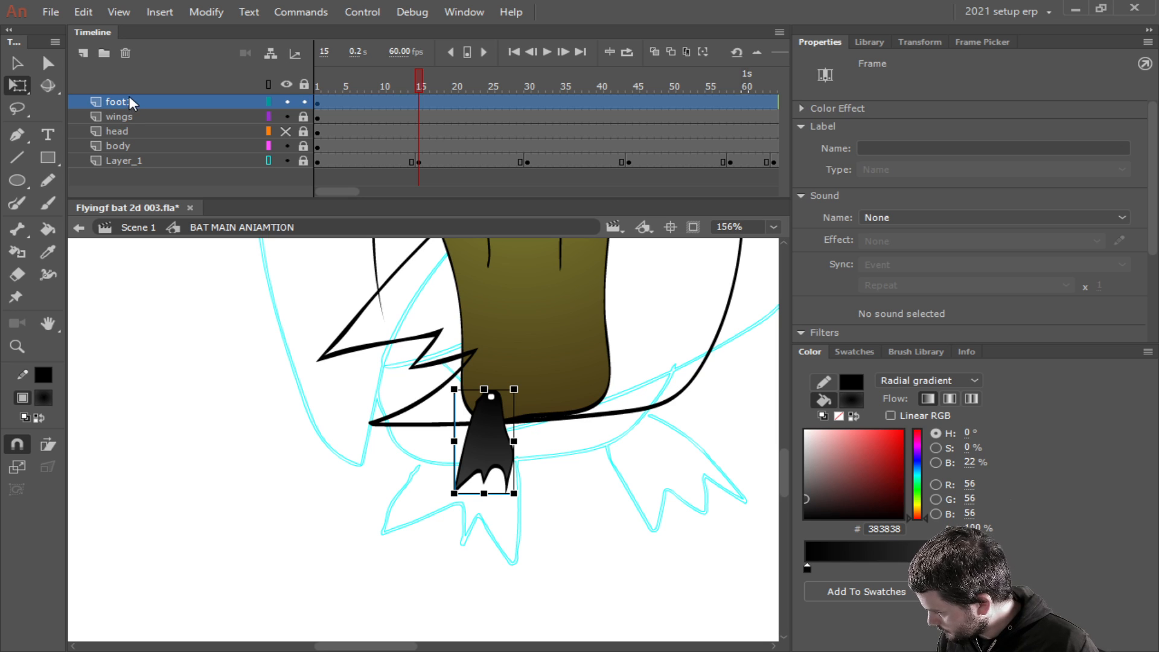
# Duplicate the foot1 layer with its foot artwork above the original.
pyautogui.rightClick(161, 103)
pyautogui.click(234, 247)
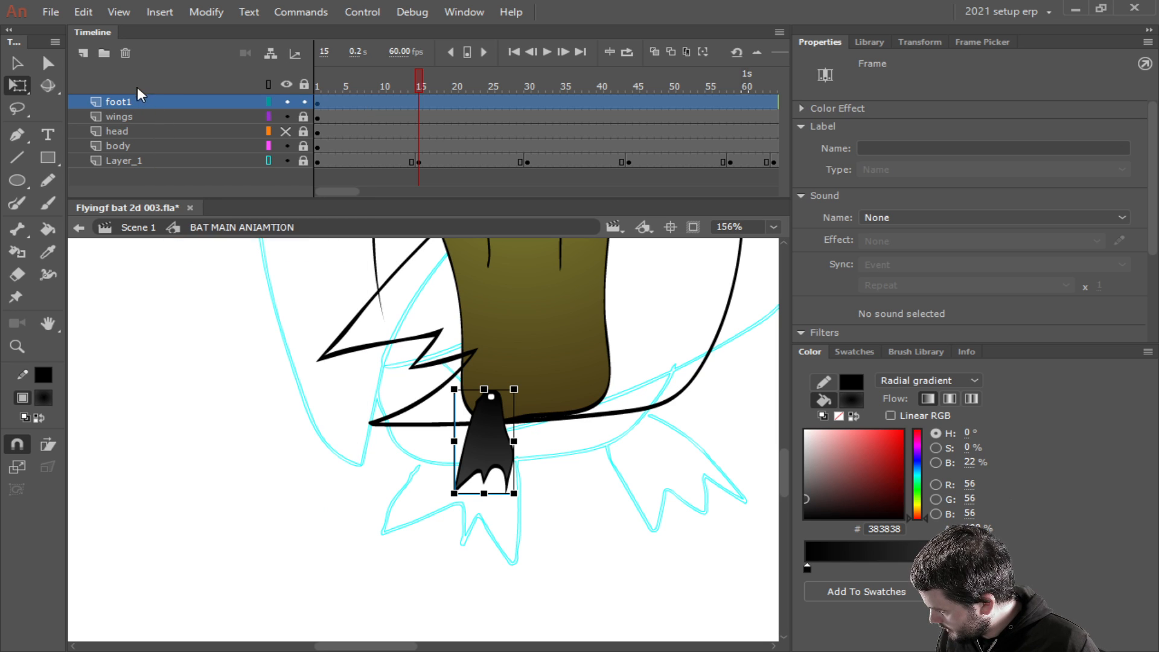
pyautogui.rightClick(142, 104)
pyautogui.click(191, 271)
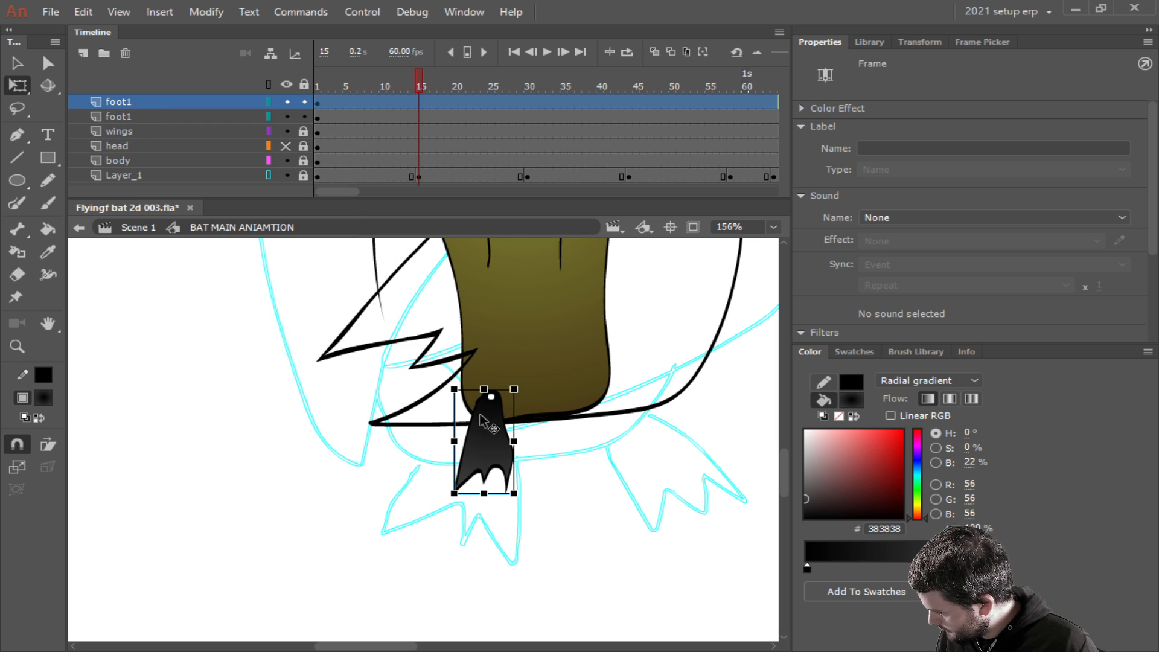
# Move the duplicated bat foot to the other side of the body's base and flip it horizontally.
pyautogui.moveTo(488, 425); pyautogui.dragTo(568, 425)
pyautogui.rightClick(568, 425)
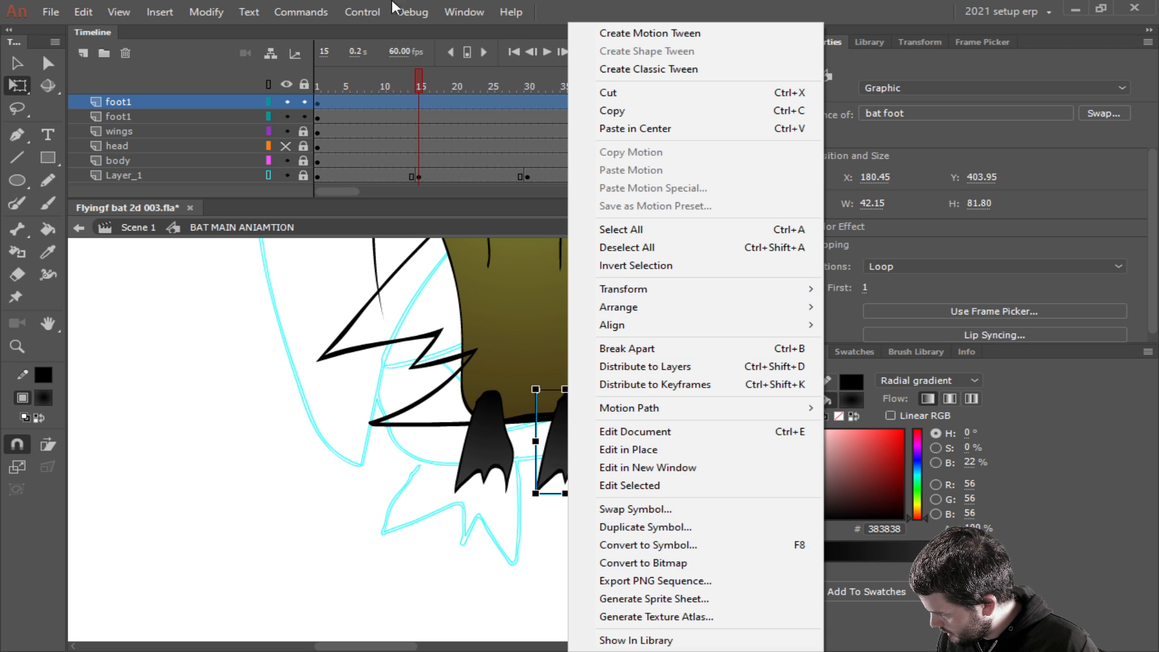
pyautogui.click(216, 13)
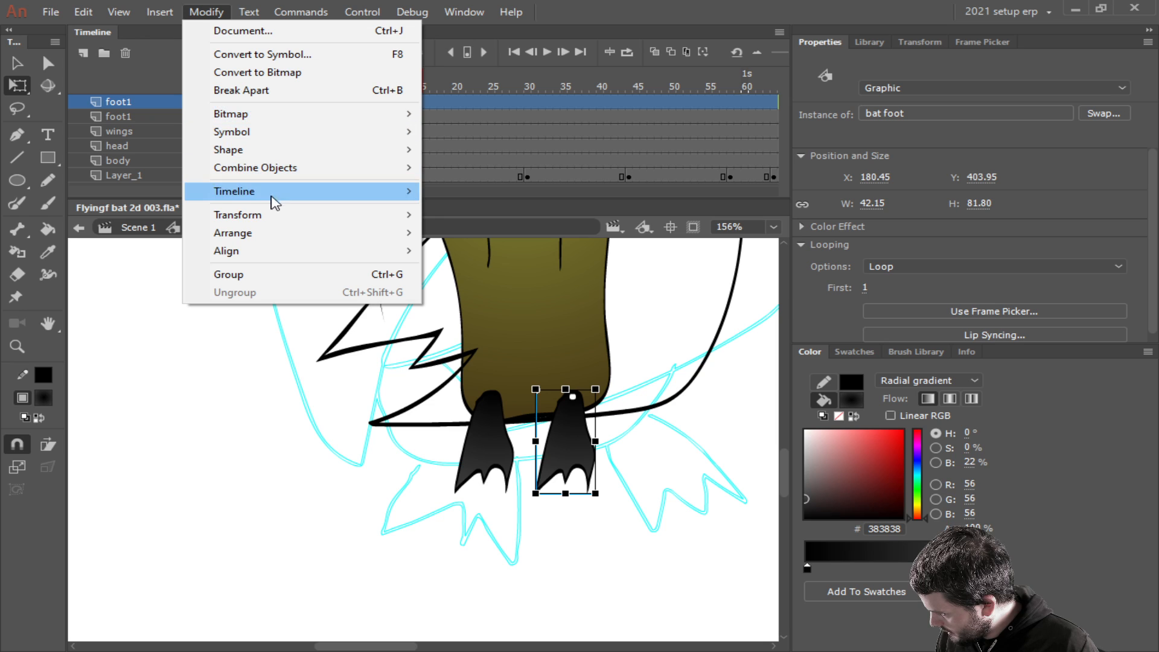
pyautogui.moveTo(388, 214)
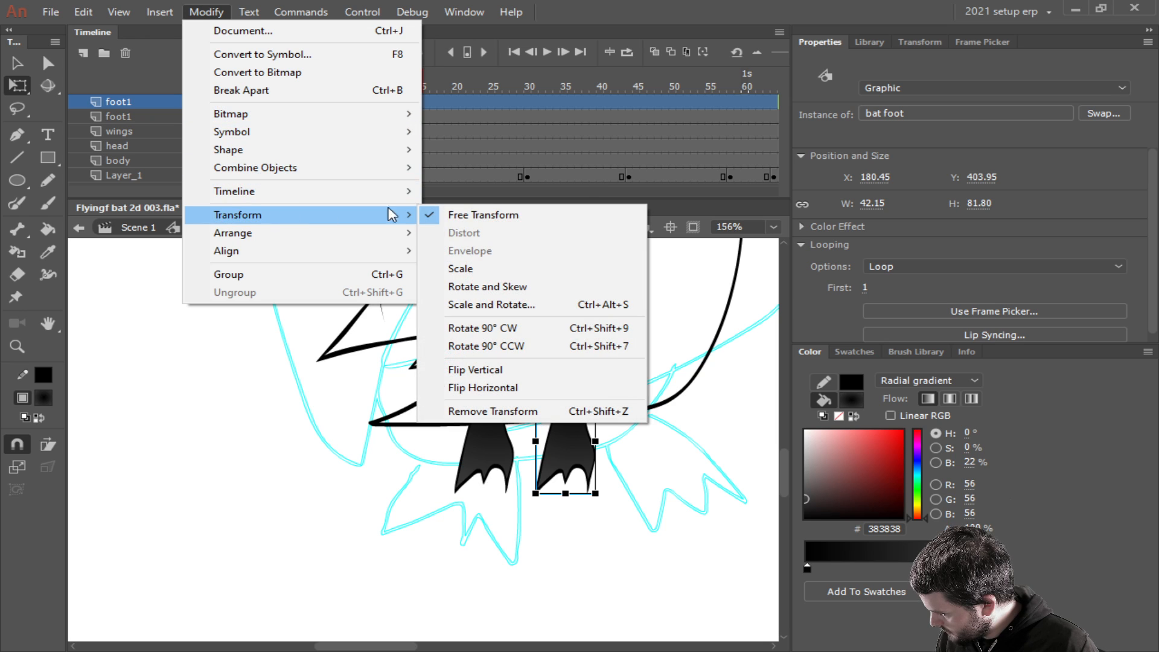
pyautogui.click(483, 387)
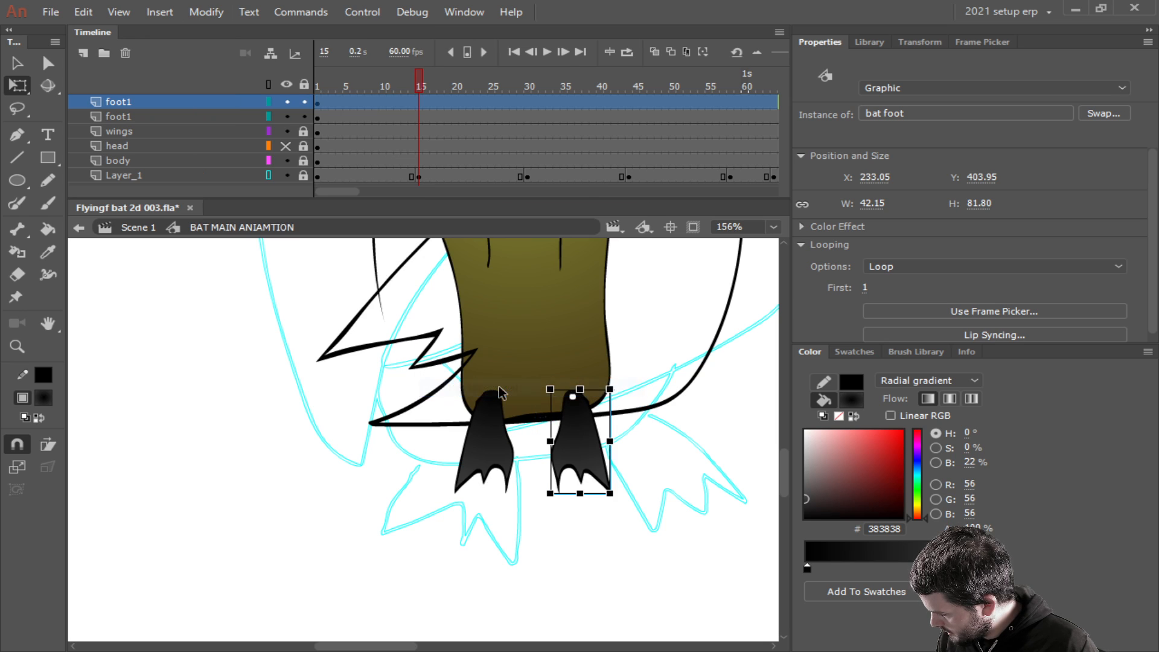
pyautogui.click(566, 596)
# Move both foot1 layers below the body layer so the feet sit behind the body.
pyautogui.keyDown('shift'); pyautogui.click(125, 116); pyautogui.keyUp('shift')
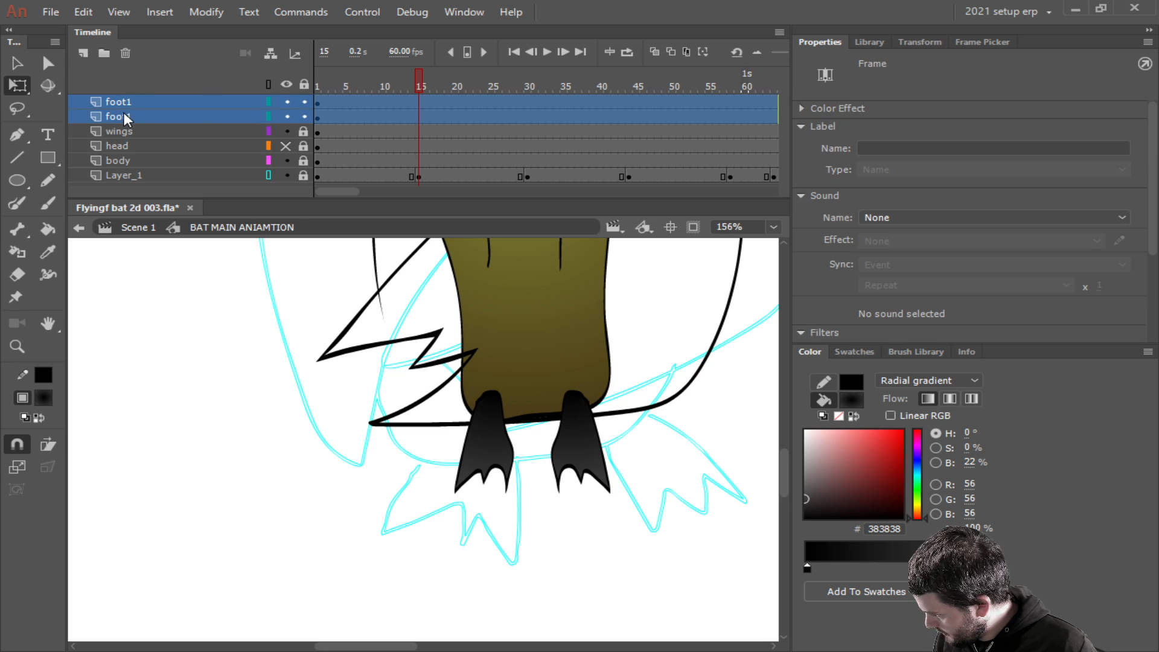
pyautogui.moveTo(125, 113); pyautogui.dragTo(140, 176)
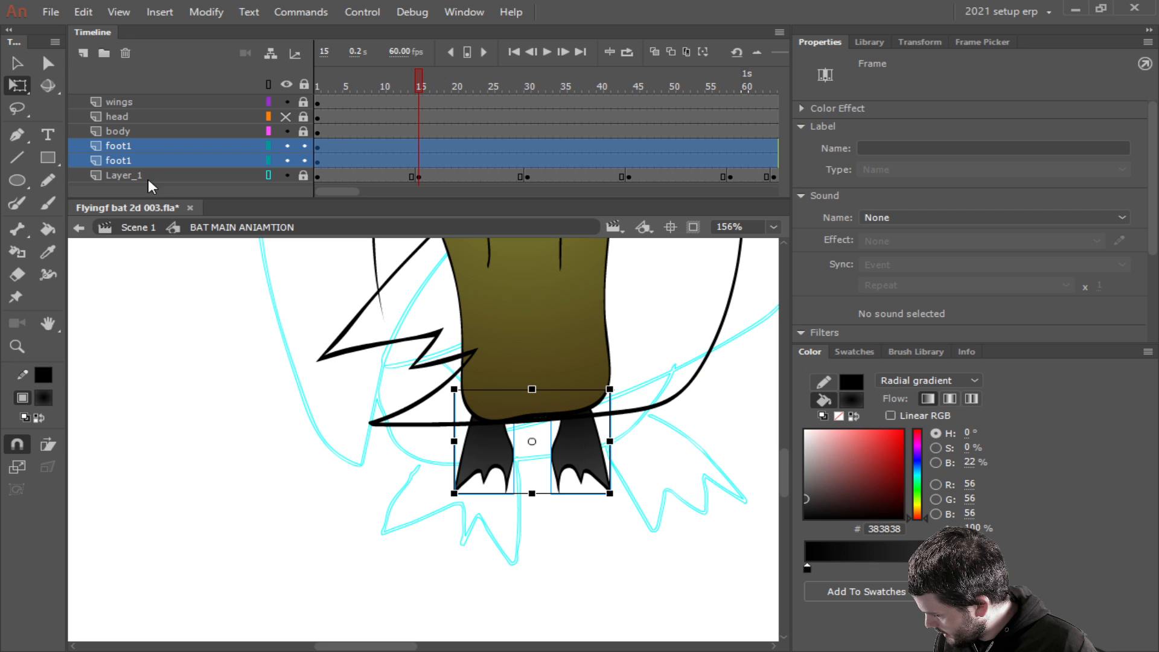
pyautogui.click(570, 616)
# Show the head briefly to check the assembled bat, and hide the head, body and both foot1 layers.
pyautogui.scroll(-5, 661, 491)
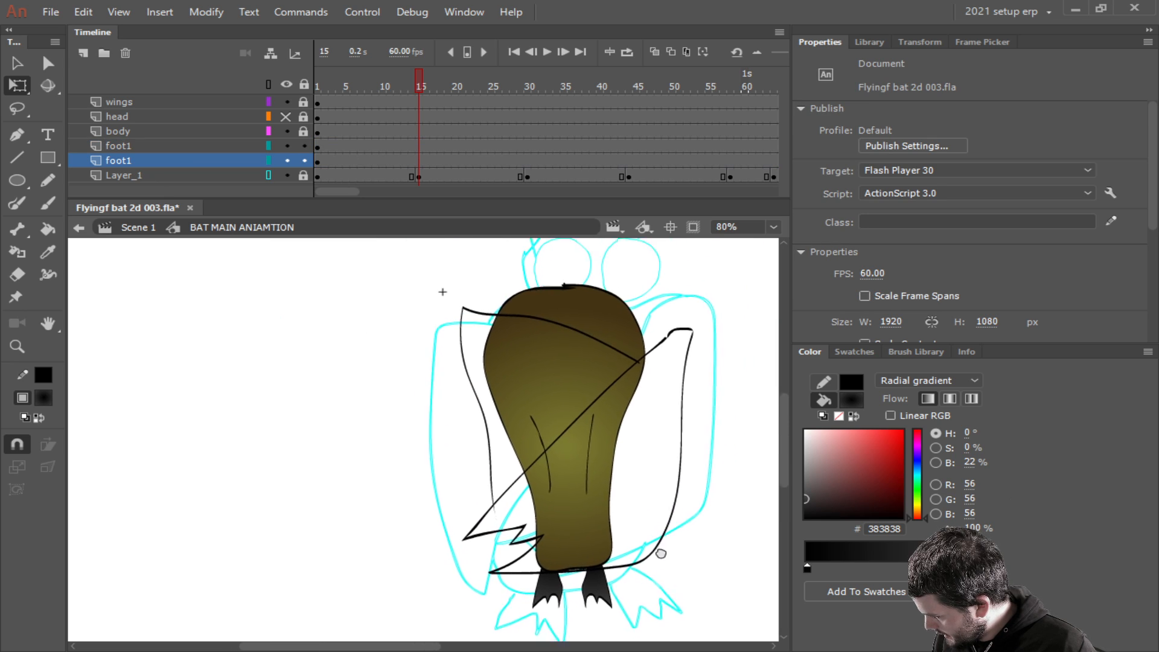
pyautogui.click(287, 115)
pyautogui.moveTo(699, 495)
pyautogui.mouseDown()
pyautogui.moveTo(683, 472)
pyautogui.moveTo(678, 493)
pyautogui.mouseUp()
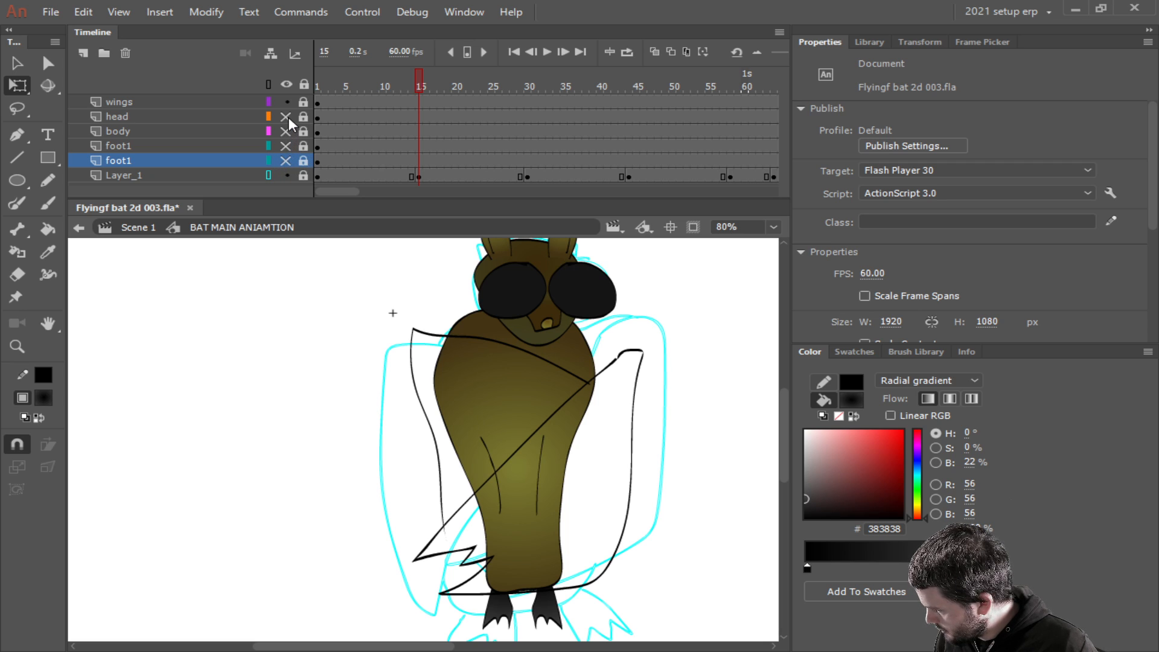
pyautogui.moveTo(289, 117); pyautogui.dragTo(288, 116)
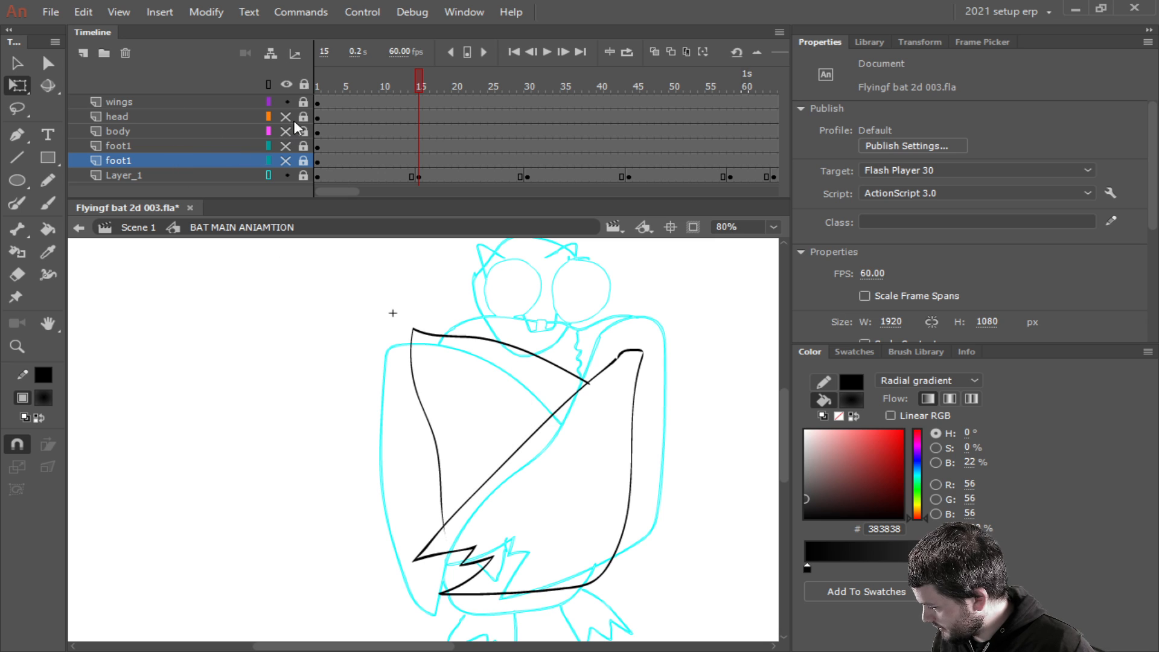
# Insert a keyframe at frame 15 of the wings layer, unlock the layer and delete the copied wing outlines.
pyautogui.rightClick(420, 101)
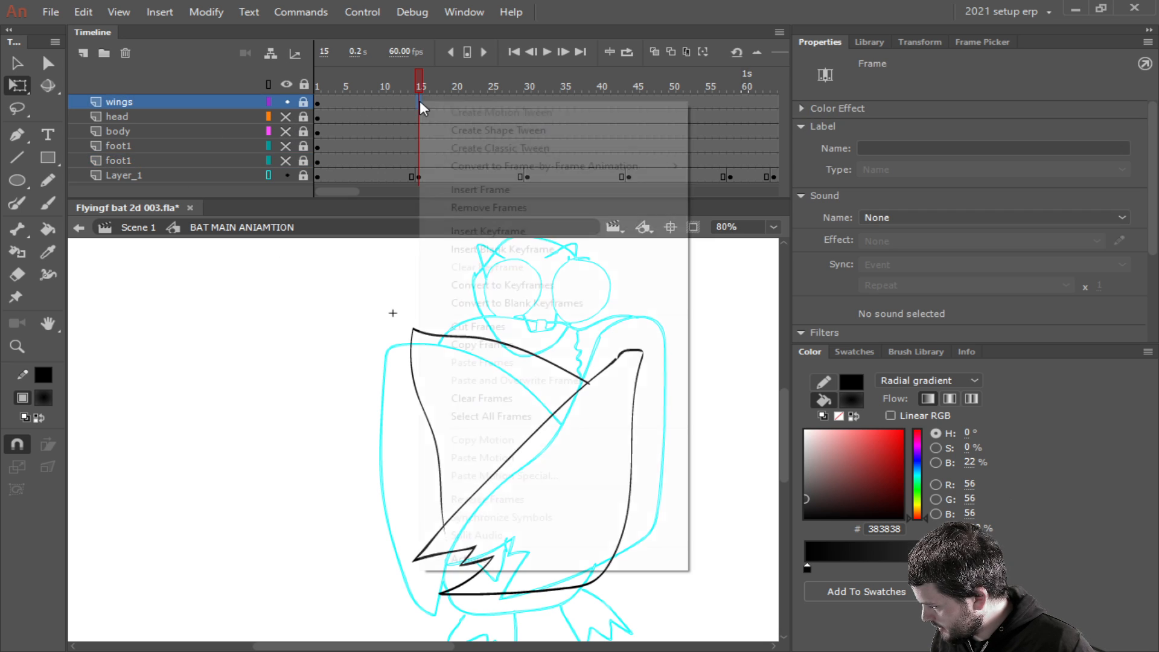
pyautogui.click(500, 231)
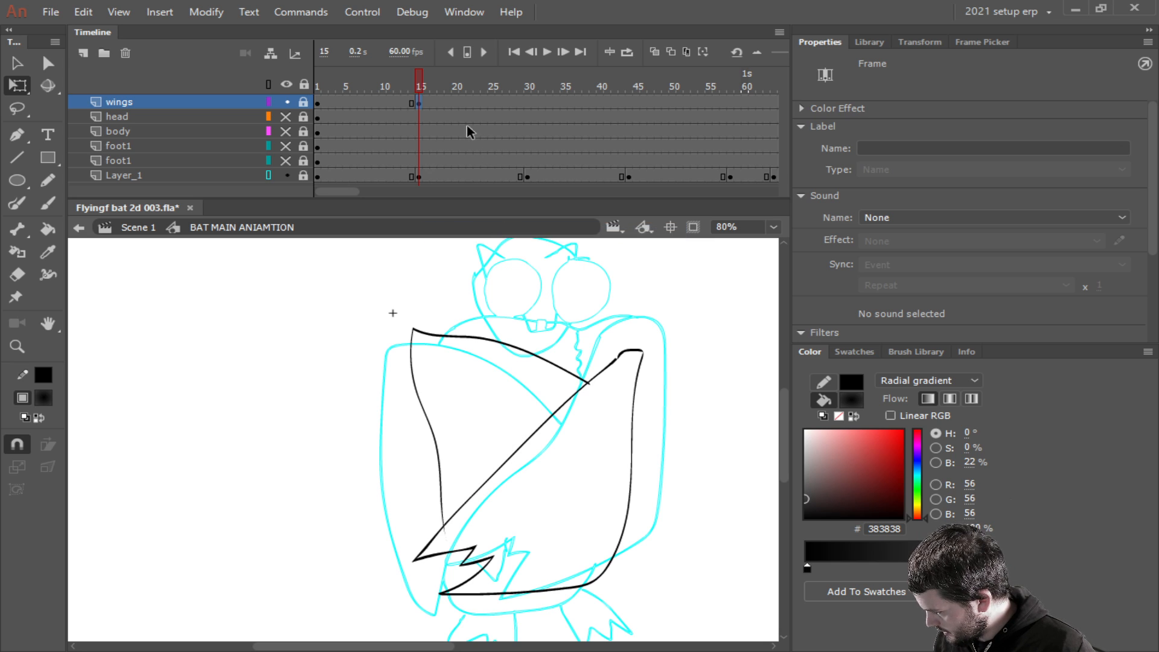
pyautogui.click(424, 104)
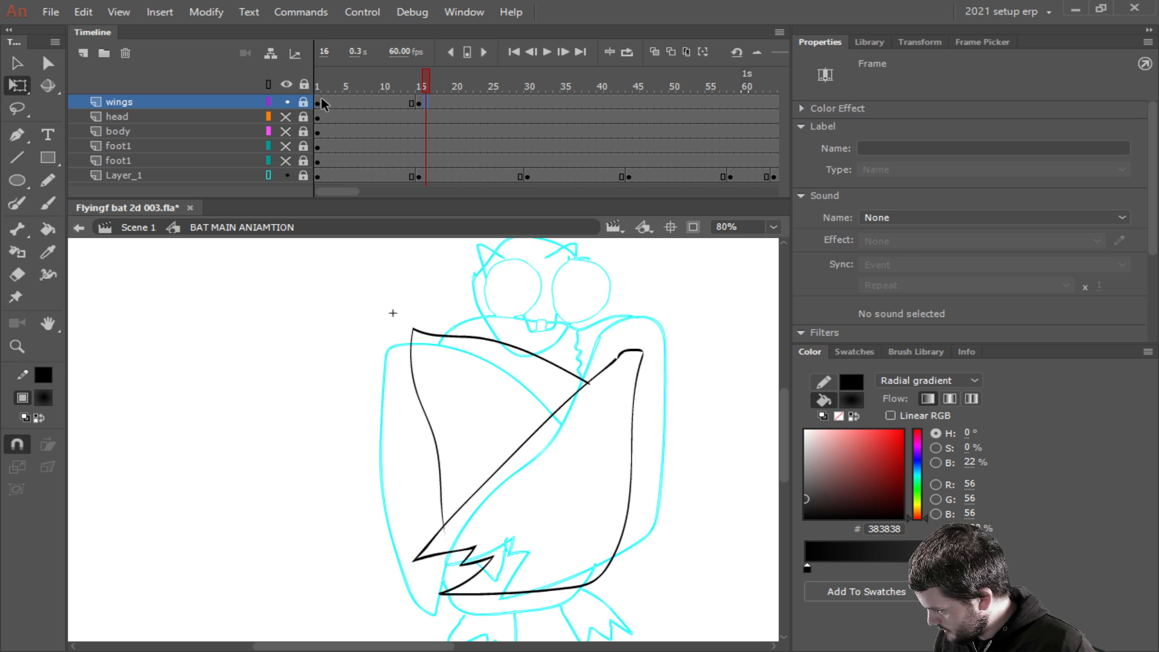
pyautogui.click(418, 103)
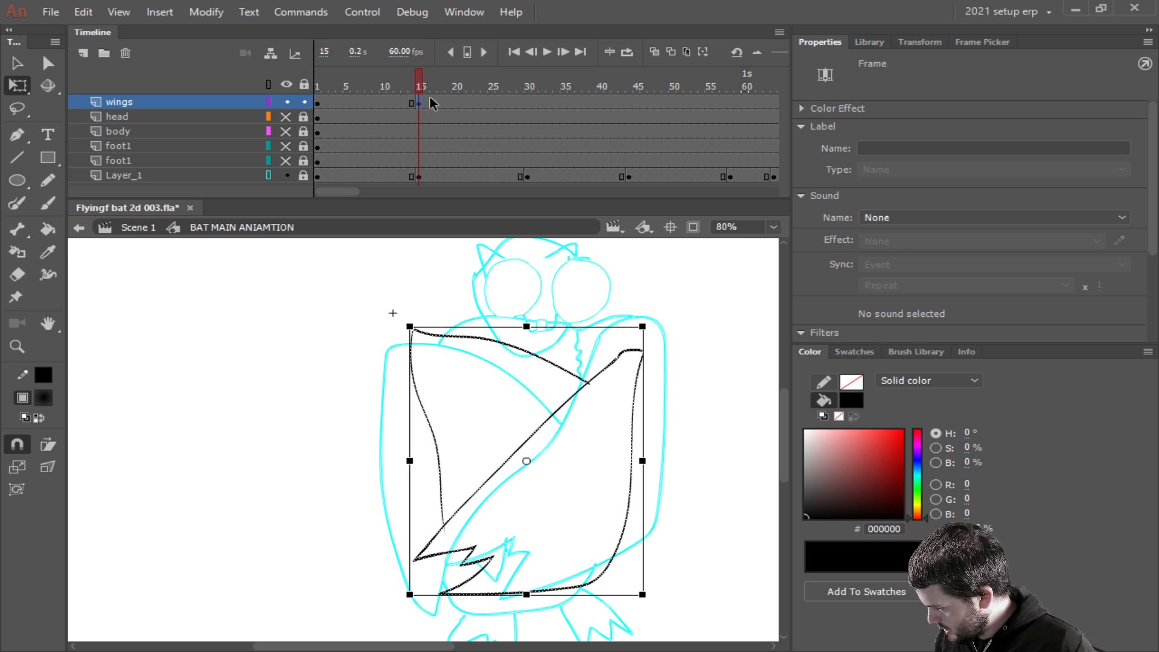
pyautogui.press('Delete')
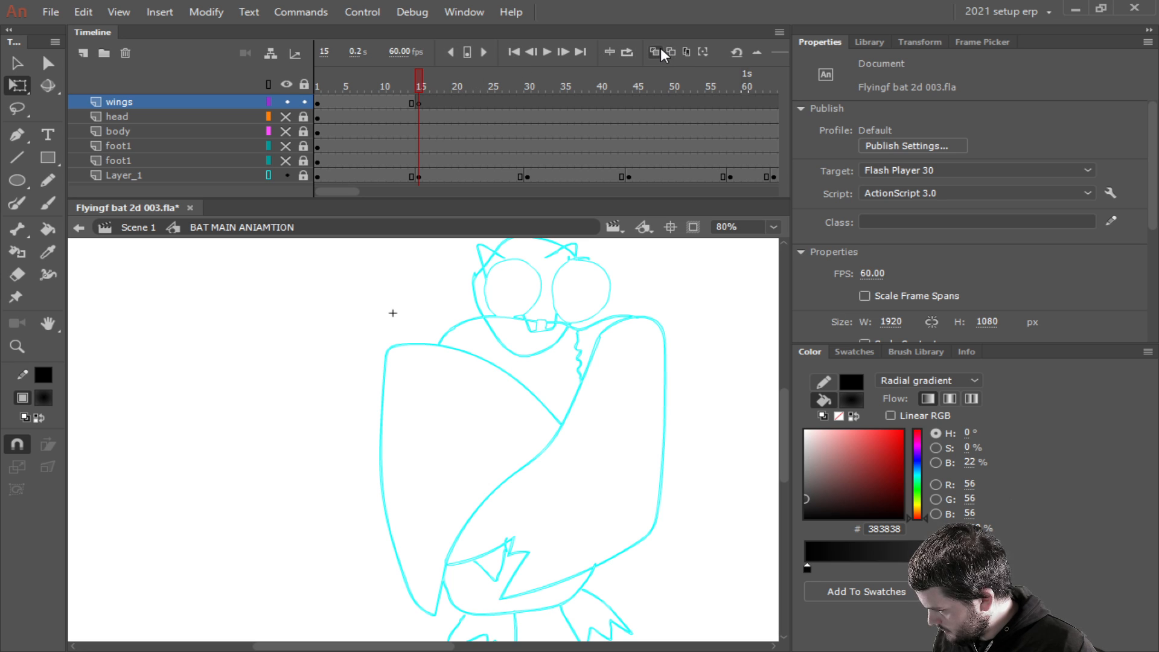
# Ink both folded wing outlines over the frame 15 sketch with the Brush tool in solid black, redrawing the left-hand wing once.
pyautogui.click(420, 104)
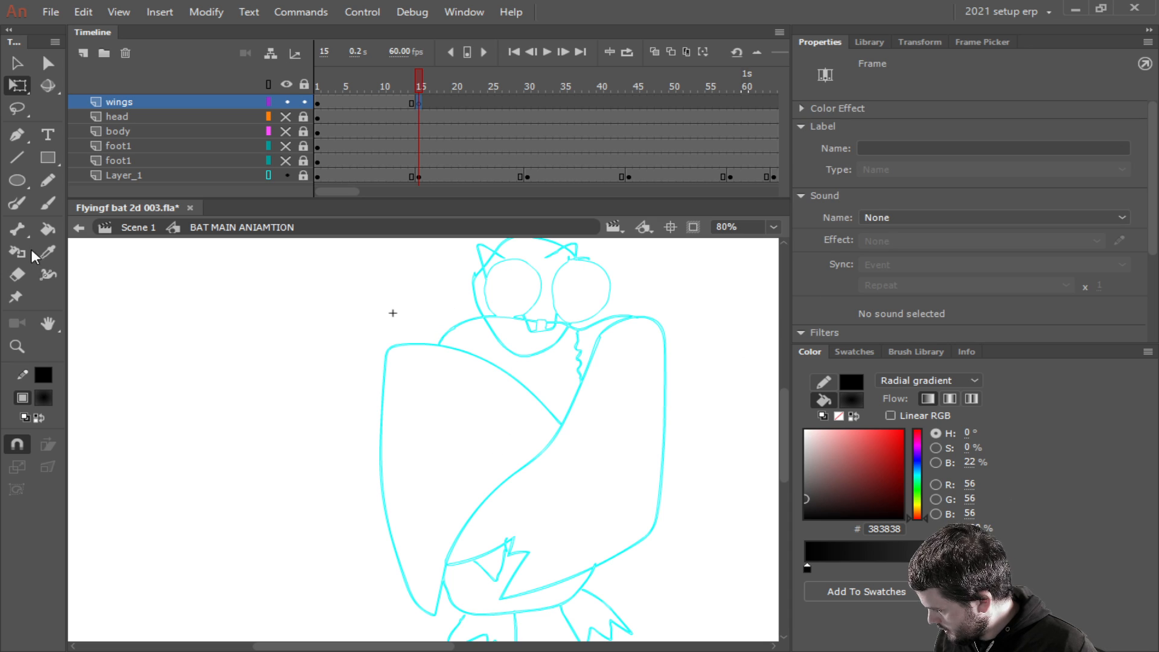
pyautogui.click(48, 205)
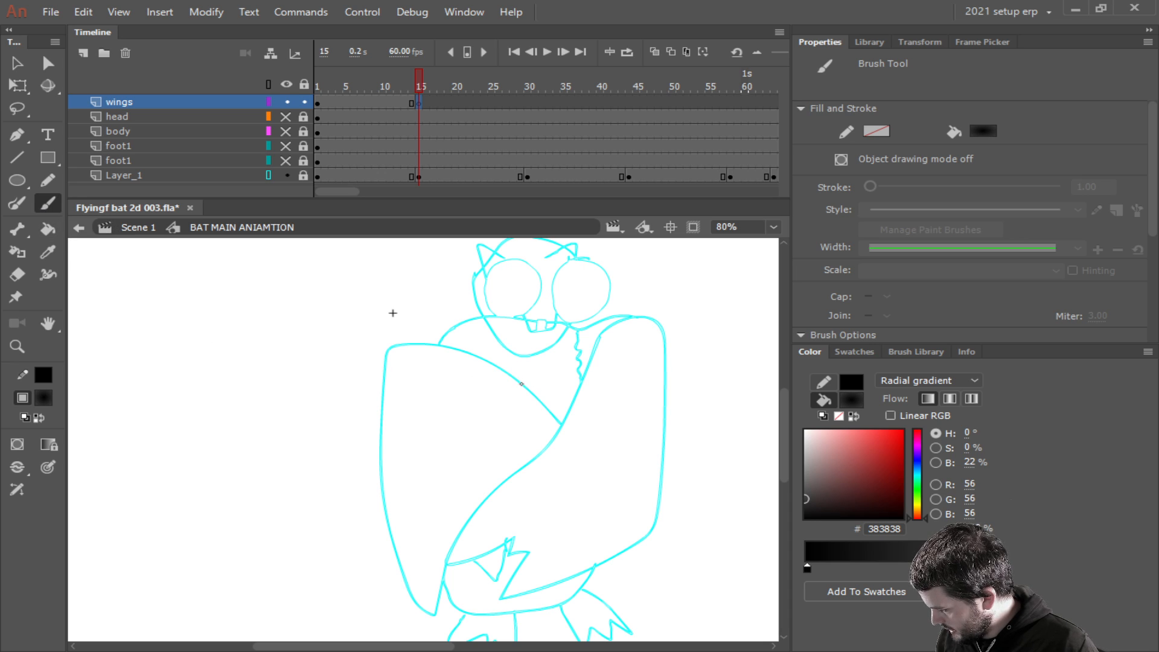
pyautogui.click(854, 416)
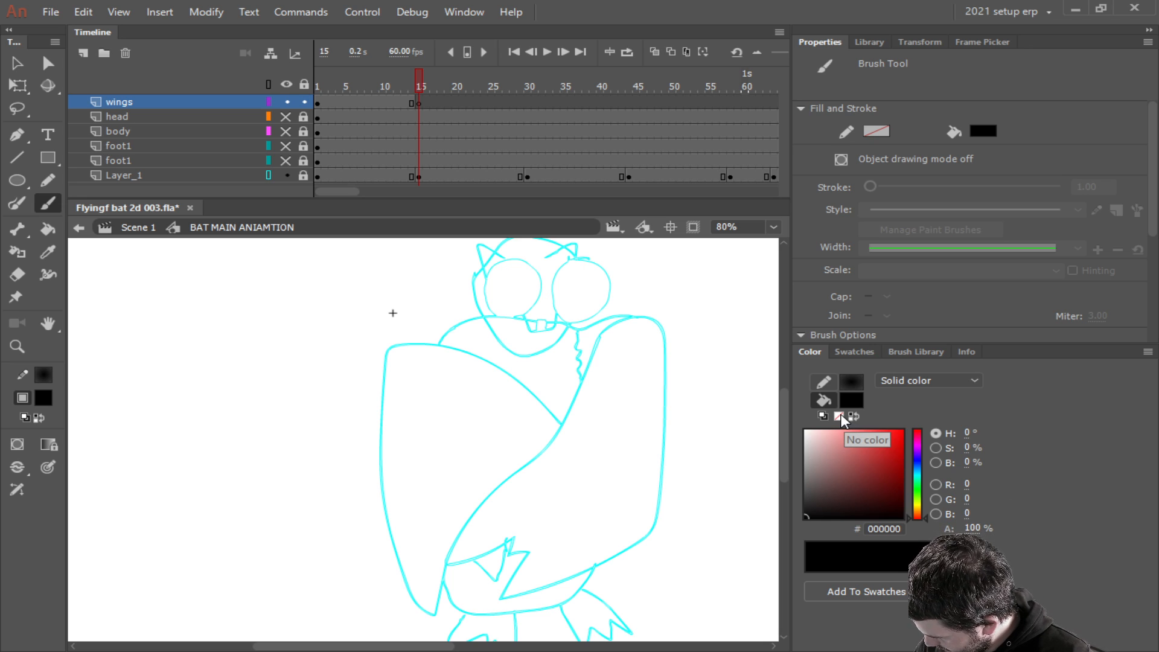
pyautogui.moveTo(639, 315)
pyautogui.mouseDown()
pyautogui.moveTo(586, 355)
pyautogui.moveTo(564, 424)
pyautogui.moveTo(453, 532)
pyautogui.moveTo(443, 566)
pyautogui.moveTo(516, 534)
pyautogui.moveTo(509, 551)
pyautogui.moveTo(531, 550)
pyautogui.moveTo(498, 597)
pyautogui.moveTo(524, 595)
pyautogui.moveTo(596, 572)
pyautogui.moveTo(649, 534)
pyautogui.moveTo(670, 448)
pyautogui.moveTo(640, 313)
pyautogui.mouseUp()
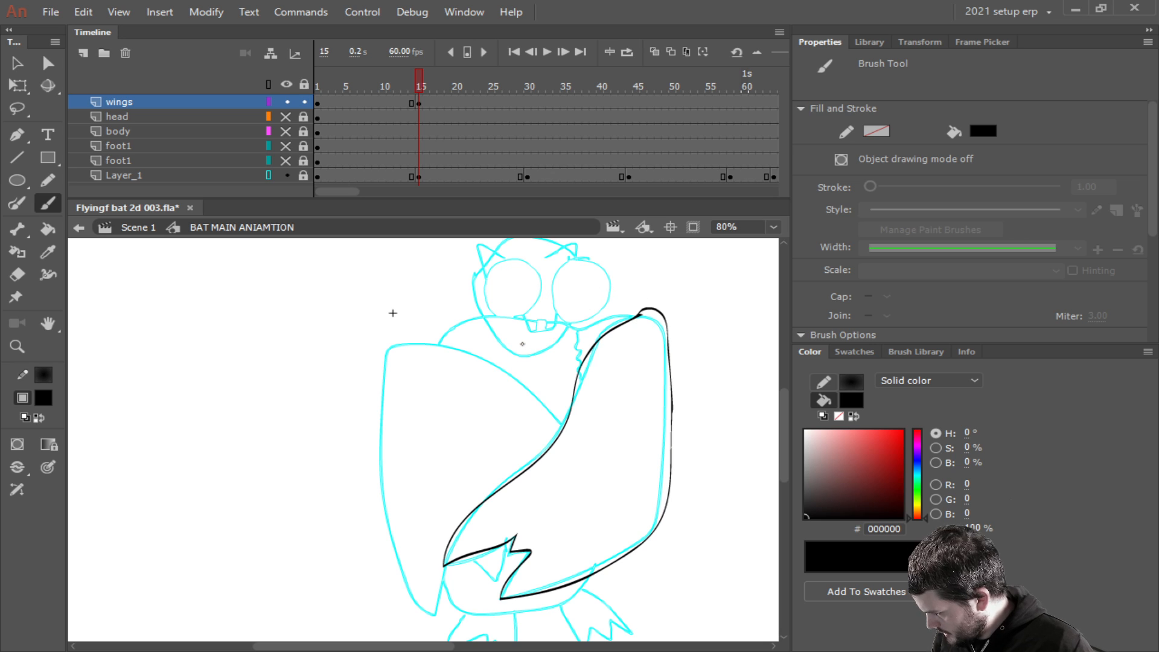
pyautogui.moveTo(563, 430)
pyautogui.mouseDown()
pyautogui.moveTo(516, 381)
pyautogui.moveTo(389, 327)
pyautogui.moveTo(396, 569)
pyautogui.moveTo(424, 616)
pyautogui.moveTo(436, 575)
pyautogui.moveTo(477, 612)
pyautogui.moveTo(475, 565)
pyautogui.moveTo(505, 578)
pyautogui.mouseUp()
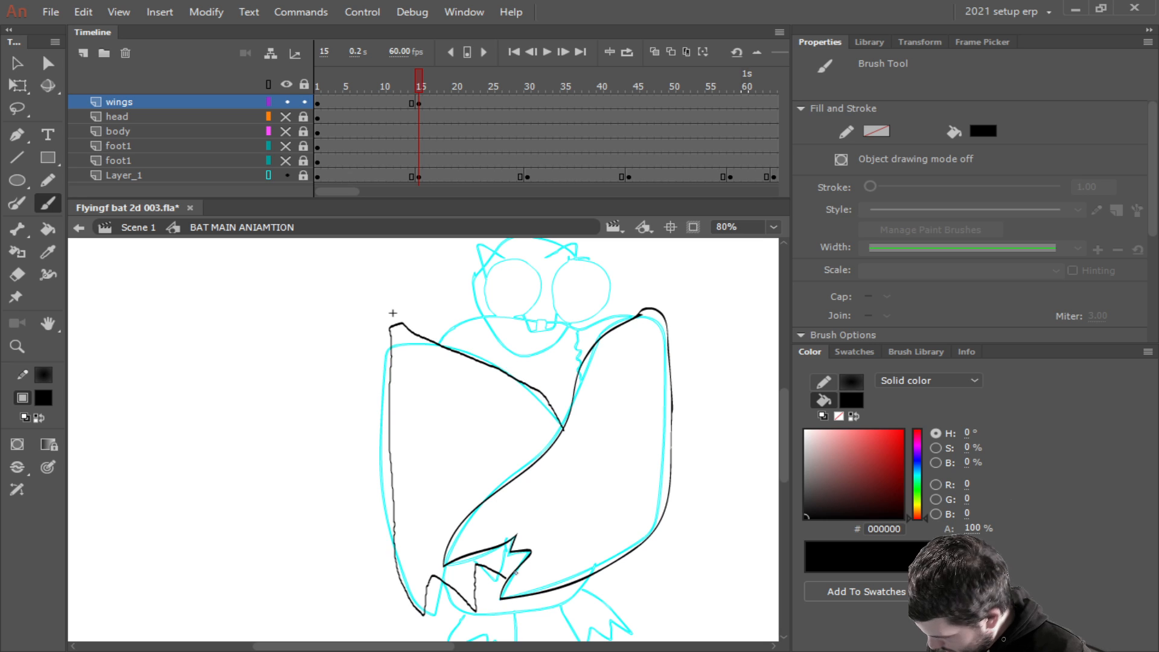
pyautogui.hotkey('ctrl', 'z')
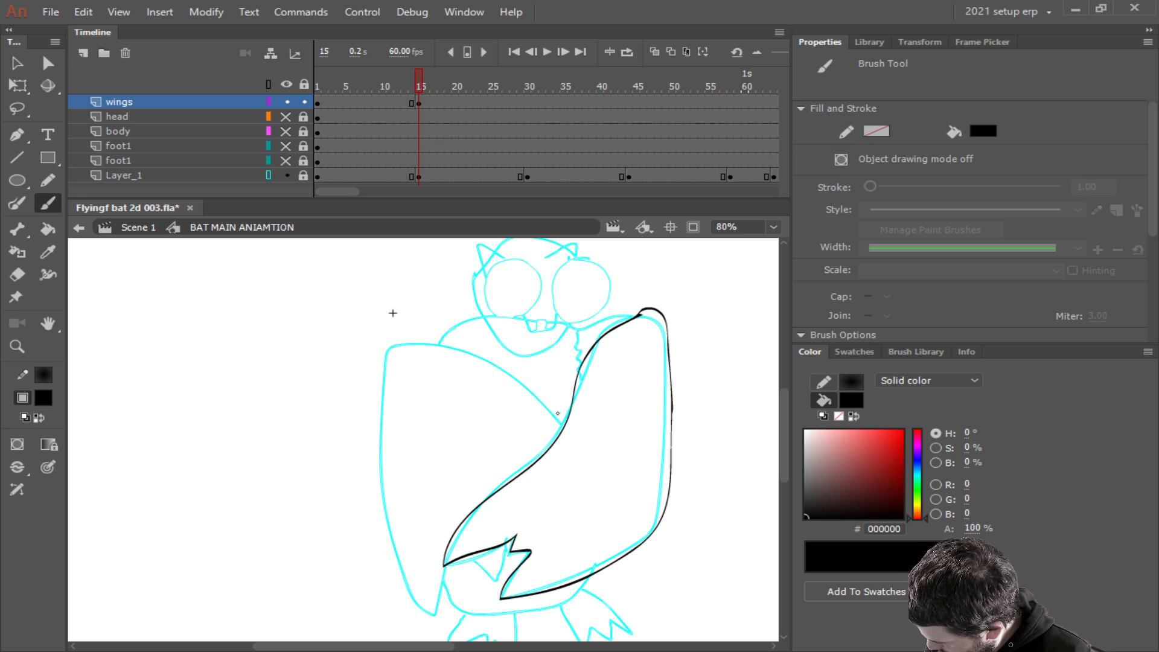
pyautogui.moveTo(565, 429)
pyautogui.mouseDown()
pyautogui.moveTo(513, 388)
pyautogui.moveTo(394, 347)
pyautogui.moveTo(387, 356)
pyautogui.moveTo(401, 574)
pyautogui.moveTo(419, 629)
pyautogui.moveTo(431, 577)
pyautogui.moveTo(454, 569)
pyautogui.moveTo(482, 584)
pyautogui.moveTo(496, 545)
pyautogui.mouseUp()
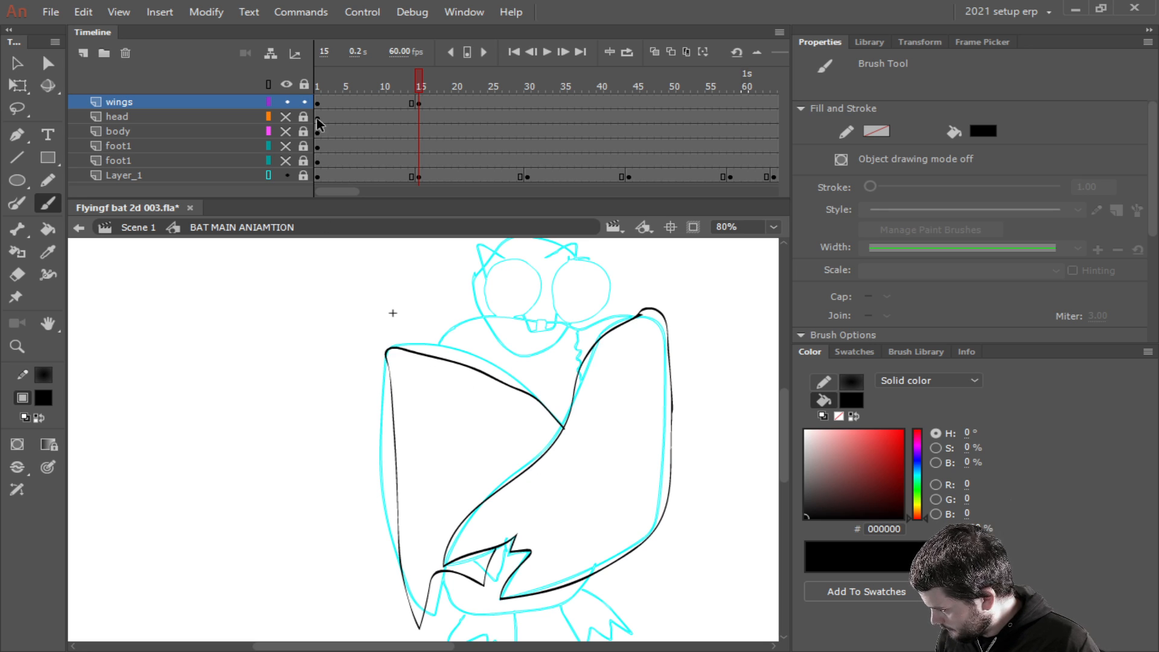
# Show the body layer and brush the upper edges of both frame 15 wings from their tips to the shoulders.
pyautogui.click(286, 131)
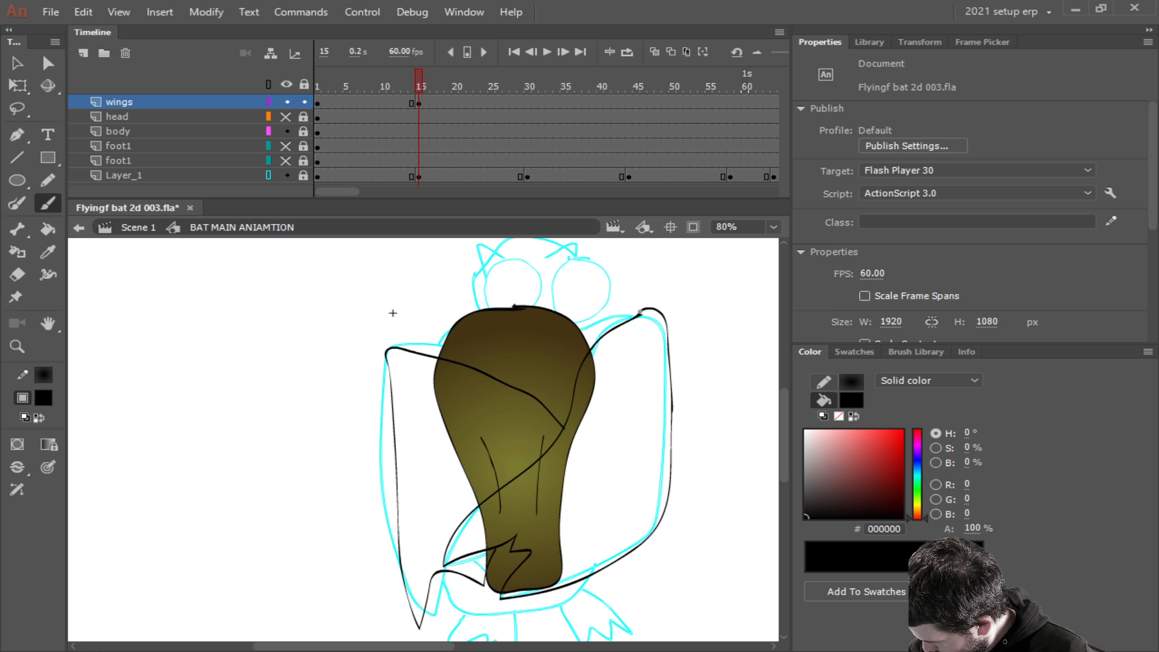
pyautogui.moveTo(640, 312); pyautogui.dragTo(581, 327)
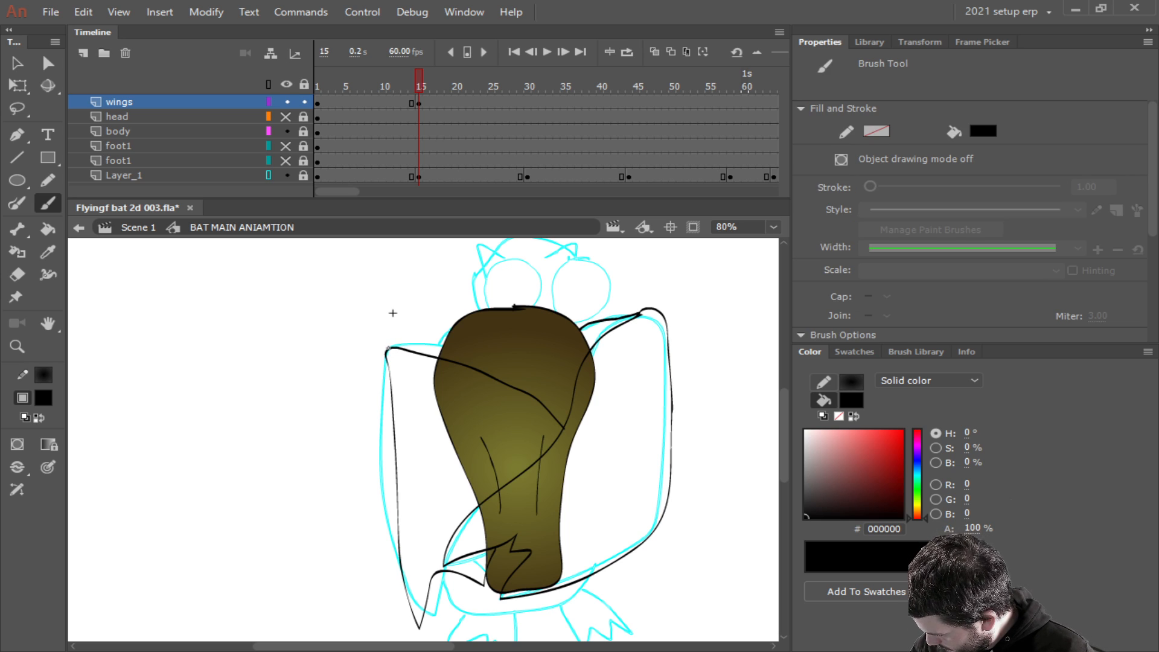
pyautogui.moveTo(387, 349); pyautogui.dragTo(451, 333)
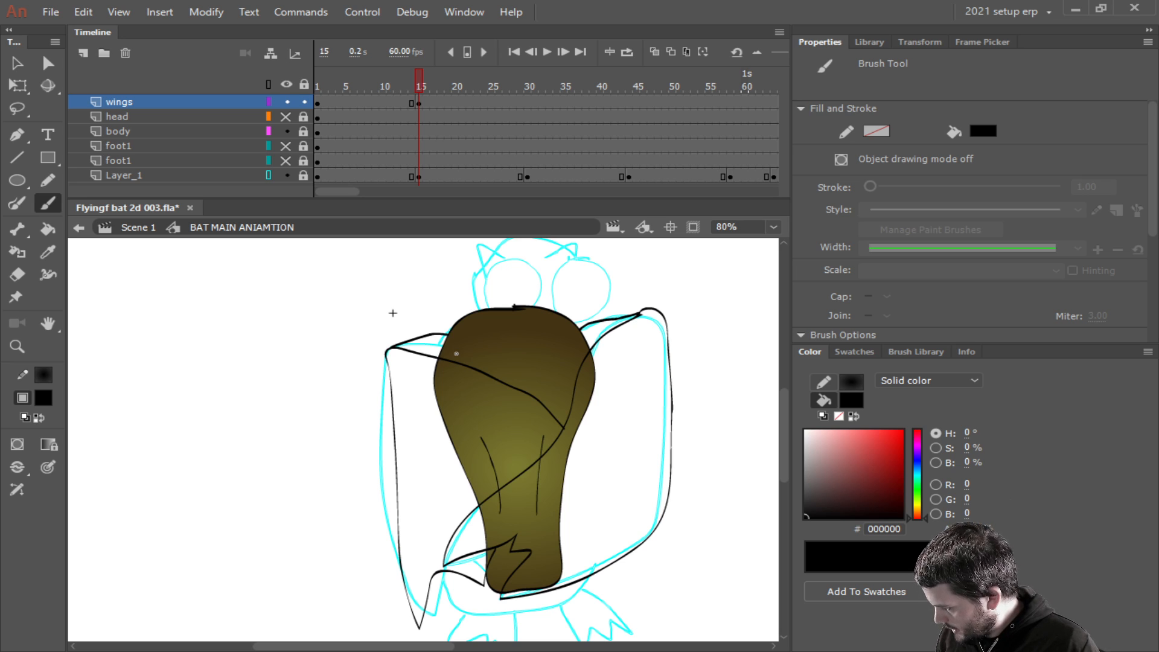
# Insert a keyframe at frame 30 of the wings layer and delete the copied wing outlines.
pyautogui.click(527, 101)
pyautogui.rightClick(528, 102)
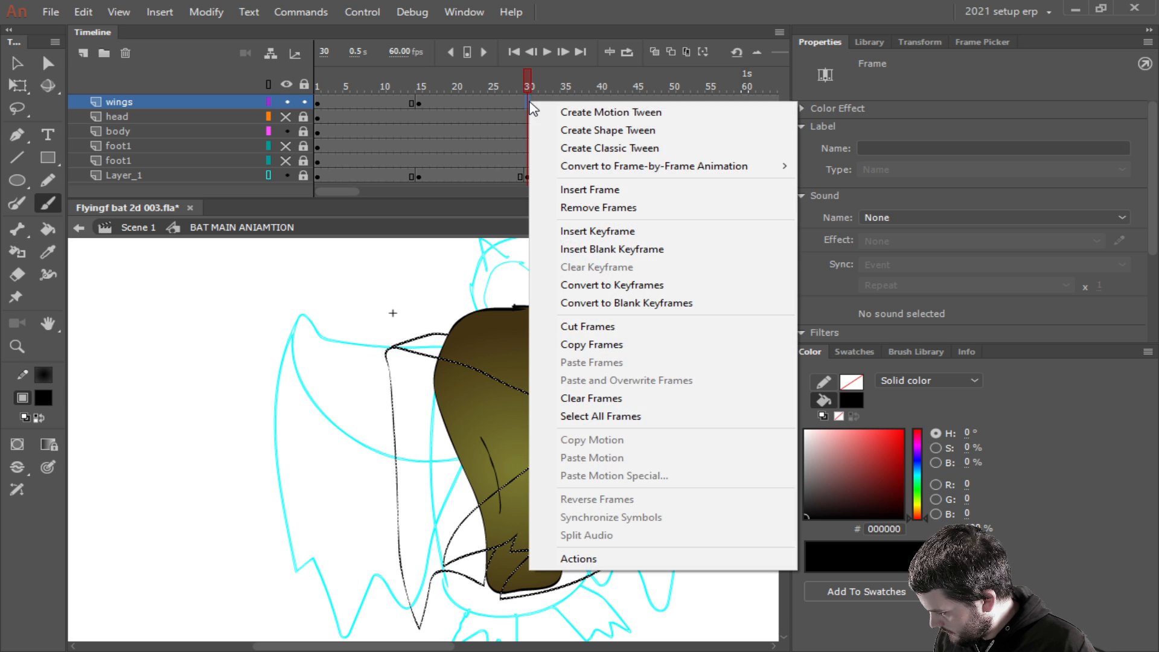
pyautogui.click(605, 232)
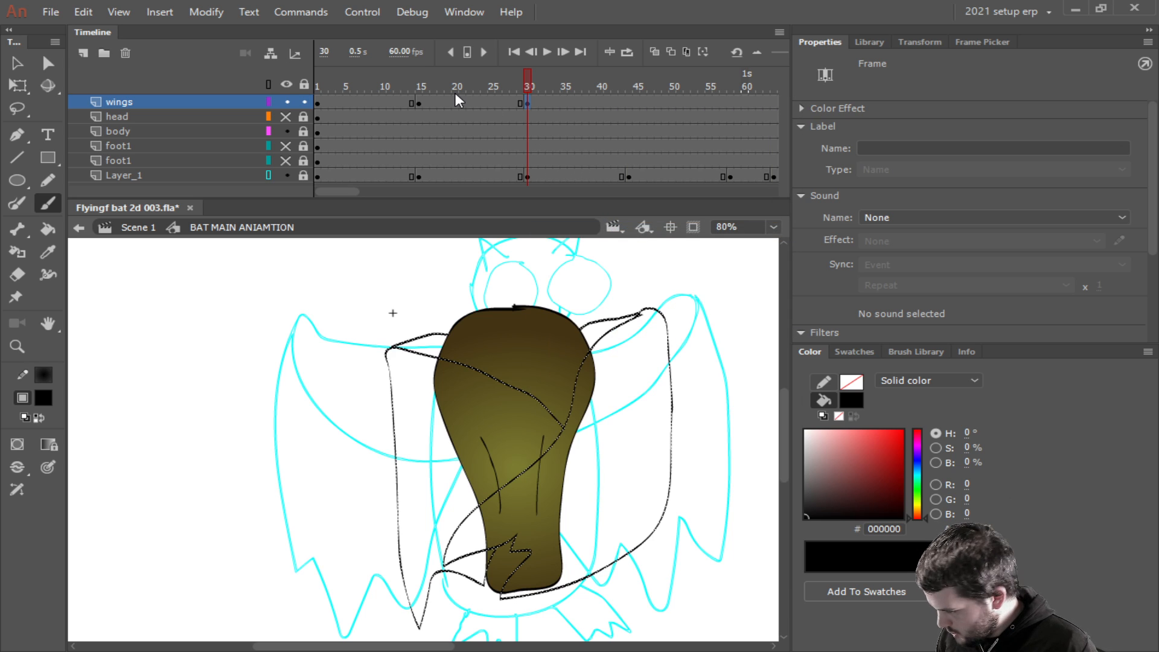
pyautogui.press('Delete')
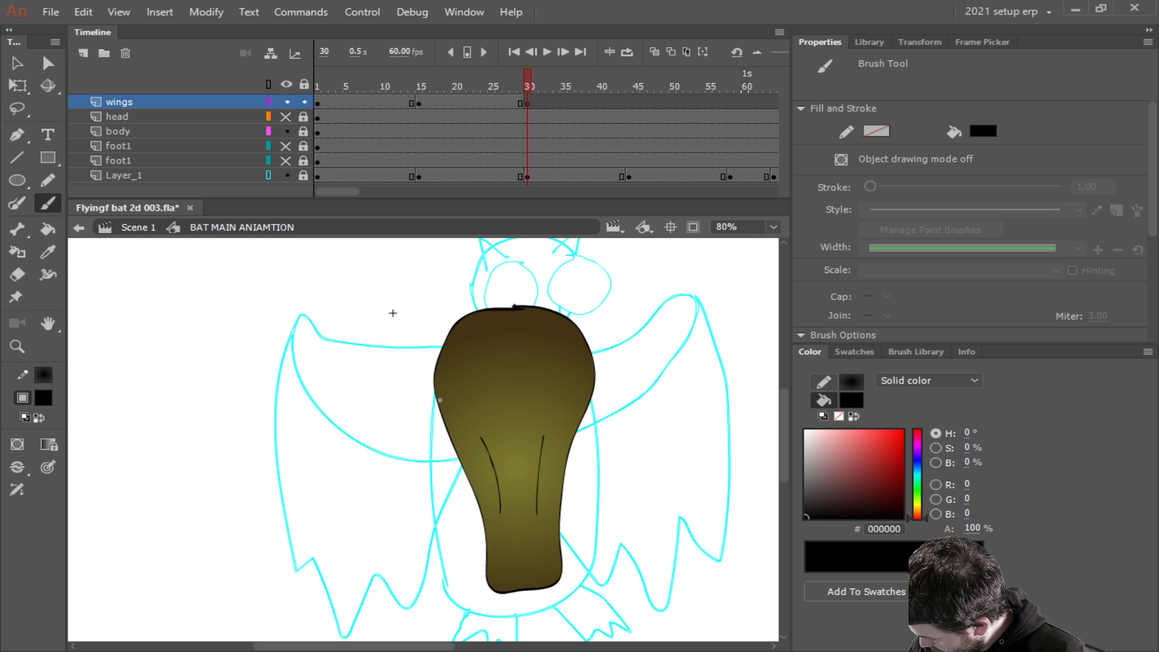
# Try the body layer's outline view, turn it off again, and move the body layer below the Layer_1 sketch.
pyautogui.click(269, 131)
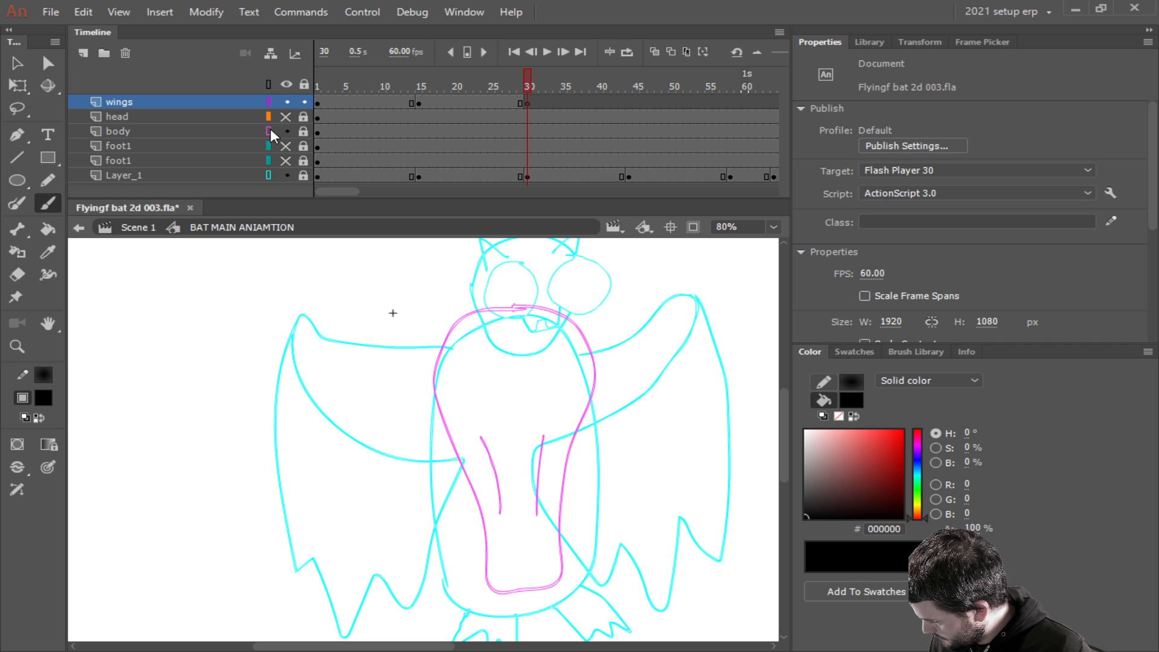
pyautogui.click(269, 130)
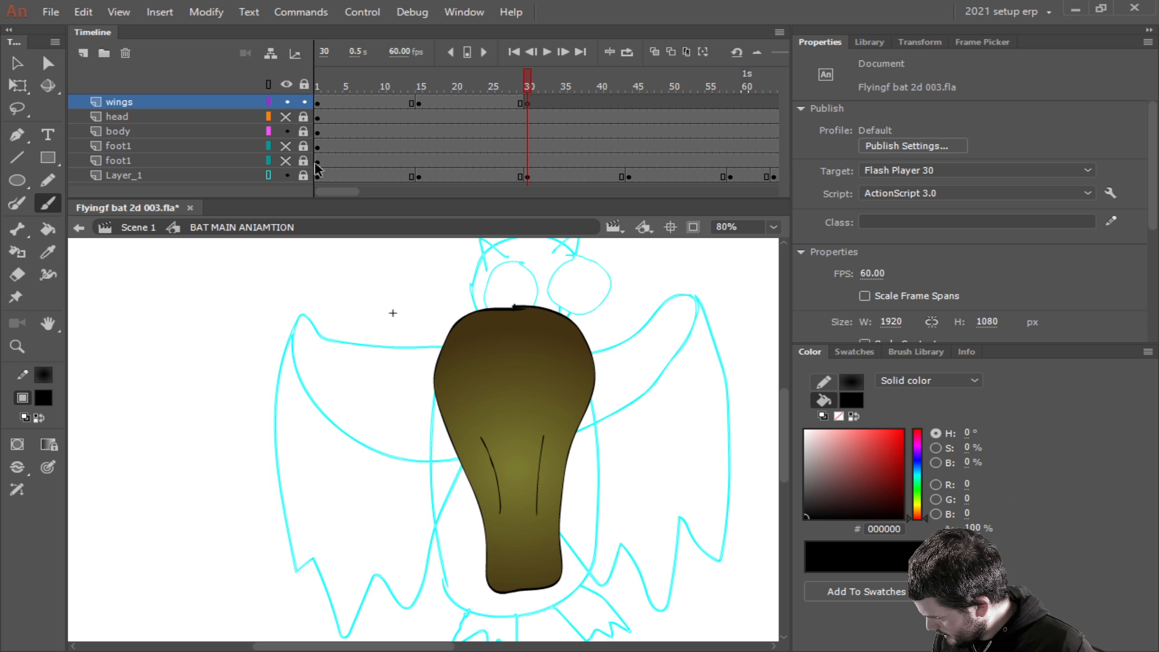
pyautogui.moveTo(152, 128); pyautogui.dragTo(160, 180)
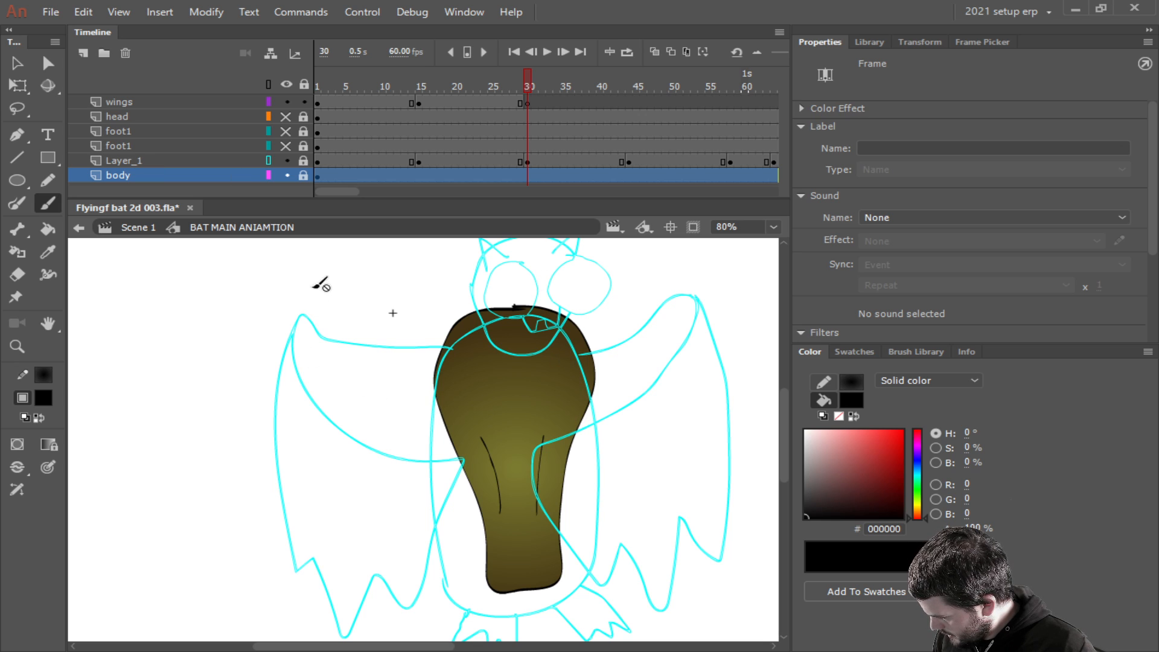
pyautogui.press('b')
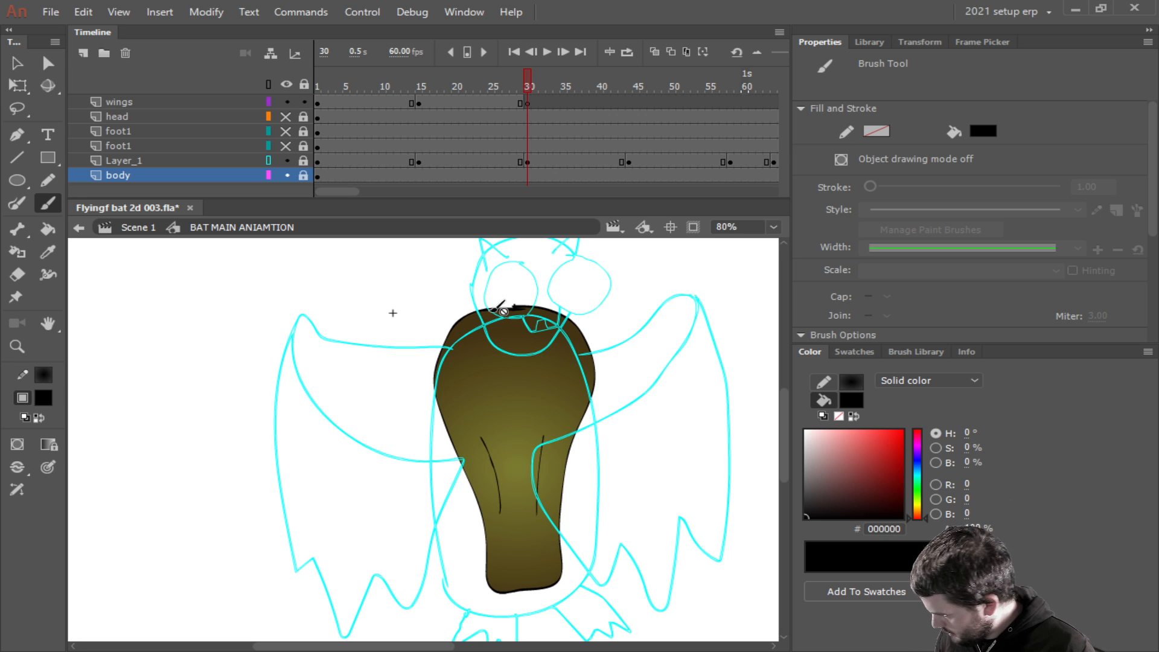
# Ink both half-spread wing outlines over the frame 30 sketch on the wings layer with the Brush tool in solid black.
pyautogui.click(523, 103)
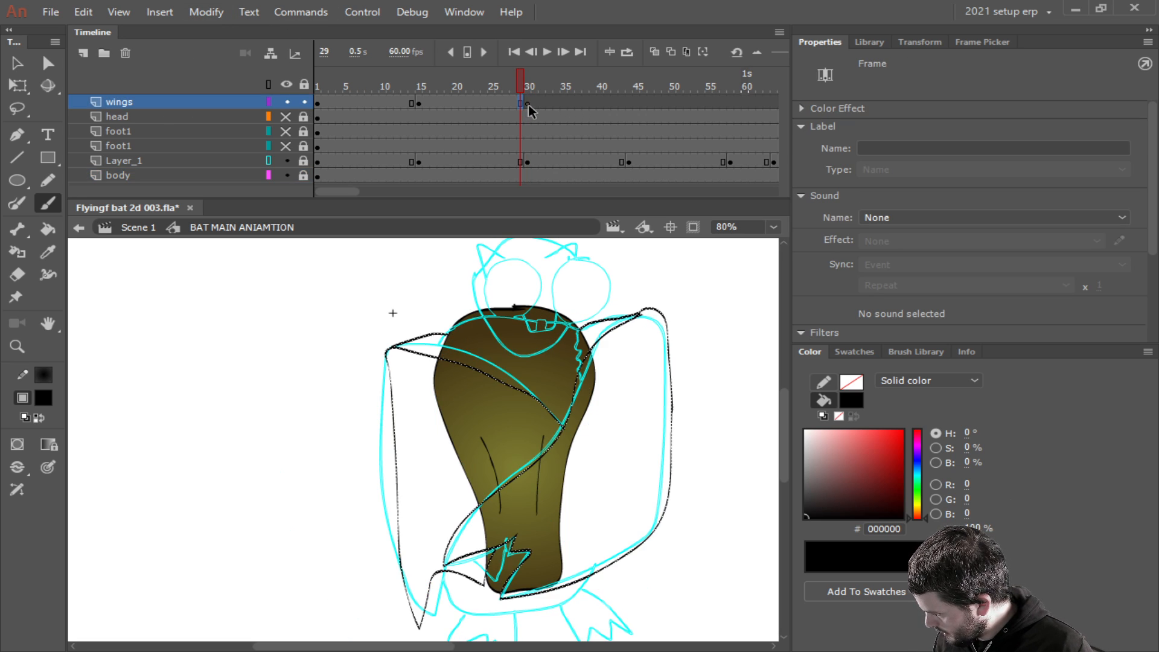
pyautogui.click(527, 103)
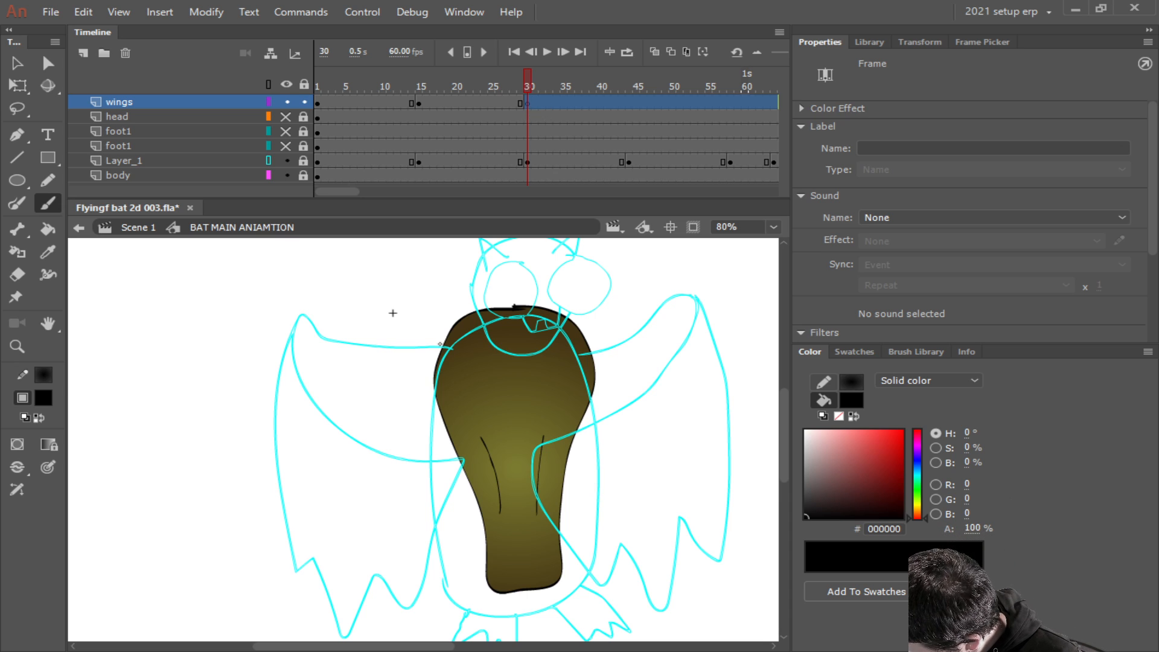
pyautogui.moveTo(441, 347)
pyautogui.mouseDown()
pyautogui.moveTo(298, 320)
pyautogui.moveTo(293, 330)
pyautogui.moveTo(303, 382)
pyautogui.moveTo(330, 416)
pyautogui.moveTo(406, 453)
pyautogui.moveTo(461, 457)
pyautogui.moveTo(412, 603)
pyautogui.moveTo(374, 576)
pyautogui.moveTo(348, 640)
pyautogui.moveTo(317, 553)
pyautogui.moveTo(295, 573)
pyautogui.moveTo(291, 558)
pyautogui.moveTo(272, 411)
pyautogui.moveTo(300, 319)
pyautogui.mouseUp()
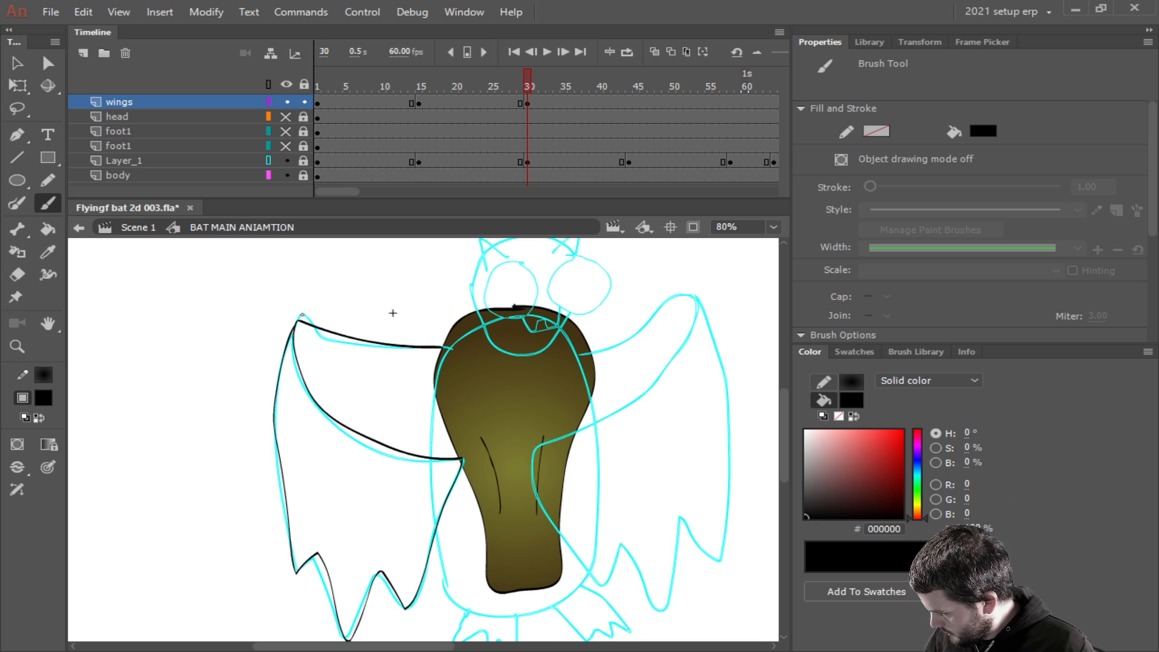
pyautogui.moveTo(593, 351)
pyautogui.mouseDown()
pyautogui.moveTo(673, 298)
pyautogui.moveTo(697, 298)
pyautogui.moveTo(654, 380)
pyautogui.moveTo(539, 444)
pyautogui.mouseUp()
pyautogui.hotkey('ctrl', 'z')
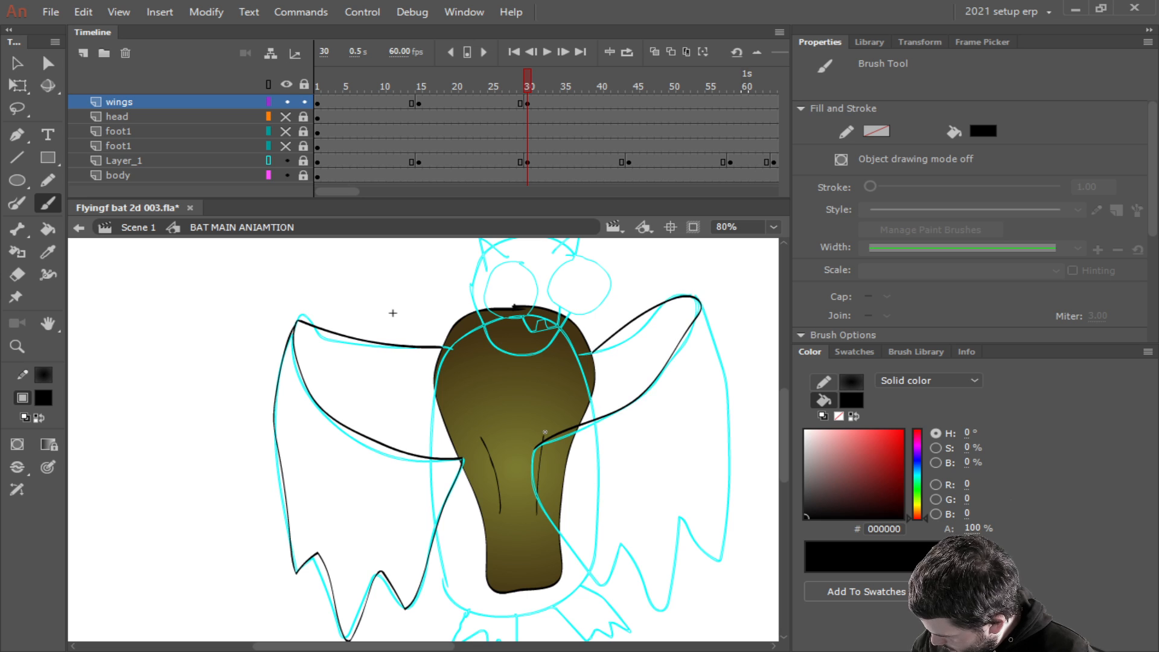
pyautogui.moveTo(536, 448)
pyautogui.mouseDown()
pyautogui.moveTo(537, 494)
pyautogui.moveTo(556, 531)
pyautogui.moveTo(606, 583)
pyautogui.moveTo(622, 545)
pyautogui.moveTo(664, 611)
pyautogui.moveTo(679, 517)
pyautogui.moveTo(716, 563)
pyautogui.moveTo(720, 538)
pyautogui.moveTo(701, 301)
pyautogui.mouseUp()
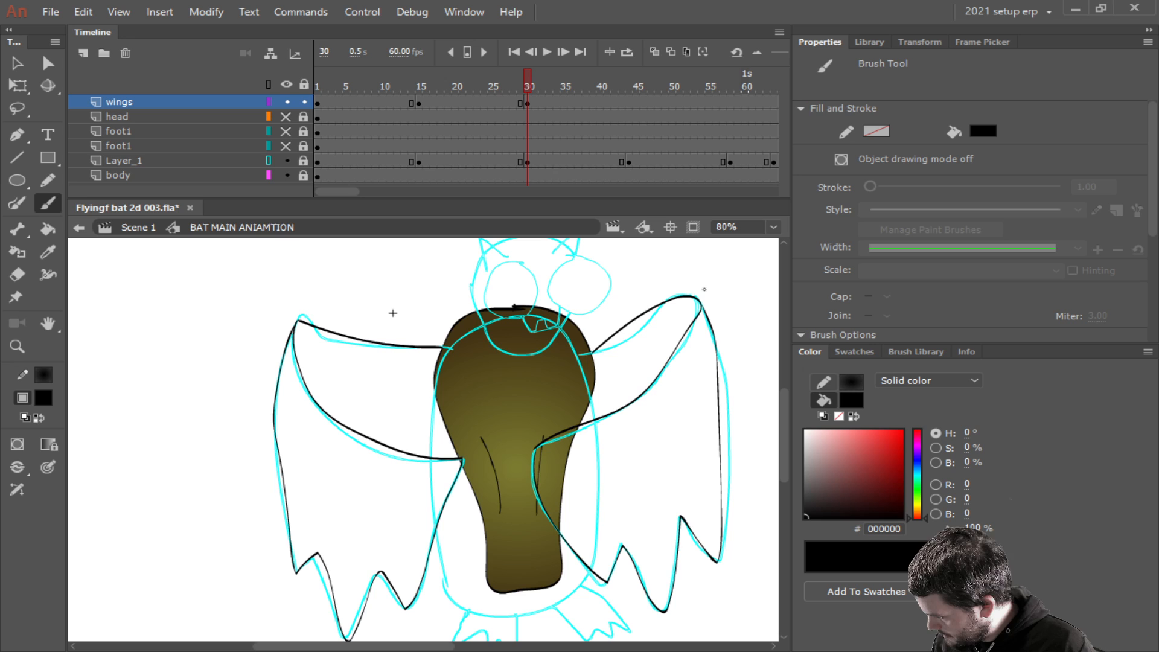
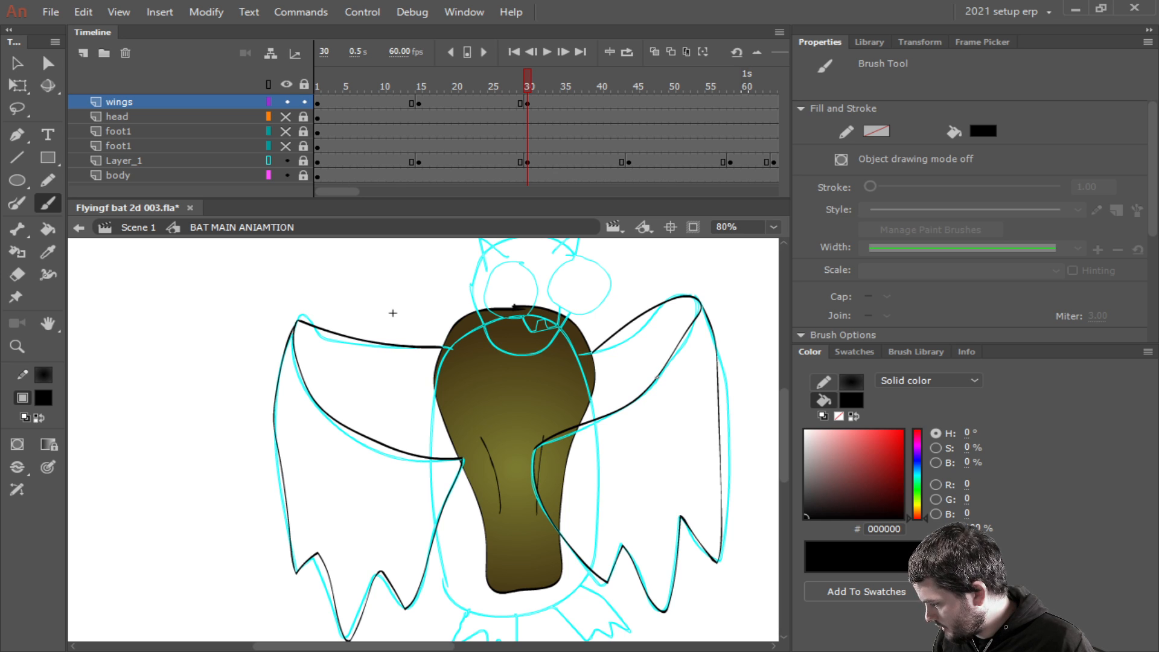
# Insert a keyframe at frame 44 of the wings layer and delete the copied wing outlines.
pyautogui.click(629, 101)
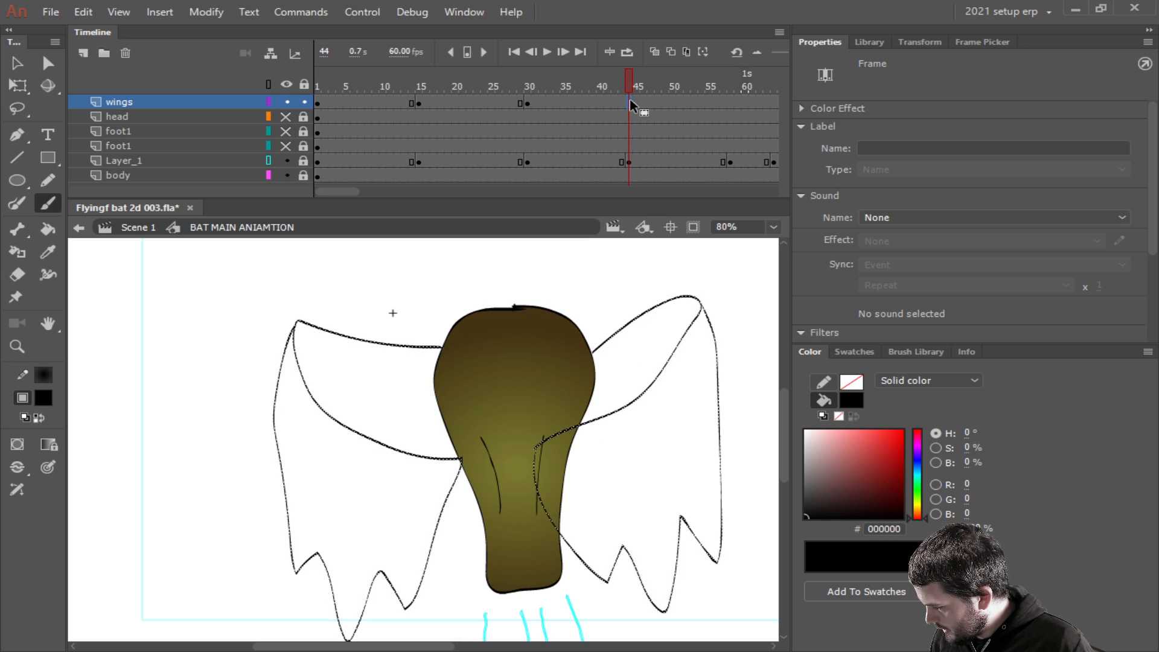
pyautogui.rightClick(629, 100)
pyautogui.click(675, 232)
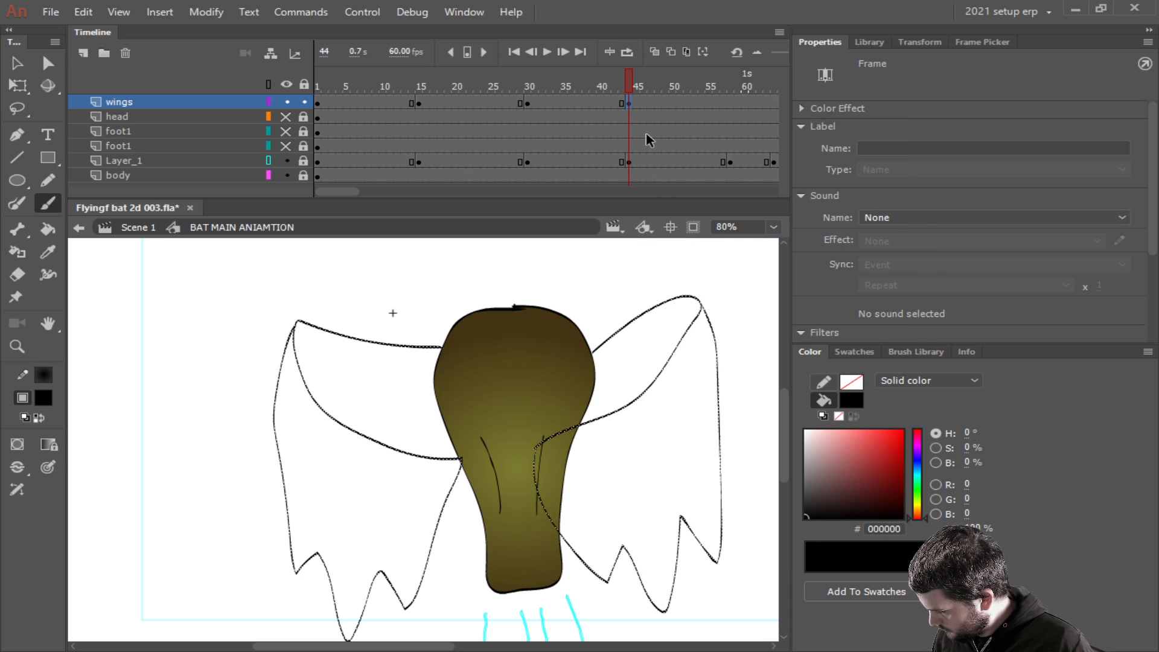
pyautogui.press('Delete')
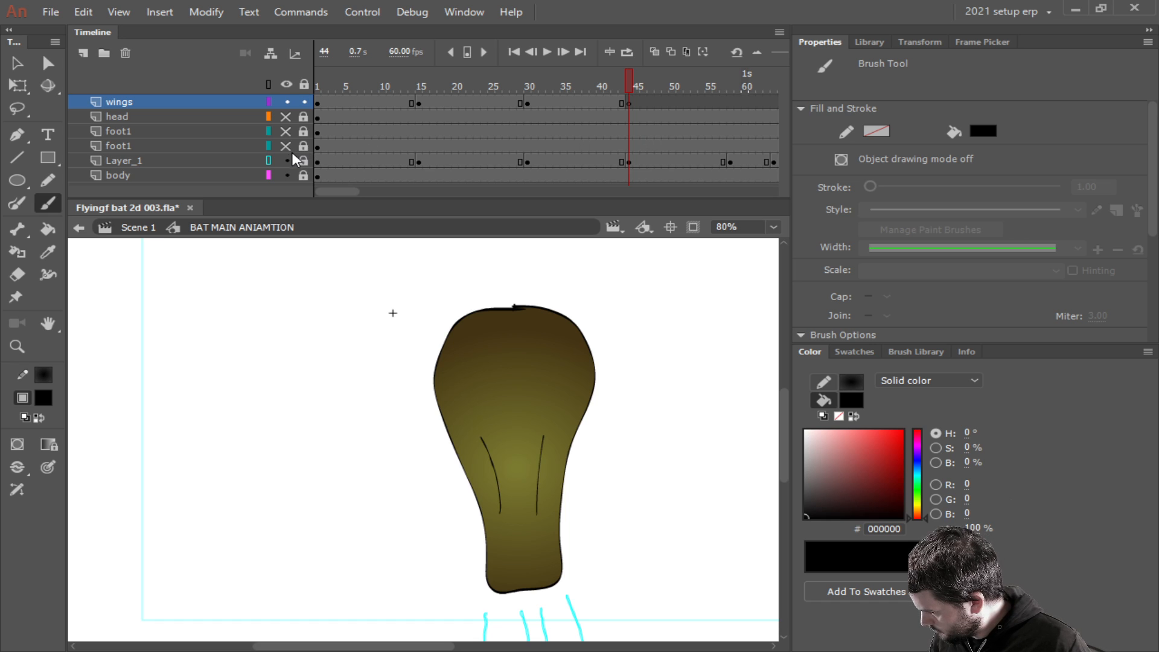
# Turn off the outline view of the Layer_1 sketch and fit both spread wings in view.
pyautogui.click(197, 162)
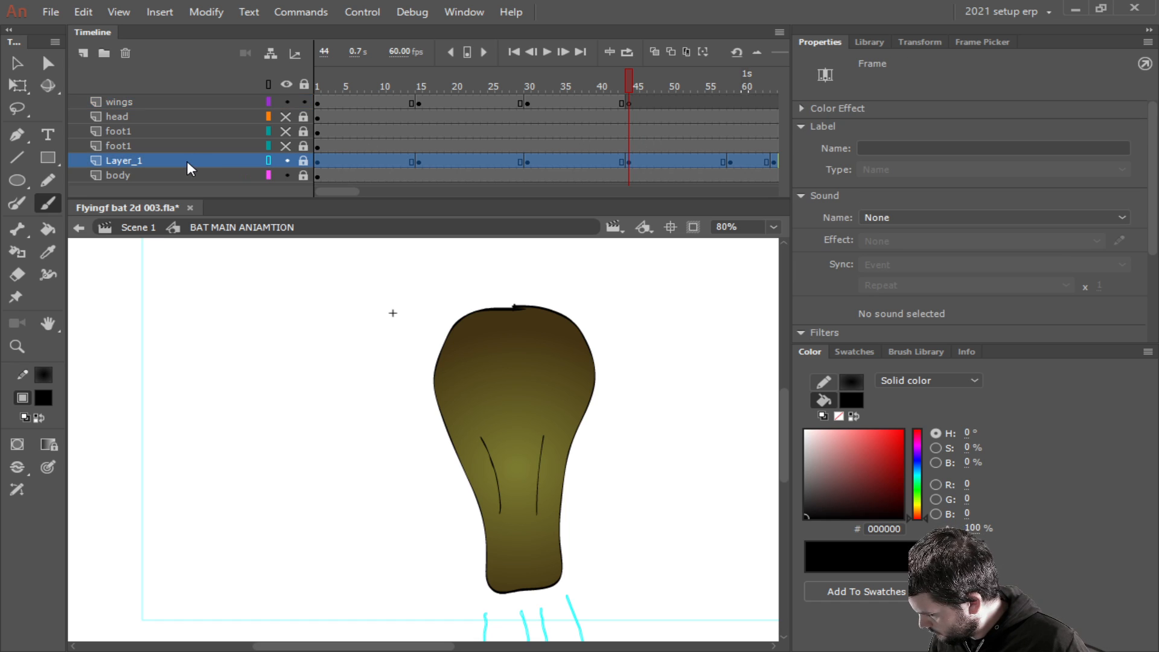
pyautogui.click(269, 161)
pyautogui.click(268, 162)
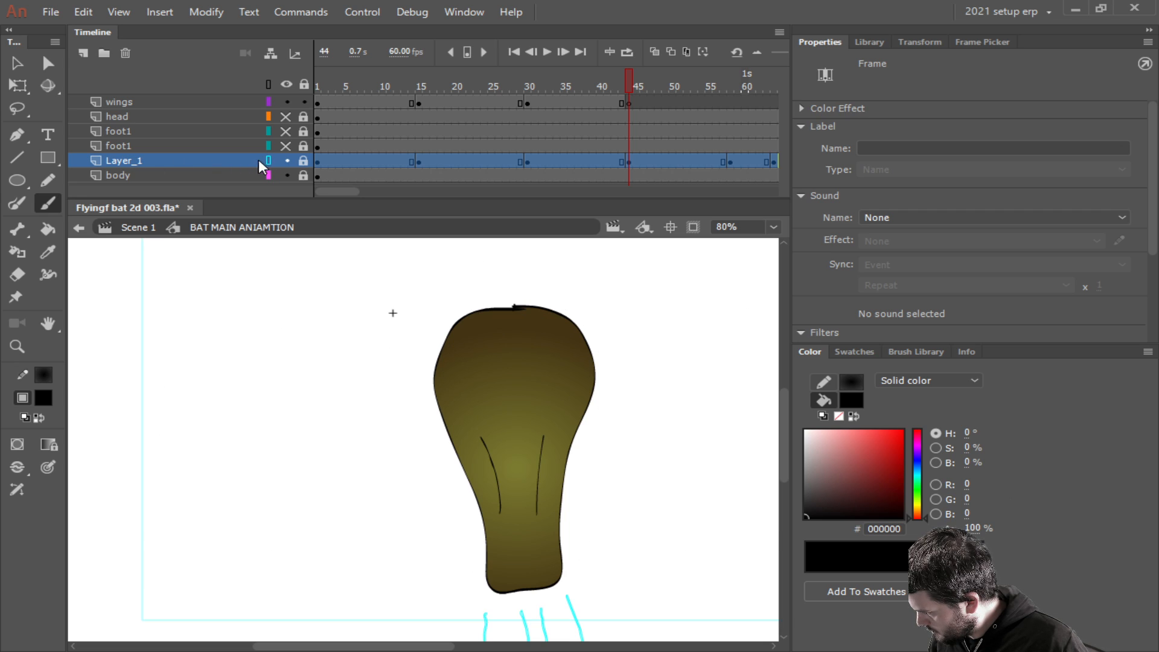
pyautogui.moveTo(231, 158)
pyautogui.mouseDown()
pyautogui.moveTo(219, 128)
pyautogui.moveTo(208, 158)
pyautogui.mouseUp()
pyautogui.click(268, 161)
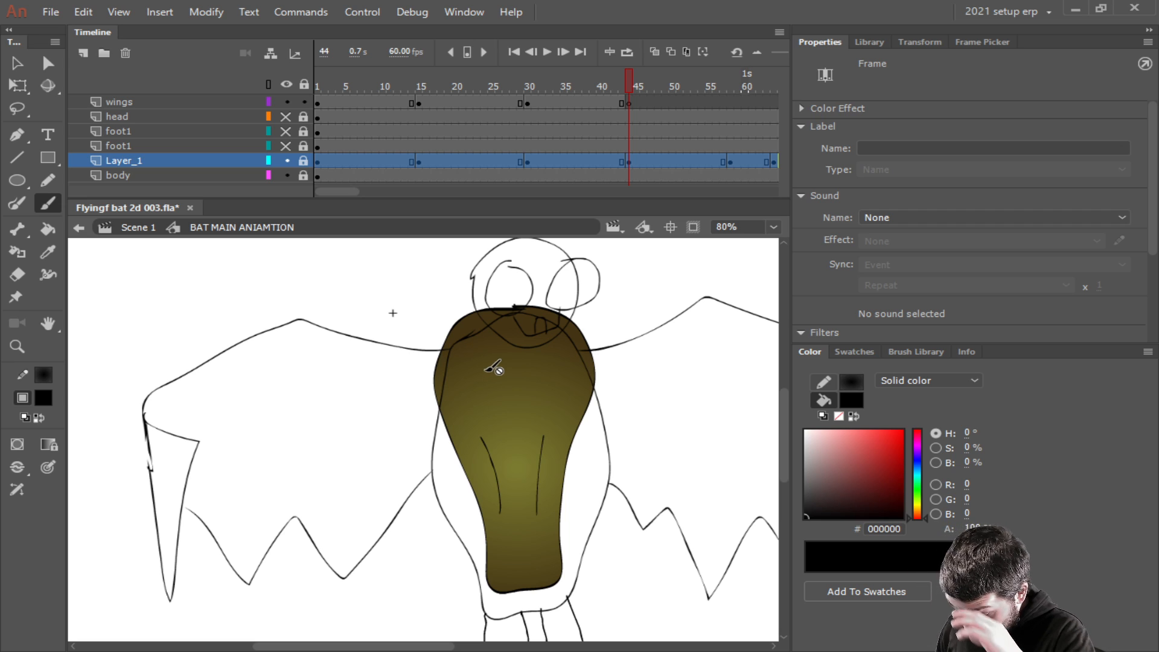
pyautogui.scroll(-1, 477, 443)
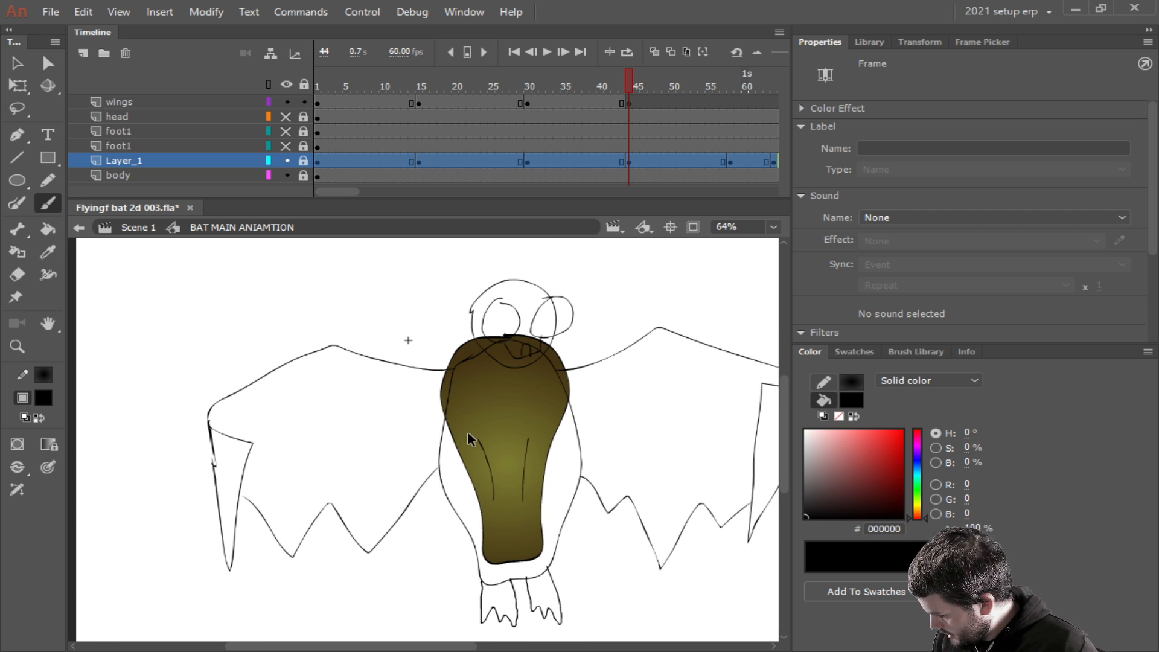
pyautogui.scroll(-1, 509, 447)
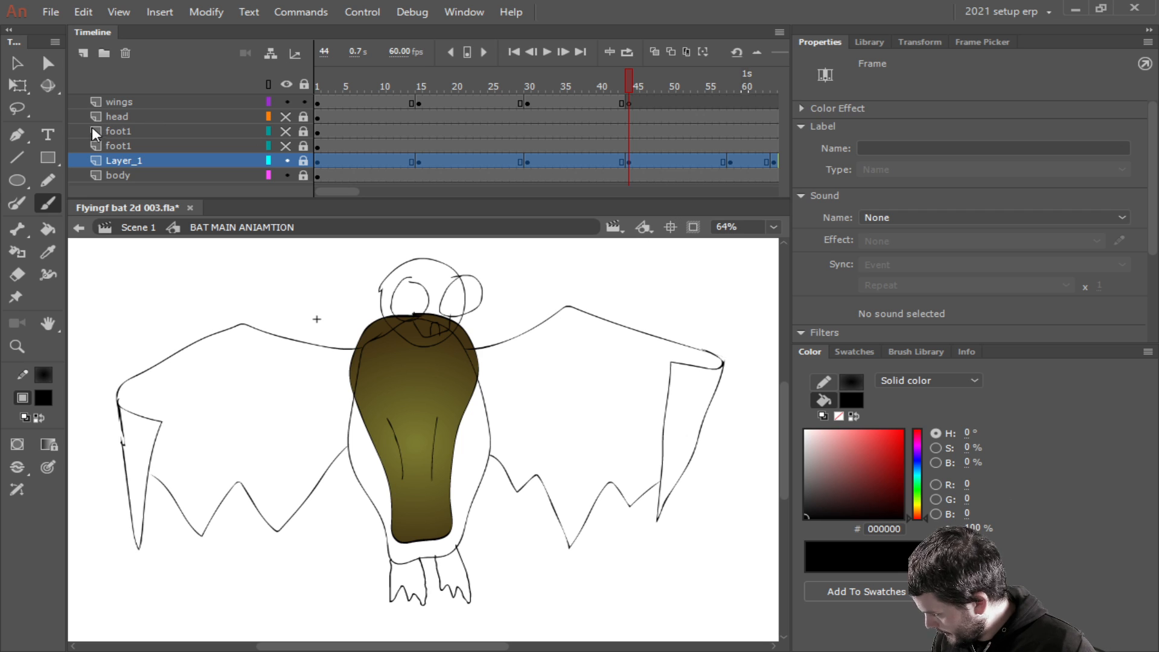
# Try brushing the left-hand wing in black over the frame 44 sketch, and undo the strokes.
pyautogui.click(53, 202)
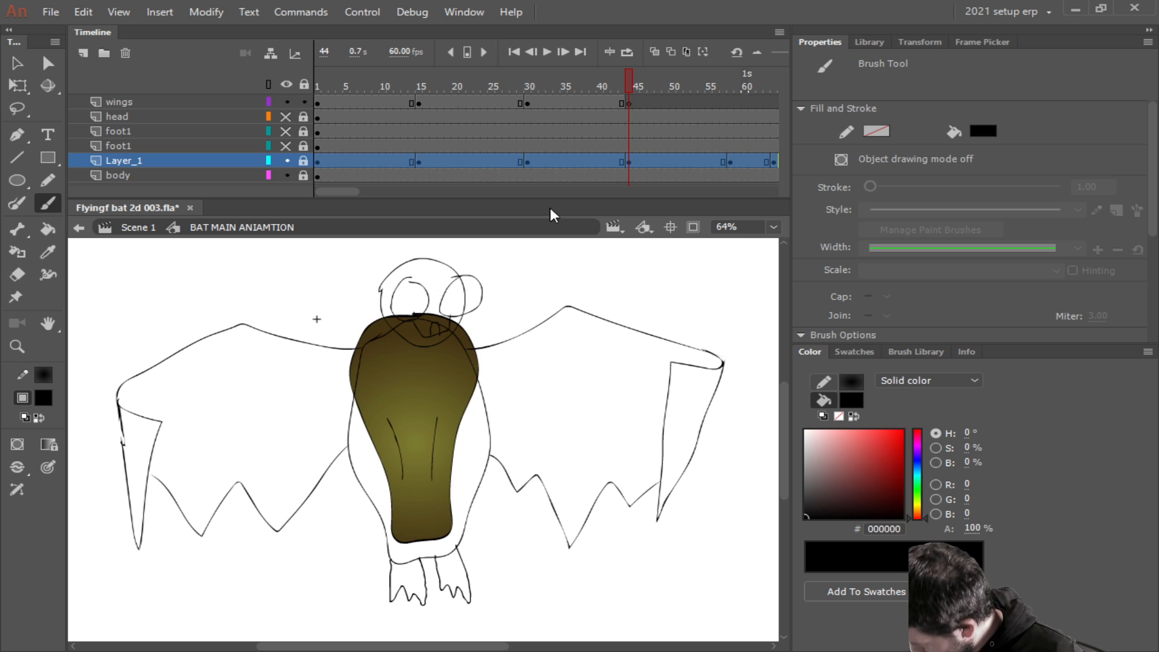
pyautogui.click(629, 104)
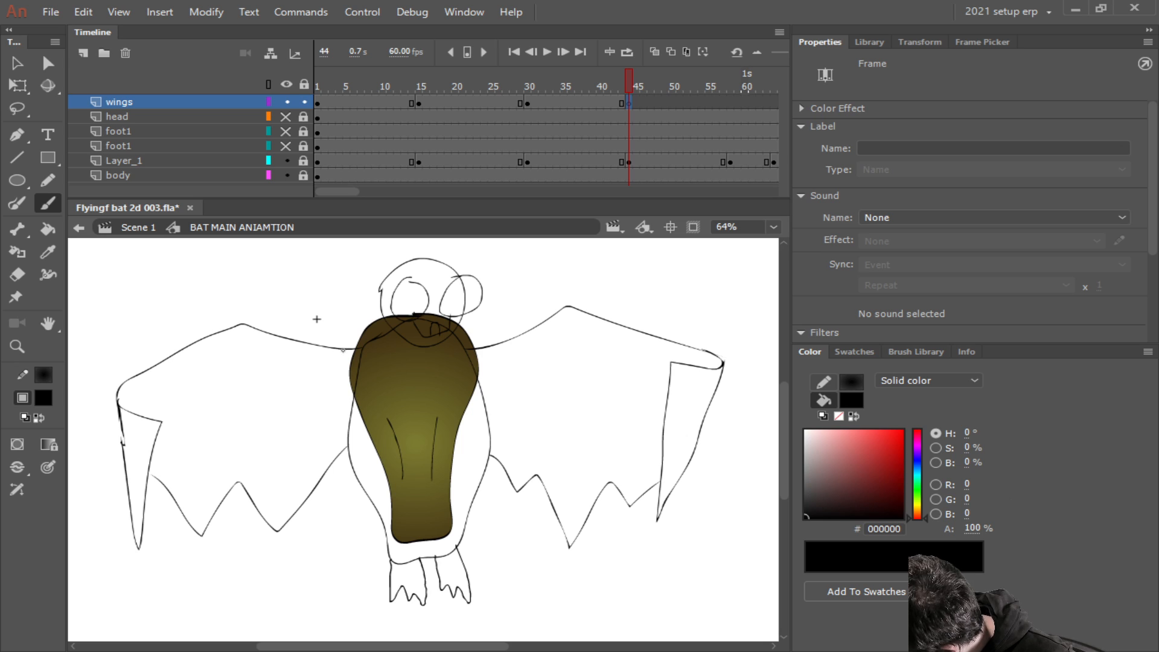
pyautogui.moveTo(358, 349)
pyautogui.mouseDown()
pyautogui.moveTo(293, 351)
pyautogui.moveTo(221, 325)
pyautogui.moveTo(119, 380)
pyautogui.moveTo(128, 406)
pyautogui.moveTo(161, 421)
pyautogui.moveTo(138, 545)
pyautogui.moveTo(125, 418)
pyautogui.mouseUp()
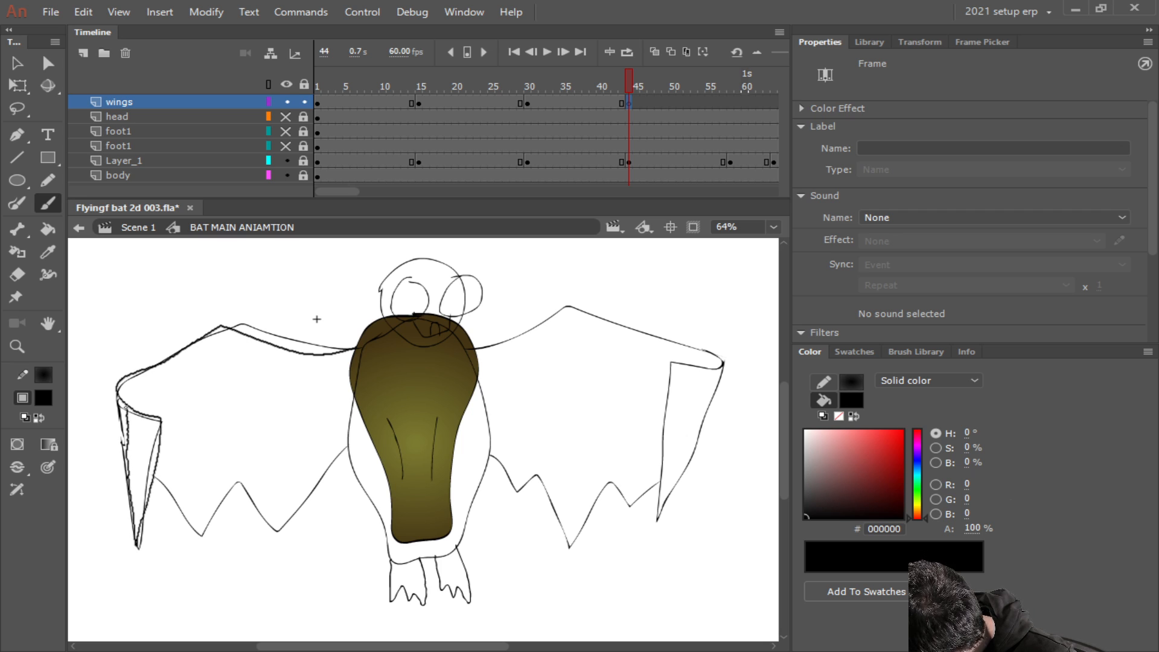
pyautogui.hotkey('ctrl', 'z')
pyautogui.hotkey('ctrl', 'z')
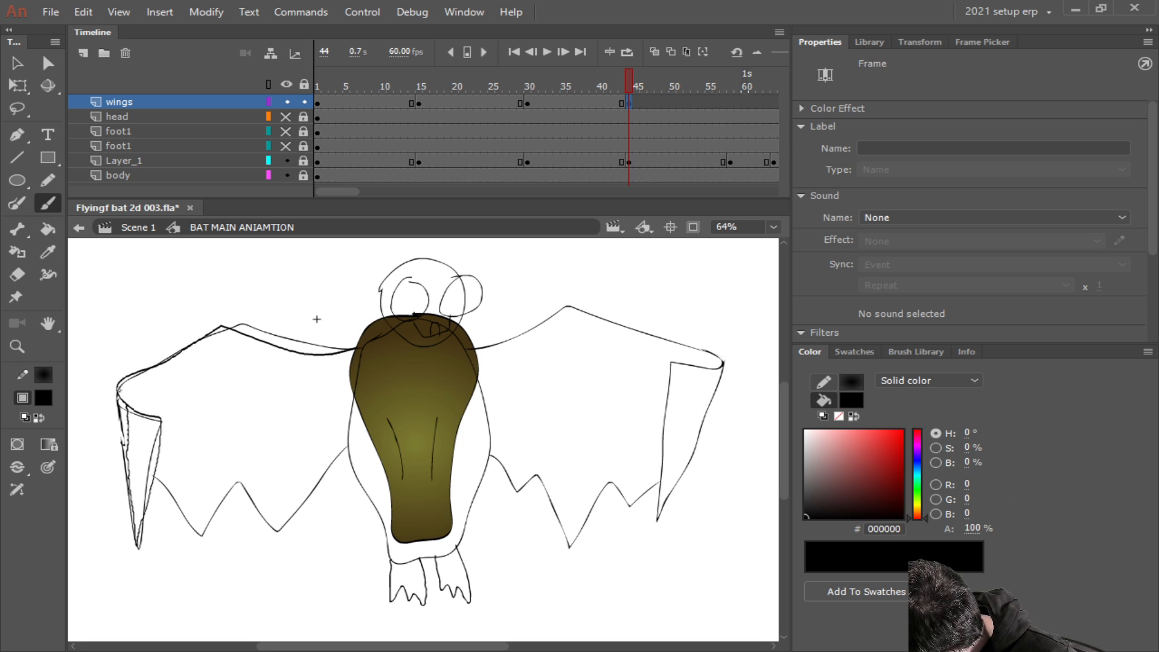
pyautogui.hotkey('ctrl', 'z')
pyautogui.hotkey('ctrl', 'z')
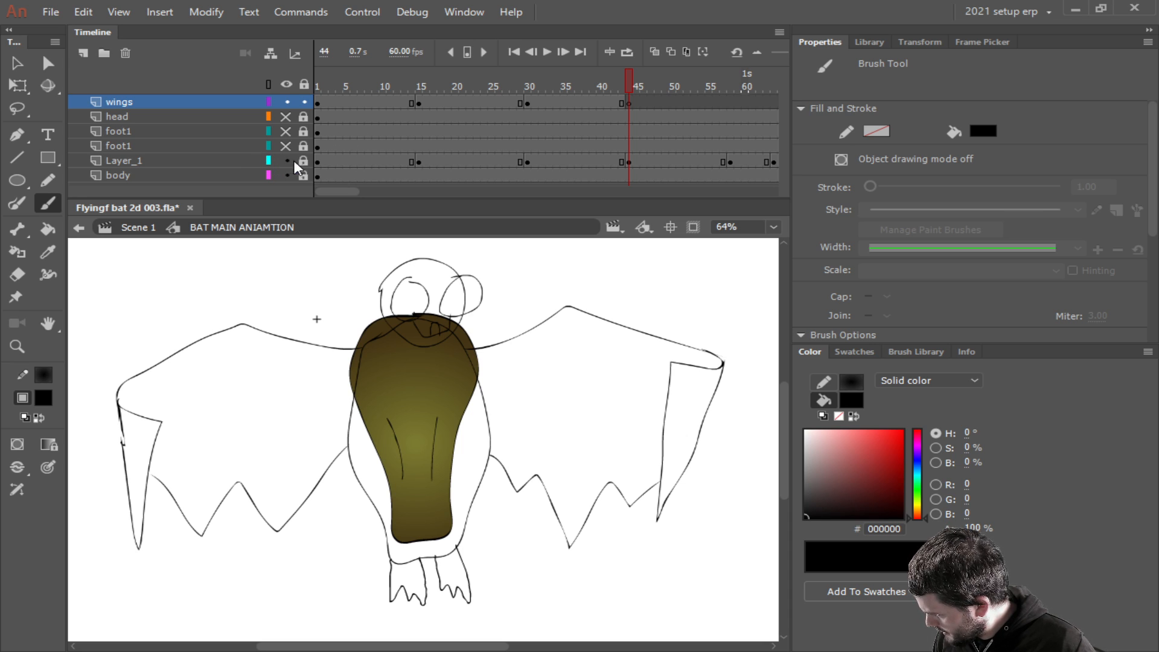
# Unlock Layer_1, set the fill colour to red FF0000, and undo the recolouring of the sketch's feet.
pyautogui.click(638, 162)
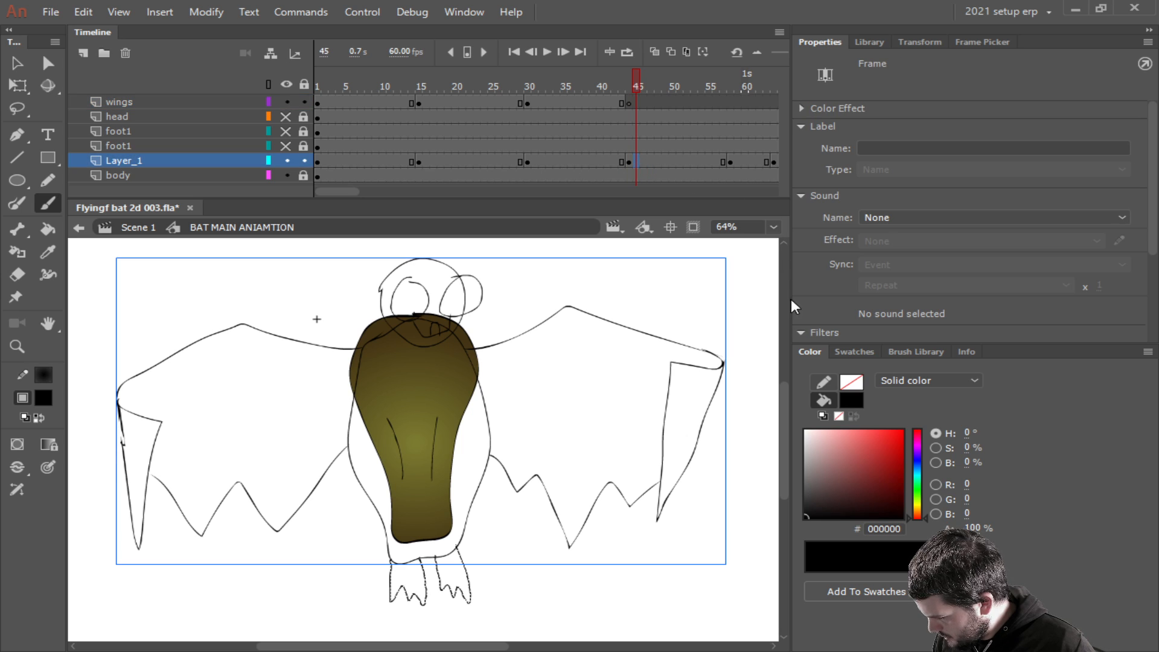
pyautogui.click(903, 430)
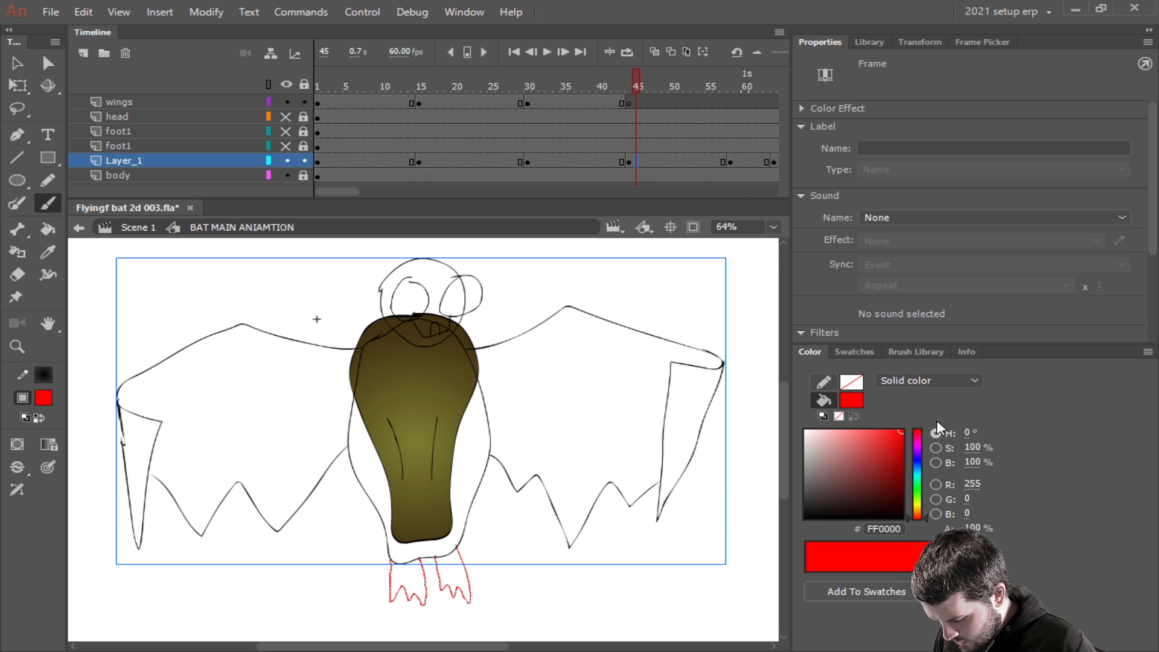
pyautogui.hotkey('ctrl', 'z')
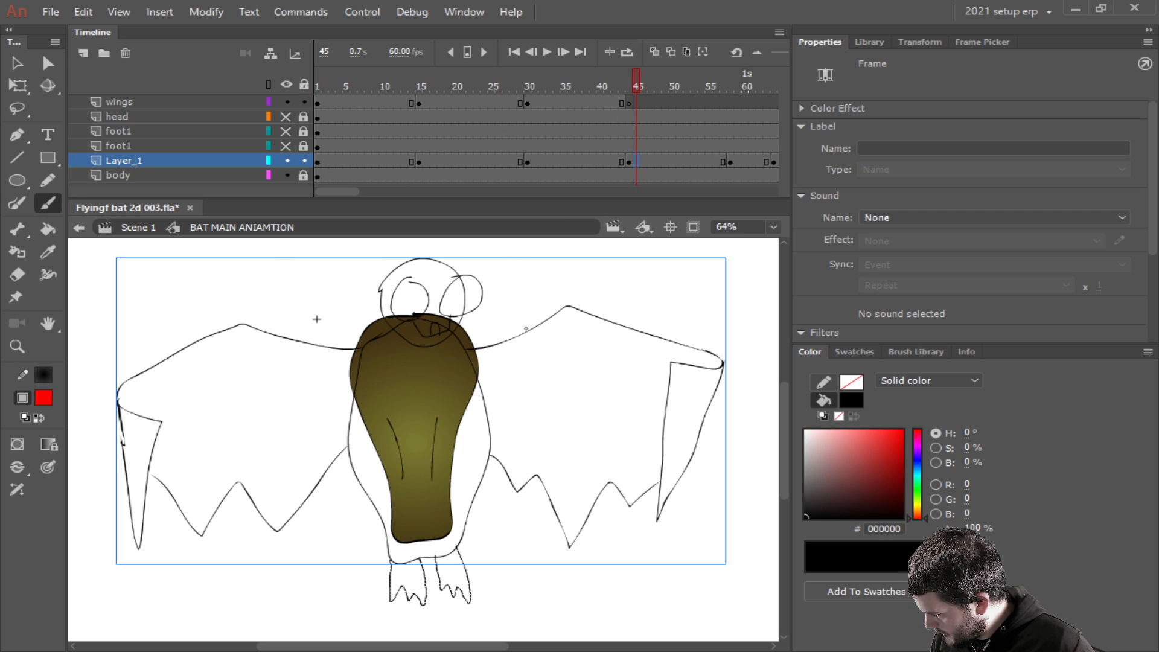
# Convert the selected frame 44 sketch on Layer_1 to a bitmap and deselect it.
pyautogui.rightClick(526, 328)
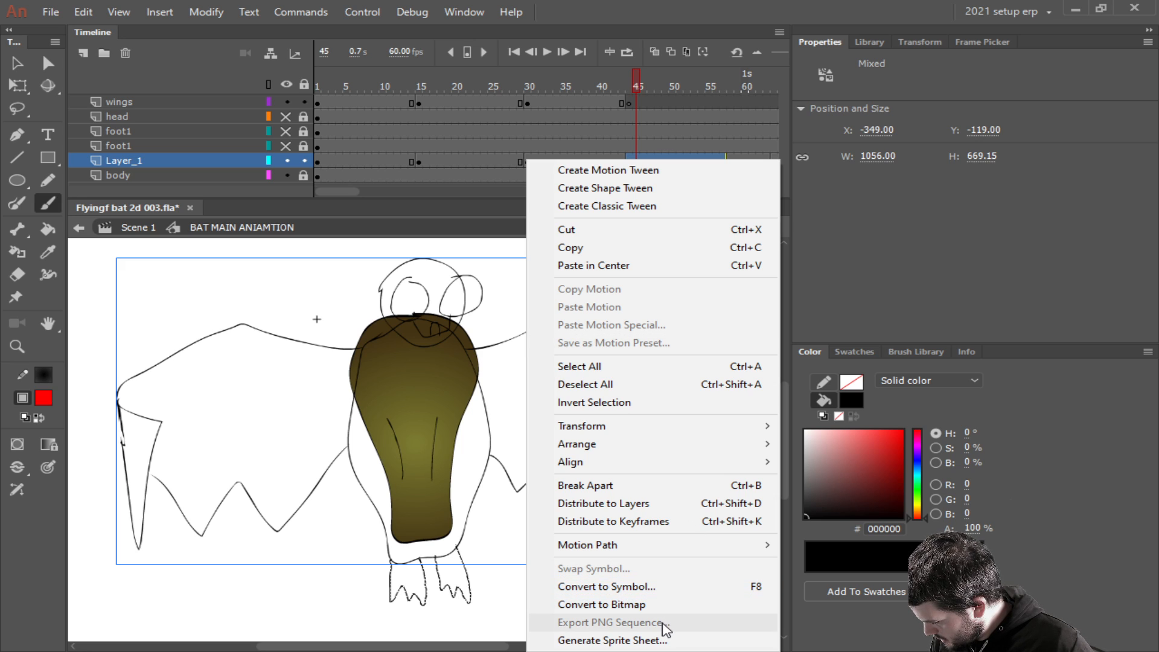
pyautogui.click(635, 606)
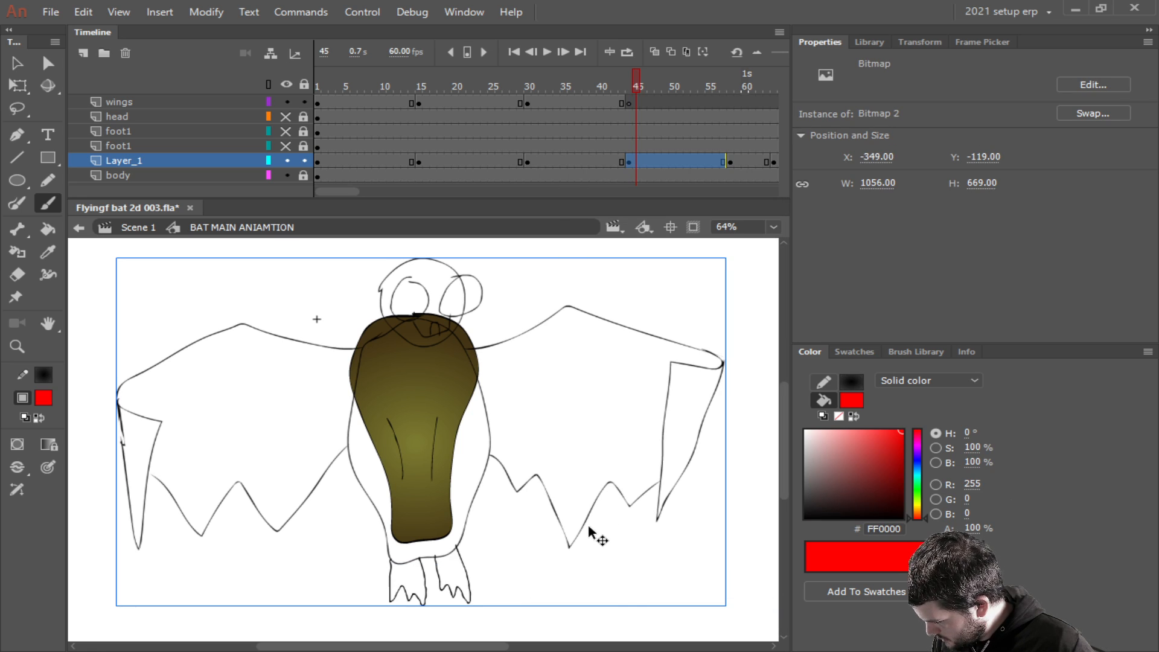
pyautogui.press('Escape')
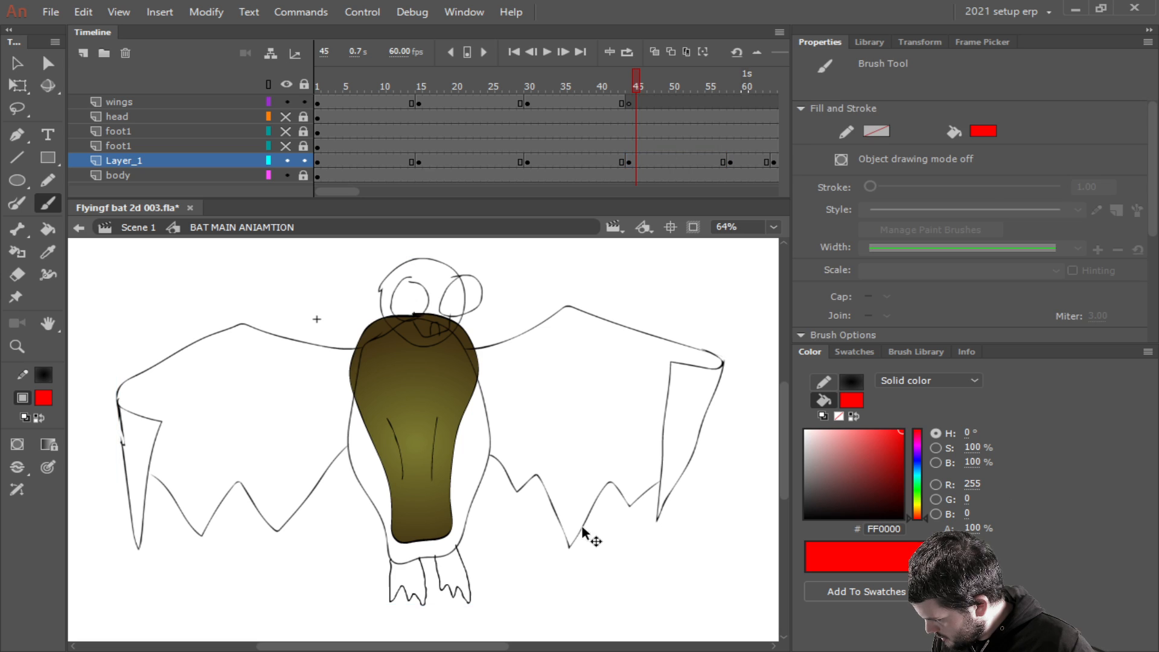
pyautogui.click(583, 532)
pyautogui.rightClick(578, 525)
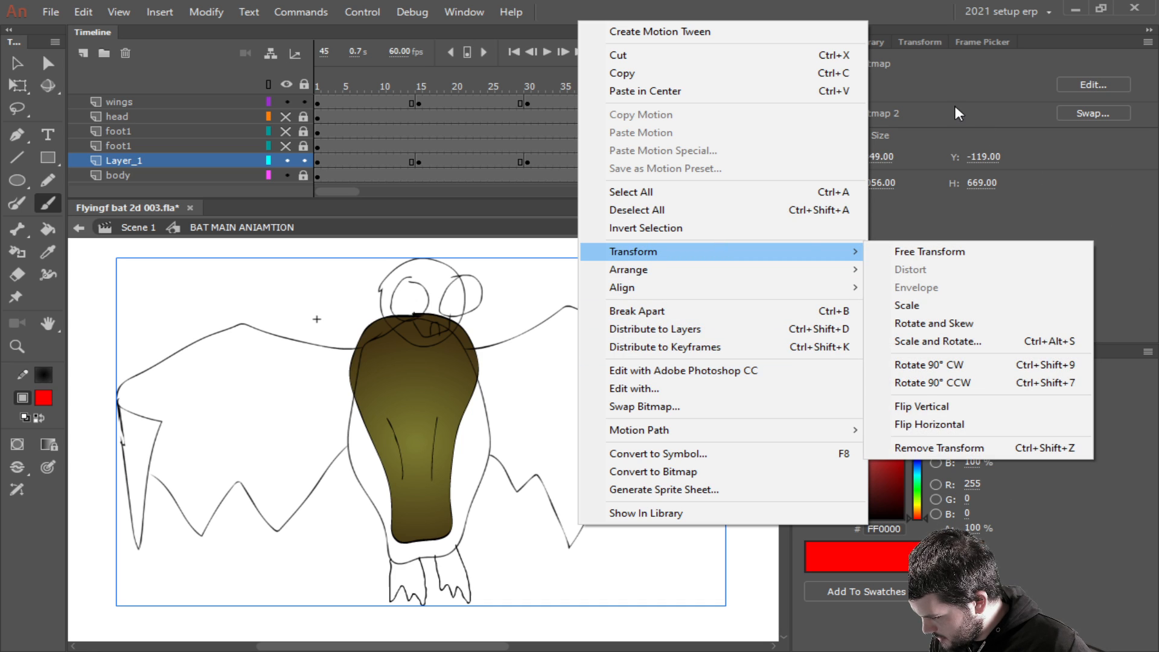
pyautogui.click(1141, 244)
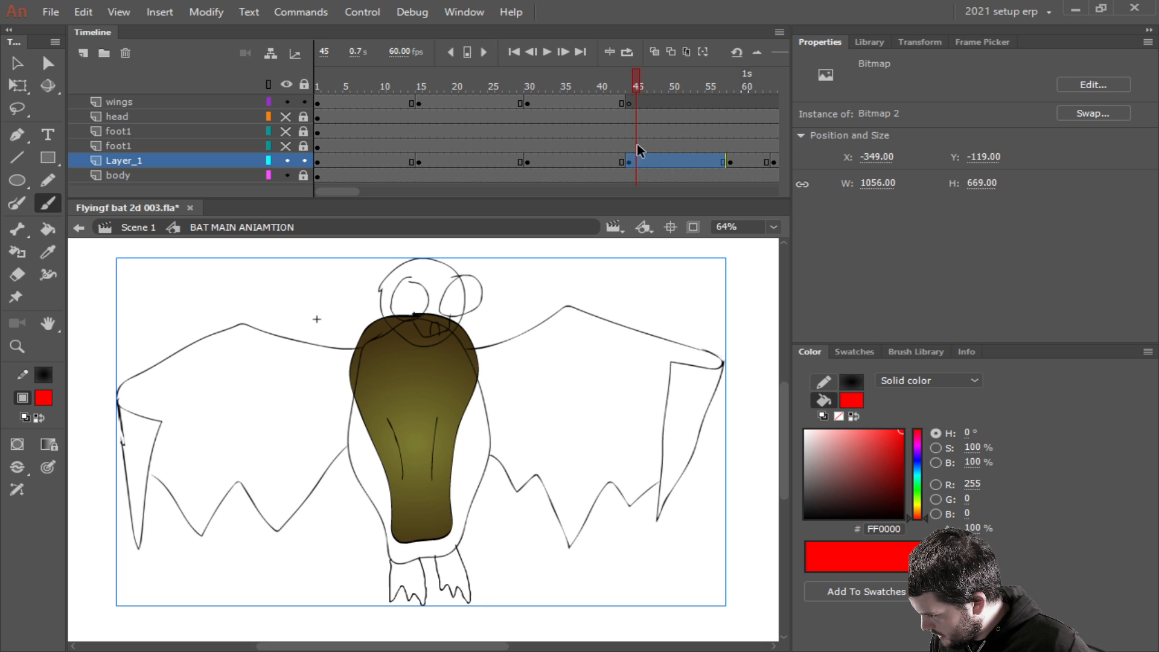
# Lock Layer_1 and brush both spread wing outlines in red over the frame 44 sketch on the wings layer, redrawing the left-hand wing's first stroke.
pyautogui.click(629, 102)
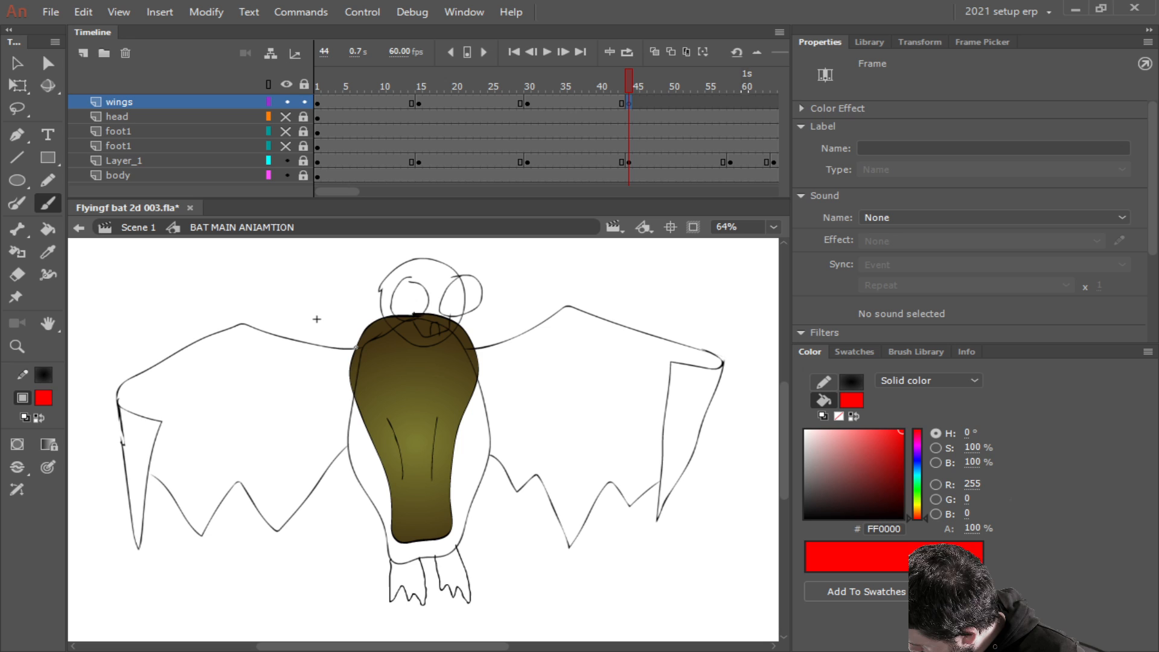
pyautogui.moveTo(355, 349)
pyautogui.mouseDown()
pyautogui.moveTo(223, 327)
pyautogui.moveTo(134, 379)
pyautogui.moveTo(119, 393)
pyautogui.moveTo(155, 419)
pyautogui.moveTo(160, 440)
pyautogui.moveTo(139, 546)
pyautogui.moveTo(115, 382)
pyautogui.mouseUp()
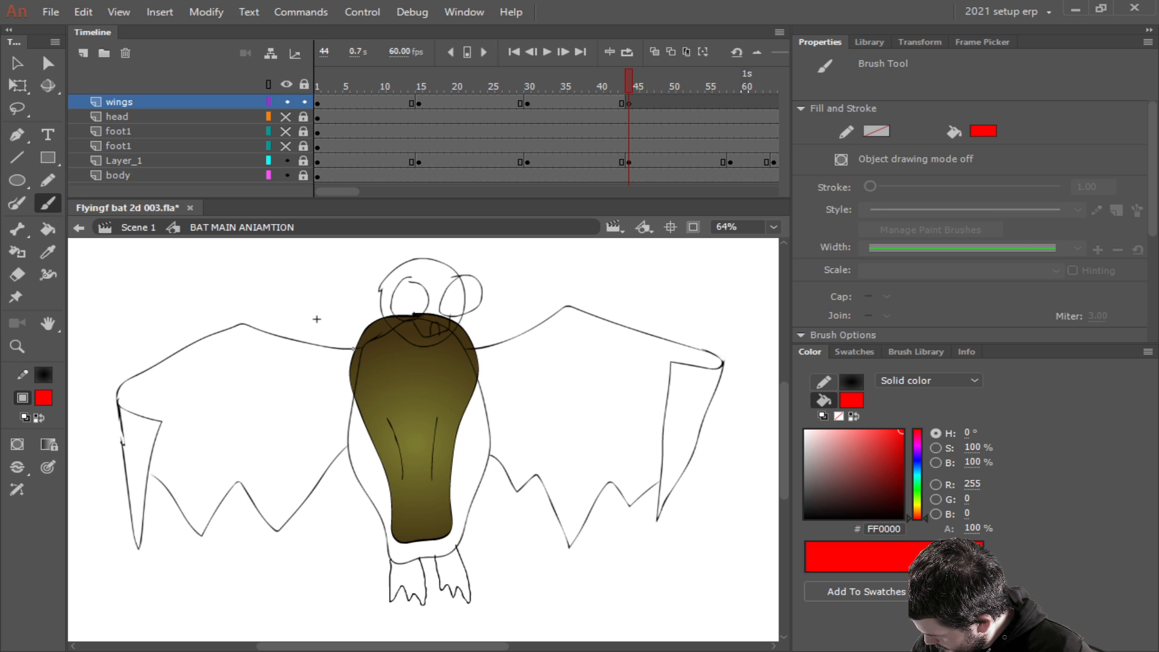
pyautogui.moveTo(352, 349)
pyautogui.mouseDown()
pyautogui.moveTo(238, 318)
pyautogui.moveTo(127, 380)
pyautogui.moveTo(119, 402)
pyautogui.moveTo(161, 422)
pyautogui.moveTo(118, 399)
pyautogui.moveTo(139, 548)
pyautogui.moveTo(156, 417)
pyautogui.mouseUp()
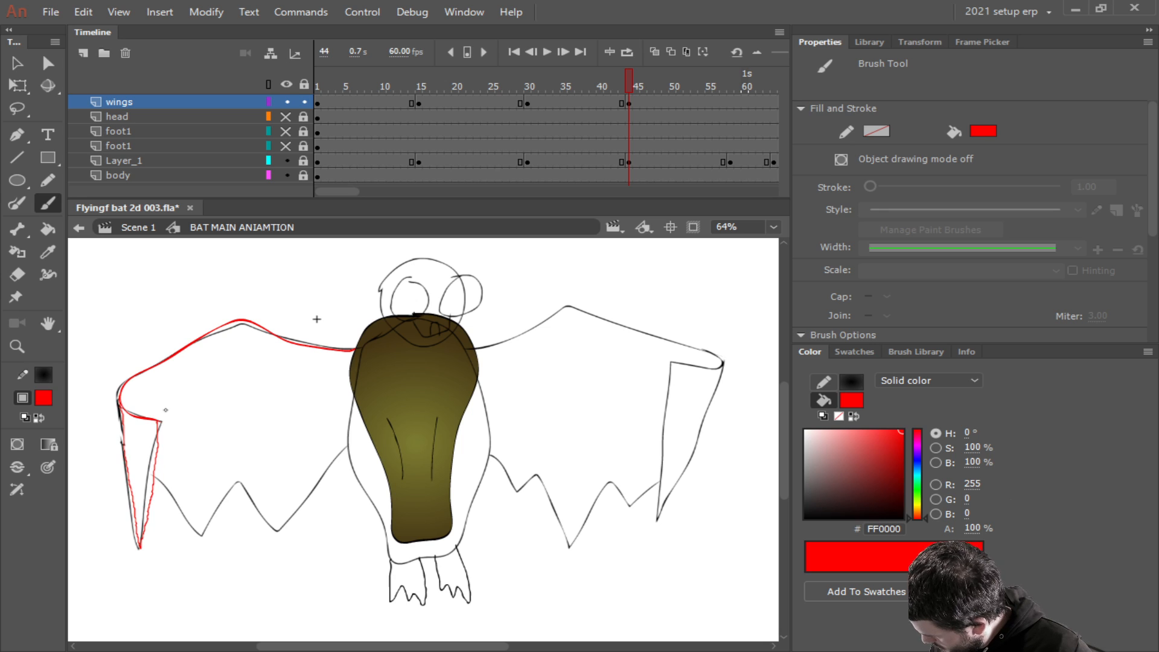
pyautogui.click(288, 161)
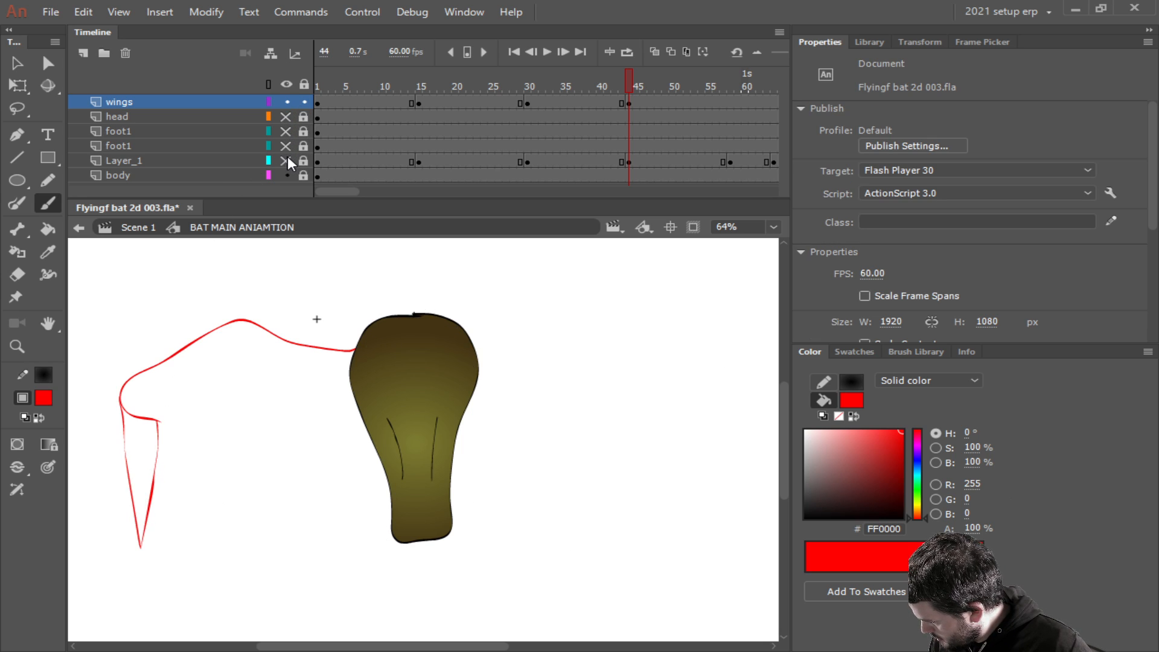
pyautogui.click(288, 159)
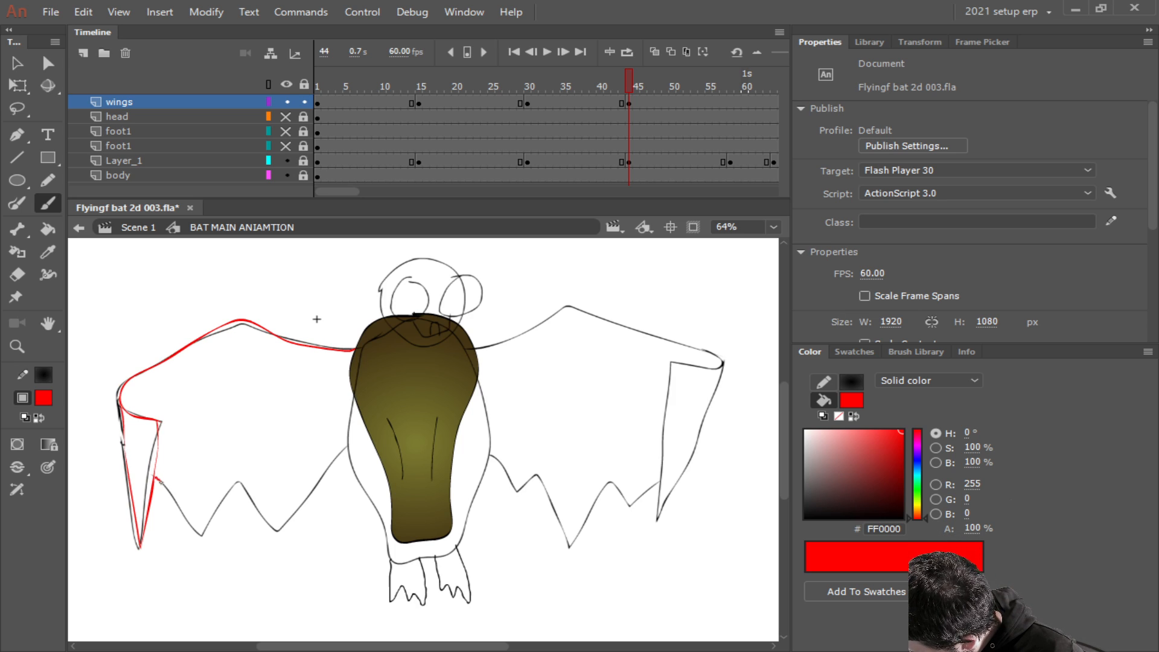
pyautogui.moveTo(156, 478)
pyautogui.mouseDown()
pyautogui.moveTo(193, 534)
pyautogui.moveTo(232, 482)
pyautogui.moveTo(284, 536)
pyautogui.moveTo(302, 491)
pyautogui.moveTo(349, 444)
pyautogui.mouseUp()
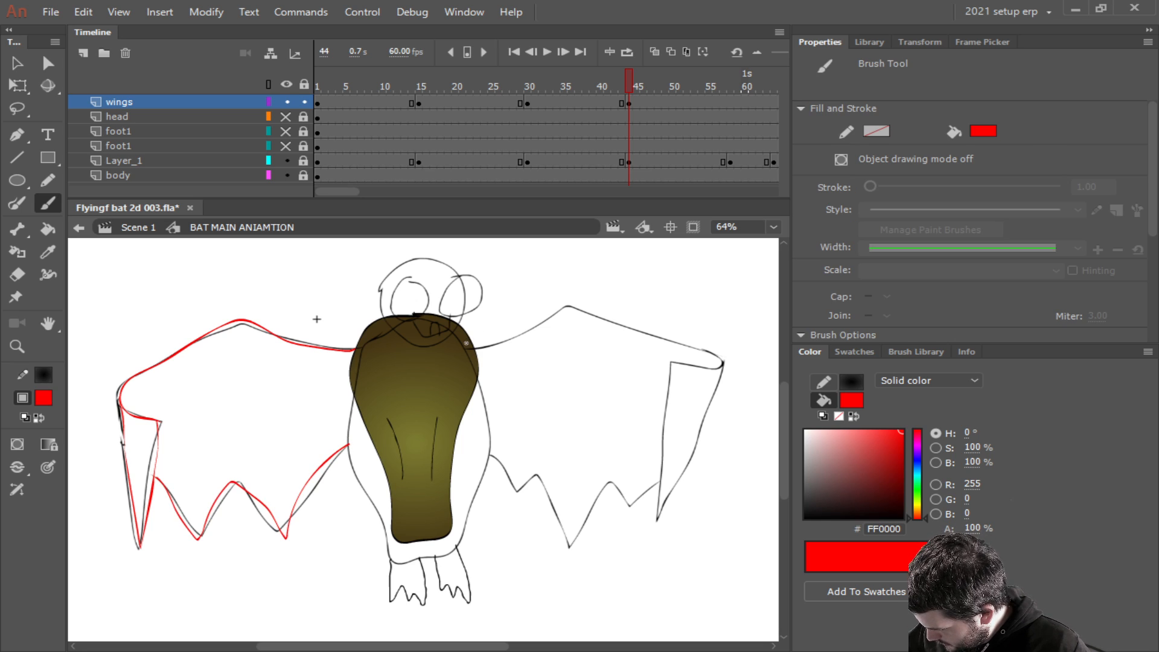
pyautogui.moveTo(461, 347)
pyautogui.mouseDown()
pyautogui.moveTo(537, 329)
pyautogui.moveTo(572, 301)
pyautogui.moveTo(717, 349)
pyautogui.moveTo(723, 362)
pyautogui.moveTo(670, 361)
pyautogui.moveTo(656, 520)
pyautogui.moveTo(721, 365)
pyautogui.mouseUp()
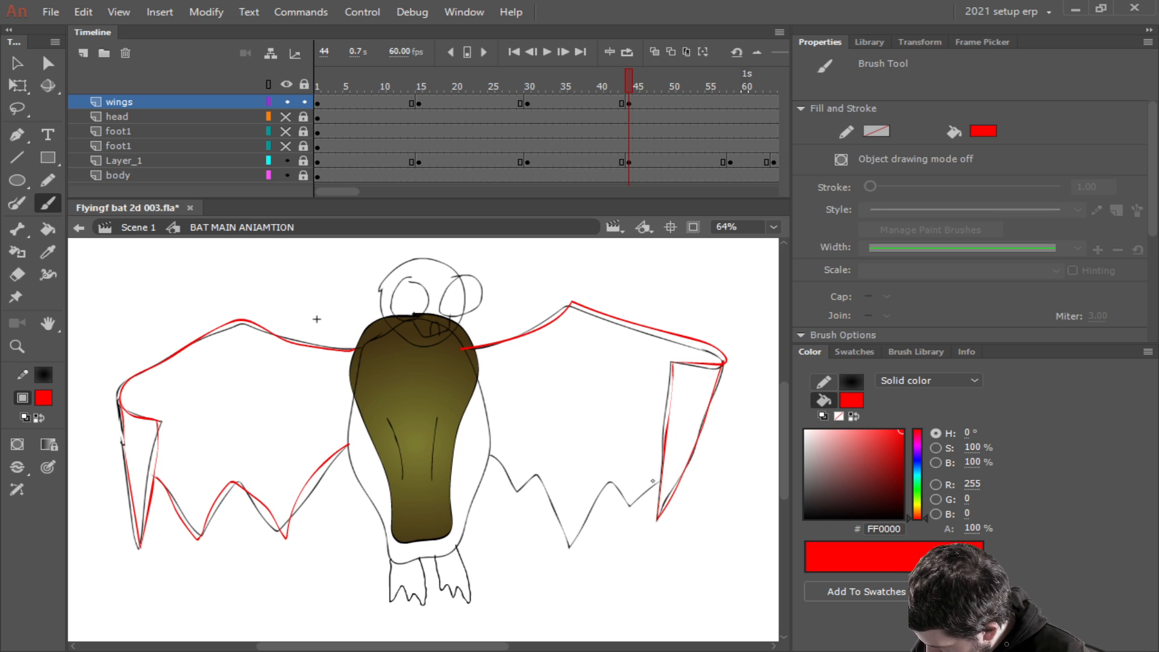
pyautogui.moveTo(660, 481)
pyautogui.mouseDown()
pyautogui.moveTo(632, 506)
pyautogui.moveTo(616, 482)
pyautogui.moveTo(601, 485)
pyautogui.moveTo(570, 547)
pyautogui.moveTo(545, 477)
pyautogui.moveTo(518, 491)
pyautogui.moveTo(486, 455)
pyautogui.mouseUp()
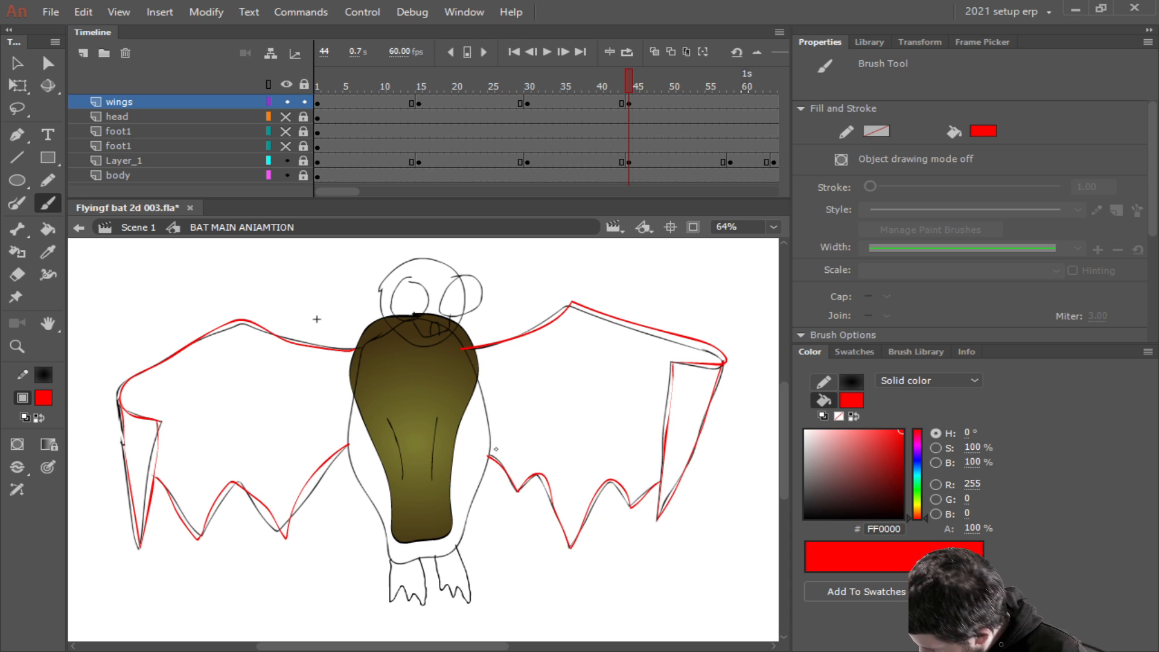
# Recolour the frame 44 wing outlines on the wings layer to black 000000 and hide Layer_1.
pyautogui.click(630, 103)
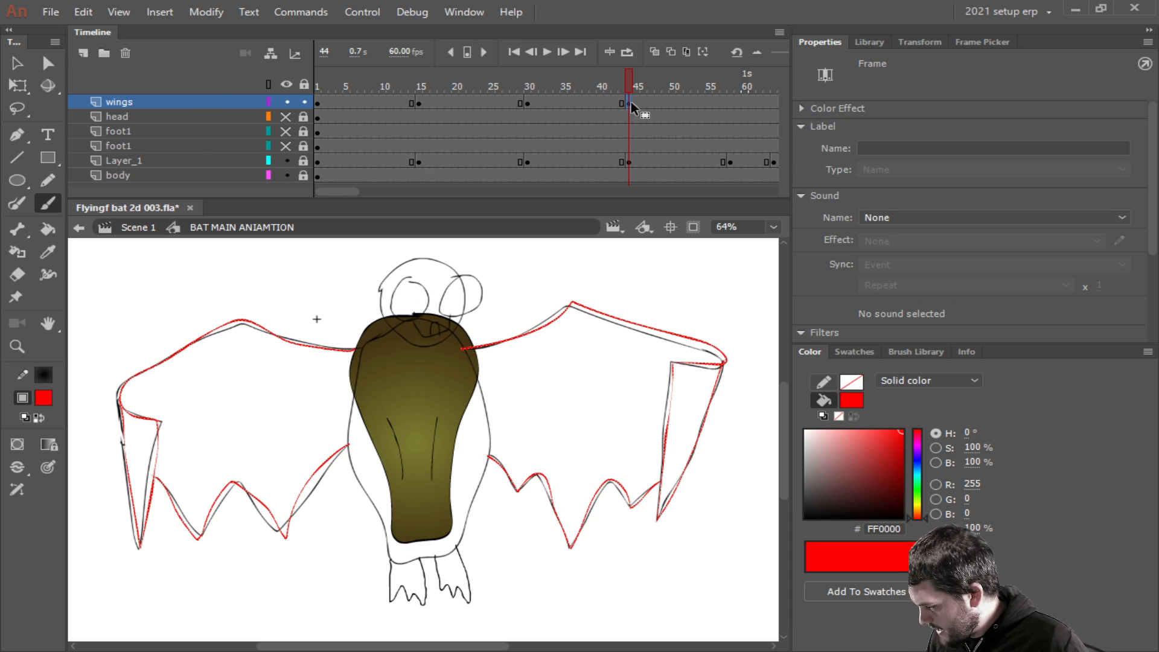
pyautogui.moveTo(810, 509); pyautogui.dragTo(804, 520)
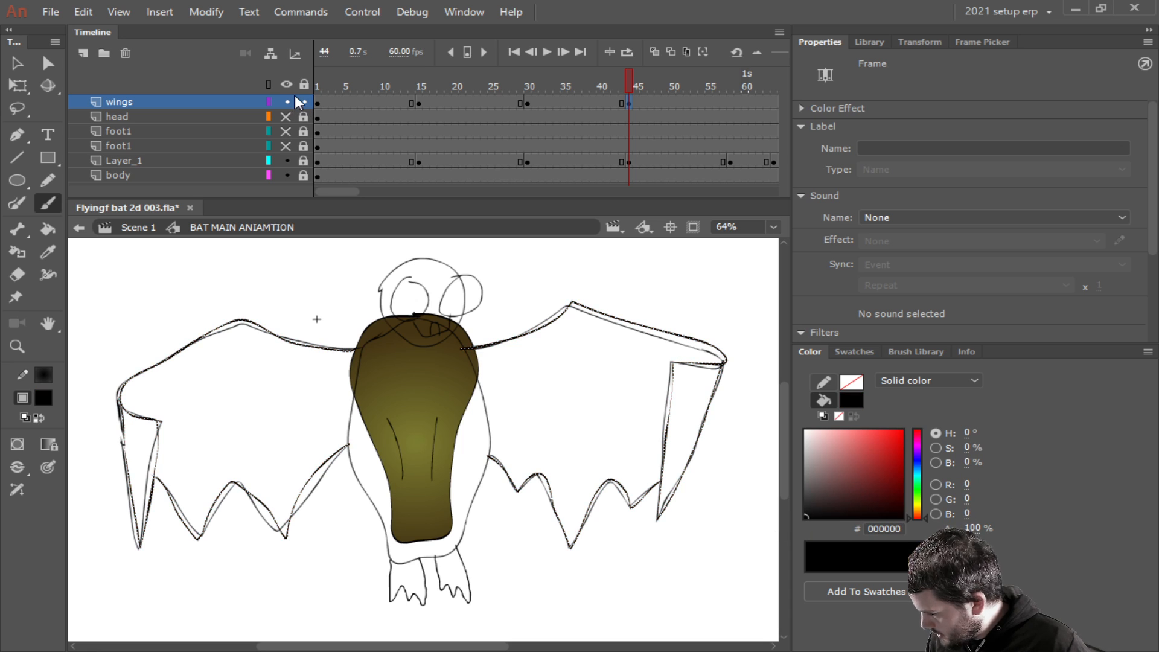
pyautogui.click(287, 160)
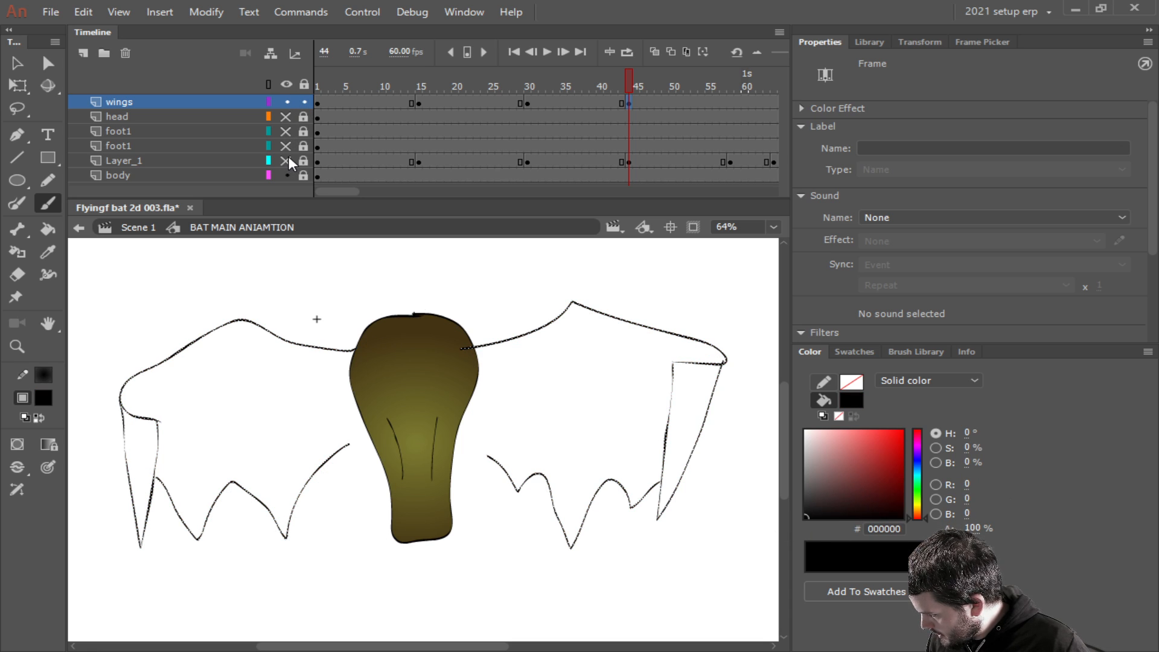
# Brush the lower edges of both wings in to the body at frame 44 and erase the right-hand wing's upper line where it overlaps the body.
pyautogui.click(45, 204)
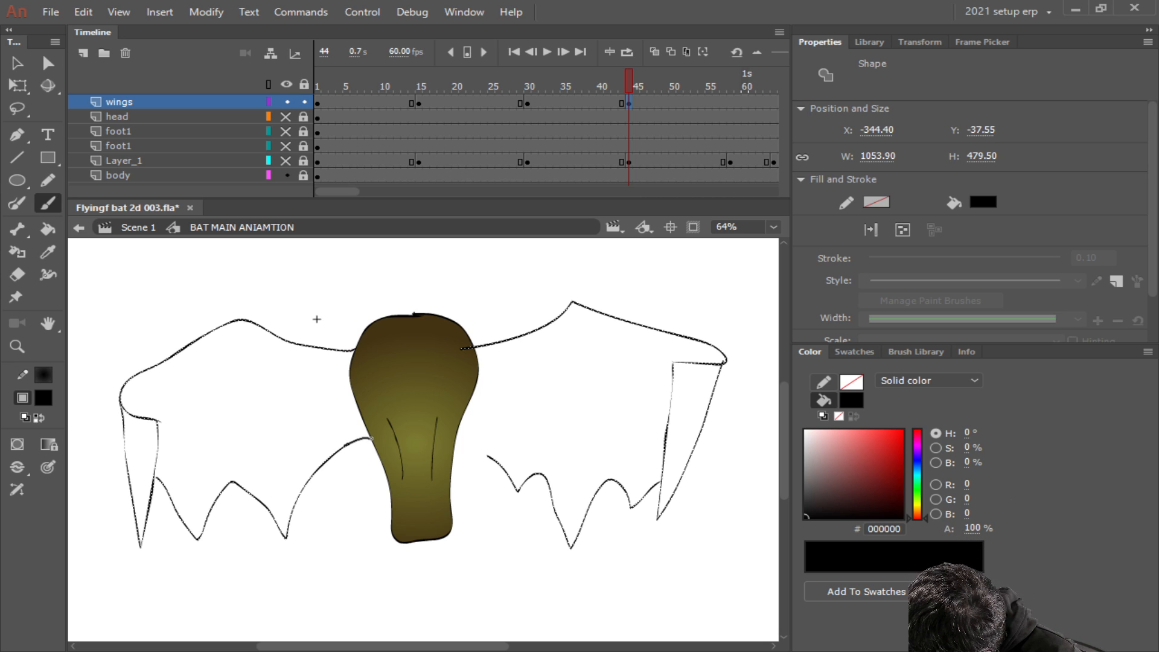
pyautogui.click(372, 439)
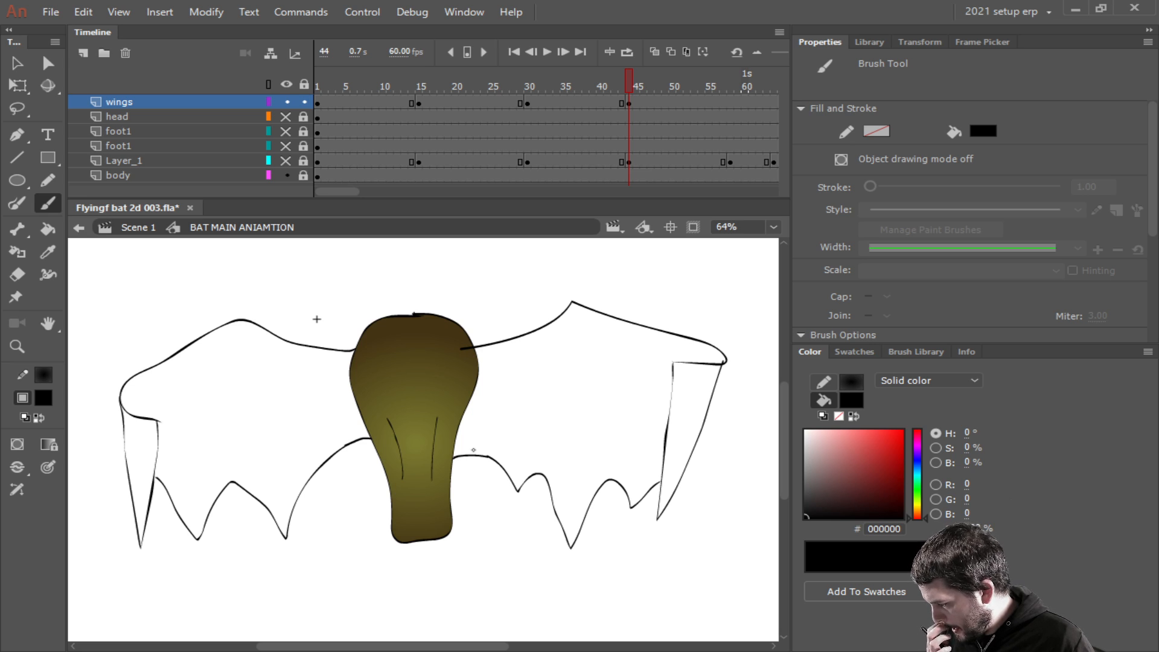
pyautogui.click(17, 275)
pyautogui.moveTo(448, 356); pyautogui.dragTo(460, 357)
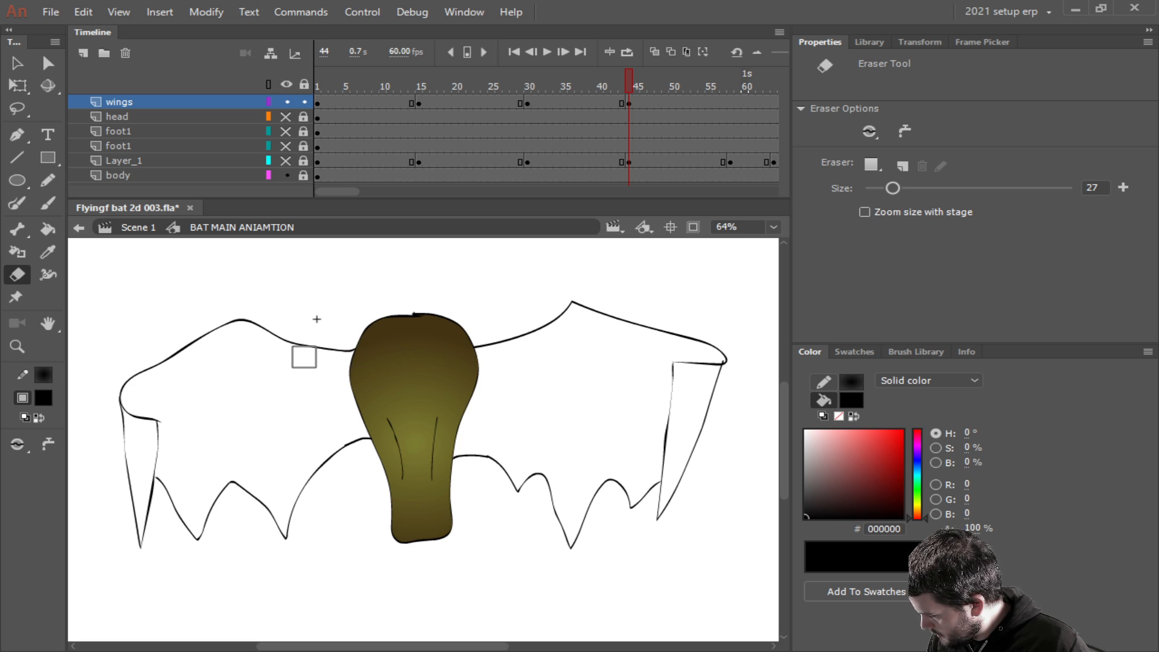
# Insert a keyframe at frame 58 on the wings layer and show the Layer_1 sketch as coloured outlines.
pyautogui.click(726, 103)
pyautogui.rightClick(730, 103)
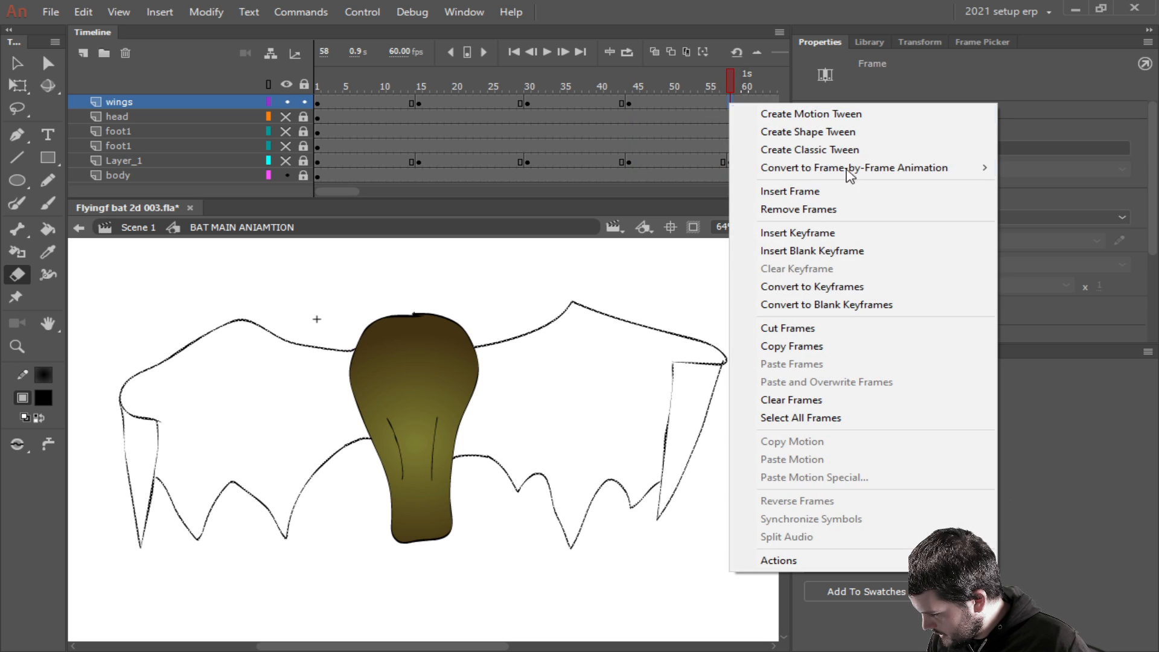
pyautogui.click(797, 233)
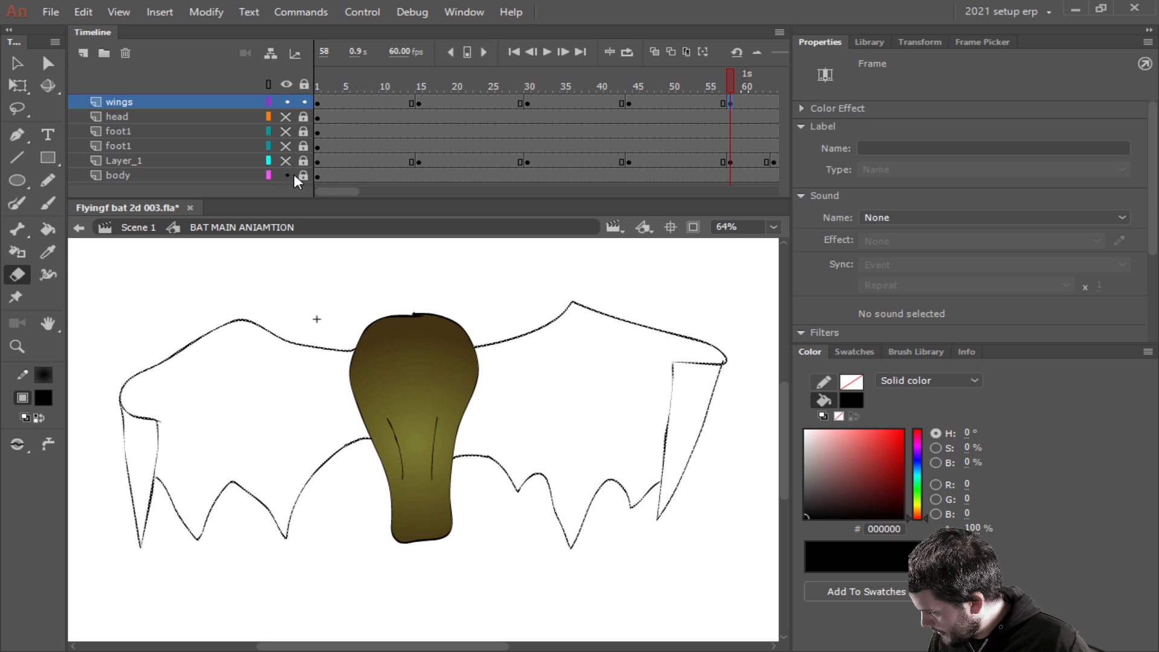
pyautogui.moveTo(286, 161); pyautogui.dragTo(286, 175)
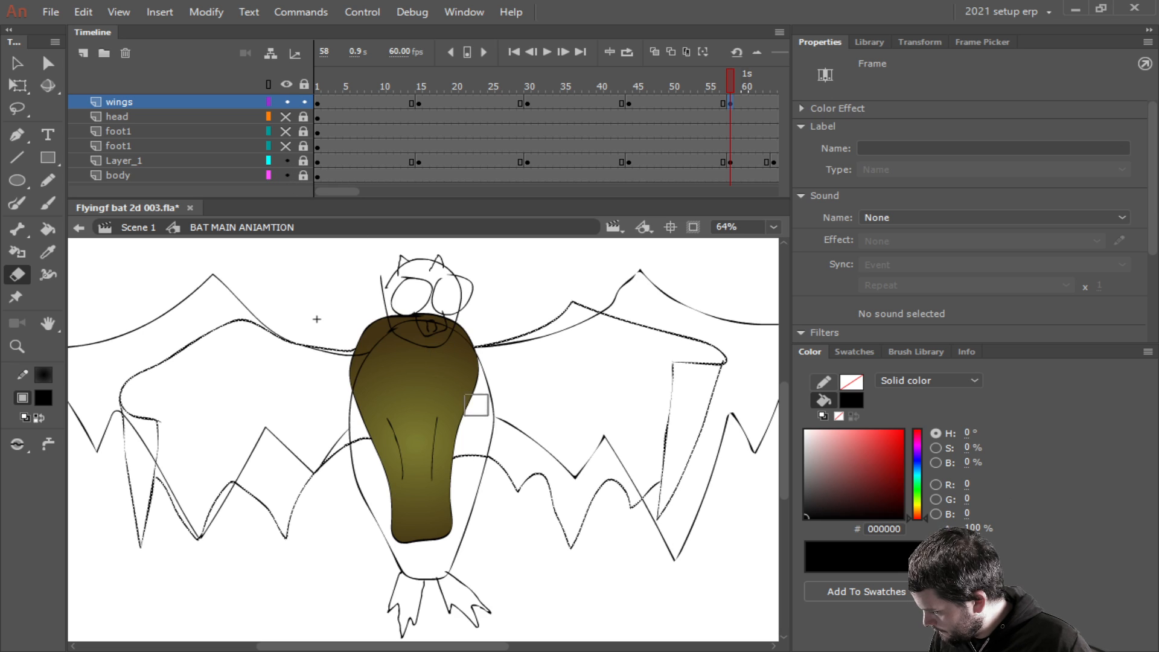
pyautogui.click(268, 161)
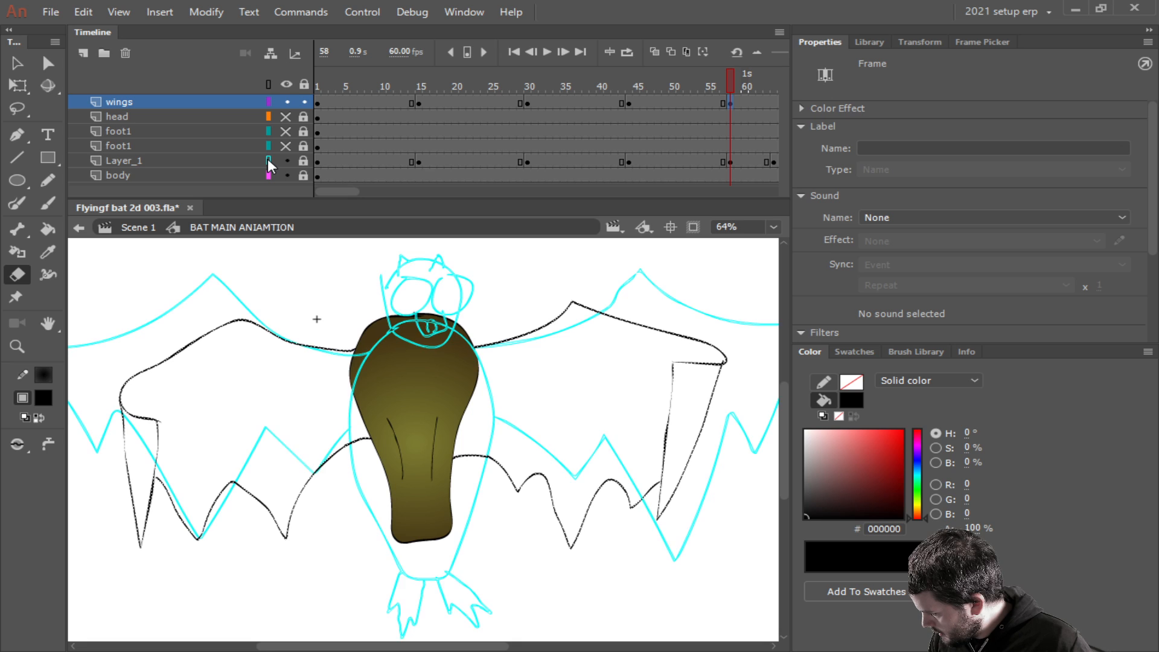
pyautogui.scroll(-1, 581, 552)
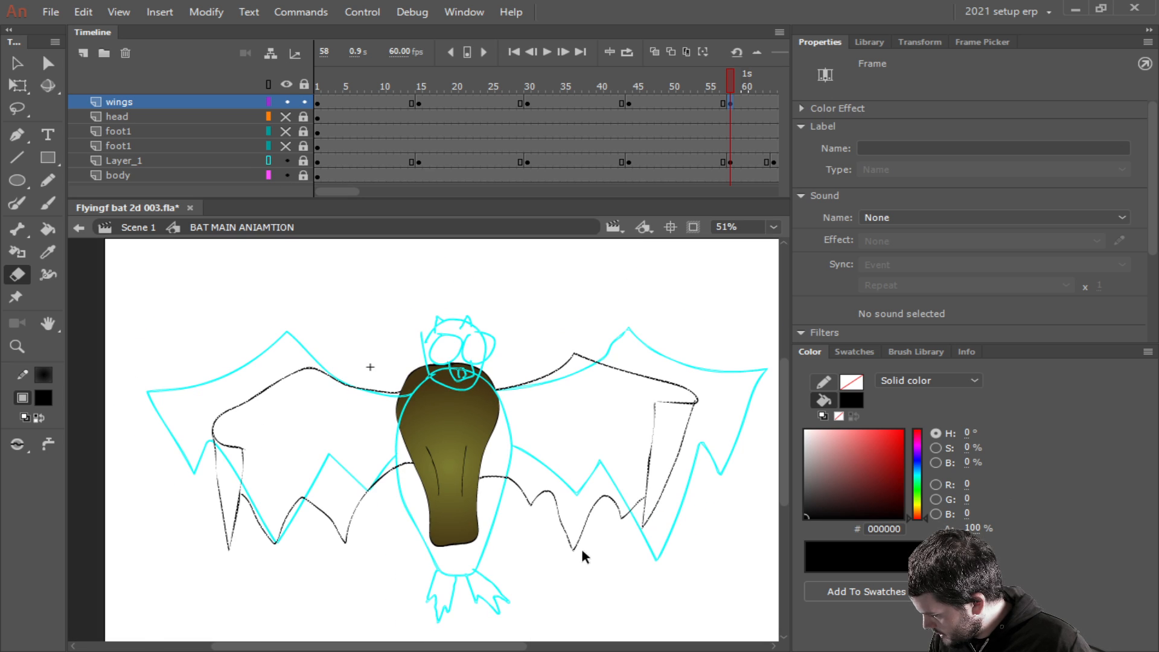
pyautogui.keyDown('ctrl'); pyautogui.click(355, 302); pyautogui.keyUp('ctrl')
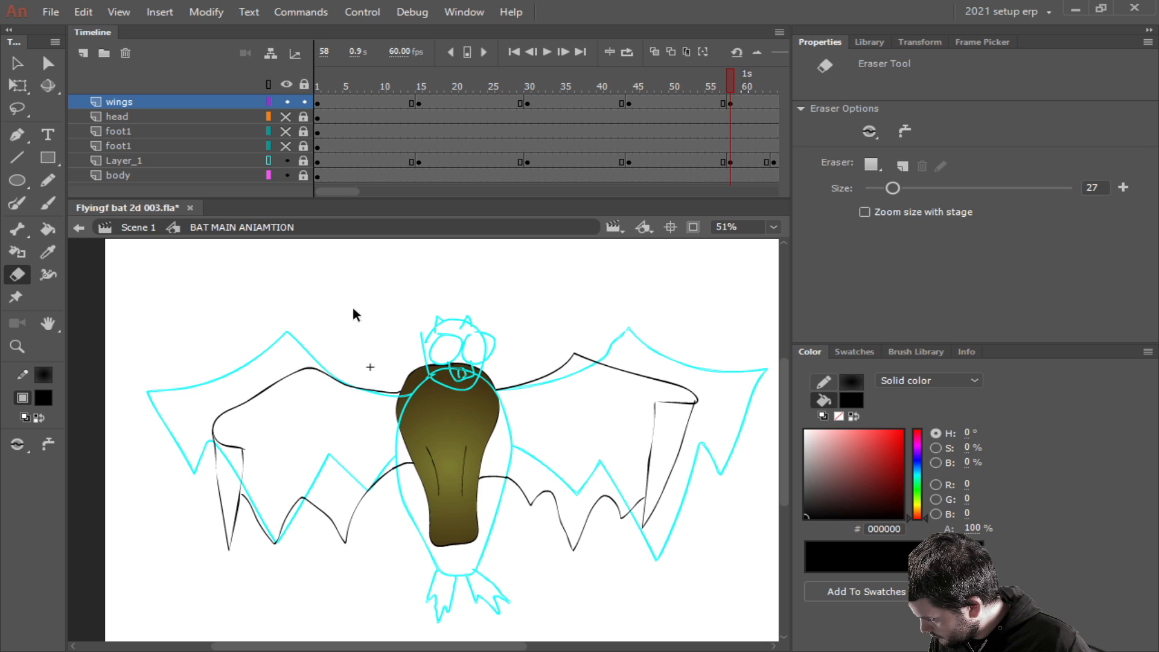
# Delete the copied wing drawing from the frame 58 keyframe on the wings layer.
pyautogui.click(50, 204)
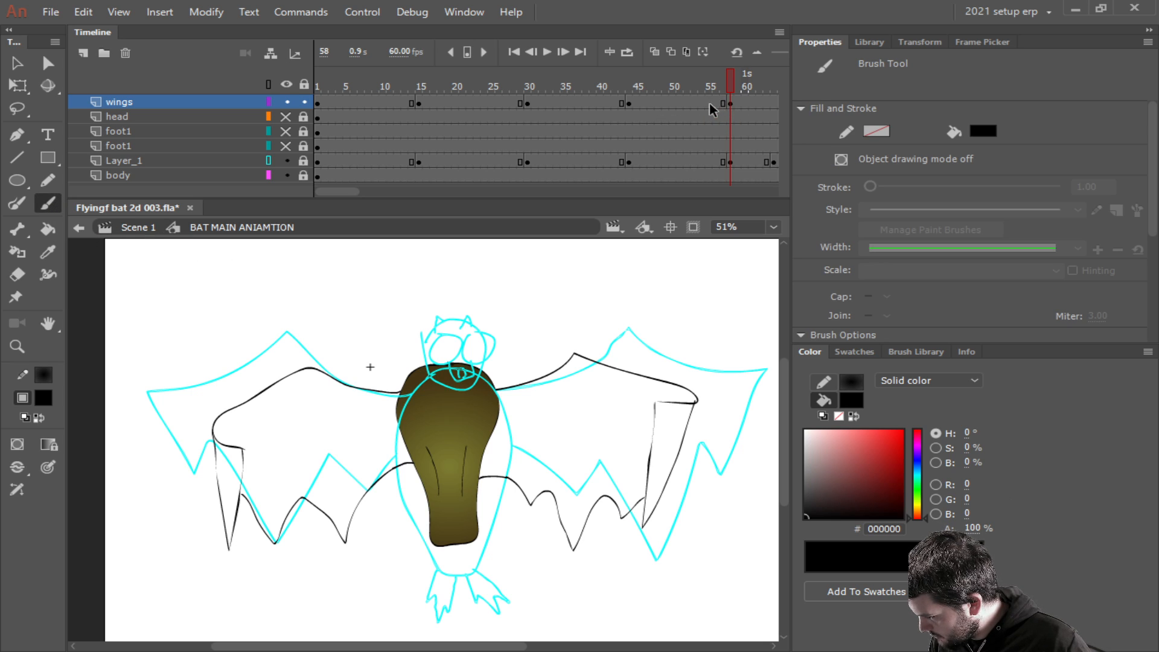
pyautogui.click(732, 103)
pyautogui.press('Delete')
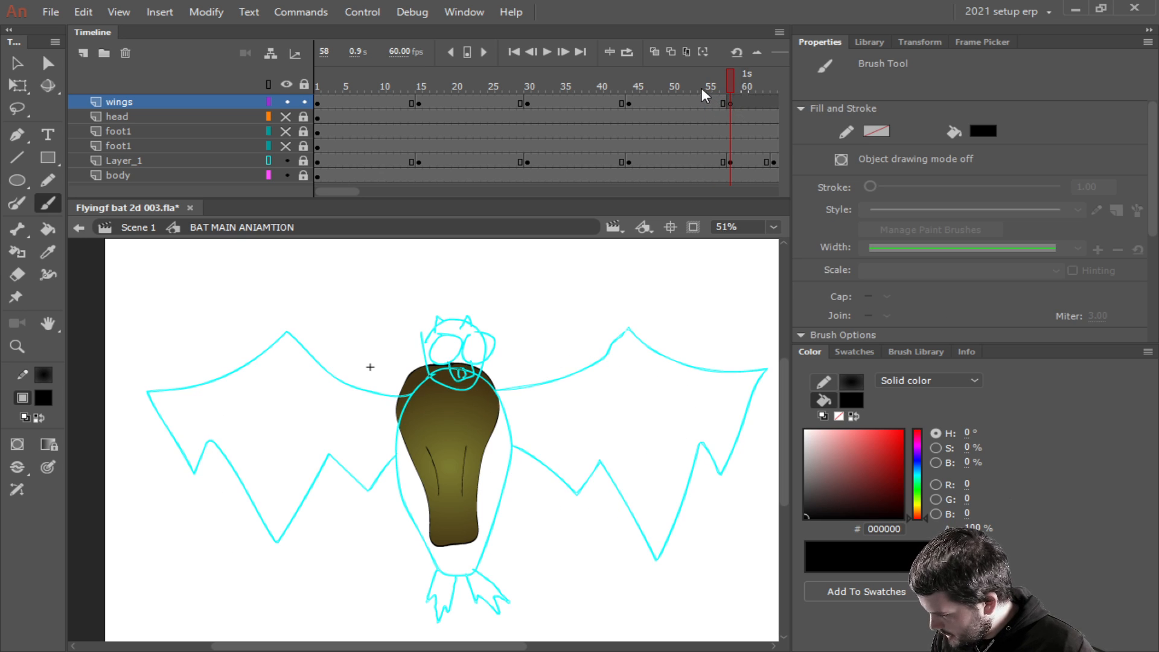
# Brush both wing outlines in black over the frame 58 sketch on the wings layer.
pyautogui.click(733, 104)
pyautogui.moveTo(329, 194); pyautogui.dragTo(335, 188)
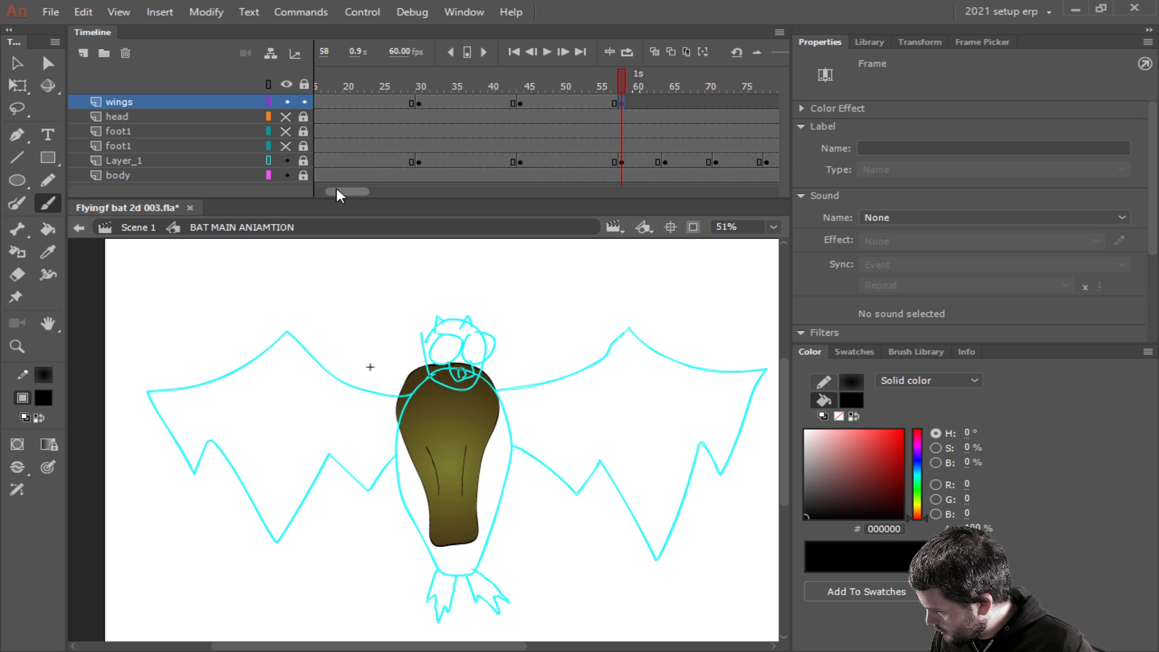
pyautogui.click(47, 203)
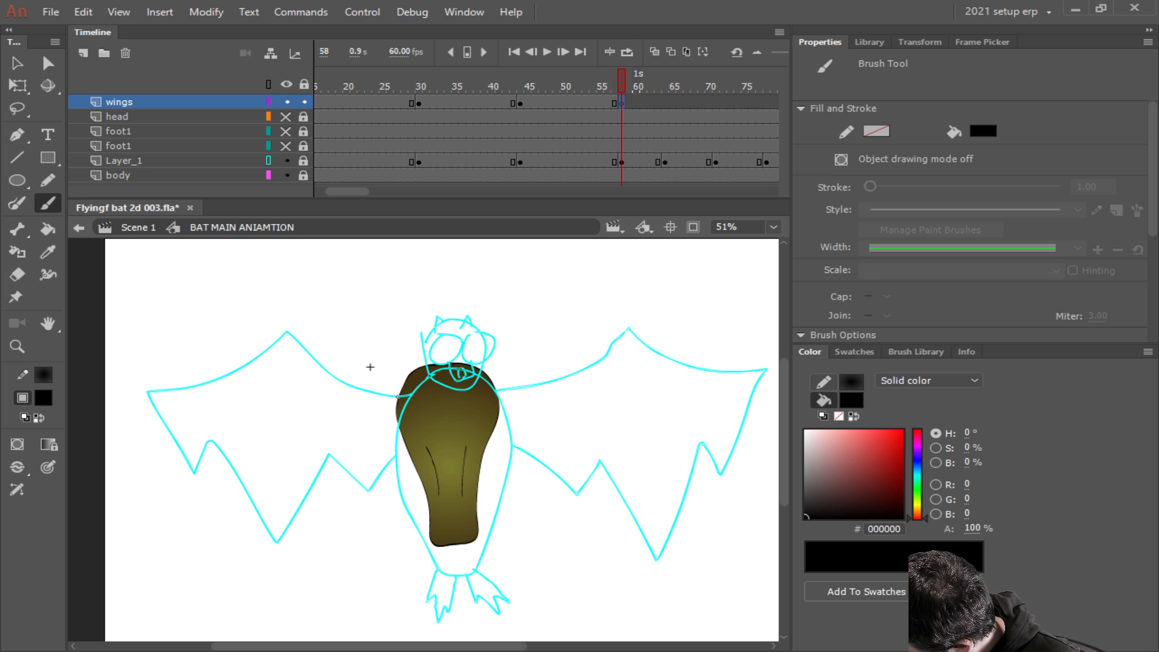
pyautogui.moveTo(399, 396)
pyautogui.mouseDown()
pyautogui.moveTo(335, 374)
pyautogui.moveTo(287, 331)
pyautogui.moveTo(233, 371)
pyautogui.moveTo(137, 387)
pyautogui.moveTo(188, 473)
pyautogui.moveTo(216, 437)
pyautogui.moveTo(277, 539)
pyautogui.moveTo(327, 452)
pyautogui.moveTo(363, 485)
pyautogui.moveTo(406, 445)
pyautogui.mouseUp()
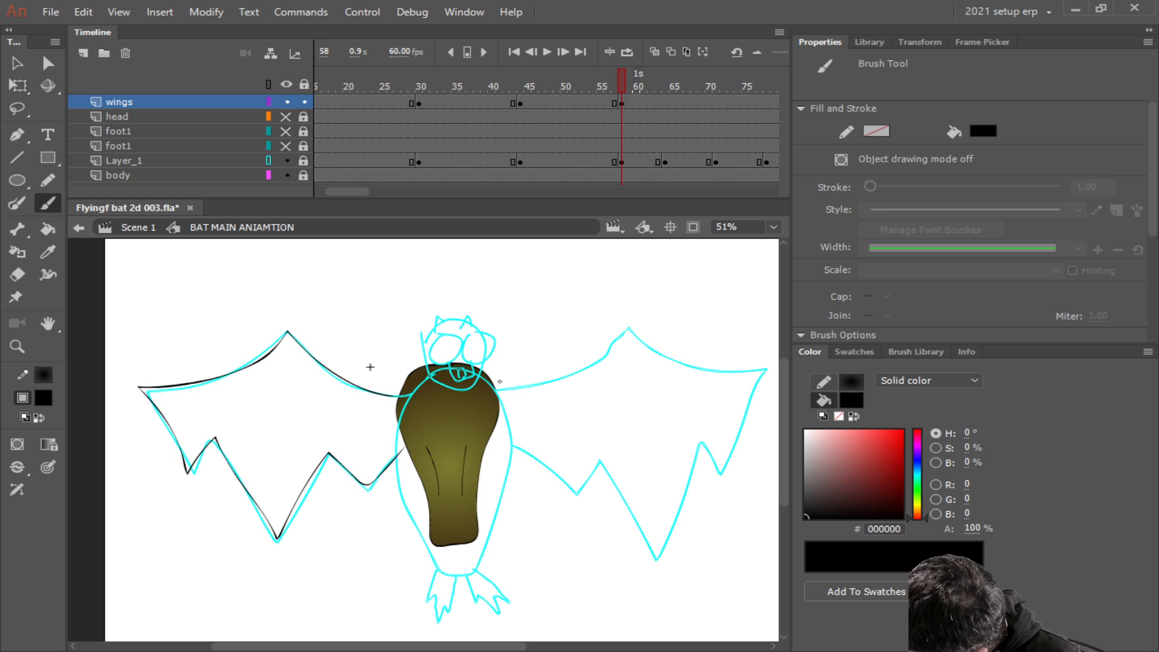
pyautogui.moveTo(496, 391)
pyautogui.mouseDown()
pyautogui.moveTo(578, 363)
pyautogui.moveTo(629, 325)
pyautogui.moveTo(682, 356)
pyautogui.moveTo(766, 364)
pyautogui.moveTo(725, 471)
pyautogui.moveTo(705, 432)
pyautogui.moveTo(658, 561)
pyautogui.moveTo(606, 459)
pyautogui.moveTo(578, 495)
pyautogui.moveTo(512, 447)
pyautogui.mouseUp()
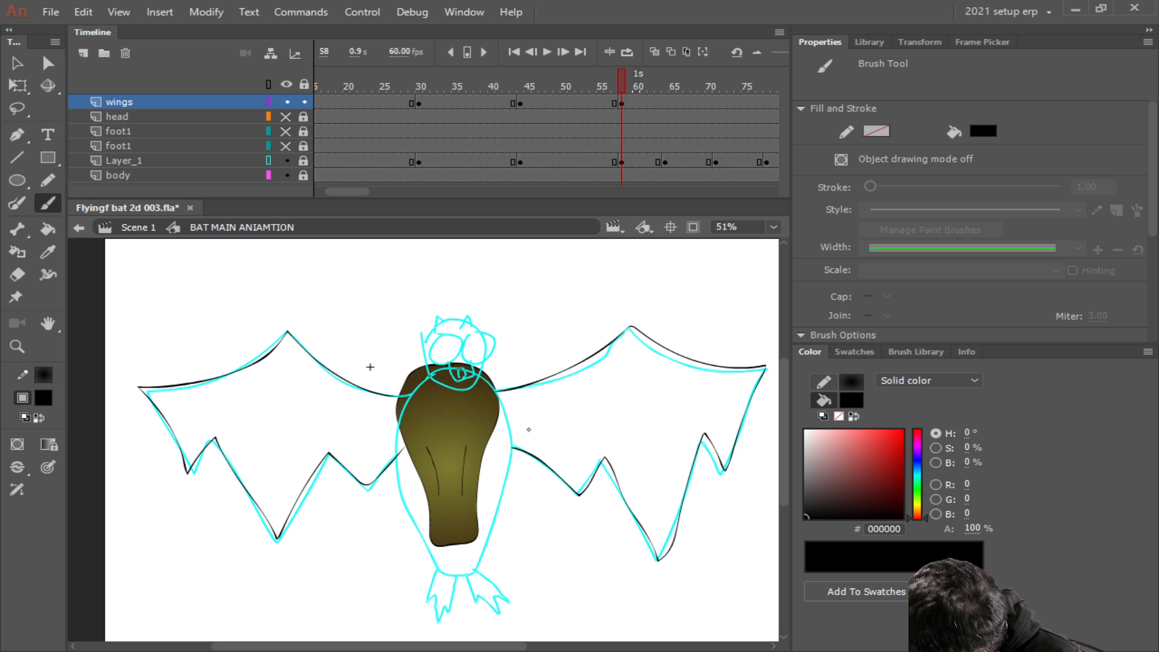
# Insert a wings keyframe at frame 64 and replace the copied drawing with both wings brushed in black over the sketch.
pyautogui.rightClick(660, 103)
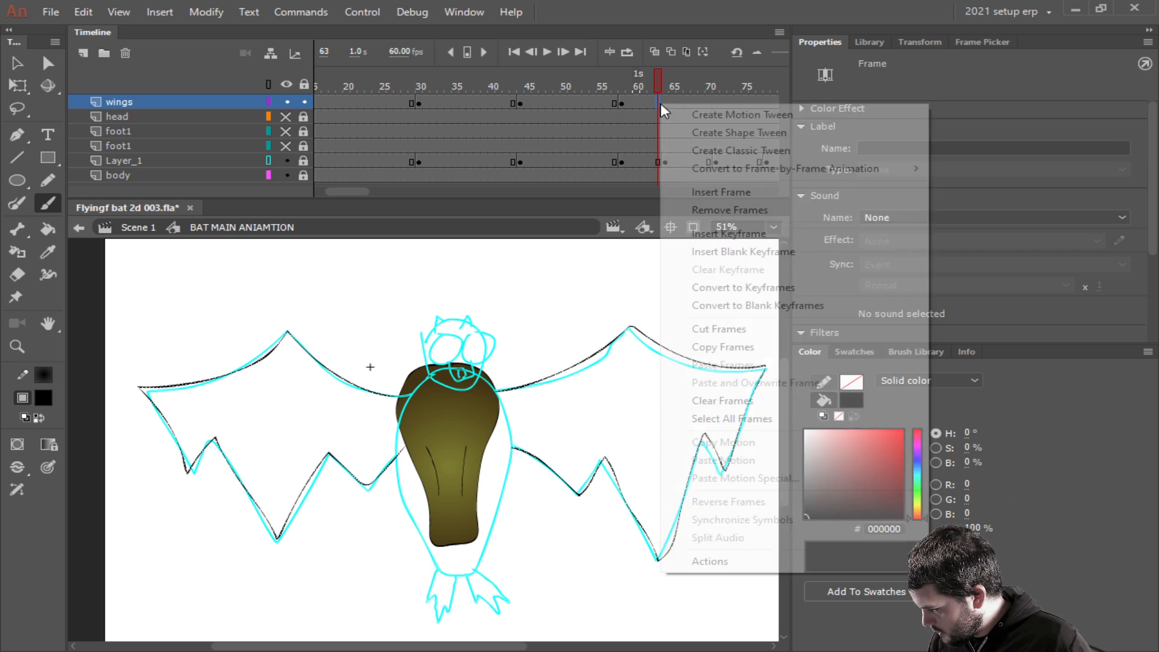
pyautogui.click(650, 101)
pyautogui.rightClick(665, 103)
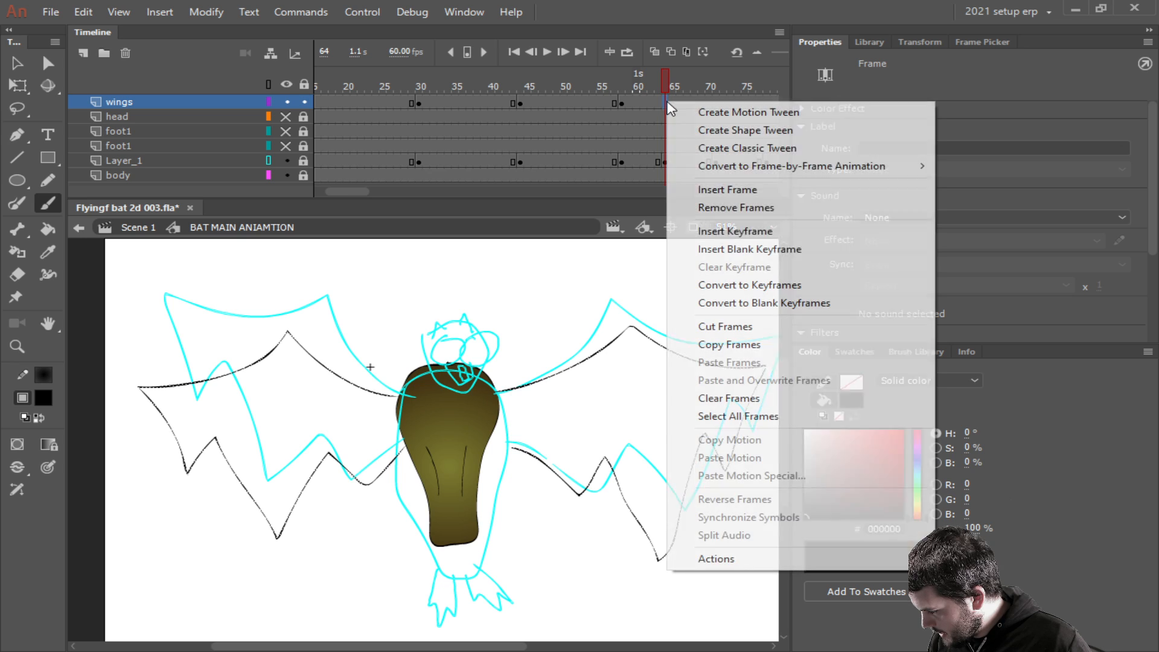
pyautogui.click(688, 227)
pyautogui.press('Delete')
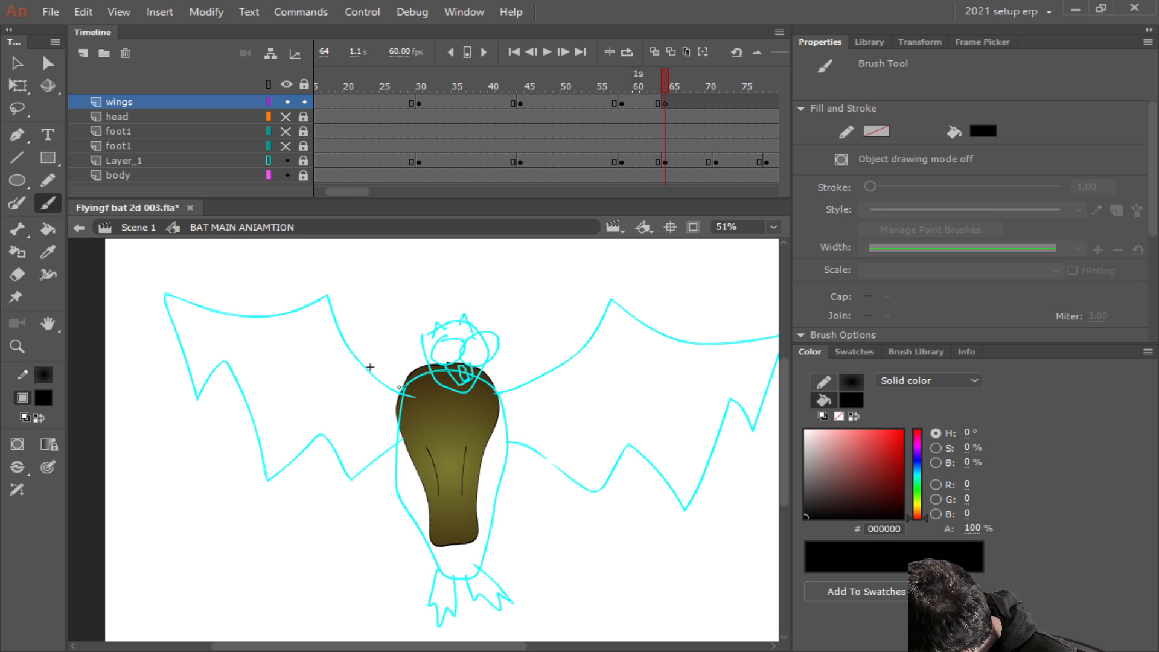
pyautogui.moveTo(400, 394)
pyautogui.mouseDown()
pyautogui.moveTo(347, 340)
pyautogui.moveTo(325, 294)
pyautogui.moveTo(167, 305)
pyautogui.moveTo(198, 400)
pyautogui.moveTo(230, 361)
pyautogui.moveTo(265, 476)
pyautogui.moveTo(318, 434)
pyautogui.moveTo(352, 479)
pyautogui.moveTo(399, 442)
pyautogui.mouseUp()
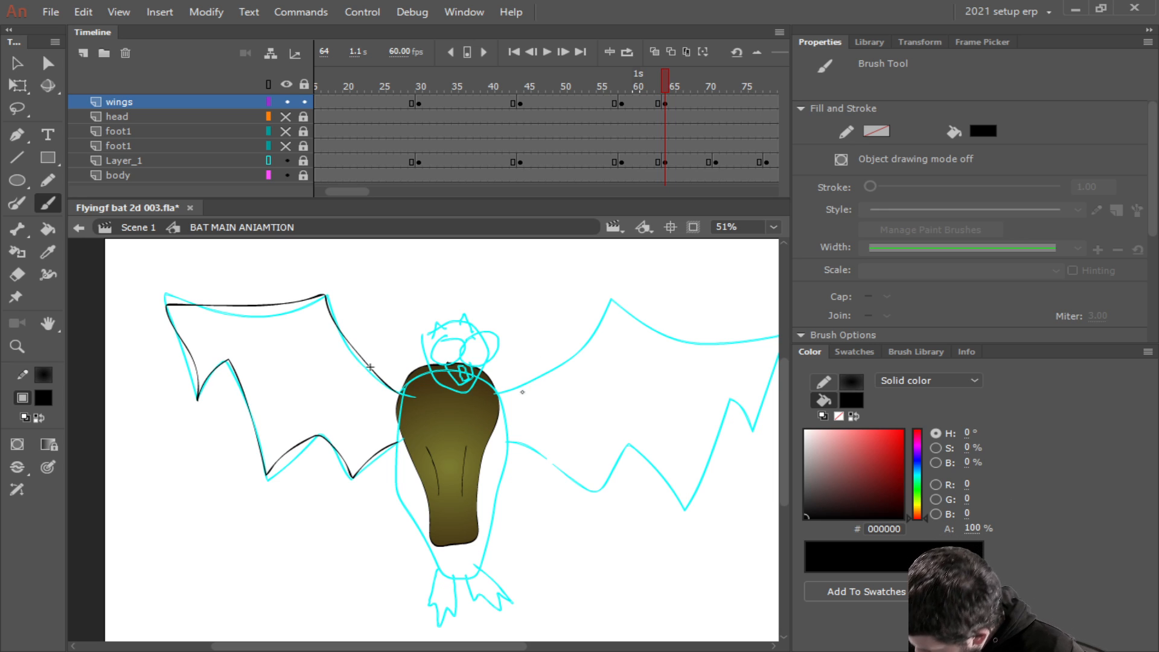
pyautogui.moveTo(493, 394)
pyautogui.mouseDown()
pyautogui.moveTo(605, 300)
pyautogui.moveTo(686, 331)
pyautogui.moveTo(776, 332)
pyautogui.moveTo(757, 423)
pyautogui.moveTo(729, 388)
pyautogui.moveTo(690, 501)
pyautogui.moveTo(634, 438)
pyautogui.moveTo(622, 436)
pyautogui.moveTo(598, 490)
pyautogui.moveTo(490, 436)
pyautogui.mouseUp()
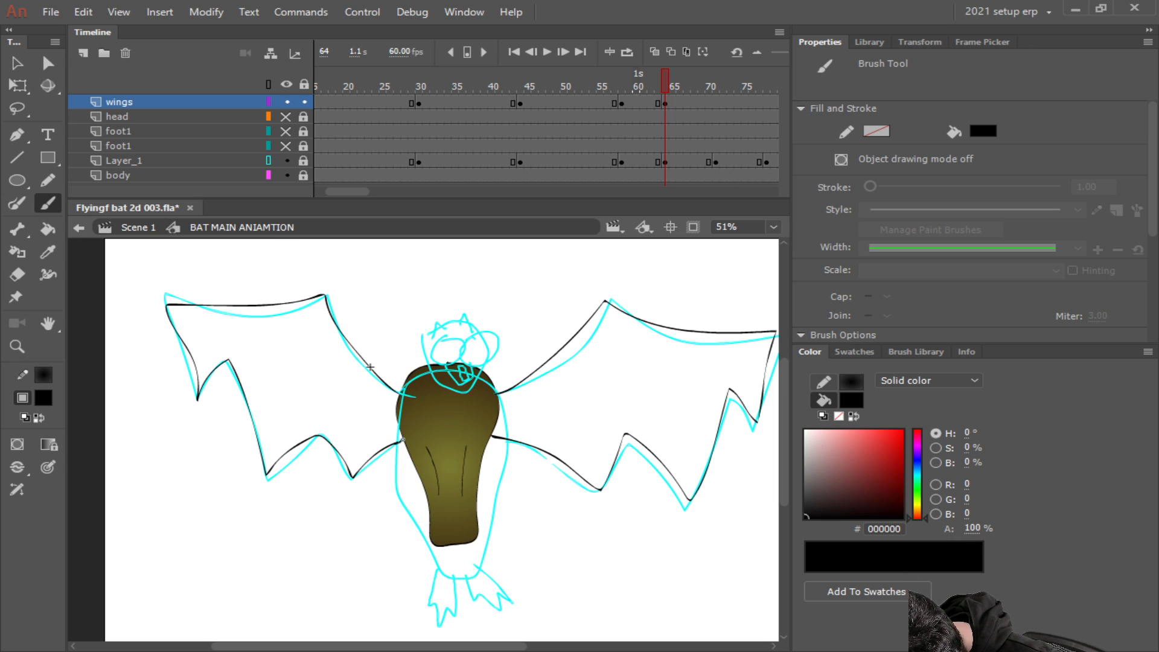
# Insert a keyframe at frame 71 on the wings layer, delete the copied wings, and compare its sketch with frame 60.
pyautogui.rightClick(718, 100)
pyautogui.click(760, 230)
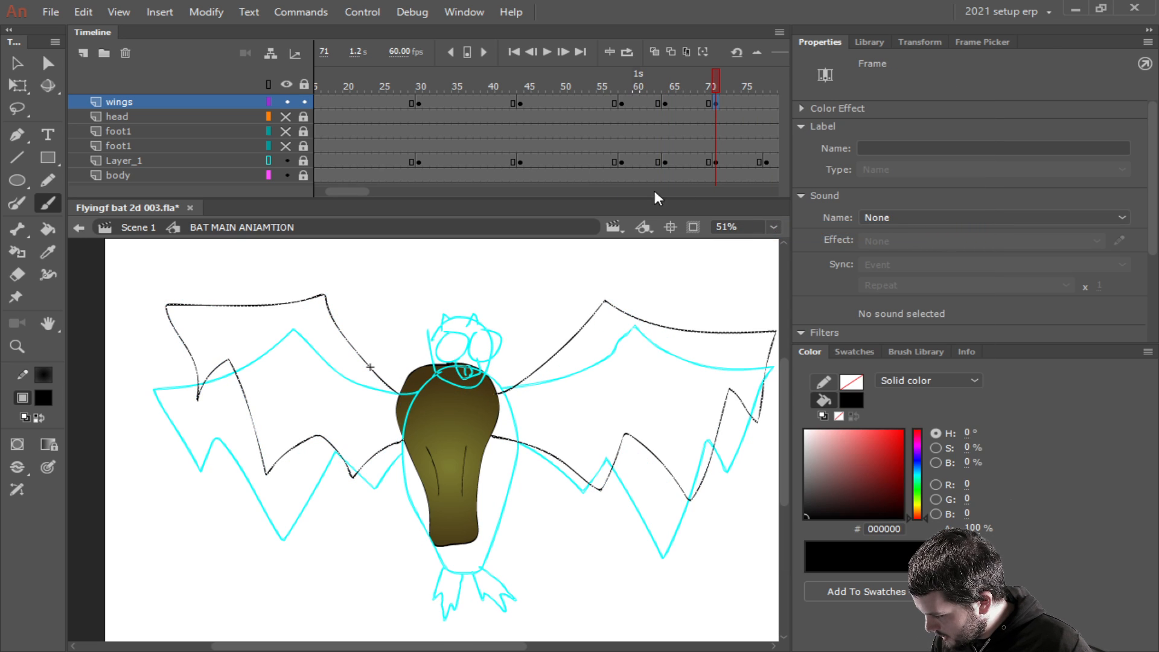
pyautogui.press('Delete')
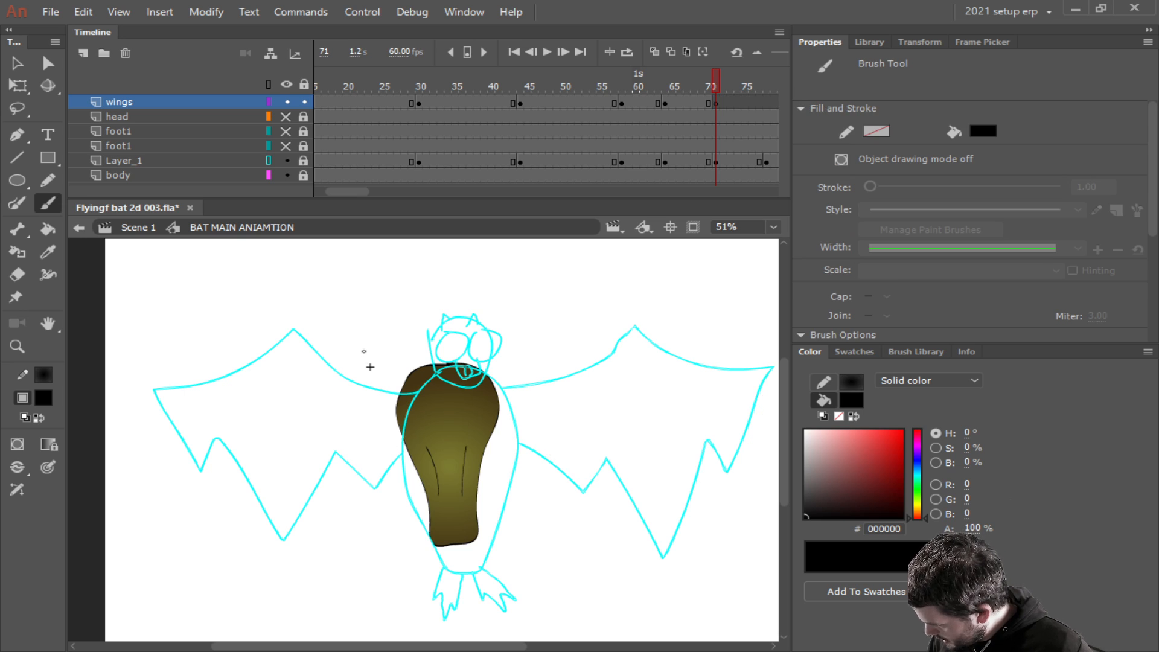
pyautogui.click(637, 102)
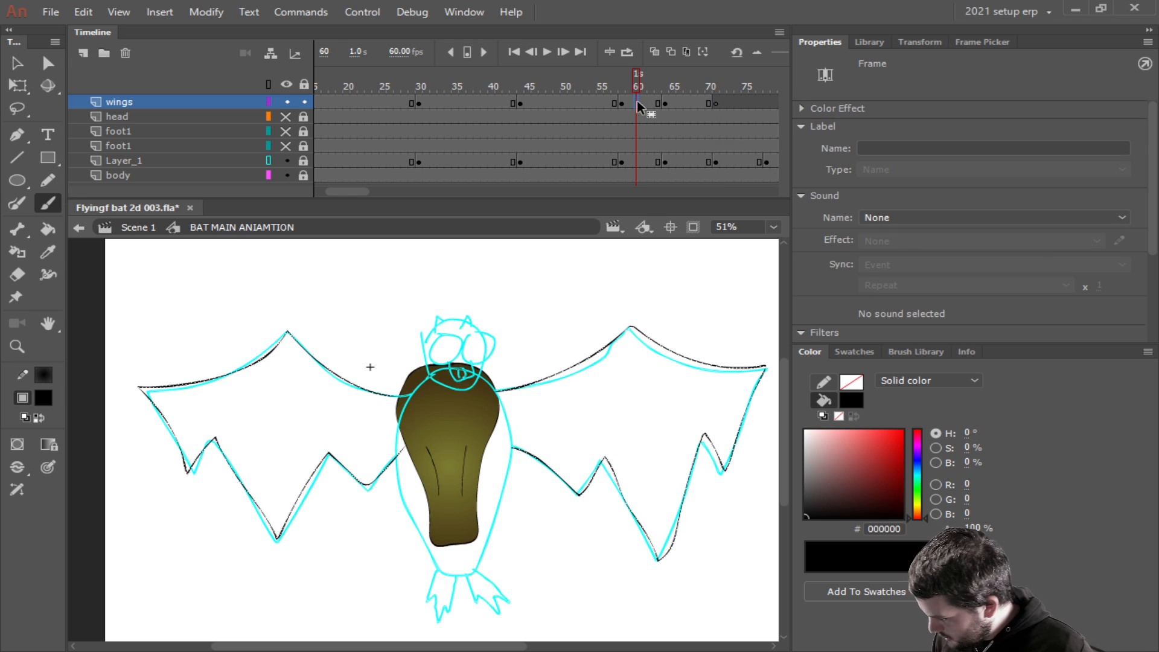
pyautogui.click(716, 102)
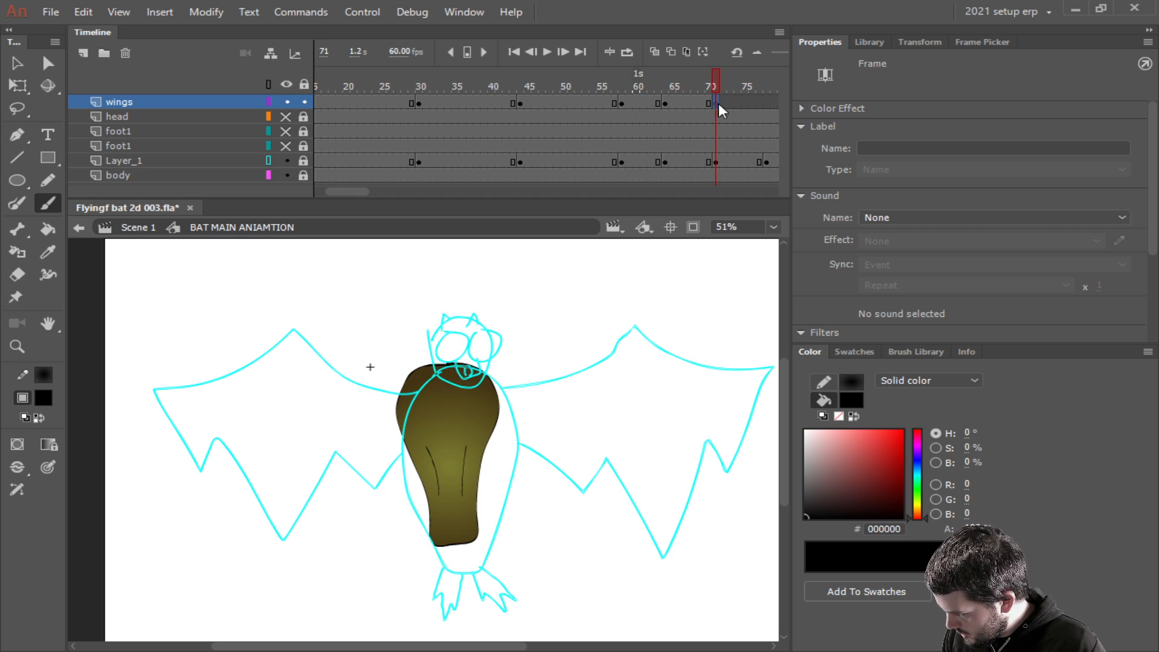
# Paste the copied wing outlines in place at frame 71 of the wings layer, and add a keyframe at frame 78 cleared of its artwork.
pyautogui.hotkey('ctrl', 'shift', 'v')
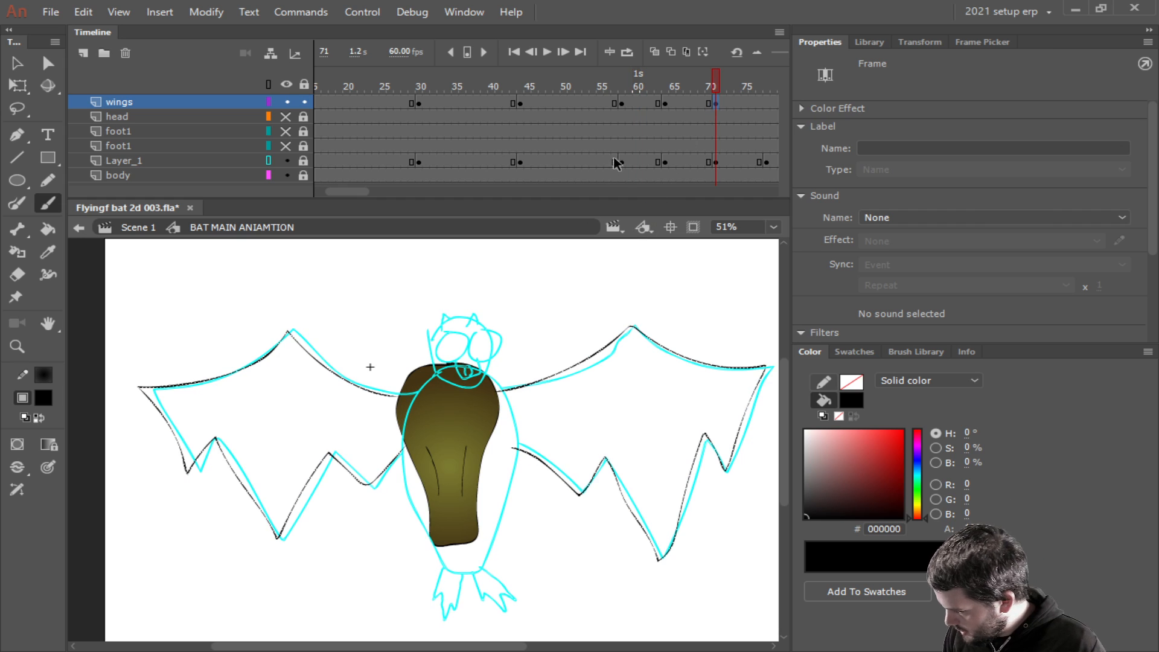
pyautogui.rightClick(763, 104)
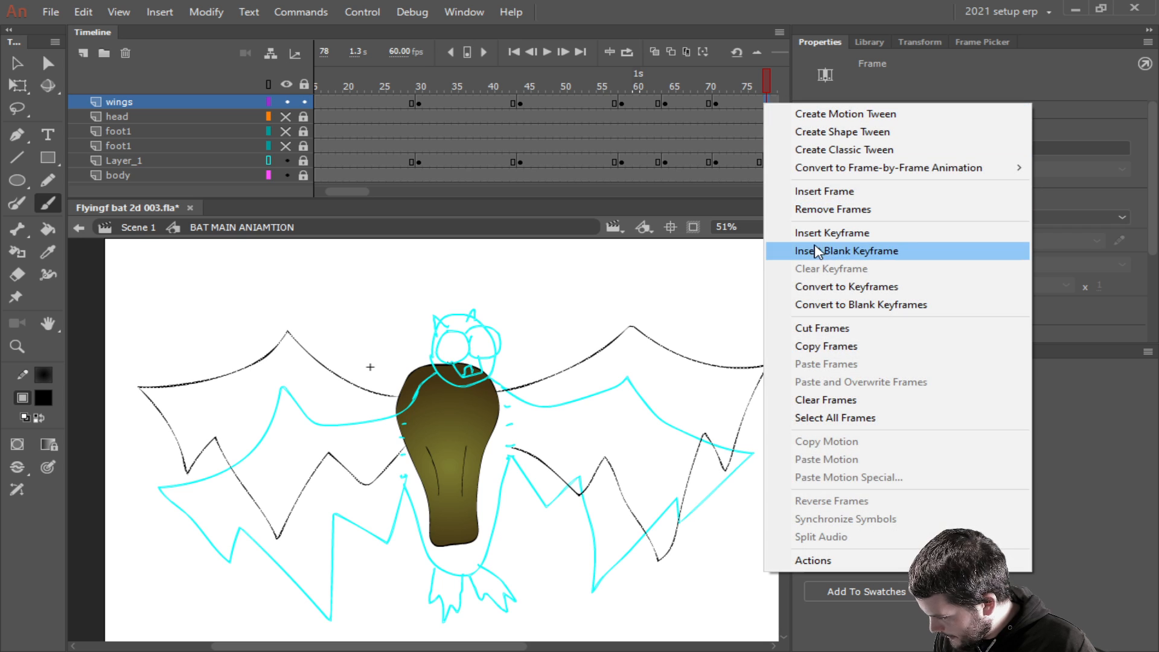
pyautogui.click(888, 230)
pyautogui.moveTo(362, 189); pyautogui.dragTo(380, 189)
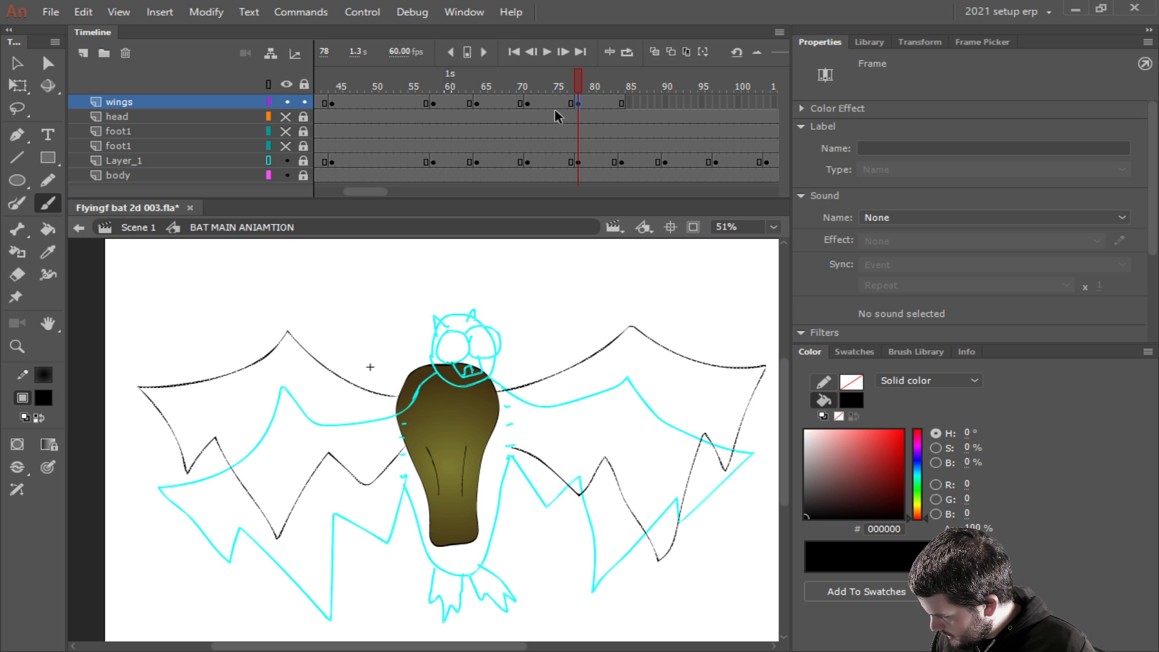
pyautogui.click(595, 104)
pyautogui.press('Delete')
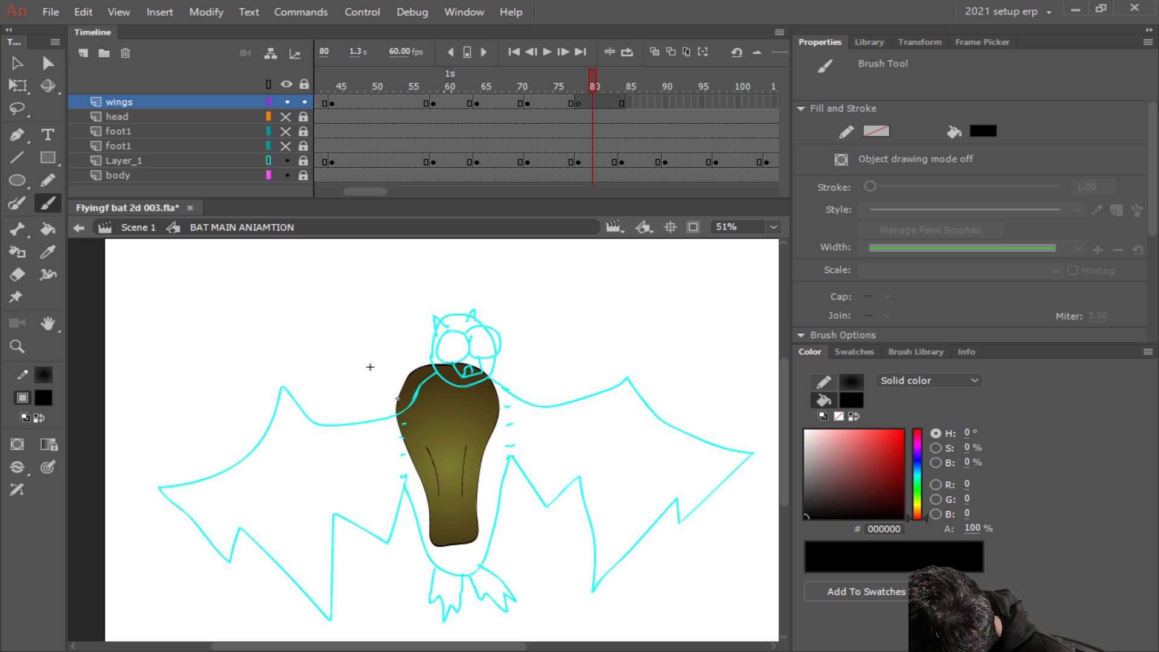
# Trace both wings over the cyan sketch at frame 80 with black brush outlines.
pyautogui.moveTo(397, 399)
pyautogui.mouseDown()
pyautogui.moveTo(342, 426)
pyautogui.moveTo(294, 408)
pyautogui.moveTo(282, 388)
pyautogui.moveTo(265, 438)
pyautogui.moveTo(161, 484)
pyautogui.moveTo(215, 550)
pyautogui.moveTo(234, 565)
pyautogui.moveTo(247, 530)
pyautogui.moveTo(330, 614)
pyautogui.moveTo(338, 513)
pyautogui.moveTo(389, 542)
pyautogui.moveTo(413, 463)
pyautogui.mouseUp()
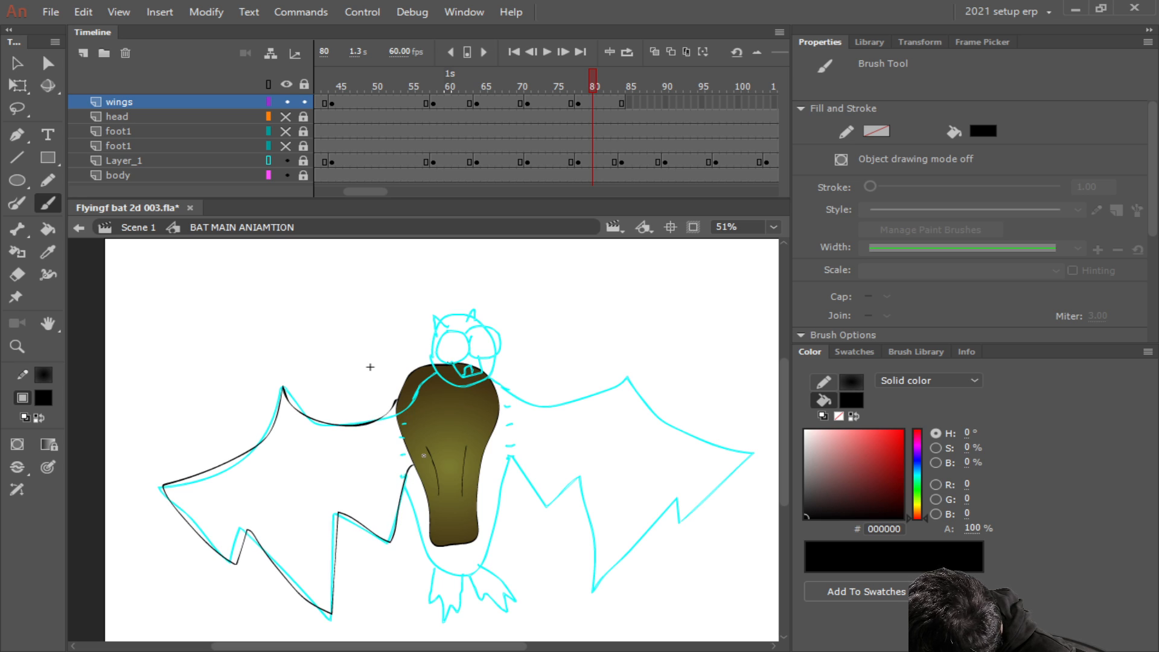
pyautogui.moveTo(487, 379)
pyautogui.mouseDown()
pyautogui.moveTo(547, 412)
pyautogui.moveTo(625, 378)
pyautogui.moveTo(668, 423)
pyautogui.moveTo(740, 449)
pyautogui.moveTo(694, 511)
pyautogui.moveTo(679, 522)
pyautogui.moveTo(662, 512)
pyautogui.moveTo(585, 587)
pyautogui.moveTo(579, 474)
pyautogui.moveTo(554, 500)
pyautogui.moveTo(509, 456)
pyautogui.mouseUp()
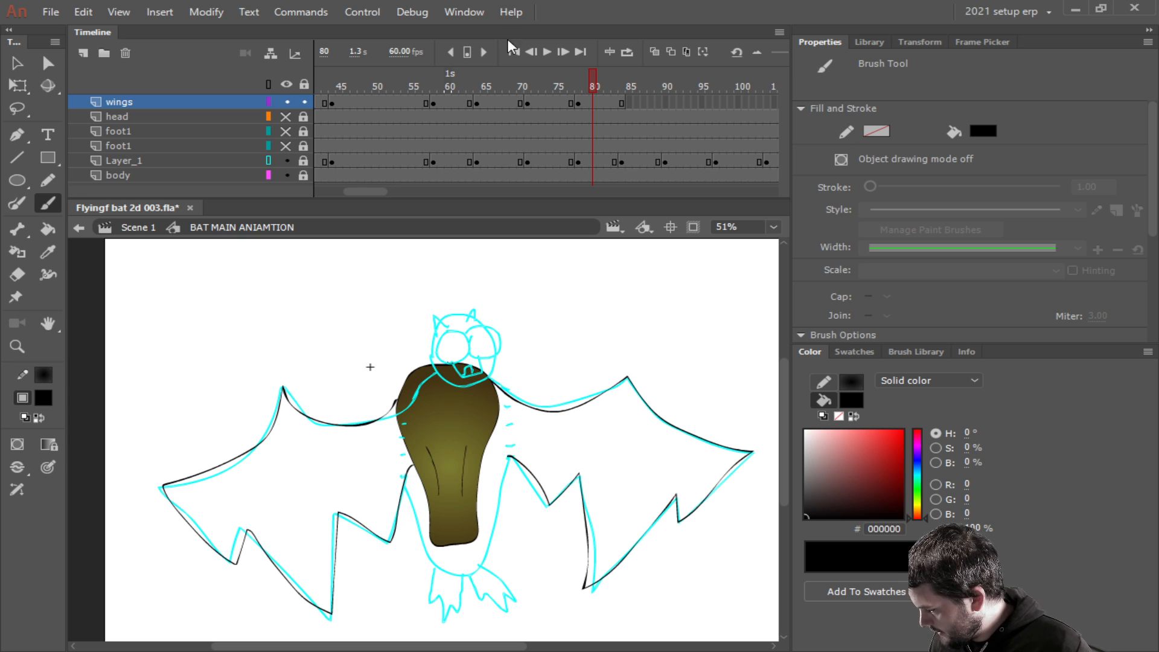
# Review the earlier wing poses and cut frames 44 to 84 from the wings layer.
pyautogui.moveTo(377, 189); pyautogui.dragTo(345, 190)
pyautogui.click(354, 101)
pyautogui.click(455, 102)
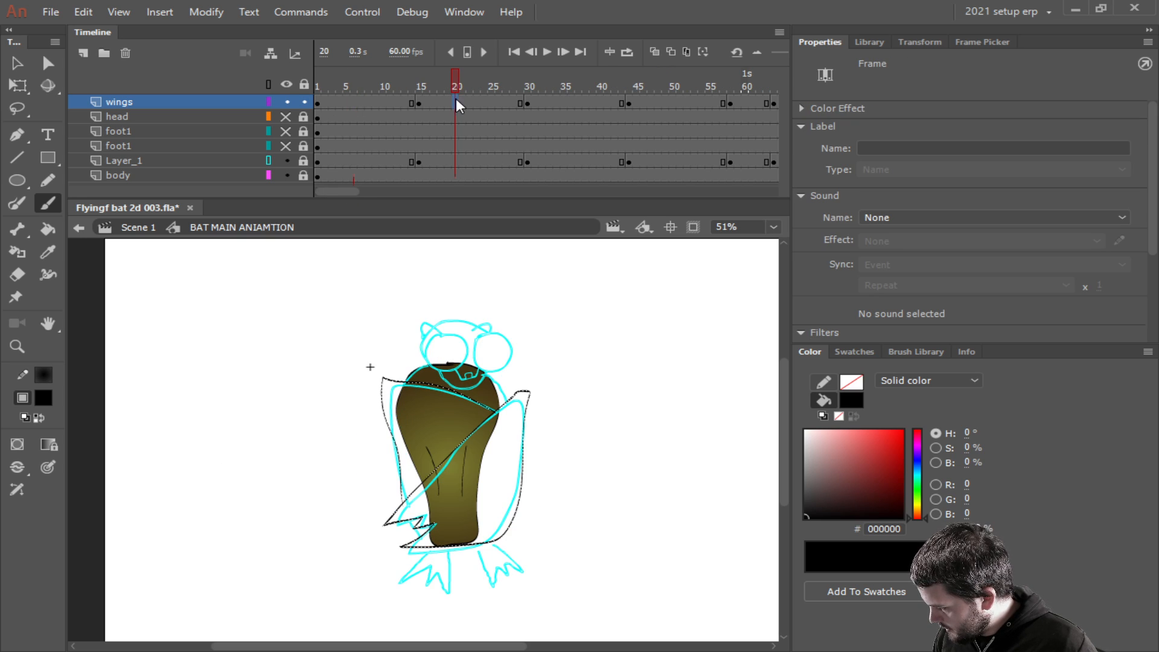
pyautogui.click(567, 107)
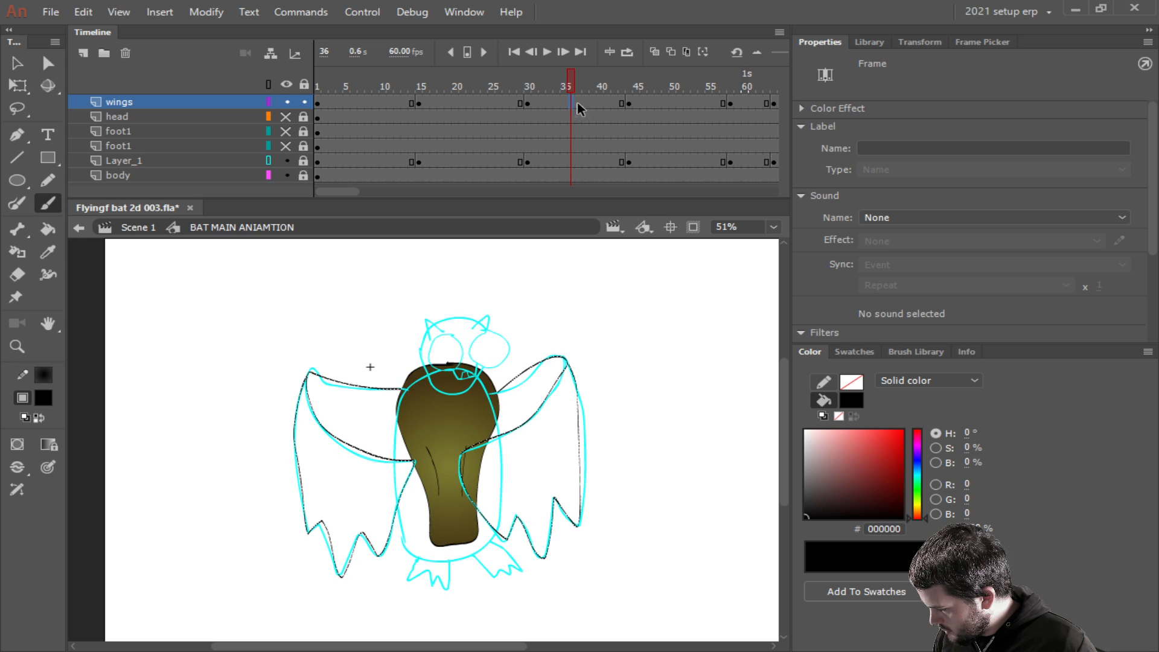
pyautogui.click(653, 106)
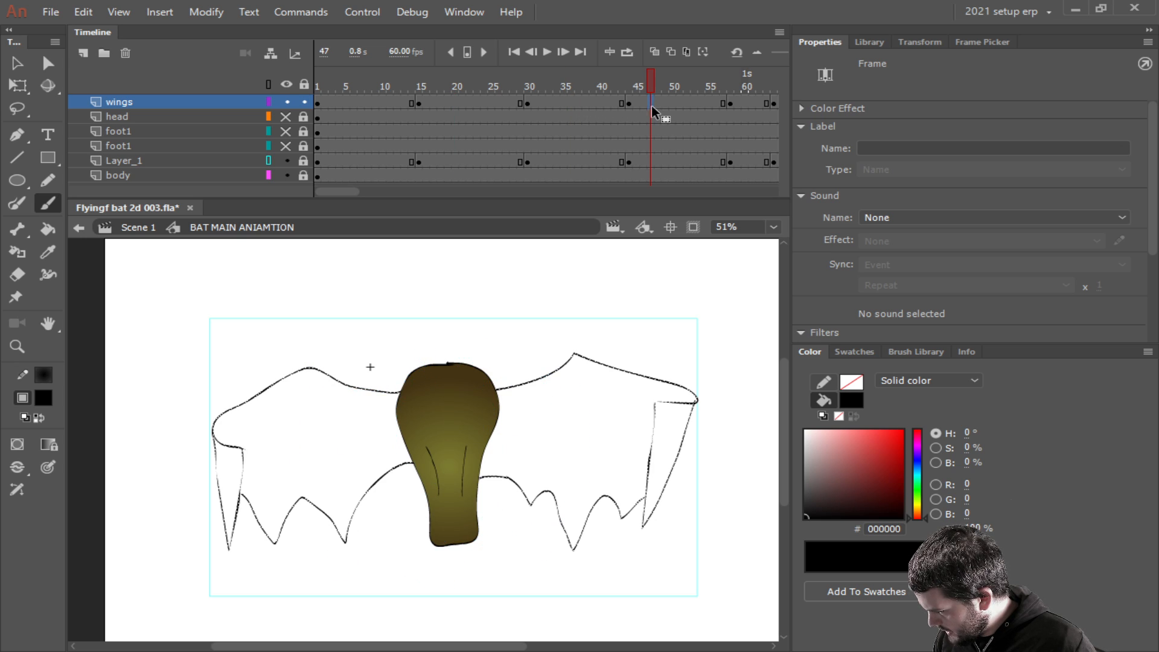
pyautogui.moveTo(630, 103); pyautogui.dragTo(591, 96)
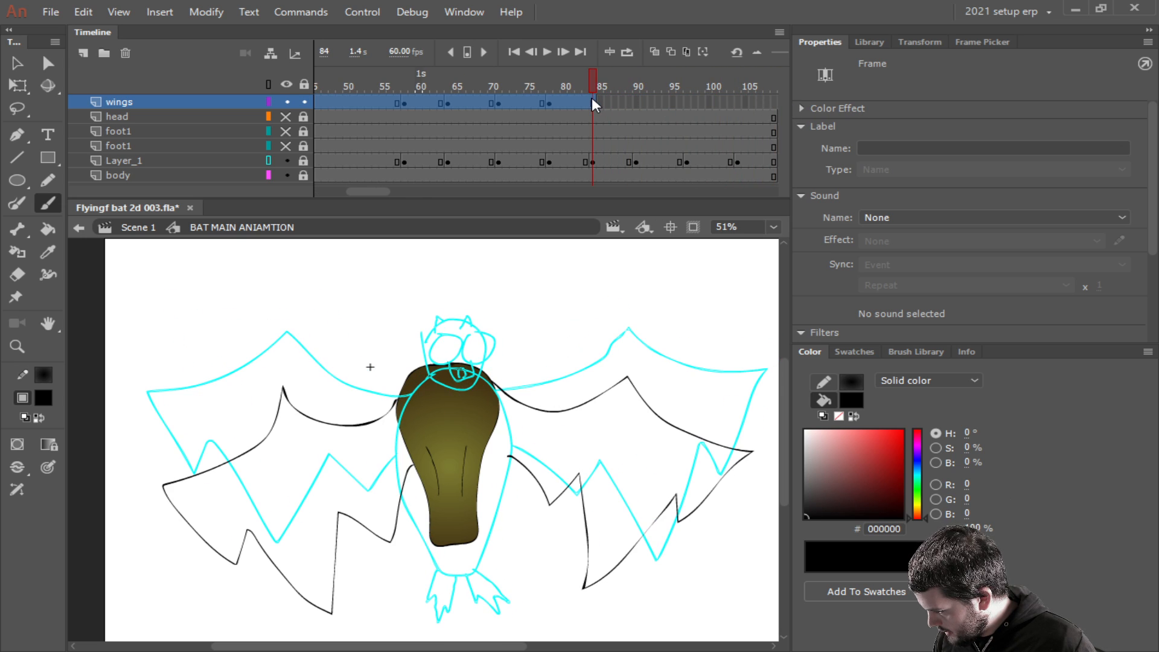
pyautogui.rightClick(564, 100)
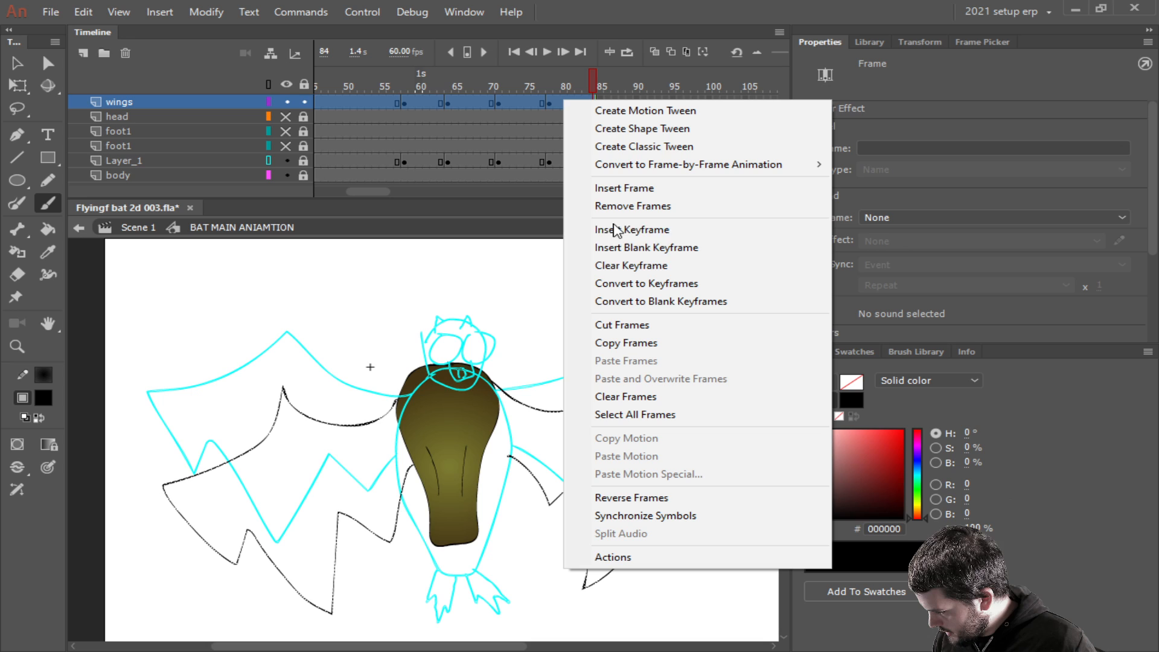
pyautogui.click(629, 326)
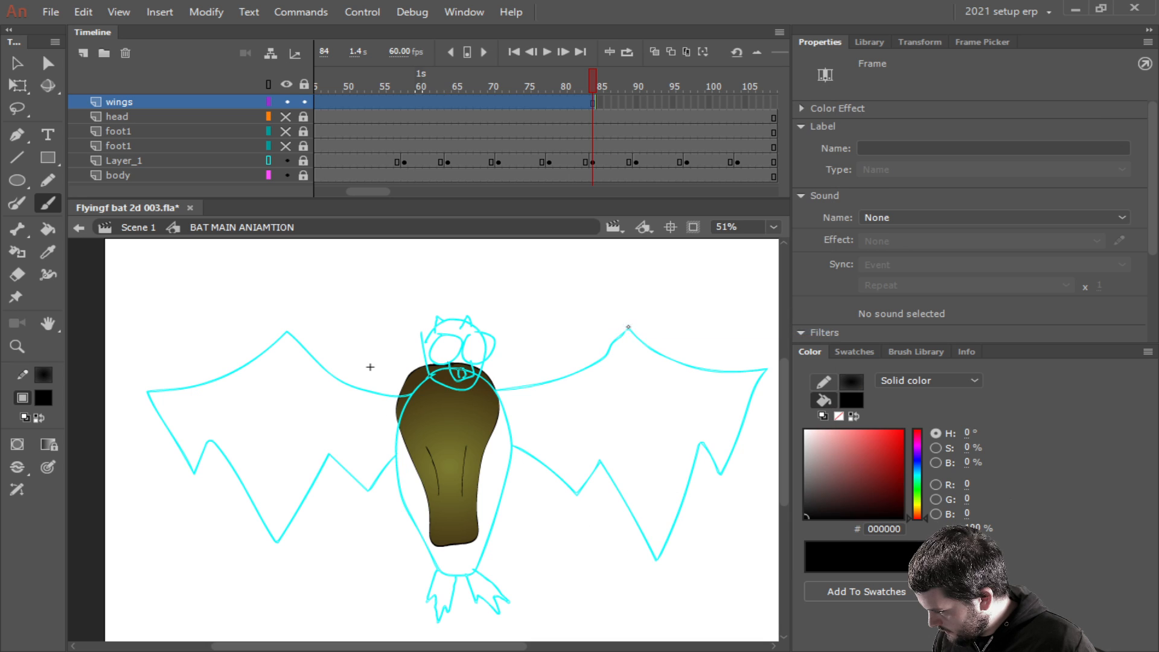
# Add a new layer above wings, insert a keyframe at frame 44 and paste the cut frames there.
pyautogui.click(84, 53)
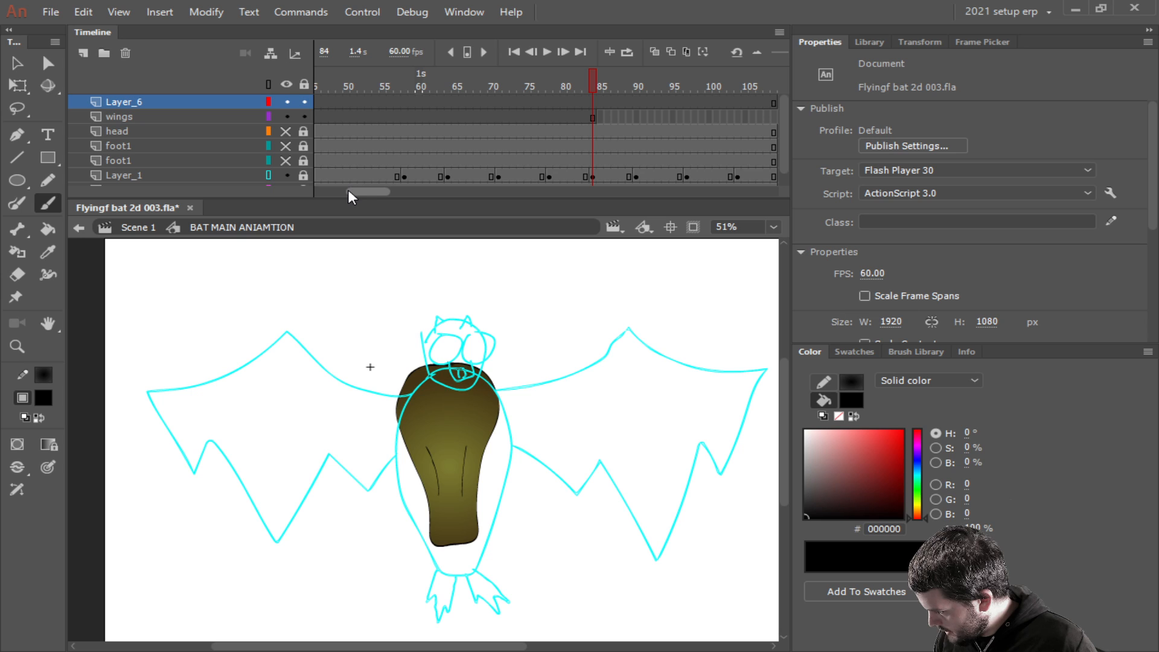
pyautogui.moveTo(362, 192); pyautogui.dragTo(349, 193)
pyautogui.click(430, 102)
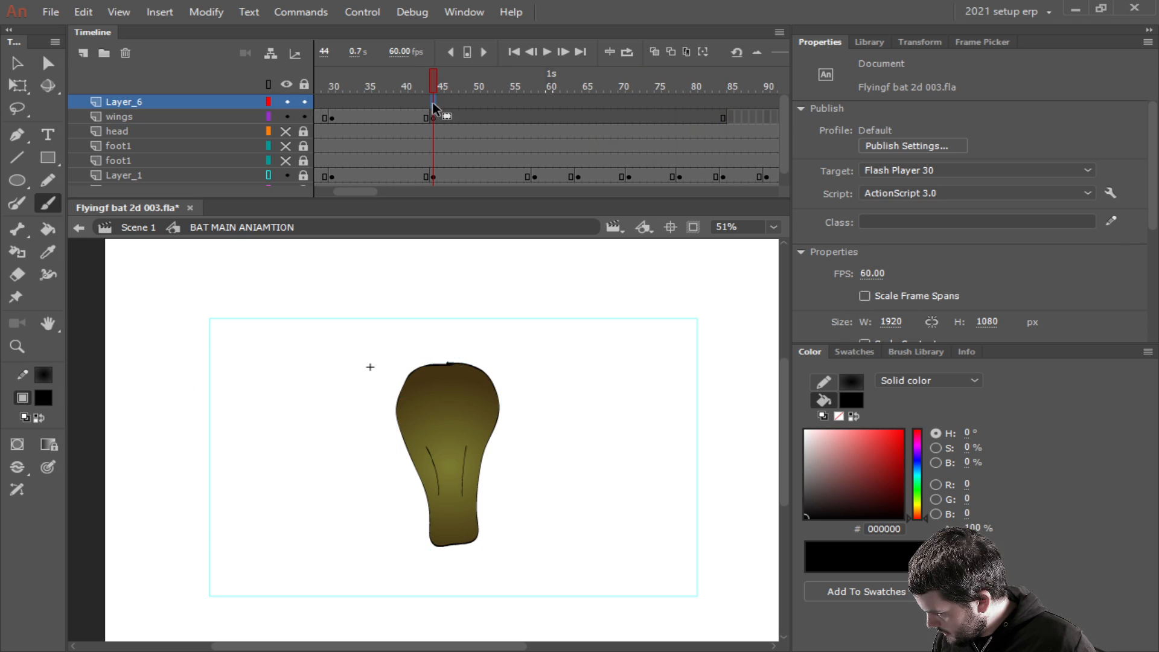
pyautogui.rightClick(431, 102)
pyautogui.click(474, 233)
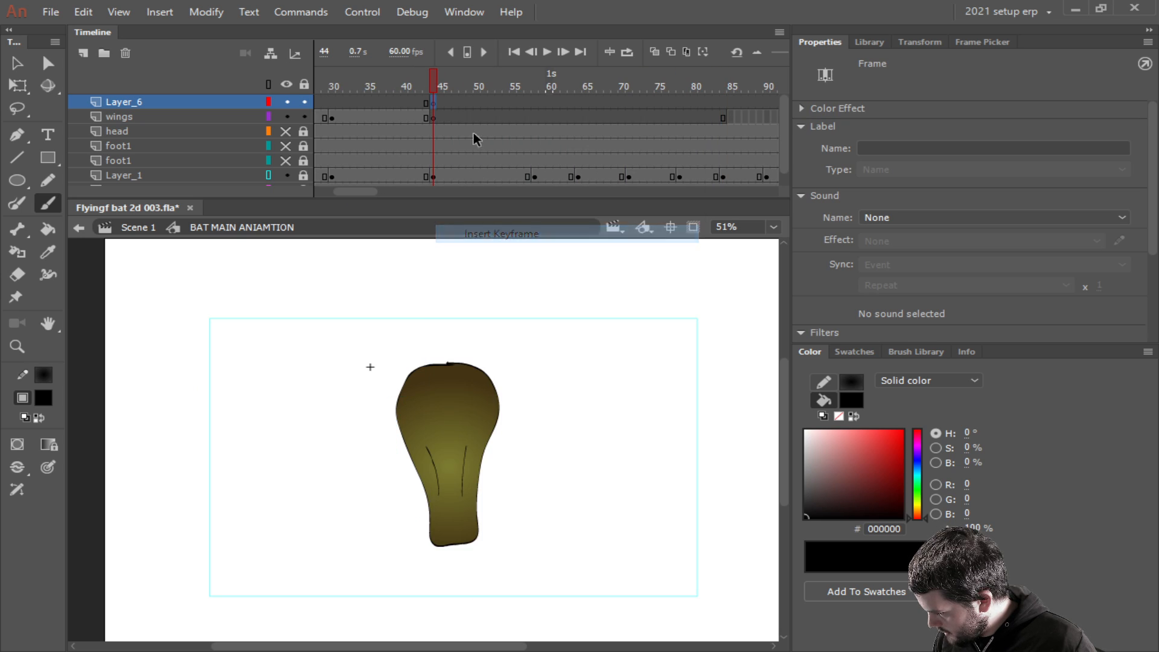
pyautogui.rightClick(436, 101)
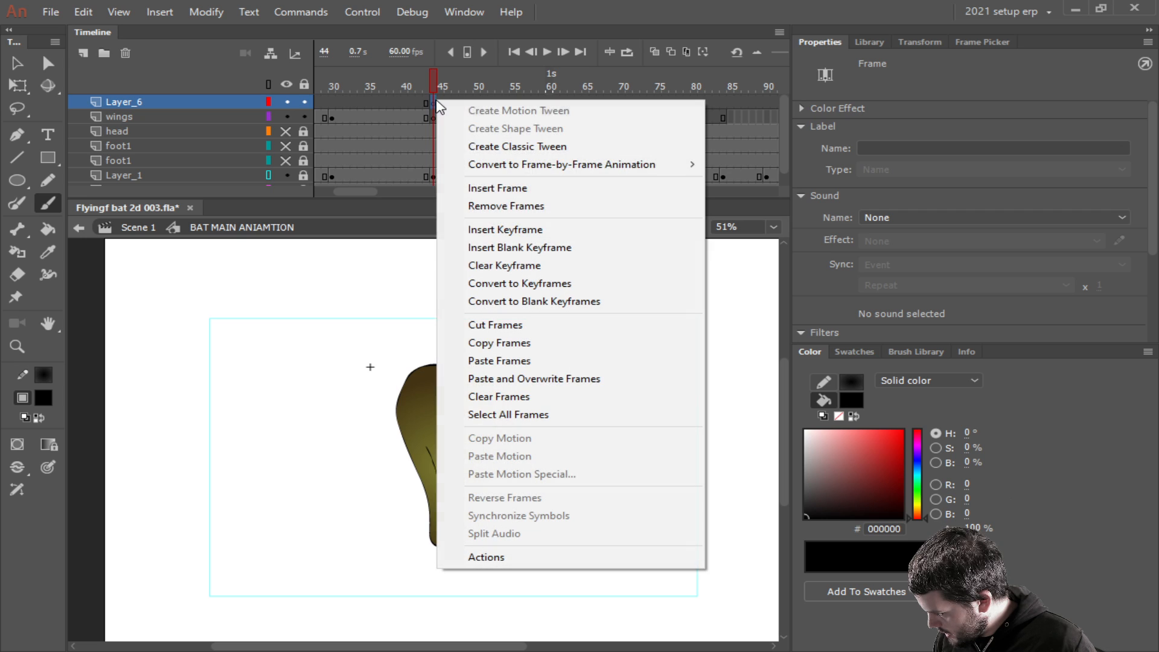
pyautogui.click(489, 361)
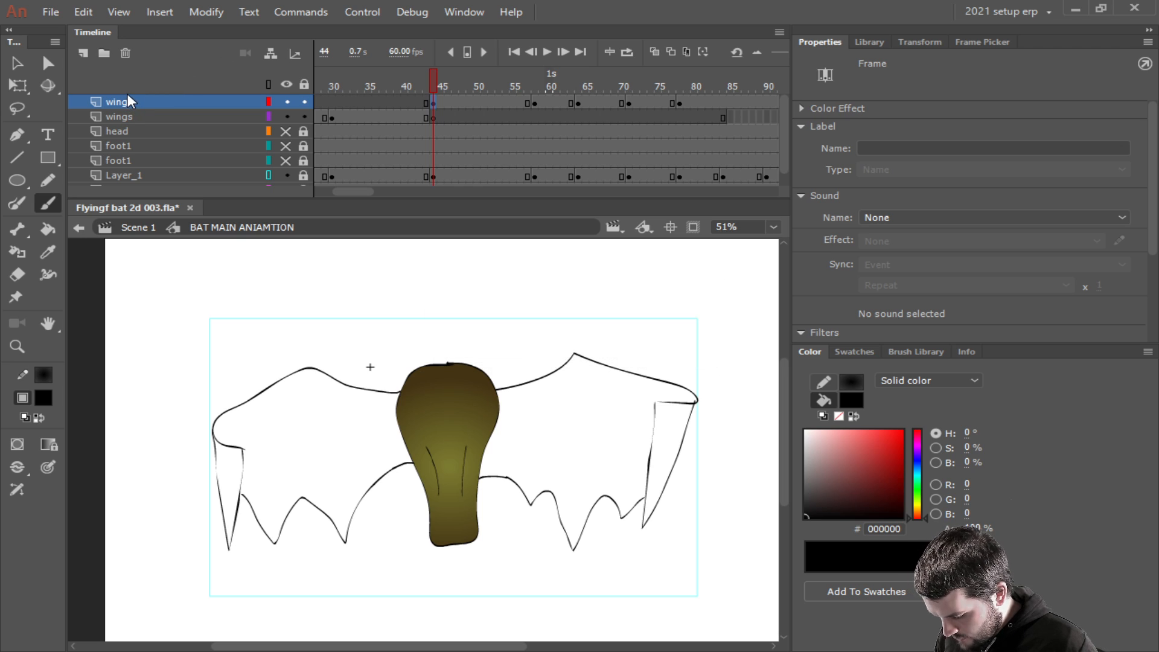
# At frame 44, brush a lower and an upper line across the body to join the two wing outlines.
pyautogui.scroll(4, 487, 480)
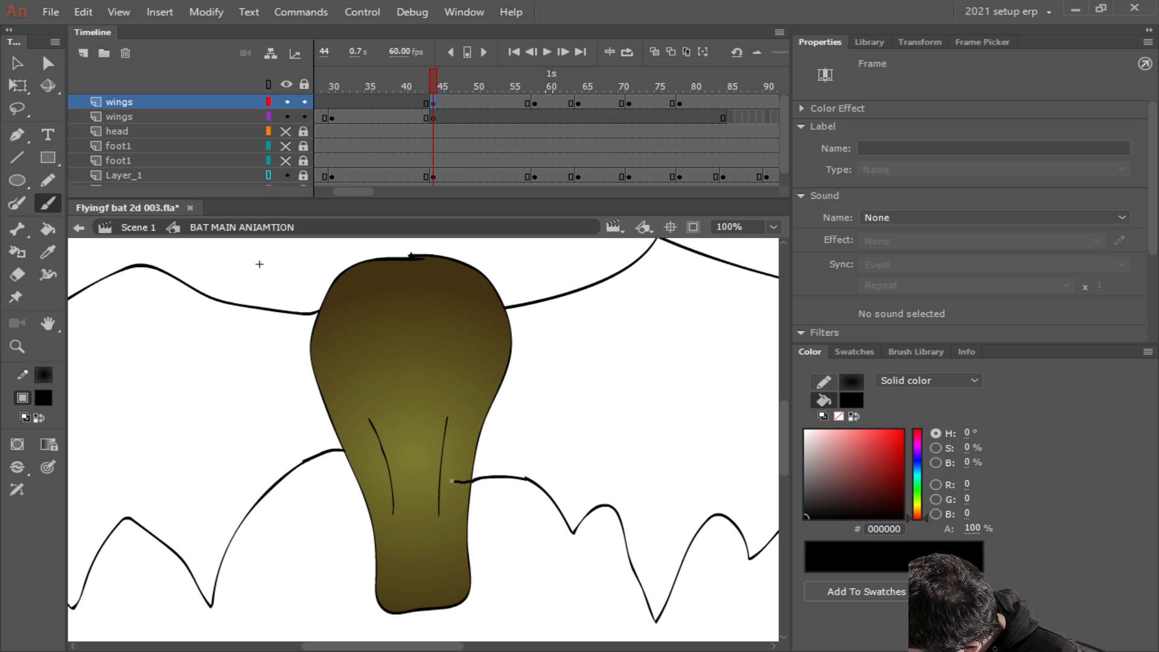
pyautogui.moveTo(452, 482); pyautogui.dragTo(338, 449)
pyautogui.hotkey('ctrl', 'z')
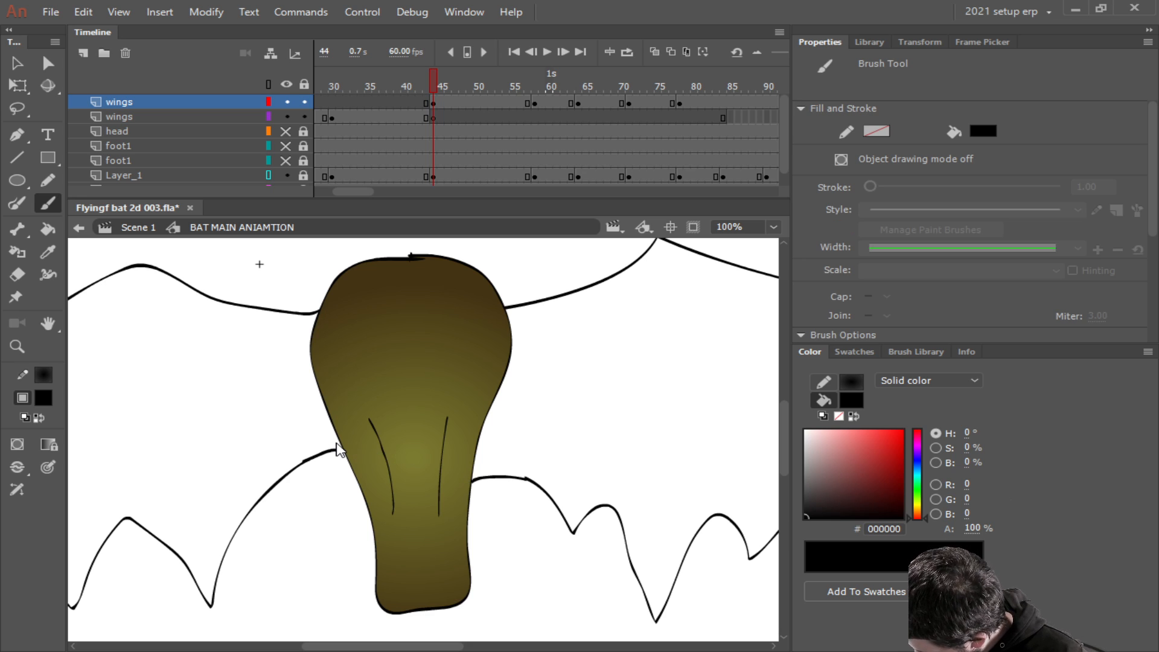
pyautogui.moveTo(457, 484); pyautogui.dragTo(428, 479)
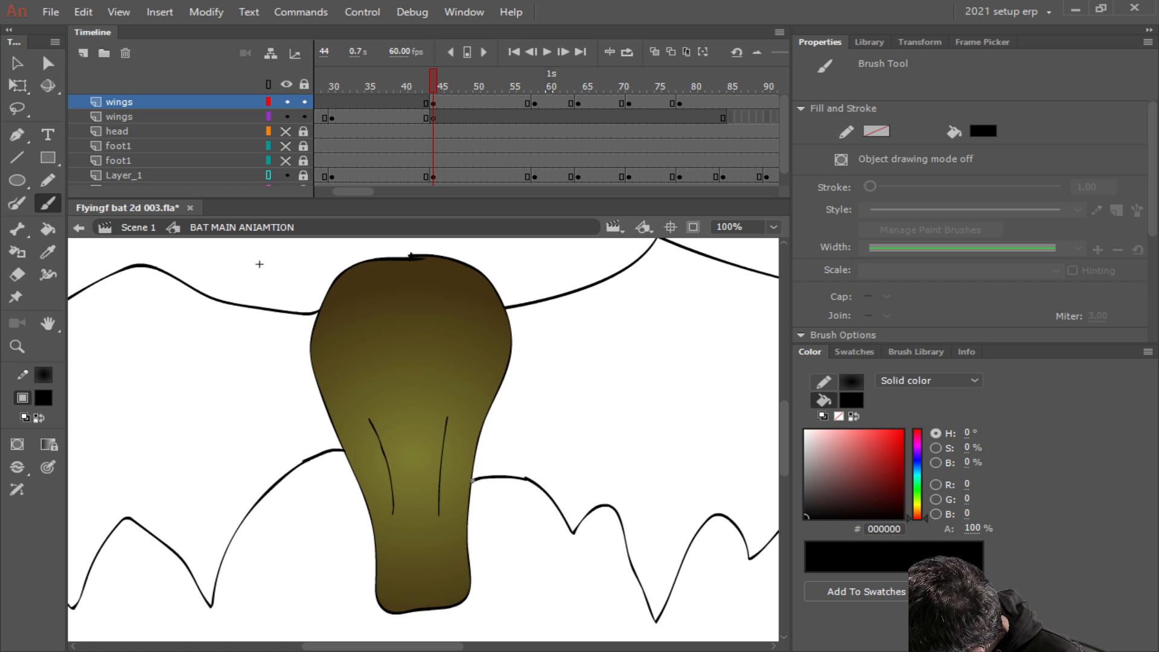
pyautogui.moveTo(451, 484); pyautogui.dragTo(353, 451)
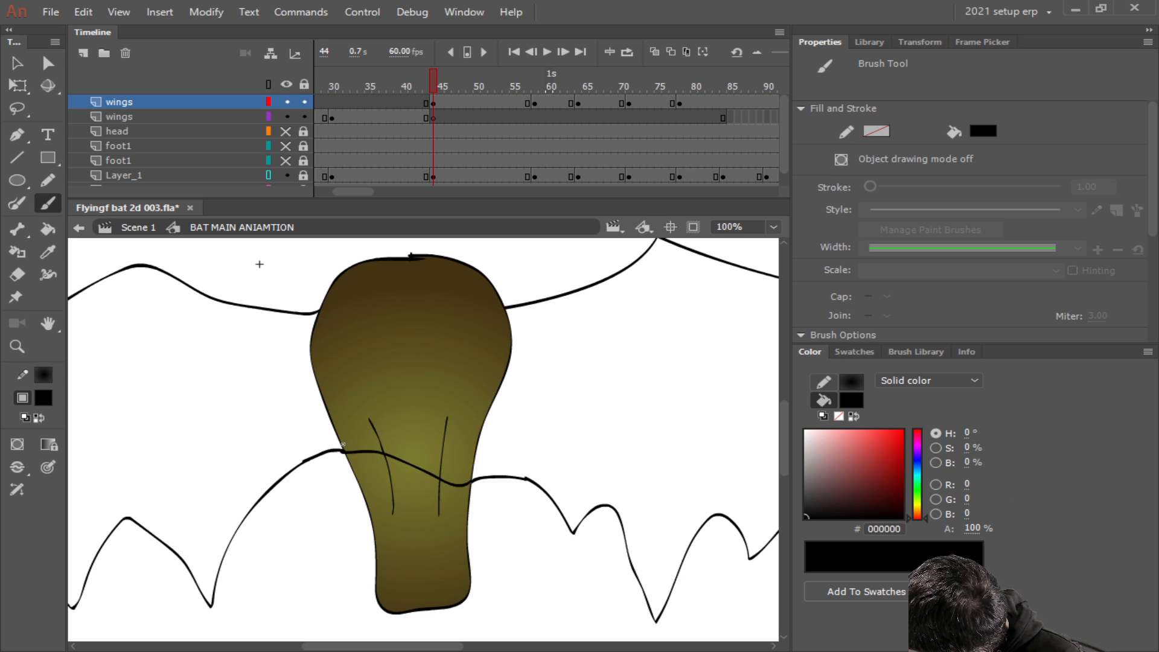
pyautogui.moveTo(318, 310)
pyautogui.mouseDown()
pyautogui.moveTo(362, 295)
pyautogui.moveTo(512, 306)
pyautogui.mouseUp()
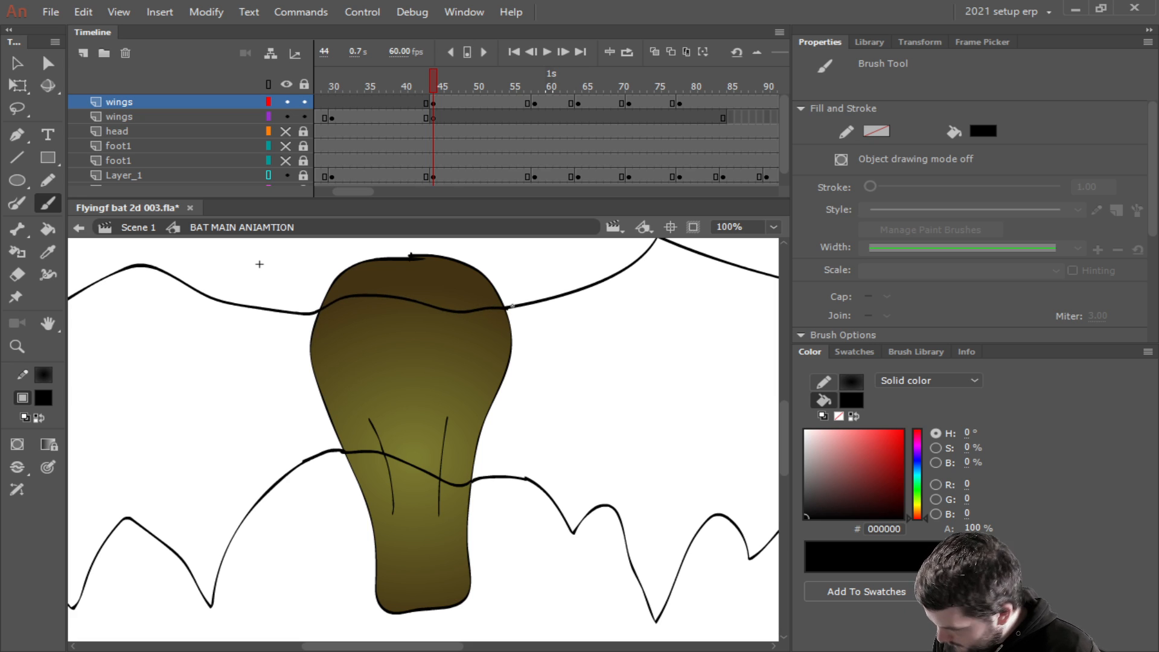
# Hide the Layer_1 sketch and, at frame 60, brush lower and upper lines across the body connecting both wings.
pyautogui.click(550, 97)
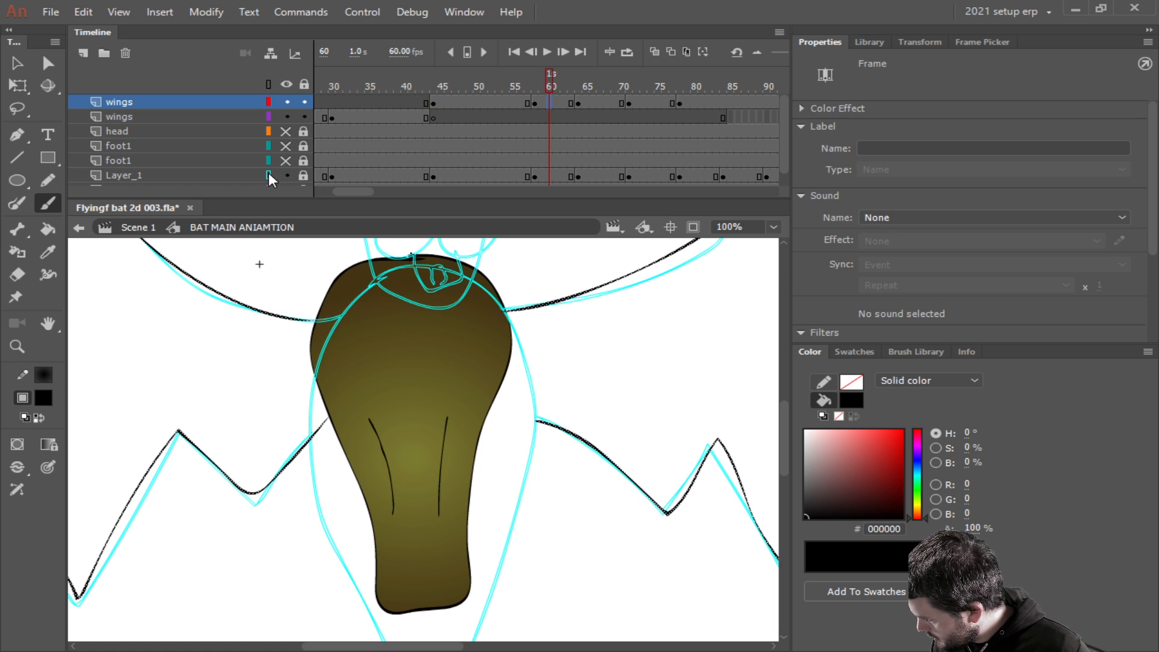
pyautogui.click(287, 173)
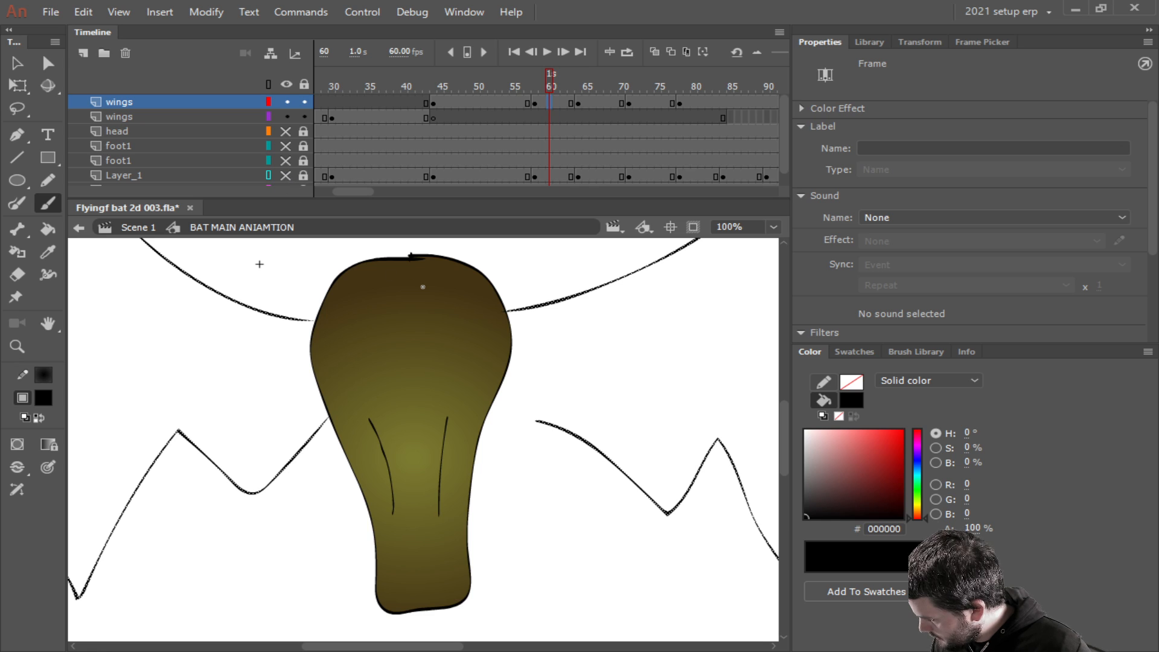
pyautogui.moveTo(537, 423); pyautogui.dragTo(395, 399)
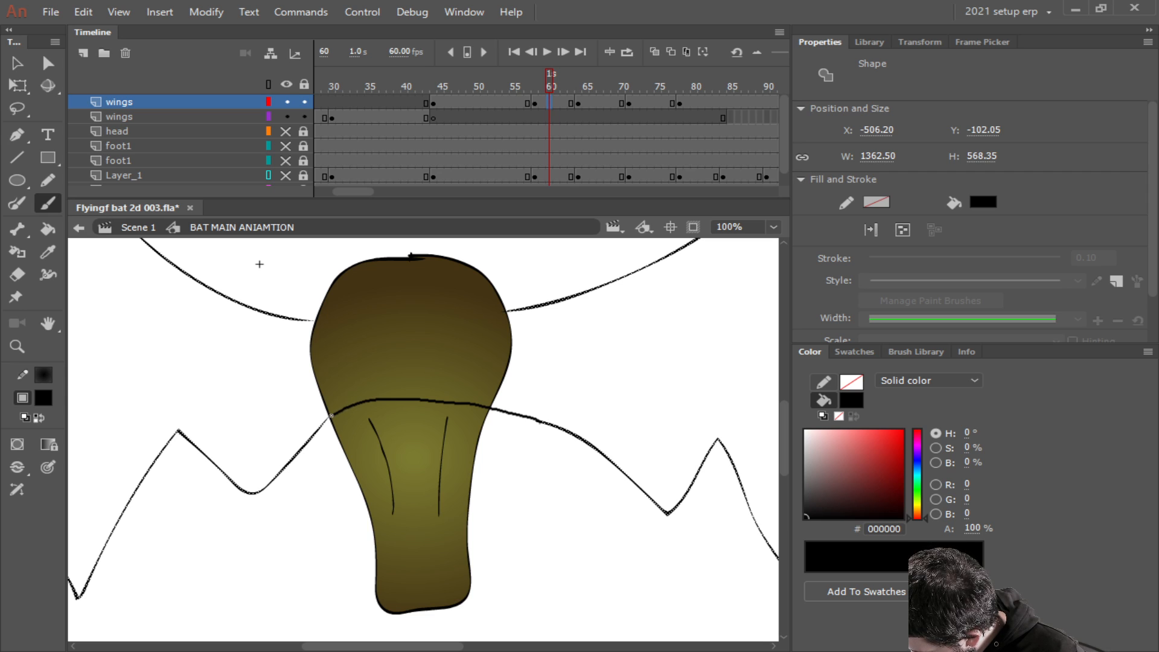
pyautogui.click(317, 426)
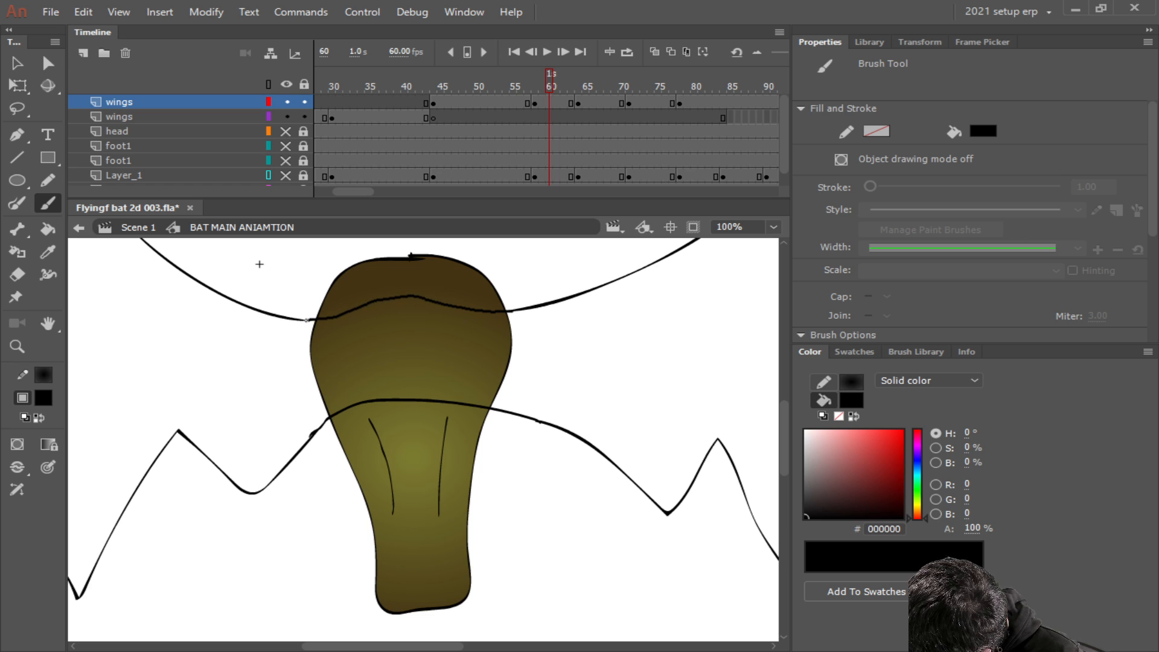
pyautogui.moveTo(306, 320); pyautogui.dragTo(299, 321)
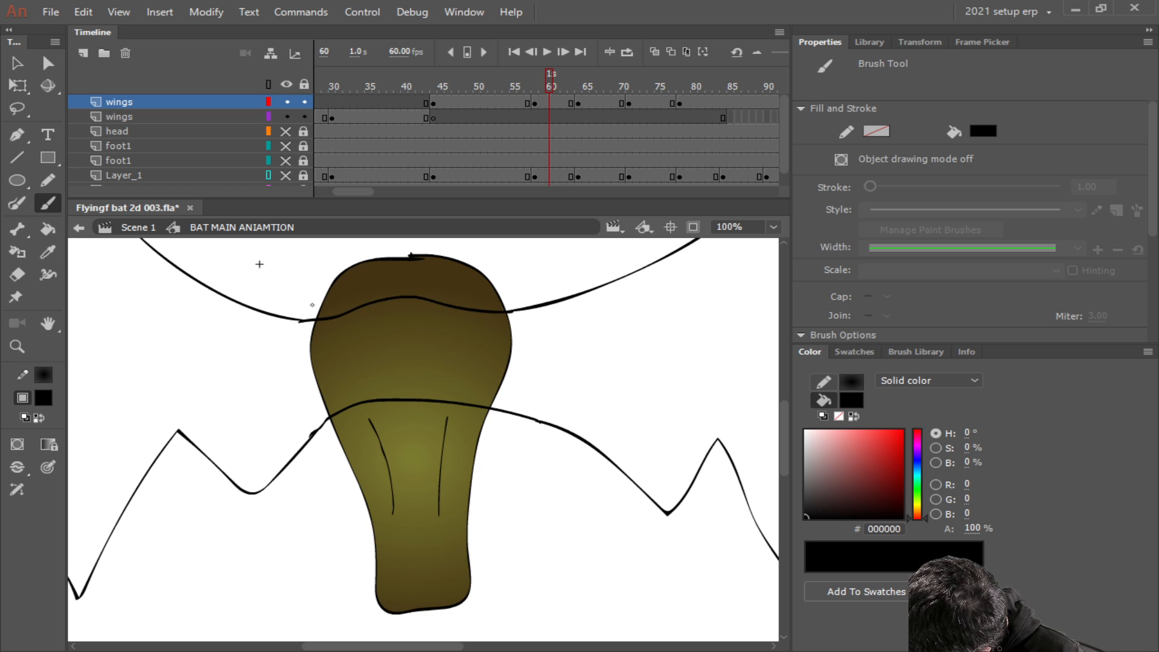
# Connect the wings at frame 68 with upper and lower brush lines across the body.
pyautogui.click(606, 100)
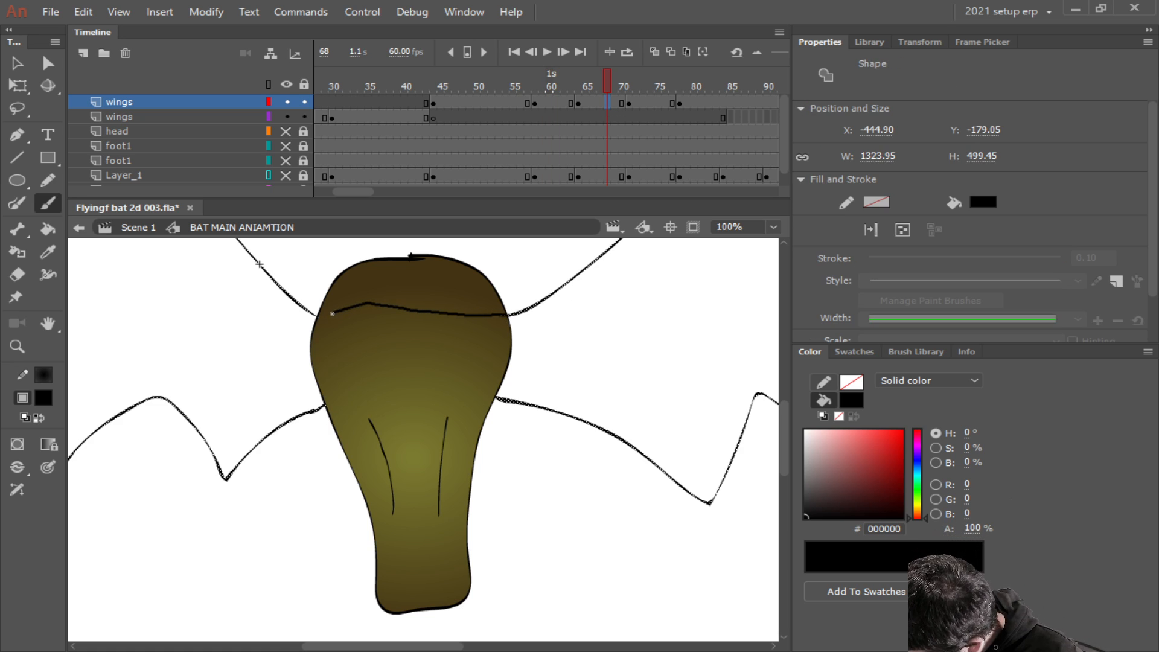
pyautogui.moveTo(318, 315); pyautogui.dragTo(315, 315)
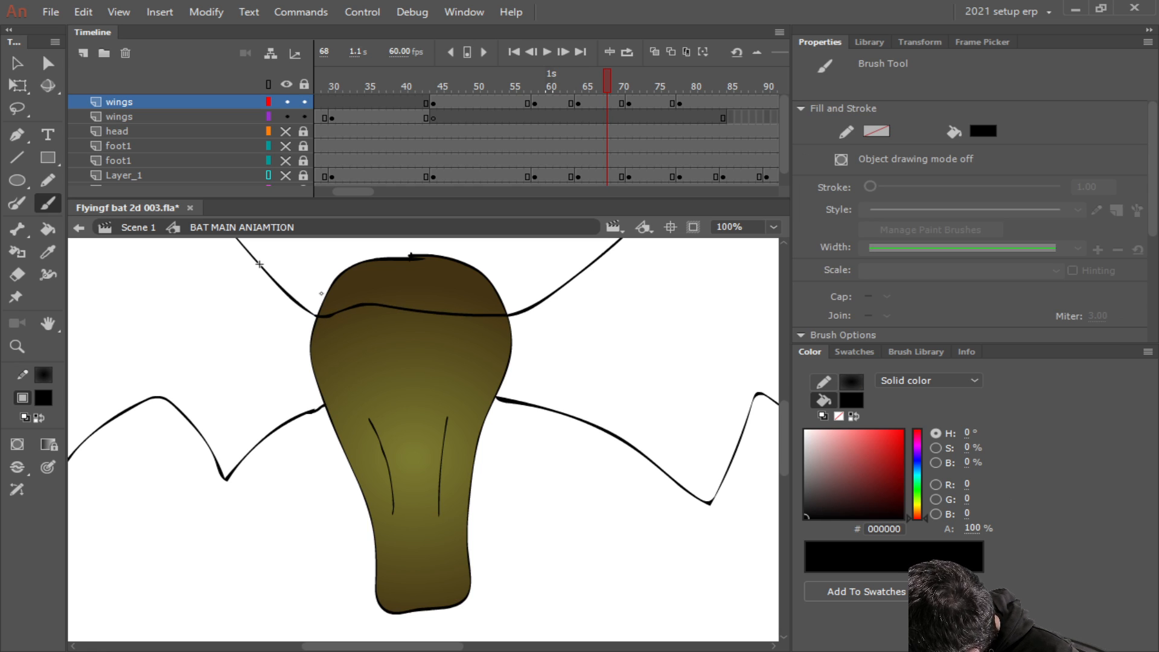
pyautogui.moveTo(341, 397); pyautogui.dragTo(436, 375)
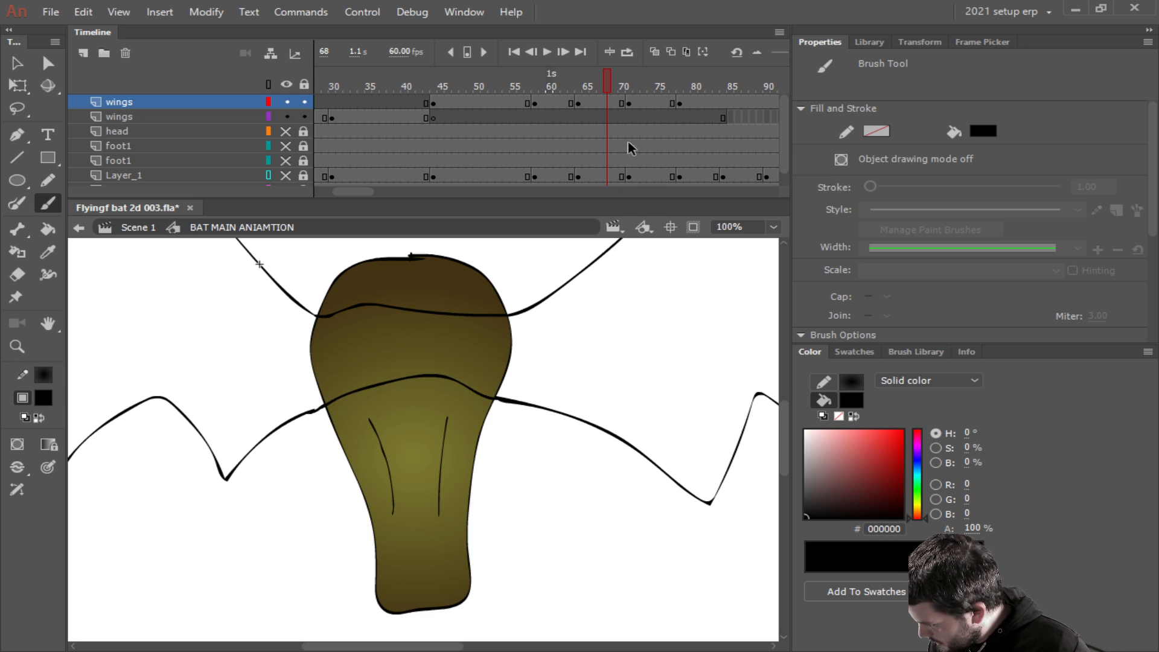
# Join the wing outlines at frame 72 by brushing an upper and a lower line over the body.
pyautogui.click(637, 99)
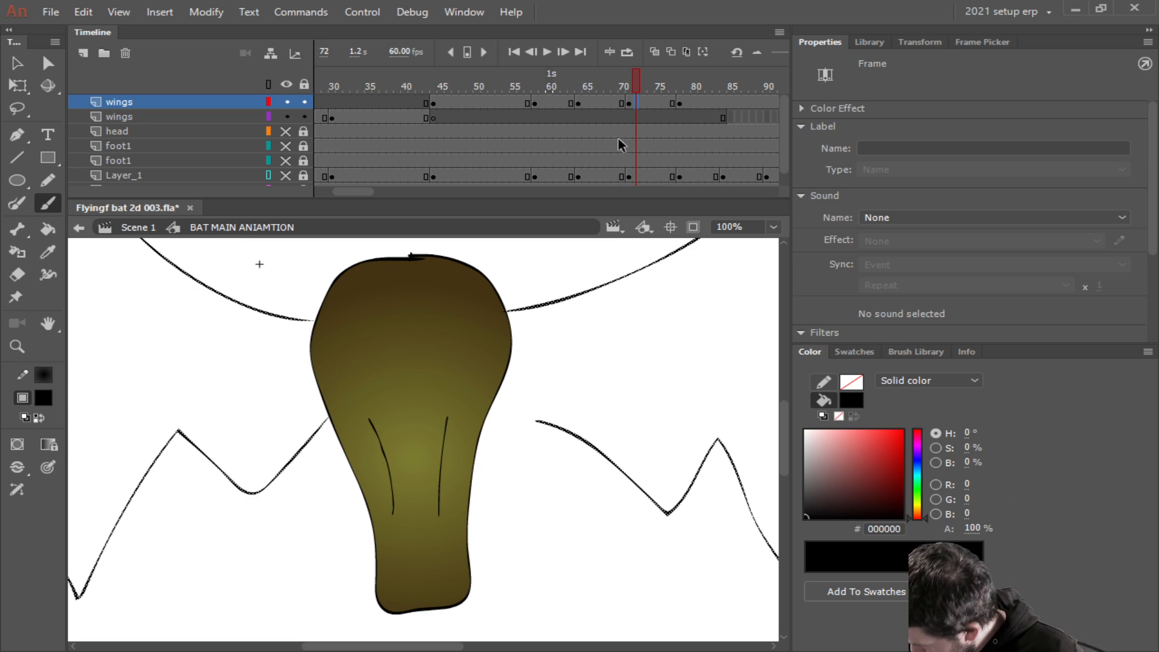
pyautogui.moveTo(509, 311); pyautogui.dragTo(392, 311)
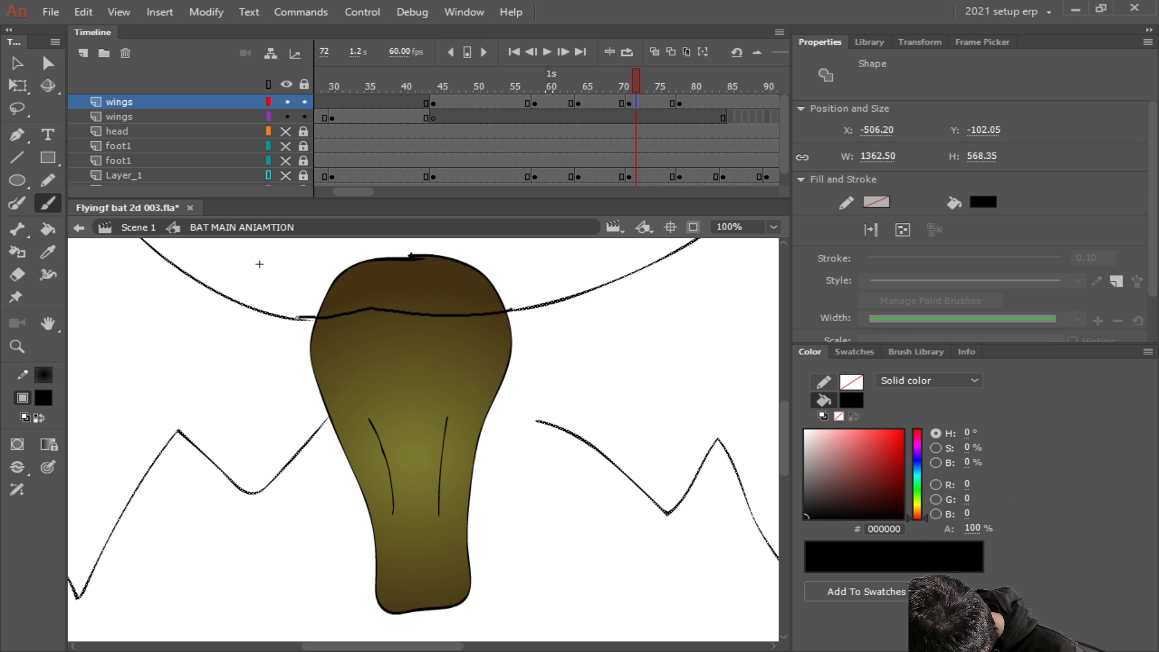
pyautogui.press('Escape')
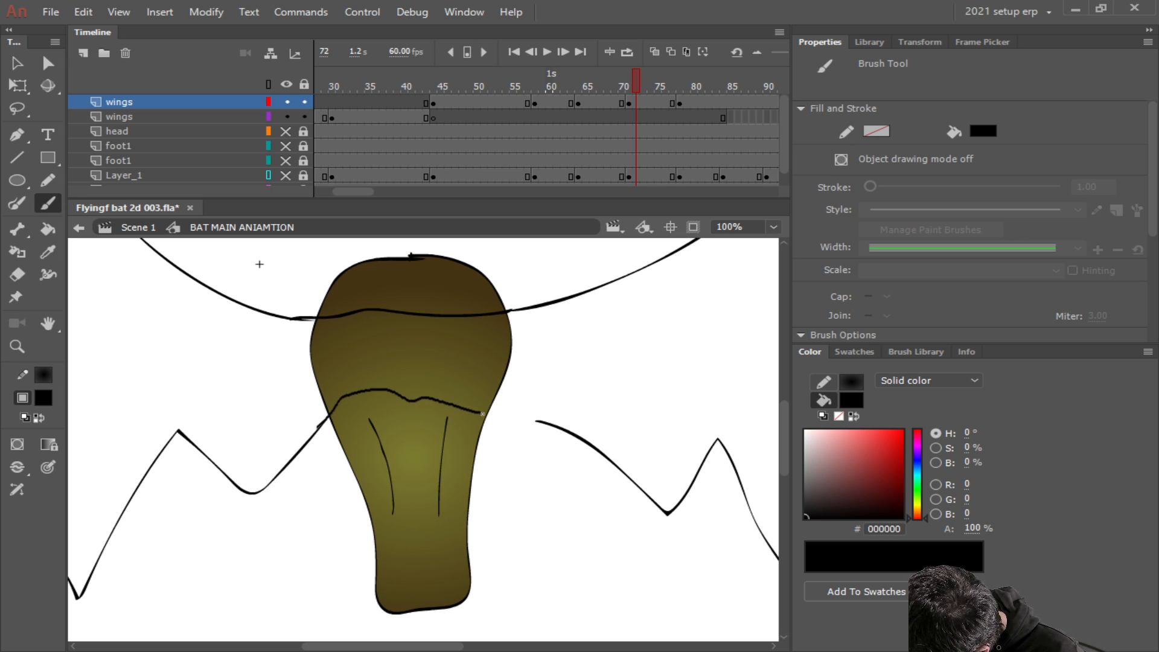
pyautogui.moveTo(532, 420); pyautogui.dragTo(537, 421)
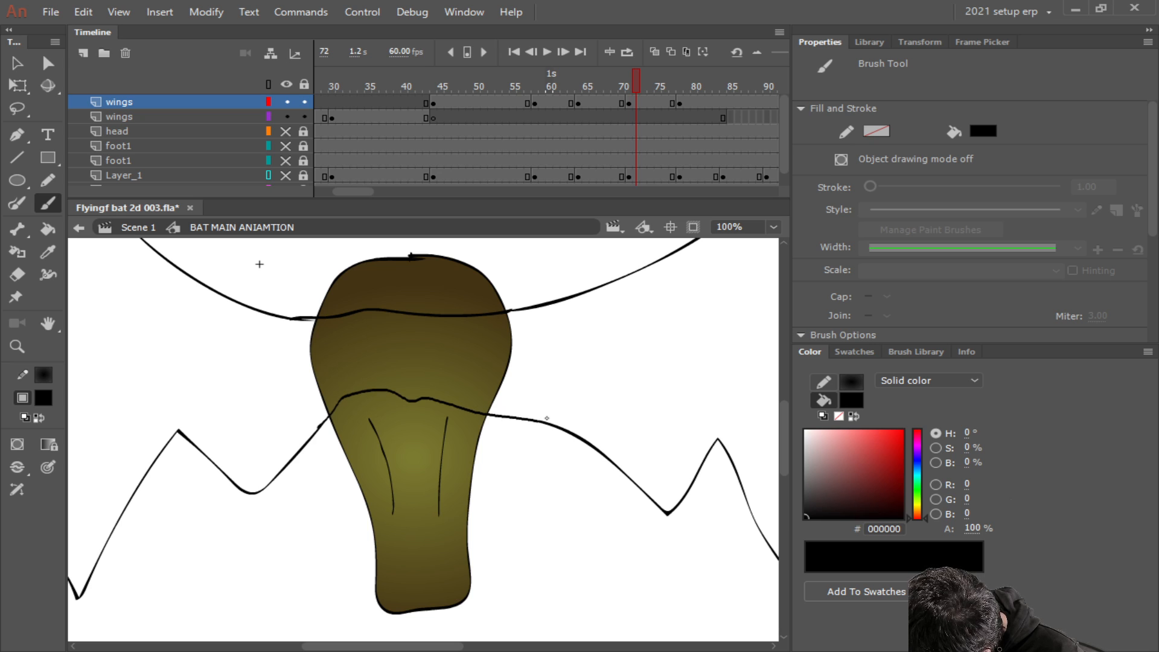
# At frame 80, brush upper and lower lines across the body to join the wings, and close the gap in the right wing's outline.
pyautogui.click(694, 103)
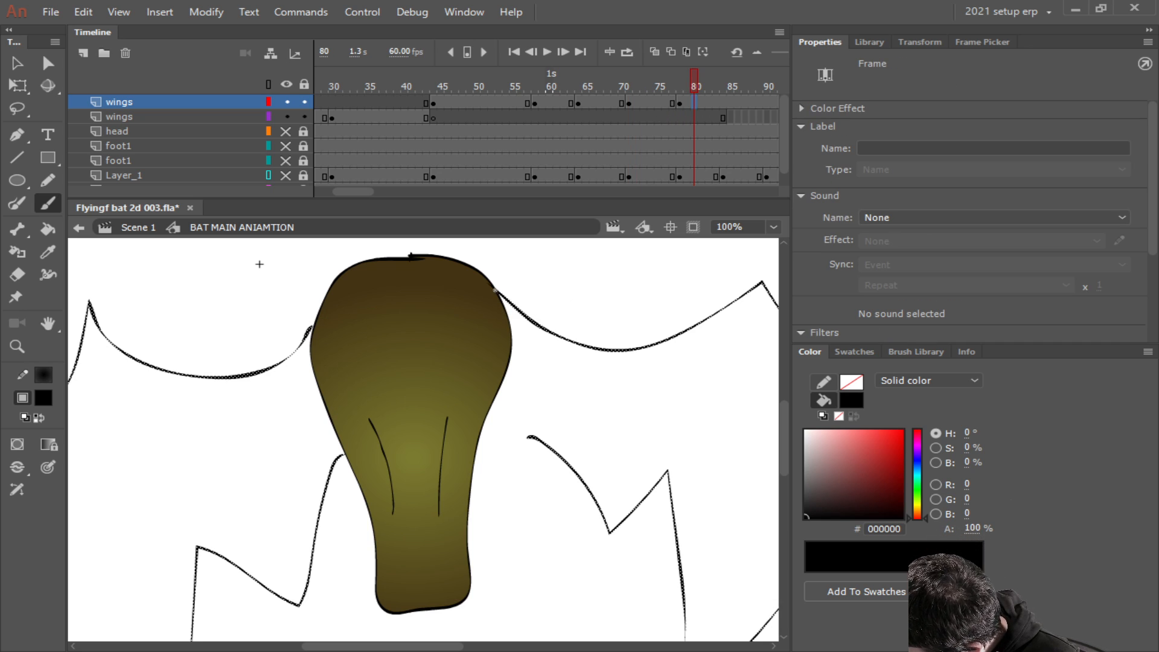
pyautogui.moveTo(495, 291); pyautogui.dragTo(432, 278)
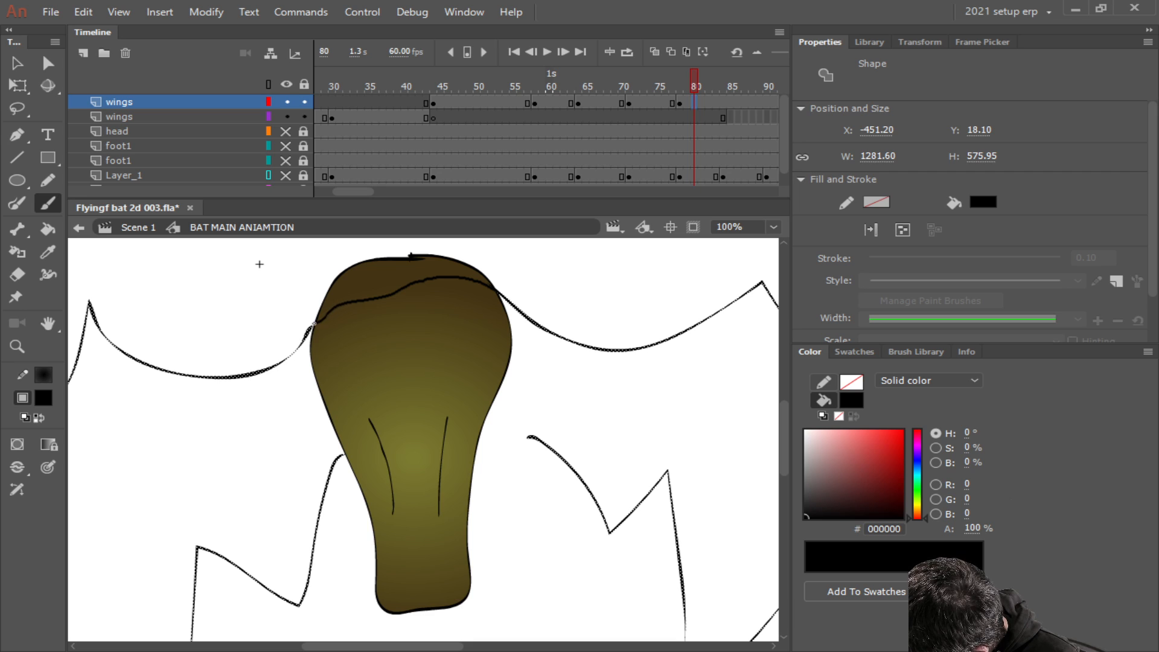
pyautogui.press('Escape')
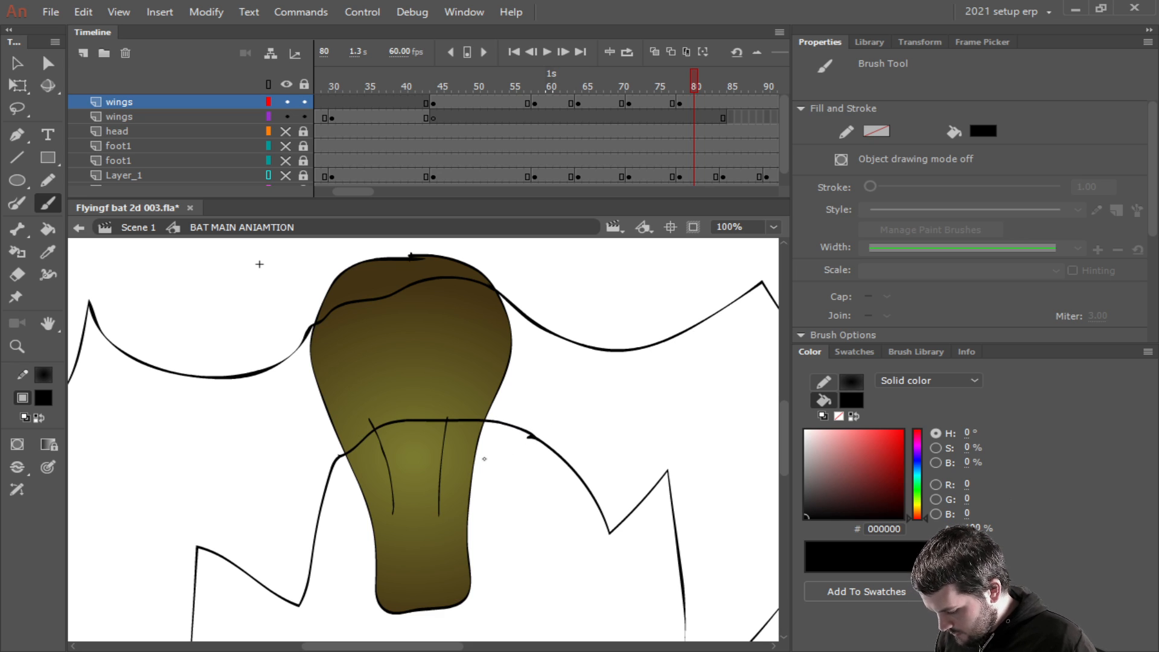
pyautogui.scroll(-2, 470, 436)
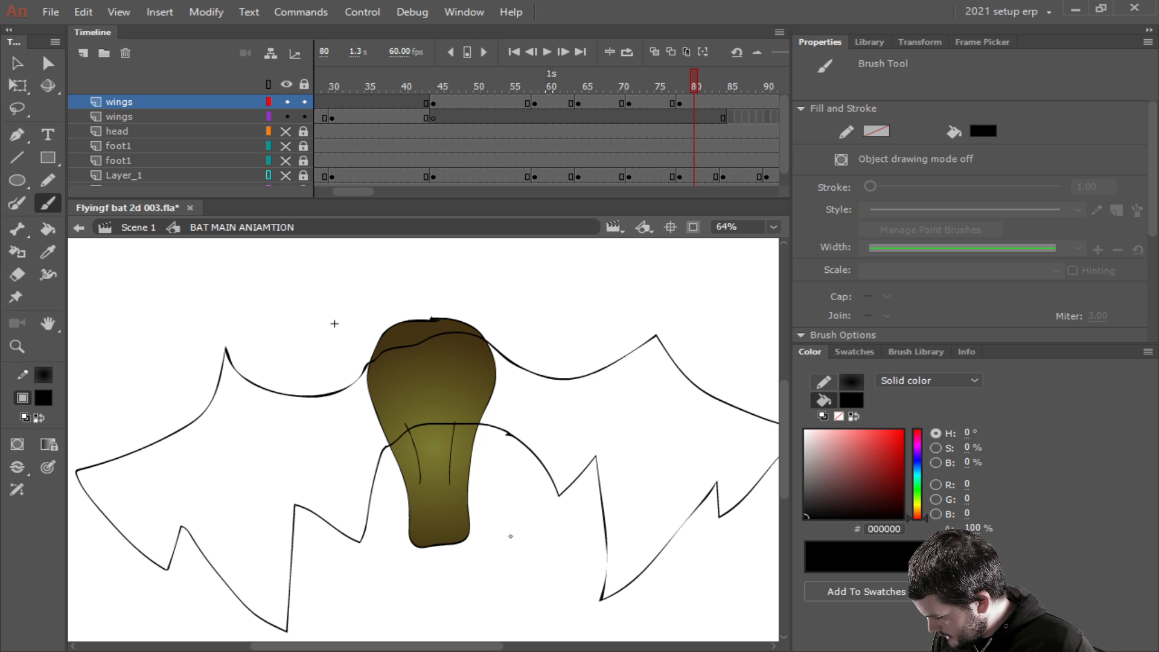
pyautogui.scroll(2, 523, 578)
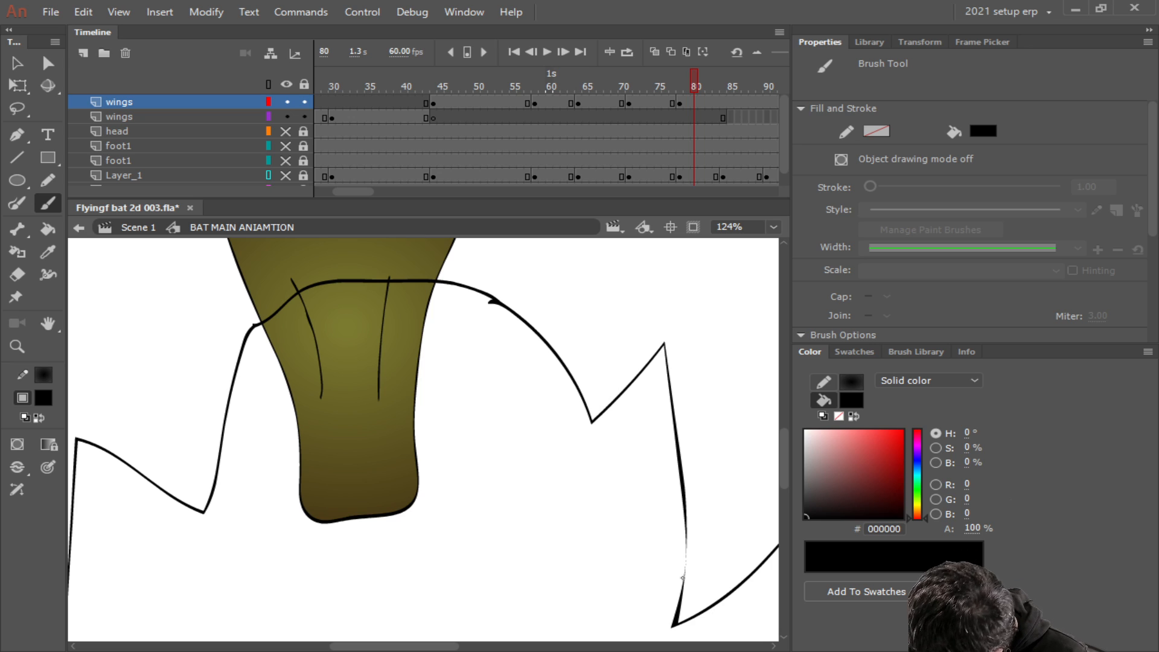
pyautogui.moveTo(687, 524); pyautogui.dragTo(687, 520)
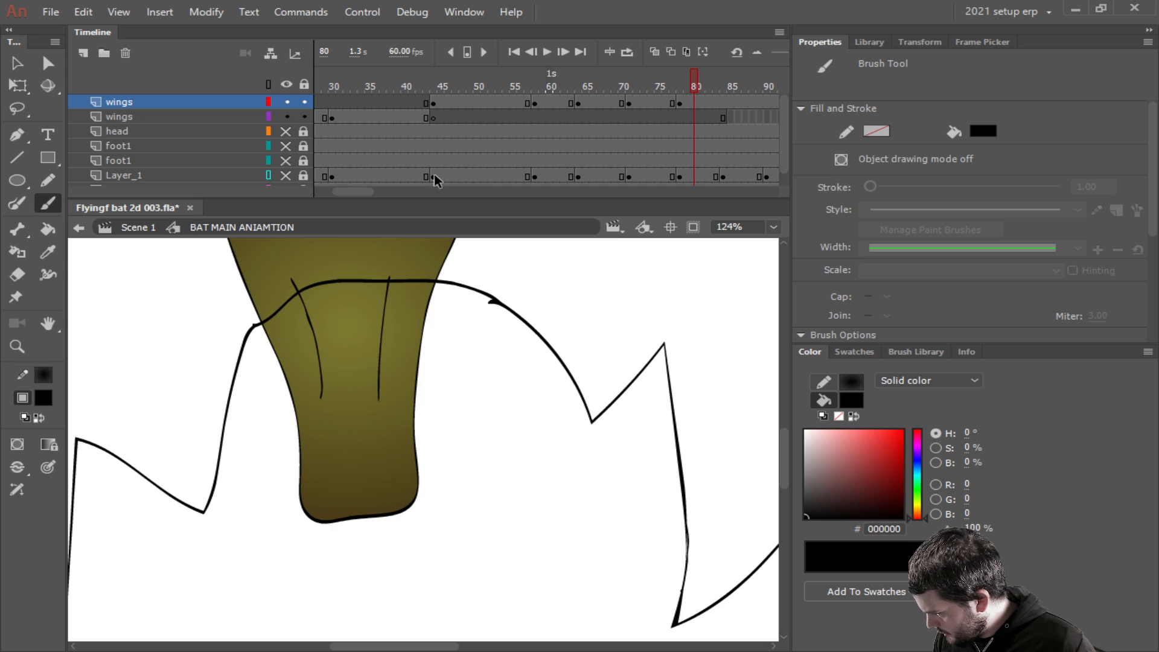
# Insert a keyframe at frame 85 on the upper wings layer and delete the artwork it contains.
pyautogui.moveTo(357, 192); pyautogui.dragTo(366, 191)
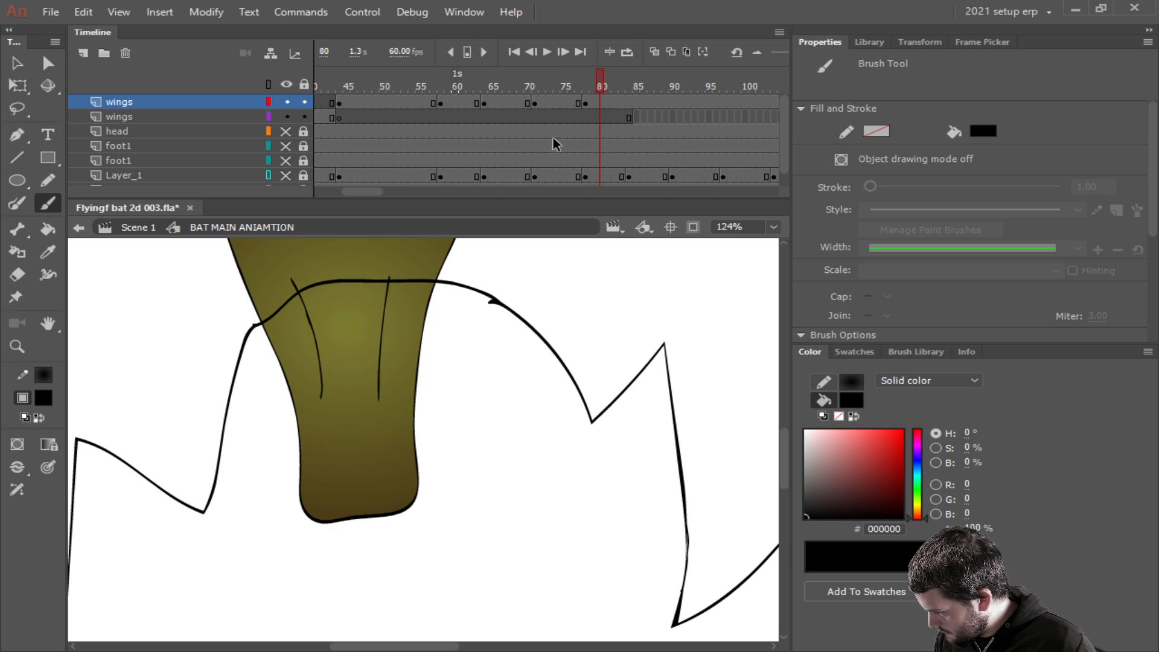
pyautogui.click(635, 103)
pyautogui.rightClick(636, 103)
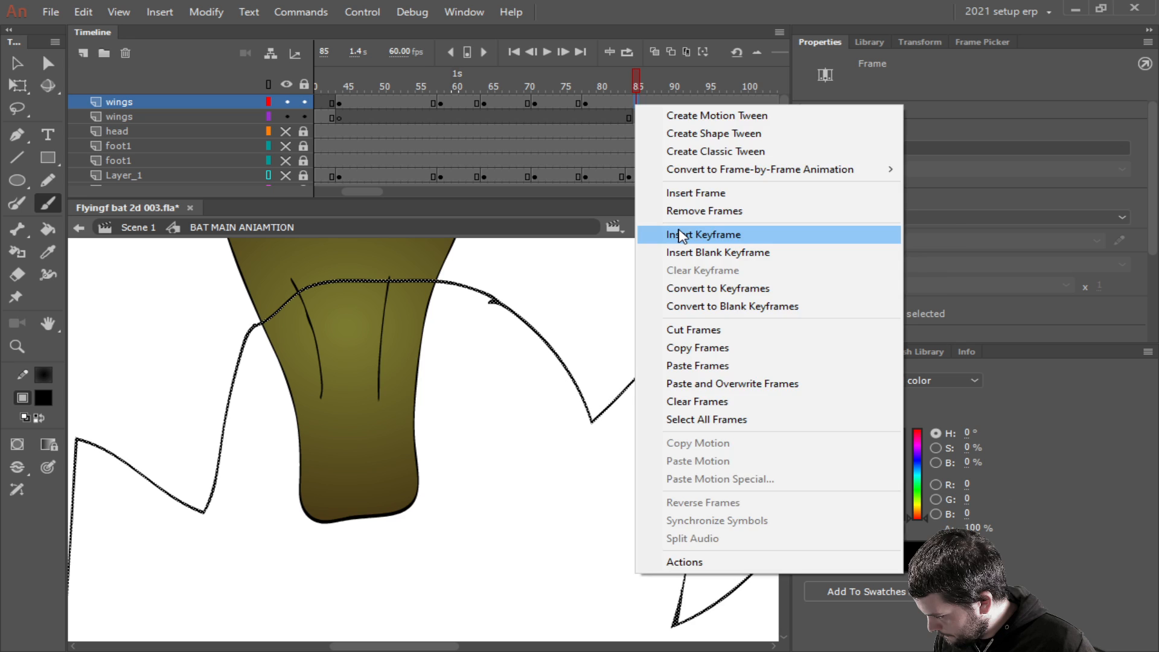
pyautogui.click(679, 234)
pyautogui.press('Delete')
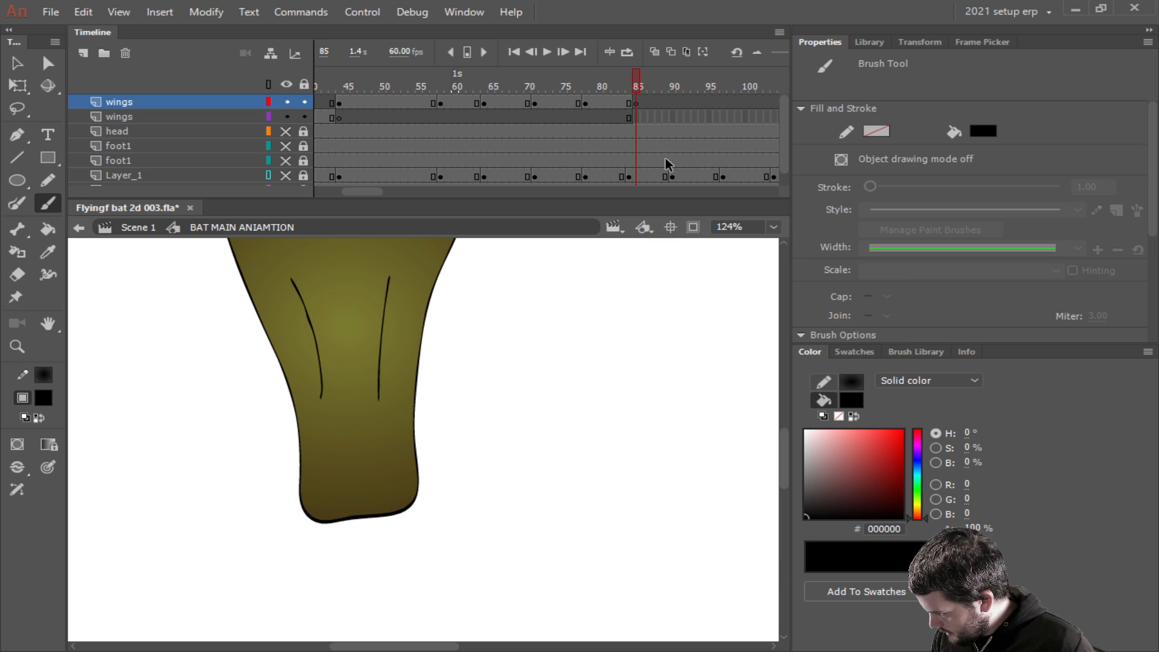
# At frame 46 of the upper wings layer, swap the stroke and fill colours, and sample the body's fill with the Eyedropper.
pyautogui.scroll(-5, 555, 355)
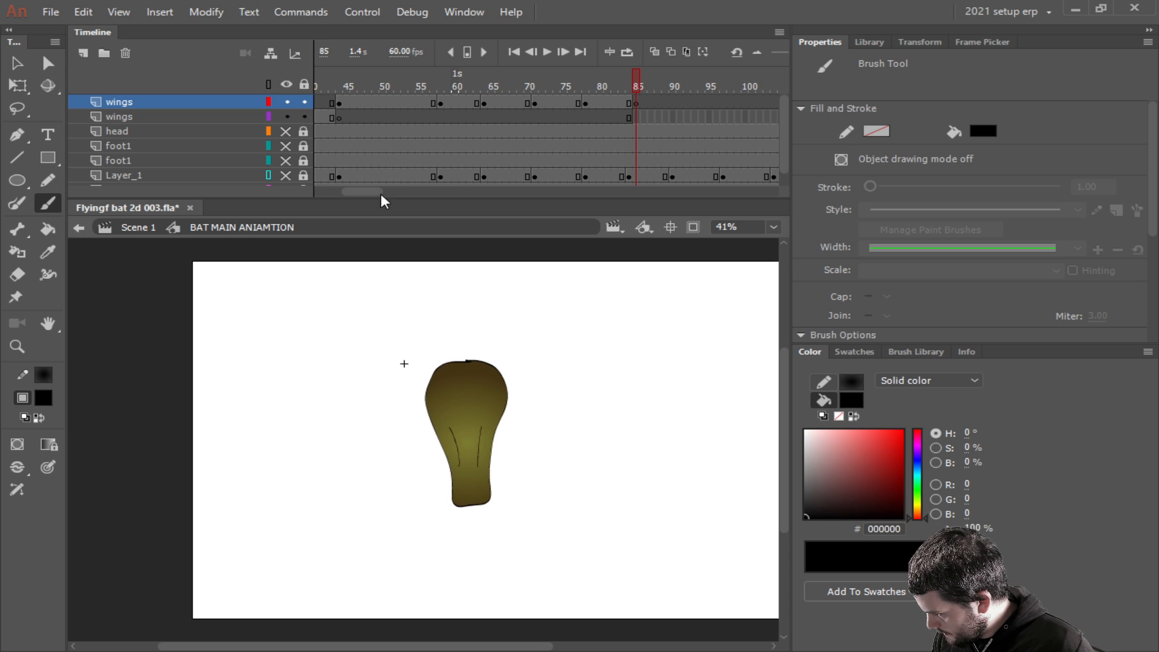
pyautogui.click(143, 106)
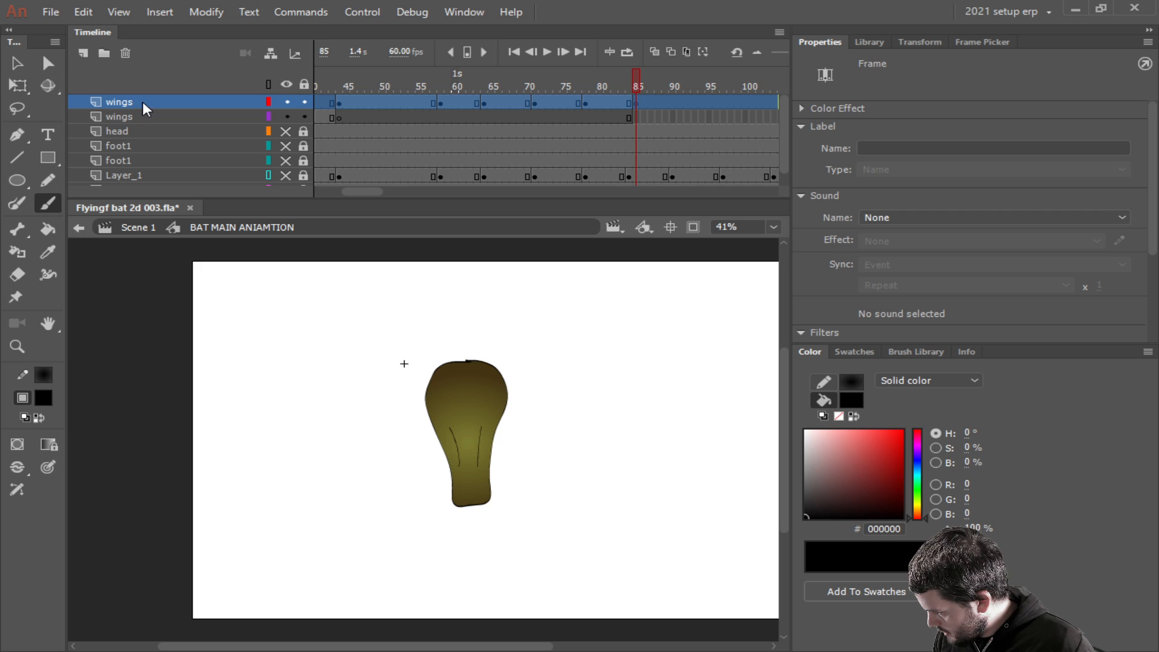
pyautogui.click(353, 101)
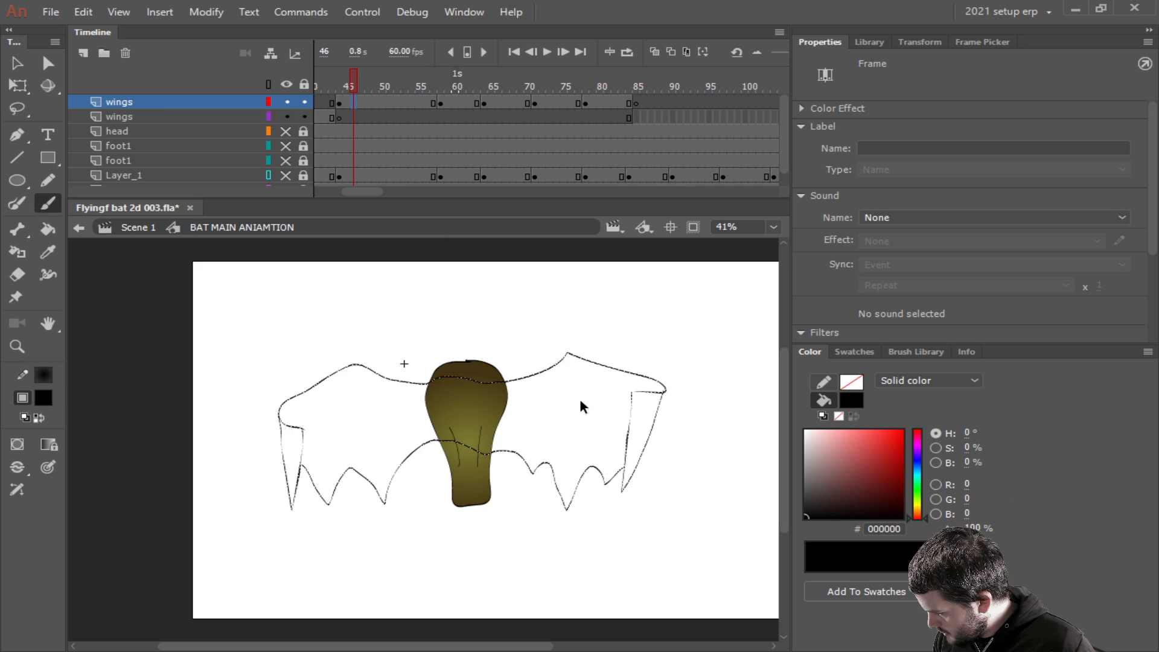
pyautogui.press('Escape')
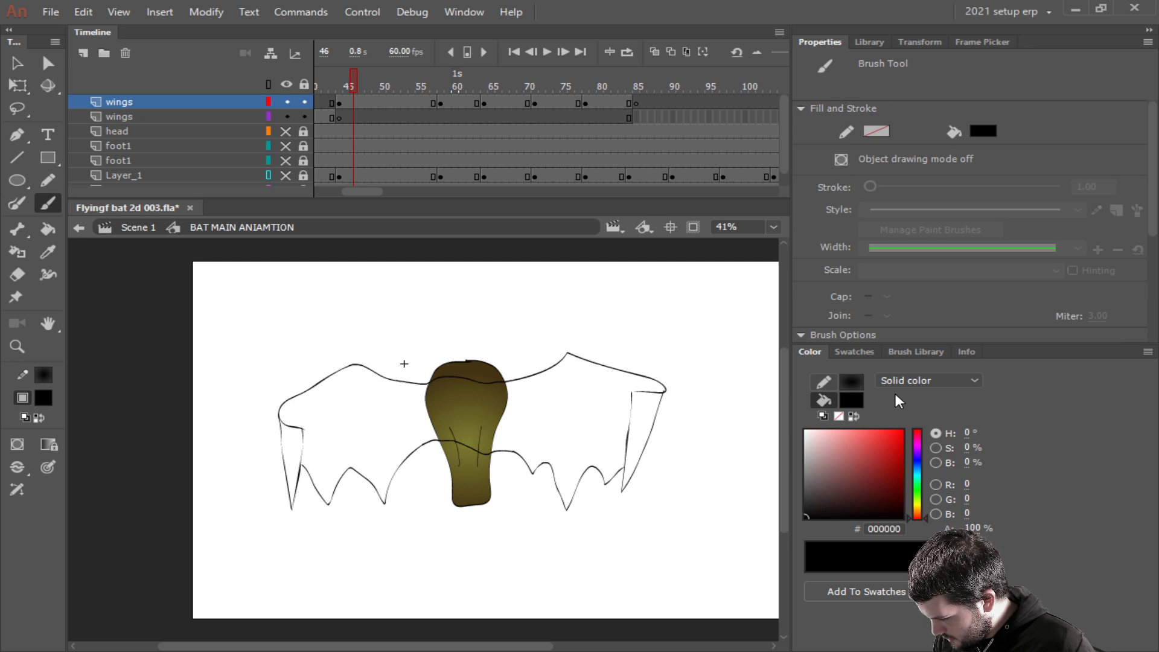
pyautogui.click(854, 416)
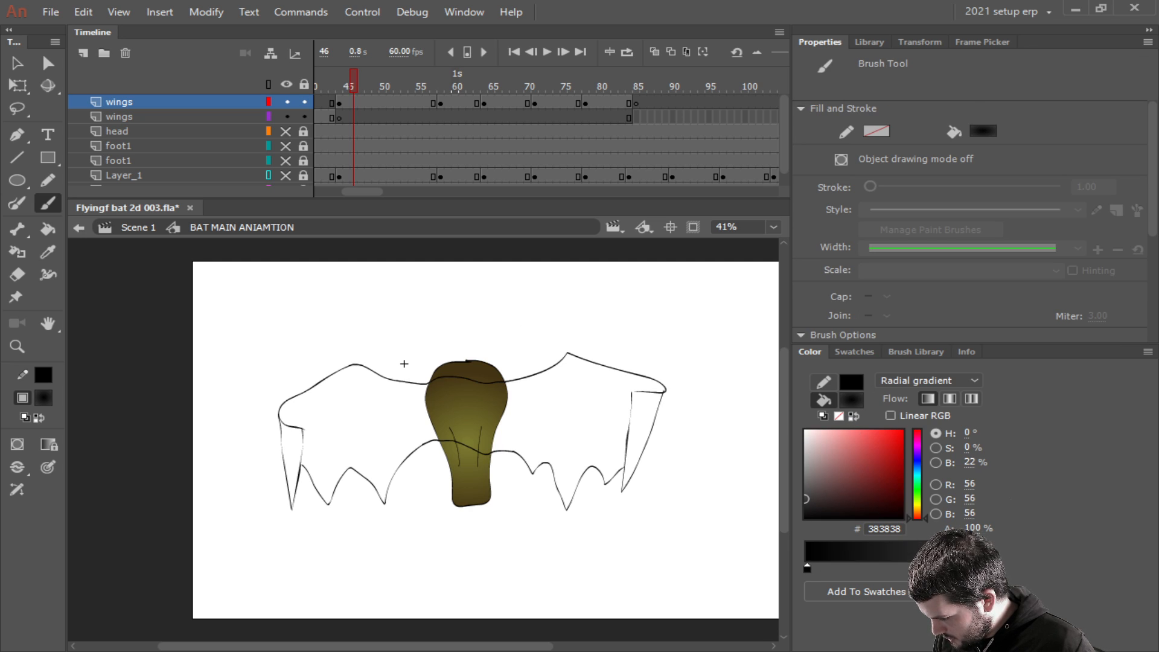
pyautogui.click(916, 509)
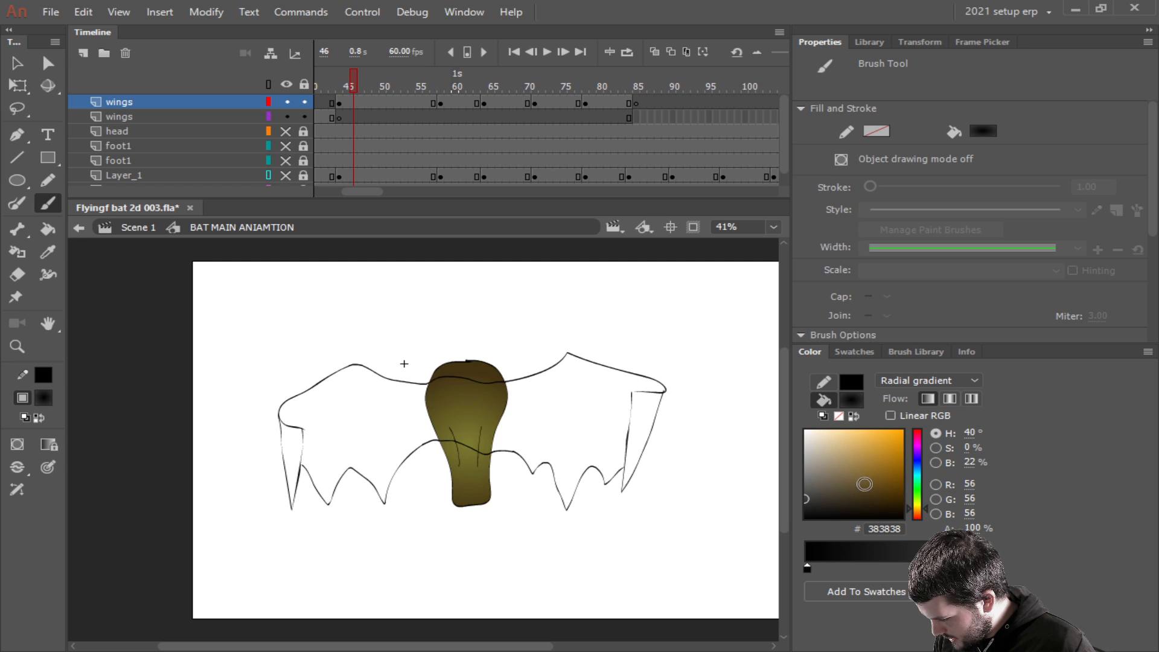
pyautogui.click(48, 252)
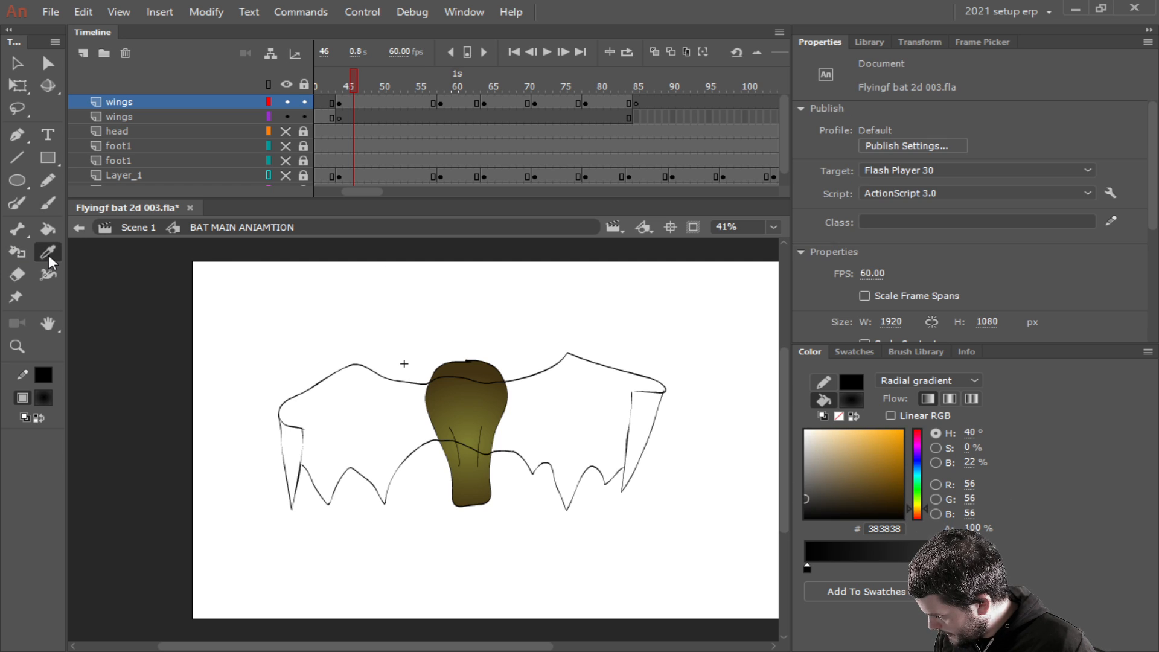
pyautogui.click(475, 420)
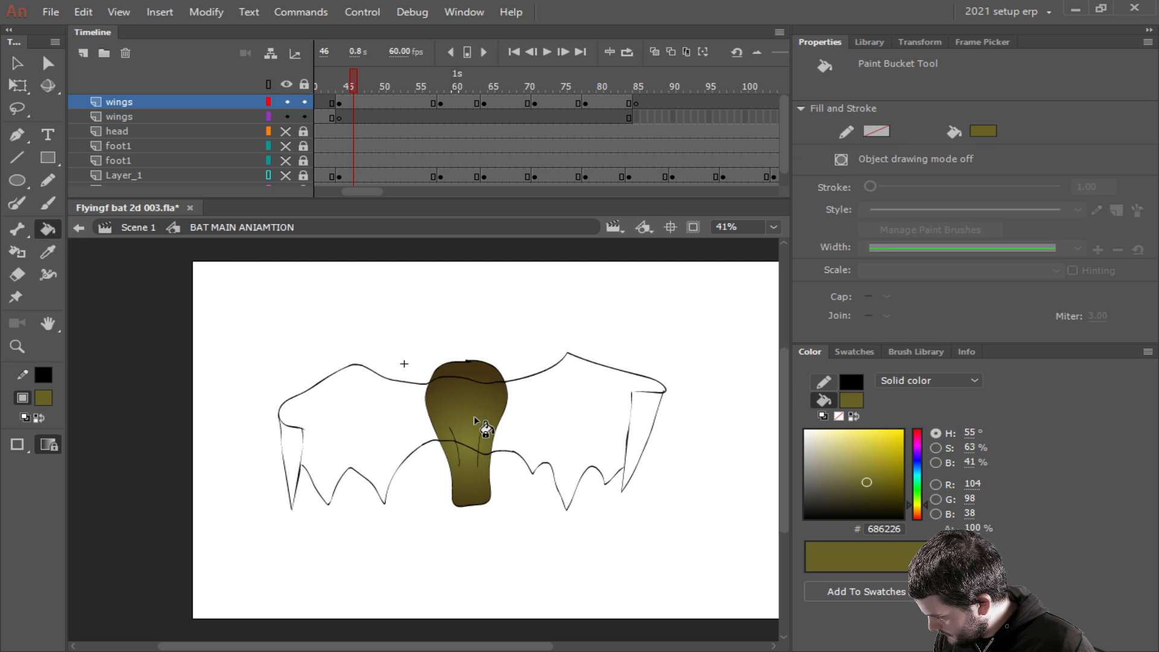
# Change the fill to a radial gradient and recolour its lighter stop to dark brown 464339.
pyautogui.click(916, 380)
pyautogui.click(949, 453)
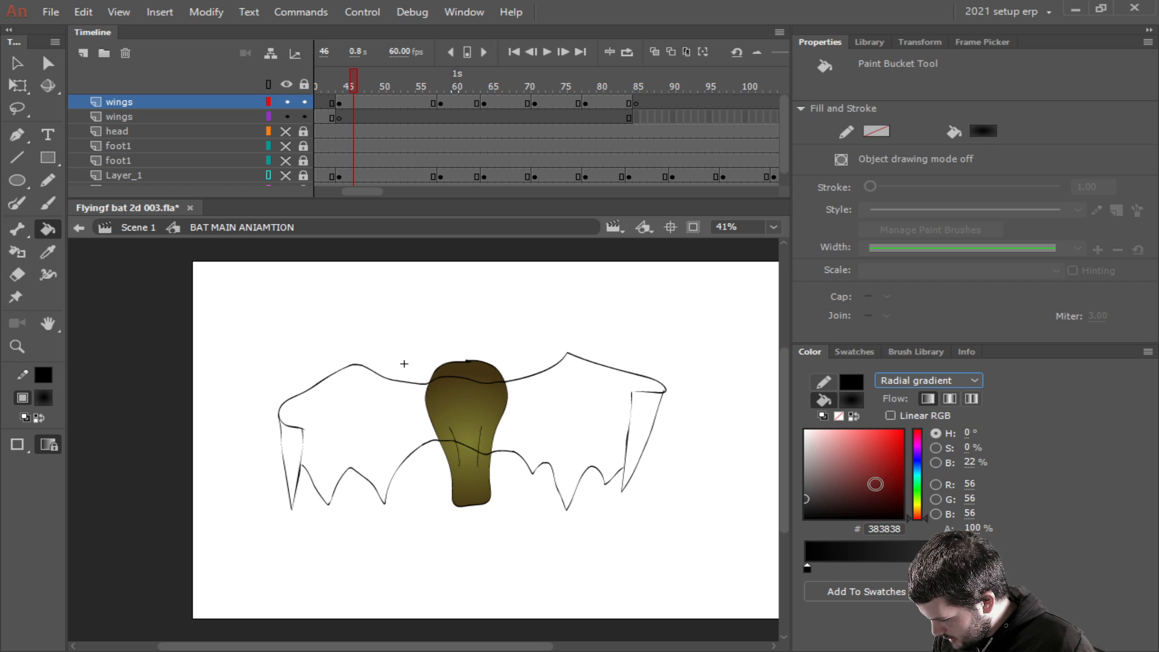
pyautogui.moveTo(919, 513); pyautogui.dragTo(918, 507)
pyautogui.moveTo(849, 499); pyautogui.dragTo(823, 494)
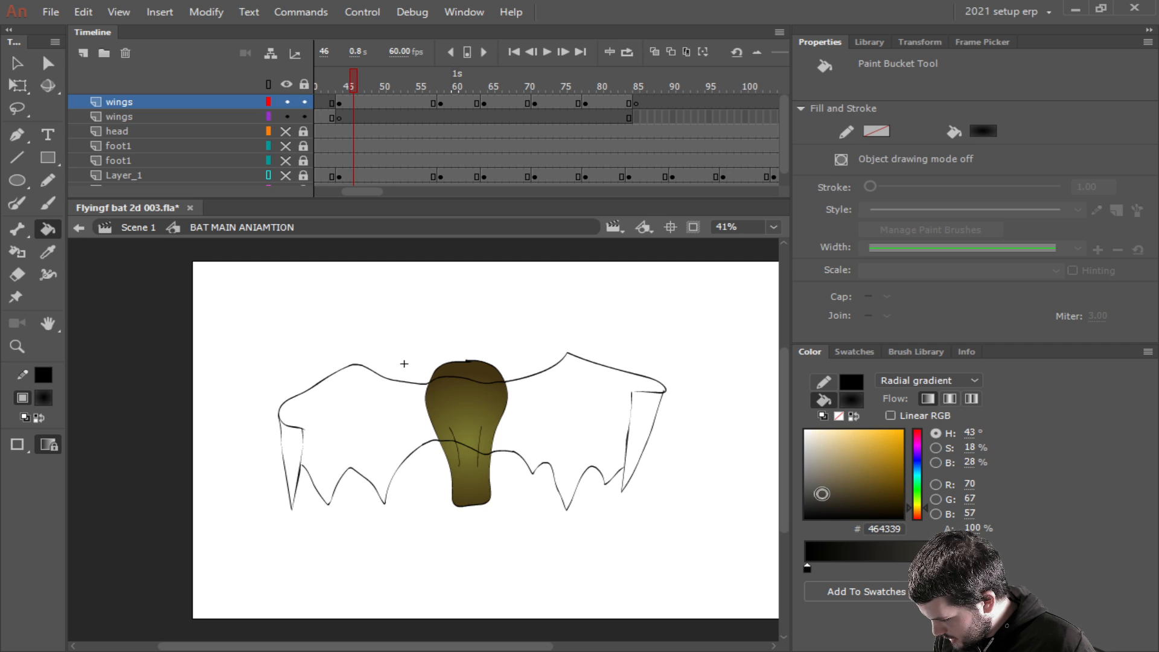
# Recolour the gradient's black stop to 3A3131 and lower its alpha to 93%.
pyautogui.click(807, 568)
pyautogui.click(817, 501)
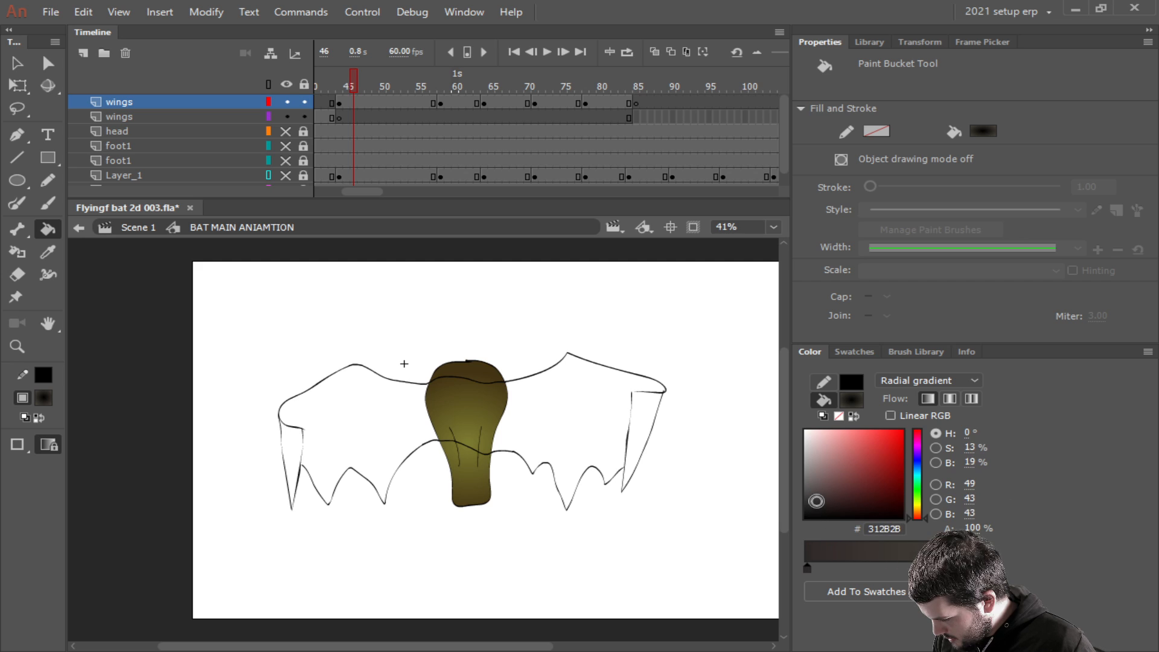
pyautogui.moveTo(817, 501); pyautogui.dragTo(819, 498)
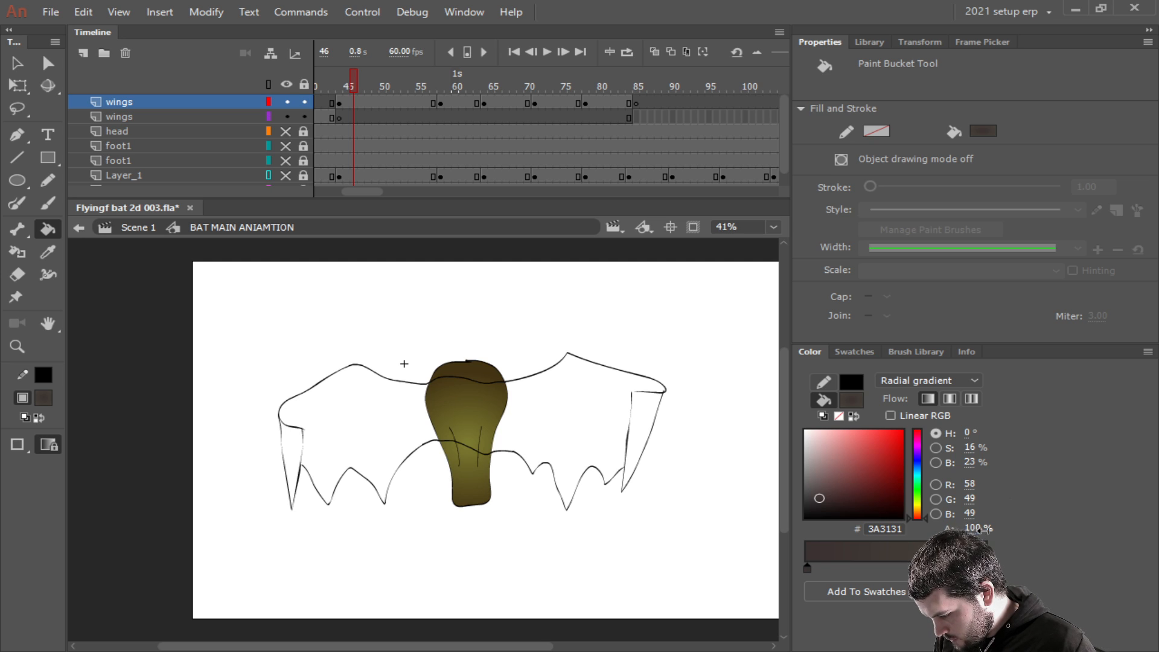
pyautogui.moveTo(977, 529); pyautogui.dragTo(970, 530)
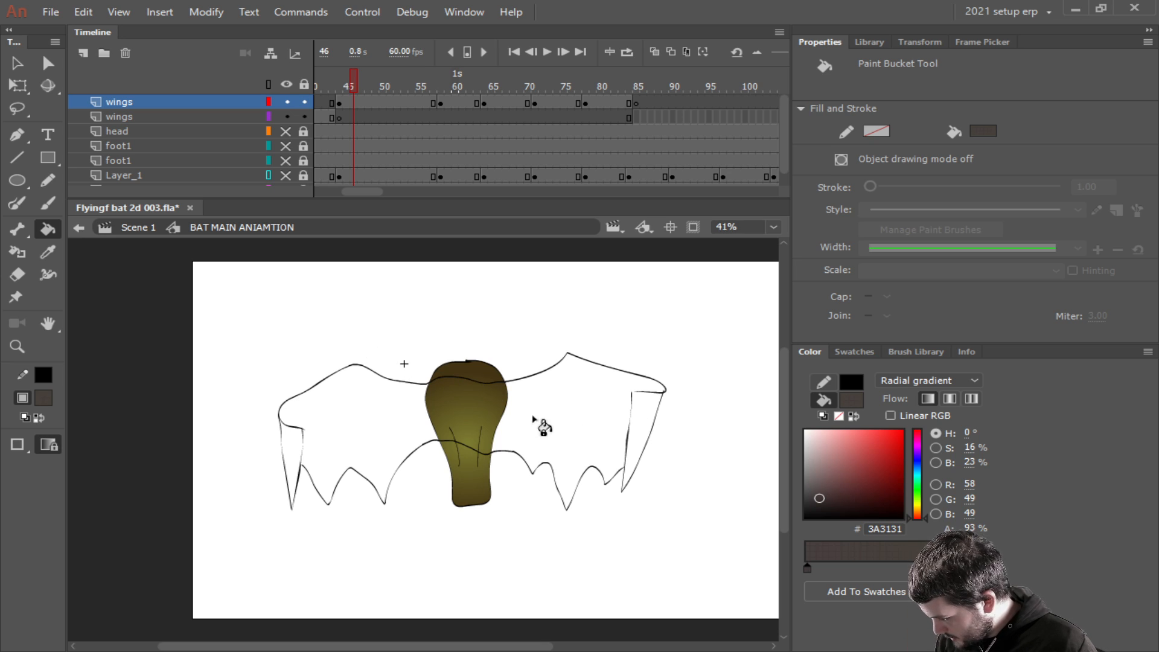
# Change the Paint Bucket's gap-size option and fill the joined wings and both folded wing tips at frame 46.
pyautogui.click(19, 444)
pyautogui.click(77, 473)
pyautogui.click(329, 440)
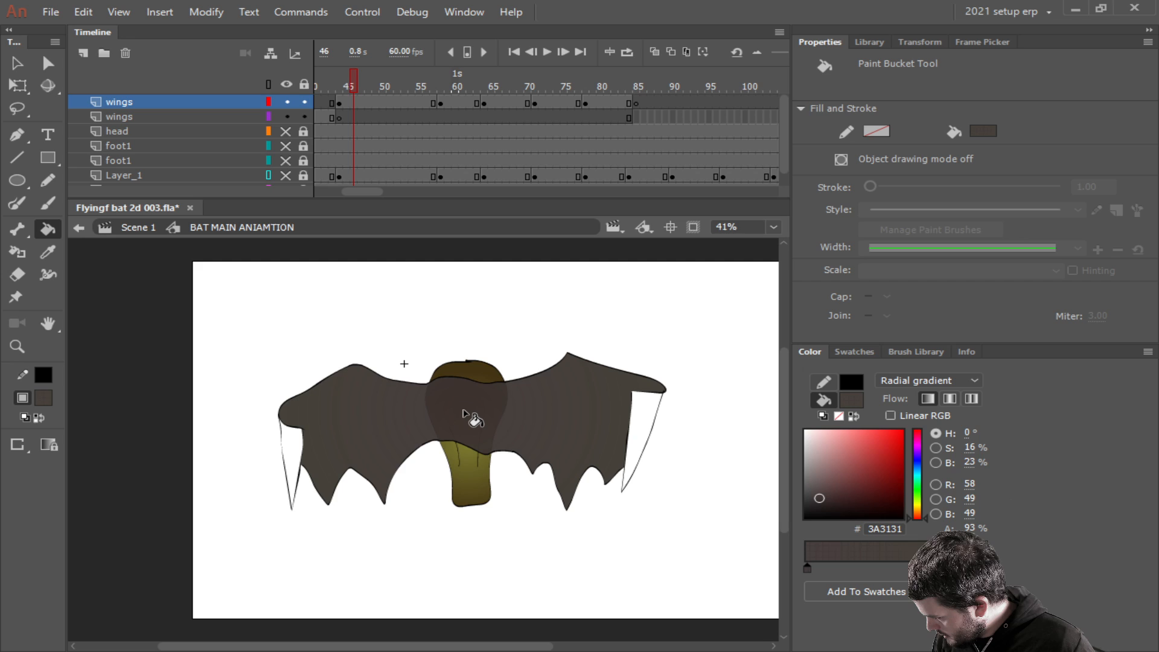
pyautogui.click(640, 430)
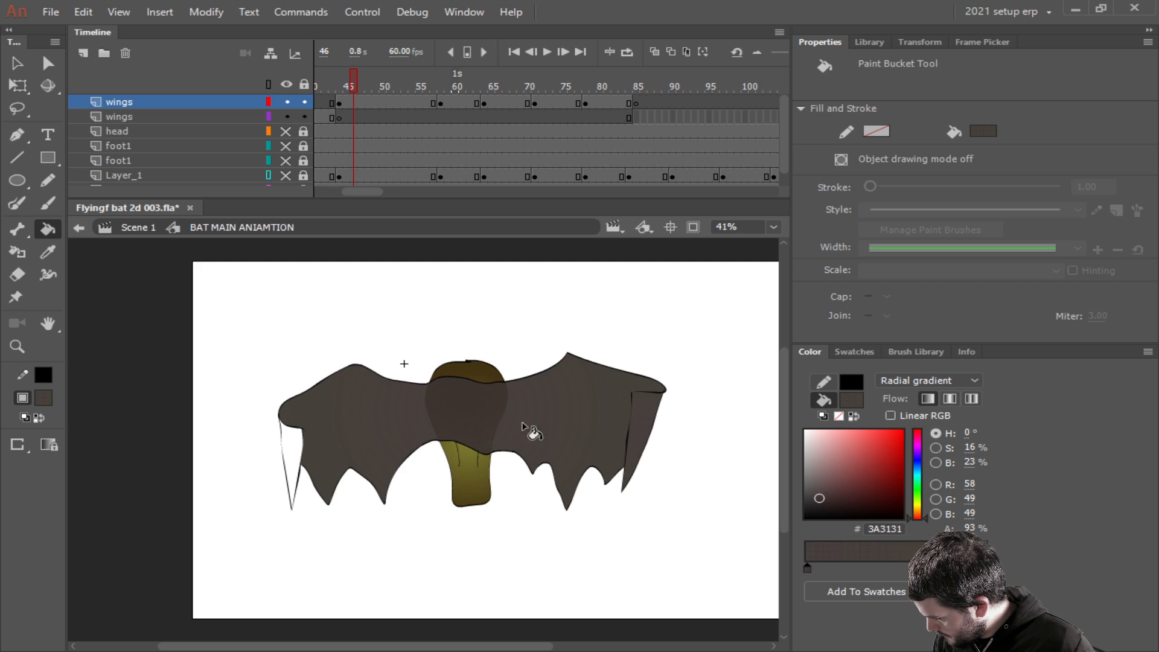
pyautogui.click(293, 460)
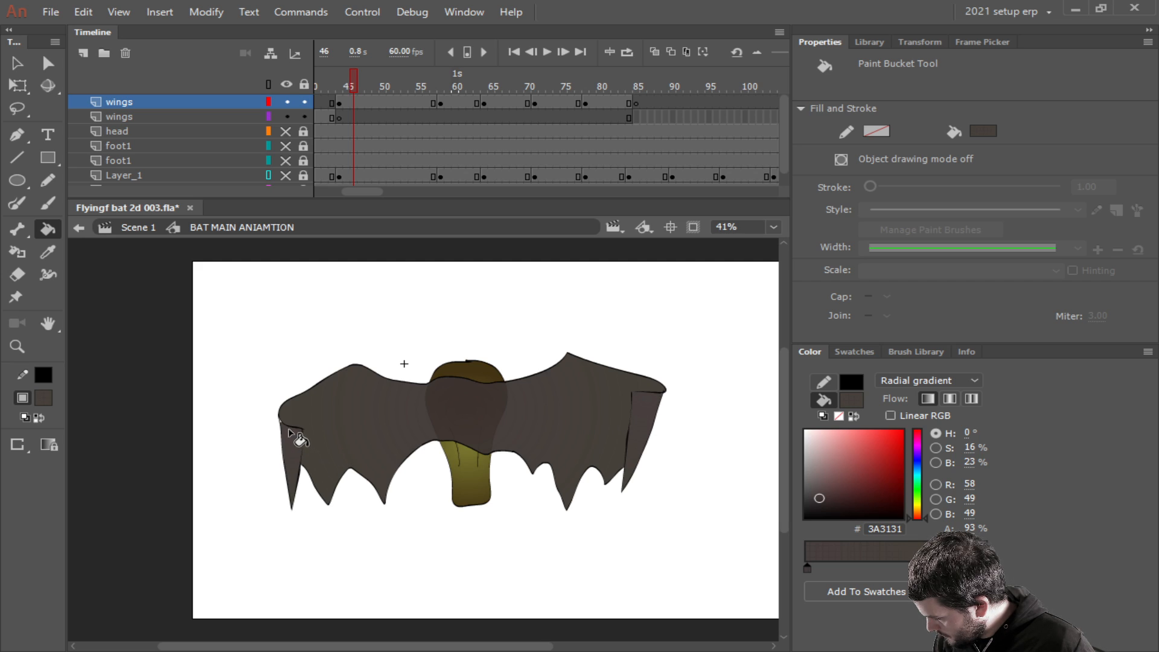
pyautogui.scroll(3, 293, 439)
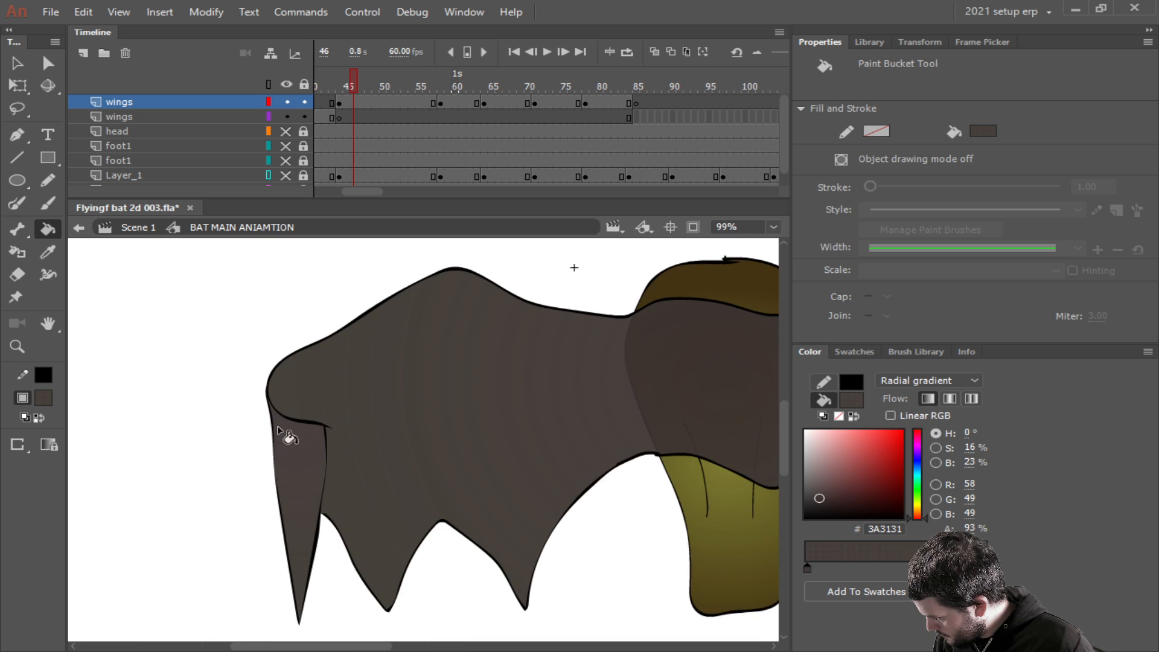
# Fill the joined wing shape at frame 60 with the dark brown gradient.
pyautogui.click(456, 102)
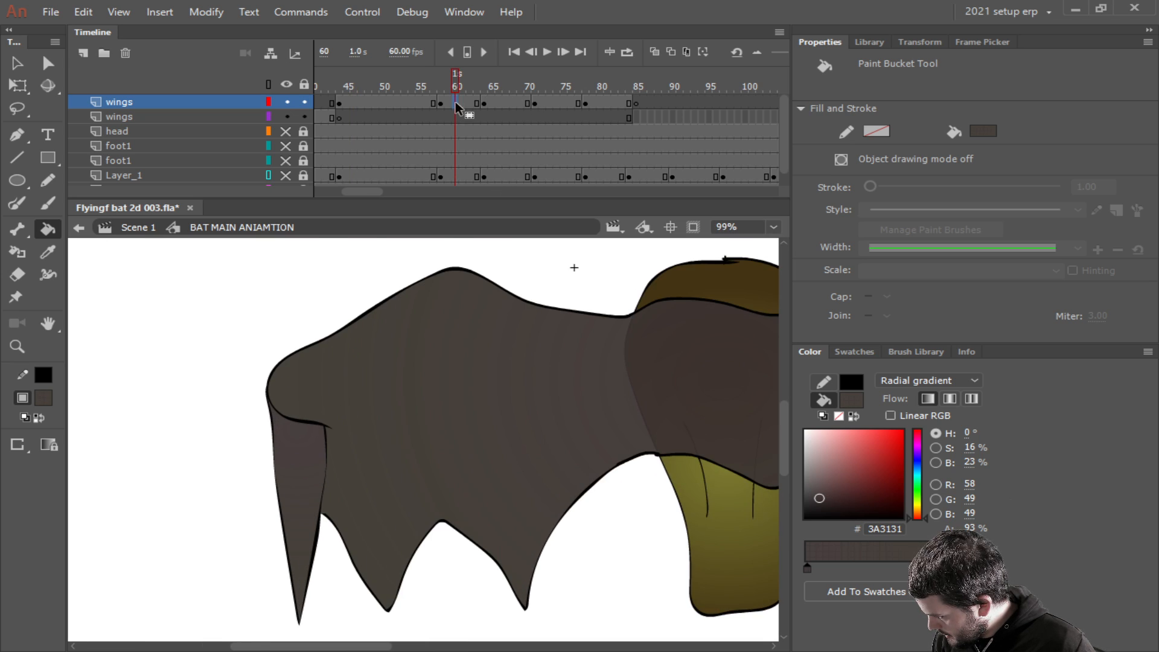
pyautogui.scroll(-2, 568, 365)
pyautogui.scroll(-2, 568, 365)
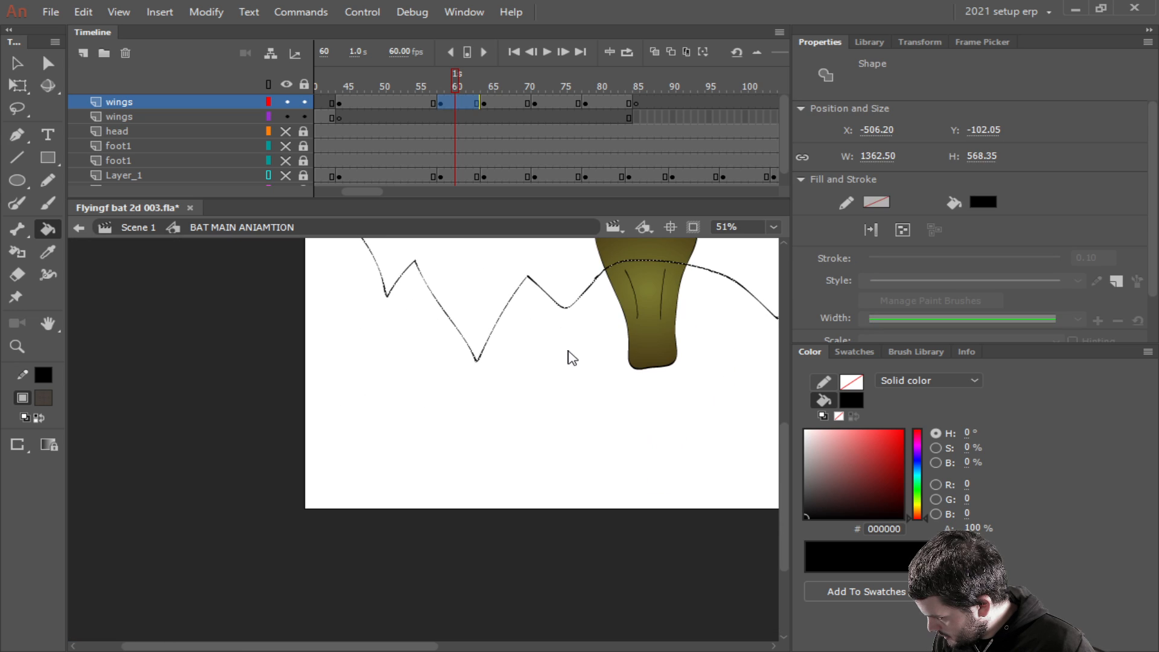
pyautogui.scroll(-2, 590, 362)
pyautogui.scroll(2, 480, 392)
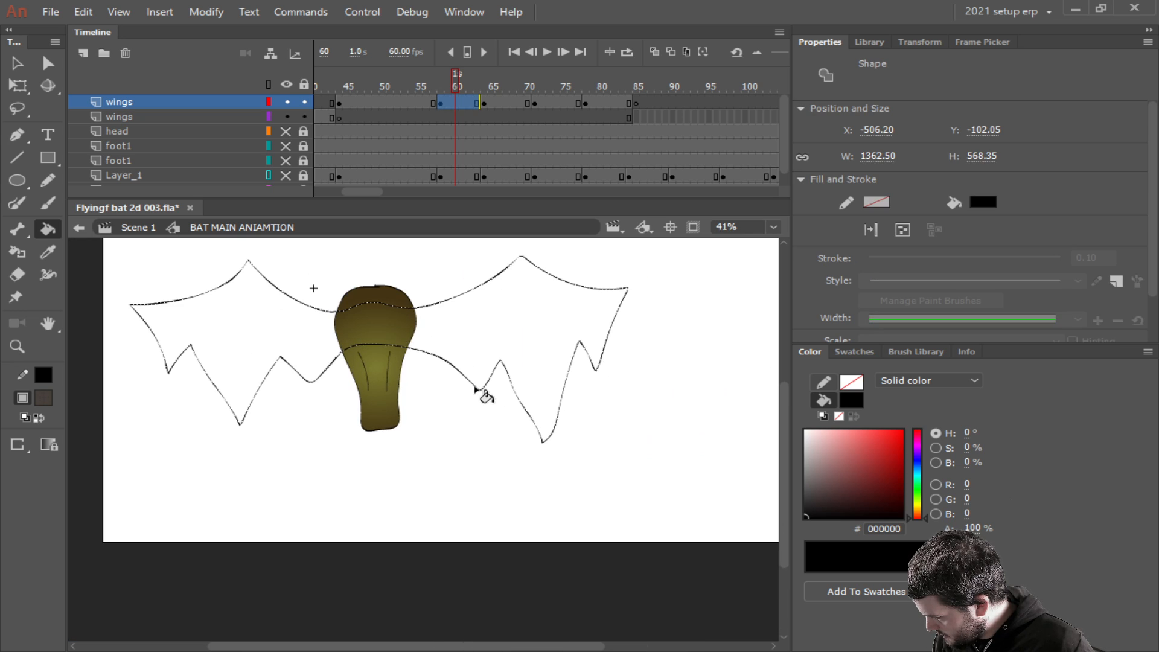
pyautogui.scroll(-1, 531, 416)
pyautogui.click(489, 350)
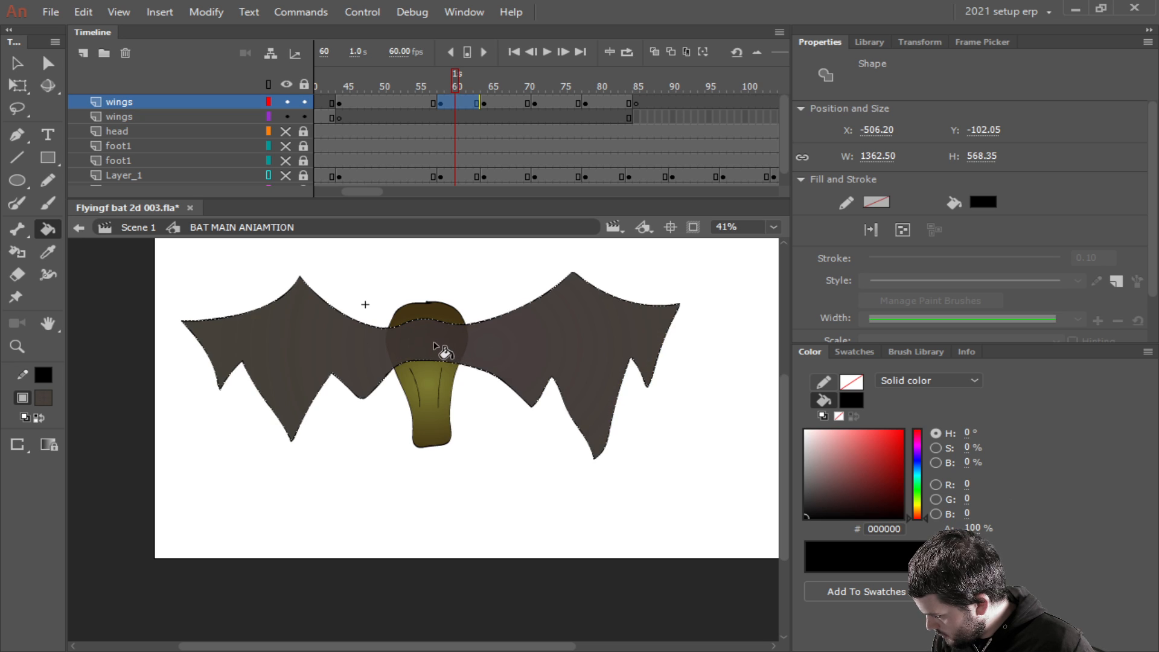
# Fill the joined wing shapes at frames 68, 74 and 80 with the dark brown gradient.
pyautogui.click(515, 100)
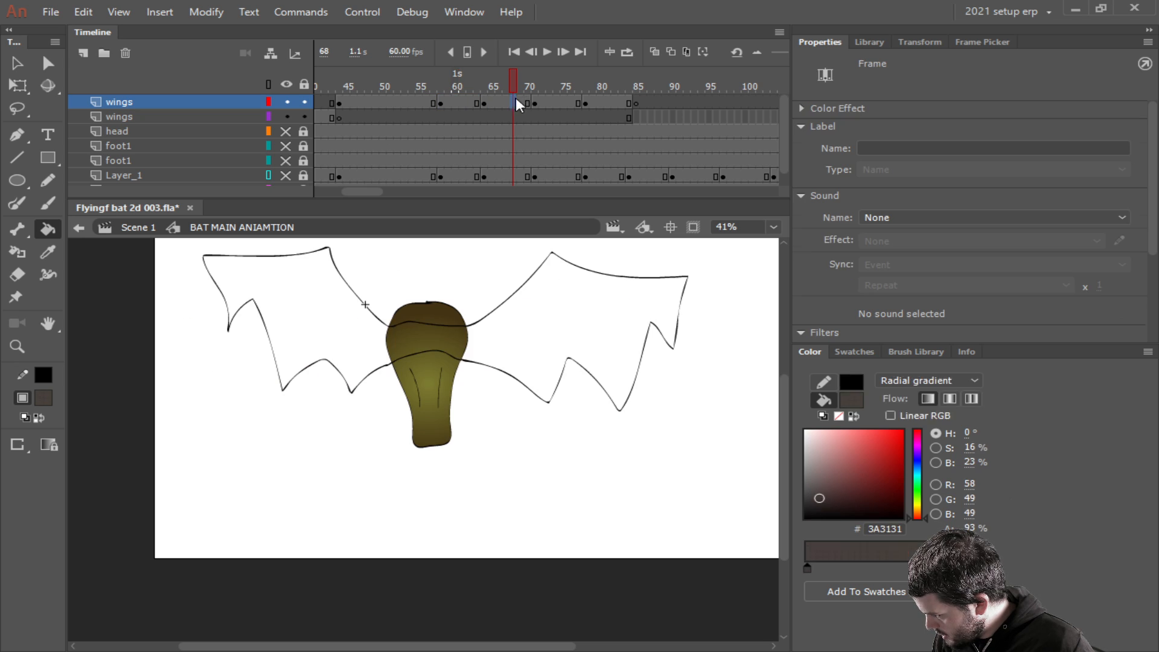
pyautogui.click(434, 344)
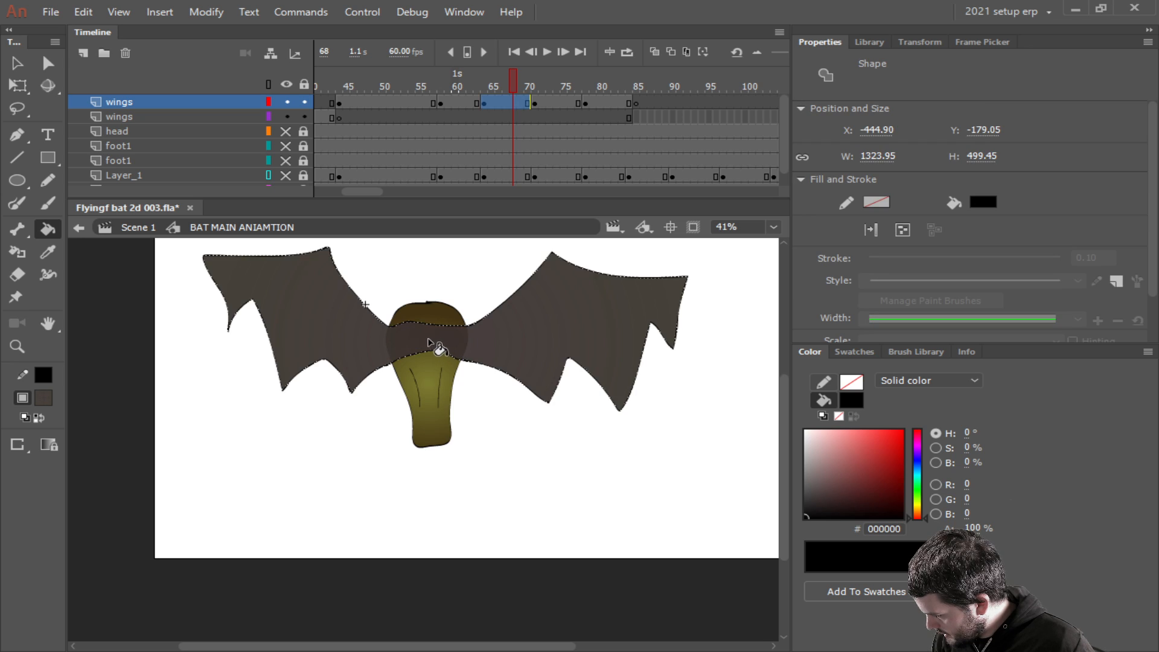
pyautogui.click(556, 107)
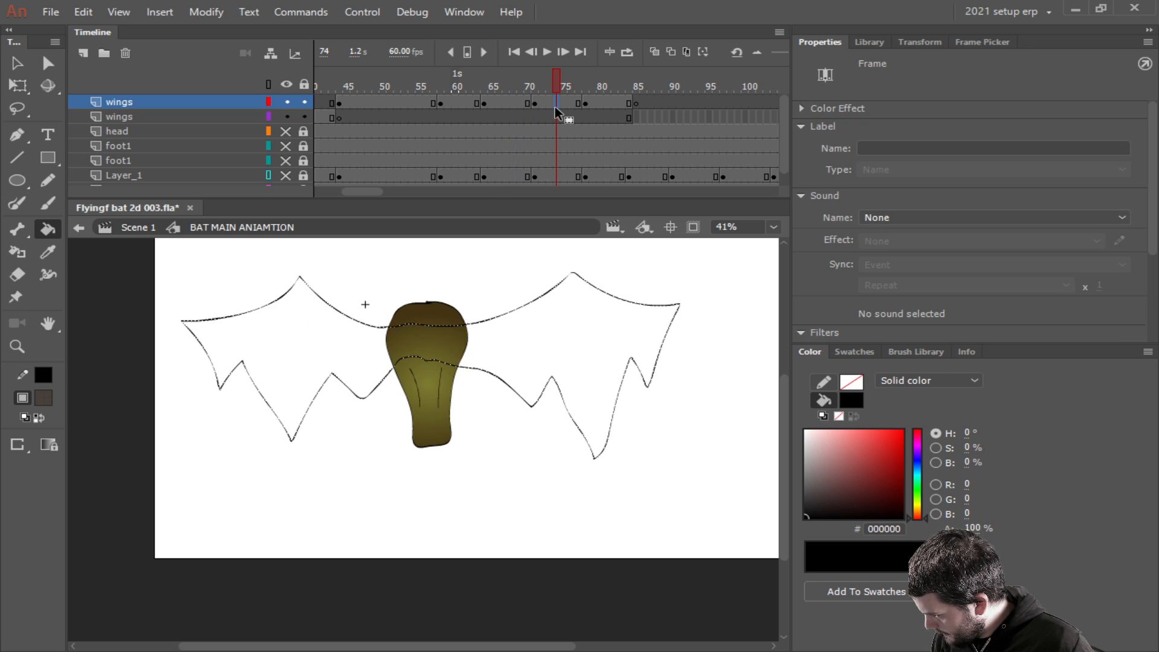
pyautogui.click(430, 349)
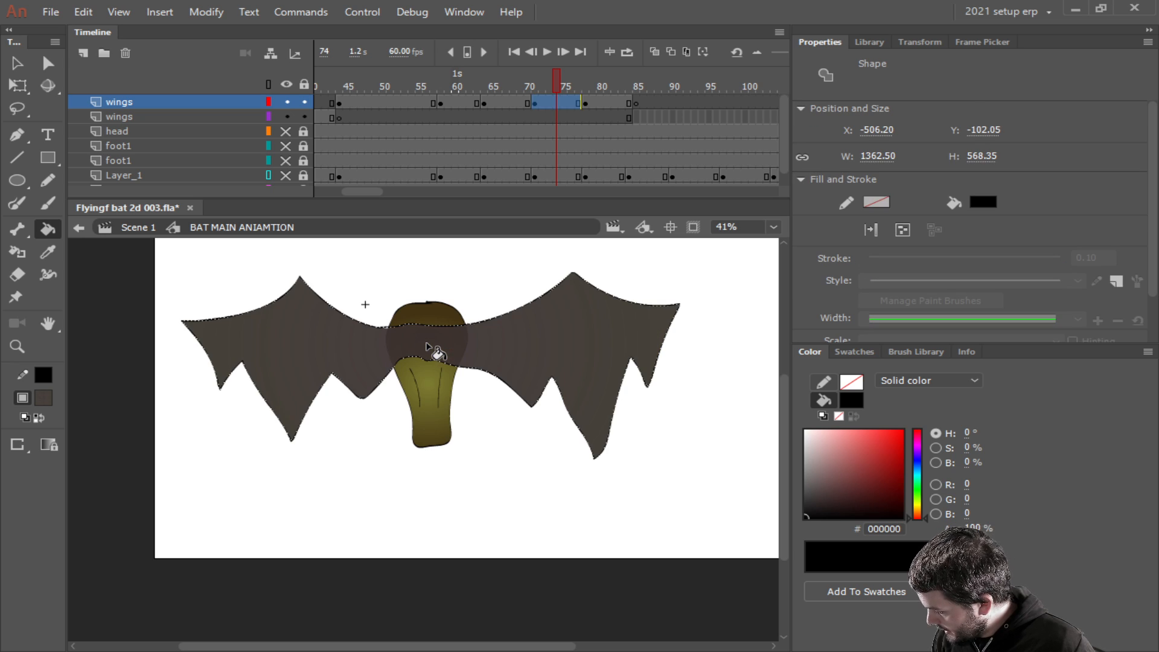
pyautogui.click(602, 102)
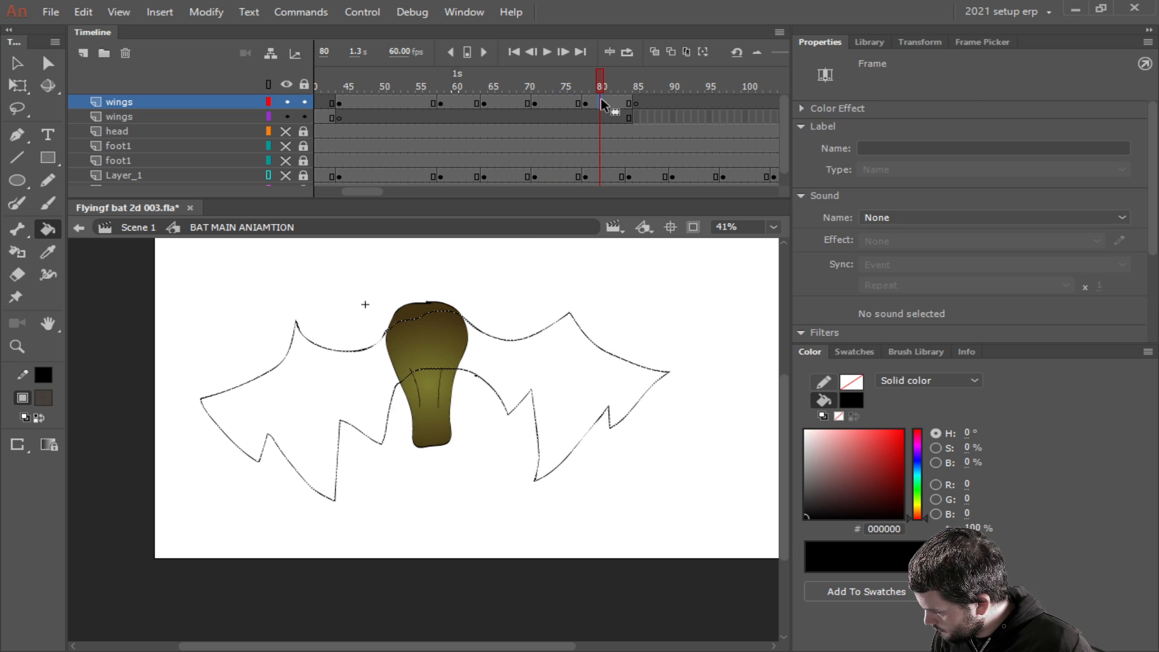
pyautogui.click(439, 339)
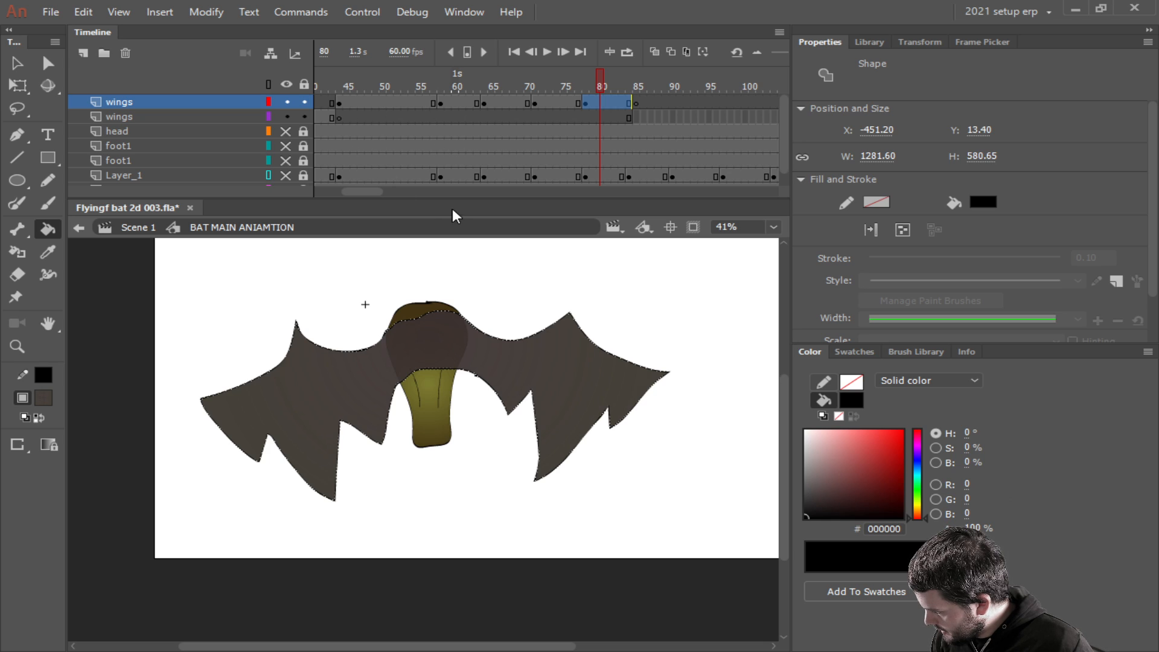
# Fill the main areas of both wings at frame 33 of the lower wings layer with the dark brown gradient.
pyautogui.moveTo(362, 192); pyautogui.dragTo(337, 192)
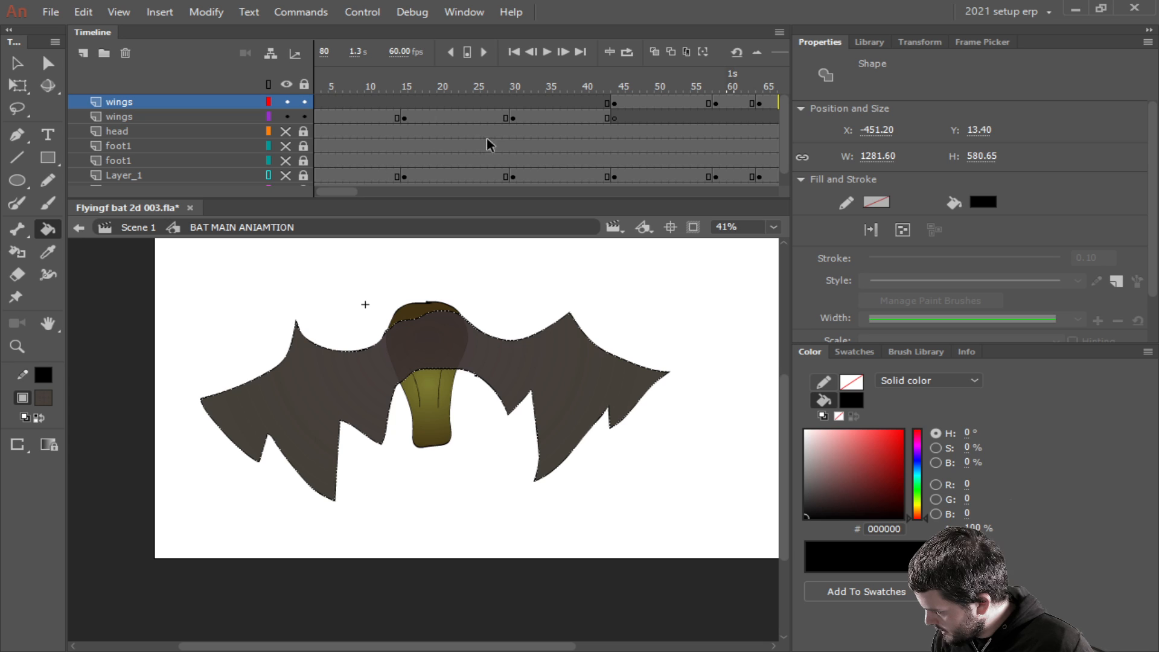
pyautogui.click(533, 117)
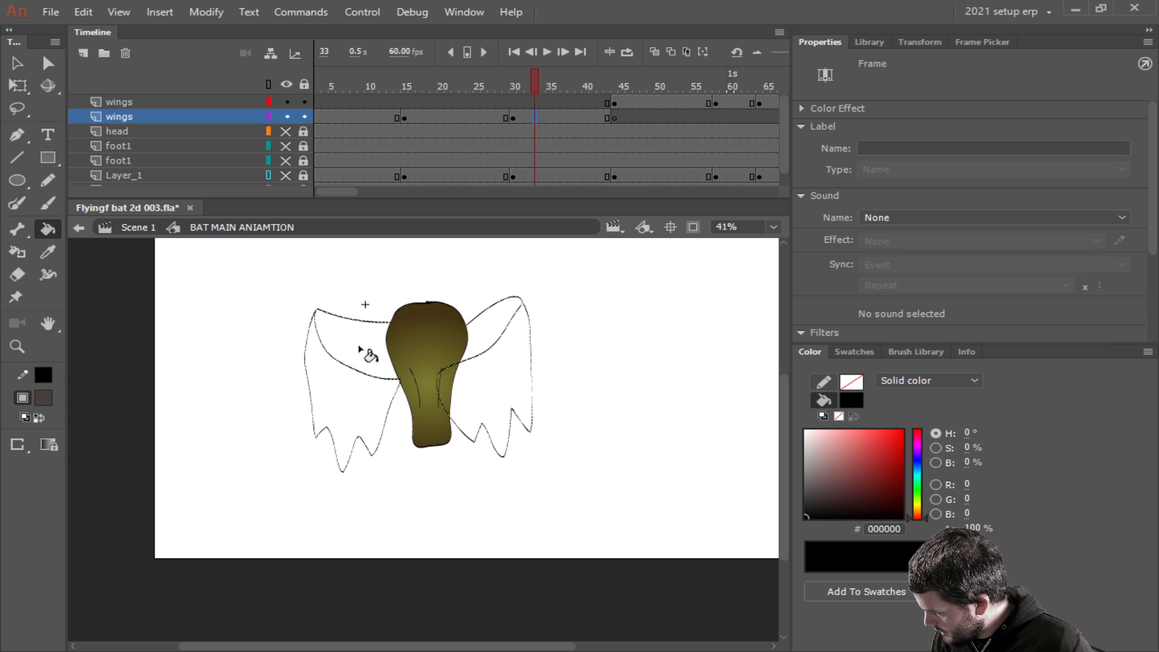
pyautogui.scroll(2, 350, 363)
pyautogui.click(343, 425)
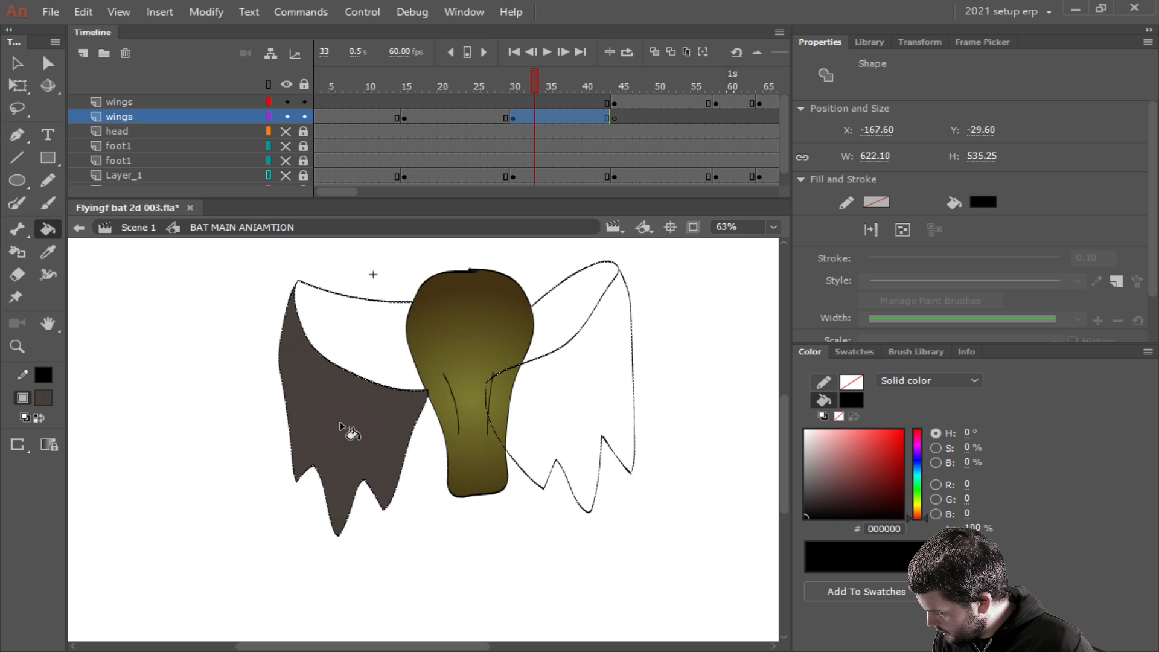
pyautogui.click(589, 389)
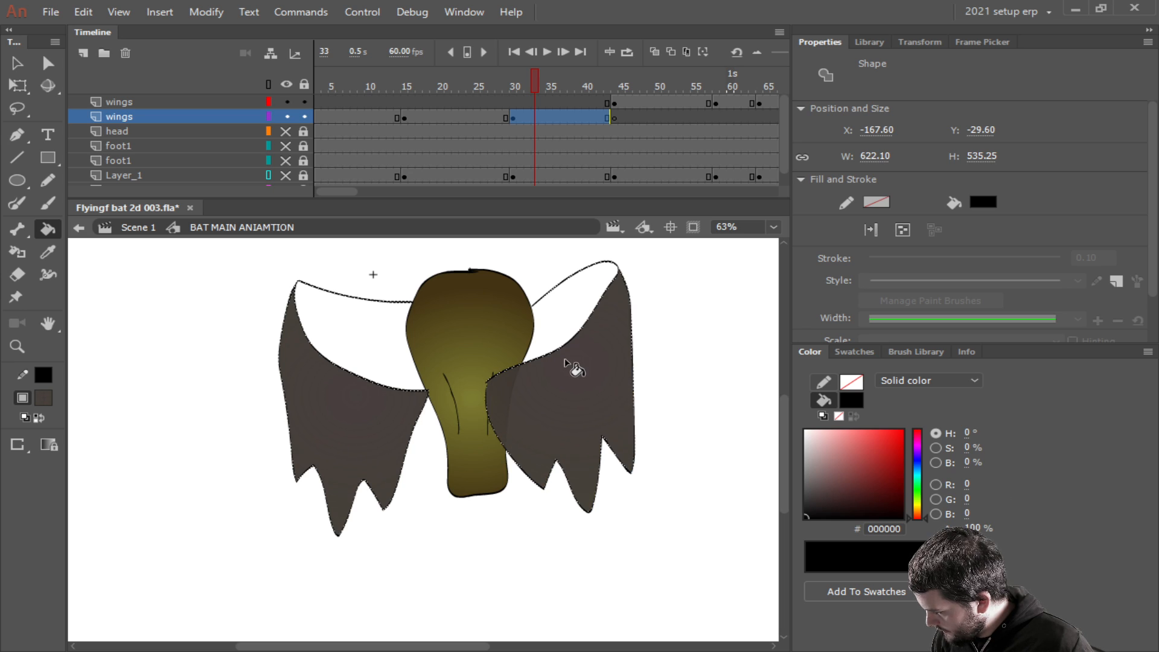
# Fill the two large folded wing shapes at frame 23 with the dark brown gradient.
pyautogui.click(462, 116)
pyautogui.click(550, 369)
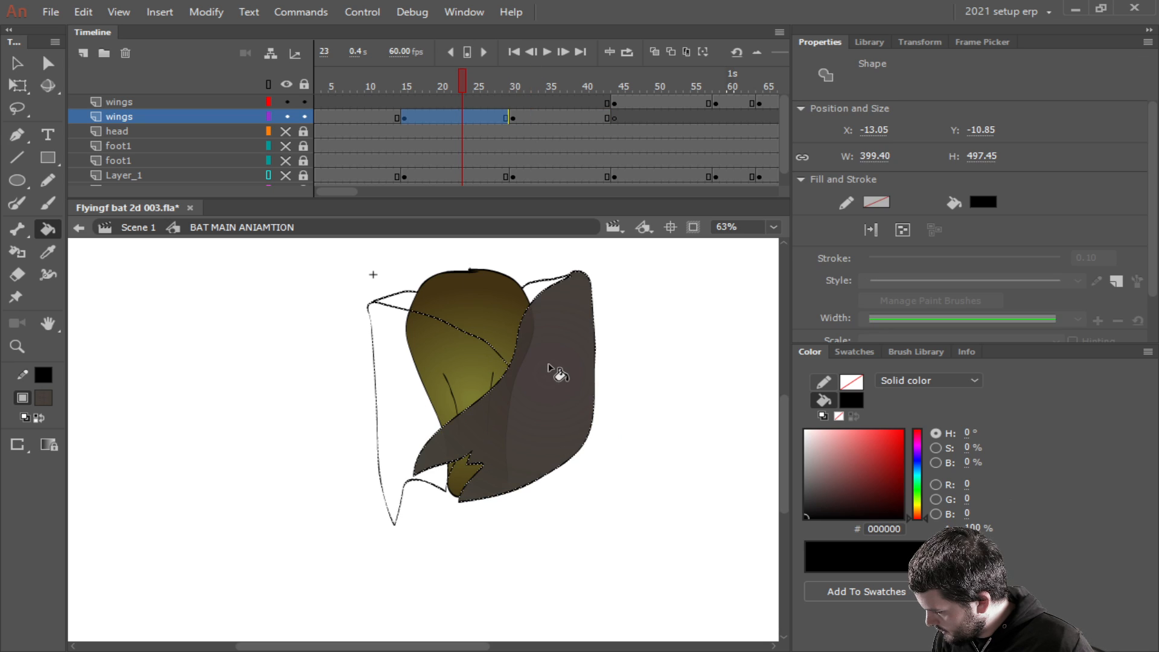
pyautogui.click(391, 389)
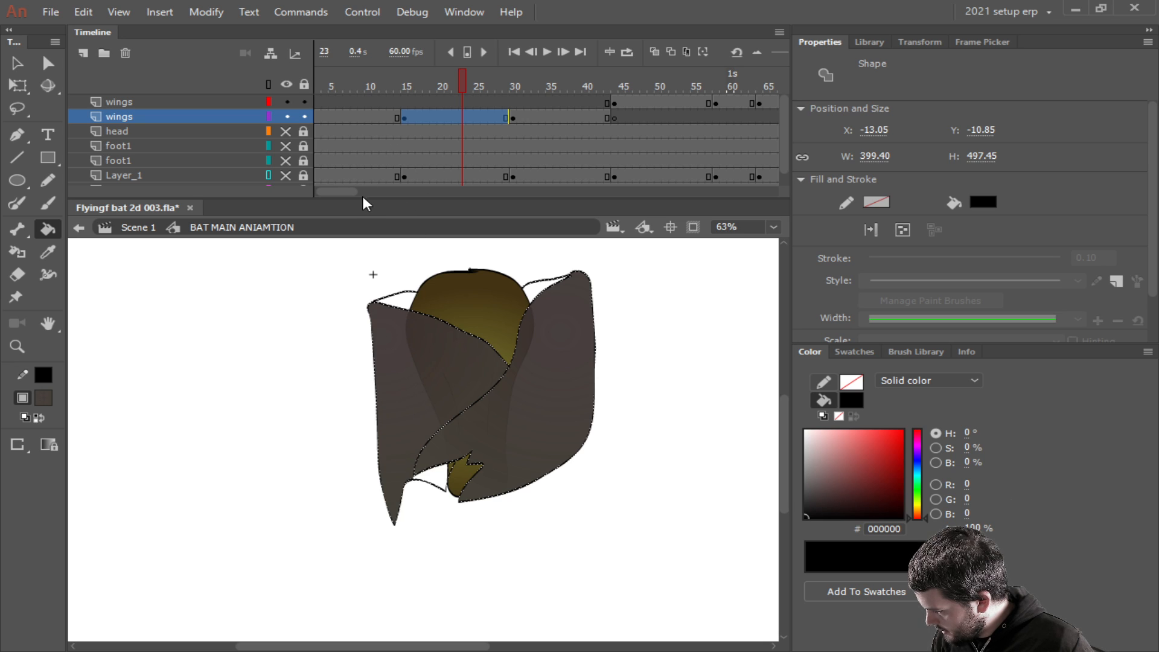
# Fill both wings wrapped around the body at frame 4 with the dark brown gradient.
pyautogui.moveTo(347, 192); pyautogui.dragTo(320, 185)
pyautogui.click(341, 117)
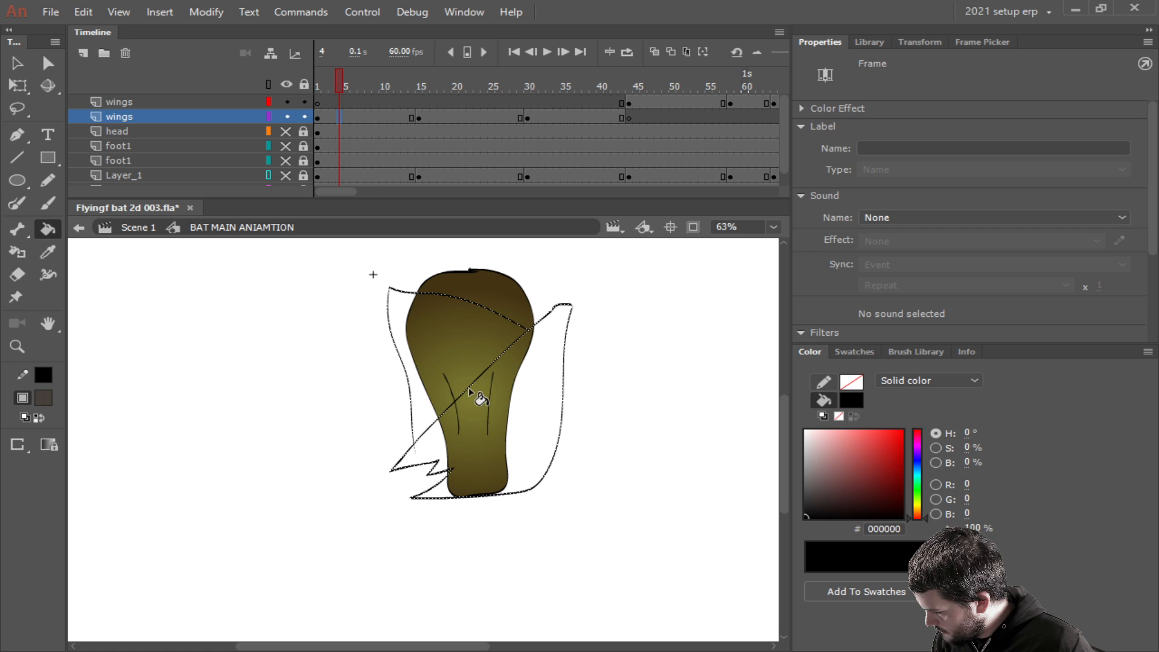
pyautogui.click(445, 344)
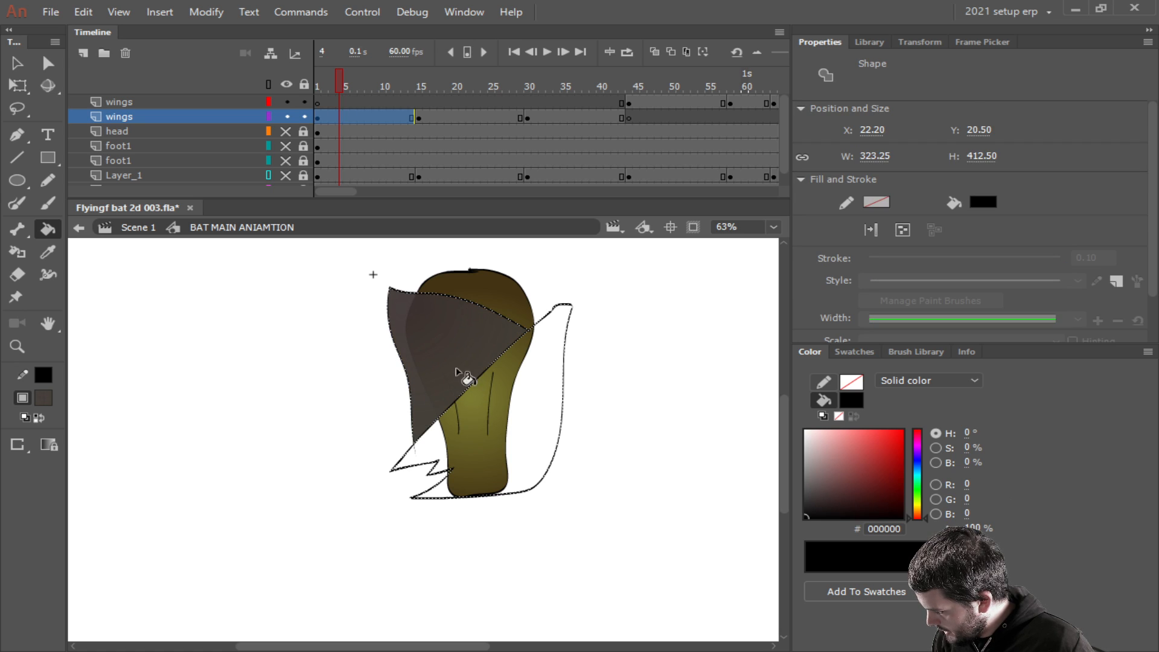
pyautogui.click(525, 406)
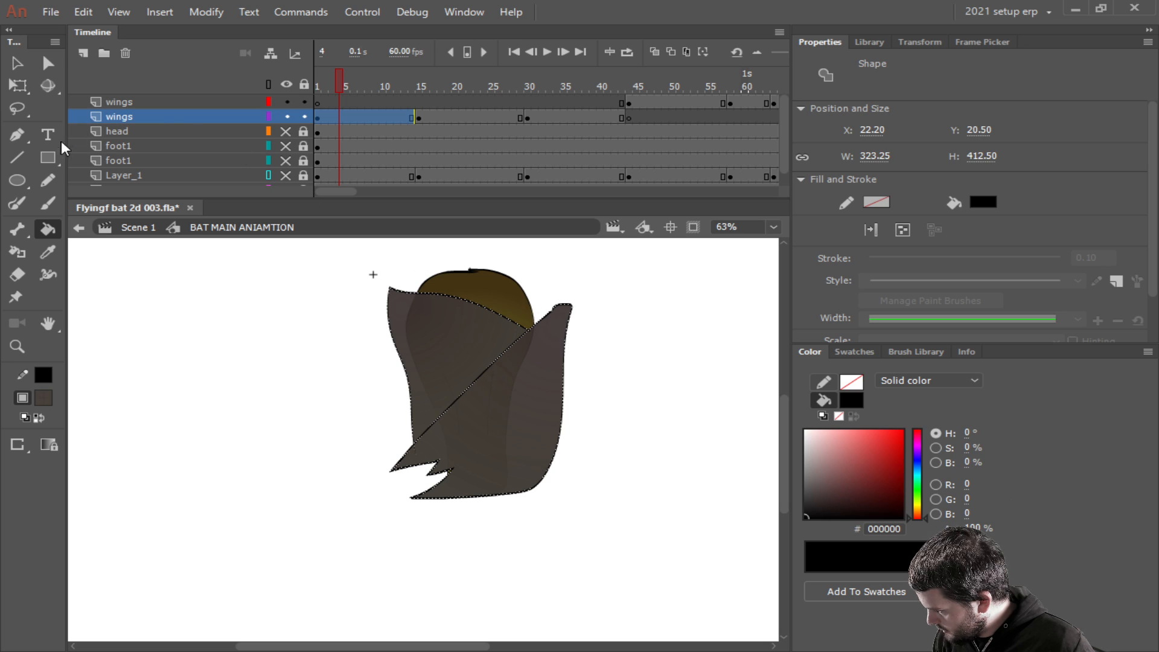
# Switch to the Brush tool, swap the stroke and fill colours so the fill is black, and clear the selection.
pyautogui.click(53, 207)
pyautogui.click(38, 417)
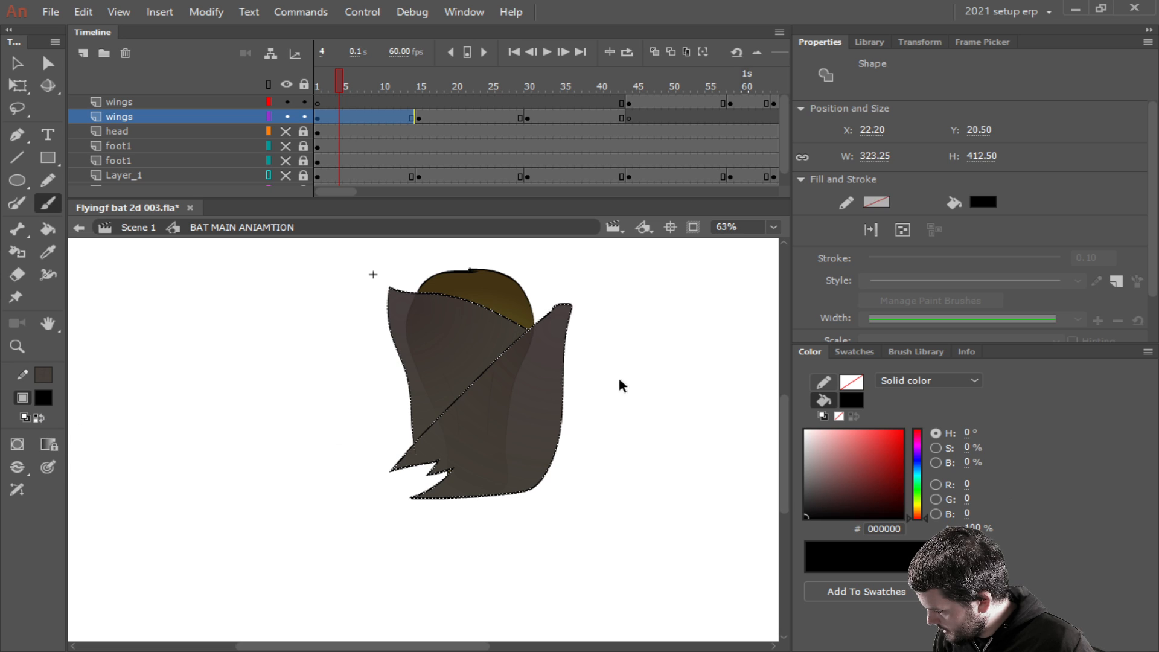
pyautogui.press('Escape')
# Try to bridge the gap between the body and the raised wing tip at frame 4 with brushed lines and fill it.
pyautogui.scroll(4, 622, 369)
pyautogui.moveTo(617, 356); pyautogui.dragTo(656, 457)
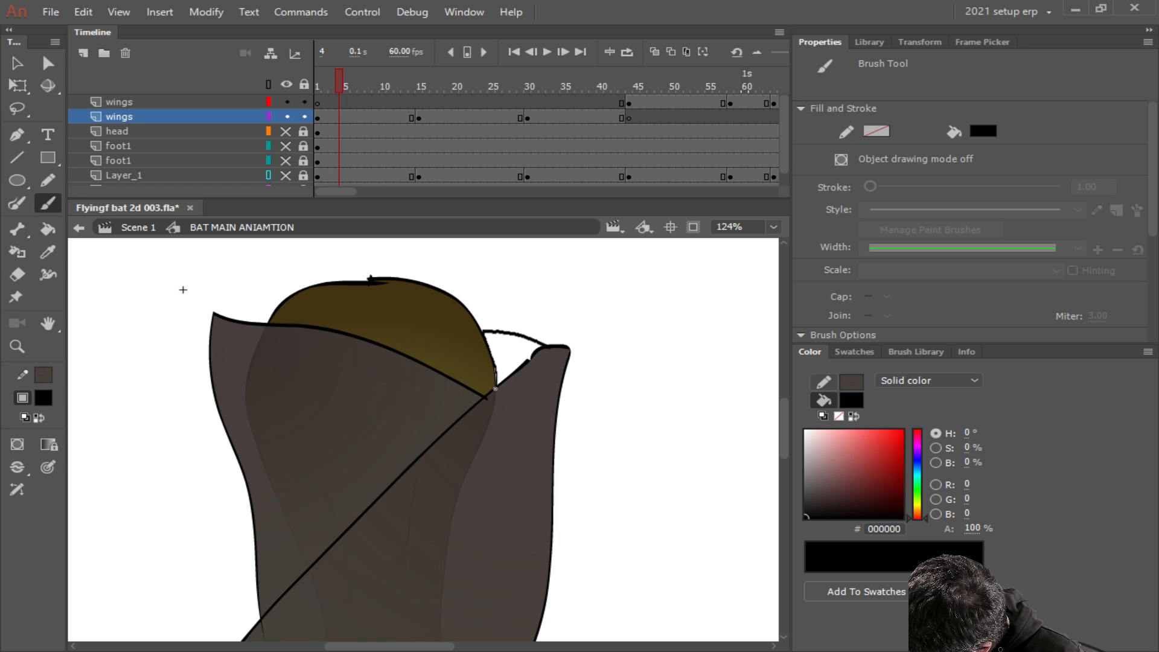
pyautogui.moveTo(495, 389); pyautogui.dragTo(496, 389)
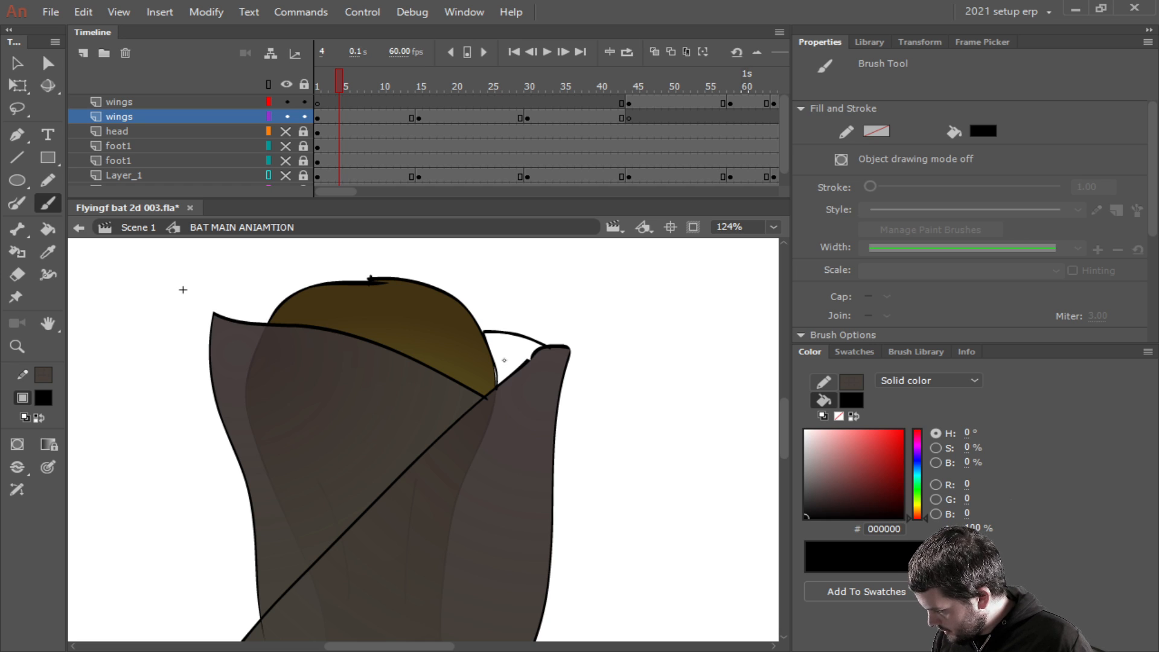
pyautogui.hotkey('ctrl', 'z')
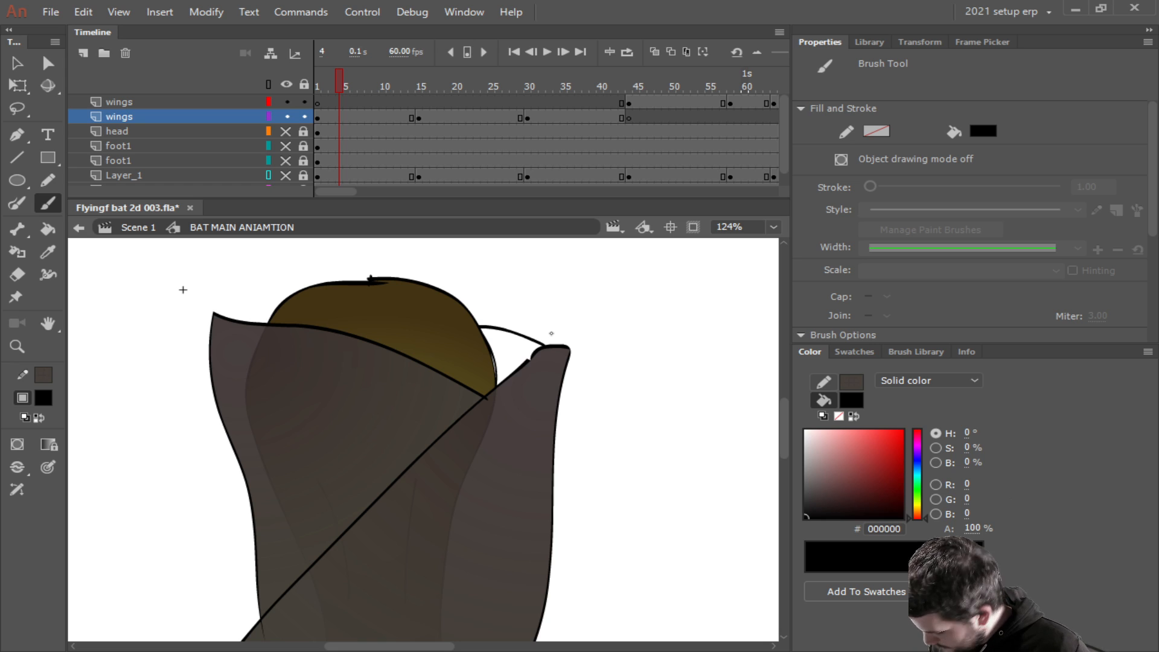
pyautogui.click(48, 228)
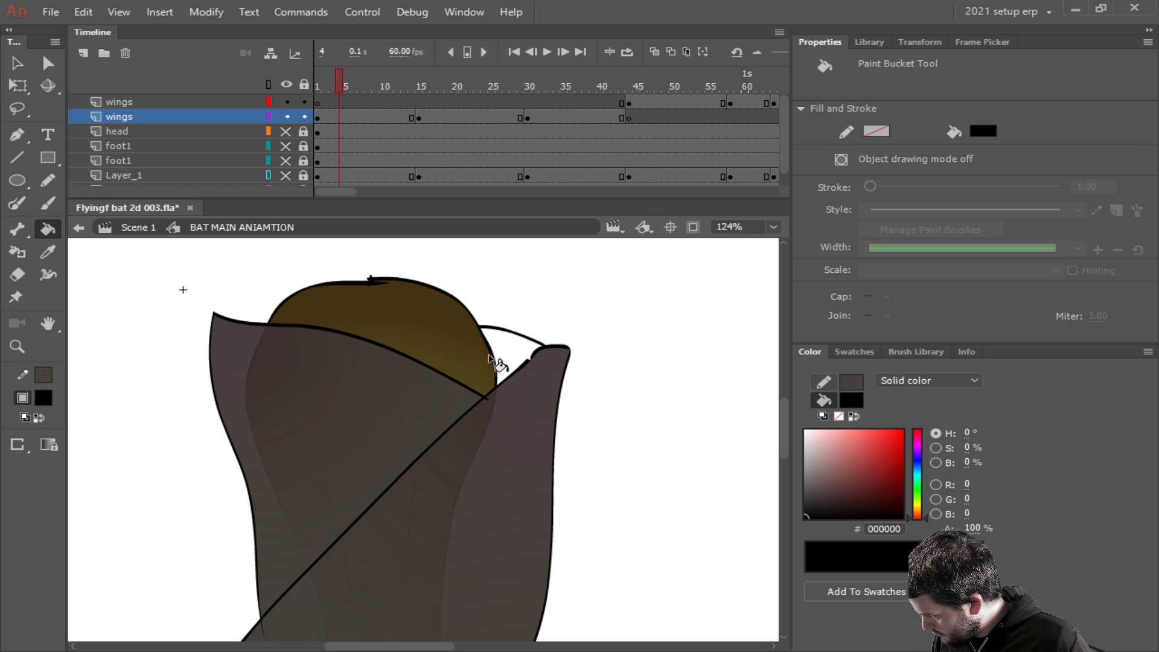
pyautogui.click(510, 355)
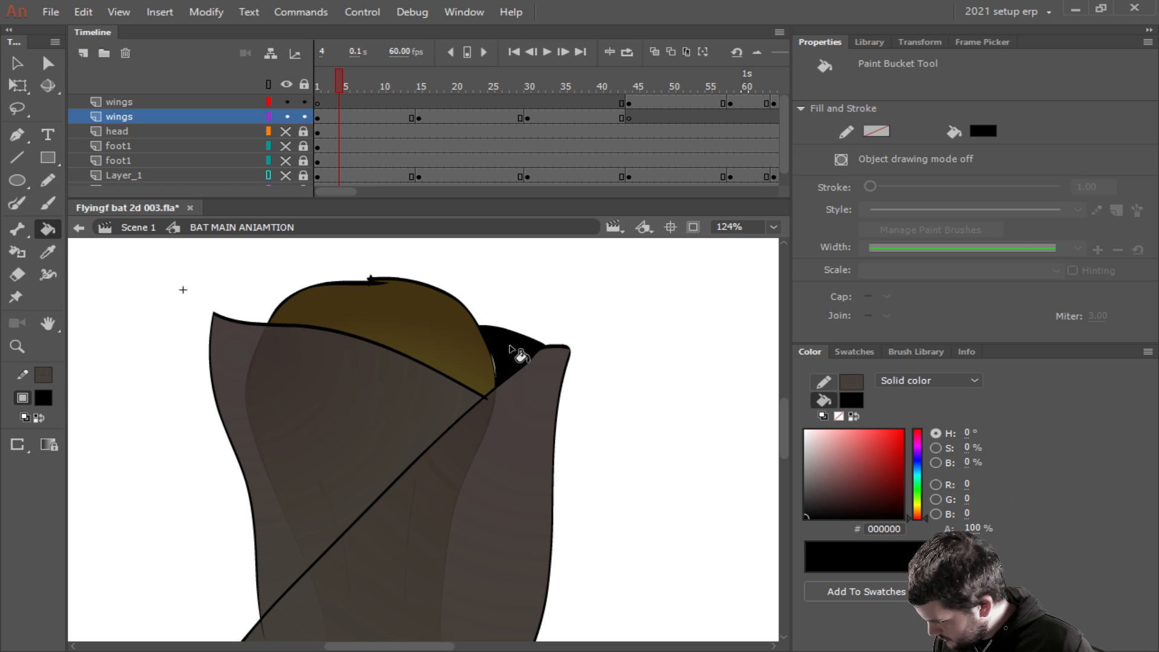
pyautogui.hotkey('ctrl', 'z')
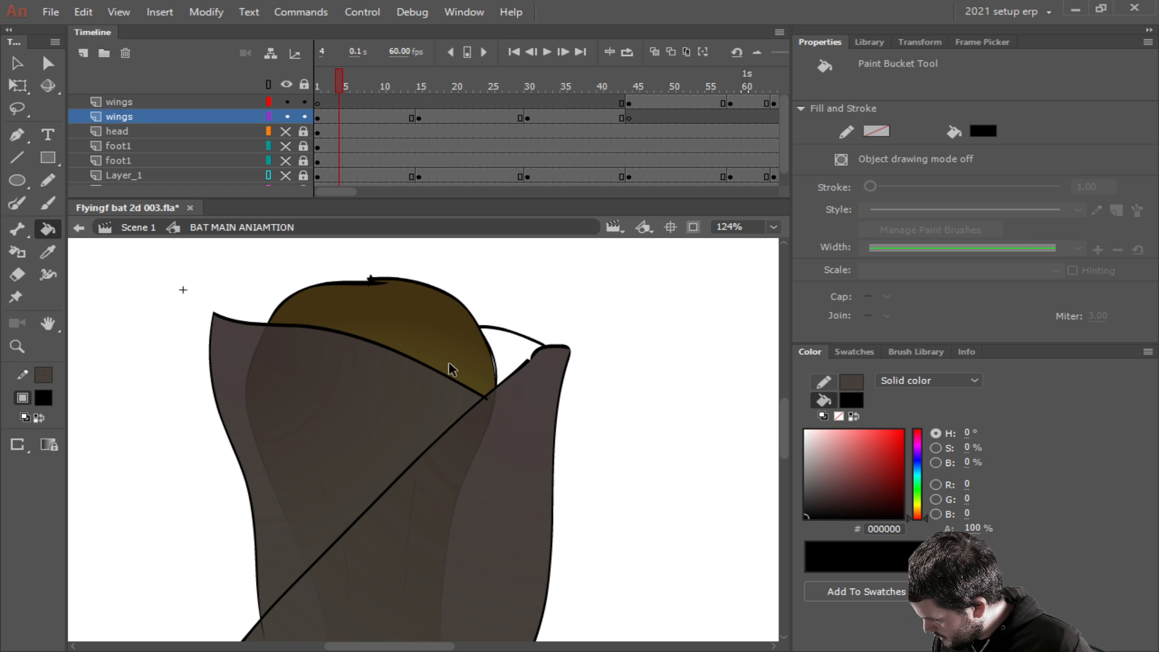
# Brush a black line from the body edge to the raised wing tip at frame 4 and fill the gap with the dark brown gradient.
pyautogui.keyDown('ctrl'); pyautogui.scroll(2, 505, 375); pyautogui.keyUp('ctrl')
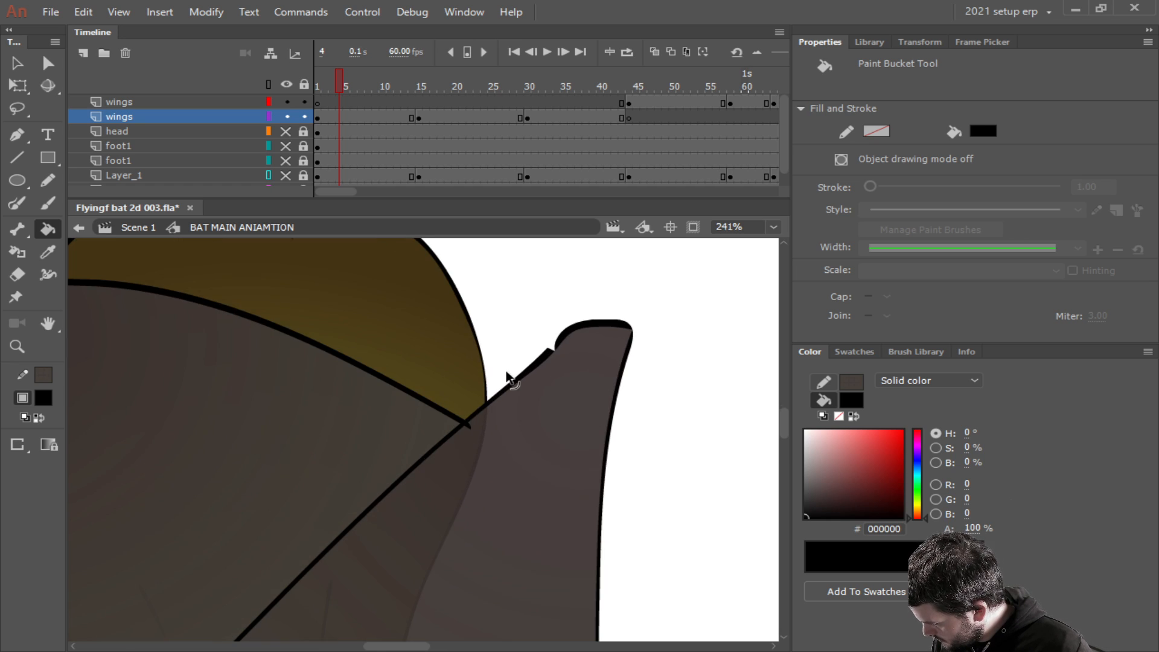
pyautogui.click(45, 207)
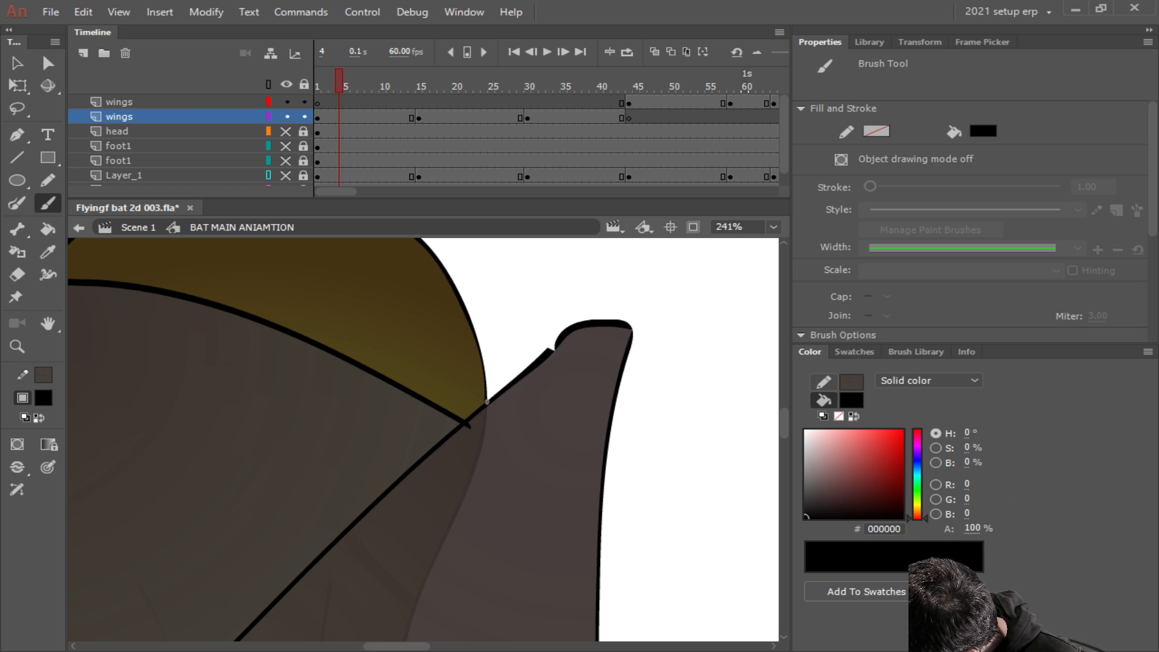
pyautogui.moveTo(464, 299); pyautogui.dragTo(568, 330)
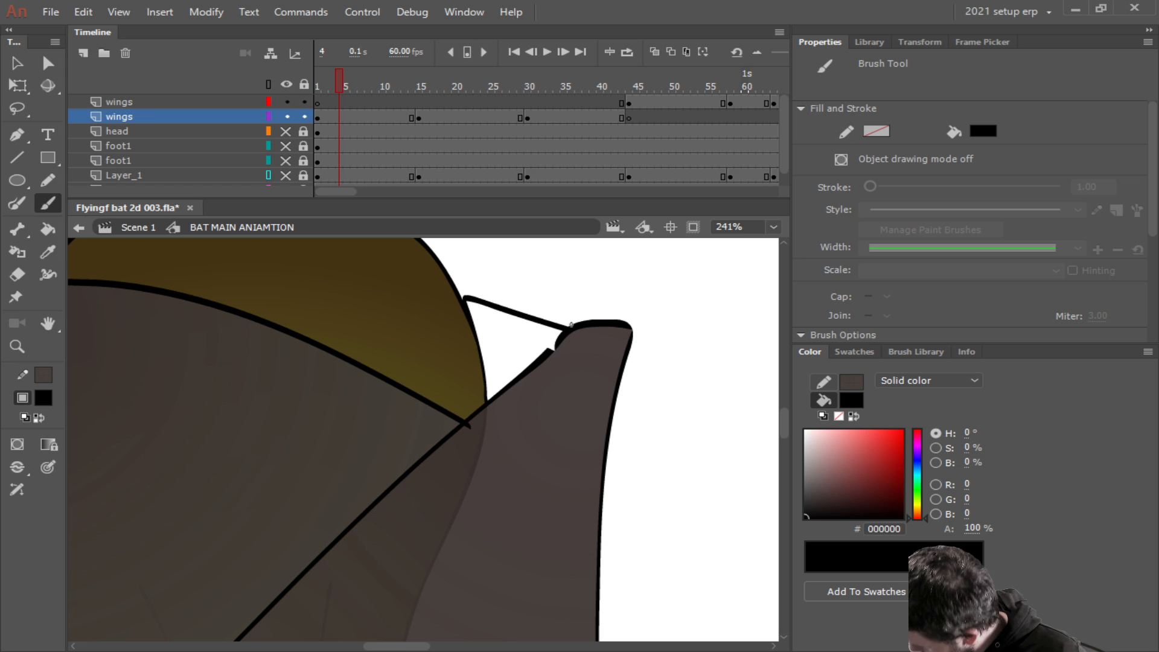
pyautogui.click(48, 230)
pyautogui.click(39, 417)
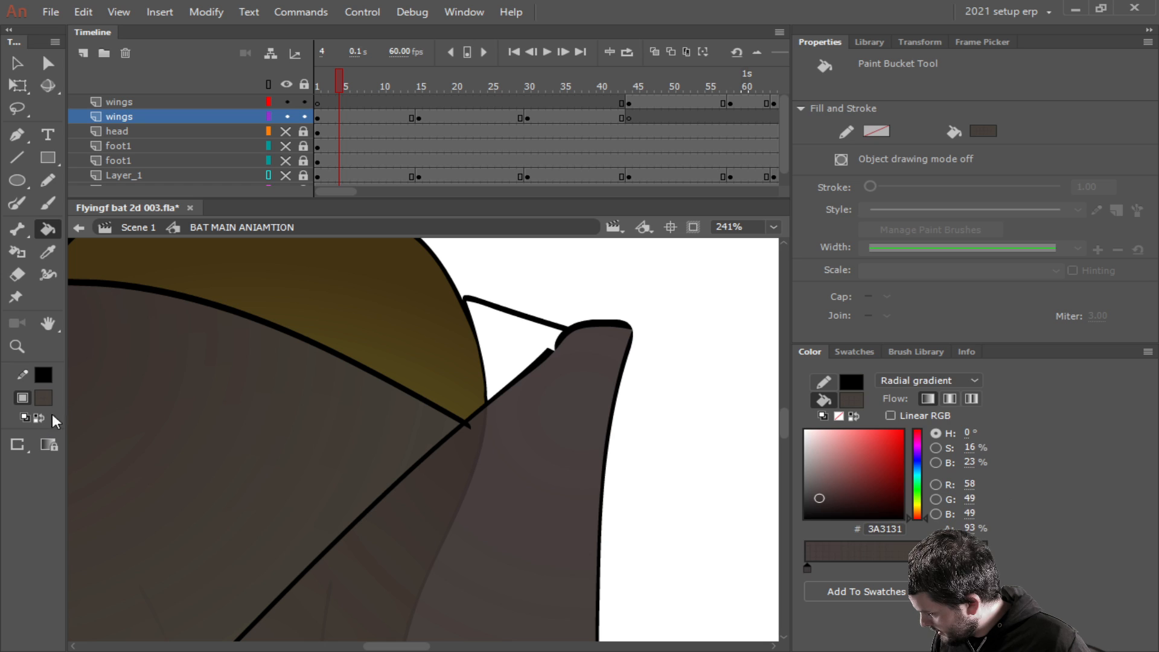
pyautogui.click(506, 346)
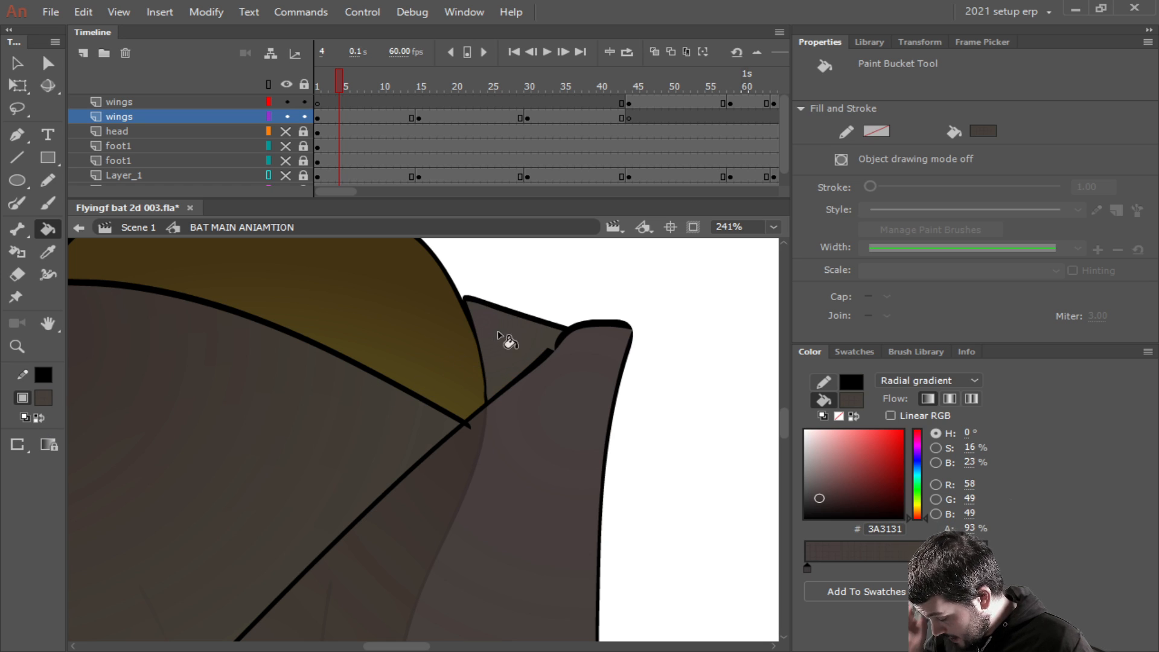
# At frame 19, brush black lines along the body edge to close the open gaps behind both wing tips.
pyautogui.scroll(-3, 540, 347)
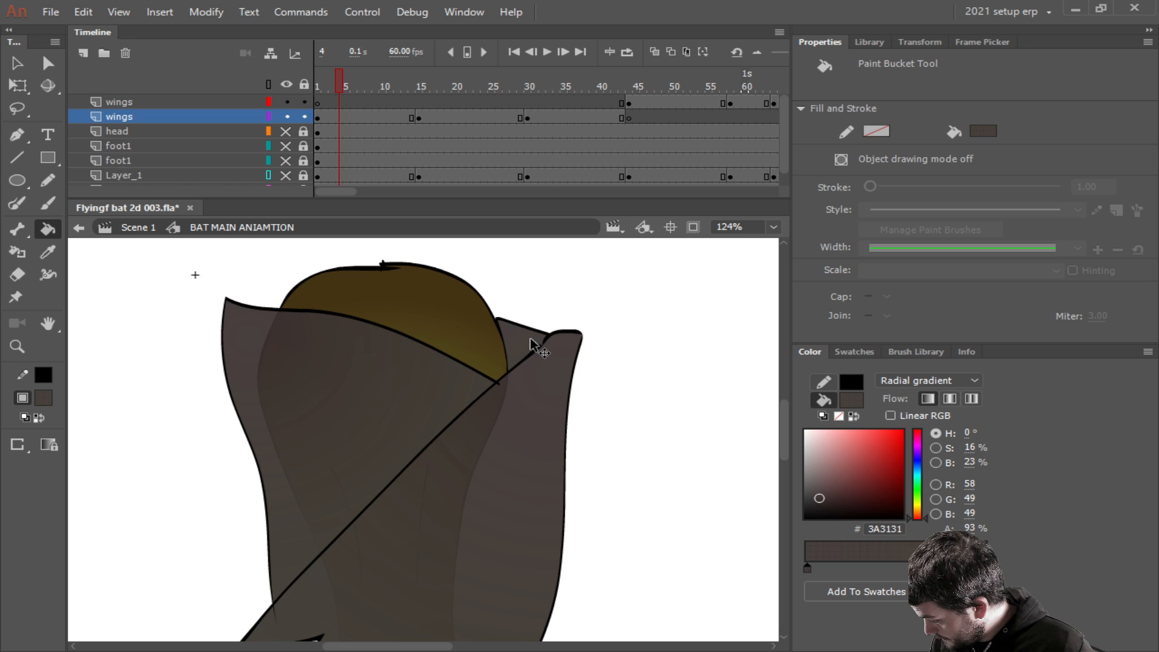
pyautogui.moveTo(479, 357); pyautogui.dragTo(530, 377)
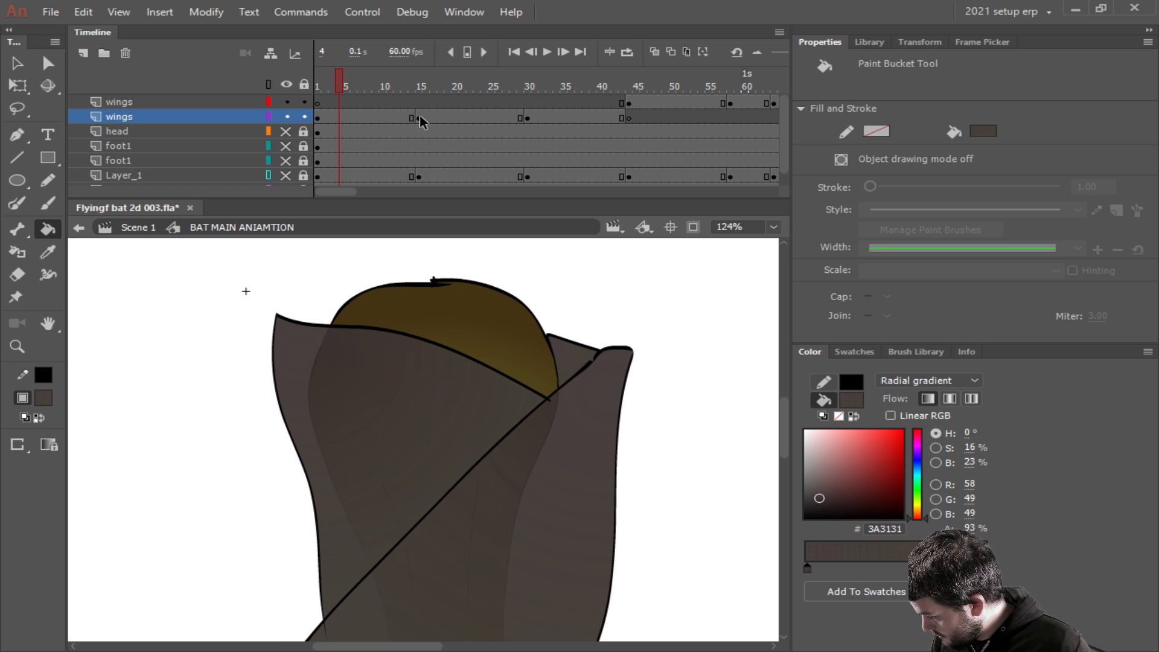
pyautogui.click(448, 117)
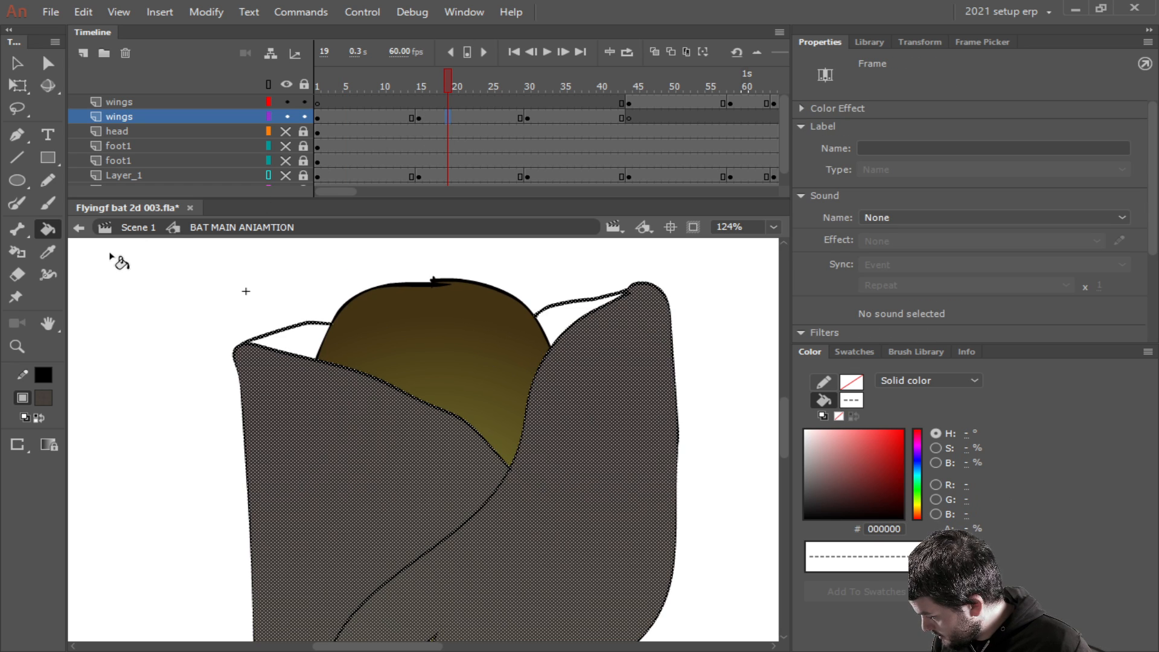
pyautogui.scroll(3, 259, 306)
pyautogui.click(181, 499)
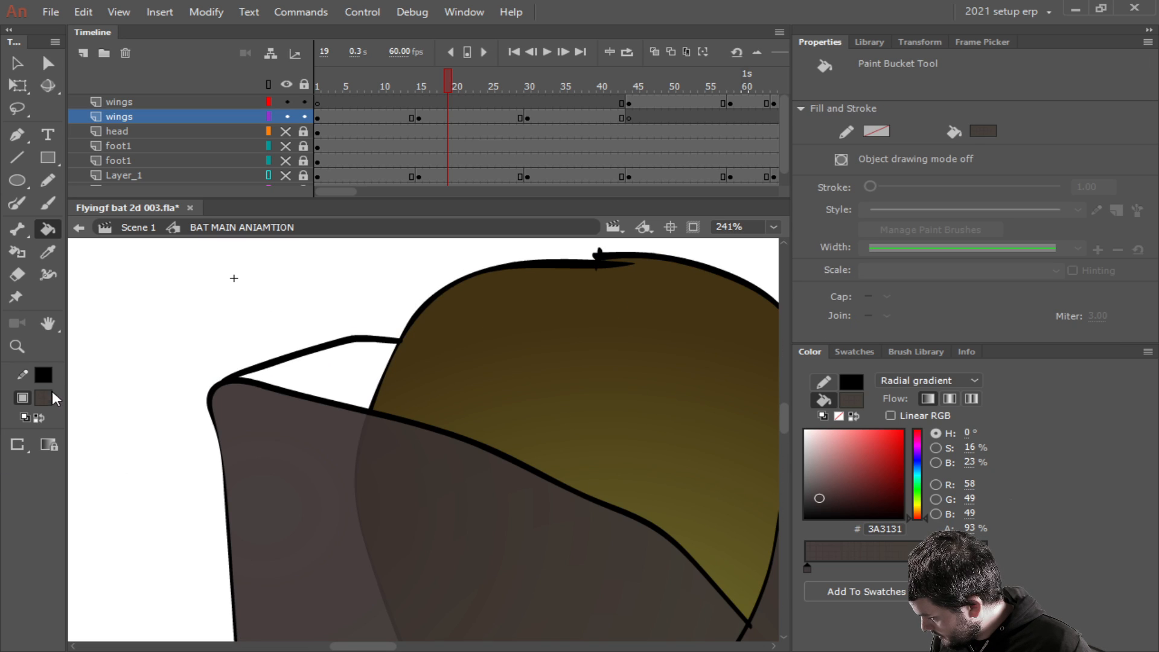
pyautogui.click(40, 417)
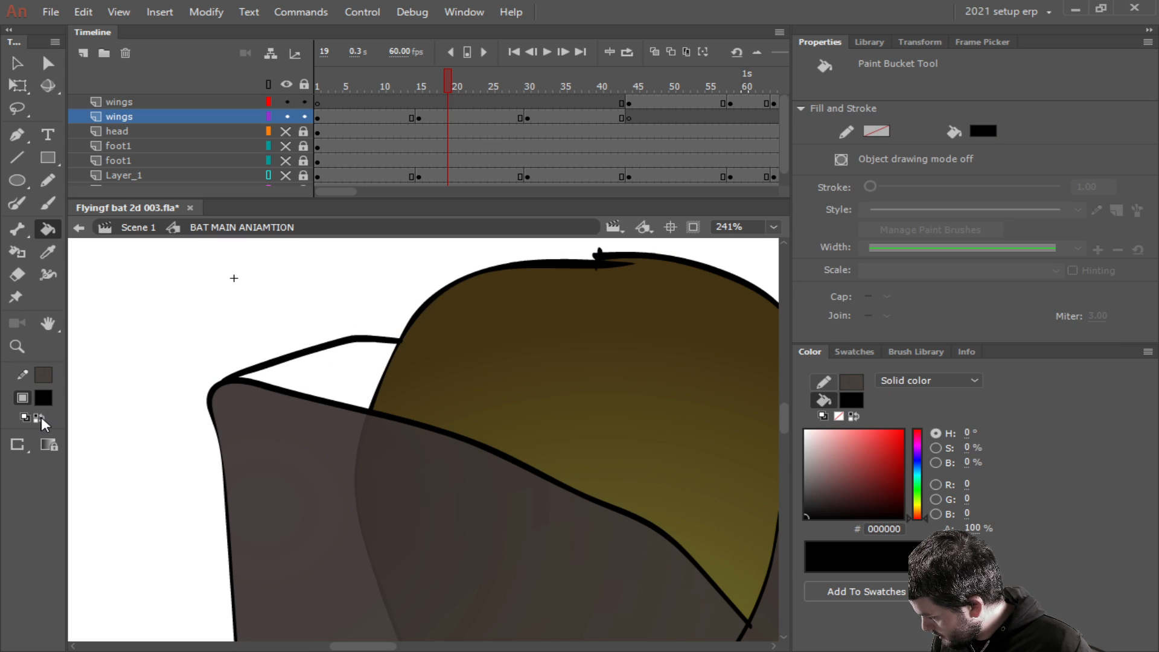
pyautogui.click(56, 207)
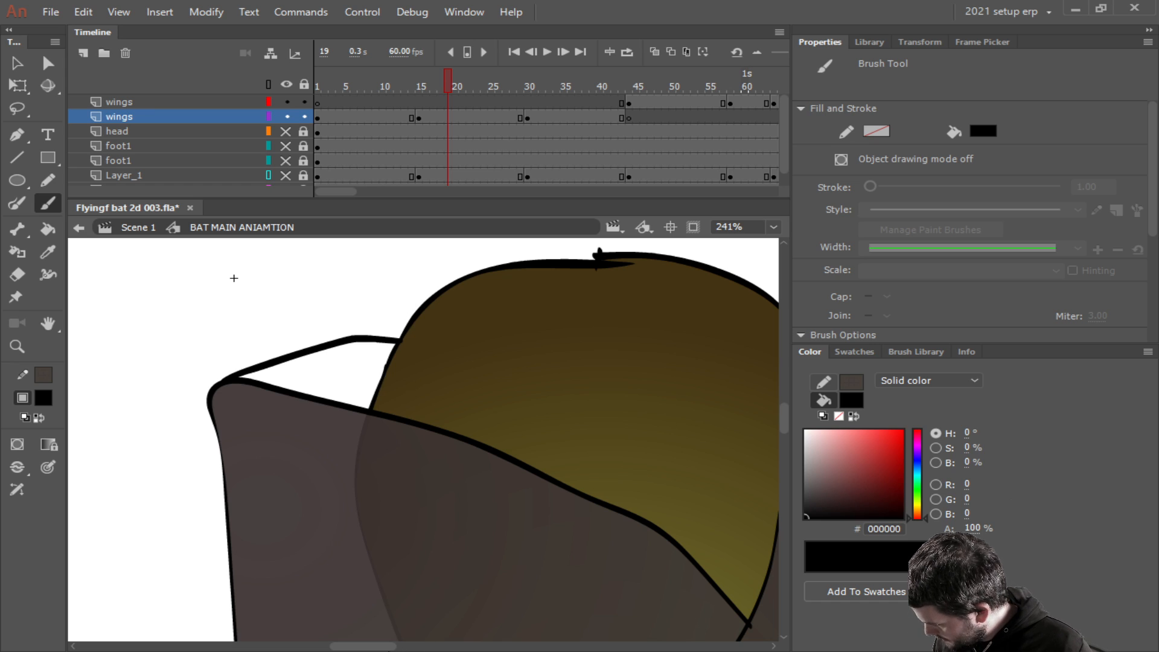
pyautogui.moveTo(375, 644); pyautogui.dragTo(411, 650)
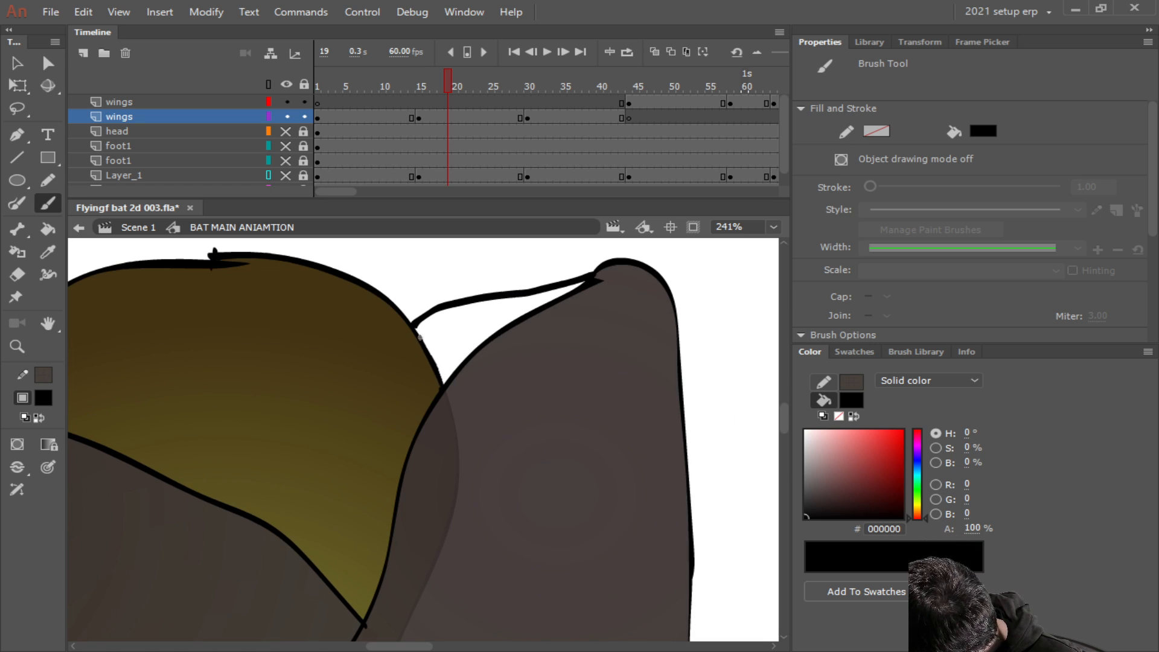
# At frame 33, brush black lines along both sides of the body to close the open gaps between the body and the wings.
pyautogui.click(550, 118)
pyautogui.scroll(-3, 506, 387)
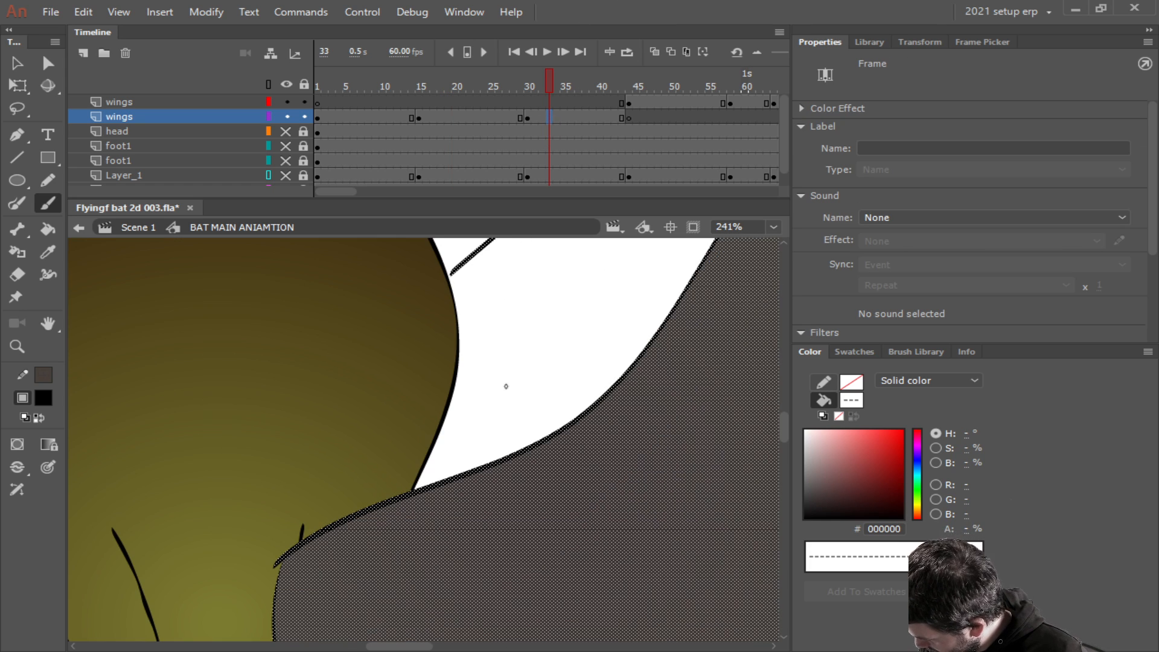
pyautogui.click(448, 274)
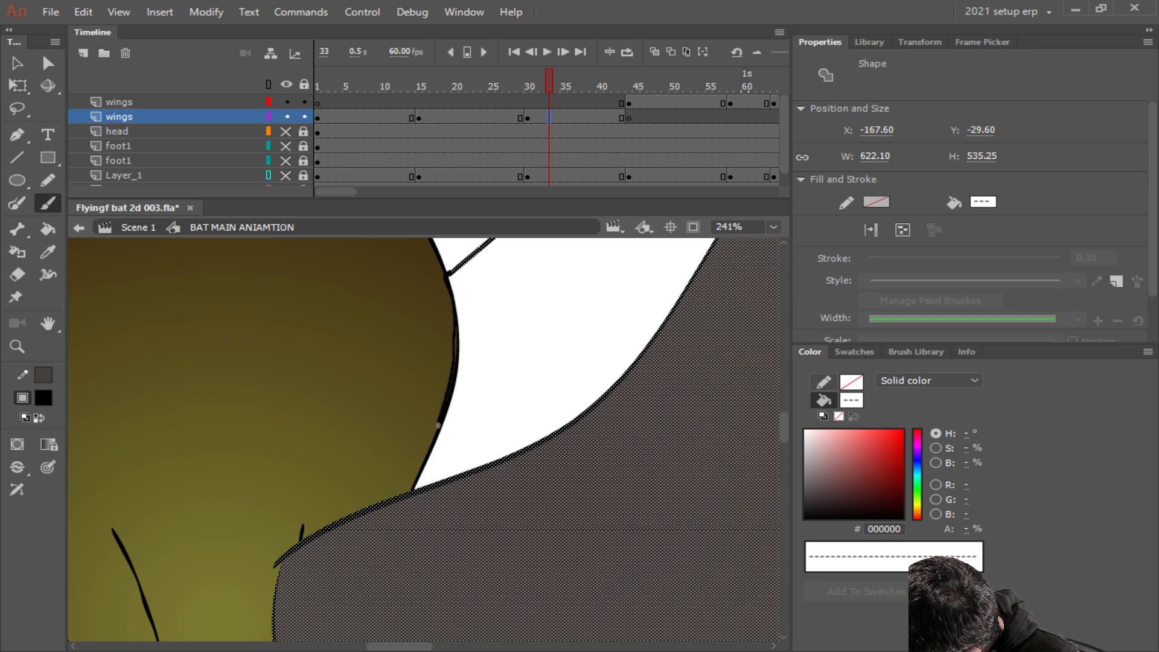
pyautogui.moveTo(439, 426); pyautogui.dragTo(410, 493)
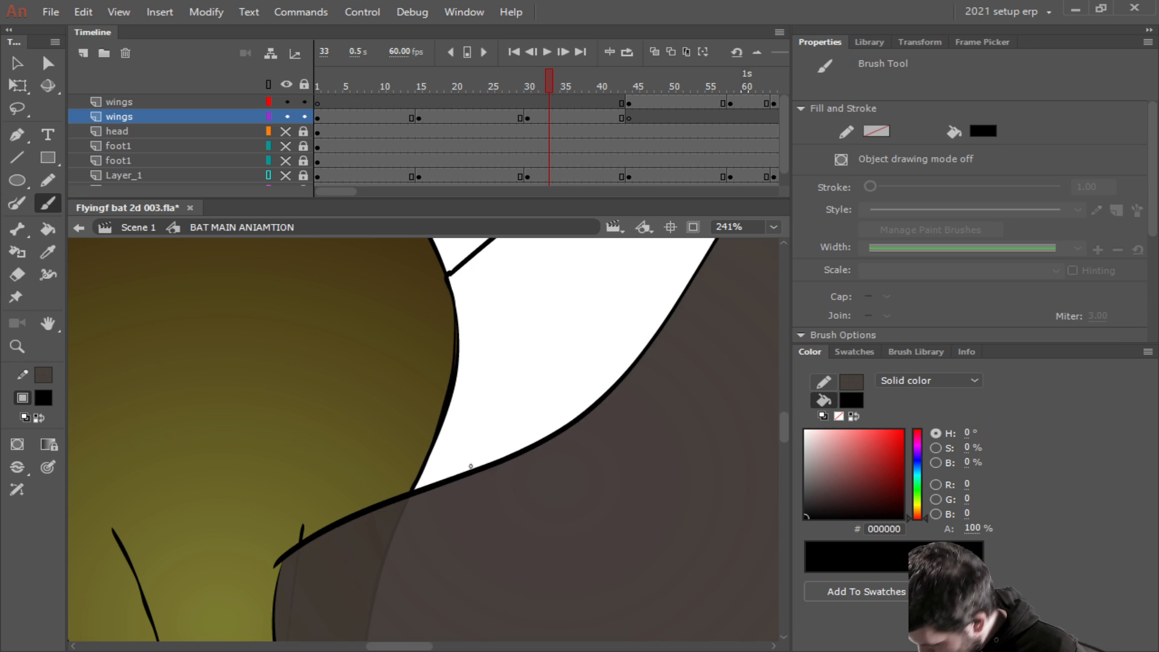
pyautogui.moveTo(375, 646); pyautogui.dragTo(339, 646)
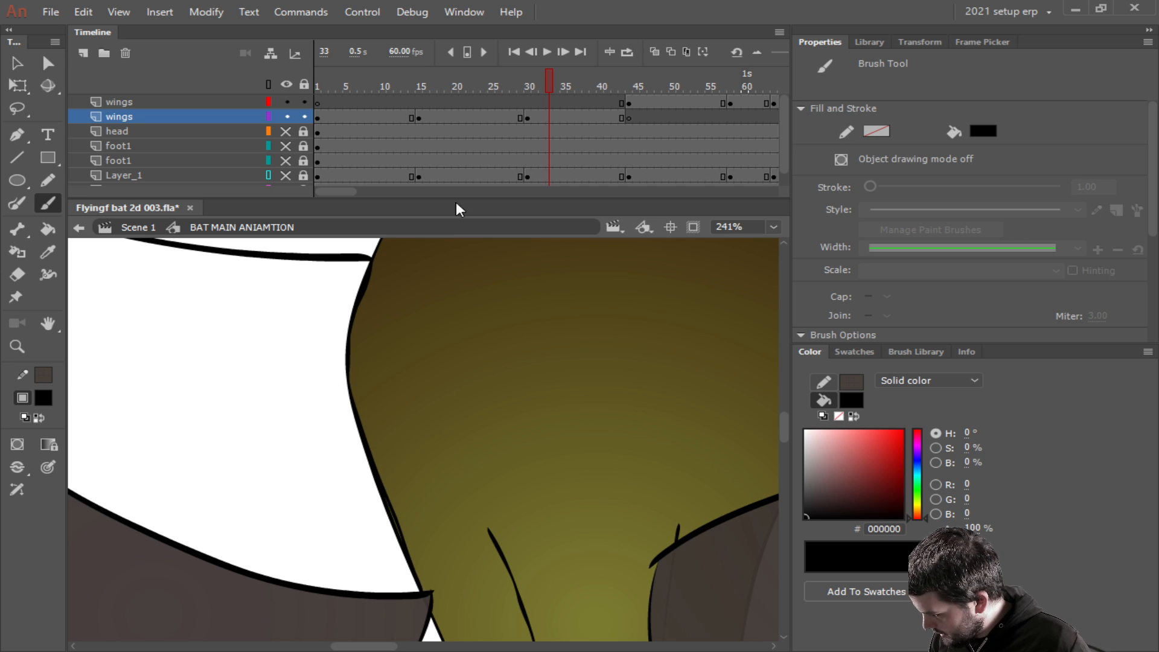
# Swap the colours and fill the closed gaps on both sides of the body at frame 33 with the dark brown gradient.
pyautogui.click(39, 233)
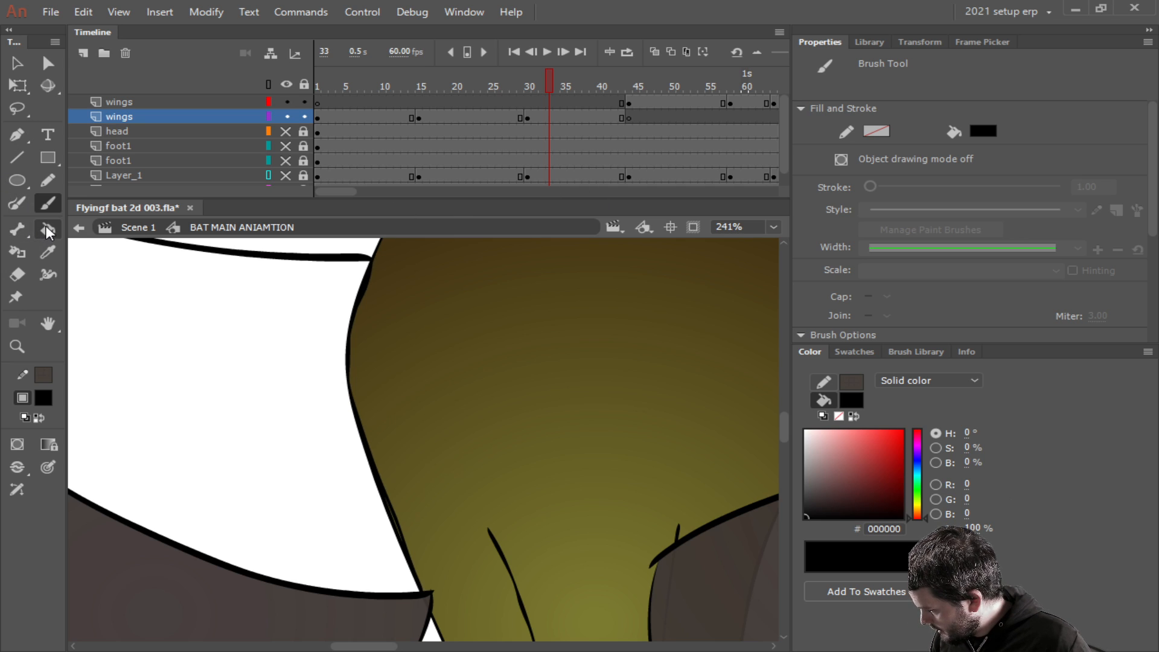
pyautogui.click(41, 418)
pyautogui.click(167, 387)
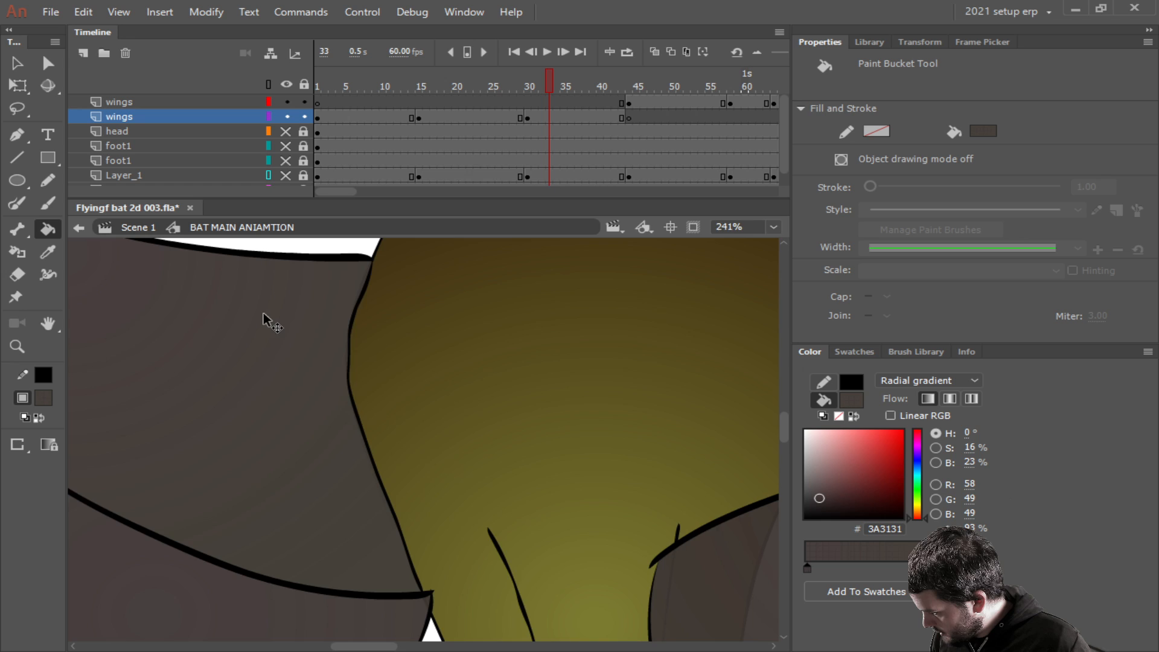
pyautogui.scroll(-3, 266, 317)
pyautogui.click(643, 305)
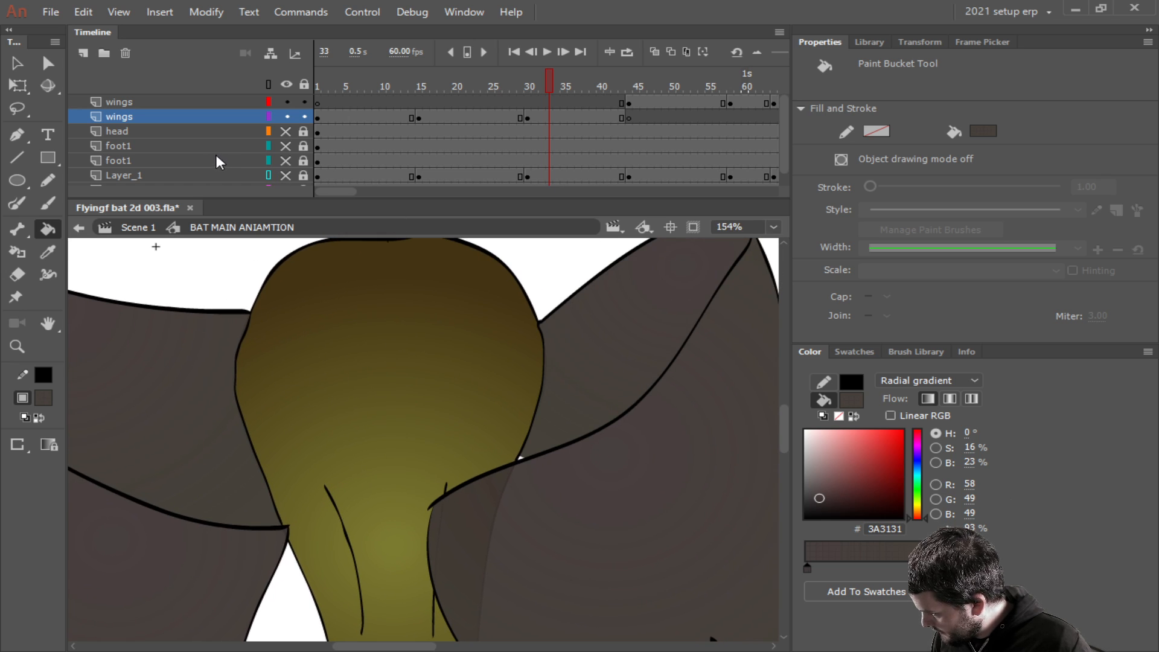
# Hide the body layer temporarily to fill the tiny unfilled spot at the wing joint at frame 33 with the dark brown gradient.
pyautogui.scroll(-1, 216, 154)
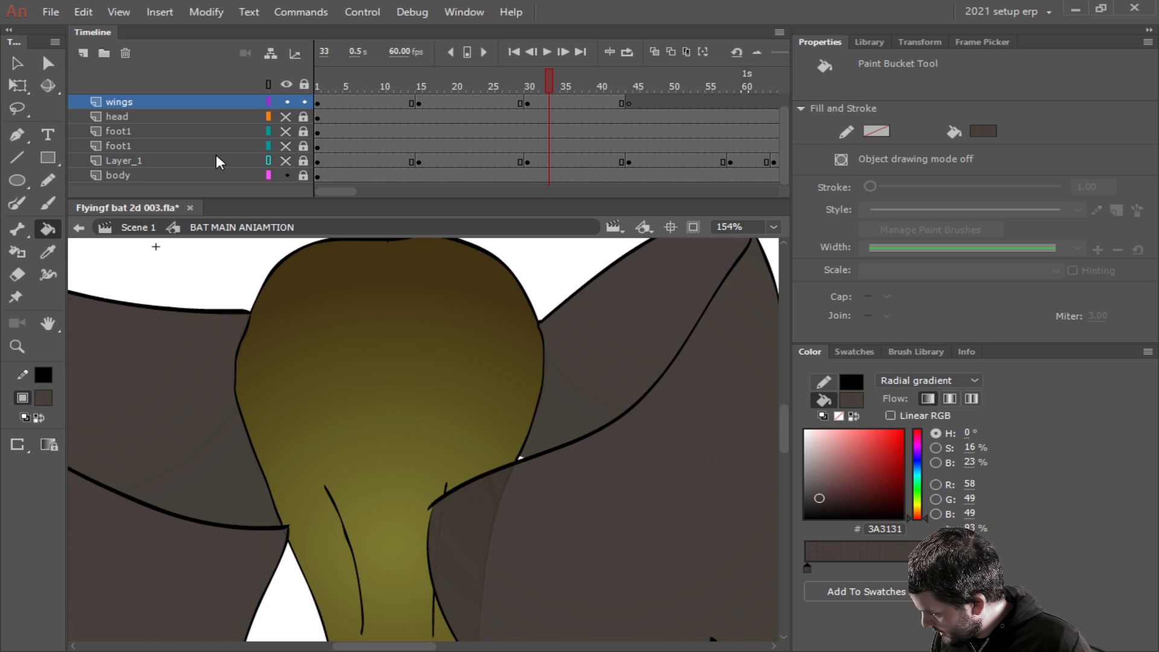
pyautogui.click(290, 173)
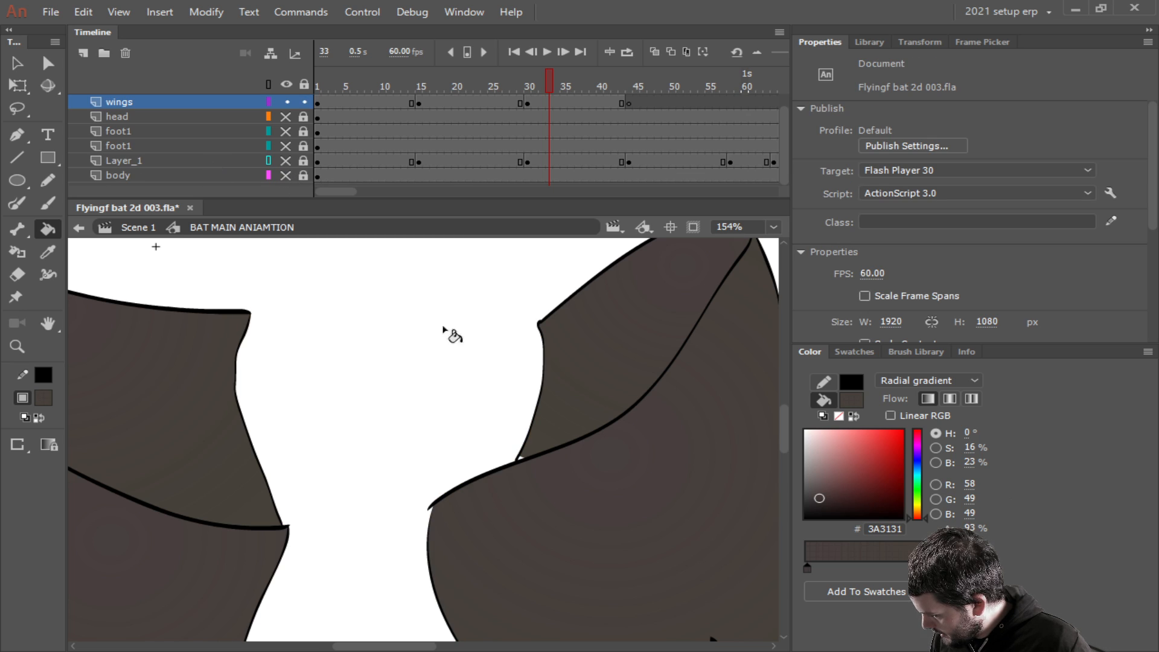
pyautogui.click(519, 460)
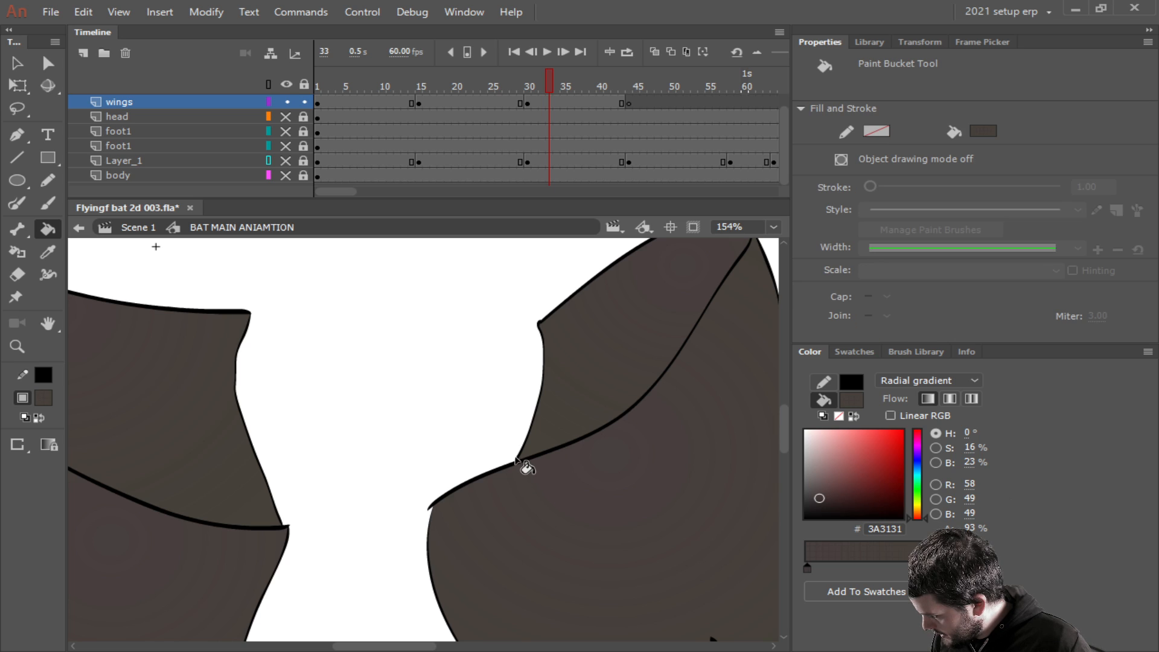
pyautogui.click(303, 174)
pyautogui.click(285, 175)
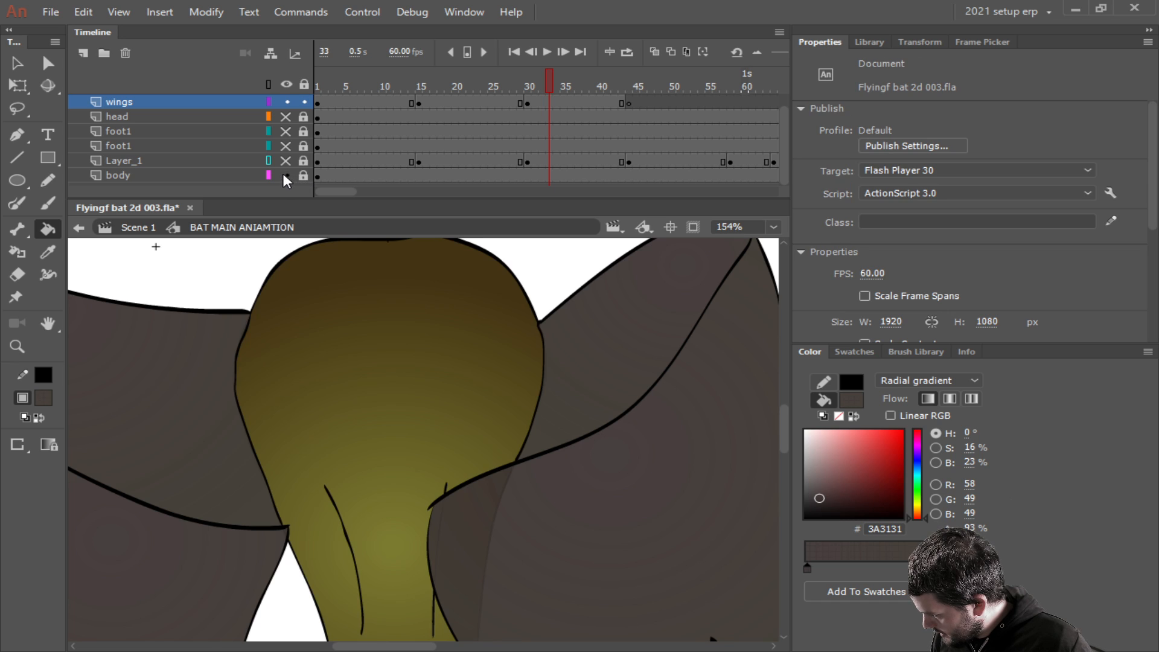
# At frame 20, clear the selection and fill the gaps behind both wing tips with the dark brown gradient.
pyautogui.scroll(-2, 343, 406)
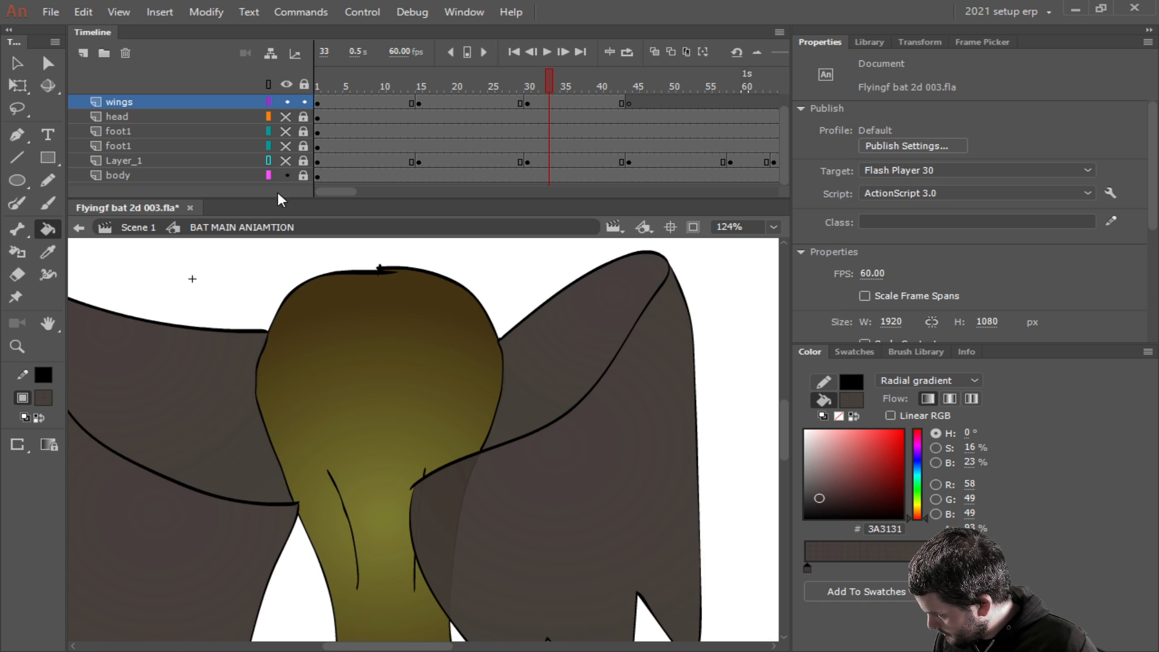
pyautogui.click(454, 102)
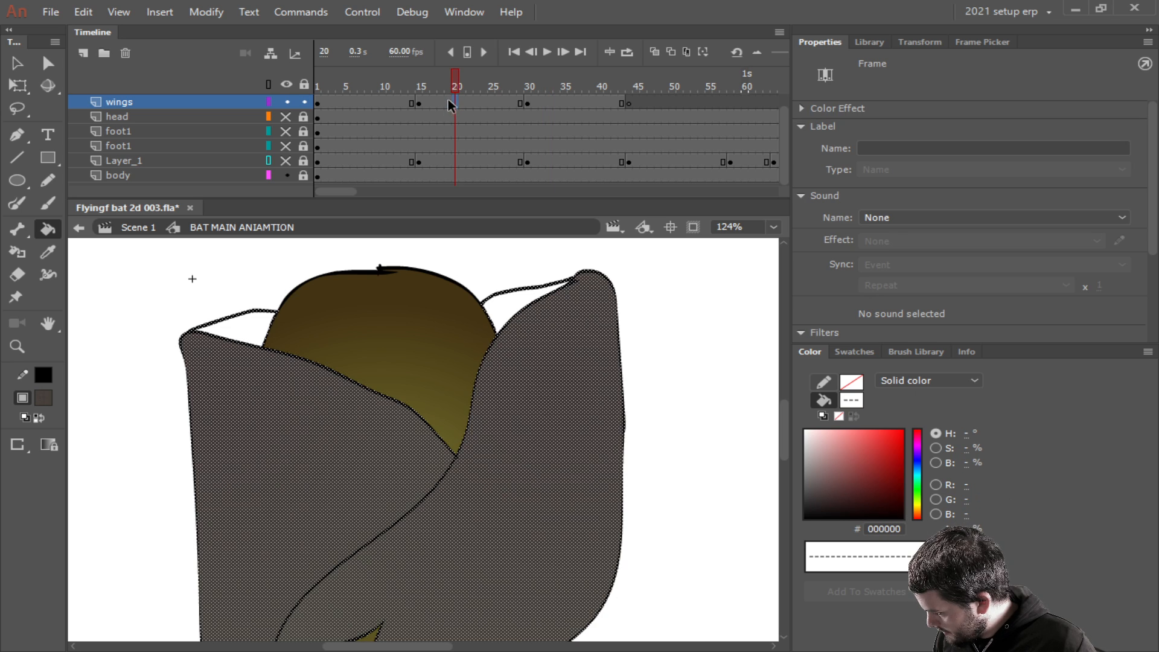
pyautogui.click(517, 311)
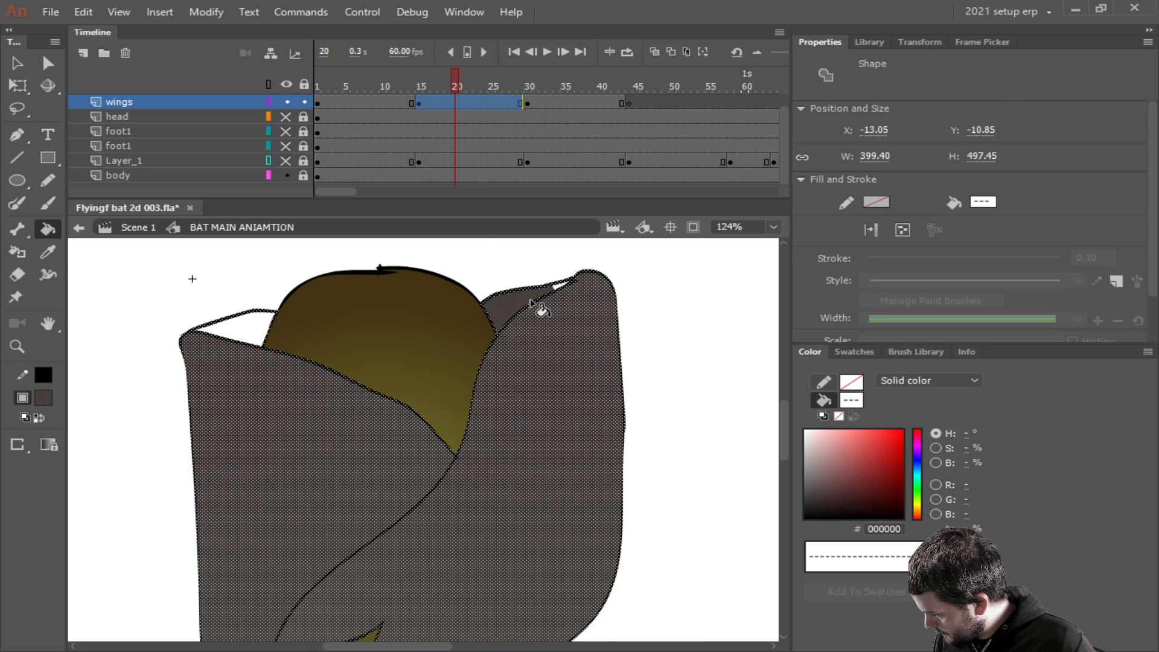
pyautogui.hotkey('ctrl', 'z')
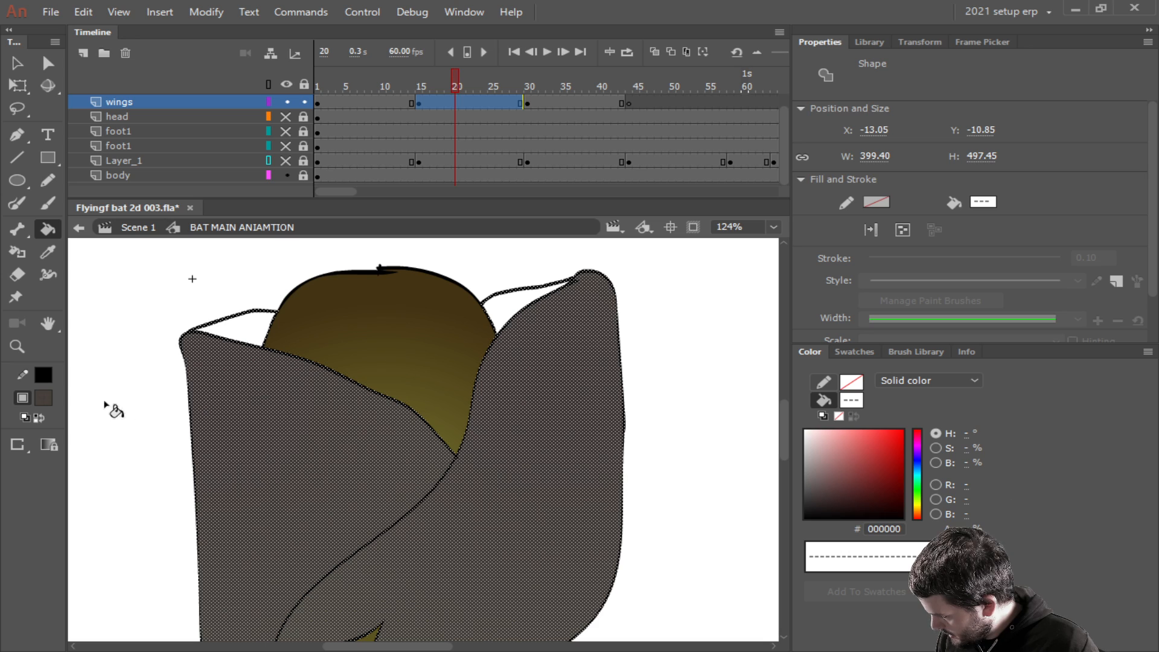
pyautogui.click(149, 419)
pyautogui.click(22, 444)
pyautogui.click(75, 443)
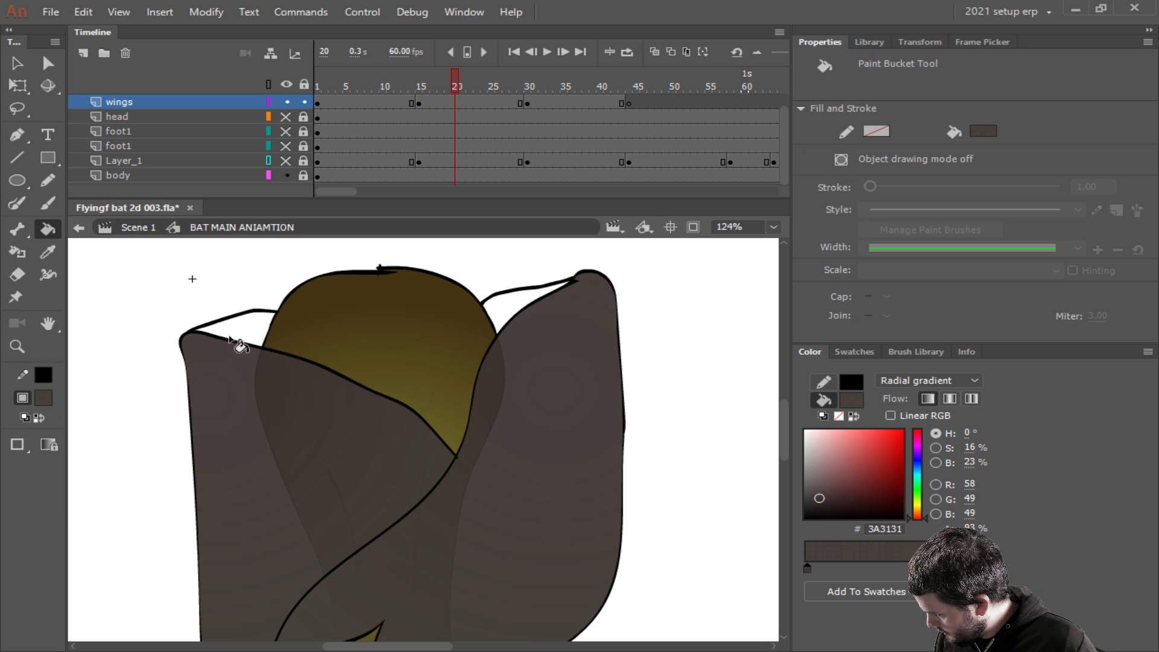
pyautogui.click(249, 329)
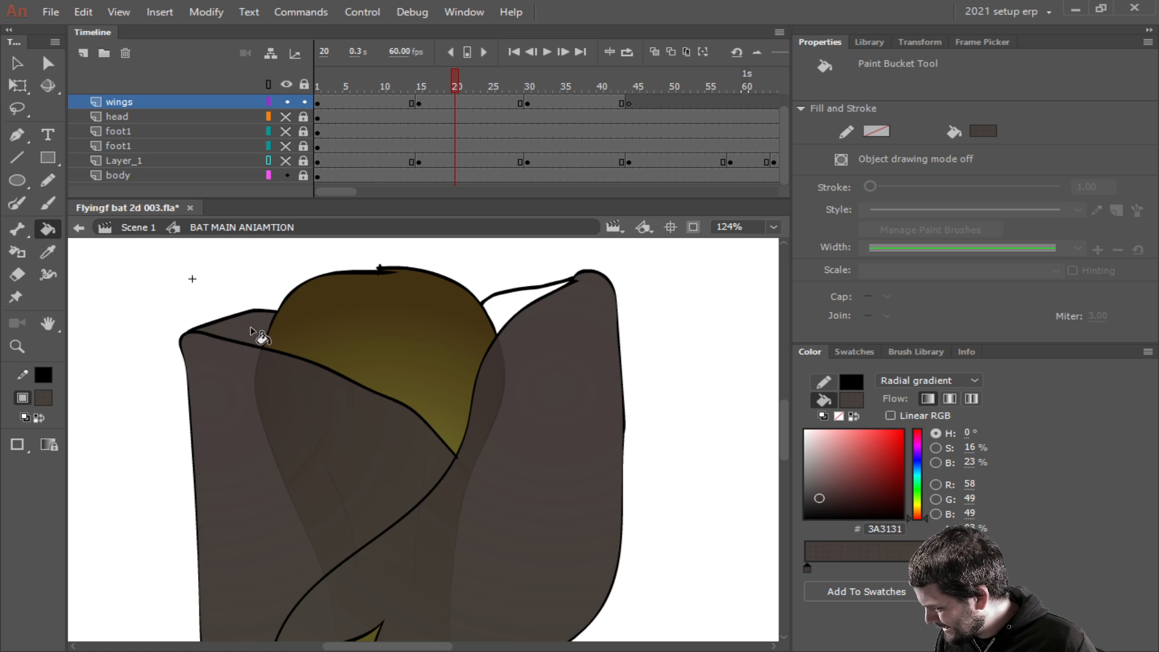
pyautogui.click(504, 309)
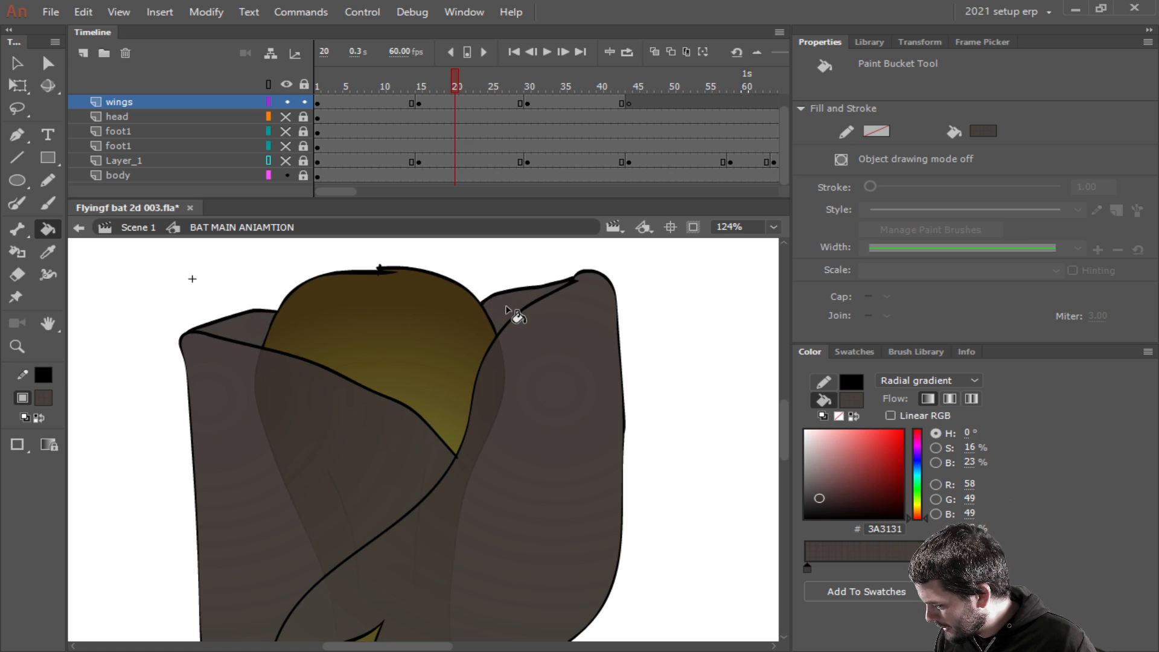
# At frame 11, brush black lines from the left wing tip to the body and along the body edge to enclose the gap.
pyautogui.click(392, 103)
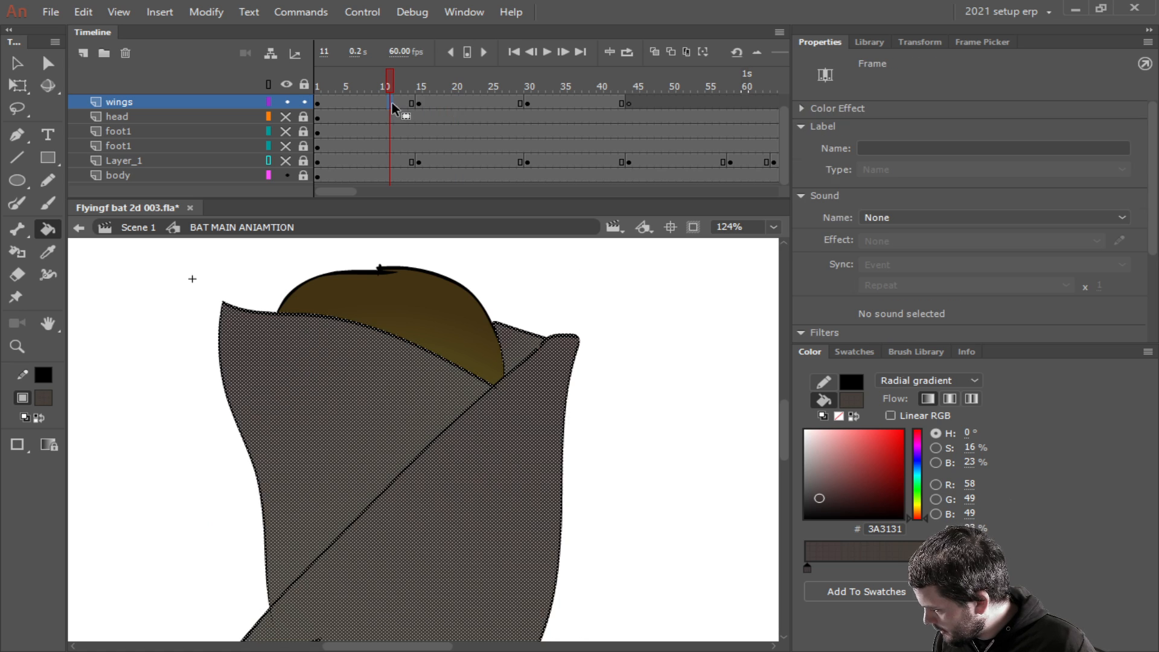
pyautogui.click(605, 287)
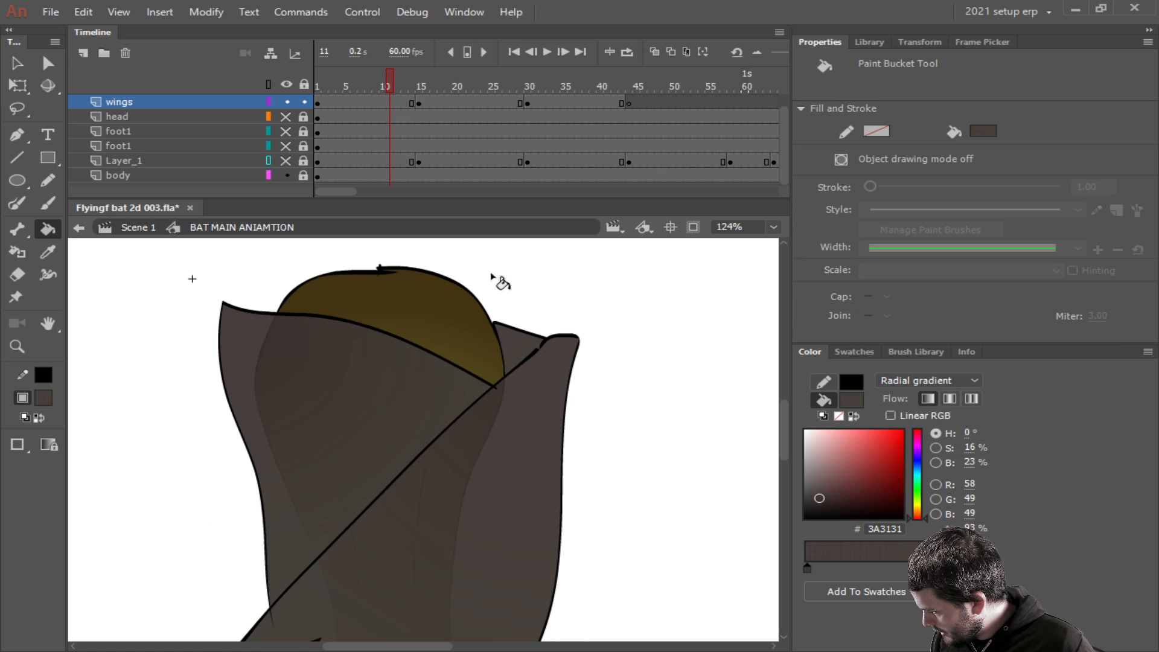
pyautogui.click(53, 208)
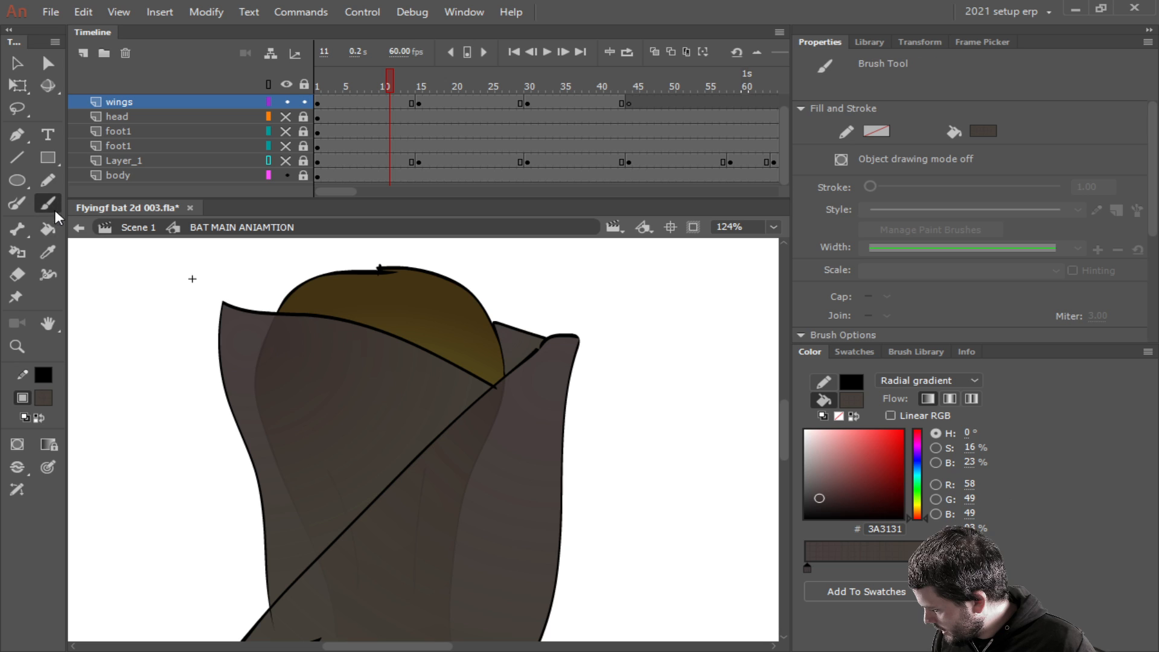
pyautogui.click(41, 417)
pyautogui.scroll(3, 230, 370)
pyautogui.scroll(-1, 293, 445)
pyautogui.scroll(1, 258, 454)
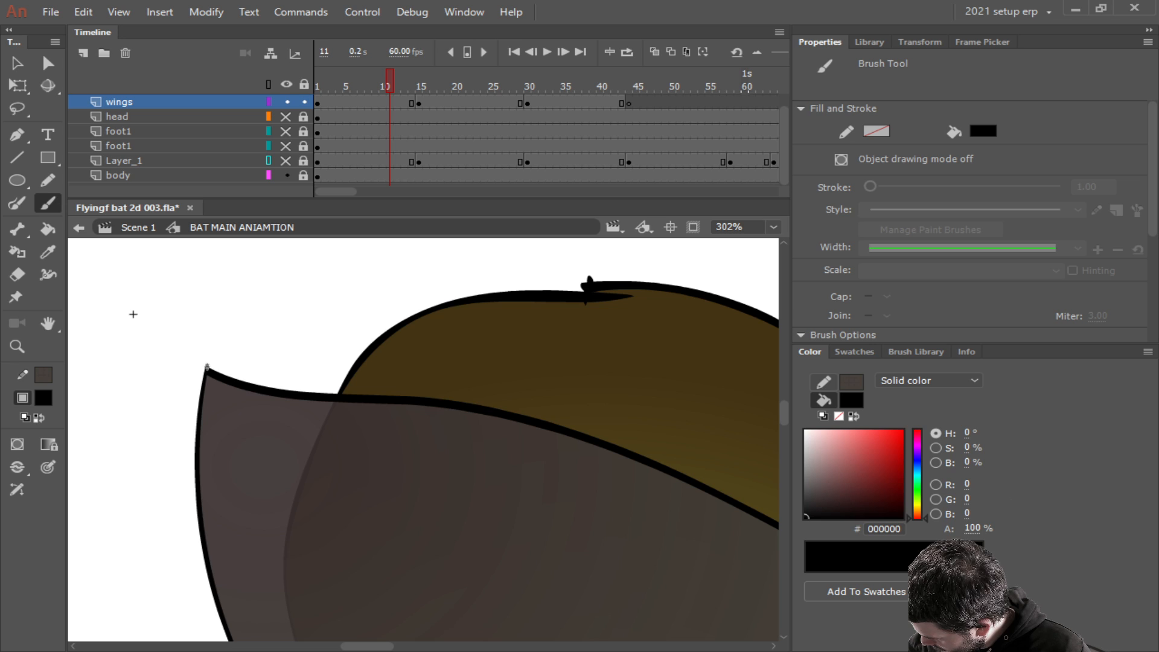
pyautogui.moveTo(207, 367)
pyautogui.mouseDown()
pyautogui.moveTo(270, 340)
pyautogui.moveTo(378, 337)
pyautogui.mouseUp()
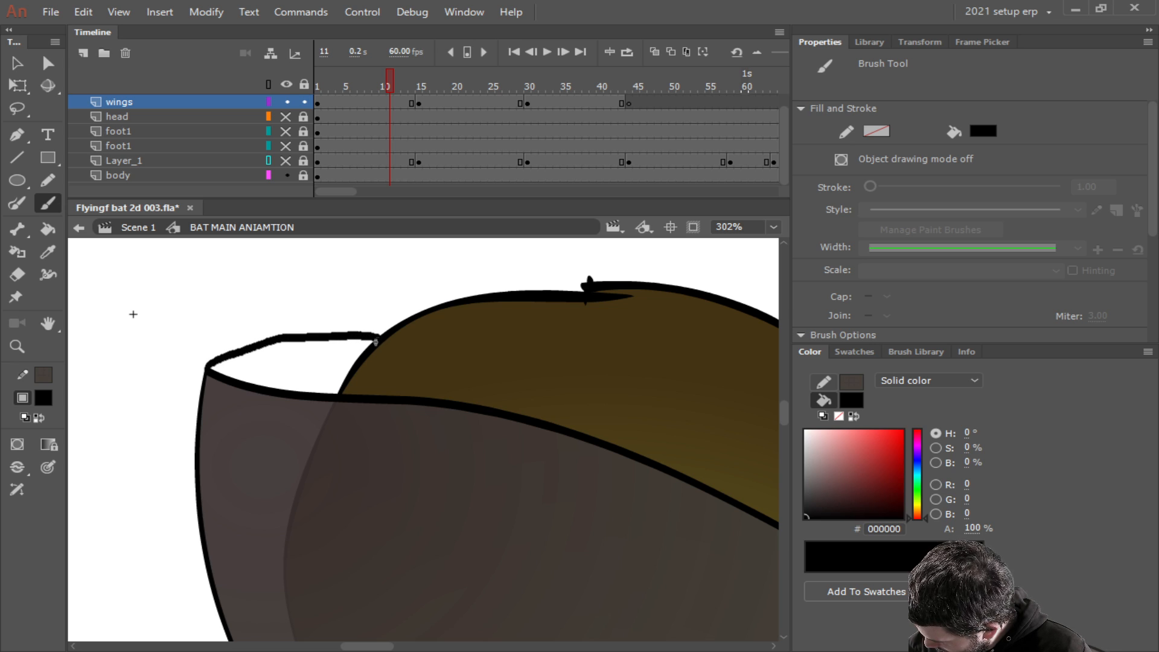
pyautogui.moveTo(339, 393); pyautogui.dragTo(339, 393)
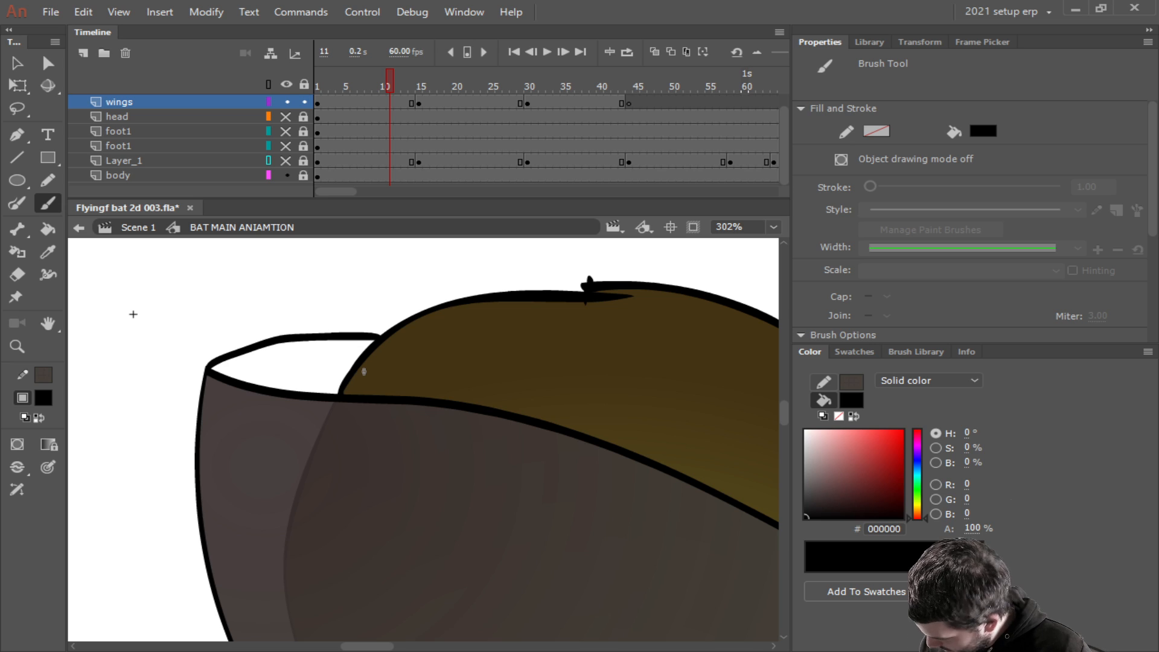
# Swap the colours and fill the enclosed gap behind the left wing tip at frame 11 with the dark brown gradient.
pyautogui.press('k')
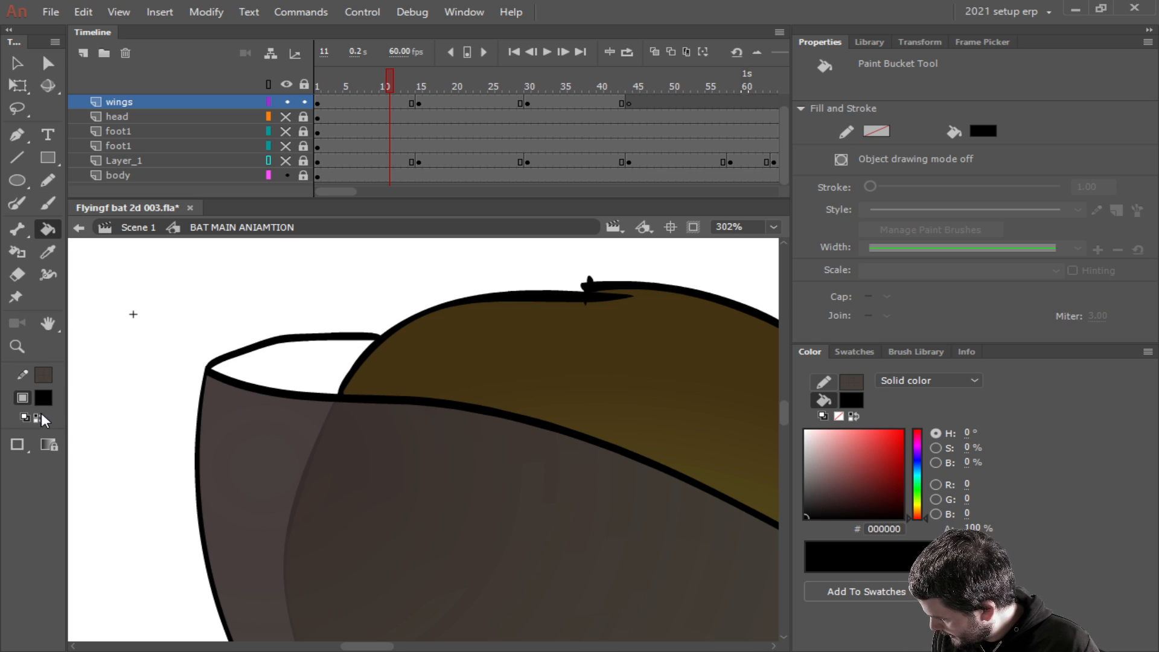
pyautogui.click(39, 418)
pyautogui.click(302, 366)
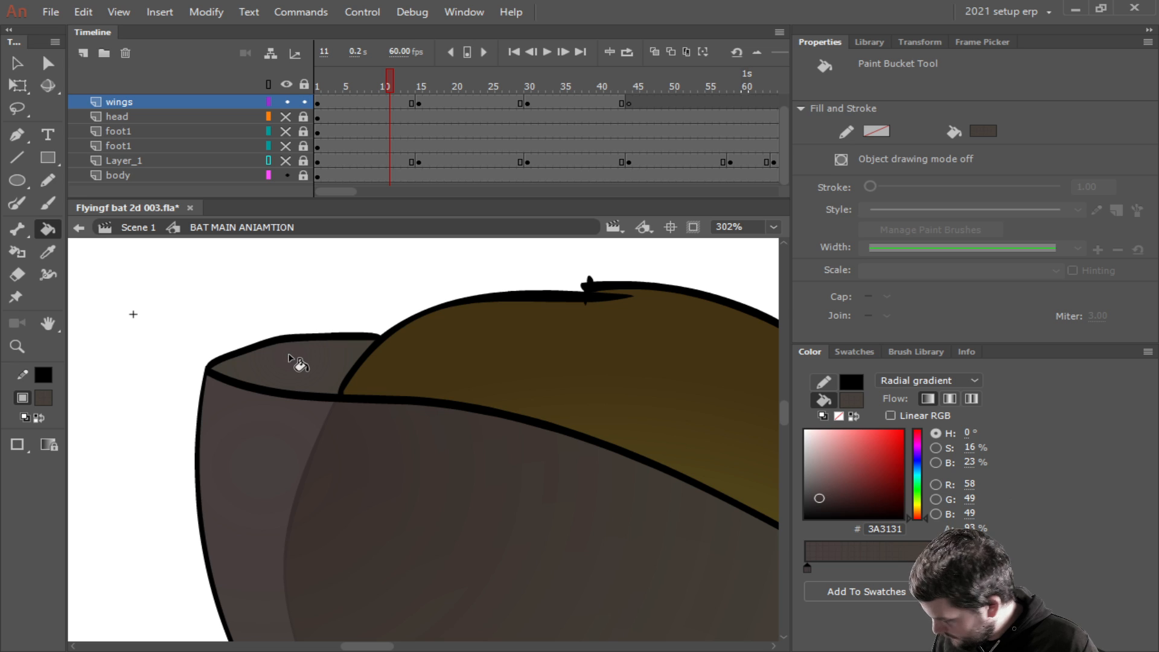
pyautogui.scroll(-4, 432, 385)
pyautogui.scroll(-3, 444, 386)
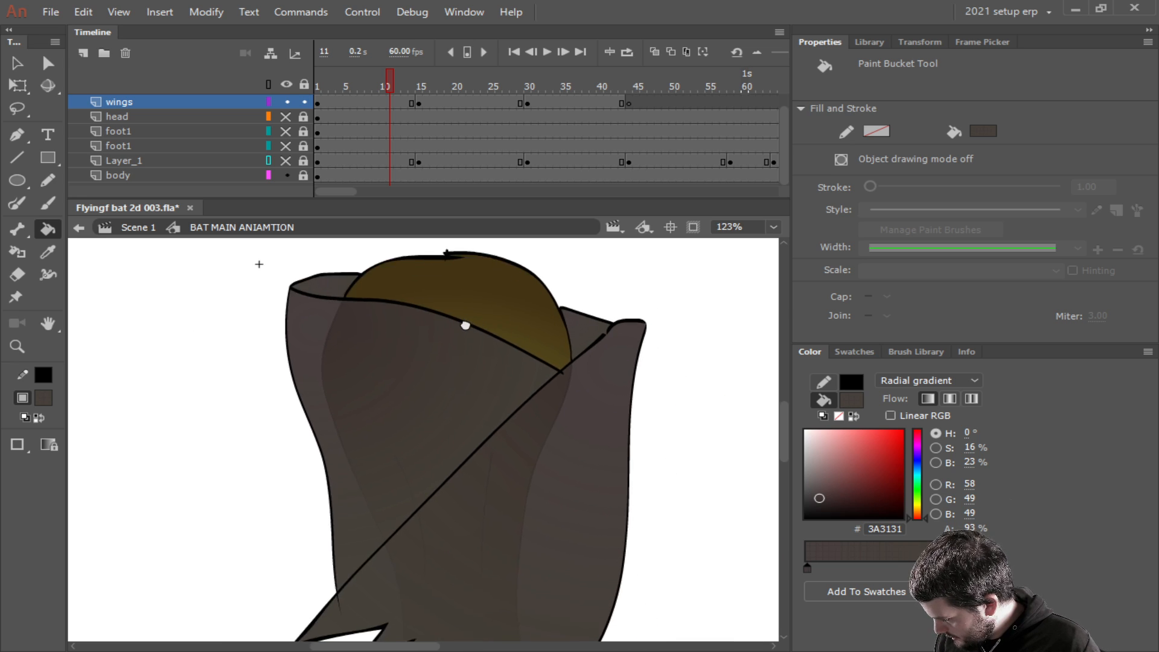
# Make the hidden head, foot and Layer_1 layers visible, select Layer_1 and save the file.
pyautogui.moveTo(533, 473); pyautogui.dragTo(522, 446)
pyautogui.moveTo(294, 157); pyautogui.dragTo(282, 108)
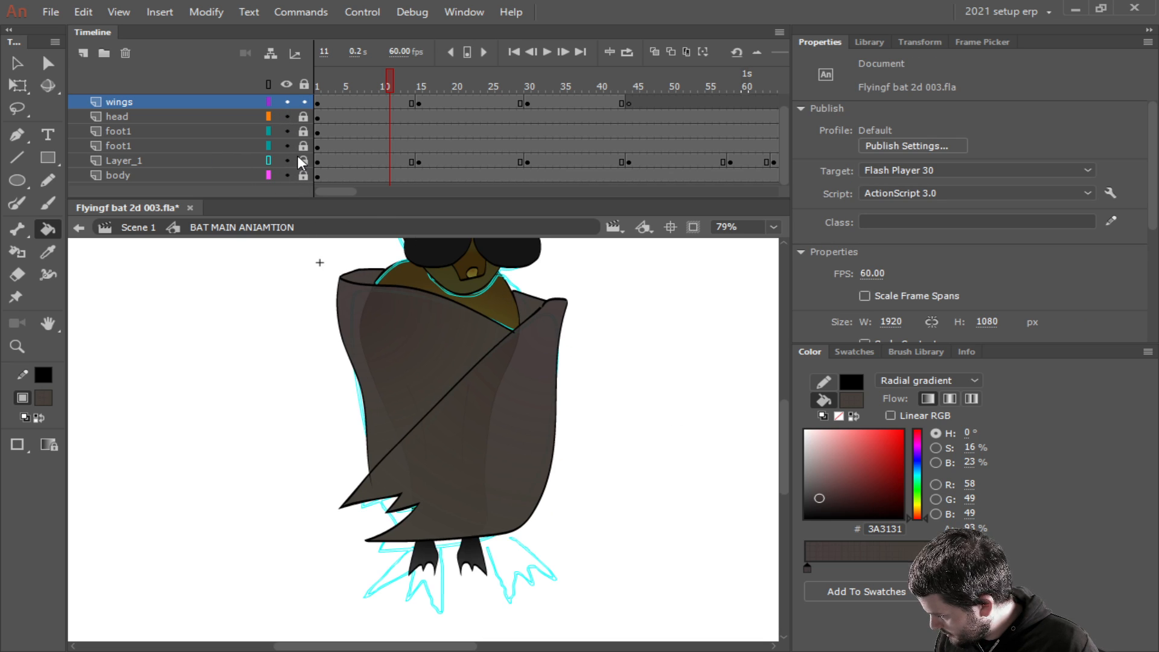
pyautogui.click(184, 159)
pyautogui.hotkey('ctrl', 's')
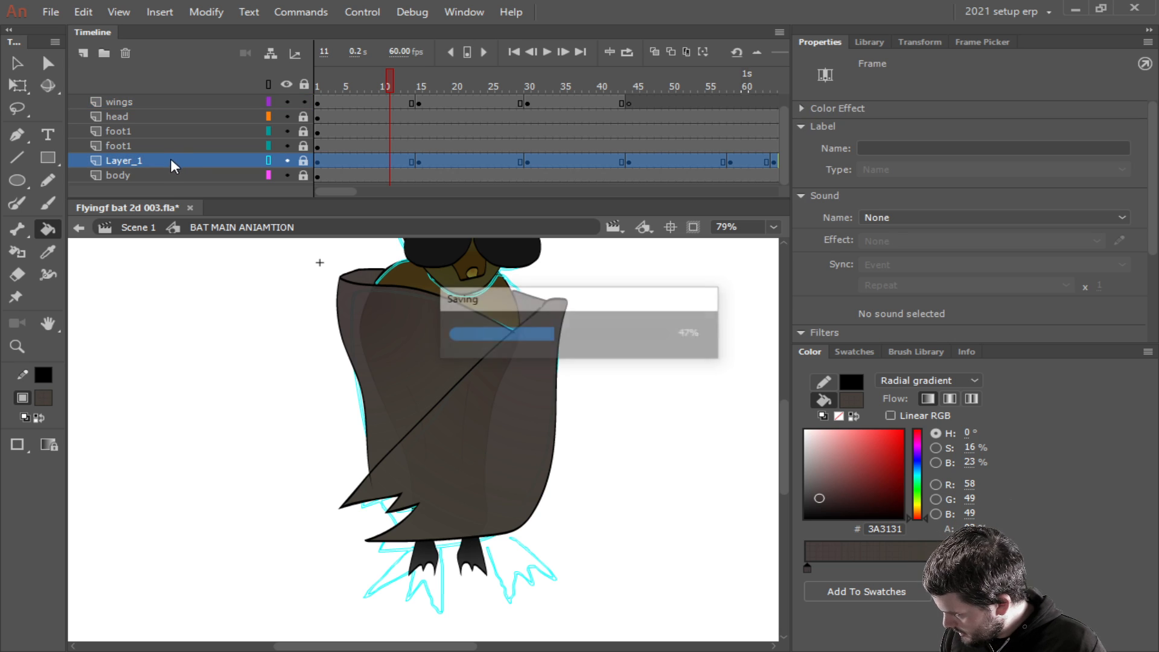
# Change the type of Layer_1 to Guide in its layer properties.
pyautogui.rightClick(169, 160)
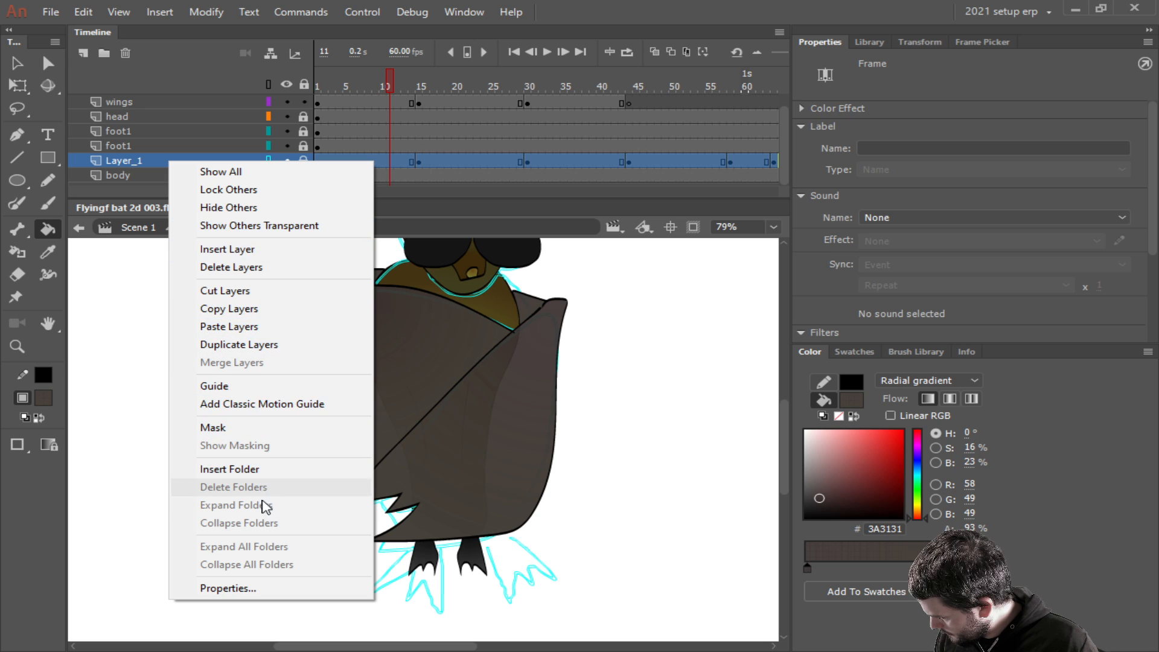
pyautogui.click(238, 588)
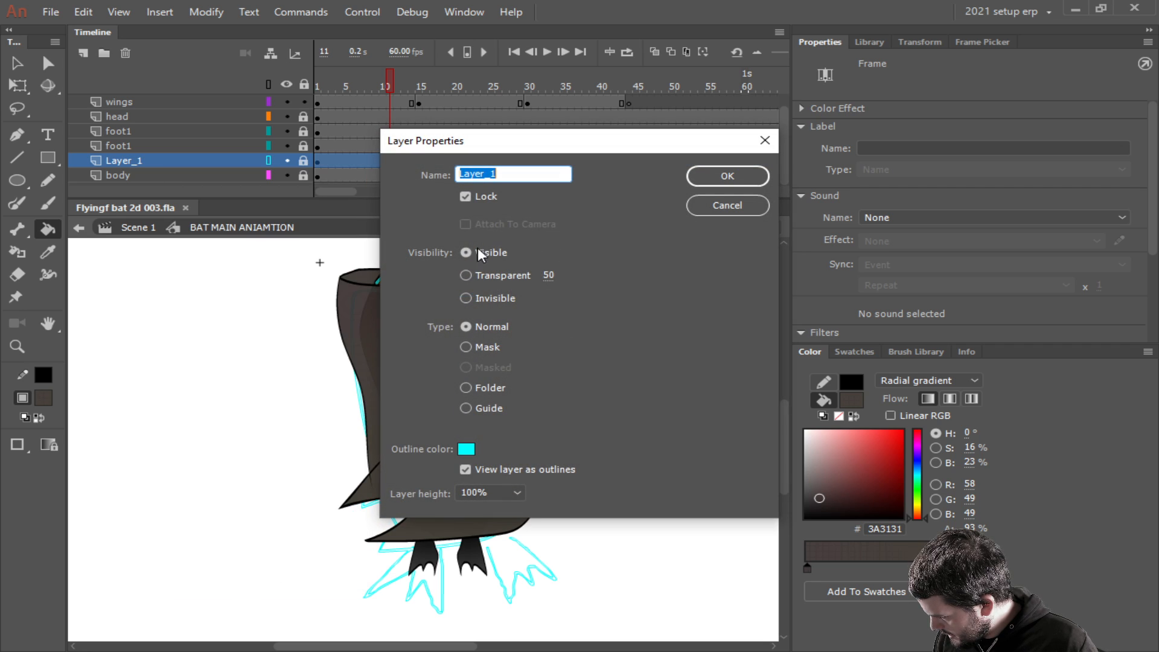
pyautogui.click(464, 405)
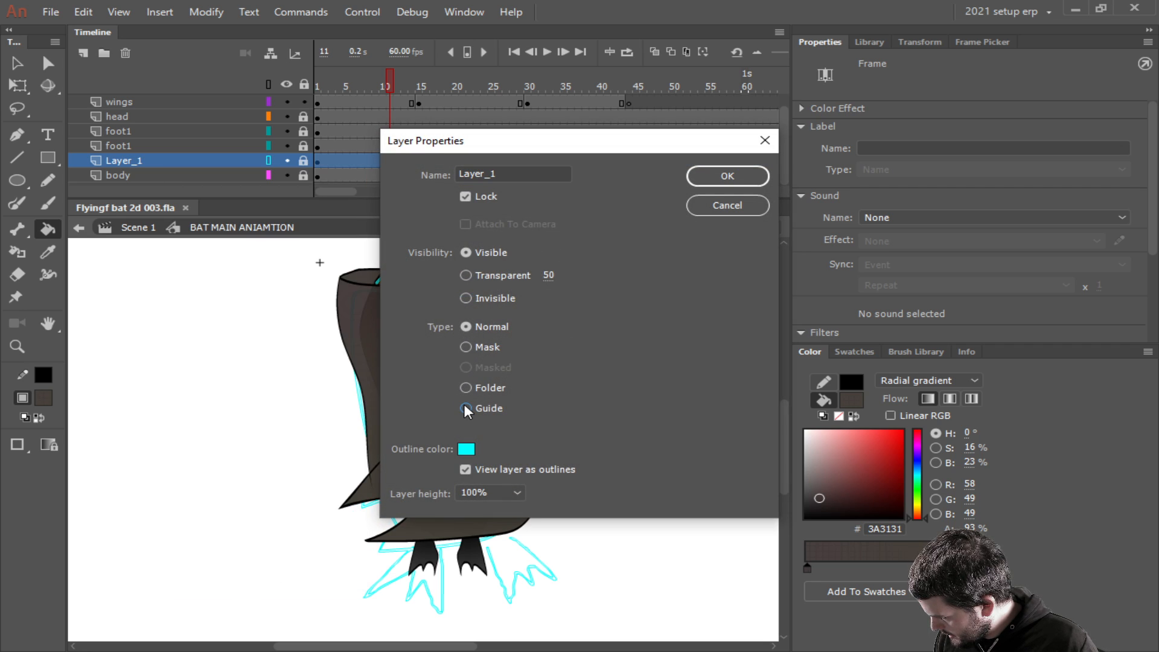
pyautogui.click(728, 175)
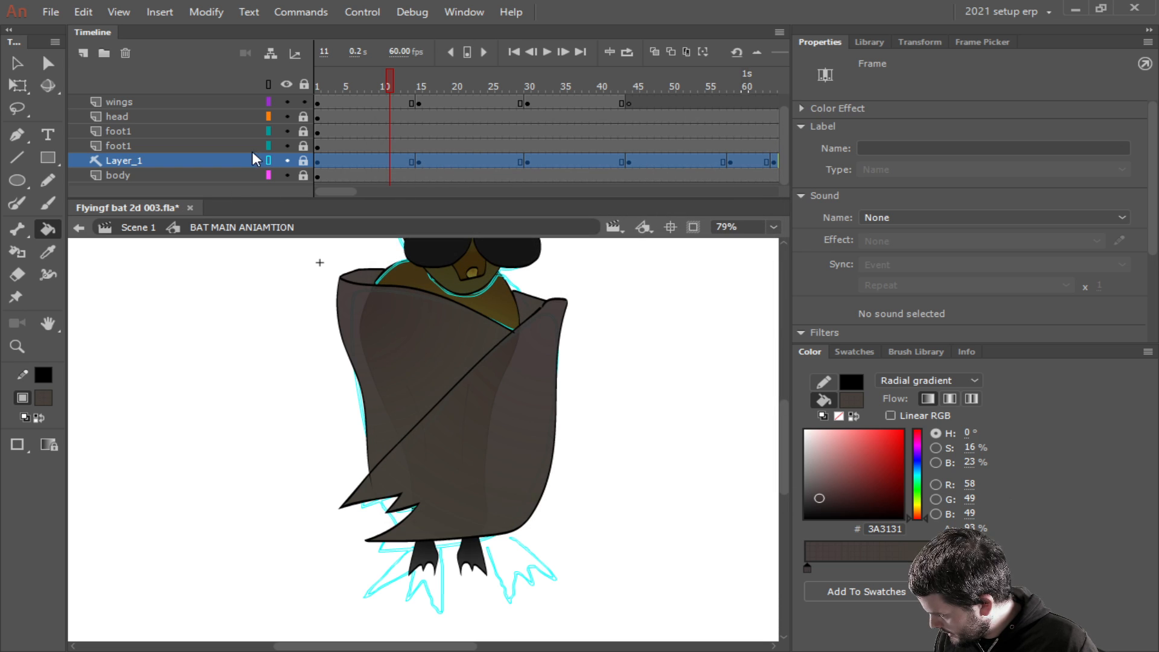
# Turn off the outline display of Layer_1 and hide the layer.
pyautogui.click(268, 161)
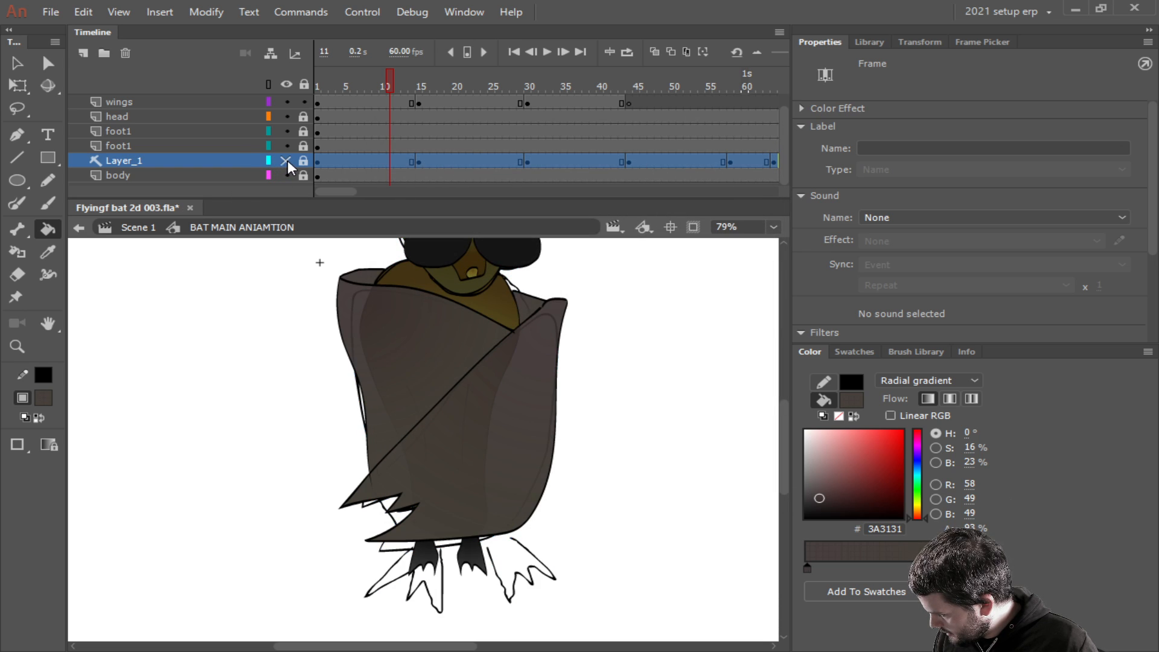
pyautogui.click(287, 160)
pyautogui.scroll(-3, 646, 486)
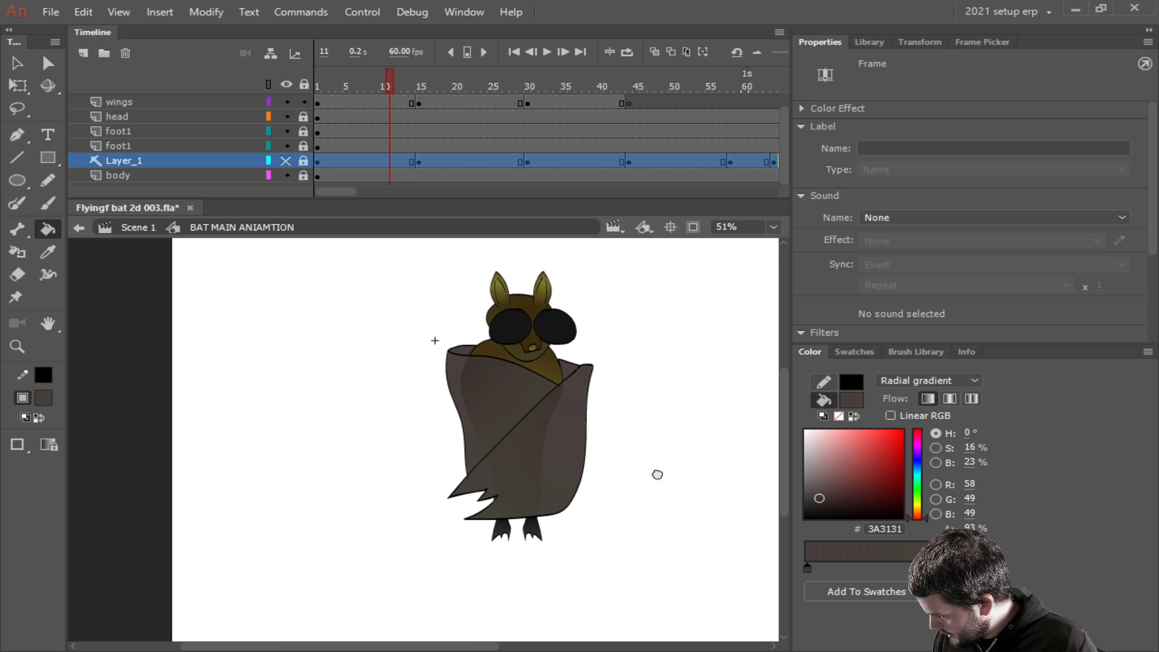
# Save the file, return to frame 1 and save a new version named Flyingf bat 2d 004.
pyautogui.hotkey('ctrl', 's')
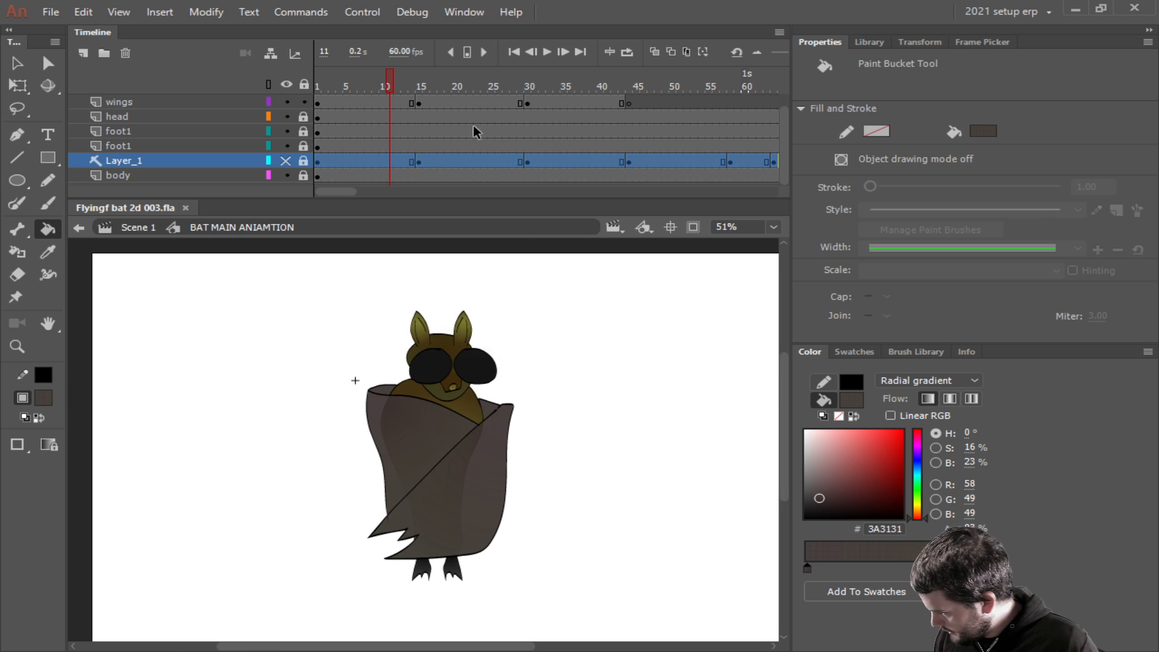
pyautogui.click(318, 83)
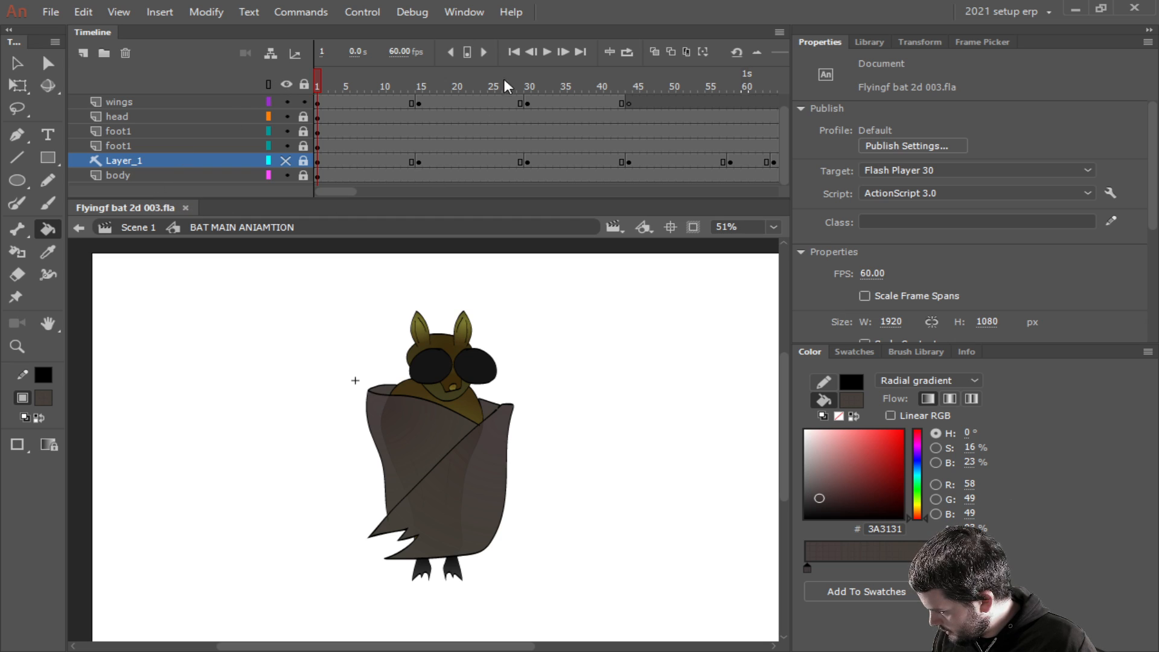
pyautogui.click(552, 51)
pyautogui.hotkey('ctrl', 'shift', 's')
pyautogui.click(262, 309)
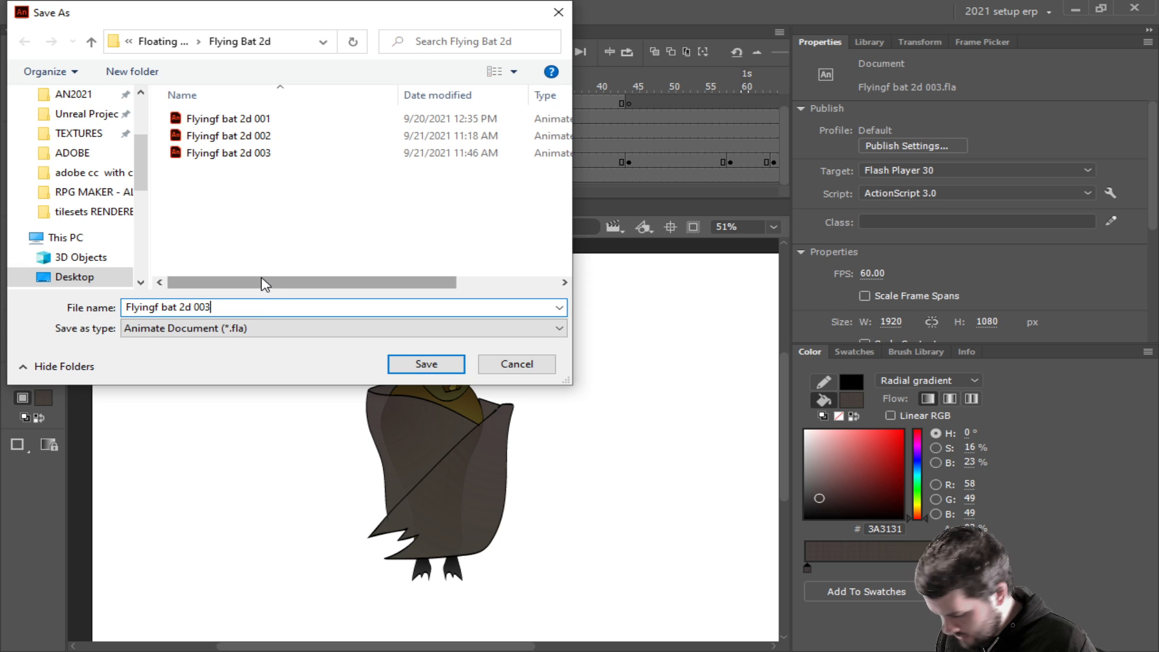
pyautogui.press('BackSpace')
pyautogui.write('4')
pyautogui.press('Return')
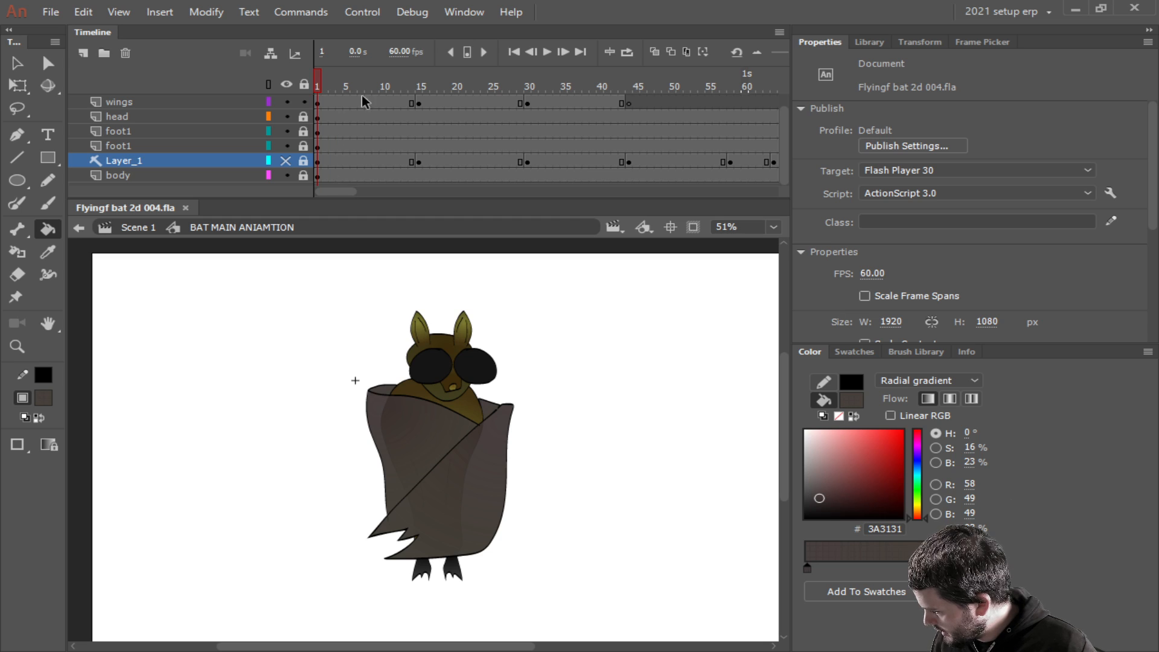
# Play the bat animation from frame 1 to check the wing movement.
pyautogui.click(547, 52)
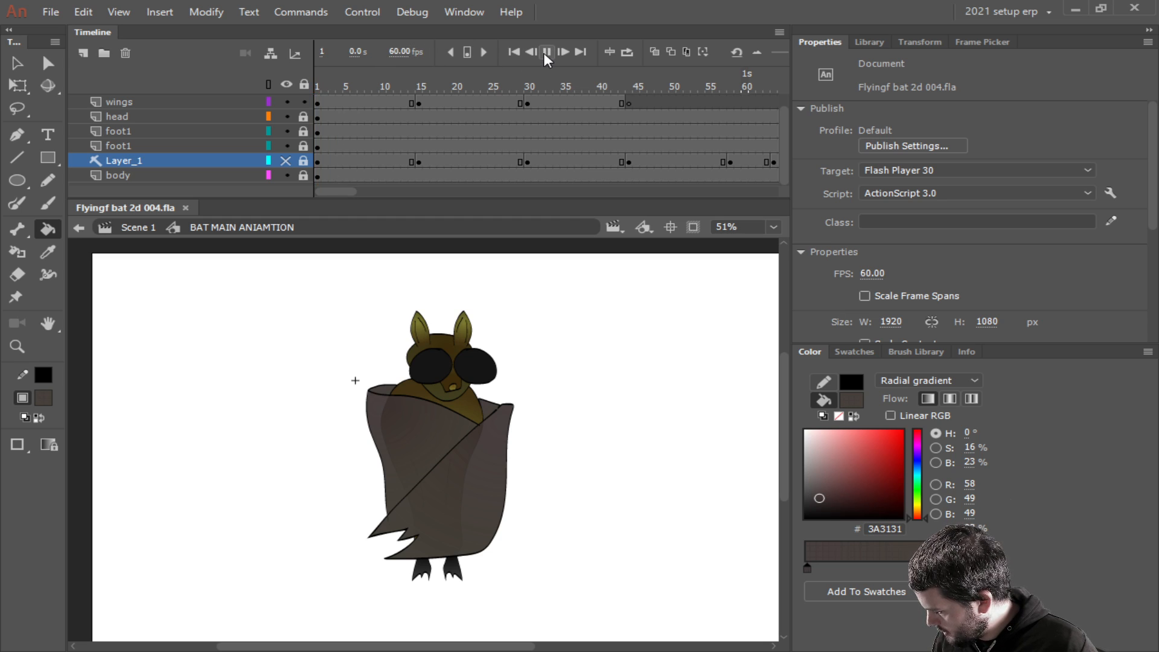
pyautogui.click(546, 52)
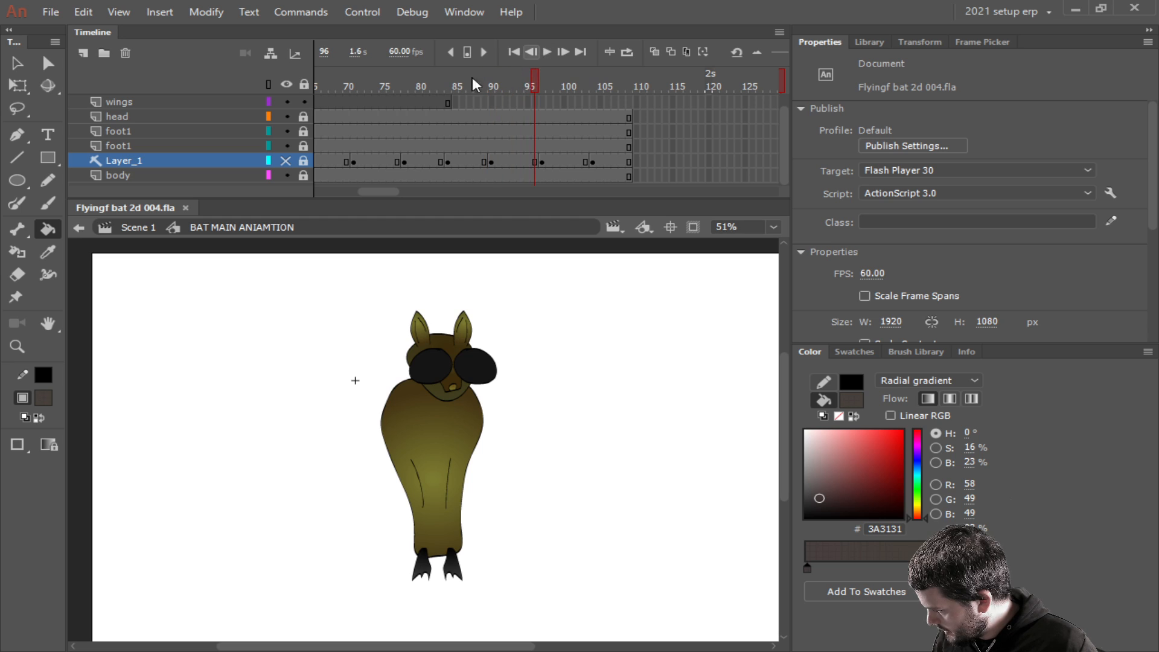
pyautogui.moveTo(354, 191); pyautogui.dragTo(319, 193)
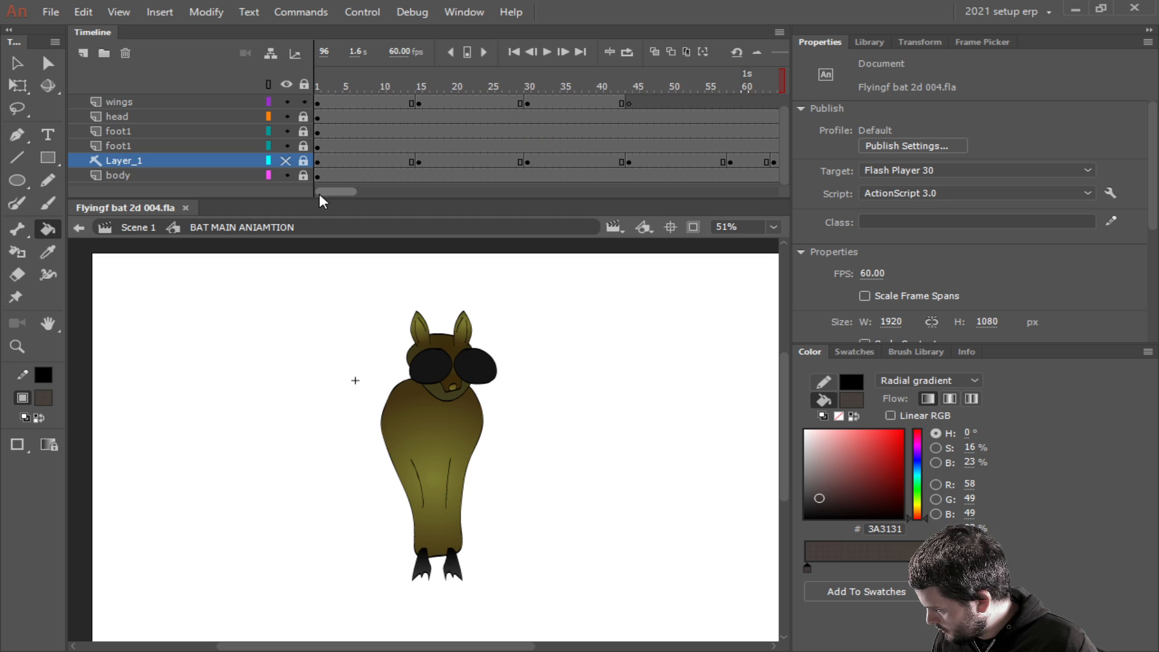
# Rename the uppermost wings layer as wings_behind and move it below the body layer.
pyautogui.click(122, 114)
pyautogui.scroll(1, 175, 124)
pyautogui.click(121, 103)
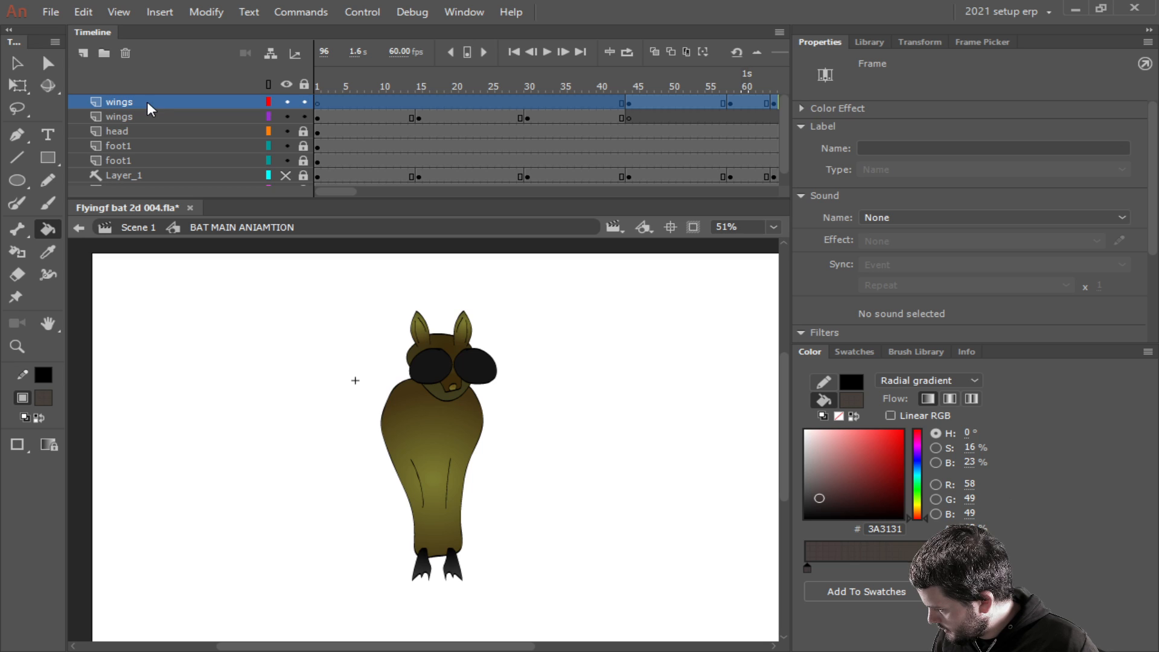
pyautogui.doubleClick(146, 101)
pyautogui.write('b')
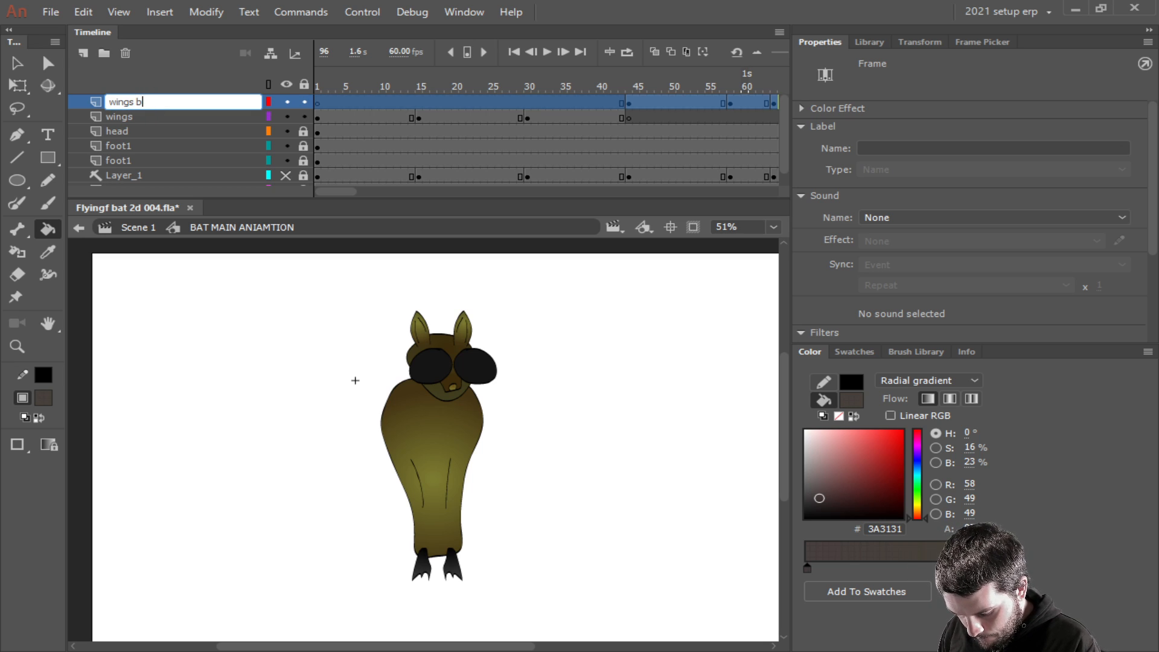
pyautogui.write('ehind')
pyautogui.press('Return')
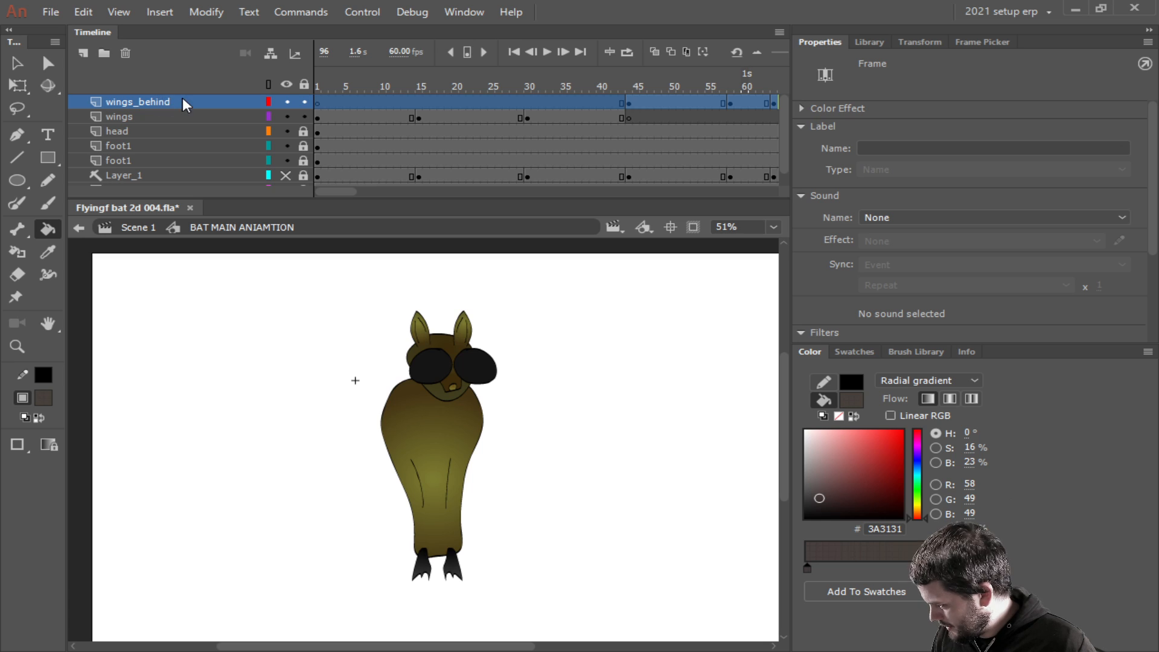
pyautogui.moveTo(162, 101); pyautogui.dragTo(151, 185)
pyautogui.scroll(-1, 281, 150)
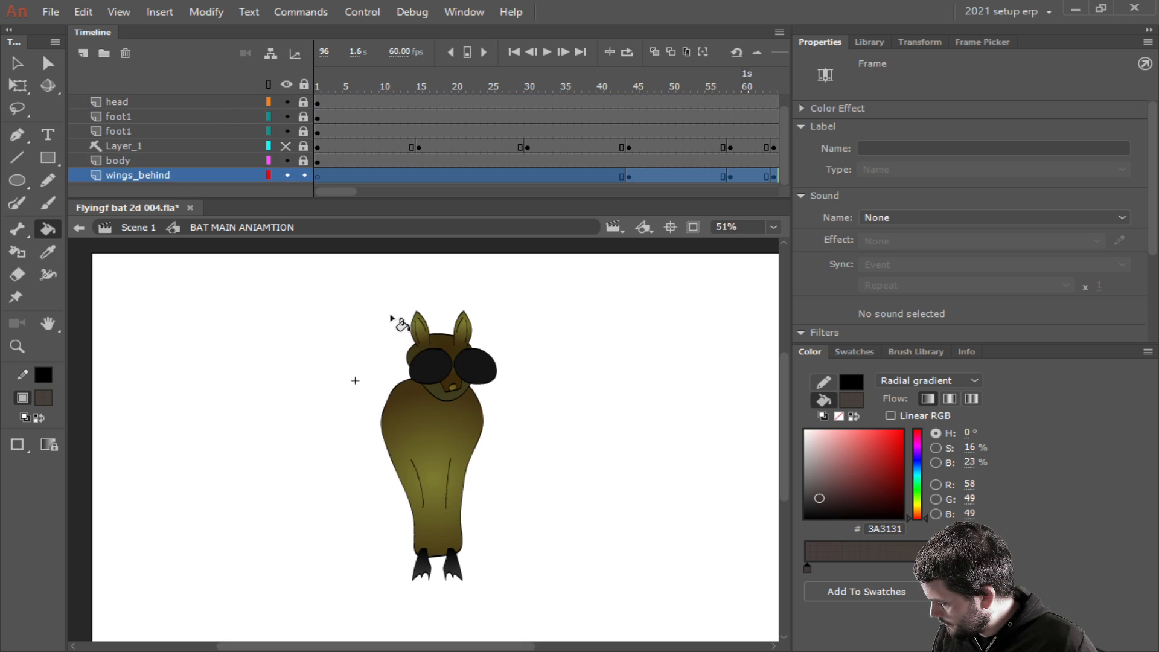
# Remove the excess frames past frame 109 at the end of the timeline.
pyautogui.moveTo(335, 188); pyautogui.dragTo(391, 189)
pyautogui.scroll(1, 528, 144)
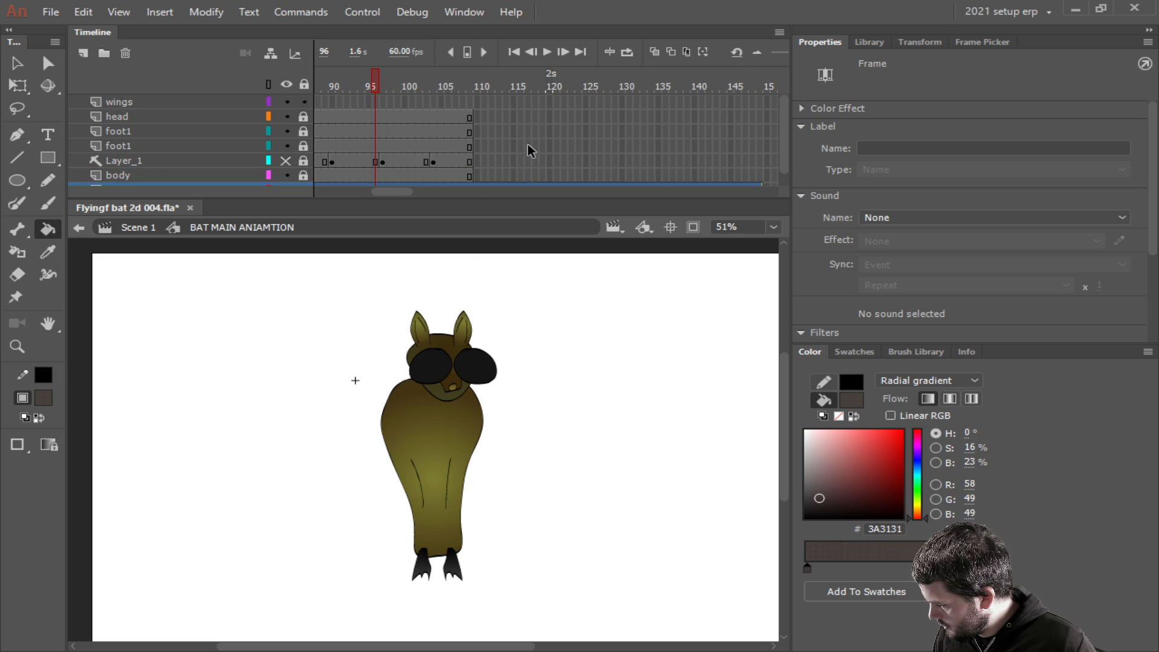
pyautogui.scroll(-1, 527, 145)
pyautogui.moveTo(484, 171); pyautogui.dragTo(804, 36)
pyautogui.rightClick(534, 154)
pyautogui.click(600, 266)
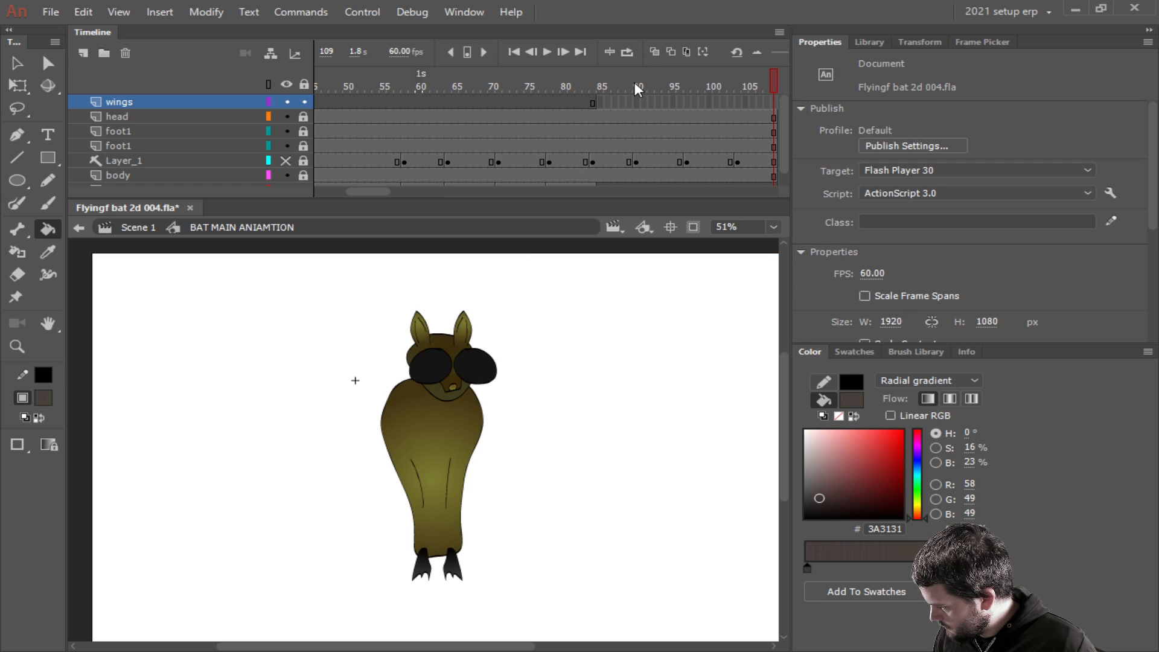
# Remove frames 85 to 109 from all layers so the animation ends at frame 84.
pyautogui.scroll(-1, 651, 120)
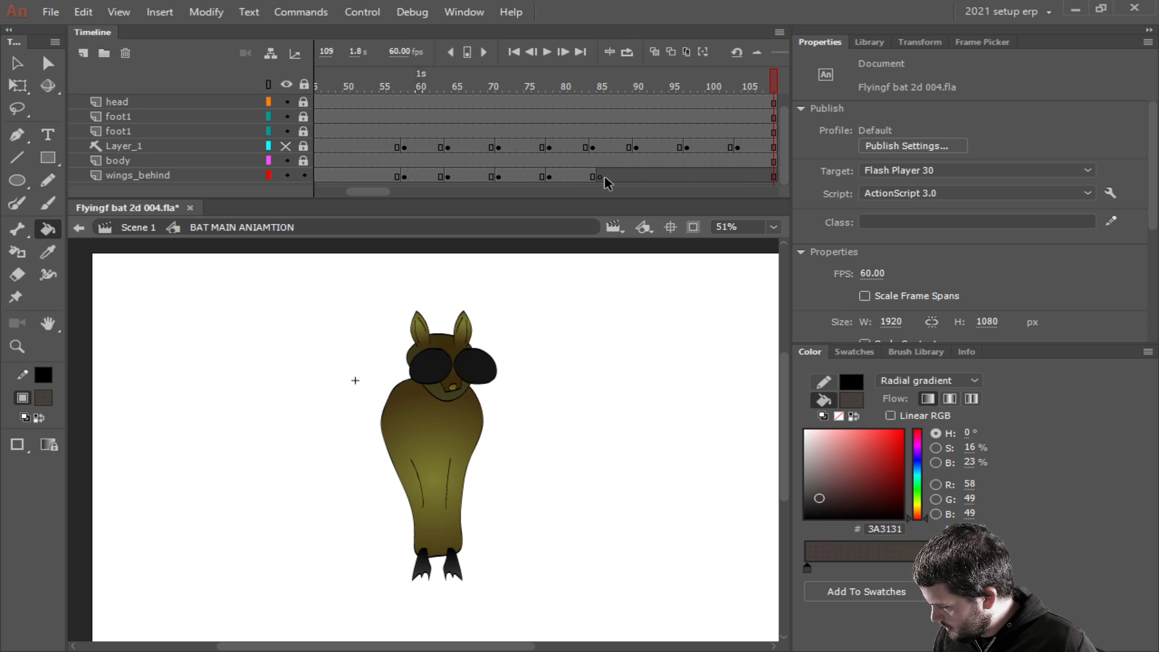
pyautogui.moveTo(604, 177); pyautogui.dragTo(556, 81)
pyautogui.rightClick(494, 162)
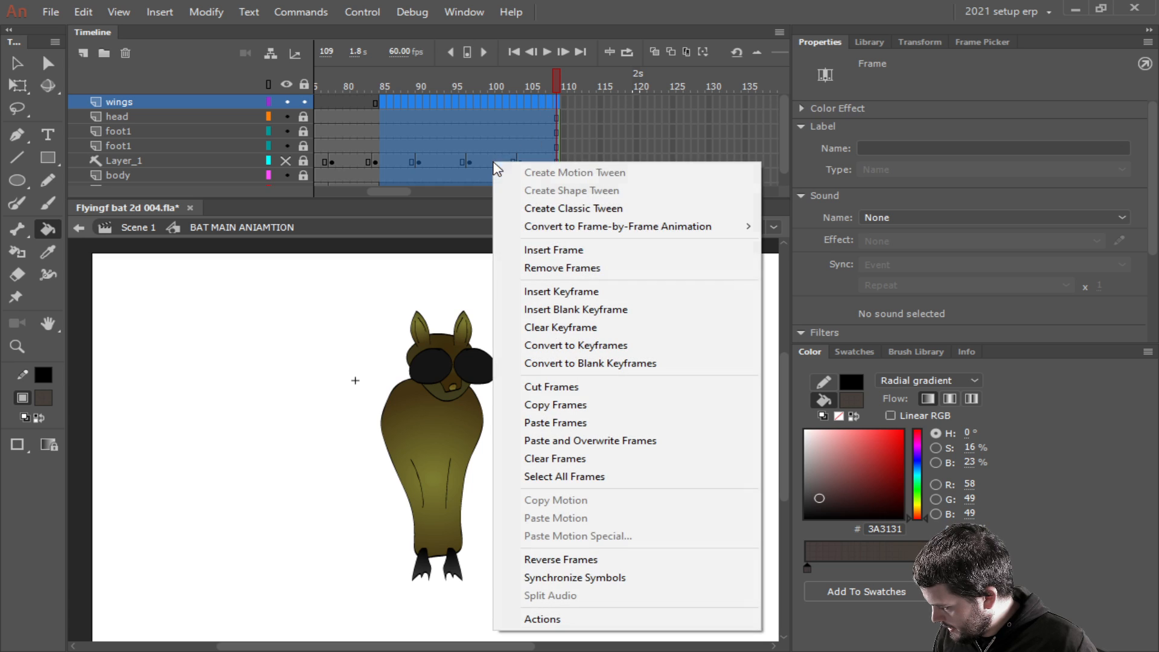
pyautogui.click(550, 267)
# Play the shortened animation from frame 1 several times to check the wing timing.
pyautogui.moveTo(404, 190); pyautogui.dragTo(332, 82)
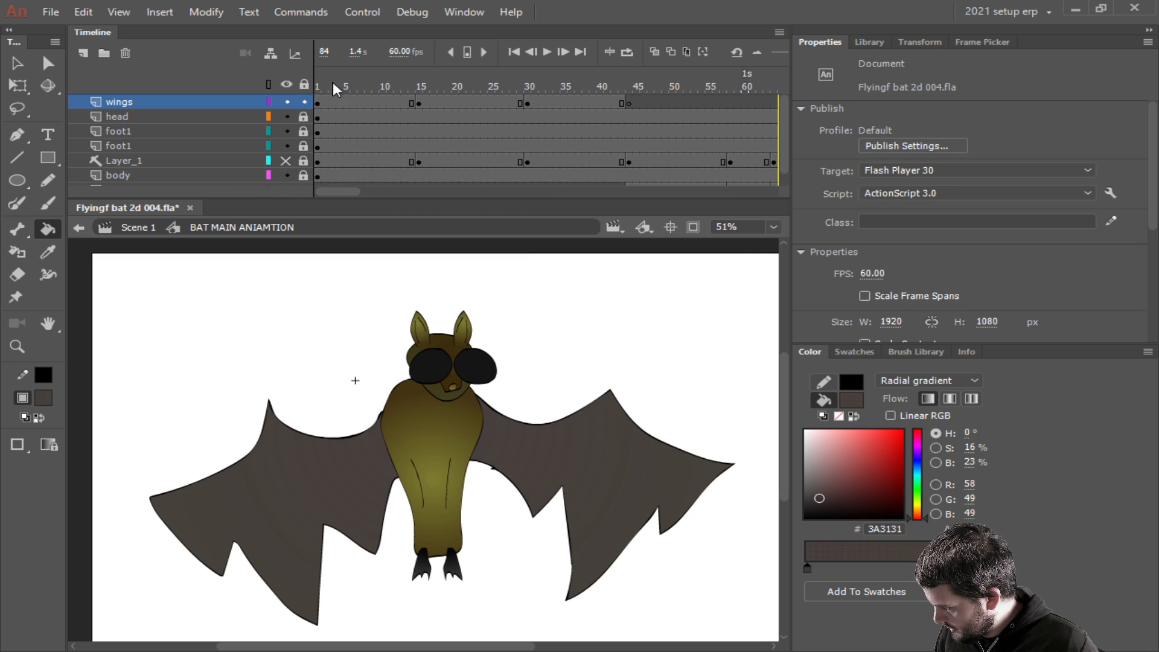
pyautogui.click(516, 50)
pyautogui.click(547, 52)
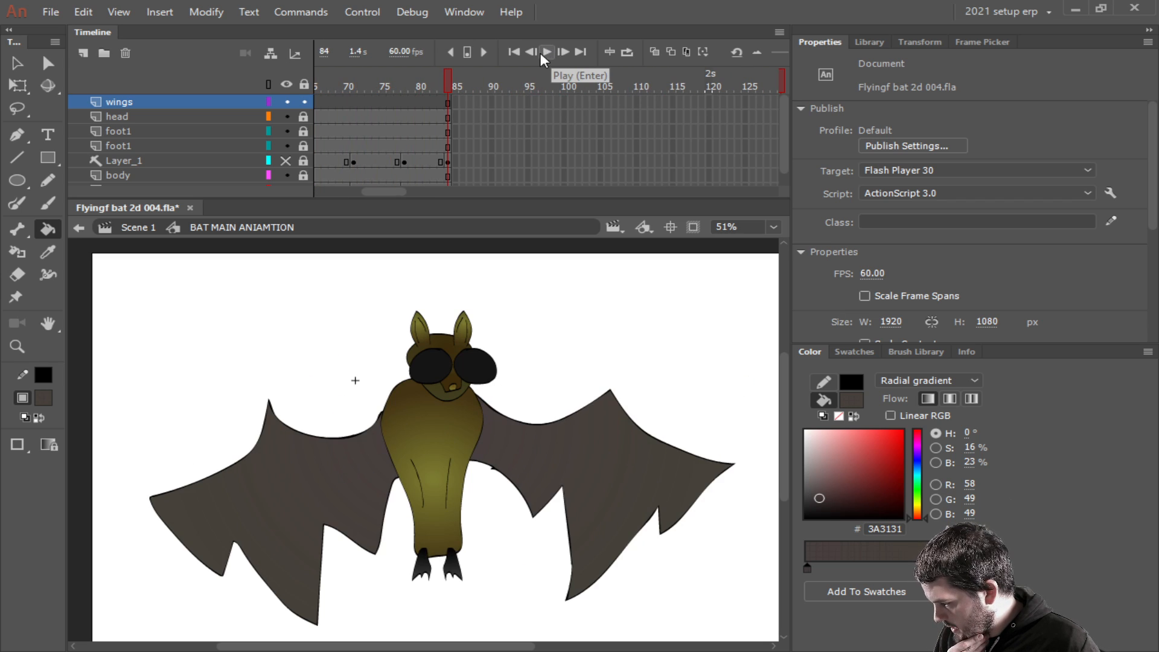
pyautogui.click(515, 51)
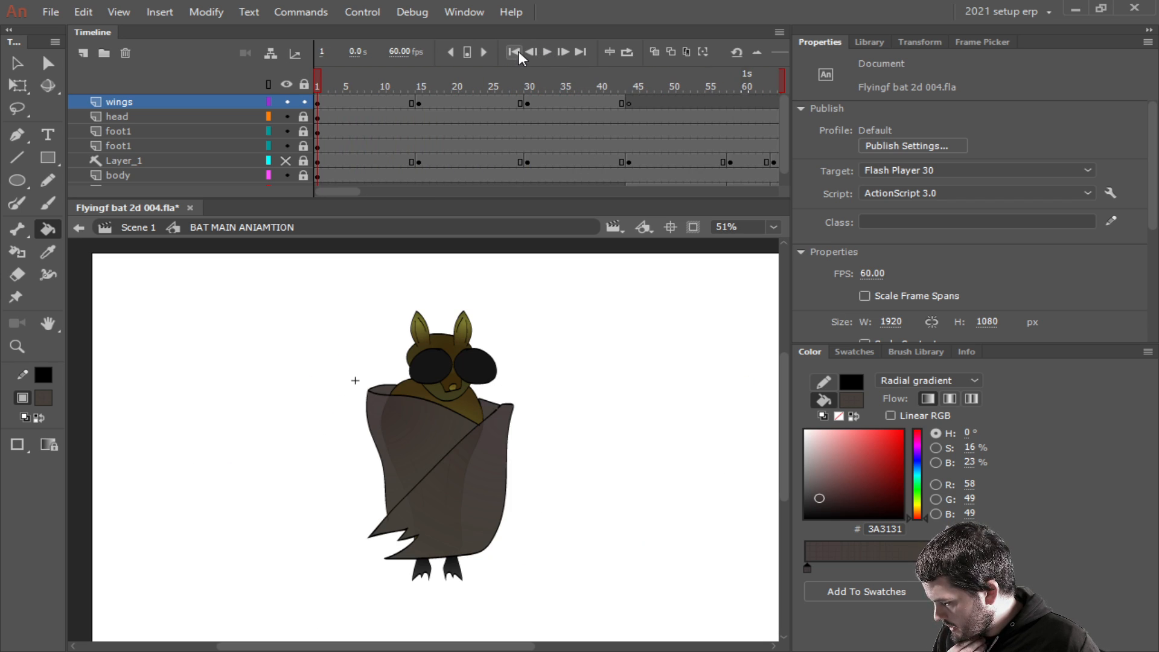
pyautogui.click(550, 50)
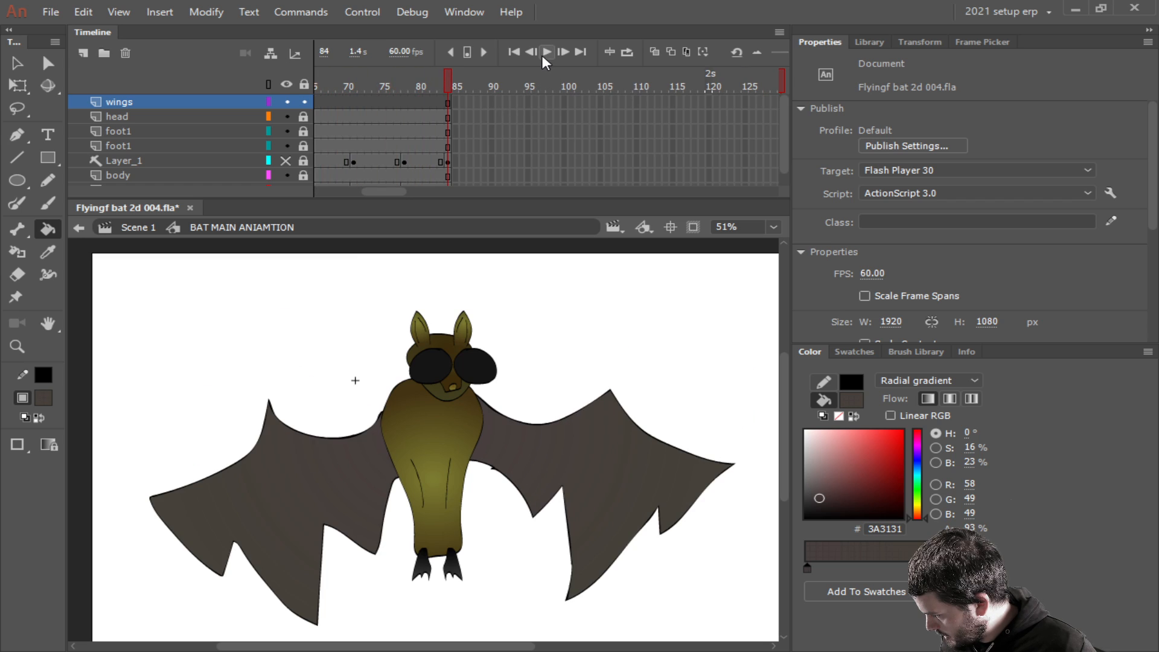
pyautogui.click(546, 52)
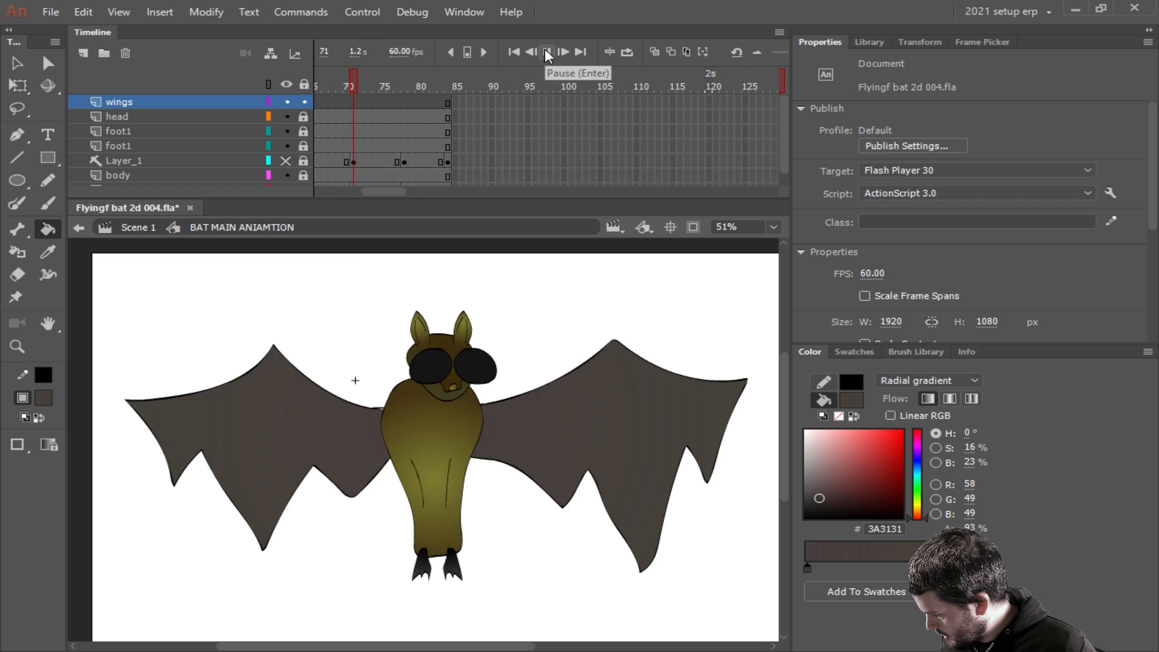
pyautogui.moveTo(384, 191); pyautogui.dragTo(311, 196)
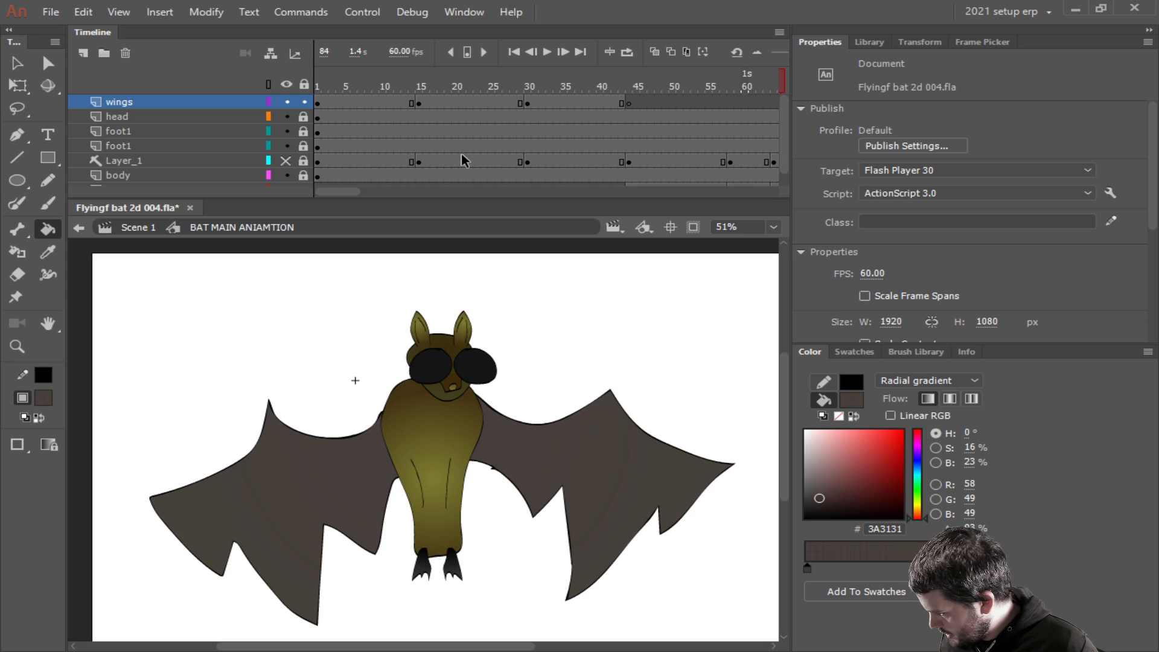
# Enlarge the timeline area until every layer from wings down to wings_behind fits.
pyautogui.scroll(-1, 463, 154)
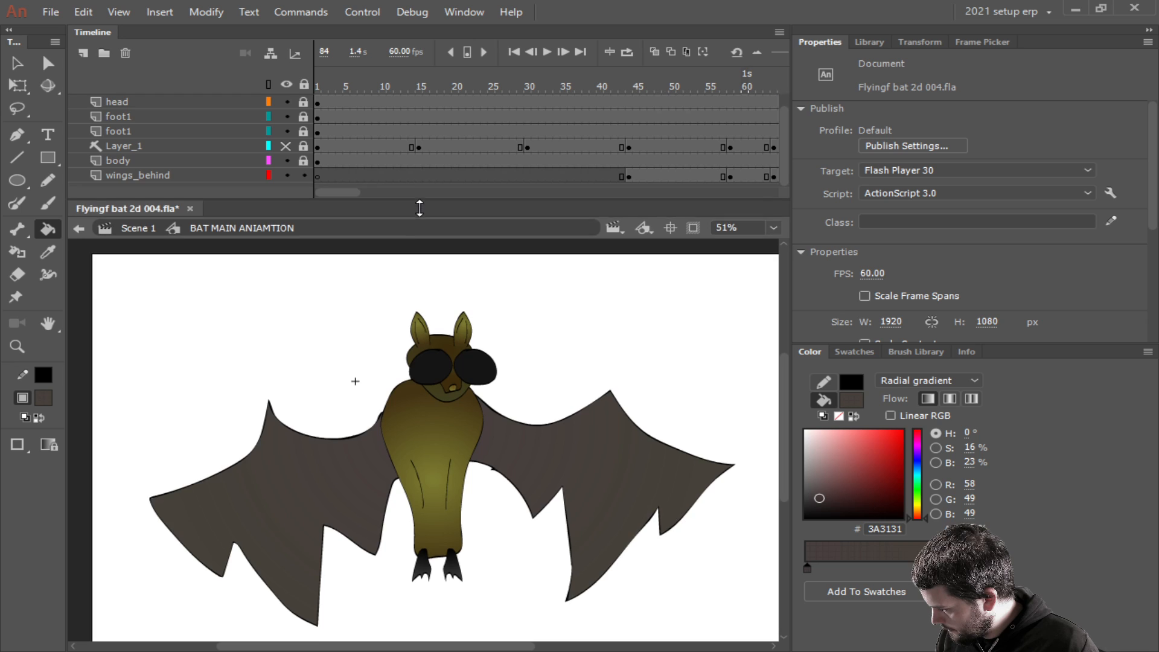
pyautogui.moveTo(422, 198); pyautogui.dragTo(317, 245)
pyautogui.click(371, 242)
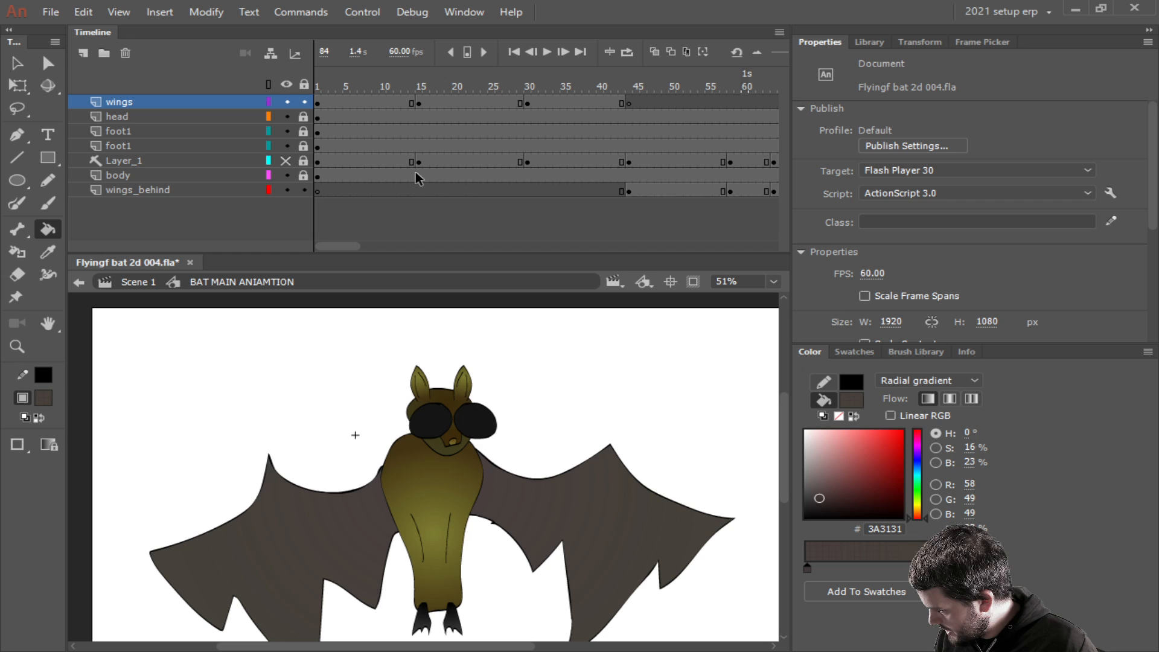
# Compare the wing poses around frames 21, 38 and 49, and remove frames 49 to 51 from all layers.
pyautogui.click(462, 176)
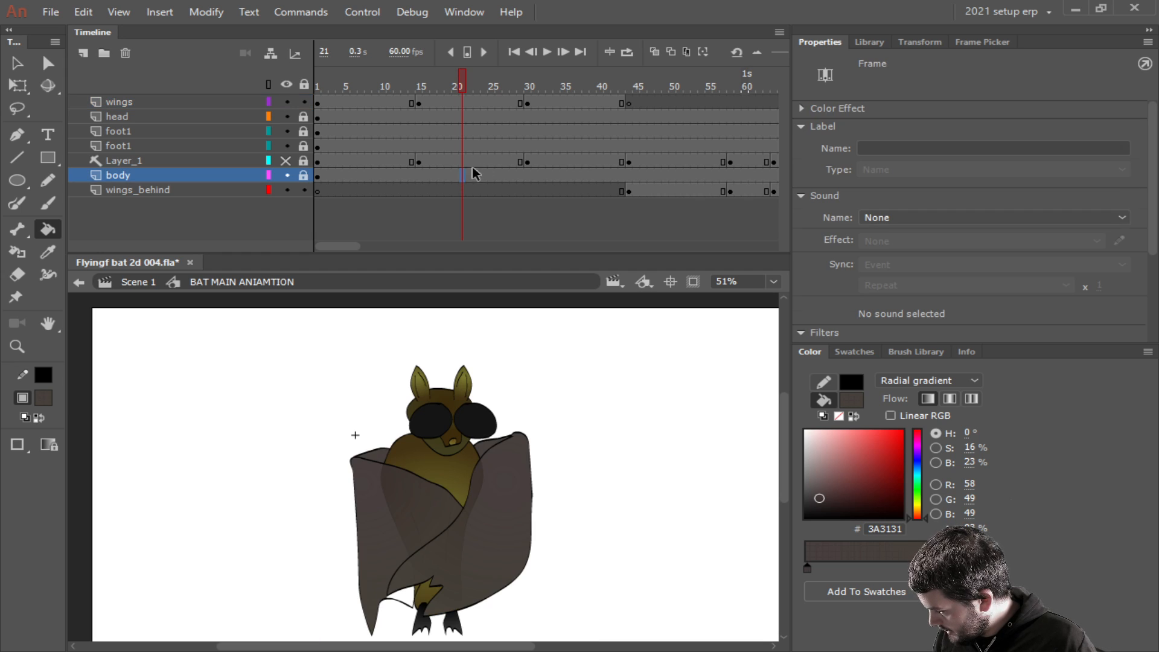
pyautogui.click(553, 160)
pyautogui.click(664, 162)
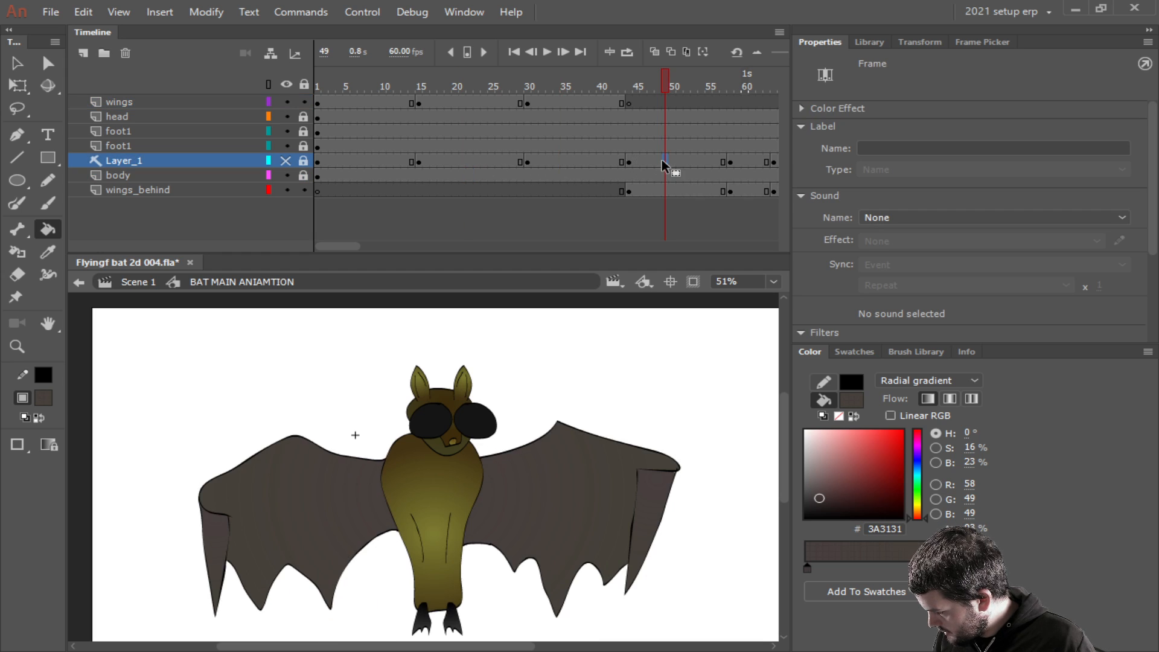
pyautogui.click(586, 161)
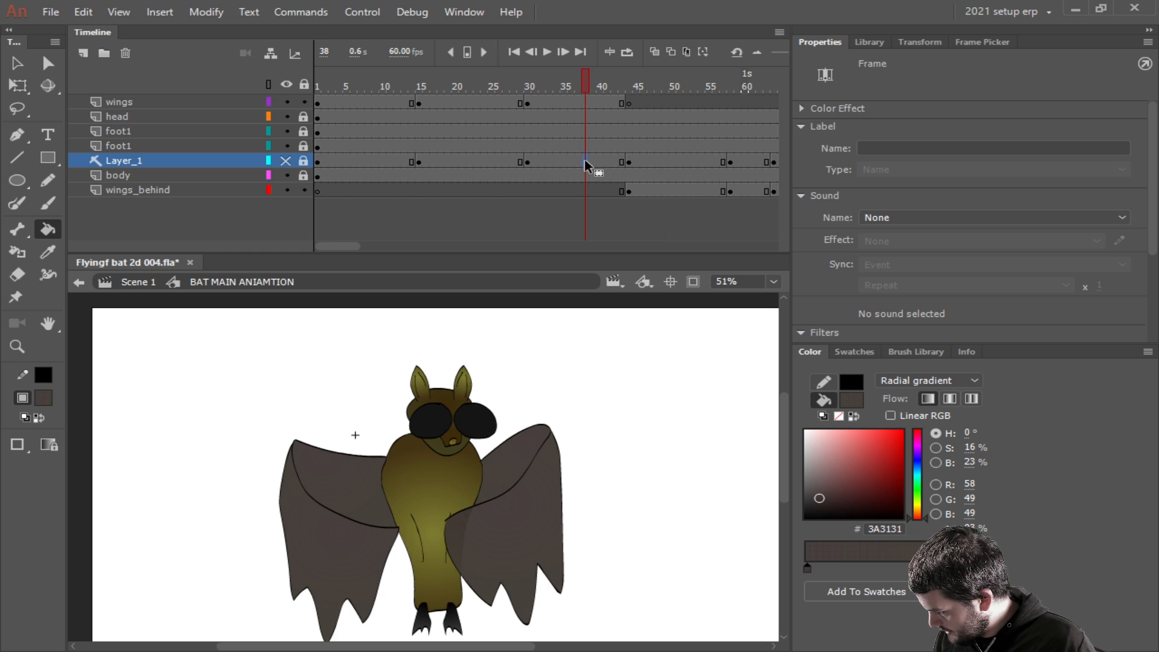
pyautogui.click(679, 161)
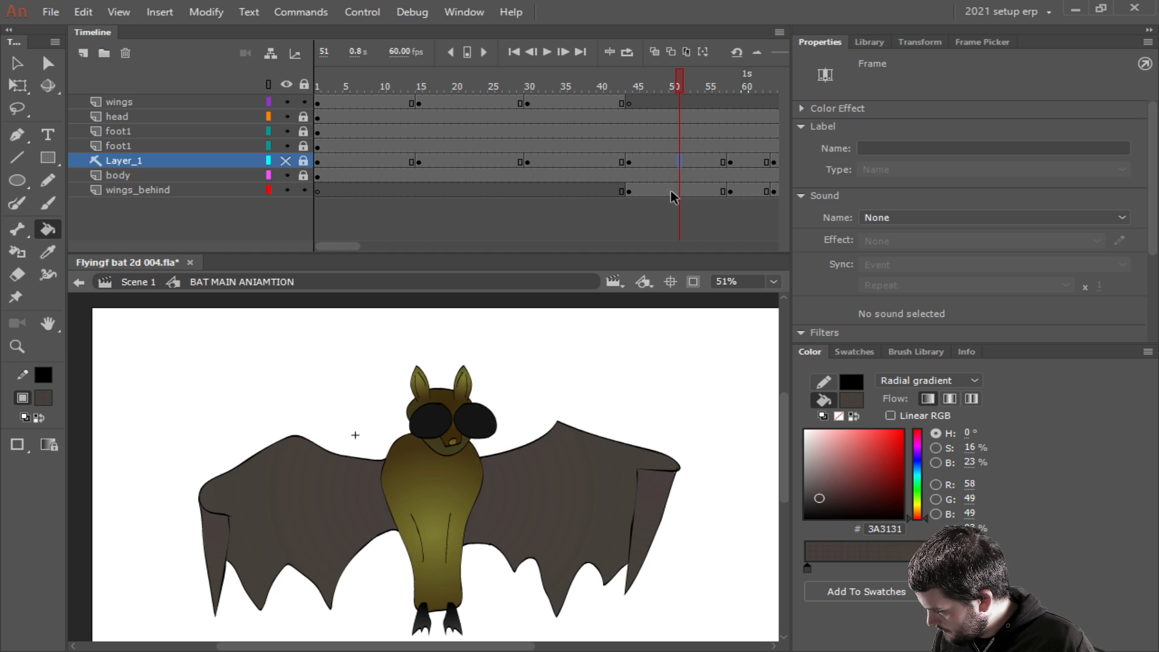
pyautogui.moveTo(664, 191); pyautogui.dragTo(665, 104)
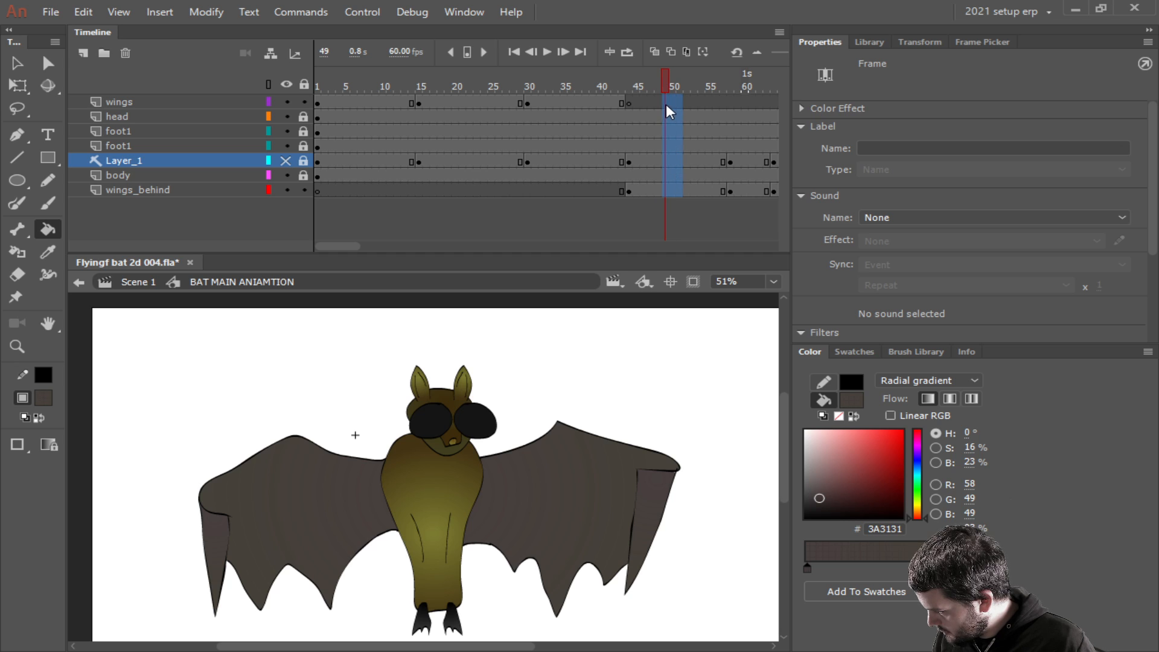
pyautogui.rightClick(666, 104)
pyautogui.click(713, 223)
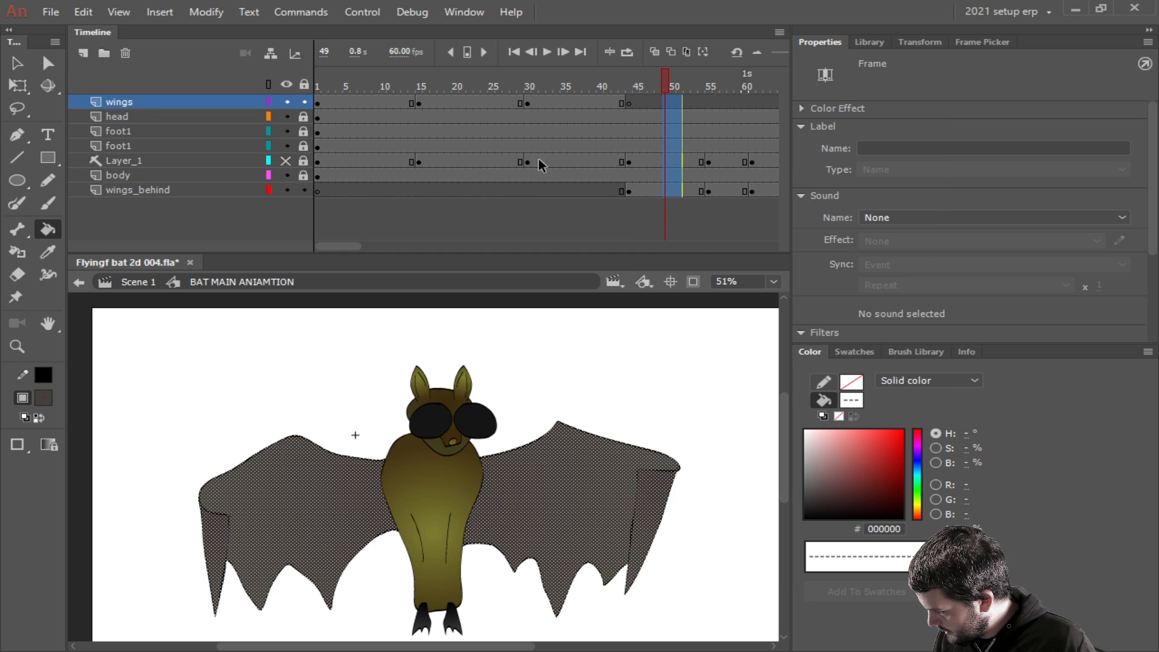
# Remove frames 36 and 37 from the layers wings through body.
pyautogui.moveTo(574, 177); pyautogui.dragTo(569, 101)
pyautogui.click(585, 176)
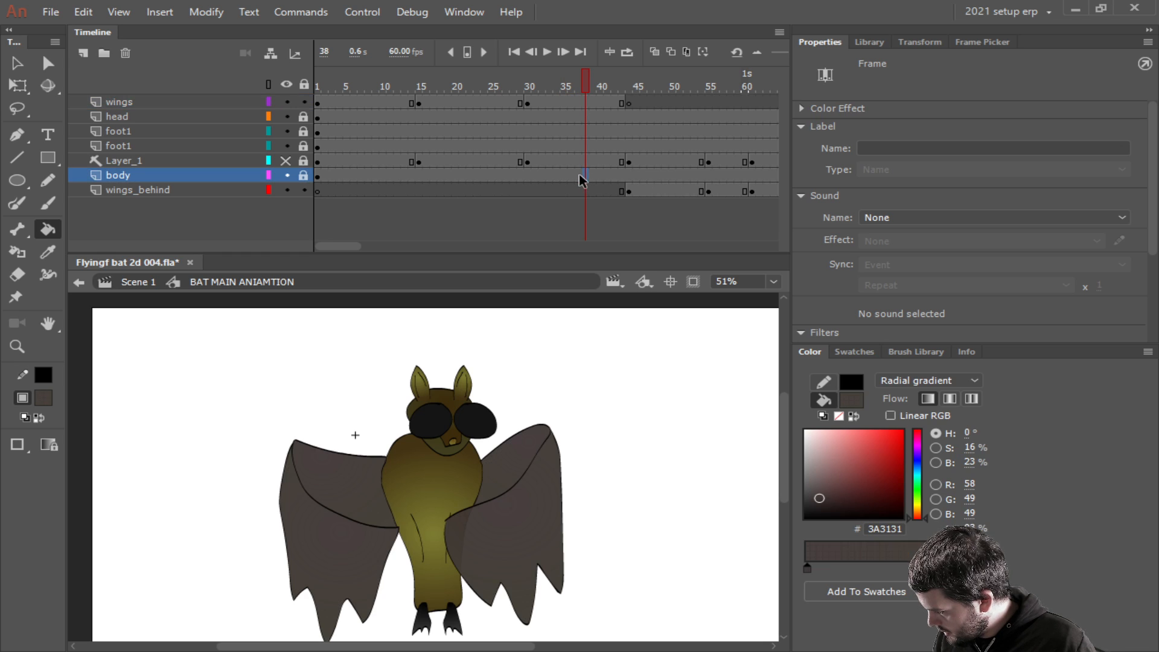
pyautogui.moveTo(578, 175); pyautogui.dragTo(568, 104)
pyautogui.rightClick(578, 106)
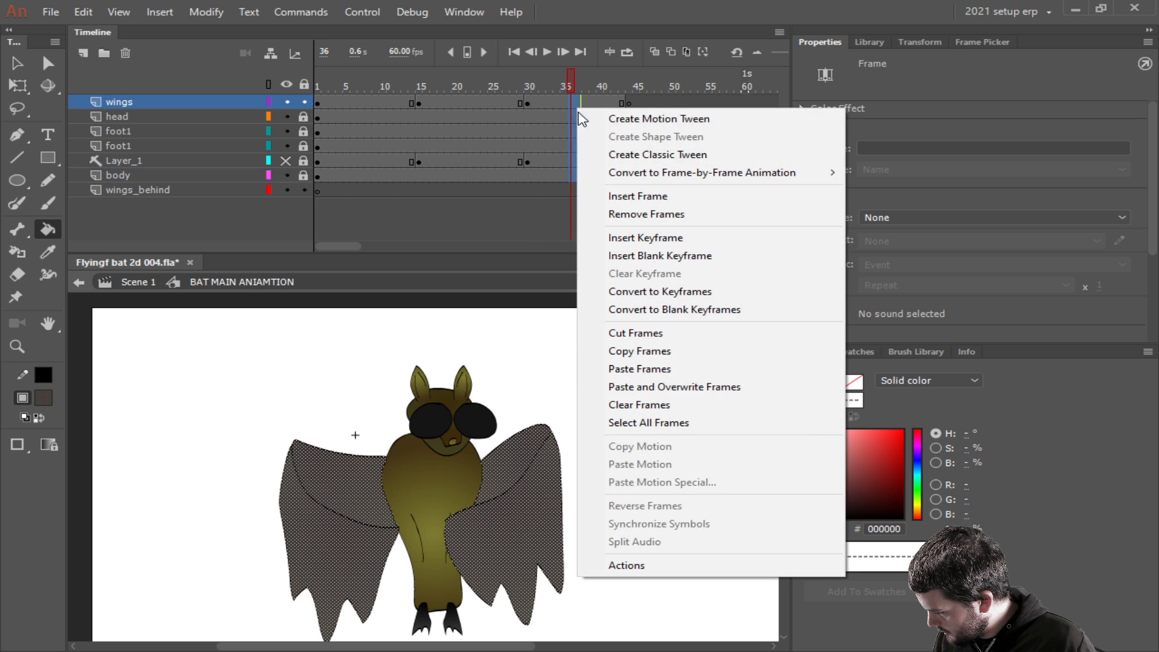
pyautogui.click(643, 214)
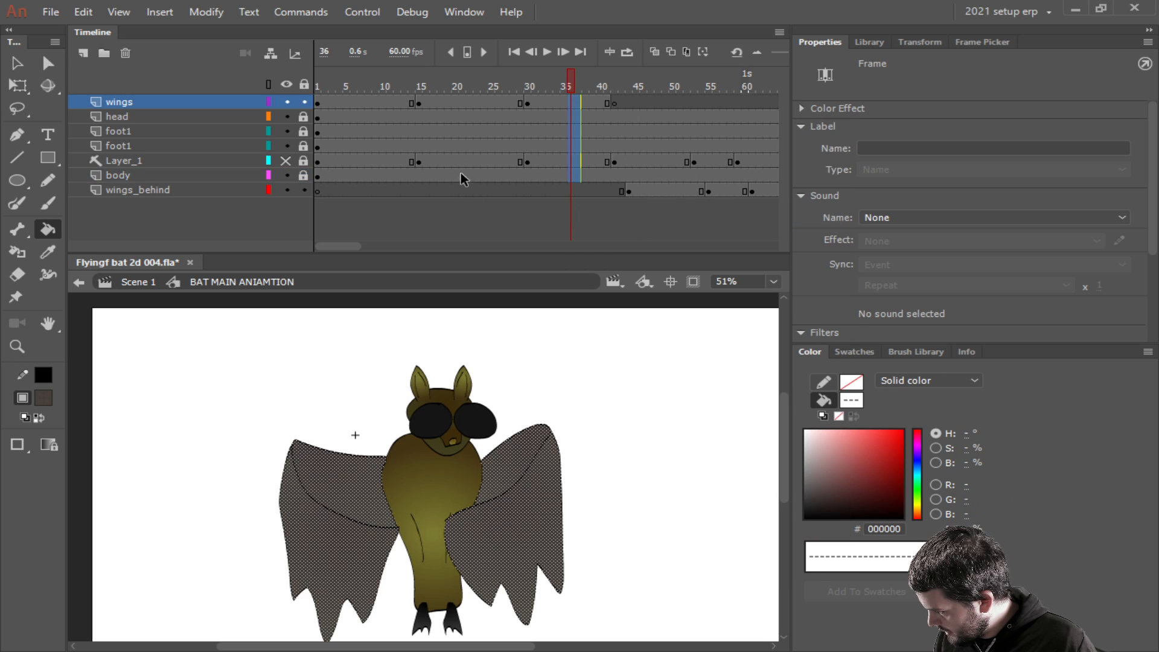
# Remove frames 22 and 23 from the layers wings through body.
pyautogui.click(476, 176)
pyautogui.moveTo(477, 181); pyautogui.dragTo(468, 102)
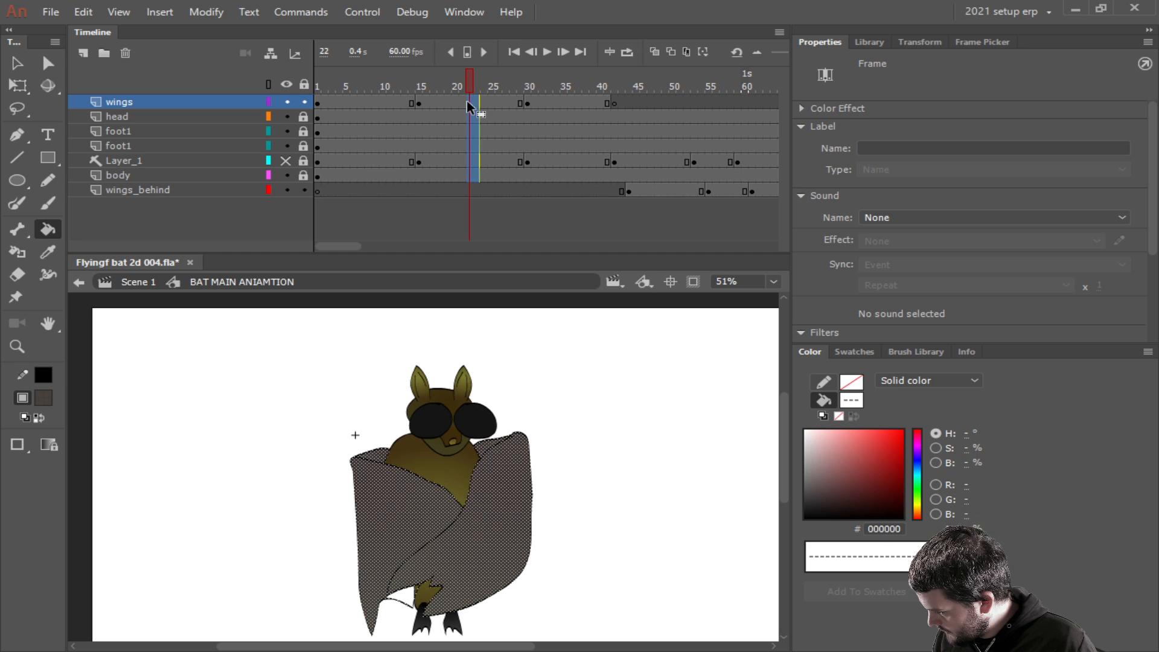
pyautogui.rightClick(469, 103)
pyautogui.click(518, 209)
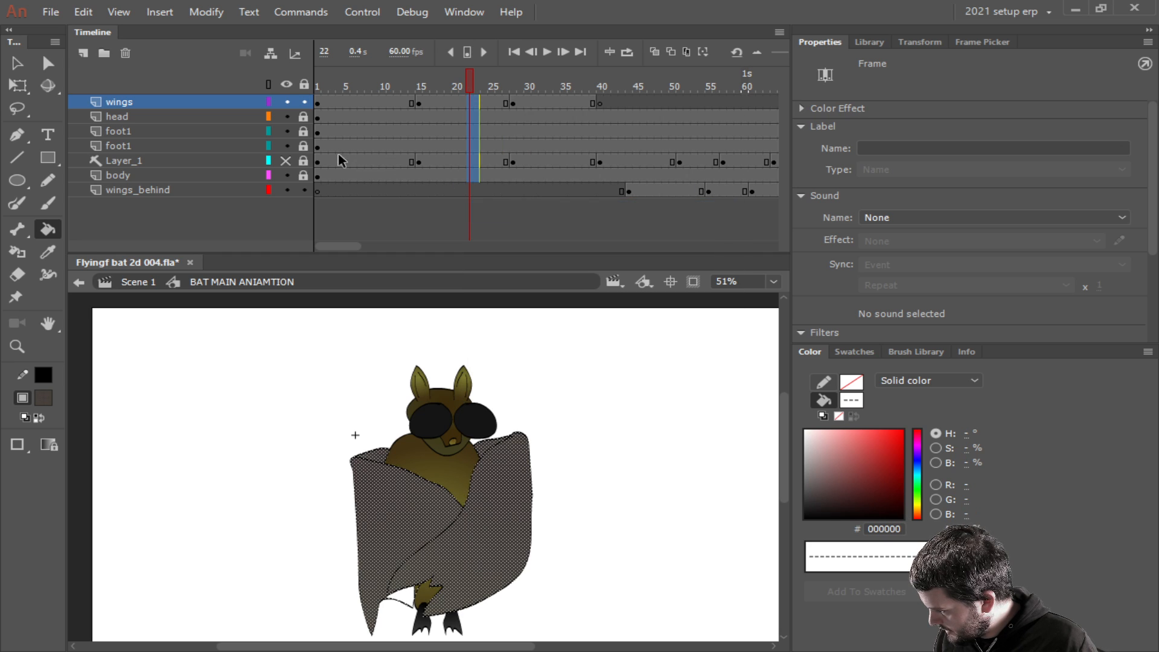
# Remove frame 8 from the layers wings through body and play the animation from the start.
pyautogui.click(370, 175)
pyautogui.click(367, 99)
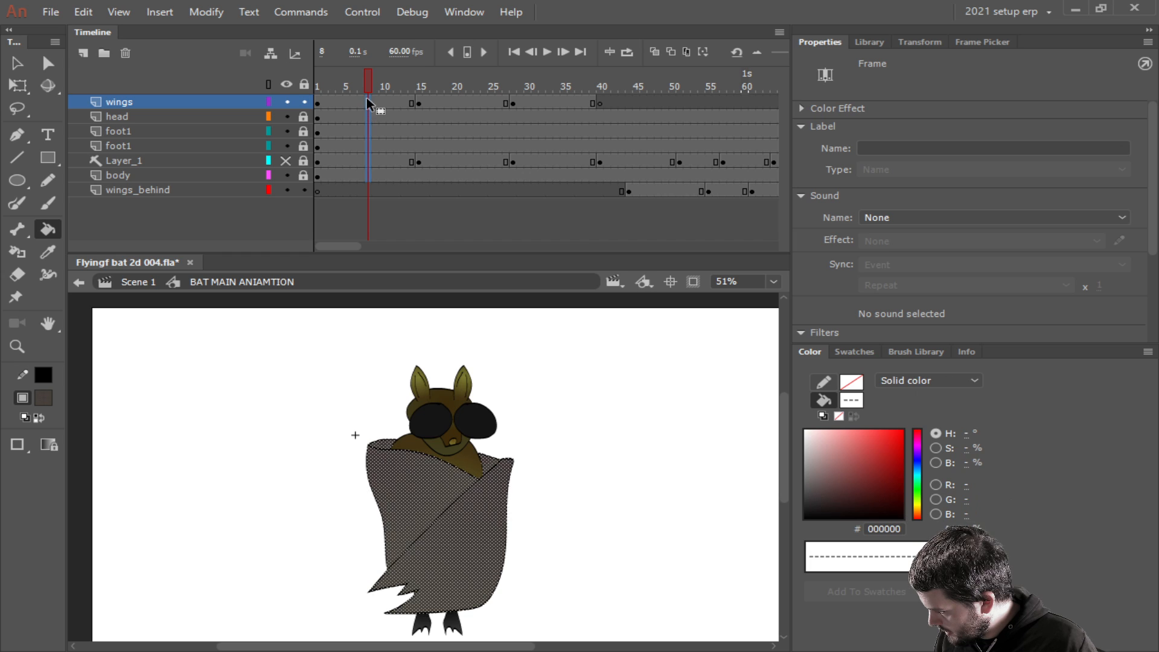
pyautogui.rightClick(367, 98)
pyautogui.click(390, 205)
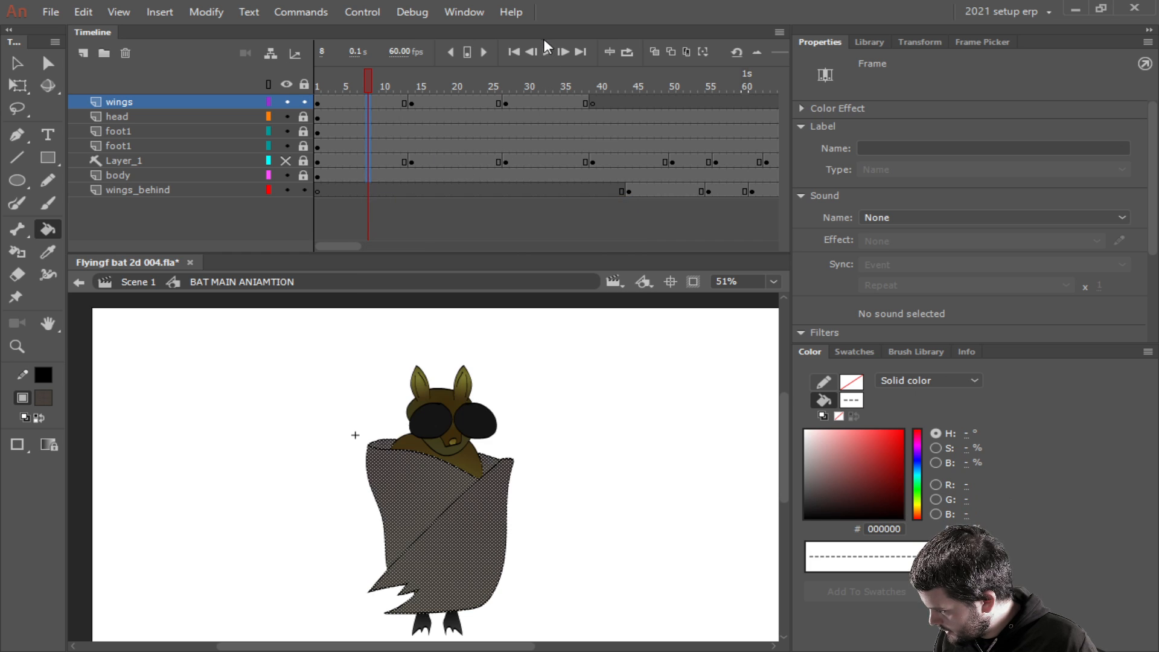
pyautogui.click(512, 53)
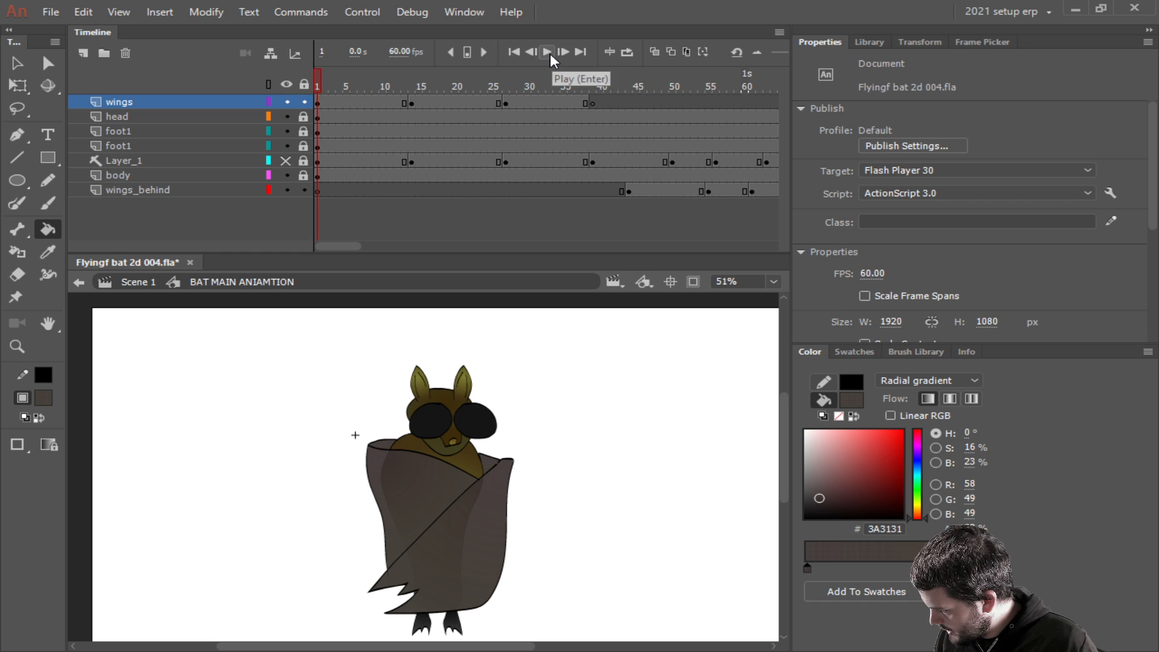
pyautogui.click(548, 53)
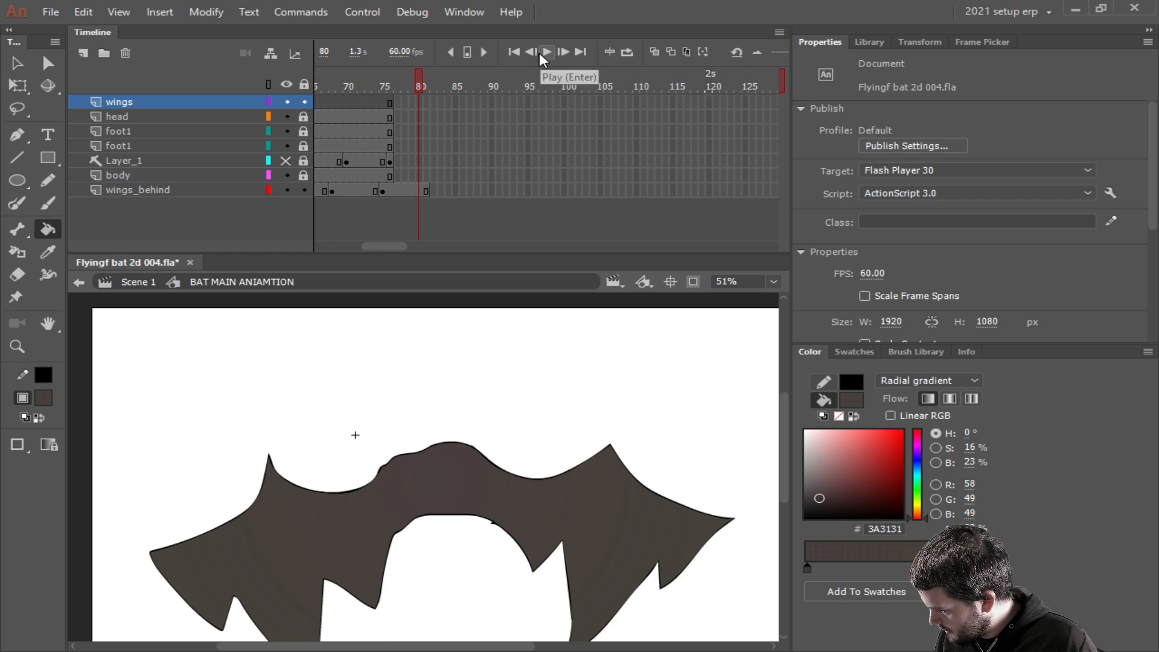
pyautogui.moveTo(392, 246); pyautogui.dragTo(331, 245)
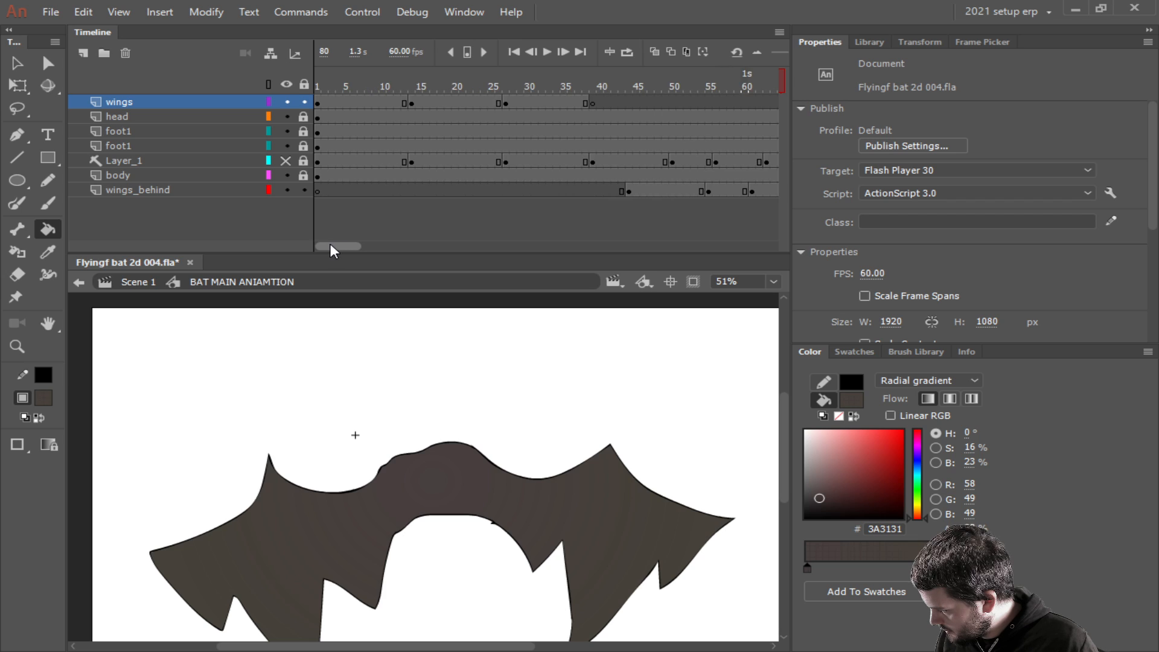
# Remove frames 39 to 43 from the wings_behind layer and play the animation from the start.
pyautogui.moveTo(548, 86); pyautogui.dragTo(595, 85)
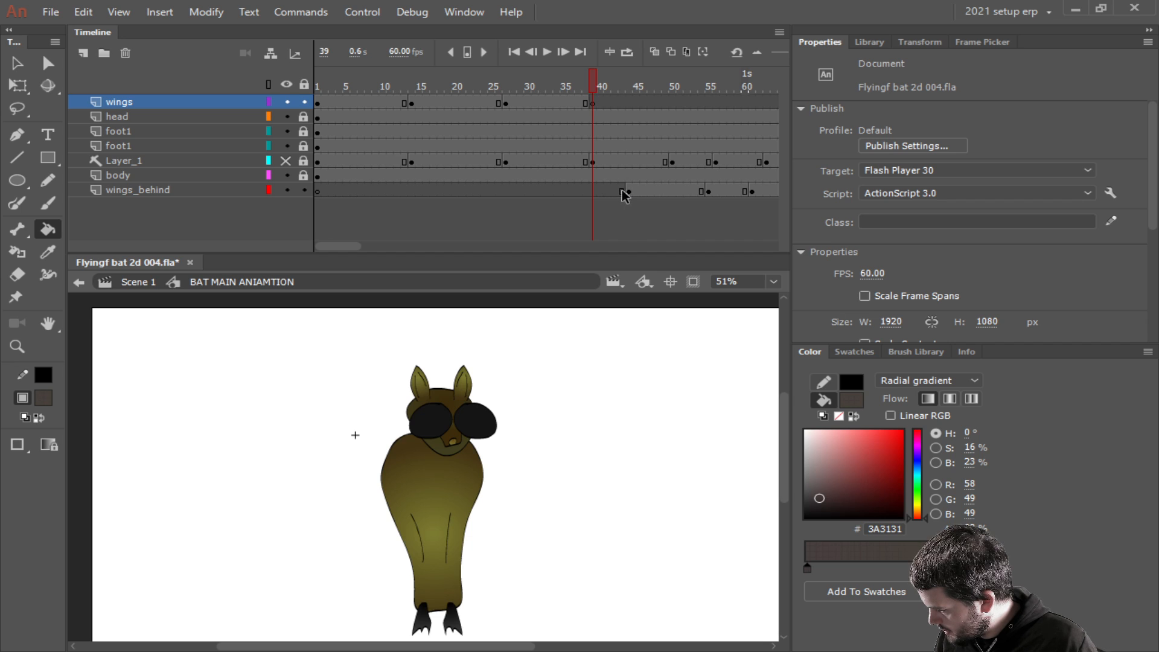
pyautogui.moveTo(622, 192); pyautogui.dragTo(595, 192)
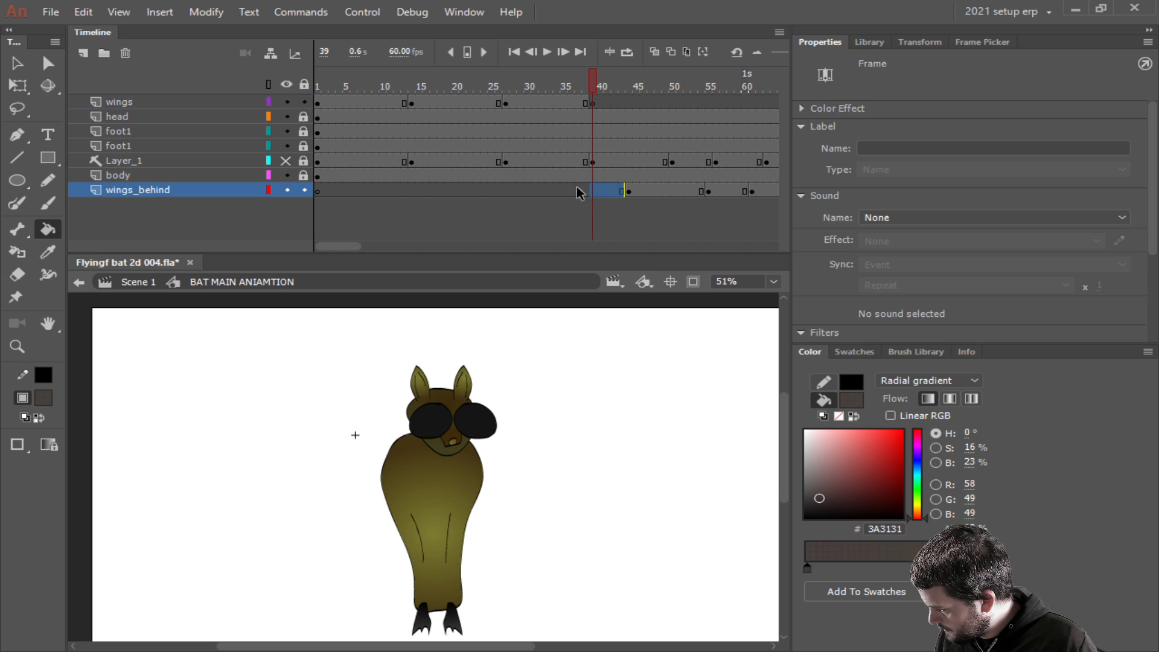
pyautogui.click(288, 161)
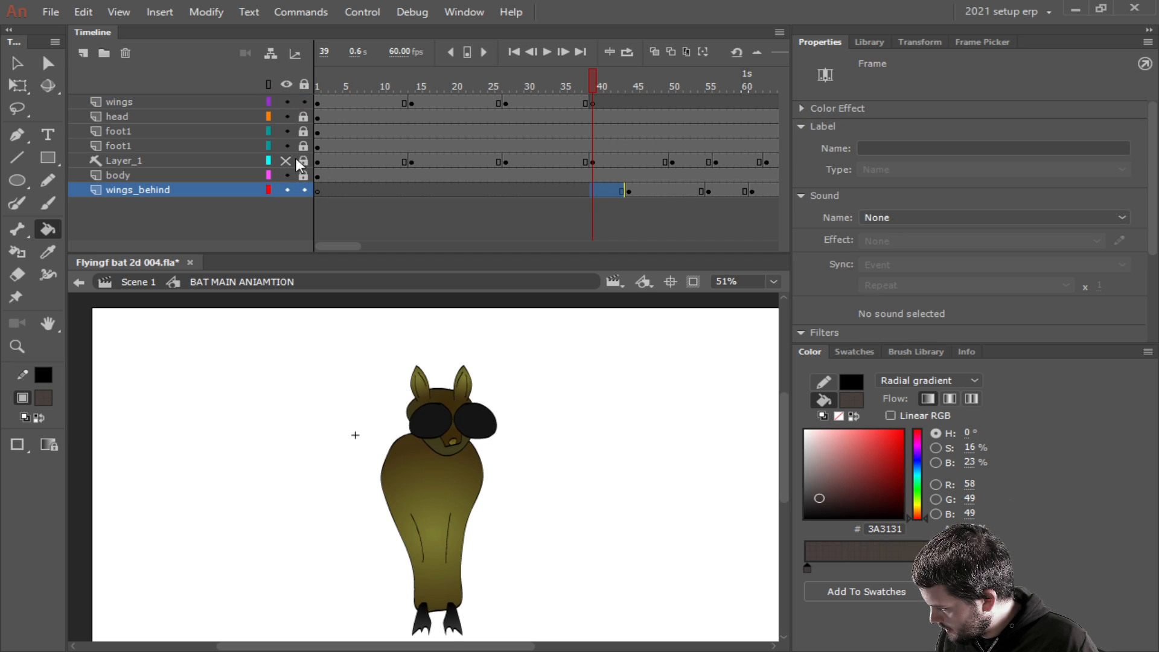
pyautogui.rightClick(600, 192)
pyautogui.click(664, 289)
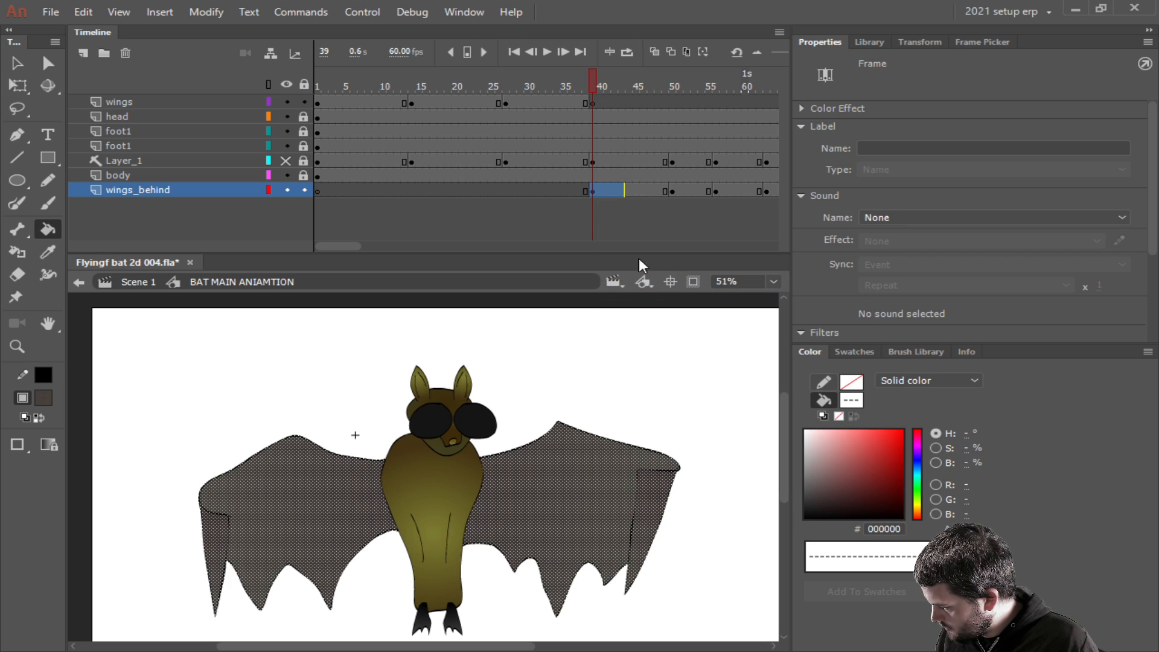
pyautogui.moveTo(625, 92); pyautogui.dragTo(282, 60)
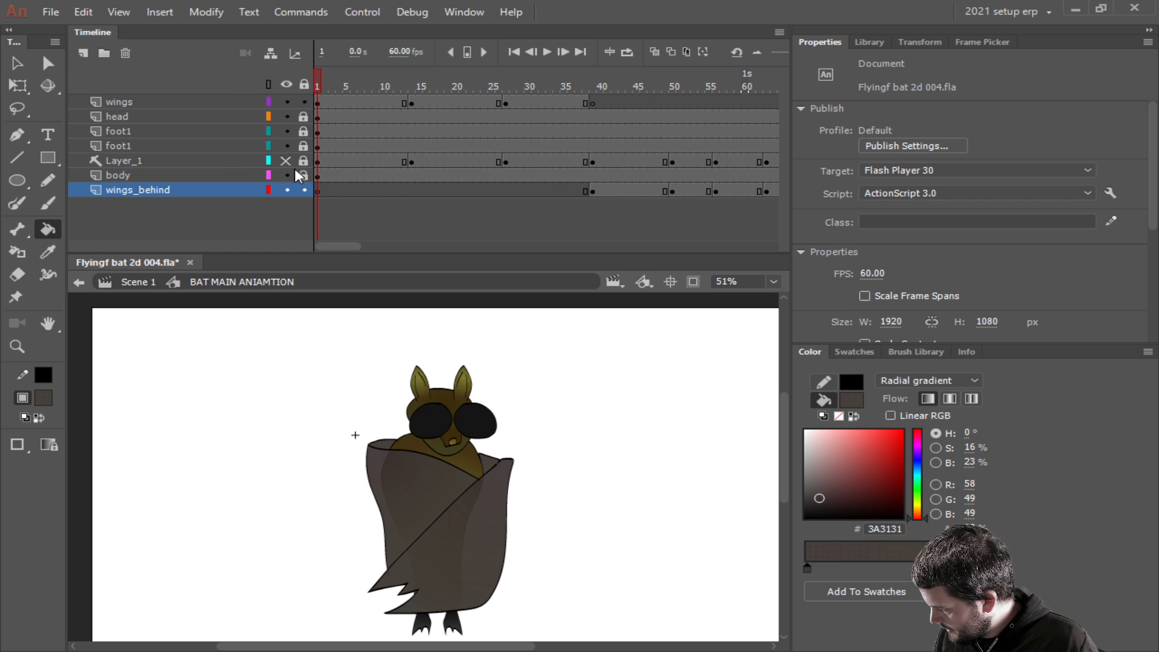
pyautogui.click(548, 52)
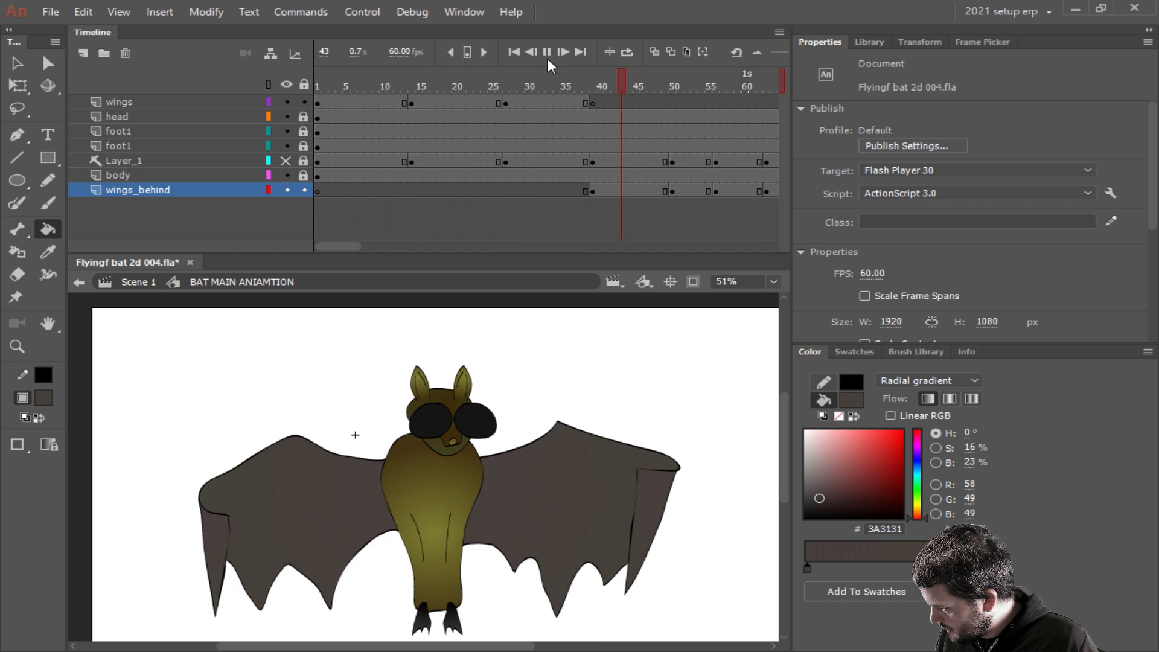
pyautogui.click(544, 54)
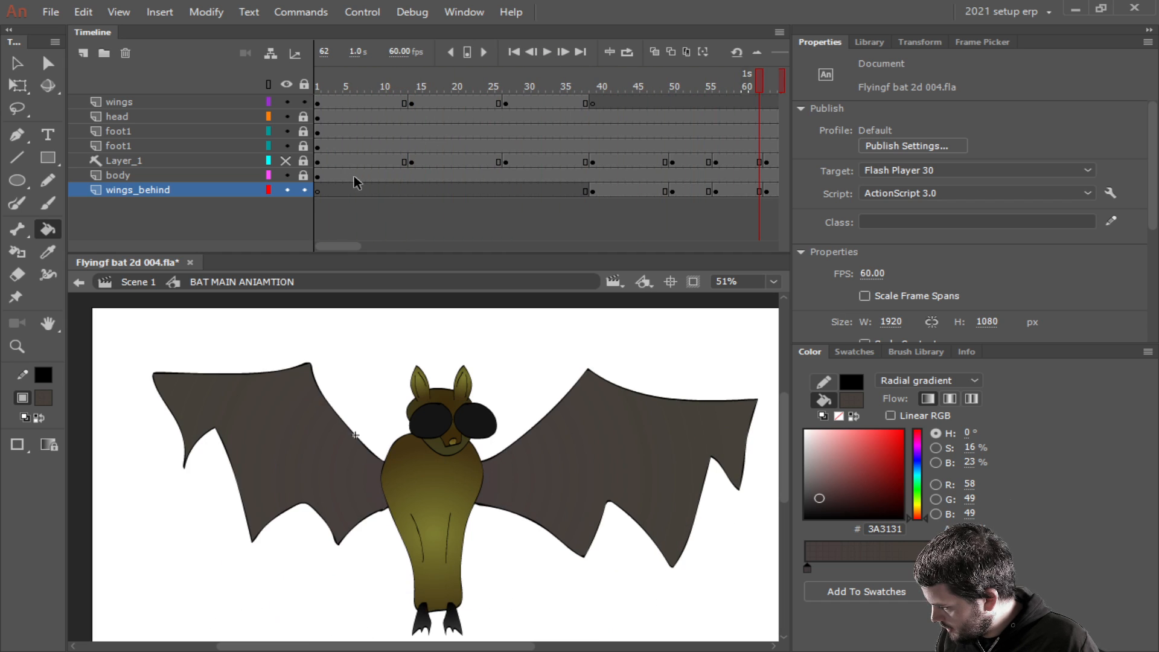
# Remove frames 6 and 7, and after that frames 16 and 17, from the layers wings through body.
pyautogui.moveTo(354, 176); pyautogui.dragTo(364, 99)
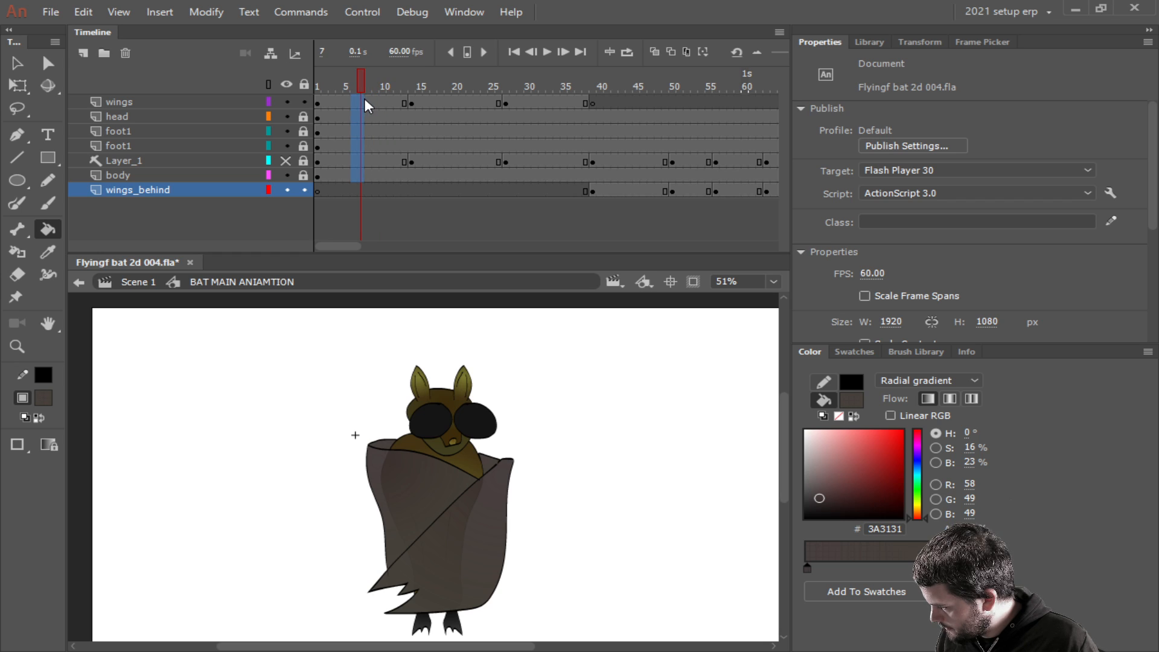
pyautogui.rightClick(360, 113)
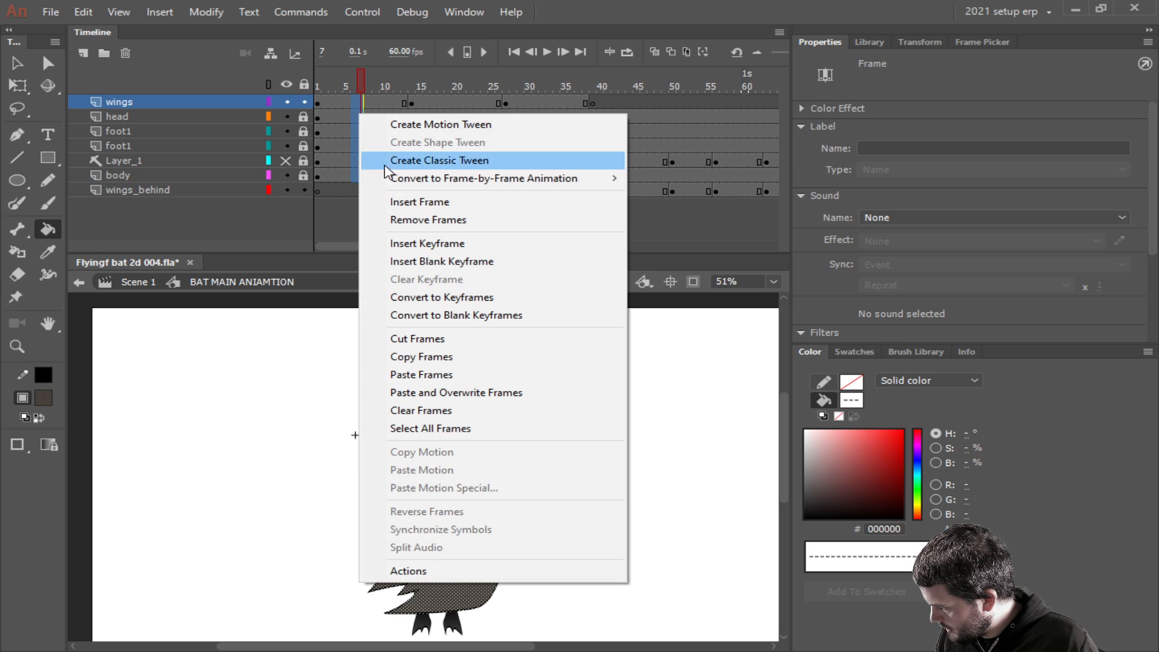
pyautogui.click(414, 221)
pyautogui.moveTo(429, 179); pyautogui.dragTo(430, 104)
pyautogui.rightClick(430, 104)
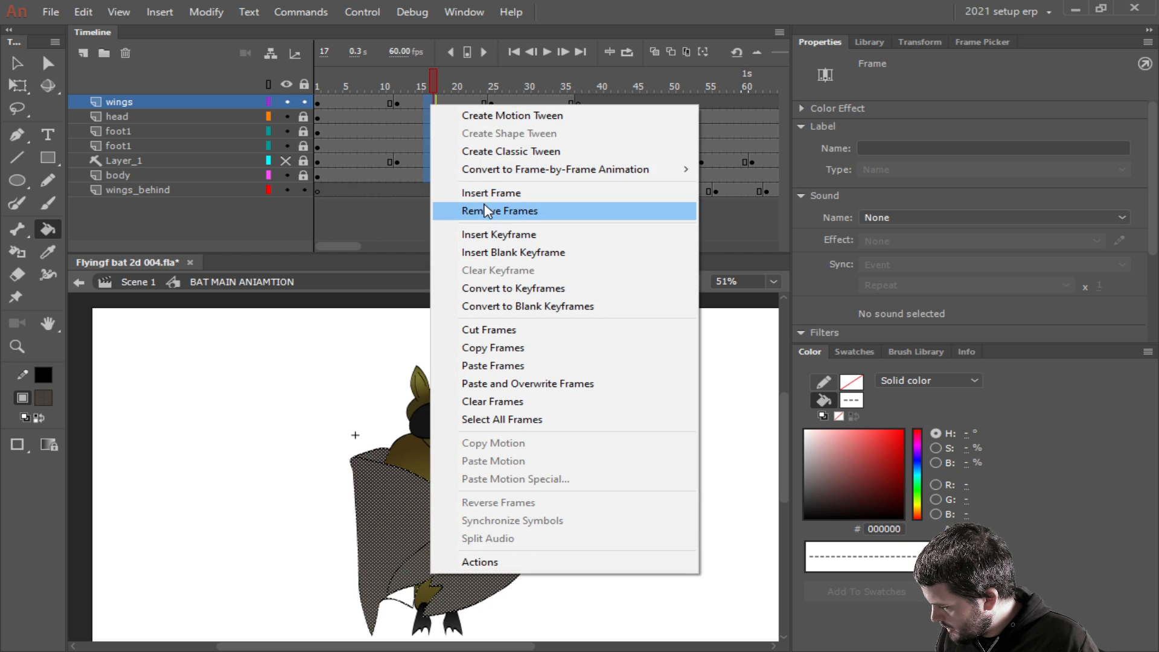
pyautogui.click(483, 211)
pyautogui.moveTo(506, 181)
pyautogui.mouseDown()
pyautogui.moveTo(515, 97)
pyautogui.moveTo(512, 188)
pyautogui.mouseUp()
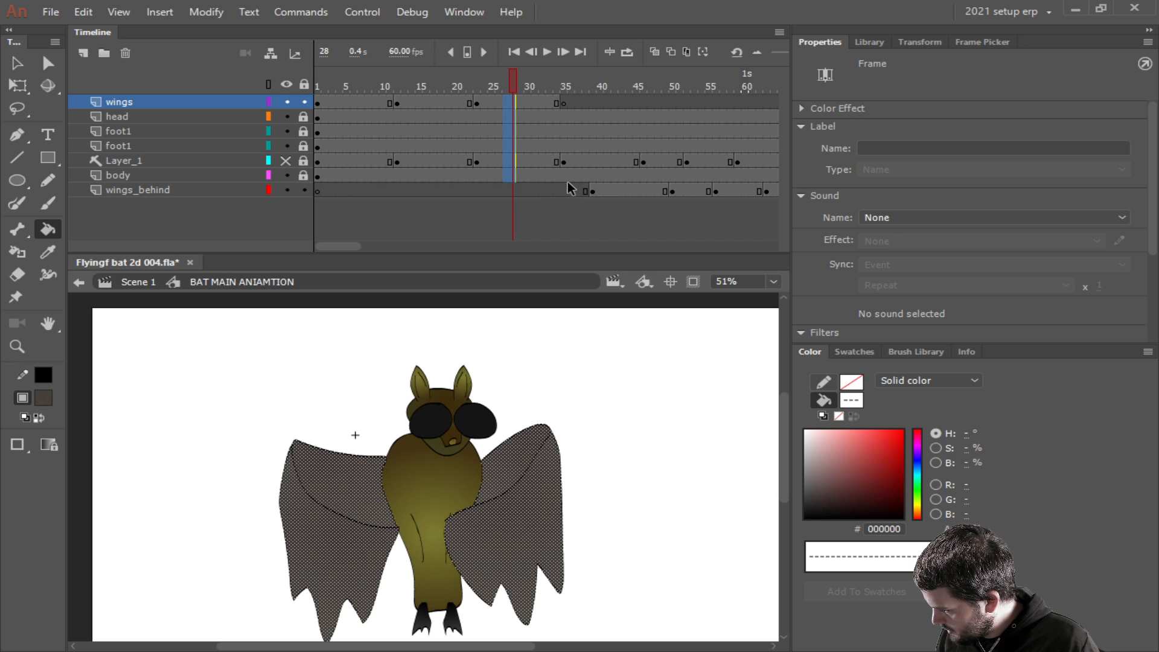
# Remove frames 35 to 38 from the wings_behind layer so its first open pose starts at frame 35.
pyautogui.moveTo(581, 190); pyautogui.dragTo(567, 188)
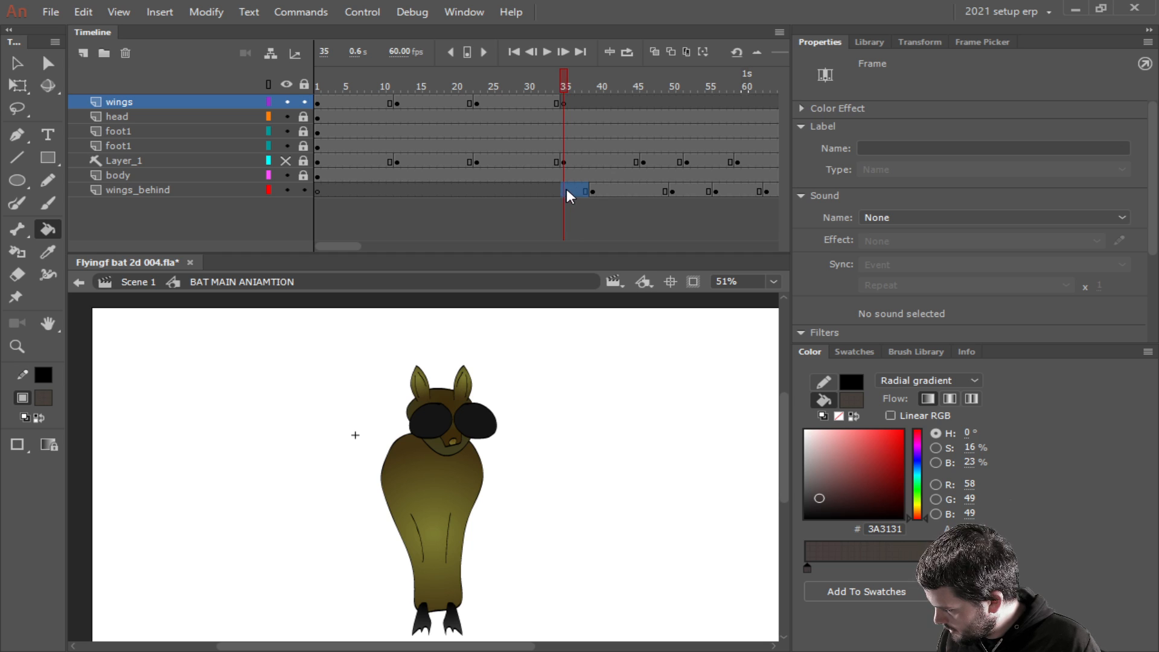
pyautogui.rightClick(567, 190)
pyautogui.click(609, 289)
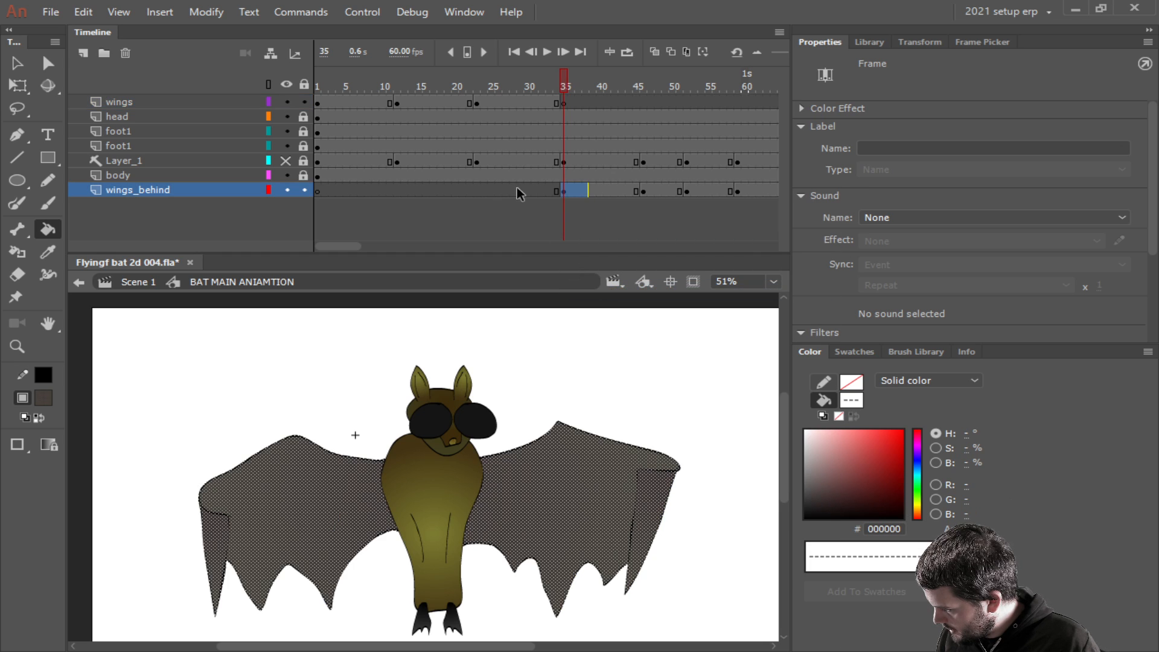
# Remove frames 30 and 31 from all layers and play the animation from the start.
pyautogui.moveTo(531, 190); pyautogui.dragTo(521, 96)
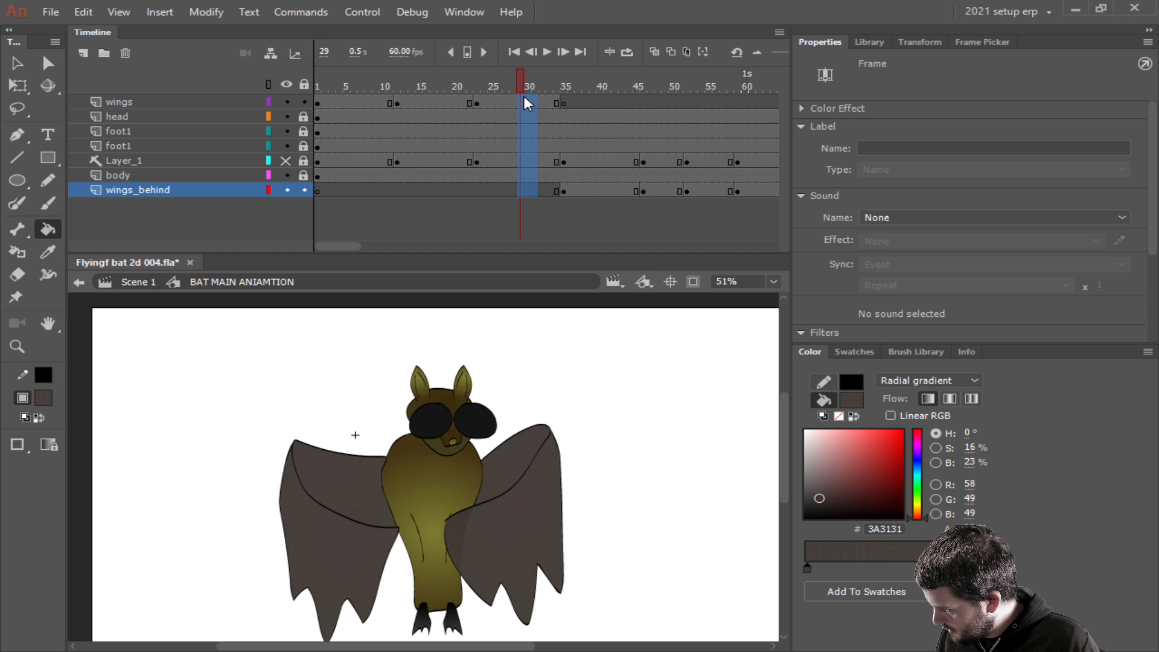
pyautogui.click(528, 103)
pyautogui.rightClick(528, 107)
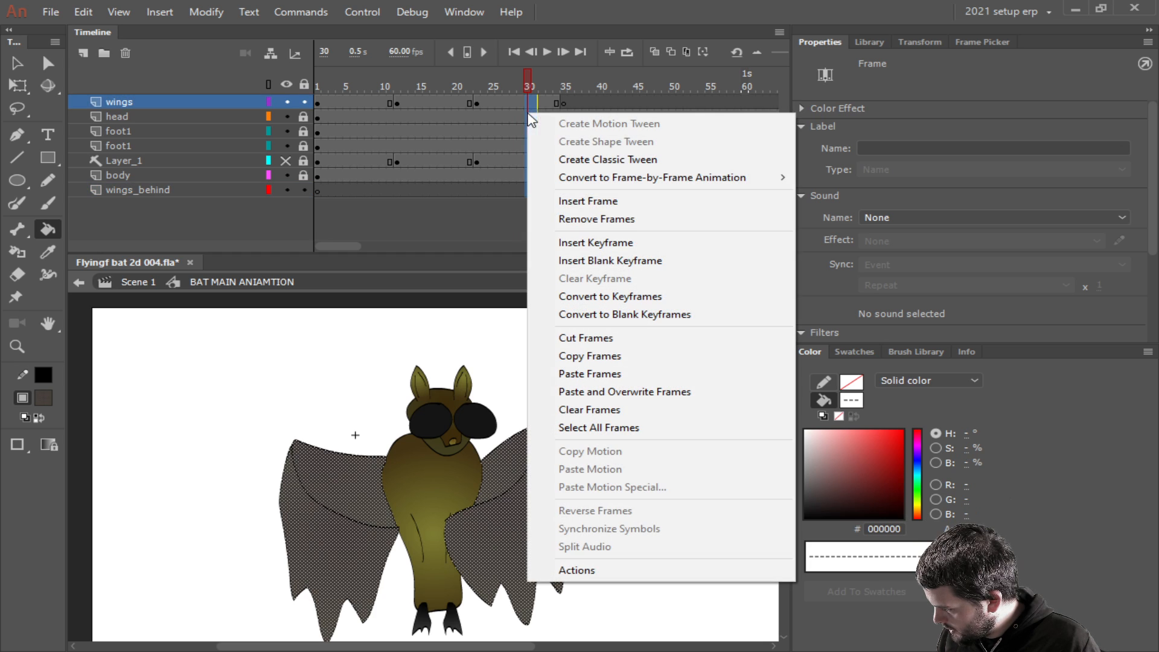
pyautogui.click(590, 221)
pyautogui.moveTo(505, 81); pyautogui.dragTo(317, 84)
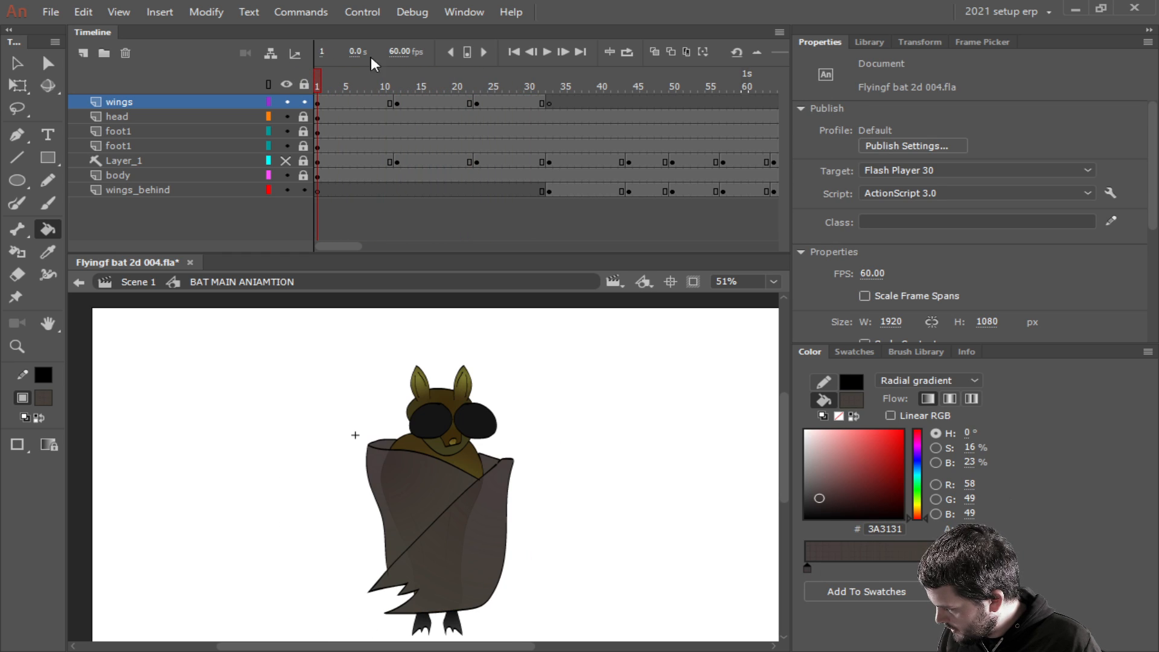
pyautogui.click(549, 52)
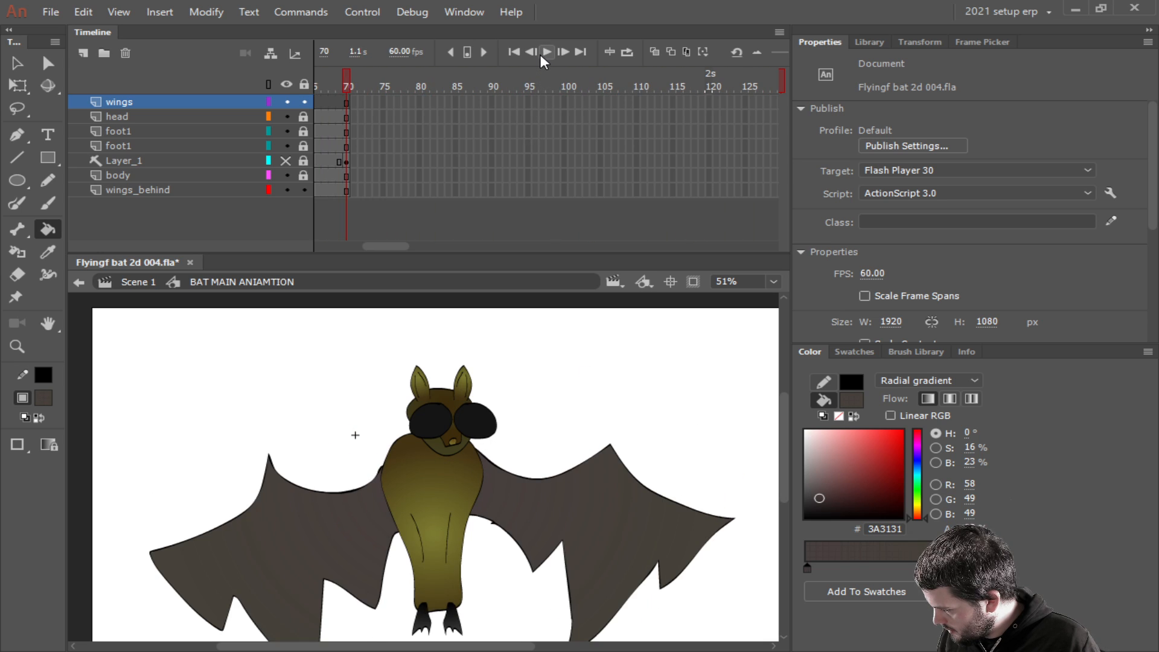
pyautogui.click(541, 53)
pyautogui.click(541, 54)
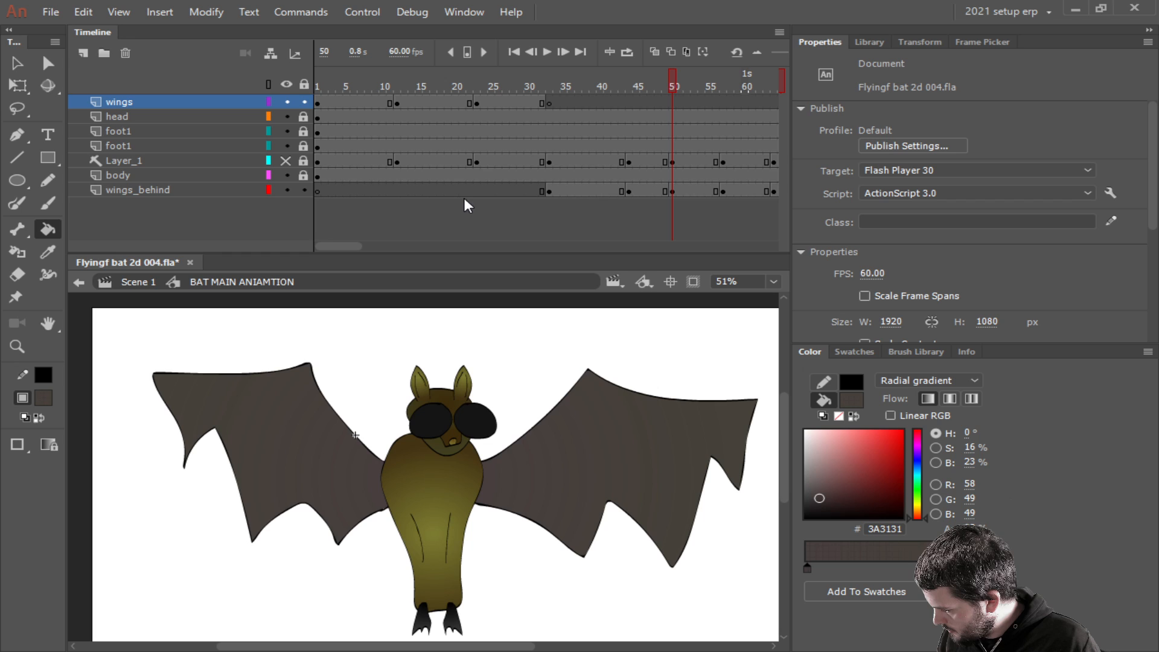
# Insert frames at frame 3 on all layers until the second wing pose starts at frame 64.
pyautogui.moveTo(331, 190); pyautogui.dragTo(340, 175)
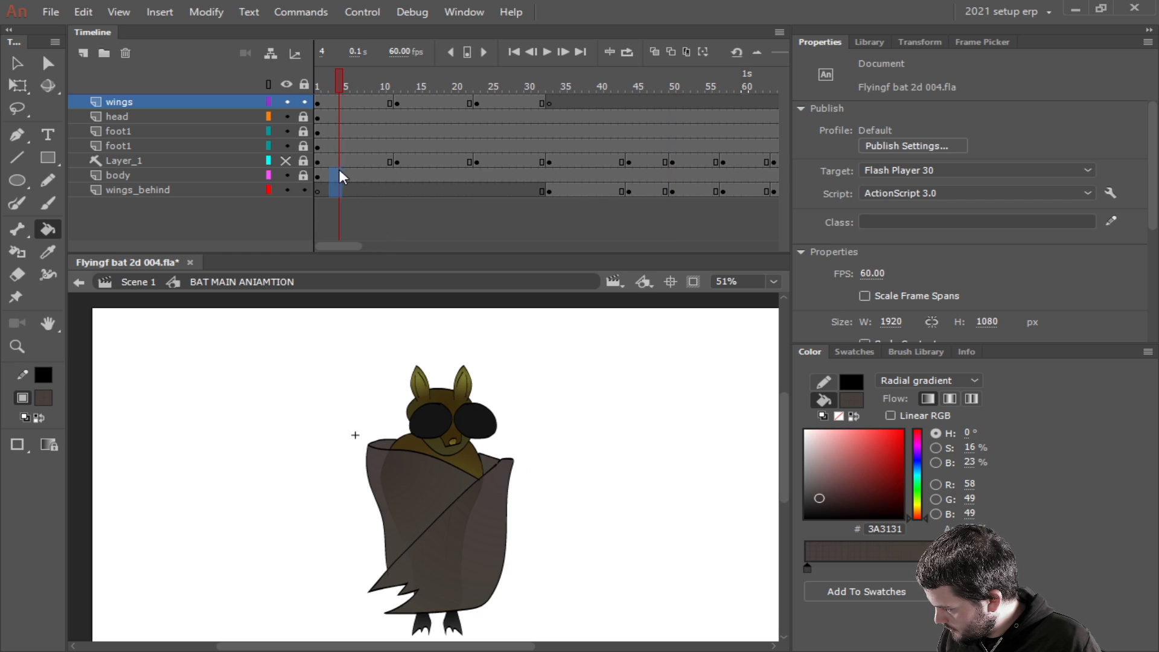
pyautogui.click(335, 99)
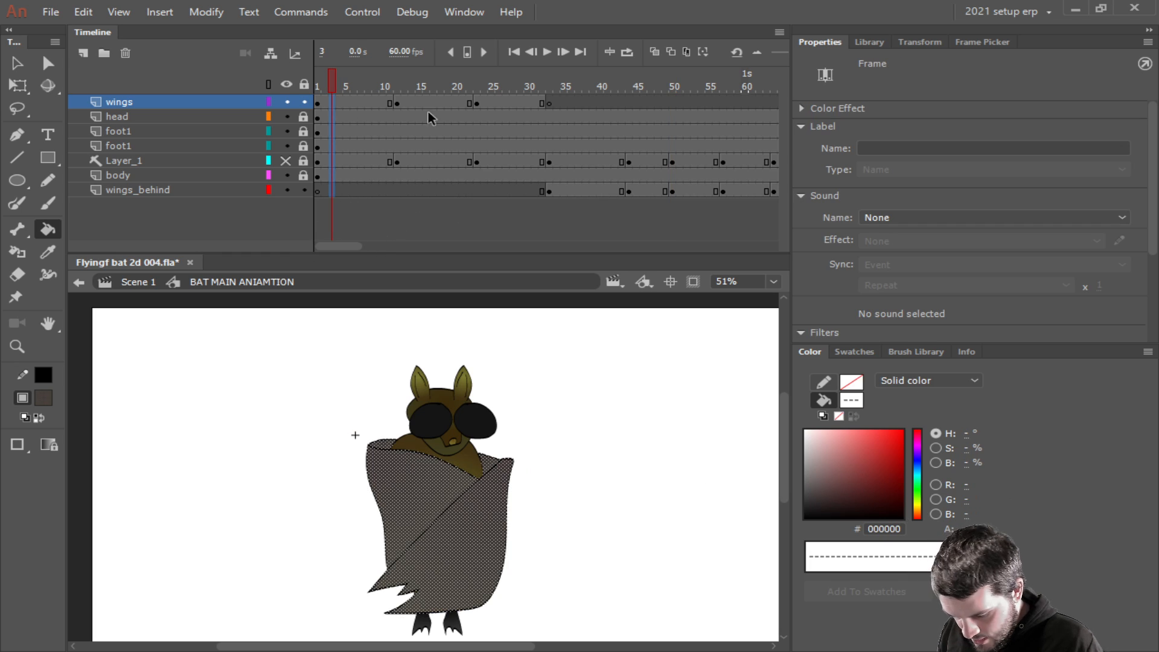
pyautogui.press('F5')
pyautogui.press('F5')
pyautogui.press('F5')
pyautogui.press('F5')
pyautogui.press('F5')
pyautogui.press('F5')
pyautogui.press('F5')
pyautogui.press('F5')
pyautogui.press('F5')
pyautogui.press('F5')
pyautogui.press('F5')
pyautogui.press('F5')
pyautogui.press('F5')
pyautogui.press('F5')
pyautogui.press('F5')
pyautogui.press('F5')
pyautogui.press('F5')
pyautogui.press('F5')
pyautogui.press('F5')
pyautogui.press('F5')
pyautogui.press('F5')
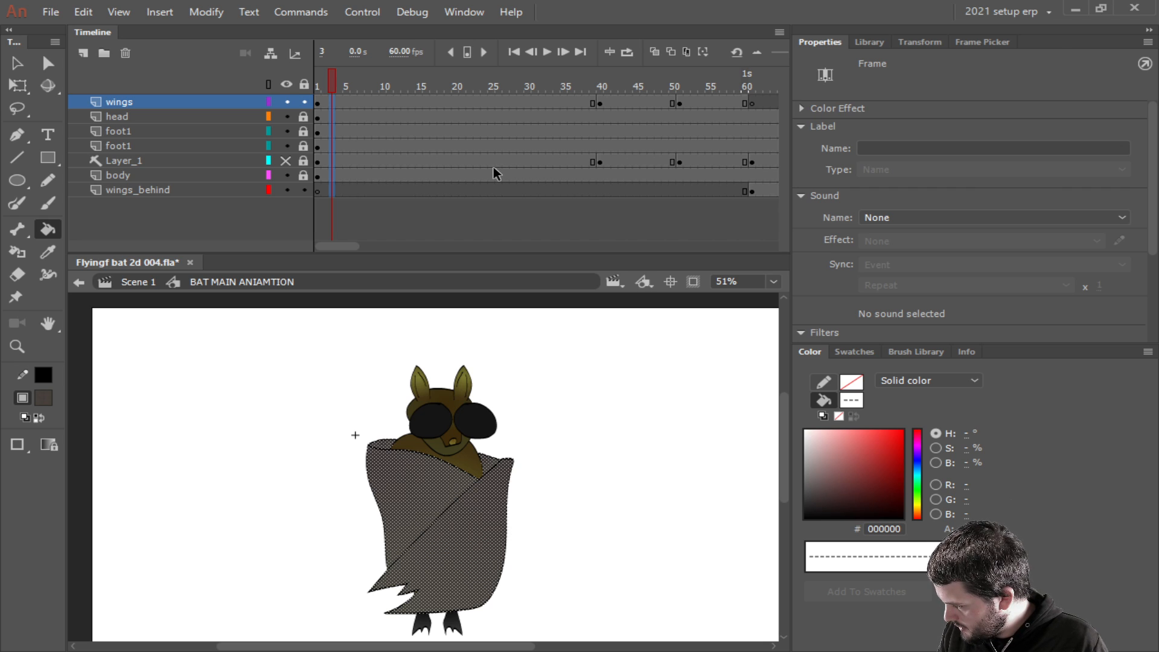
pyautogui.press('F5')
pyautogui.press('F5')
pyautogui.press('F5')
pyautogui.press('F5')
pyautogui.press('F5')
pyautogui.press('F5')
pyautogui.press('F5')
pyautogui.press('F5')
pyautogui.press('F5')
pyautogui.press('F5')
pyautogui.press('F5')
pyautogui.press('F5')
pyautogui.press('F5')
pyautogui.press('F5')
pyautogui.press('F5')
pyautogui.press('F5')
pyautogui.press('F5')
pyautogui.press('F5')
pyautogui.press('F5')
pyautogui.press('F5')
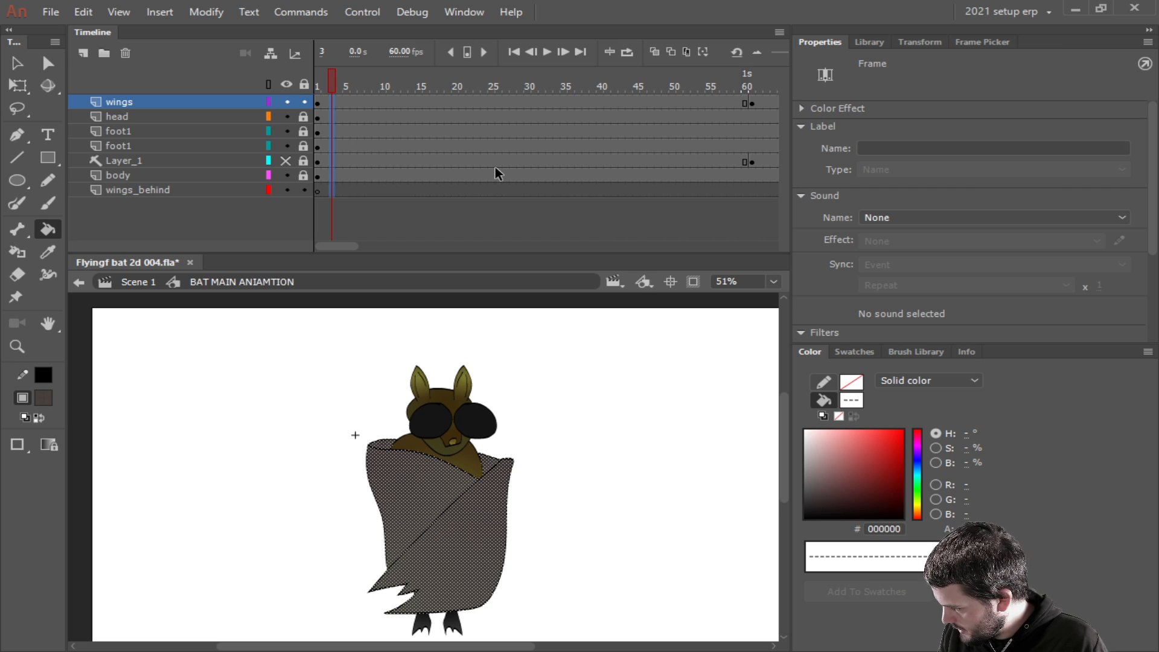
pyautogui.press('F5')
pyautogui.press('F5')
pyautogui.press('F5')
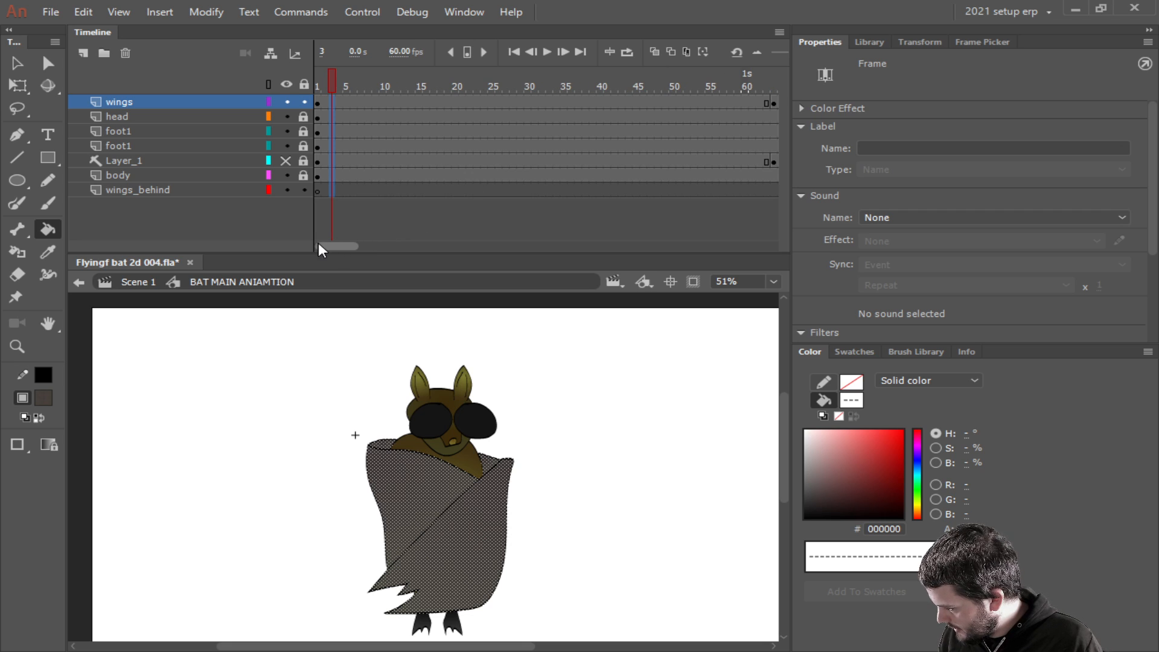
# Play the animation from the start and check the wing poses between about frames 63 and 94.
pyautogui.click(513, 53)
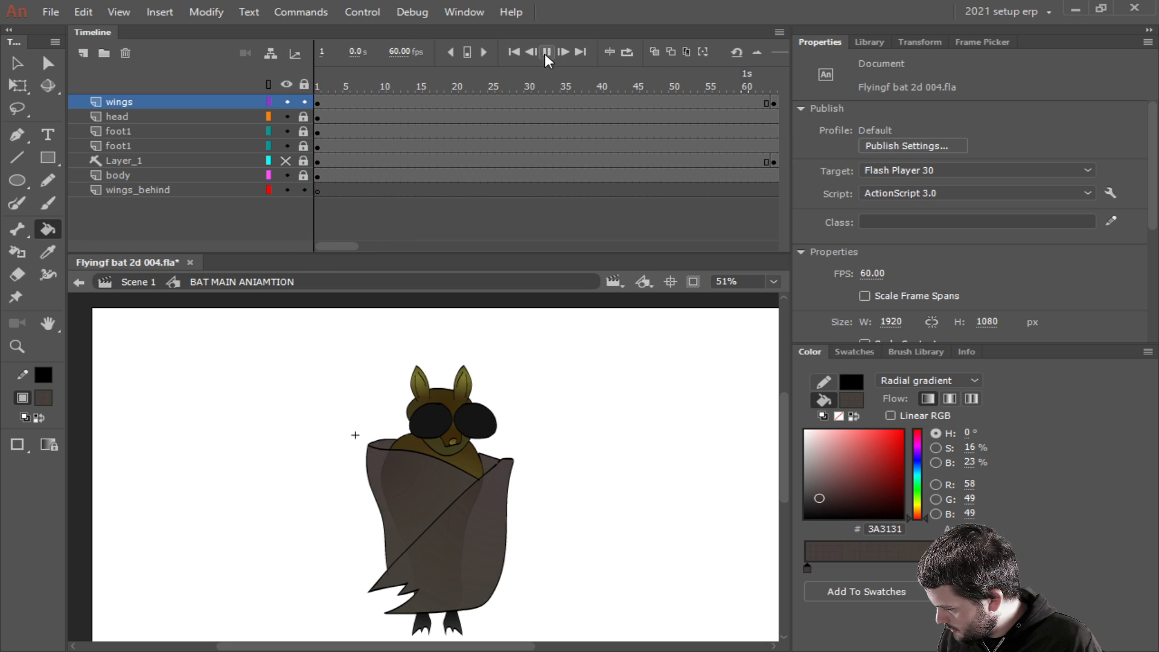
pyautogui.click(546, 52)
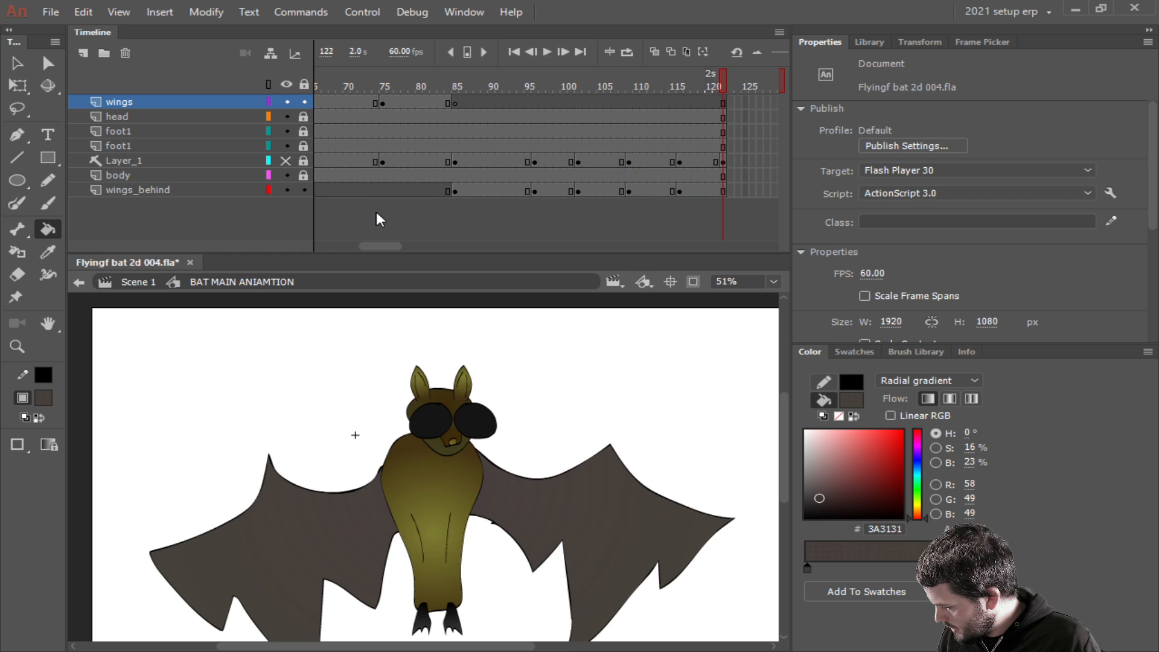
pyautogui.moveTo(378, 244); pyautogui.dragTo(360, 242)
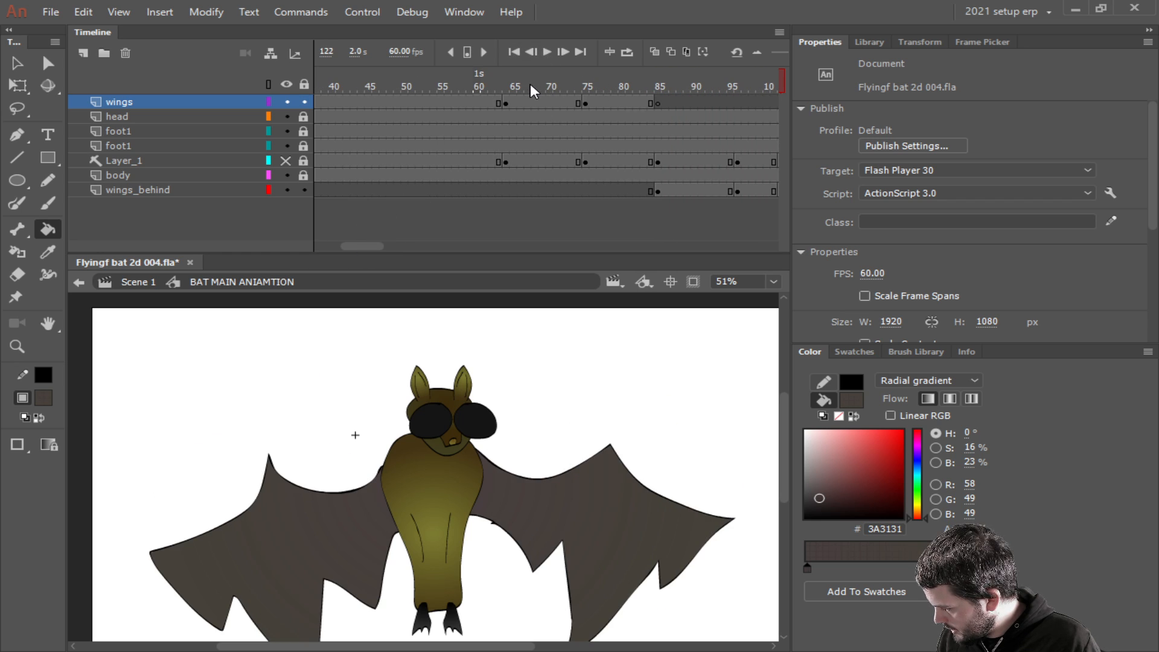
pyautogui.moveTo(506, 89); pyautogui.dragTo(723, 94)
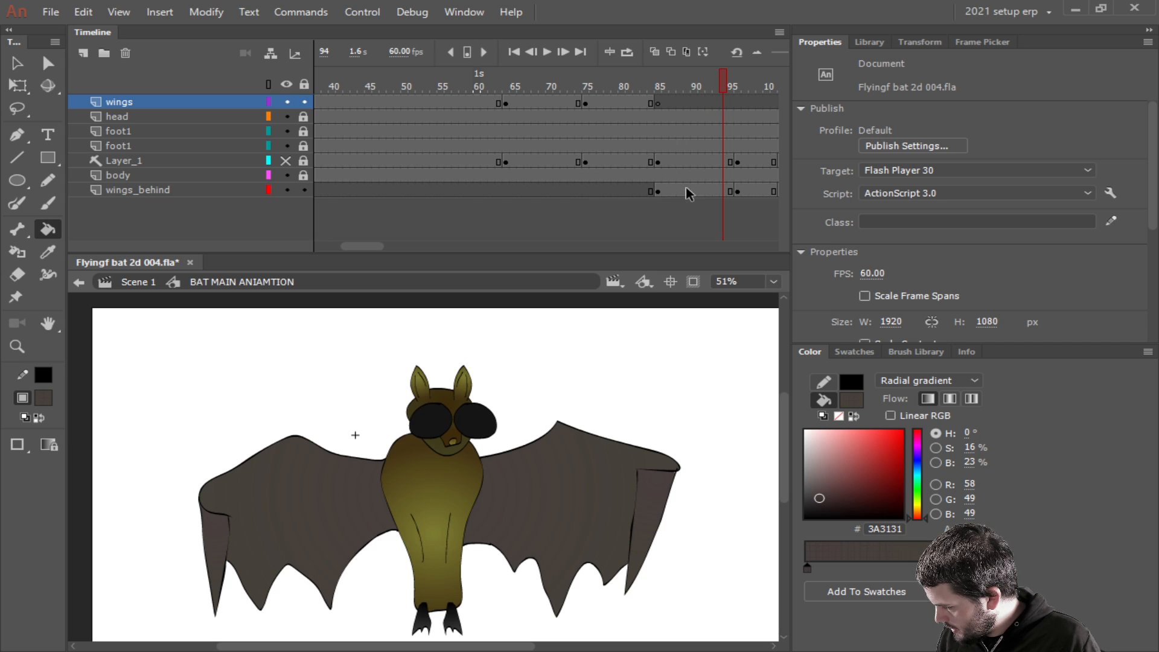
pyautogui.moveTo(688, 193); pyautogui.dragTo(687, 98)
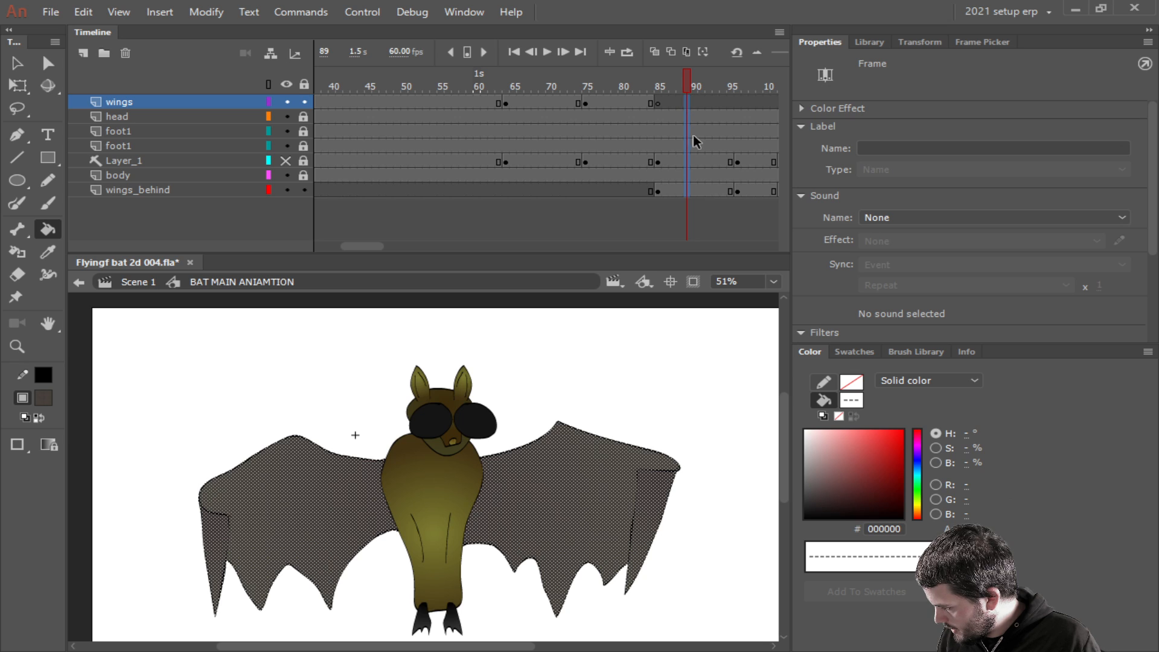
pyautogui.click(616, 161)
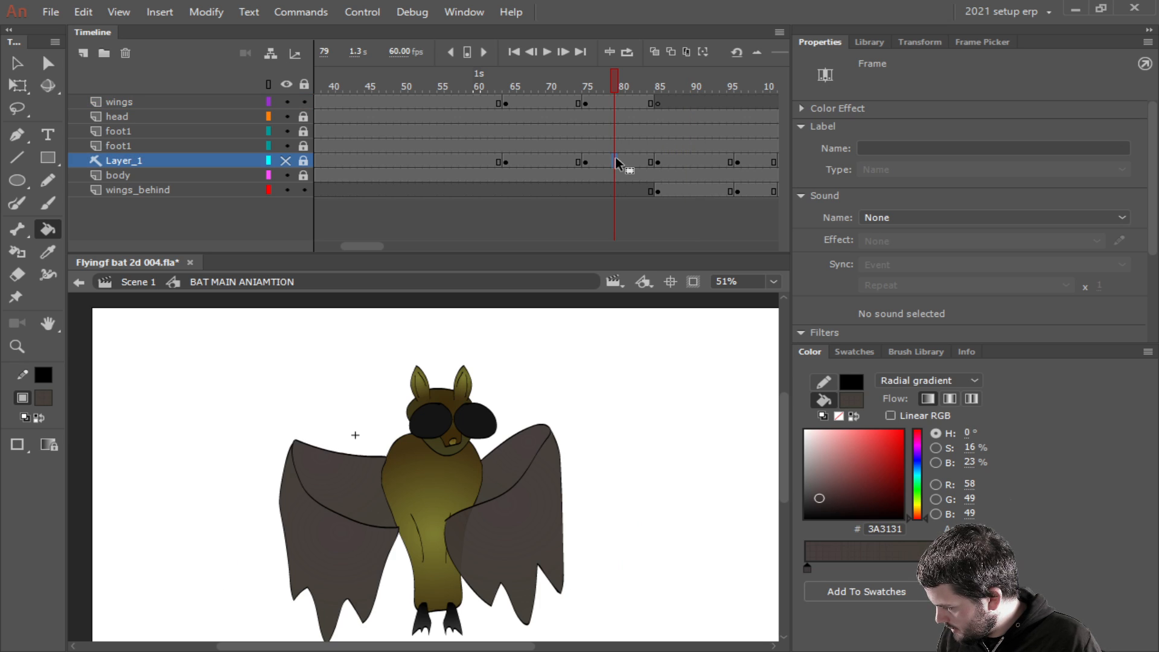
pyautogui.click(681, 162)
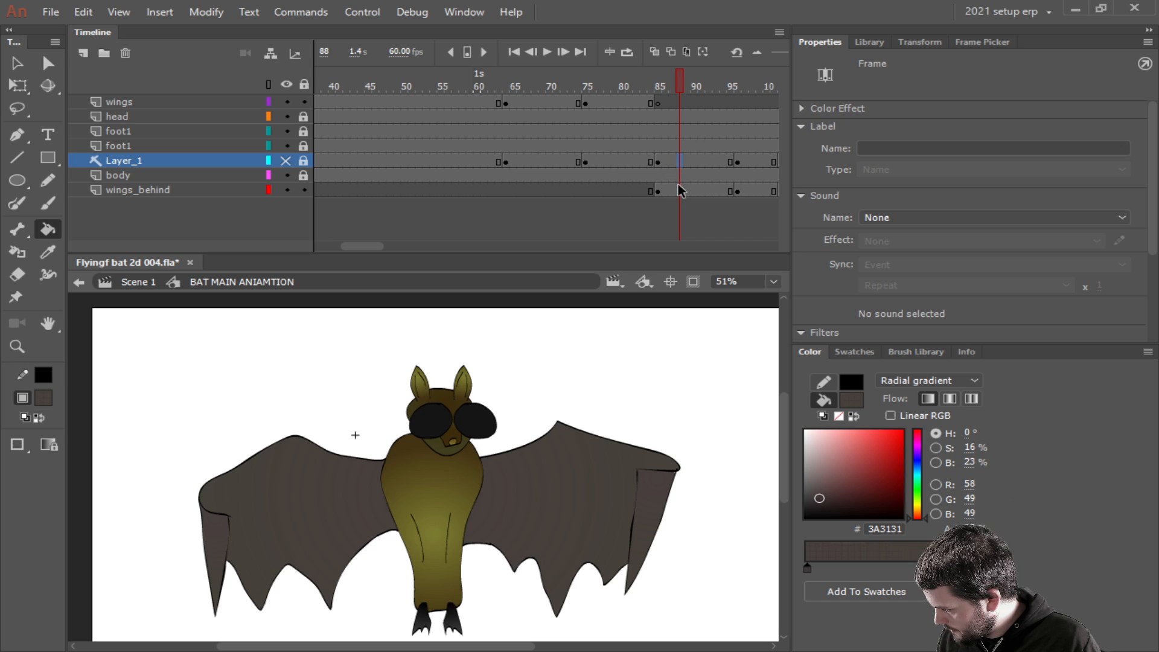
# Insert a keyframe at frame 89 on the wings layer.
pyautogui.click(689, 101)
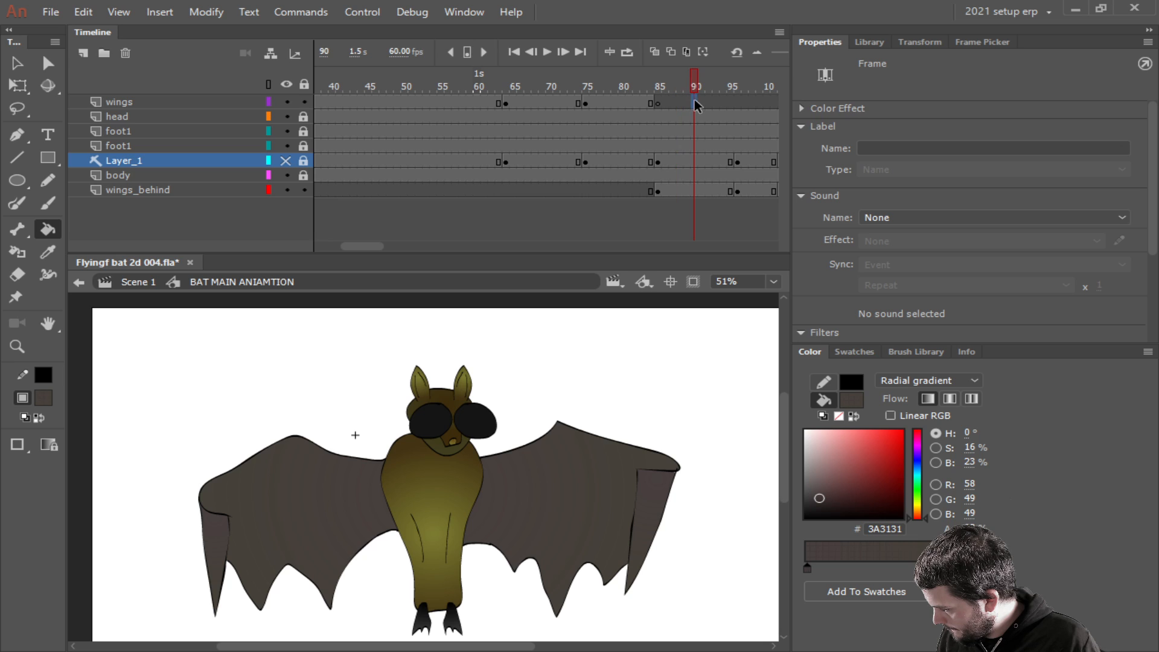
pyautogui.rightClick(689, 103)
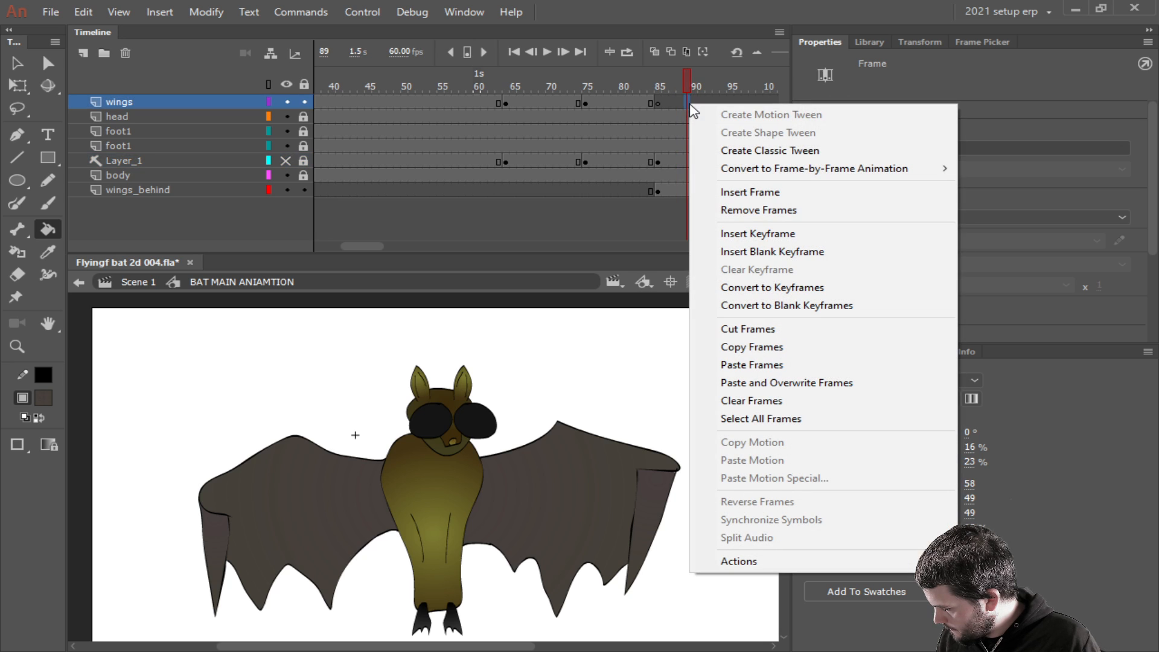
pyautogui.click(763, 234)
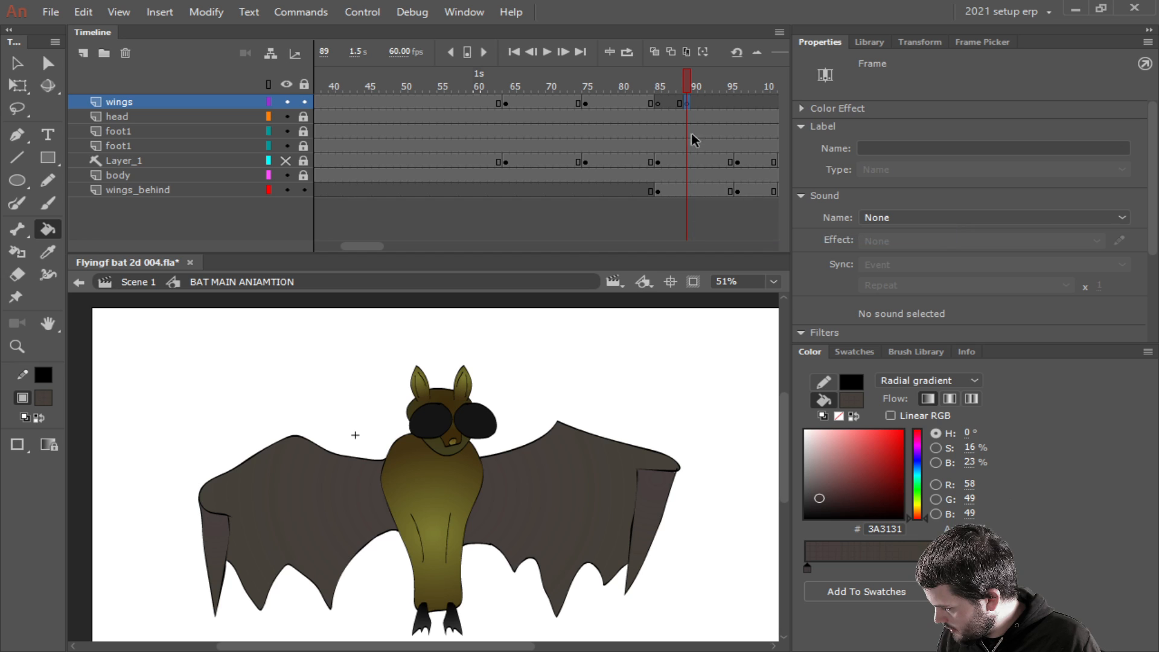
# Lock the wings_behind layer and display it as outlines, with frame 85 of the wings layer selected.
pyautogui.click(688, 191)
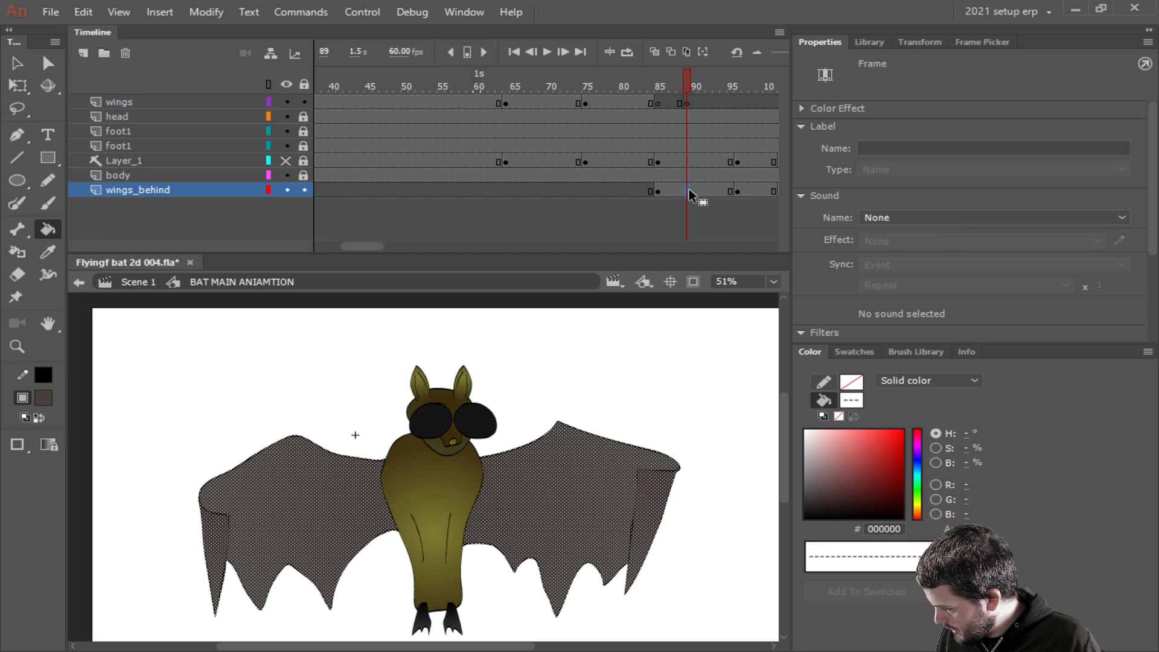
pyautogui.click(305, 190)
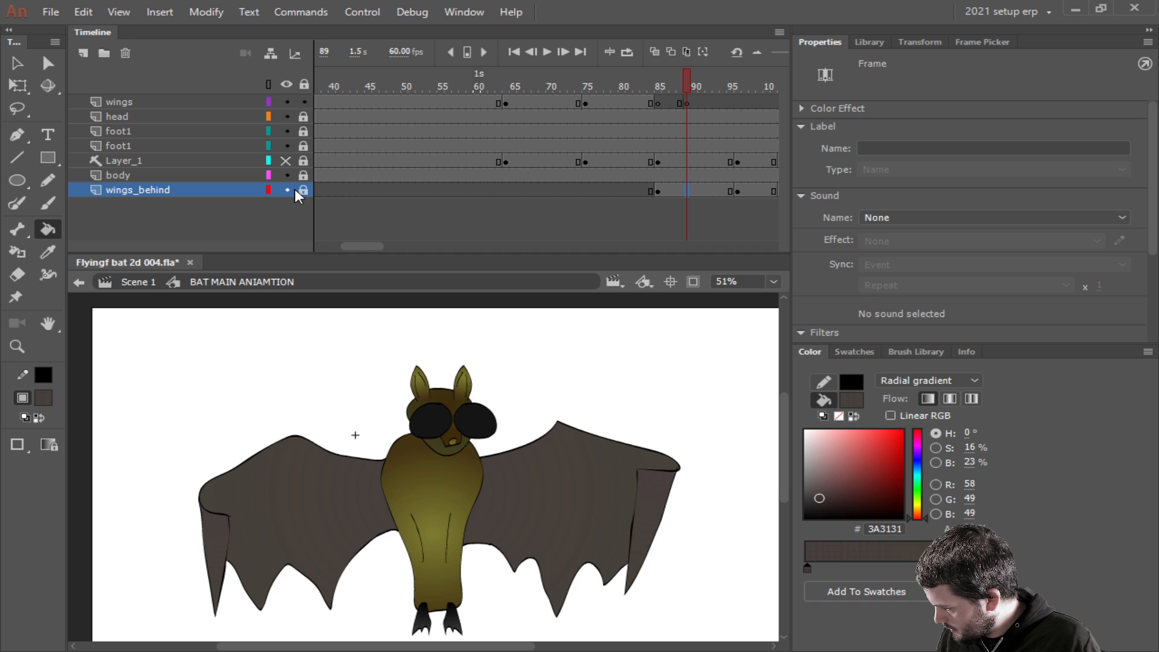
pyautogui.click(267, 188)
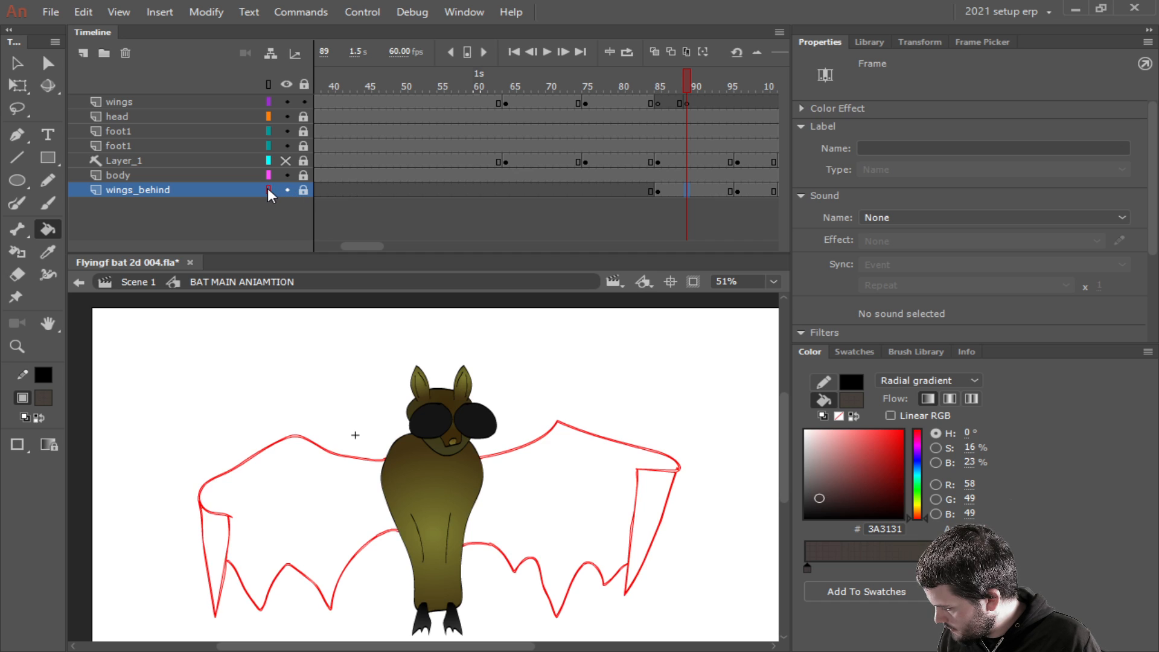
pyautogui.click(661, 99)
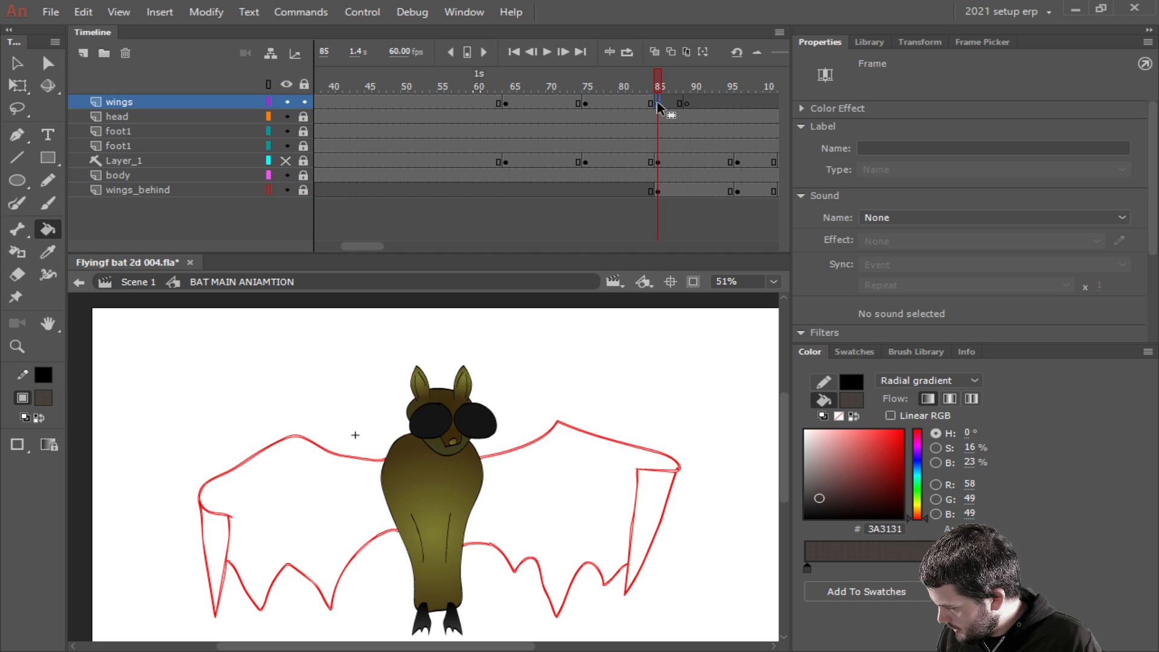
# Save the document and save a new version of it as Flyingf bat 2d 005.
pyautogui.hotkey('ctrl', 's')
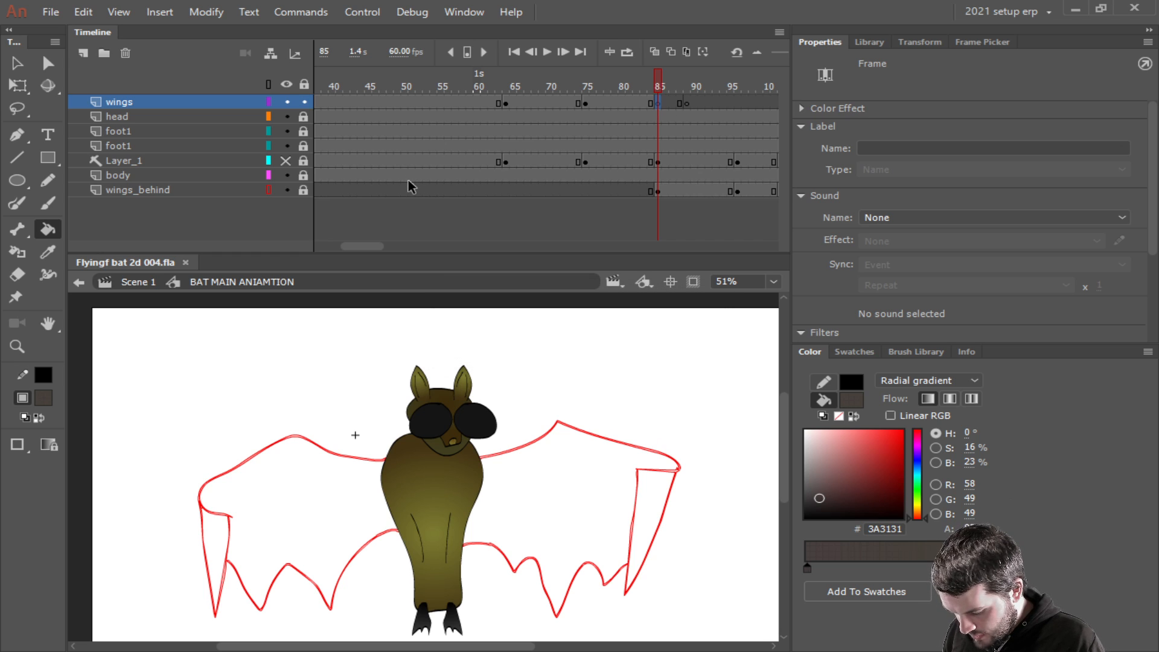
pyautogui.hotkey('ctrl', 'shift', 's')
pyautogui.click(337, 307)
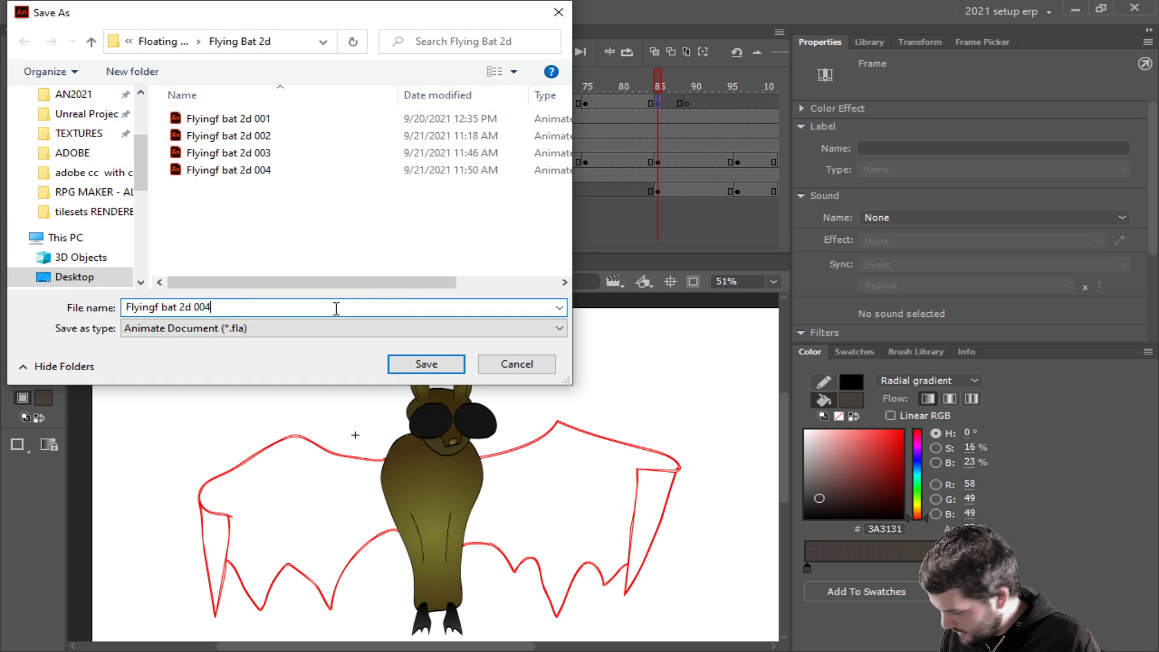
pyautogui.press('BackSpace')
pyautogui.write('5')
pyautogui.press('Return')
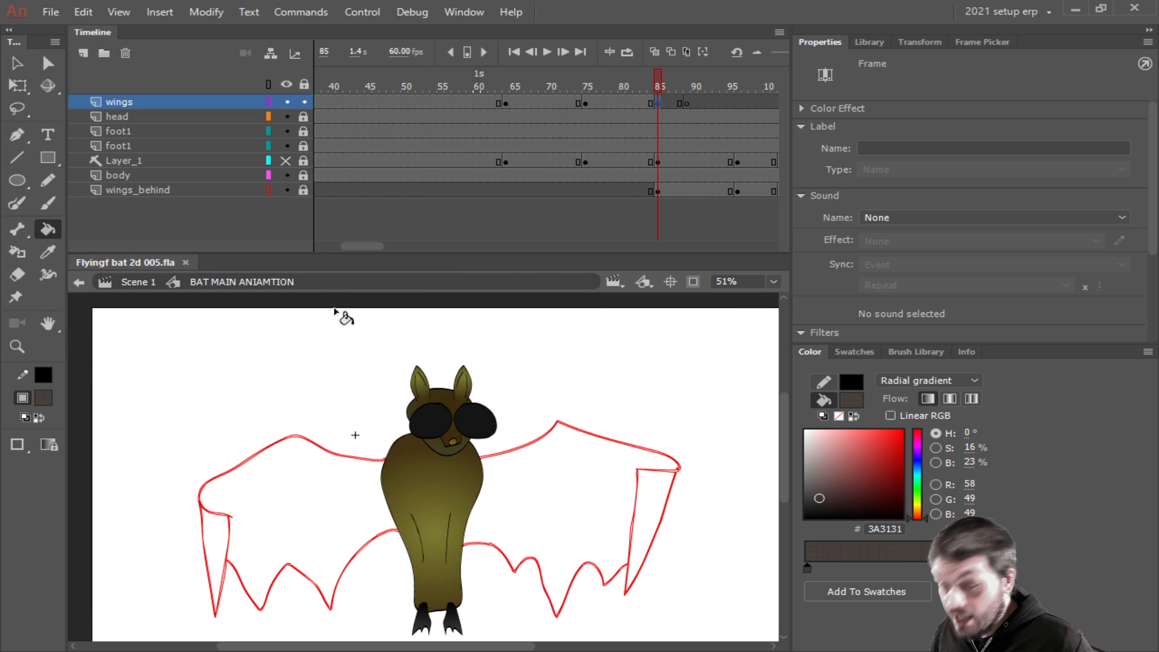
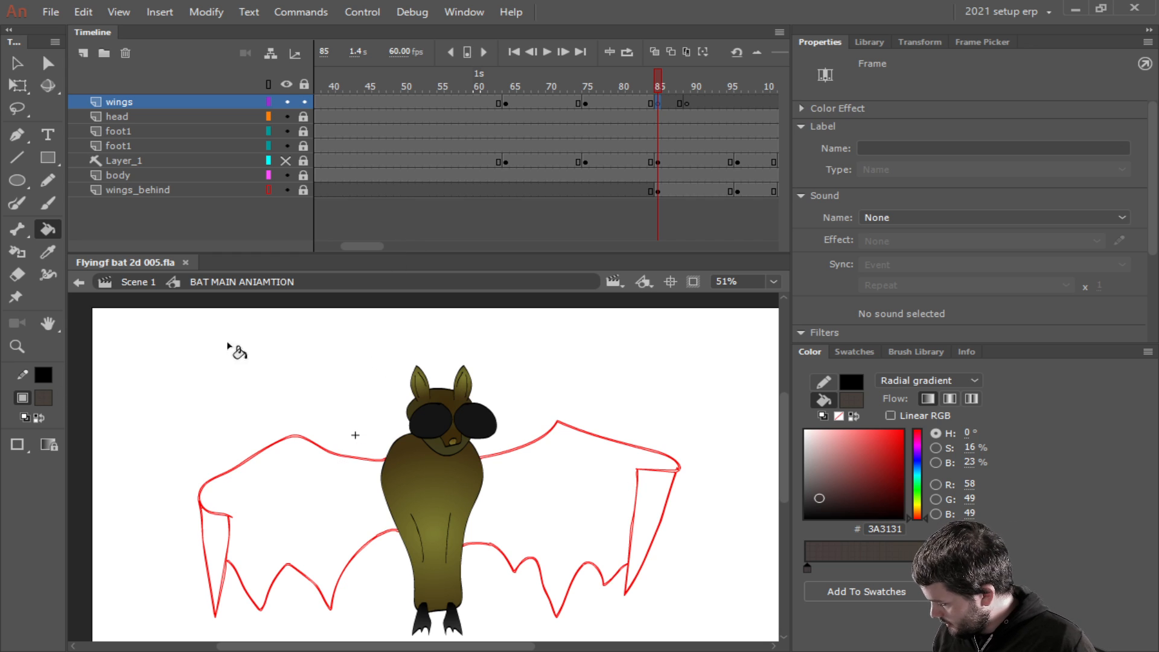
# Turn on onion skinning at frame 85 of the wings layer and set up the Brush tool with a black fill.
pyautogui.click(653, 101)
pyautogui.click(658, 100)
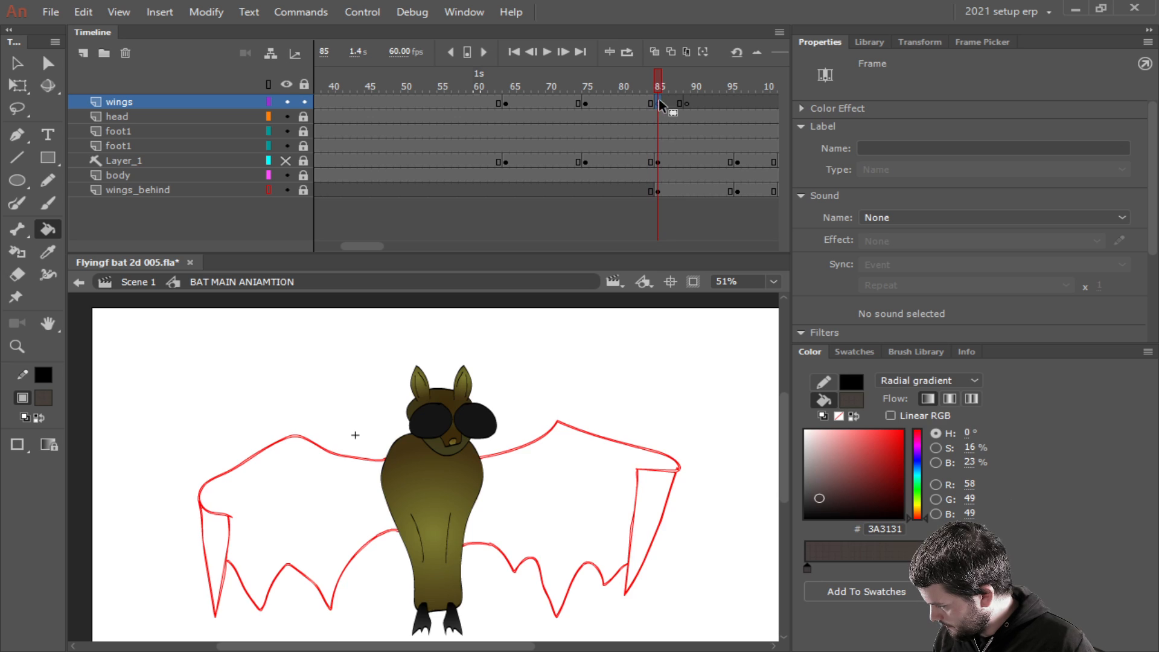
pyautogui.click(654, 52)
pyautogui.scroll(2, 497, 506)
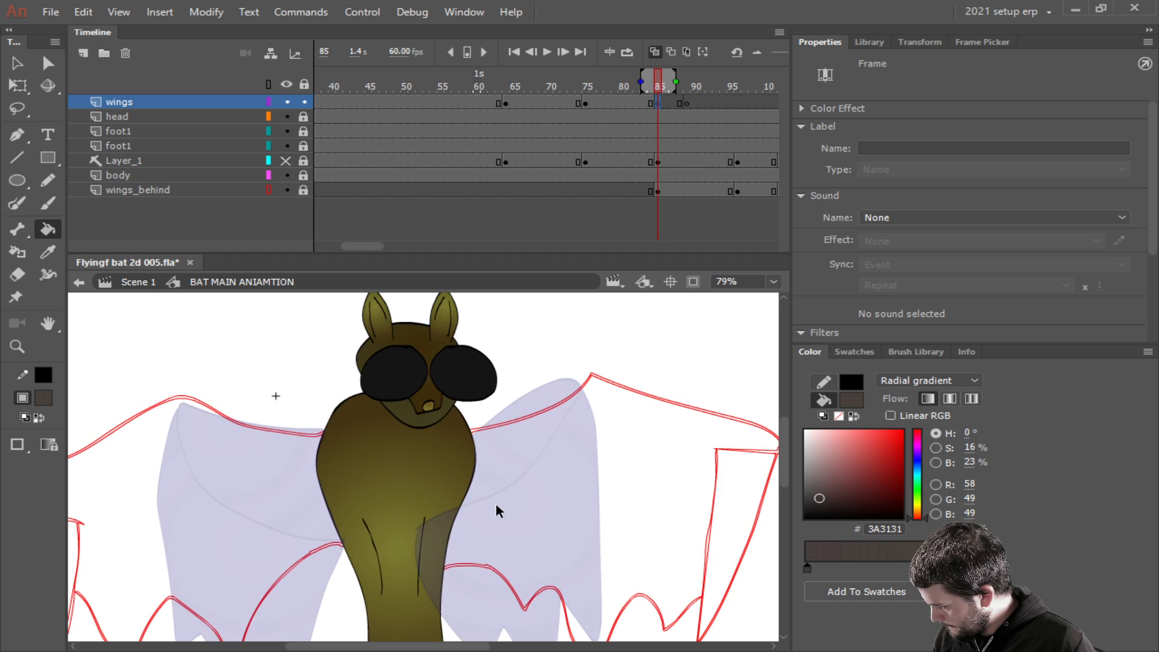
pyautogui.moveTo(613, 482); pyautogui.dragTo(670, 417)
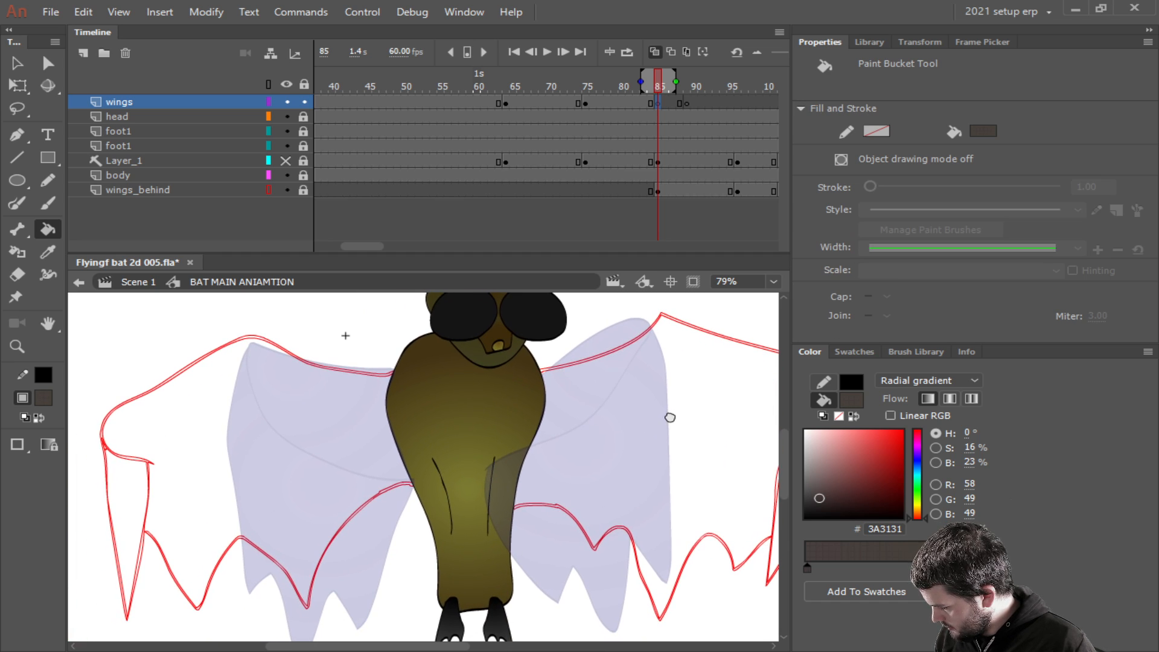
pyautogui.click(854, 416)
pyautogui.scroll(-1, 451, 465)
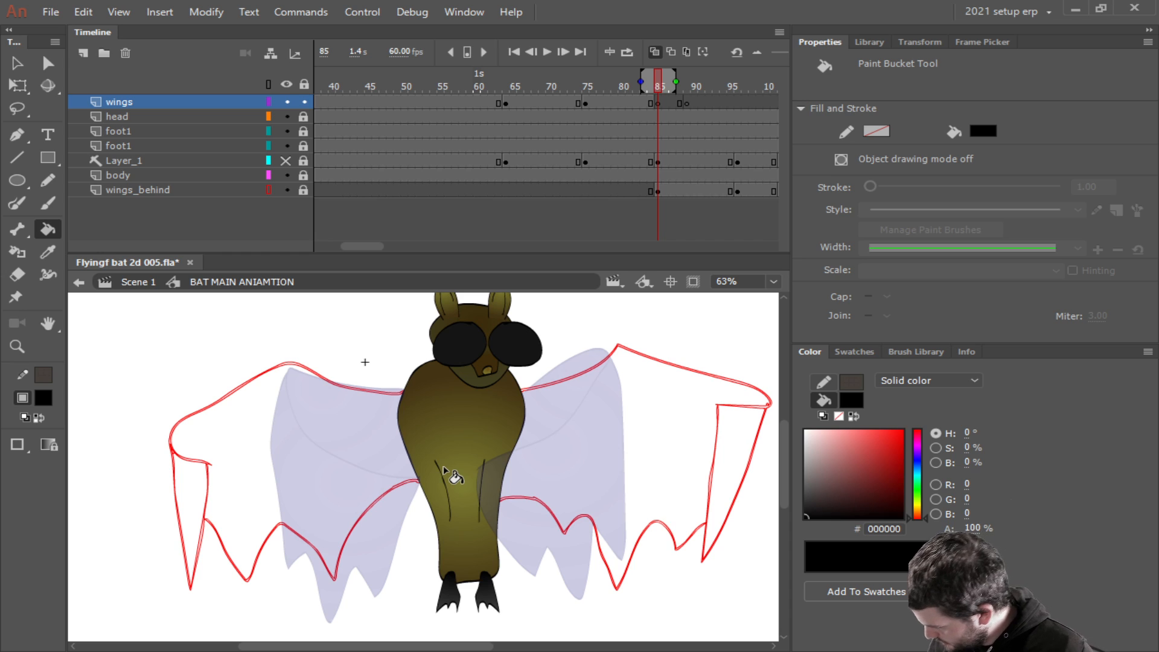
pyautogui.scroll(1, 386, 462)
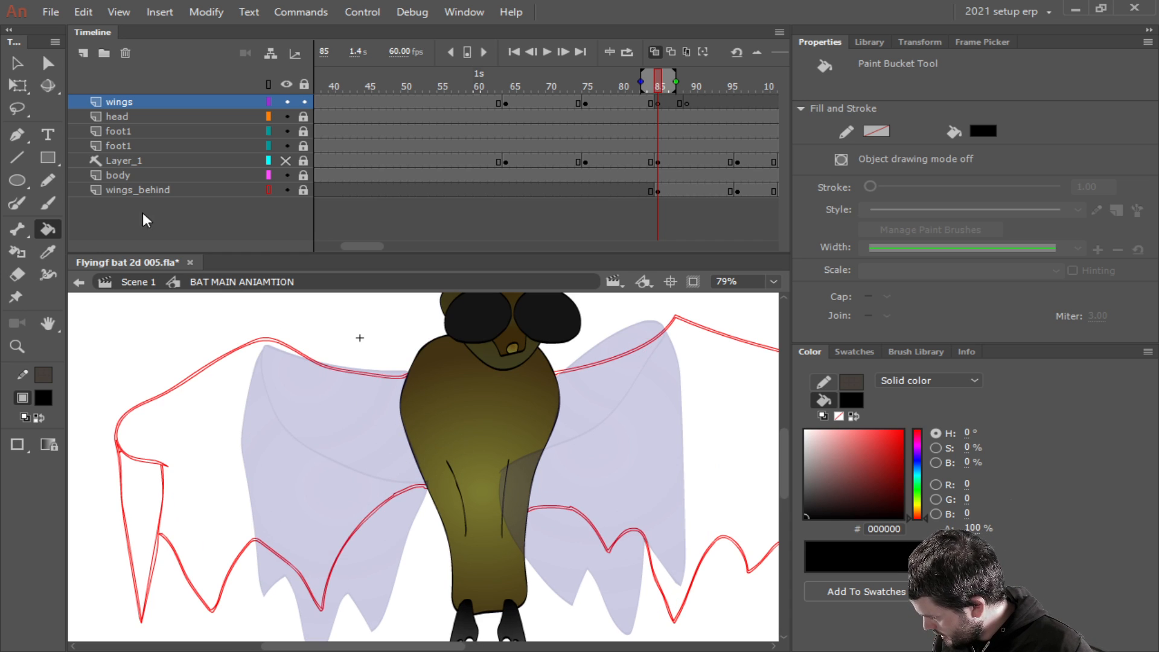
pyautogui.click(48, 202)
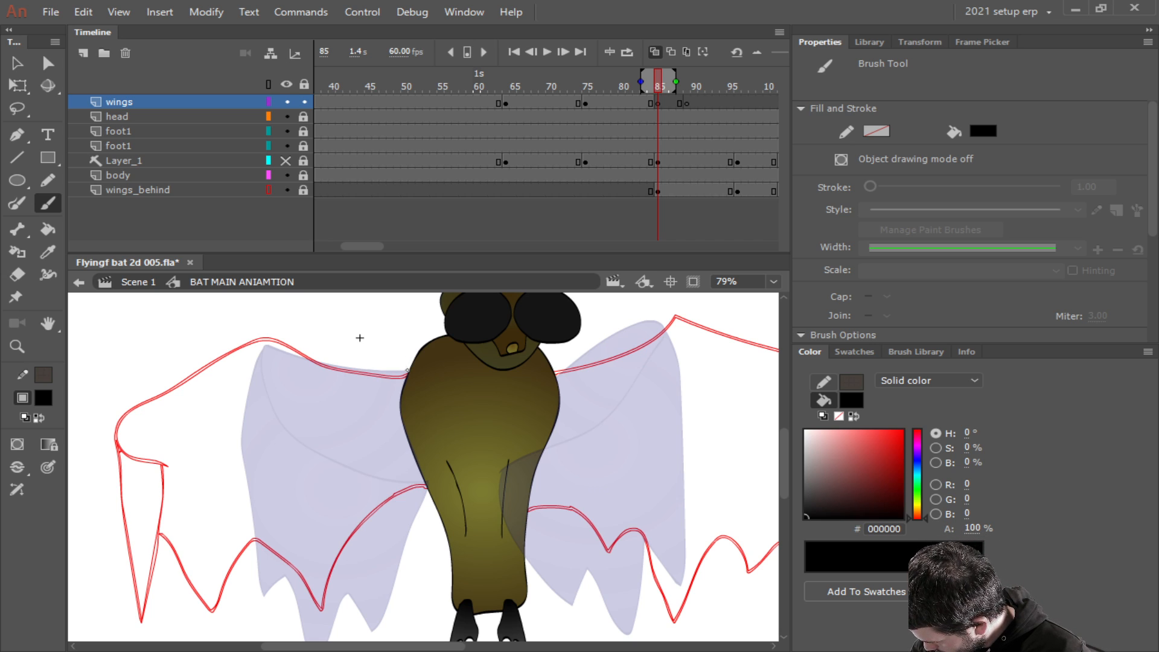
pyautogui.moveTo(409, 371)
pyautogui.mouseDown()
pyautogui.moveTo(267, 348)
pyautogui.moveTo(200, 377)
pyautogui.moveTo(198, 448)
pyautogui.moveTo(241, 607)
pyautogui.moveTo(258, 598)
pyautogui.moveTo(269, 501)
pyautogui.moveTo(274, 414)
pyautogui.moveTo(260, 353)
pyautogui.mouseUp()
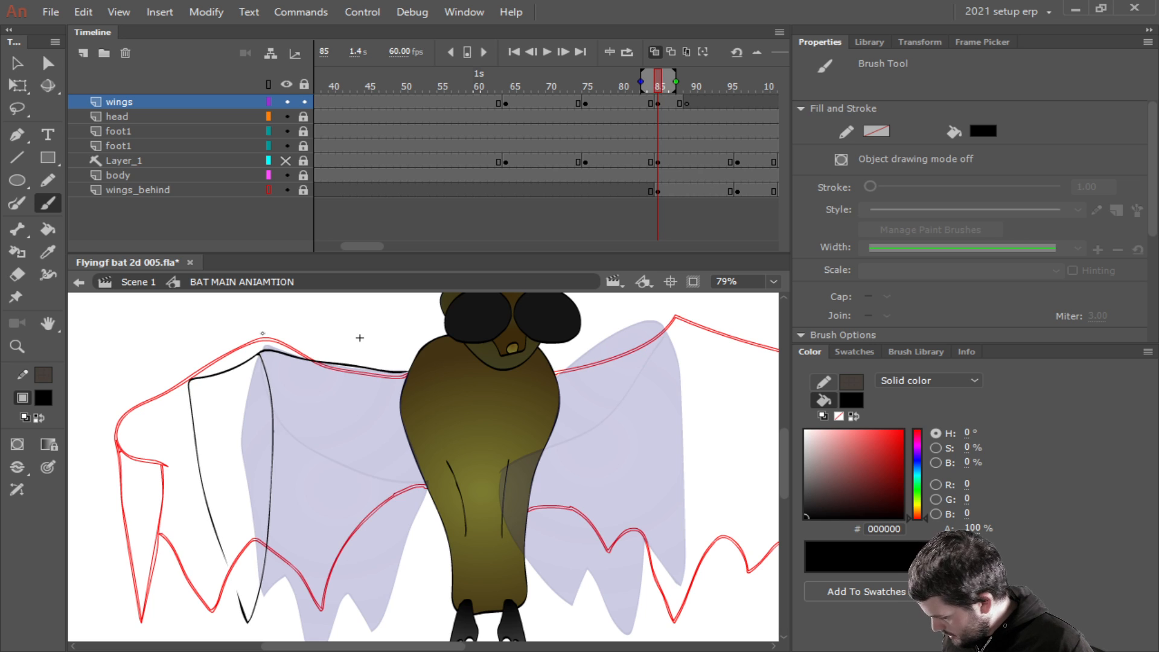
pyautogui.hotkey('ctrl', 'z')
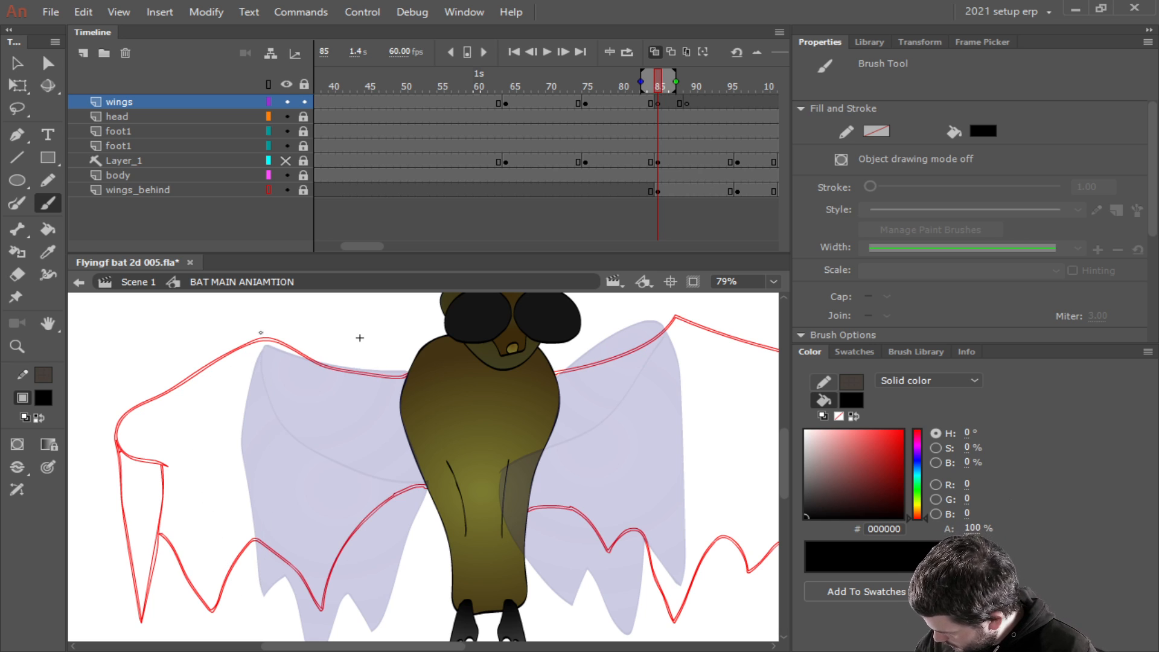
pyautogui.moveTo(406, 376); pyautogui.dragTo(285, 355)
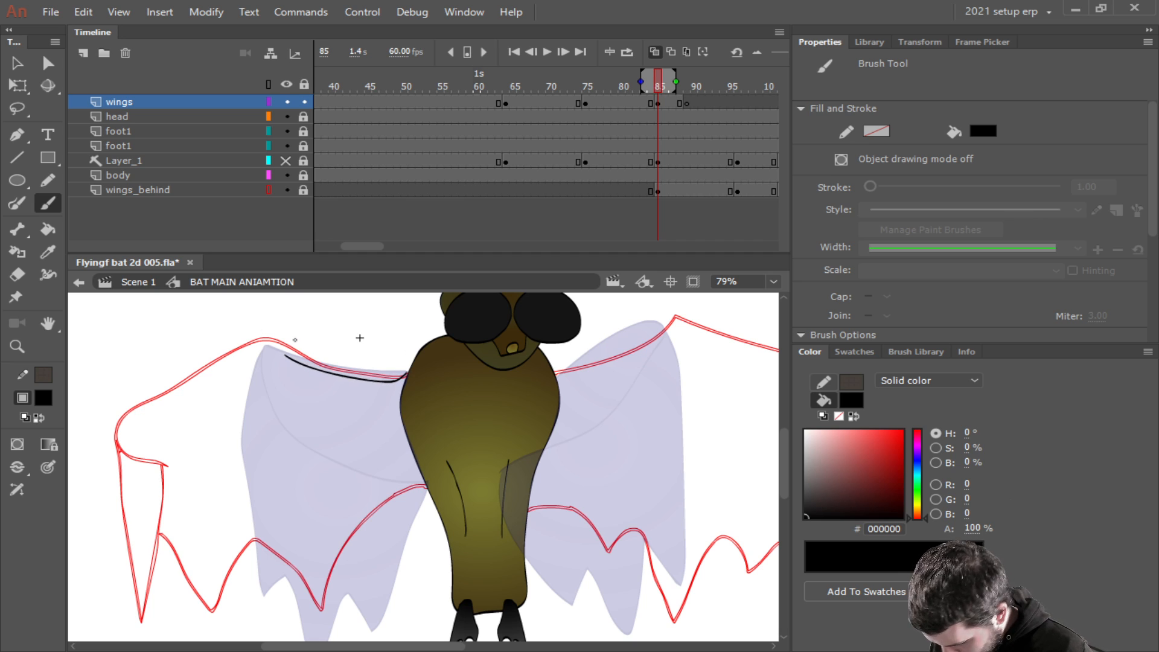
pyautogui.hotkey('ctrl', 'z')
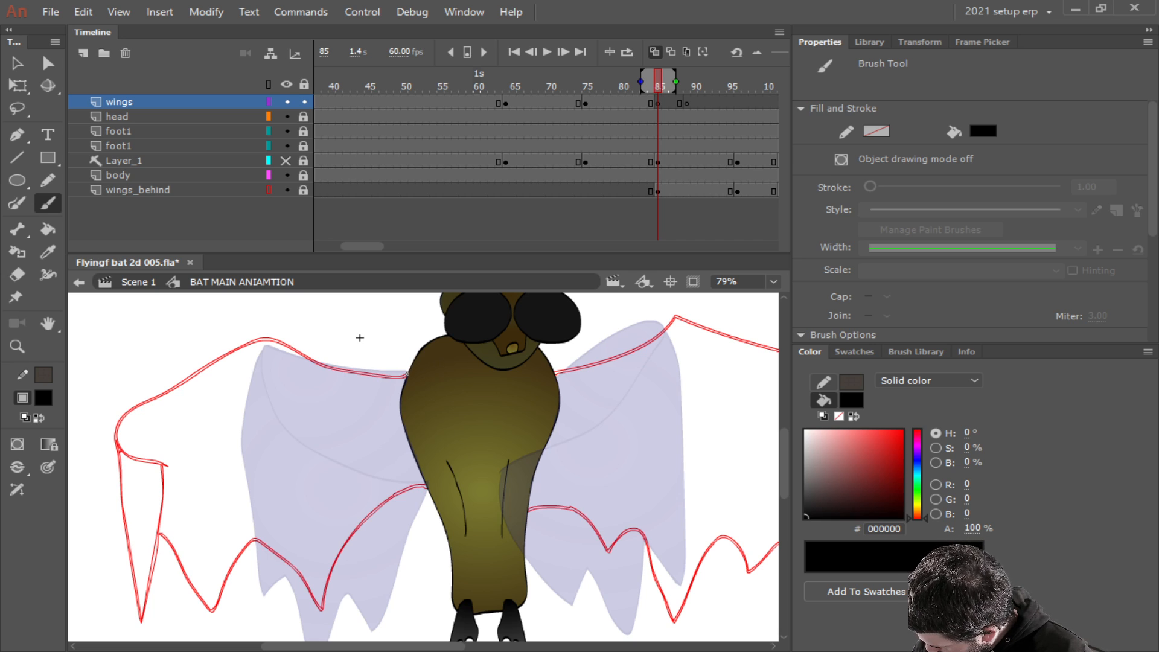
pyautogui.moveTo(389, 377)
pyautogui.mouseDown()
pyautogui.moveTo(306, 367)
pyautogui.moveTo(261, 344)
pyautogui.moveTo(188, 371)
pyautogui.moveTo(270, 611)
pyautogui.moveTo(326, 437)
pyautogui.moveTo(290, 397)
pyautogui.moveTo(188, 375)
pyautogui.mouseUp()
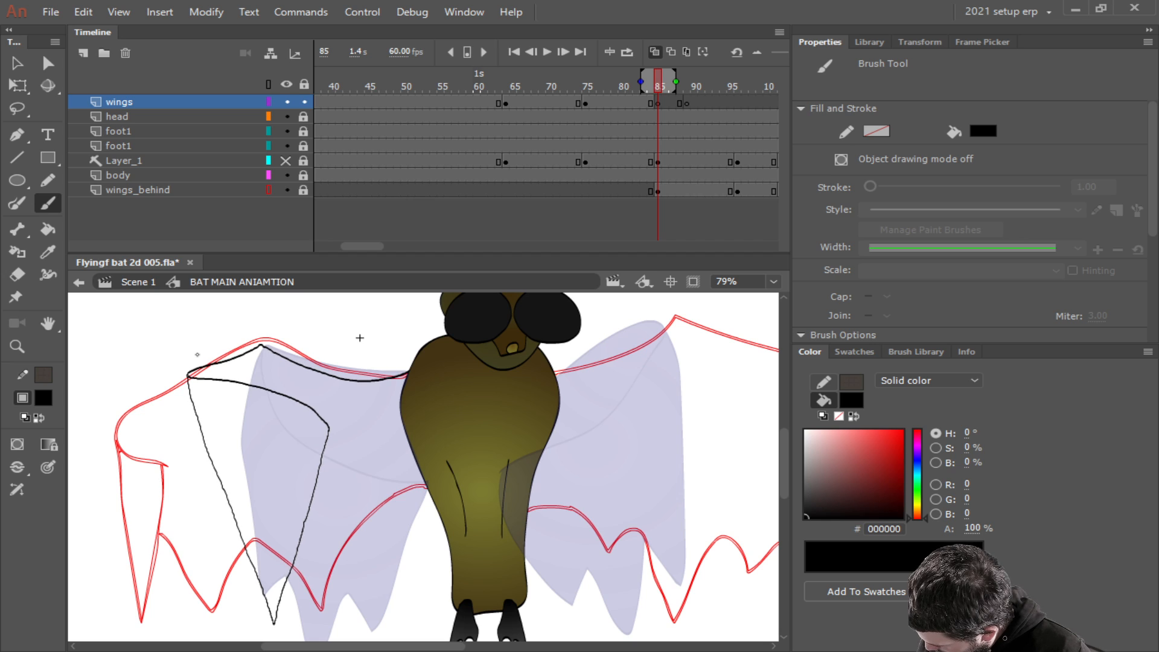
pyautogui.hotkey('ctrl', 'z')
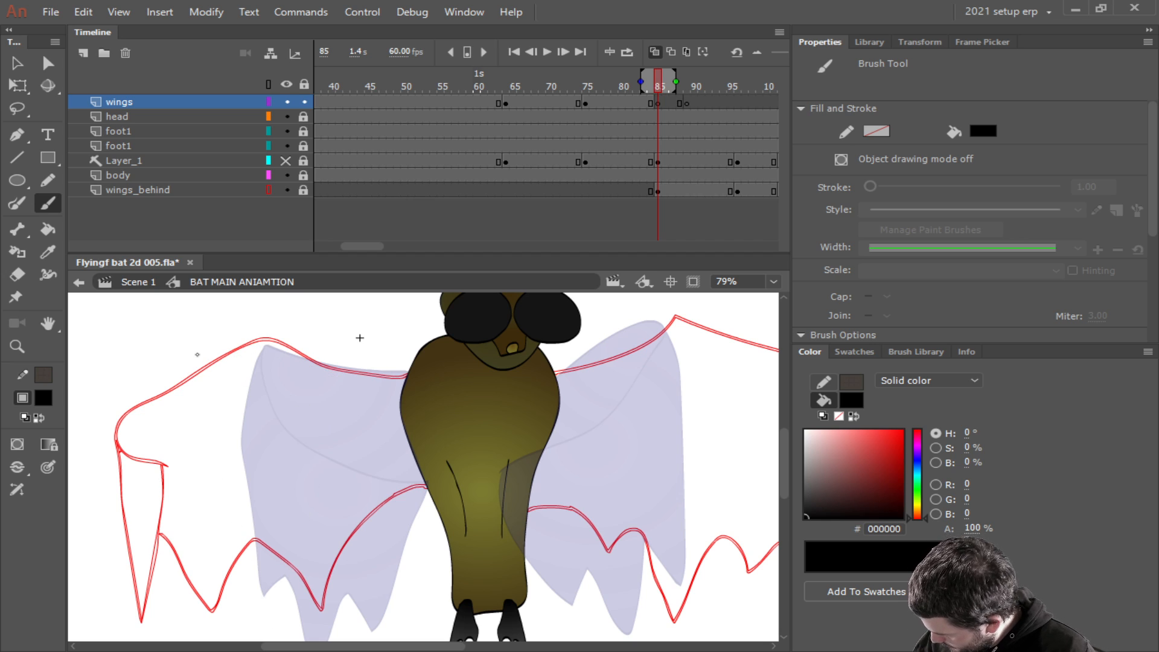
# Brush the half-open left-hand wing on frame 85, with its top edge, folded tip and jagged lower edge back to the body.
pyautogui.moveTo(385, 375)
pyautogui.mouseDown()
pyautogui.moveTo(303, 361)
pyautogui.moveTo(259, 334)
pyautogui.moveTo(162, 378)
pyautogui.moveTo(247, 621)
pyautogui.moveTo(301, 402)
pyautogui.moveTo(275, 382)
pyautogui.moveTo(199, 376)
pyautogui.mouseUp()
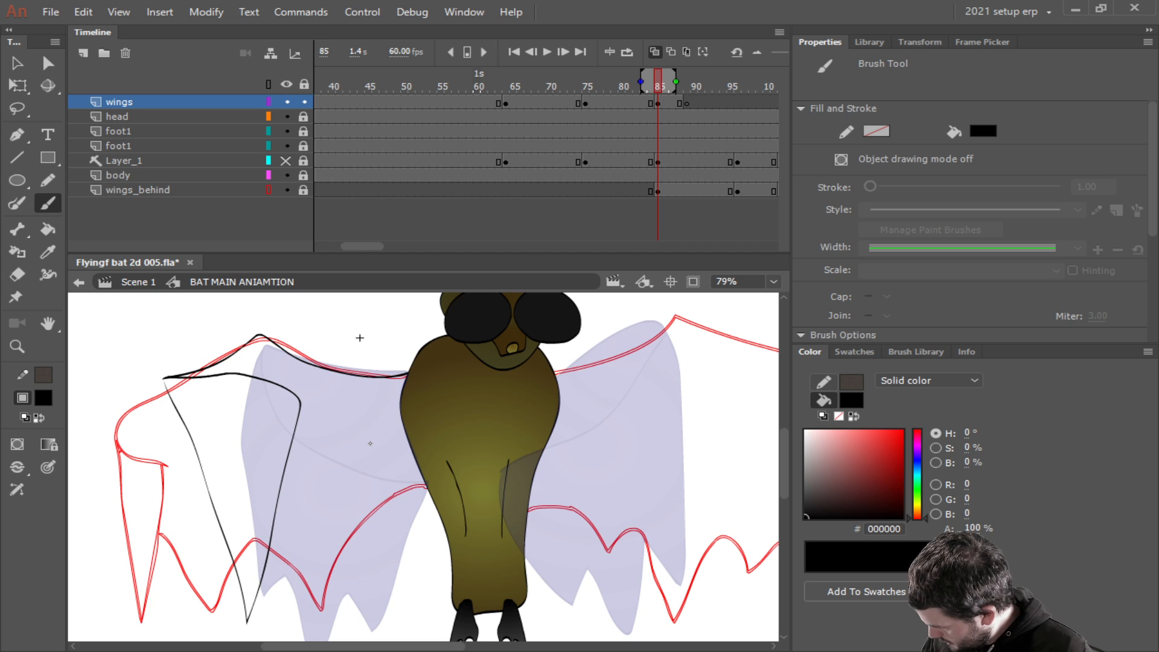
pyautogui.moveTo(272, 544)
pyautogui.mouseDown()
pyautogui.moveTo(300, 593)
pyautogui.moveTo(320, 560)
pyautogui.moveTo(343, 562)
pyautogui.moveTo(387, 605)
pyautogui.moveTo(426, 485)
pyautogui.mouseUp()
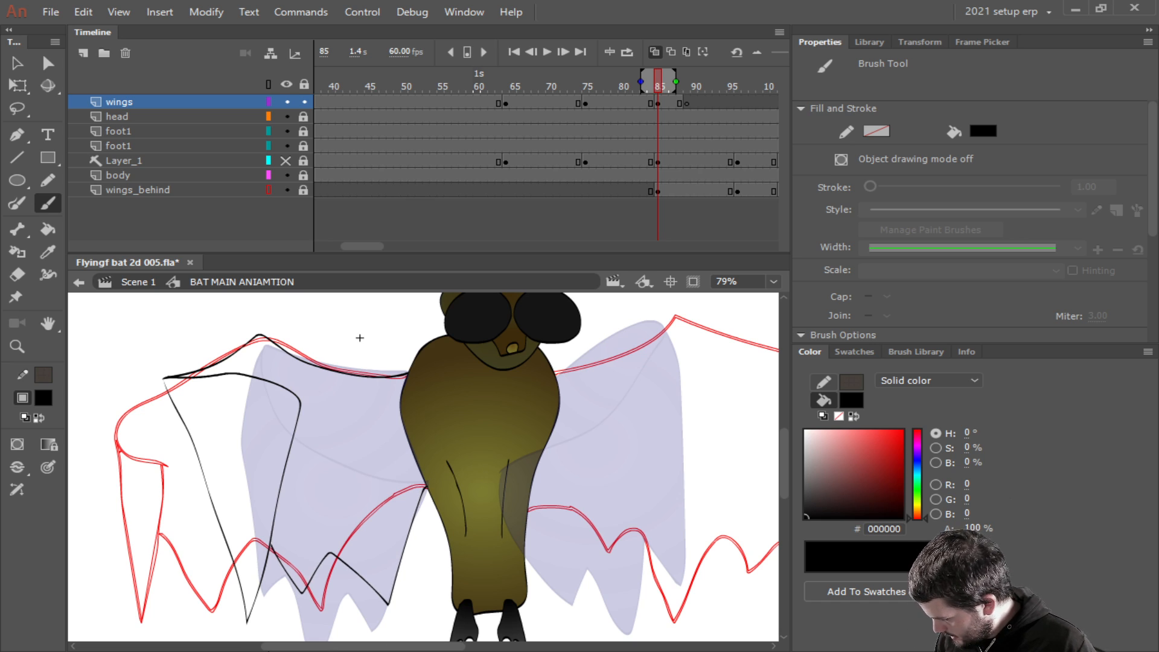
# Brush the right-hand wing's top edge from the body over the peak to the outer corner, removing the folded tip drawn below it.
pyautogui.moveTo(400, 647); pyautogui.dragTo(447, 647)
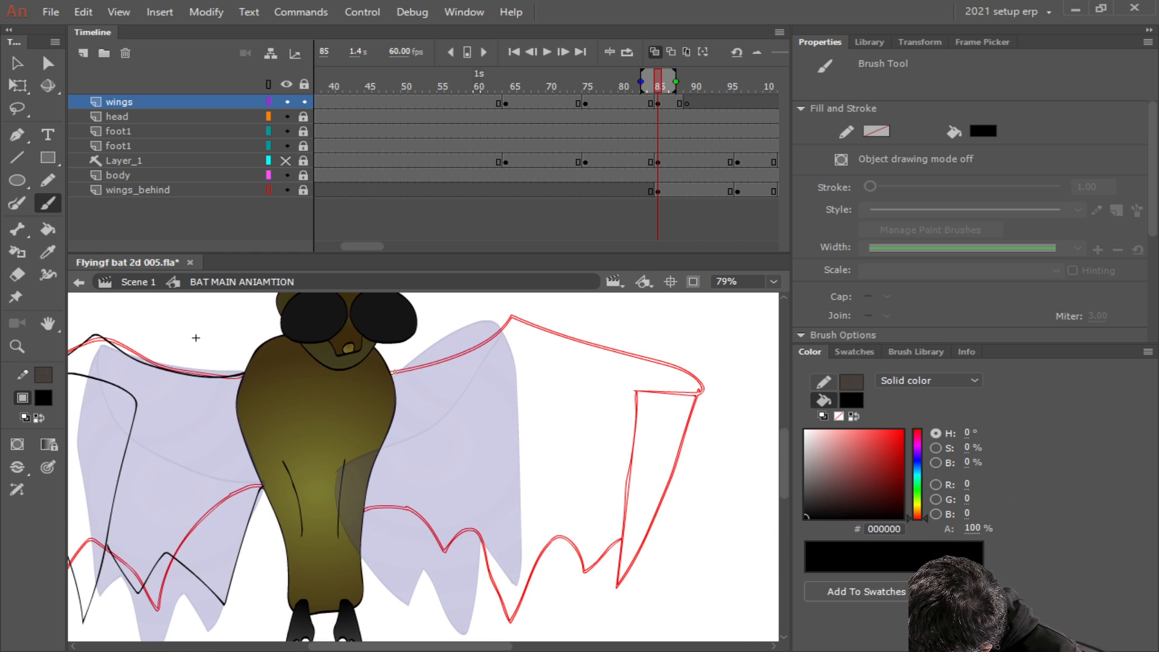
pyautogui.moveTo(400, 370)
pyautogui.mouseDown()
pyautogui.moveTo(499, 325)
pyautogui.moveTo(614, 351)
pyautogui.moveTo(581, 597)
pyautogui.moveTo(547, 523)
pyautogui.moveTo(509, 370)
pyautogui.moveTo(613, 351)
pyautogui.mouseUp()
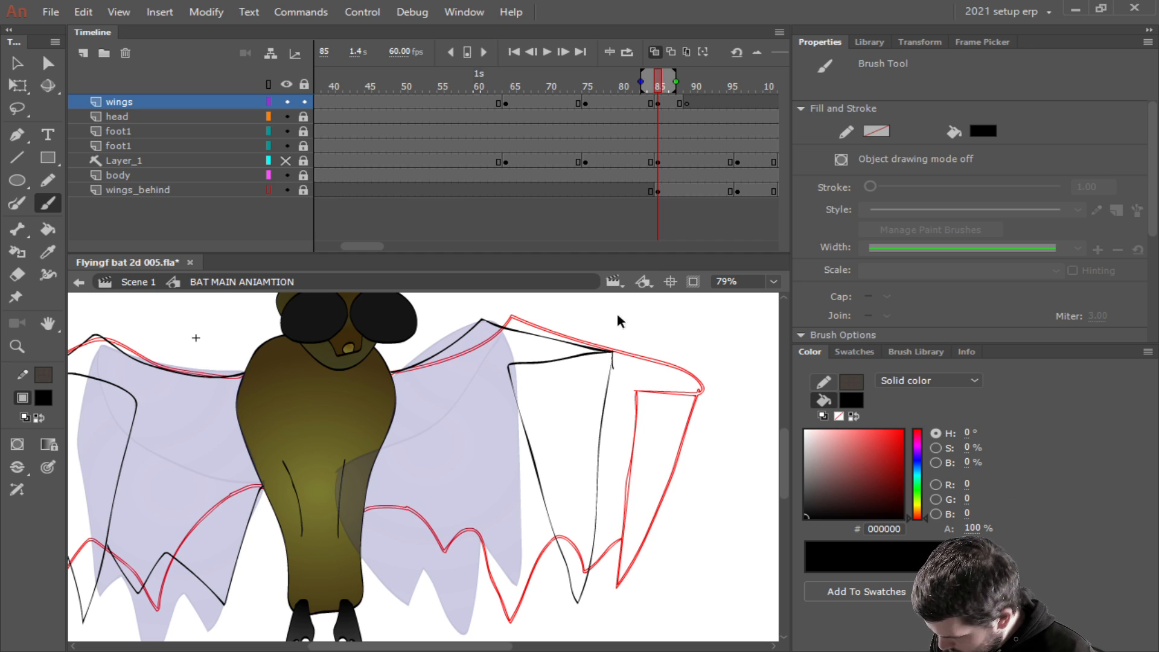
pyautogui.hotkey('ctrl', 'z')
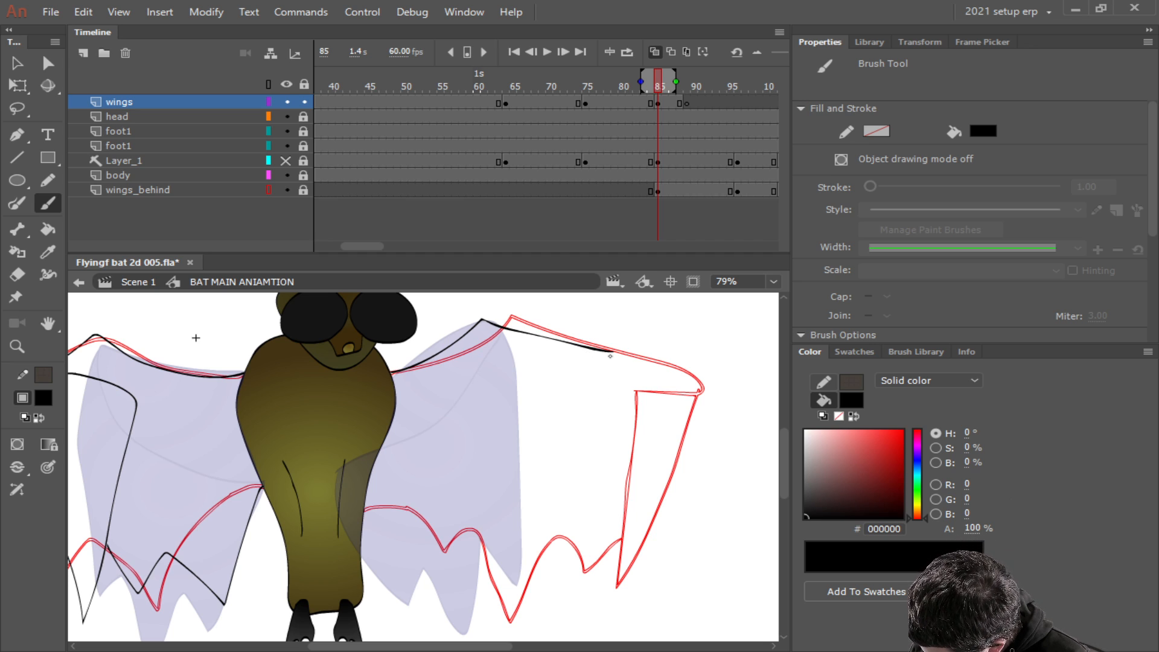
pyautogui.moveTo(613, 351); pyautogui.dragTo(607, 605)
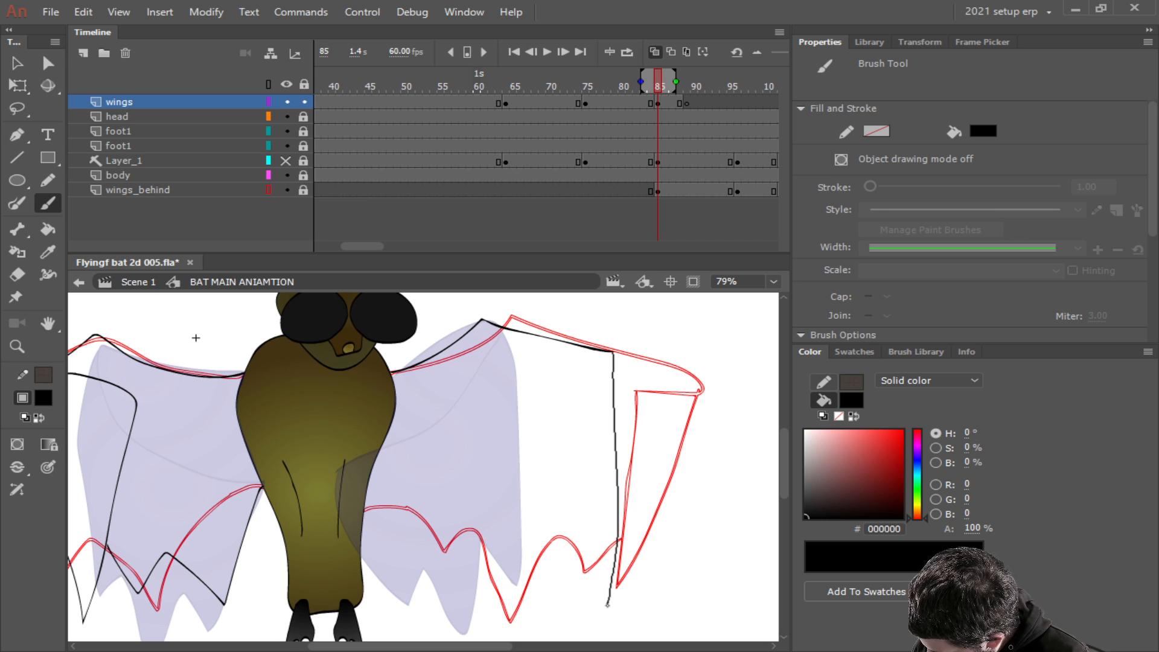
pyautogui.hotkey('ctrl', 'z')
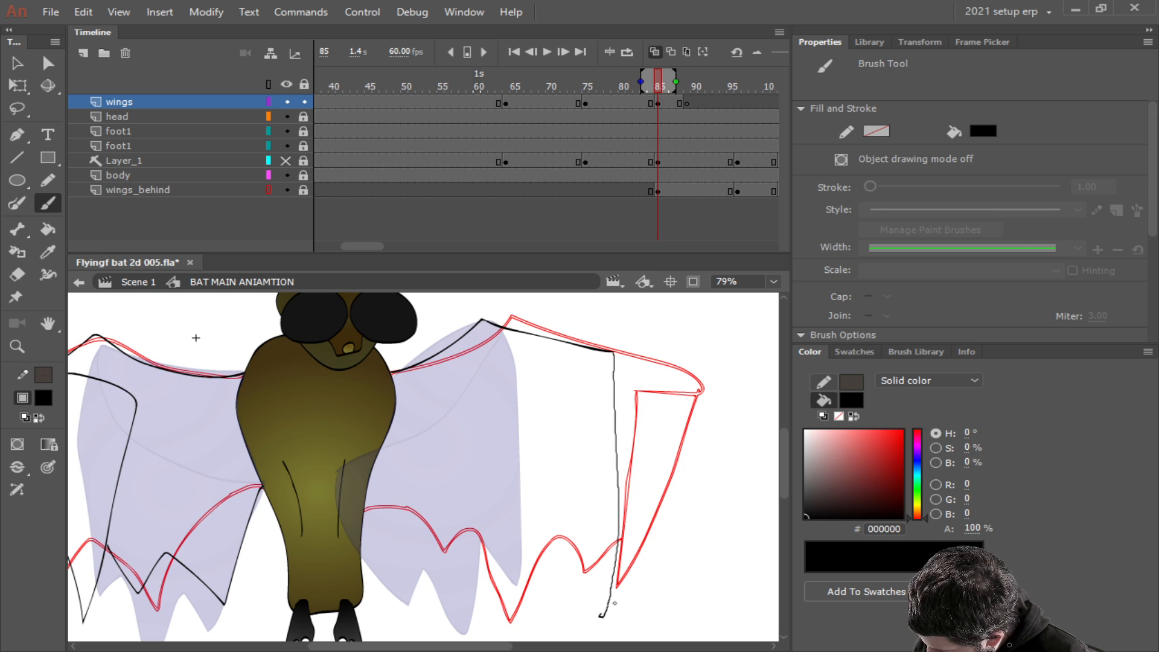
pyautogui.moveTo(613, 351); pyautogui.dragTo(601, 616)
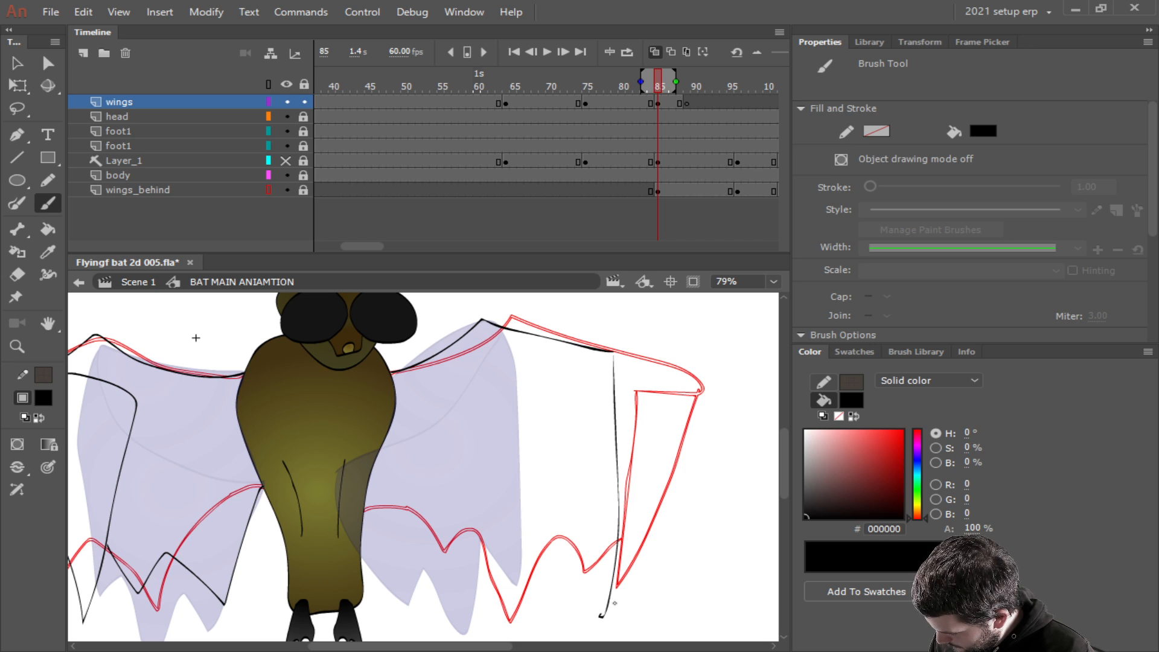
pyautogui.hotkey('ctrl', 'z')
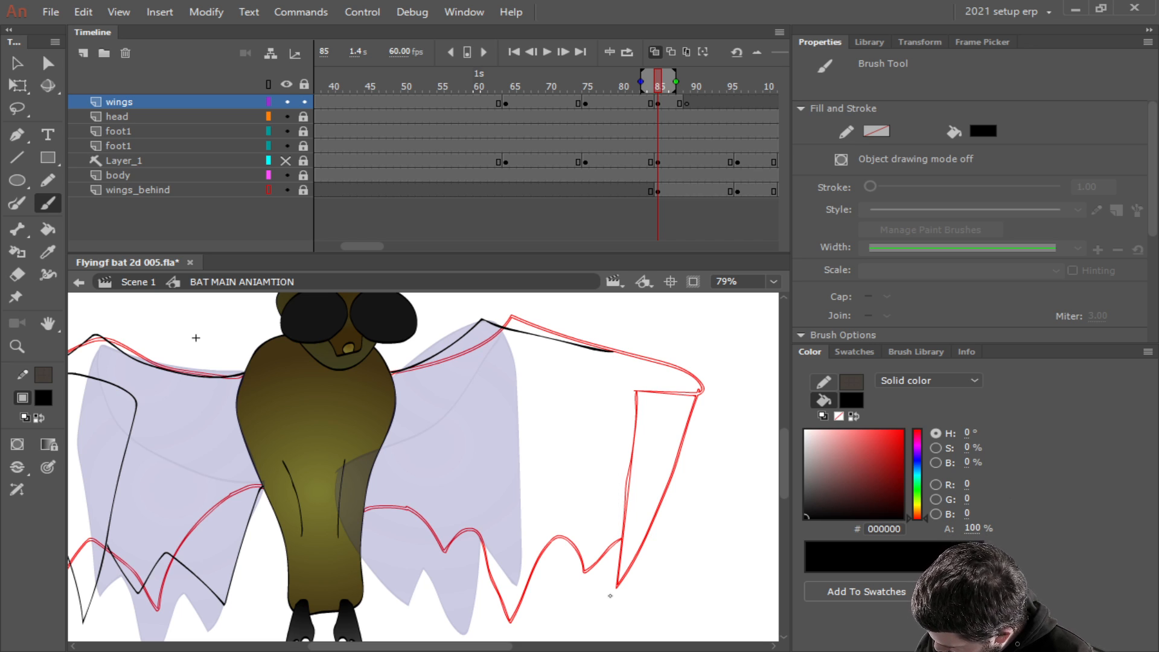
# Brush the right-hand wing's folded tip down from its outer corner and its jagged lower edge back to the body.
pyautogui.moveTo(611, 352)
pyautogui.mouseDown()
pyautogui.moveTo(559, 610)
pyautogui.moveTo(445, 418)
pyautogui.moveTo(612, 352)
pyautogui.mouseUp()
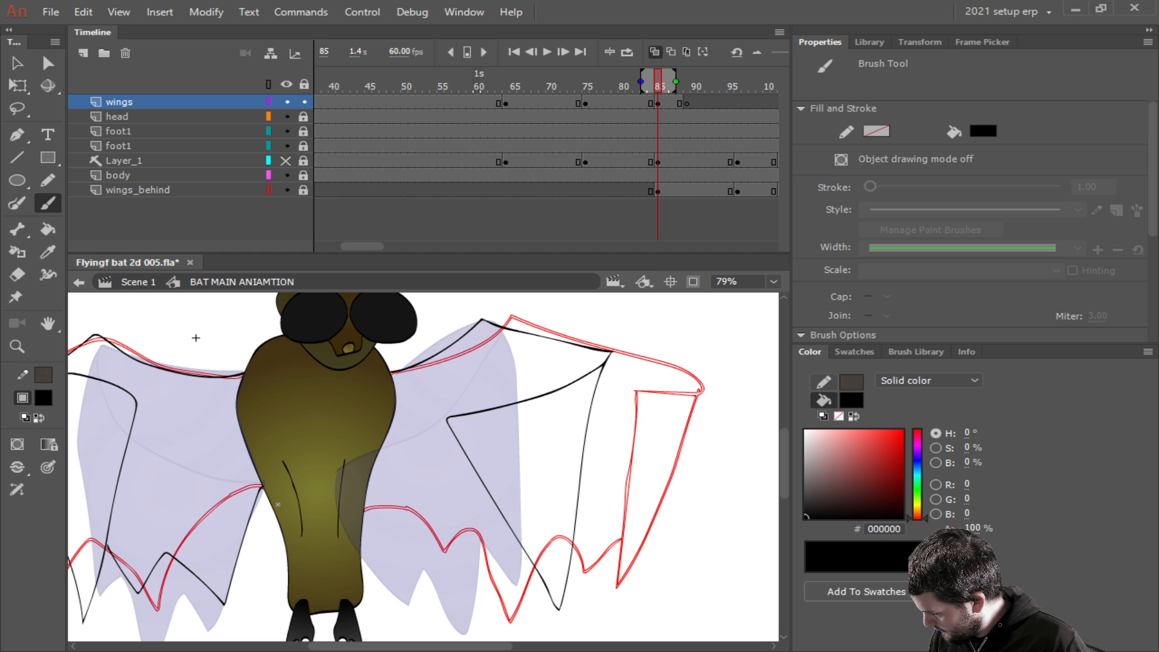
pyautogui.moveTo(196, 338); pyautogui.dragTo(275, 331)
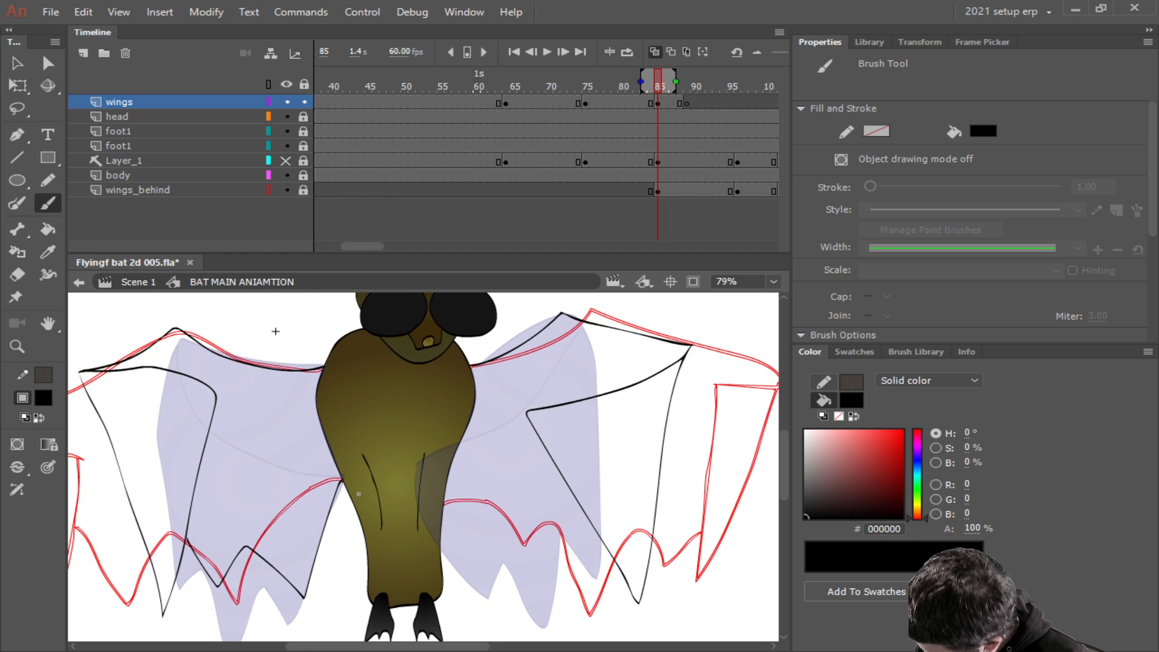
pyautogui.moveTo(601, 550)
pyautogui.mouseDown()
pyautogui.moveTo(582, 586)
pyautogui.moveTo(568, 582)
pyautogui.moveTo(538, 520)
pyautogui.moveTo(499, 553)
pyautogui.moveTo(444, 502)
pyautogui.mouseUp()
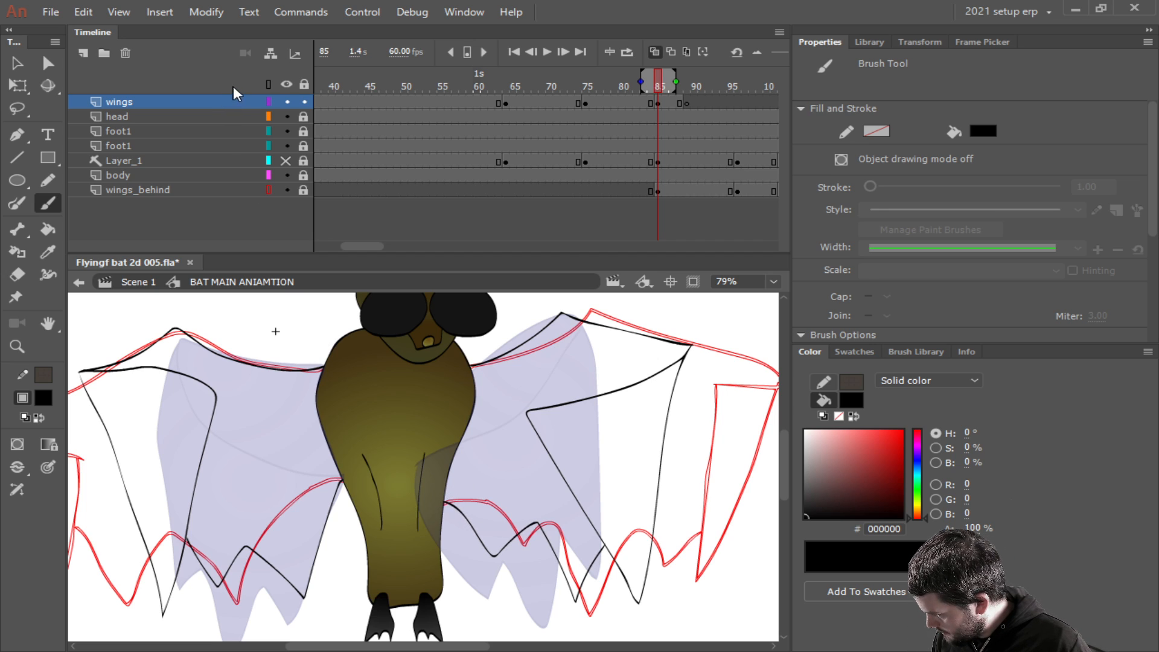
# Switch the wings_behind layer from outline display to full artwork and insert a keyframe on it at frame 89.
pyautogui.click(268, 188)
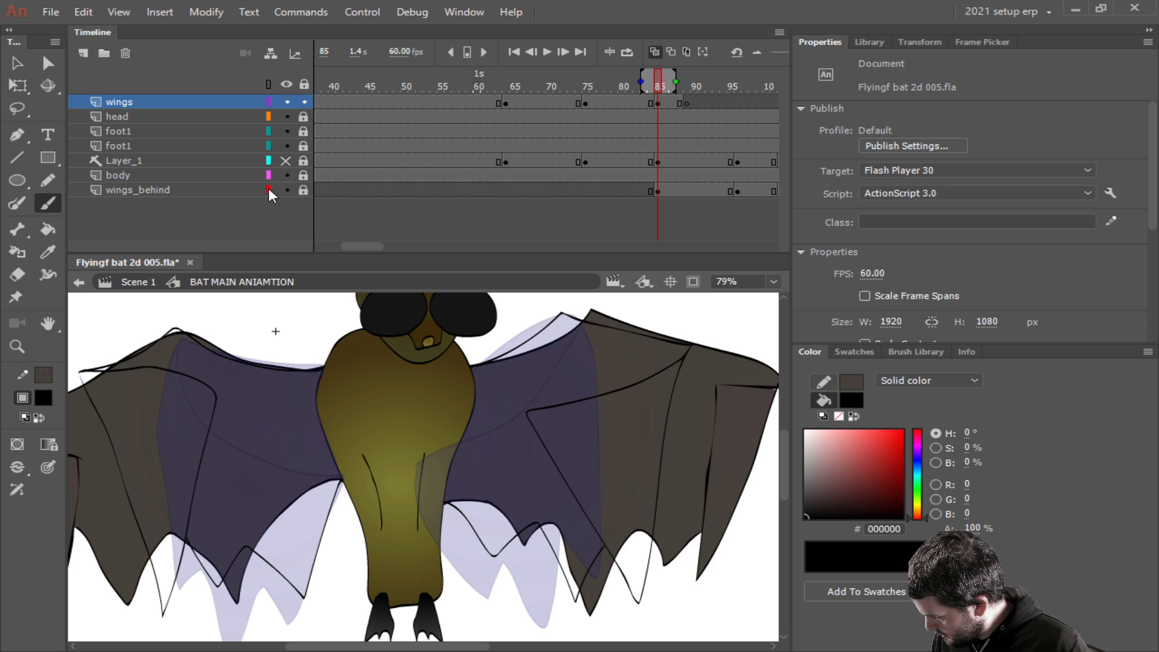
pyautogui.click(287, 190)
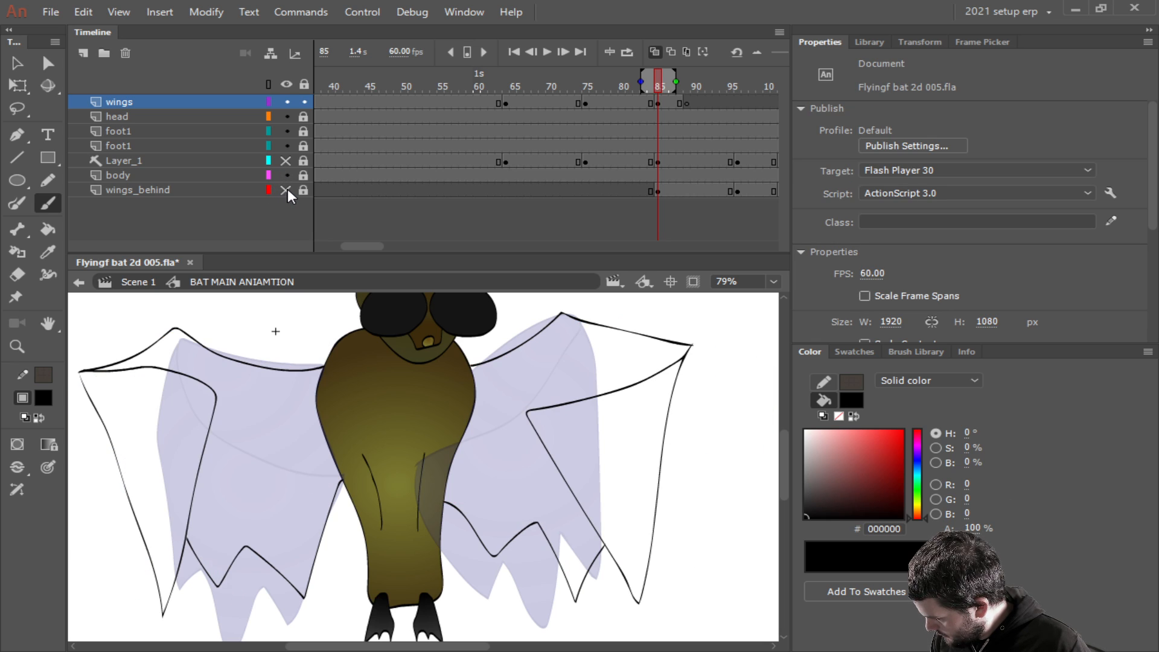
pyautogui.click(287, 189)
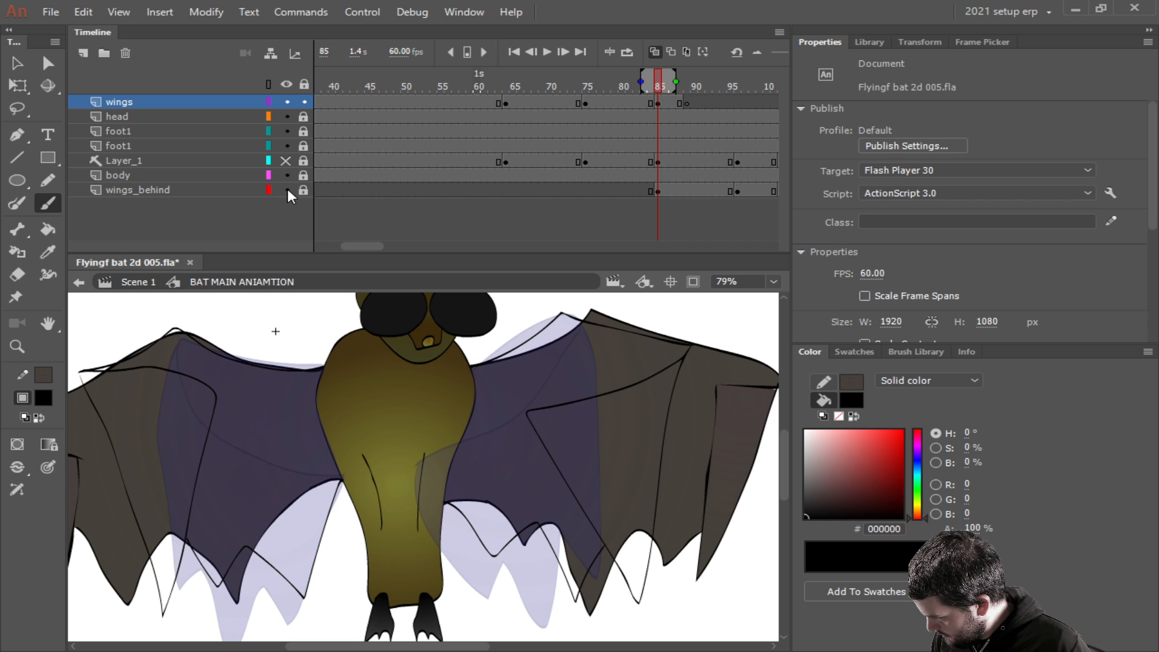
pyautogui.click(687, 189)
pyautogui.rightClick(686, 188)
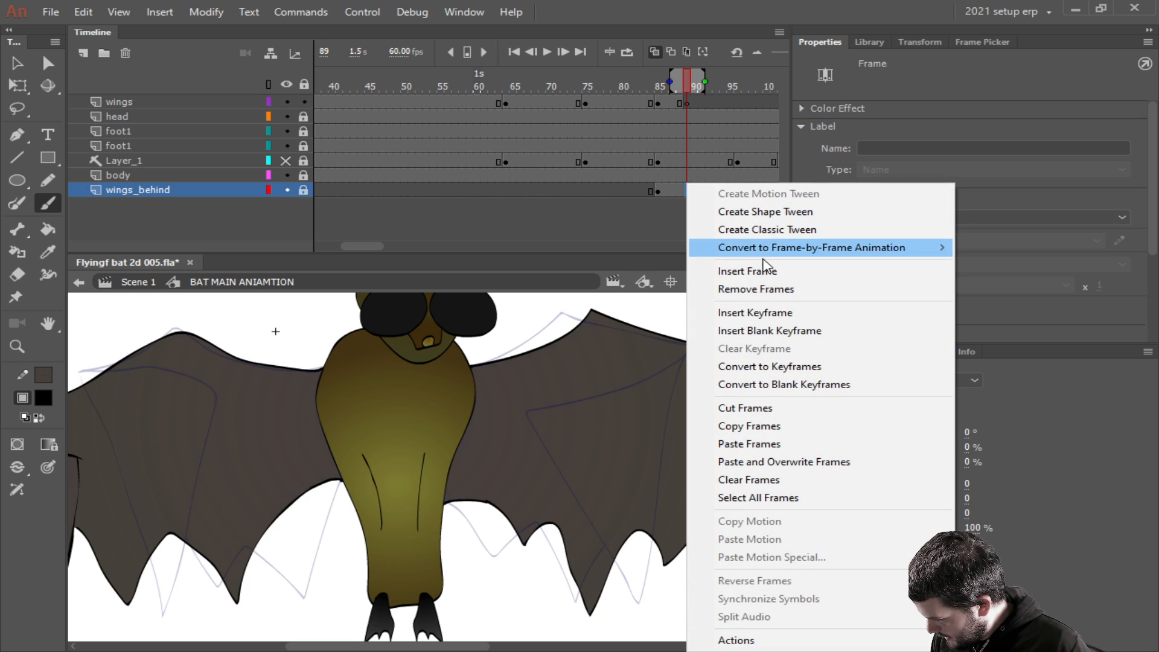
pyautogui.click(754, 312)
# Unlock the wings_behind layer, turn off onion skinning and delete the filled wings artwork from its keyframe at frame 85.
pyautogui.click(671, 190)
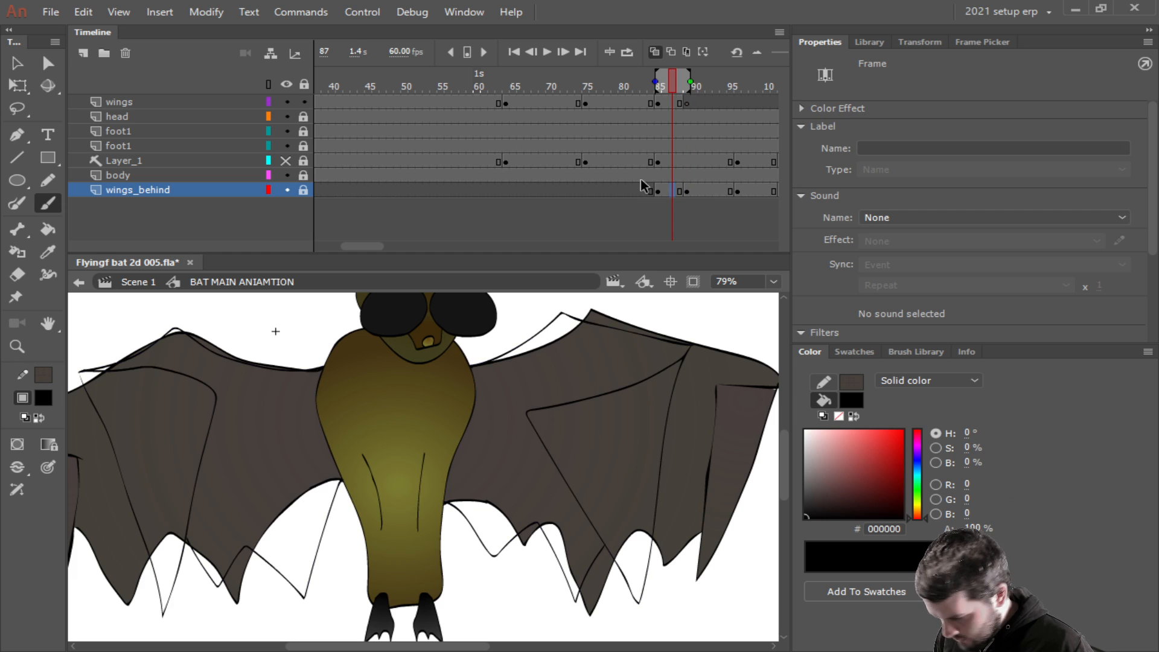
pyautogui.click(303, 189)
pyautogui.click(656, 85)
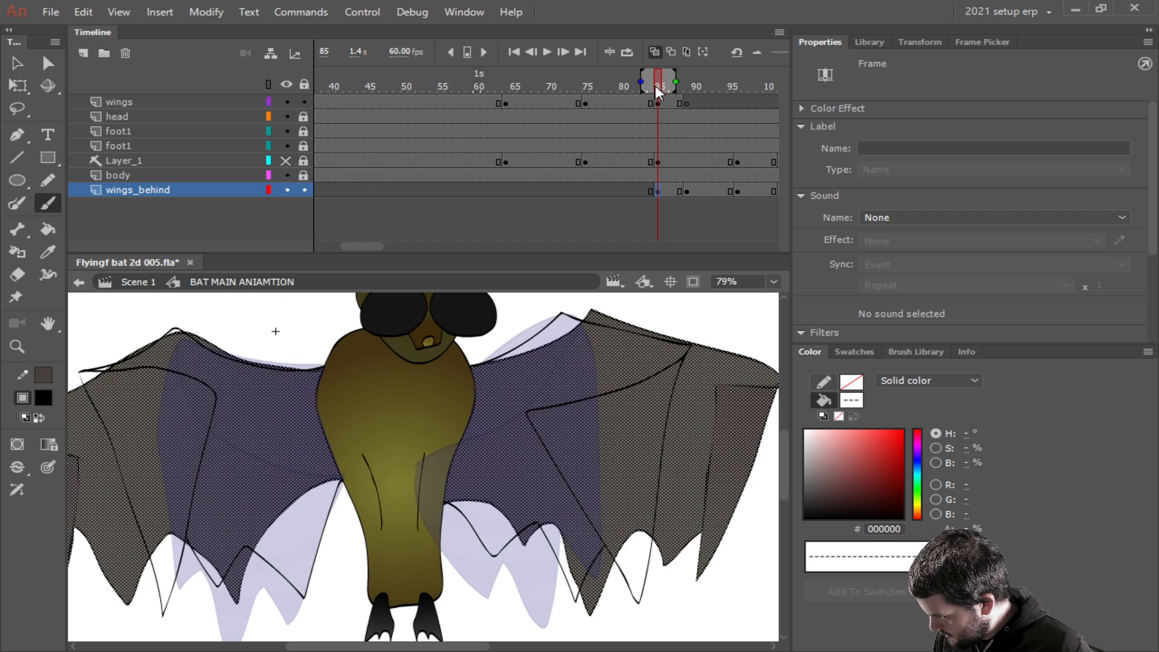
pyautogui.click(657, 52)
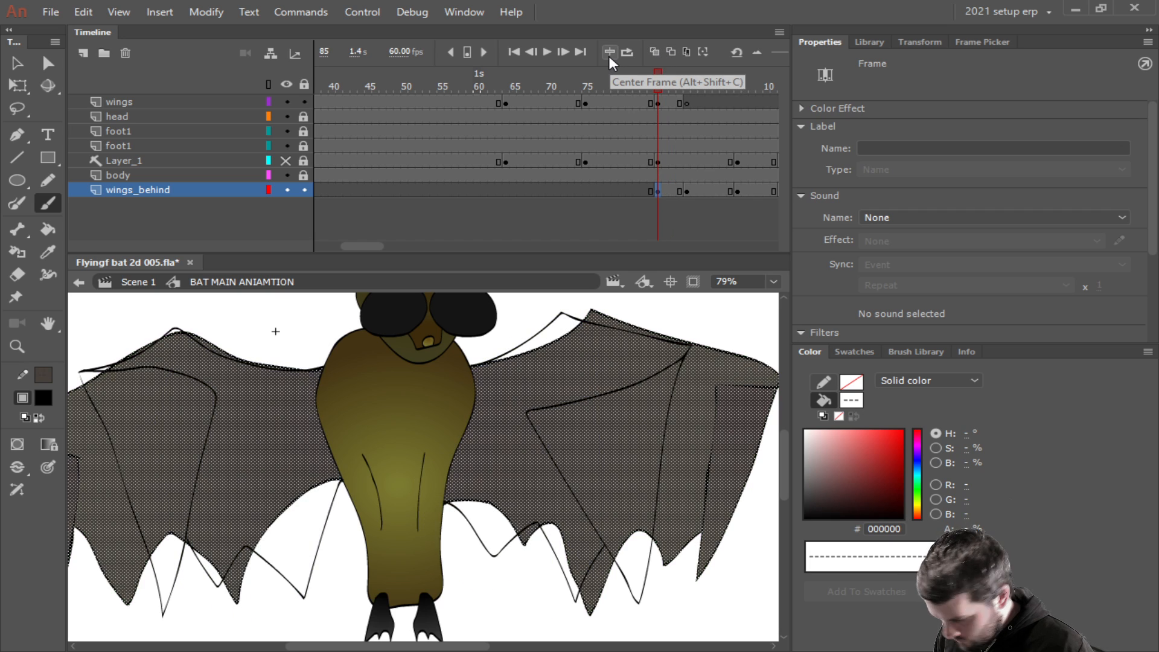
pyautogui.hotkey('ctrl', 'shift', 'a')
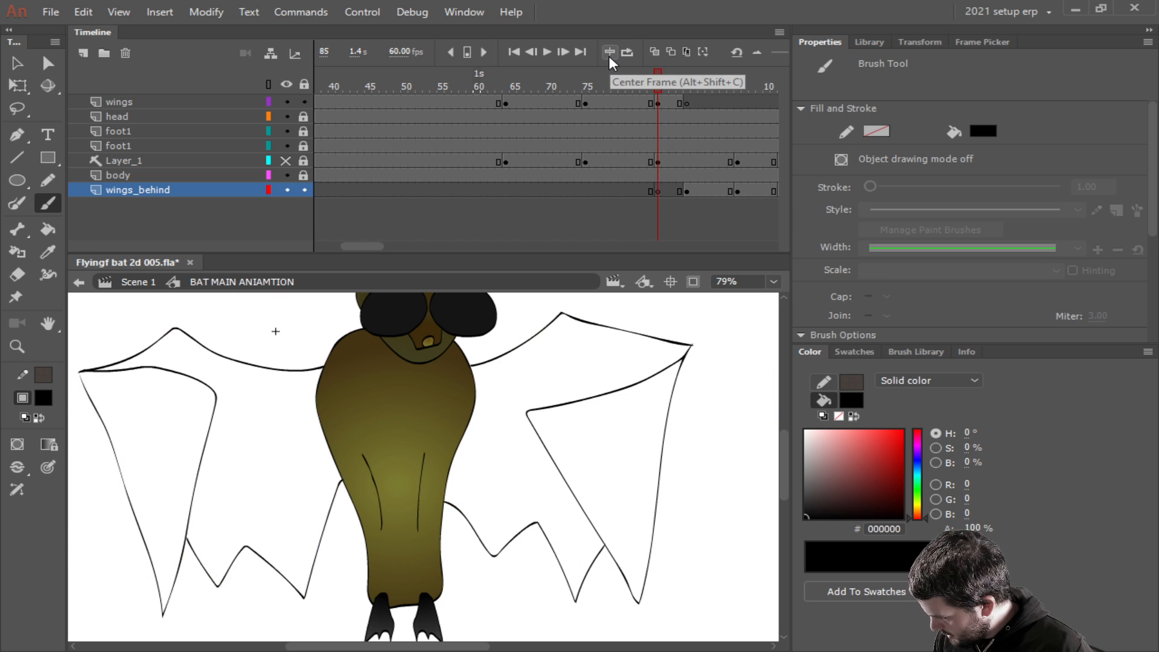
# Move the half-open wing outlines from the wings layer's frame 85 keyframe to the same place on the wings_behind layer.
pyautogui.click(658, 103)
pyautogui.scroll(5, 338, 491)
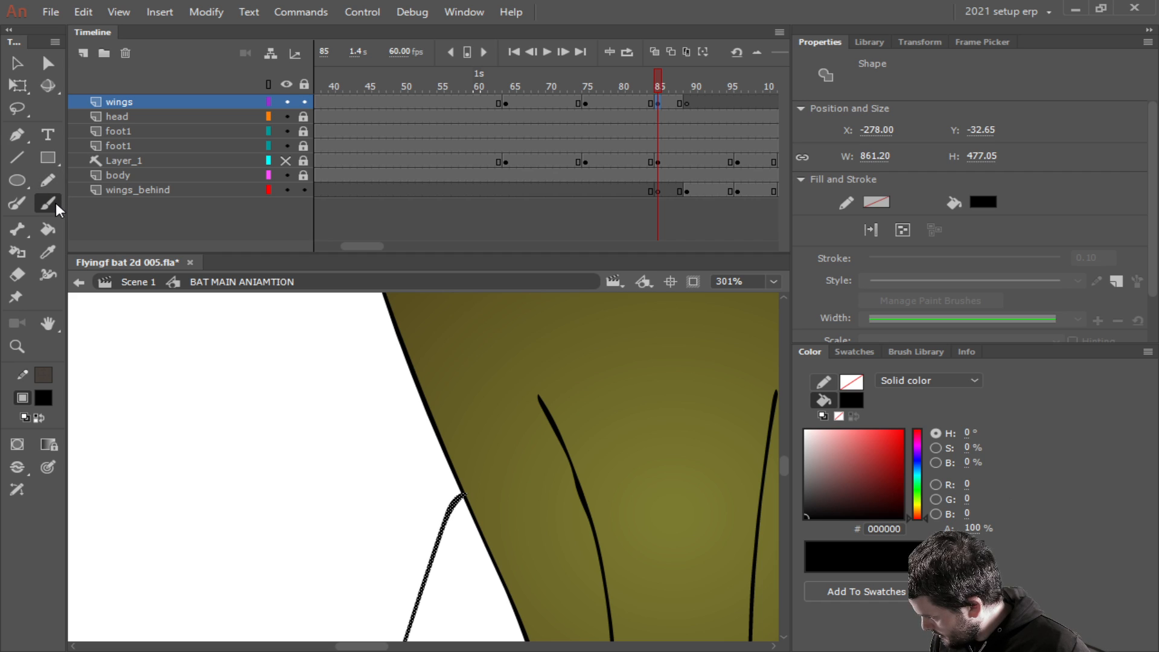
pyautogui.scroll(-3, 446, 357)
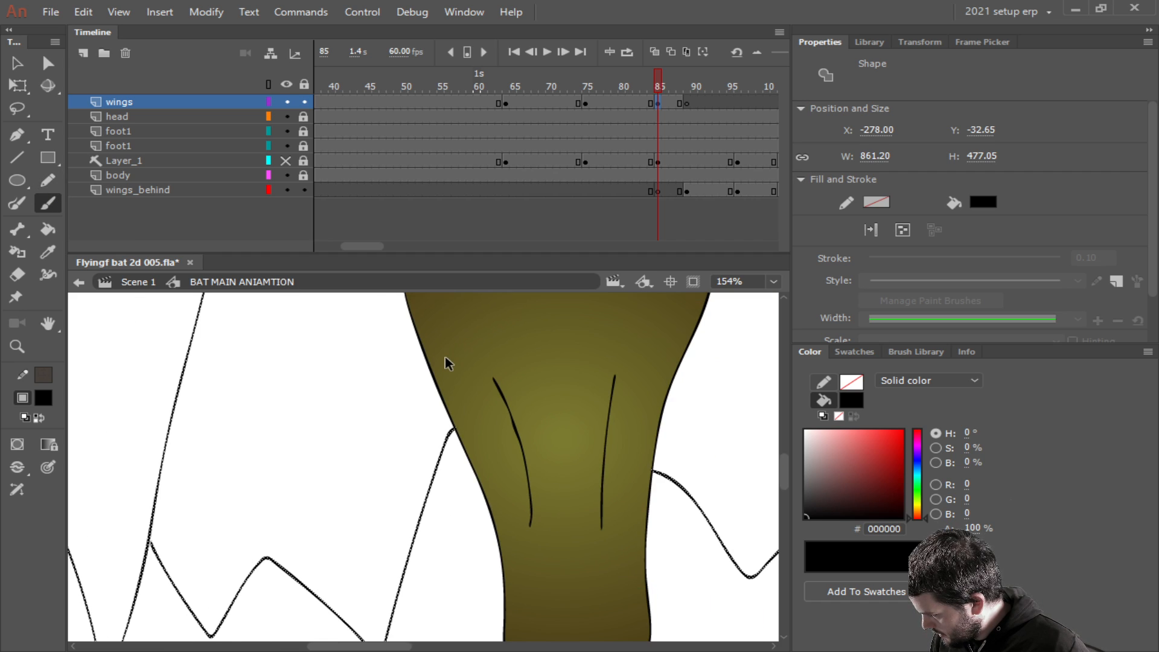
pyautogui.click(659, 104)
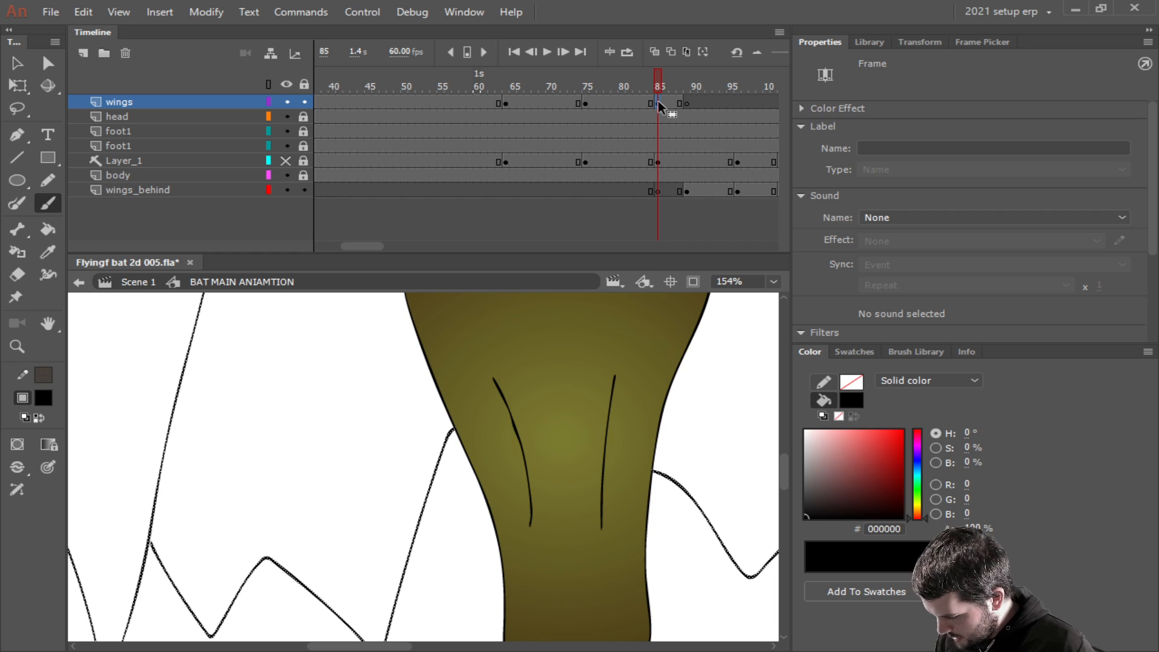
pyautogui.scroll(-4, 524, 505)
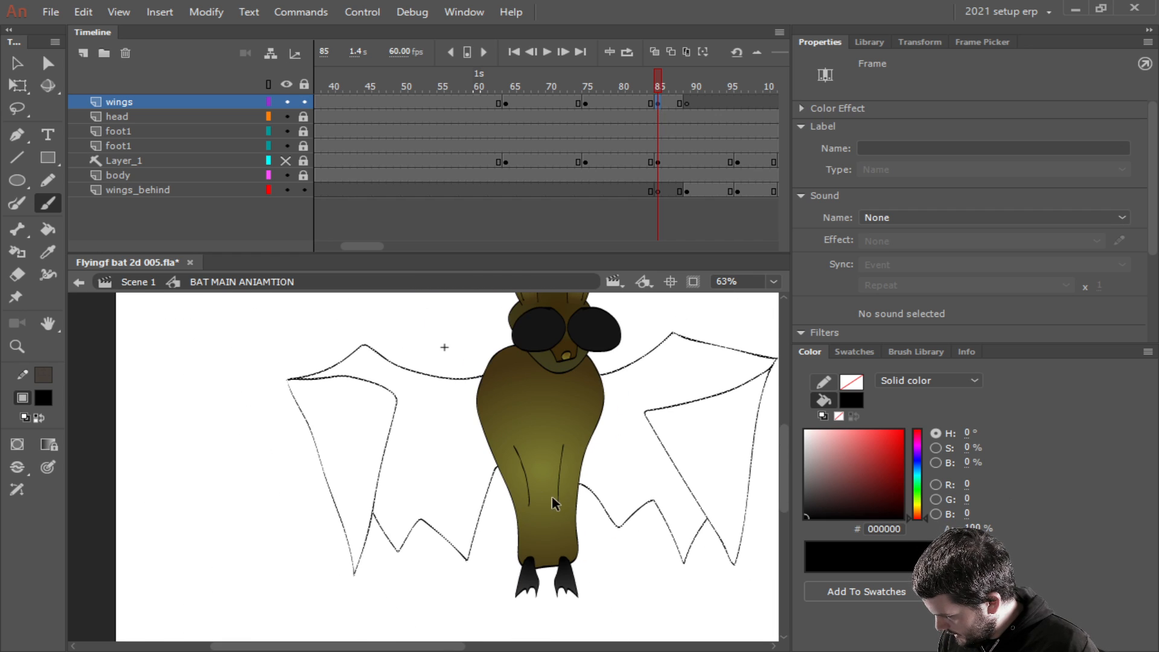
pyautogui.hotkey('ctrl', 'c')
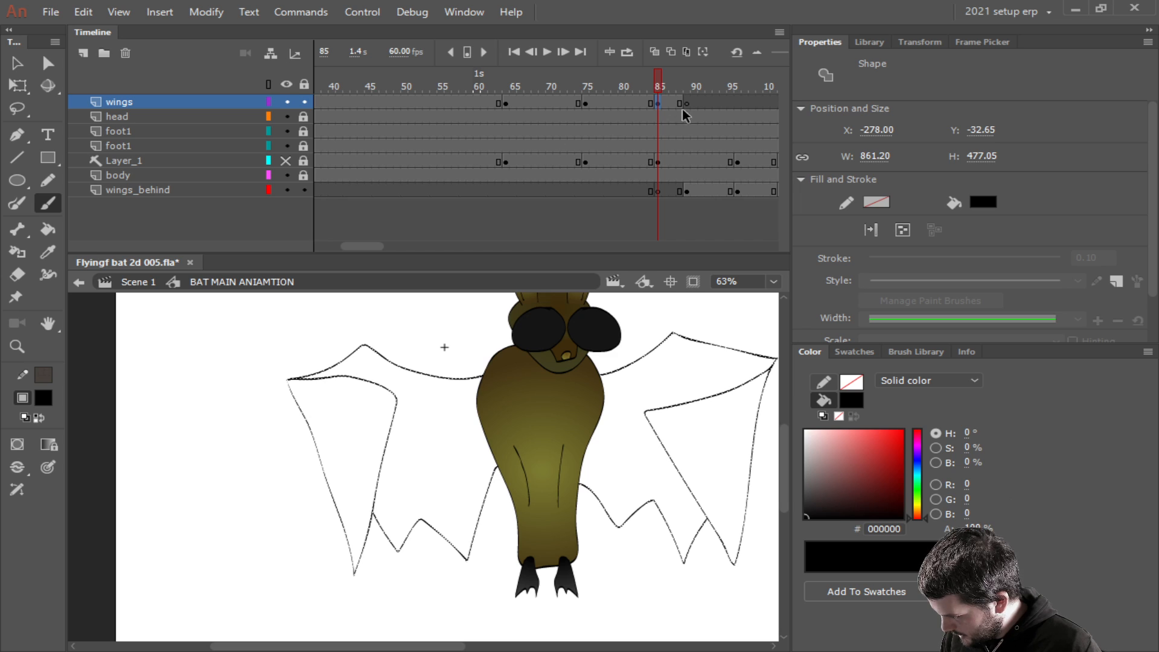
pyautogui.click(658, 103)
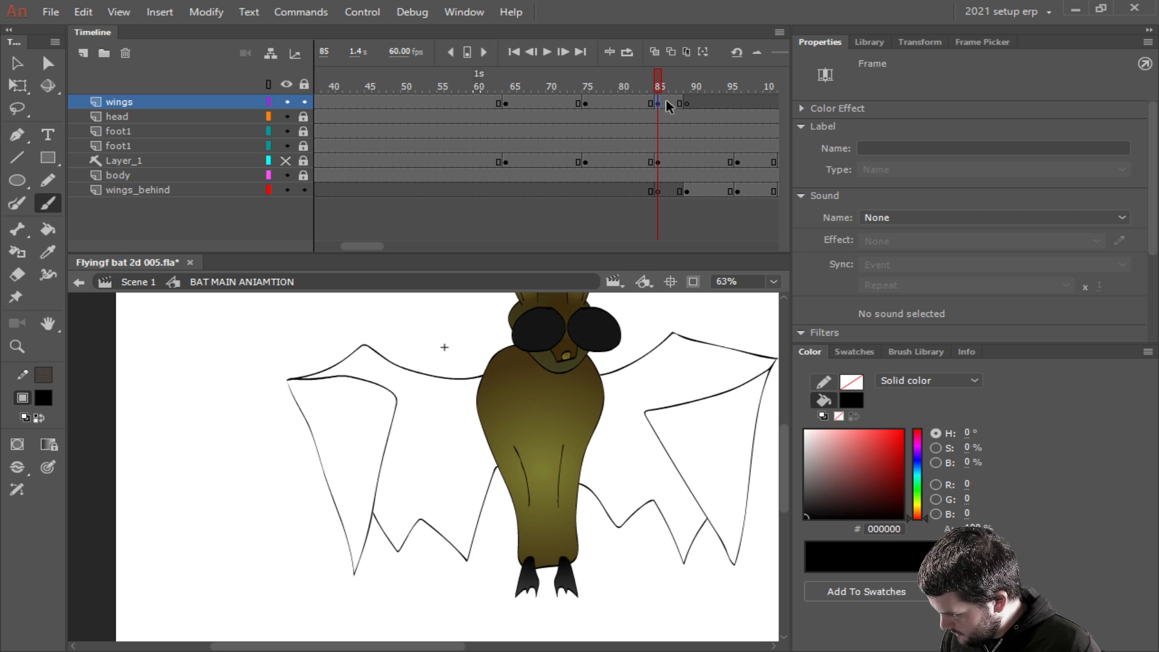
pyautogui.click(673, 103)
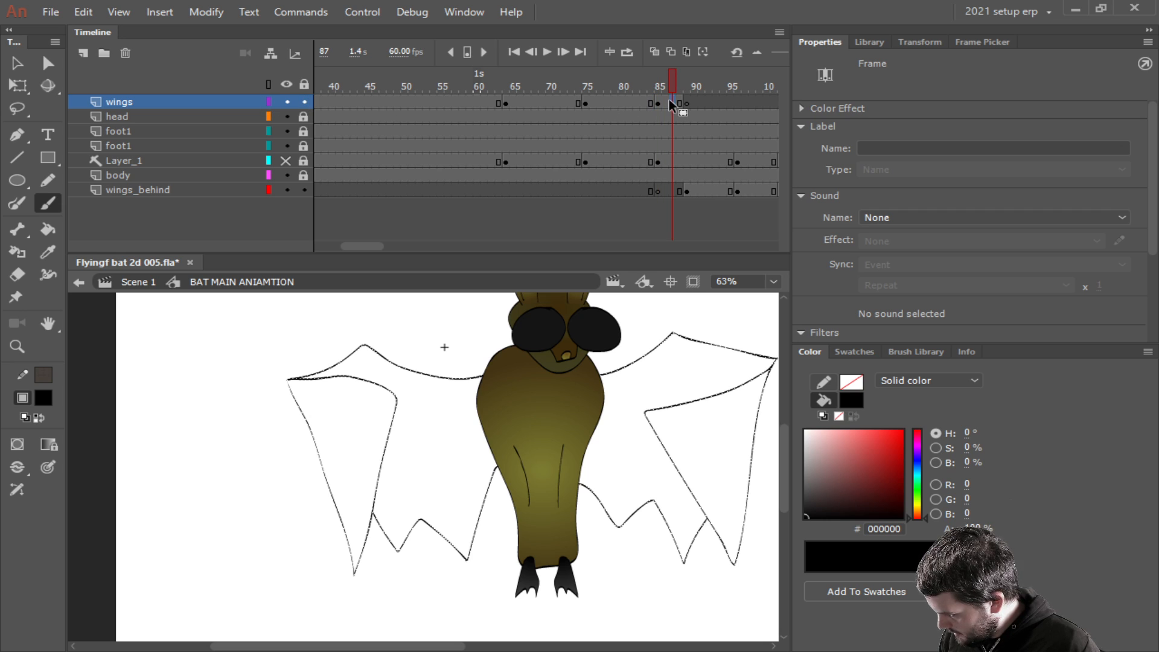
pyautogui.press('Delete')
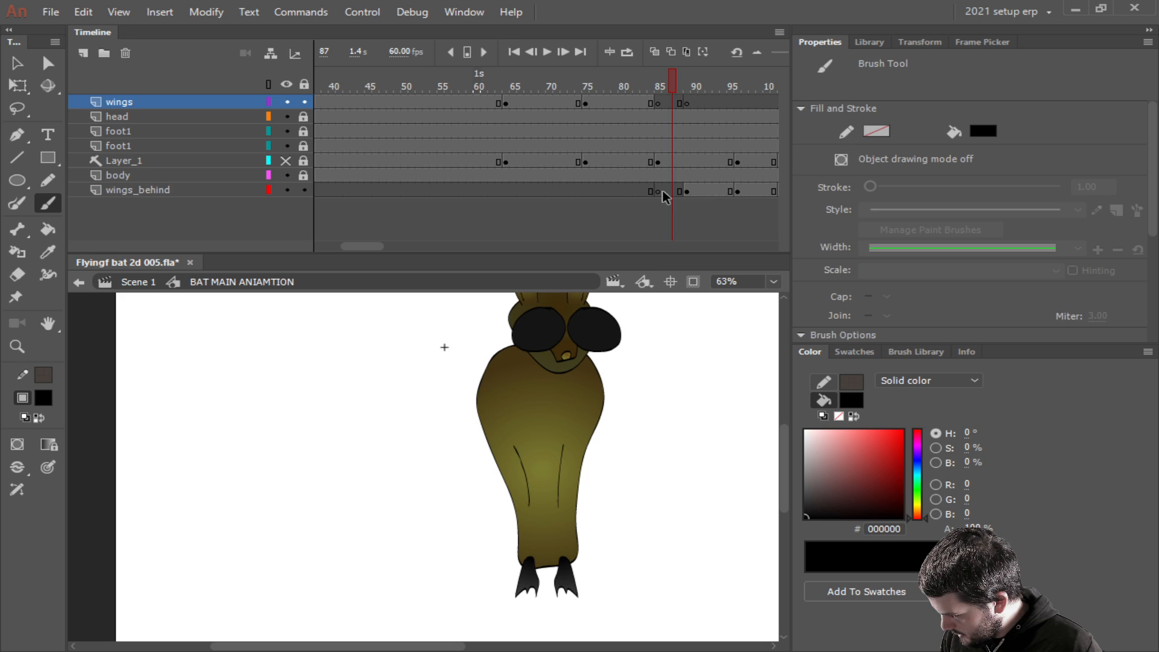
pyautogui.click(664, 192)
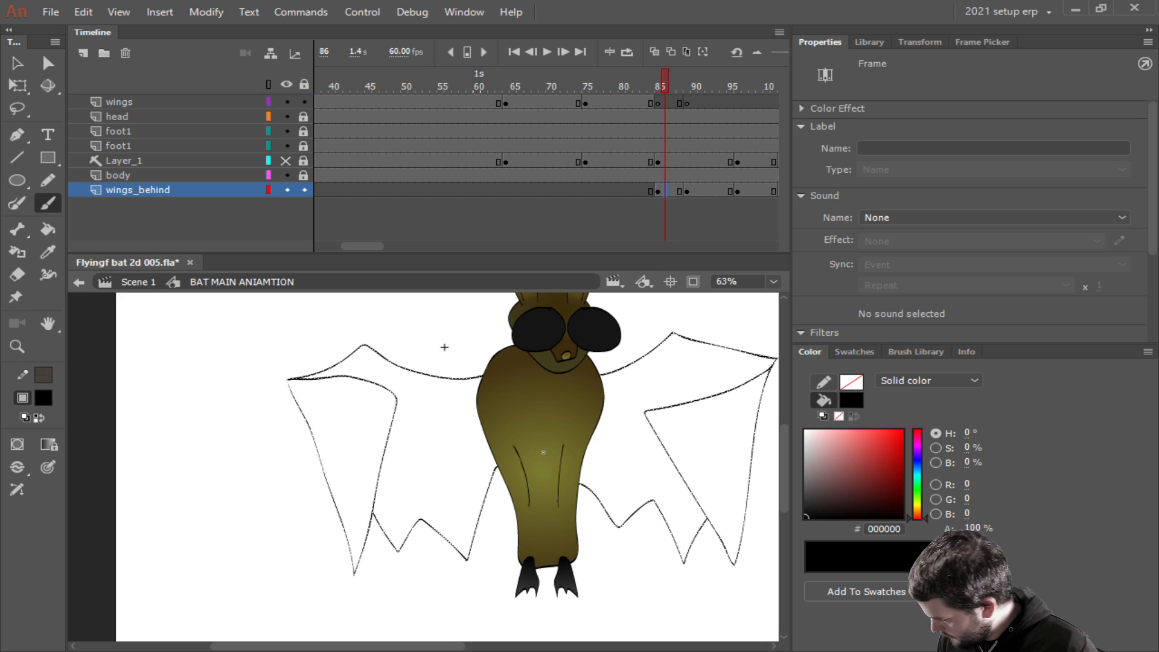
# Move the wings_behind layer directly below the wings layer and brush lines across the body joining both wings' lower and upper edges.
pyautogui.moveTo(166, 191); pyautogui.dragTo(166, 117)
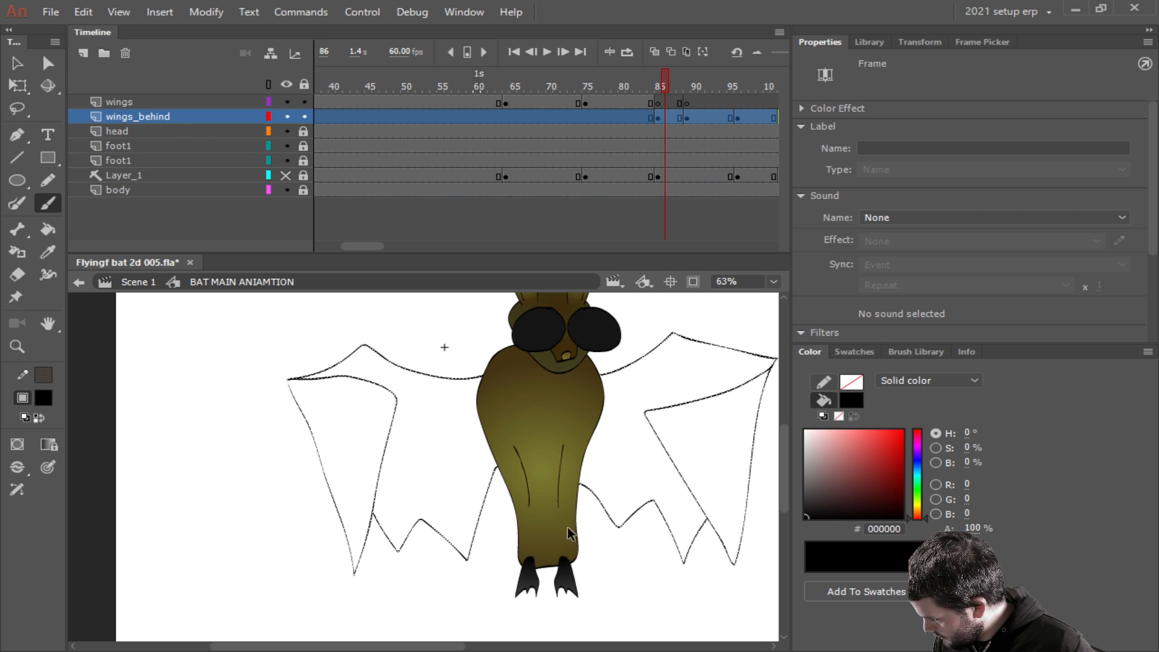
pyautogui.scroll(3, 559, 522)
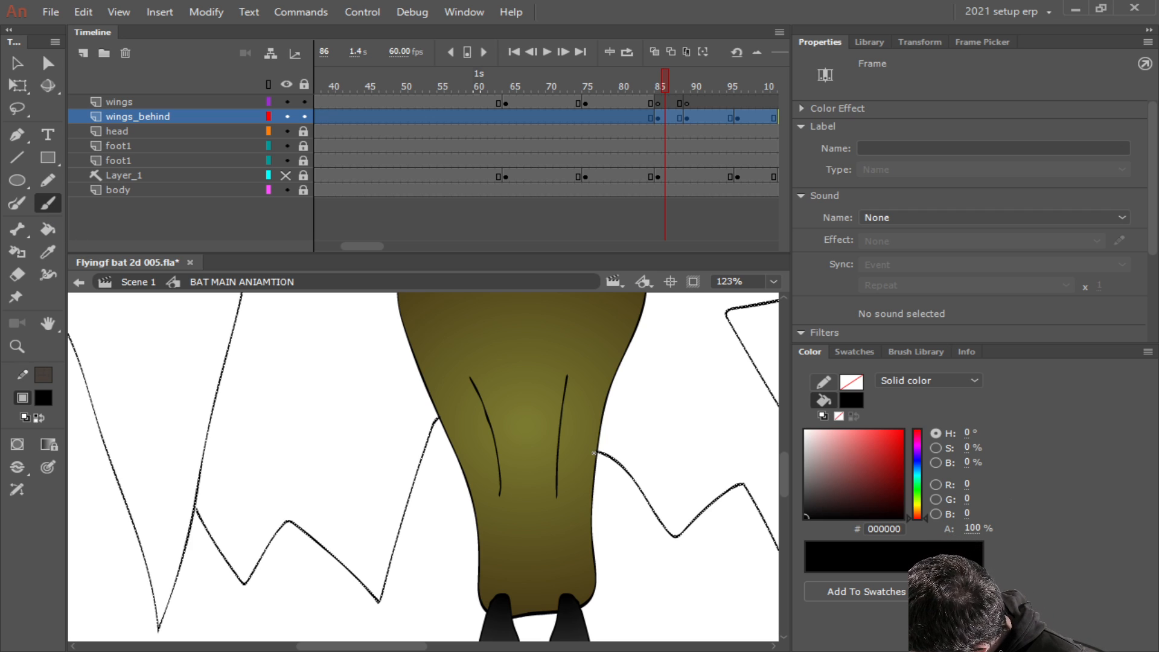
pyautogui.moveTo(597, 452)
pyautogui.mouseDown()
pyautogui.moveTo(514, 407)
pyautogui.moveTo(436, 419)
pyautogui.mouseUp()
pyautogui.scroll(2, 536, 414)
pyautogui.scroll(-3, 539, 414)
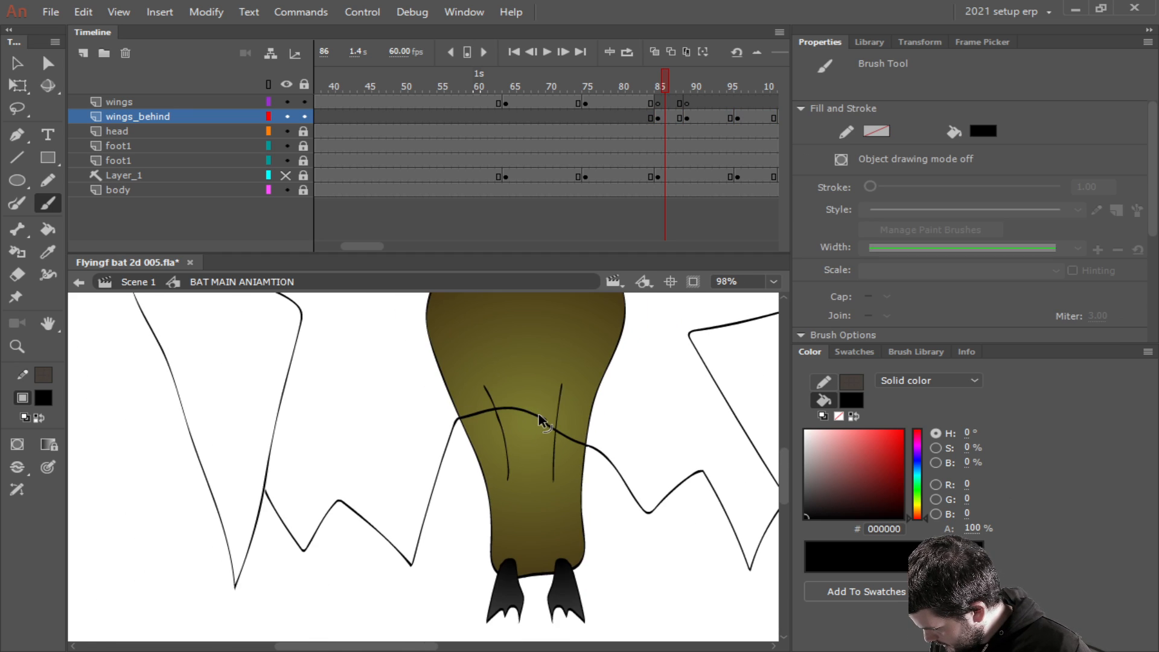
pyautogui.moveTo(578, 370); pyautogui.dragTo(535, 498)
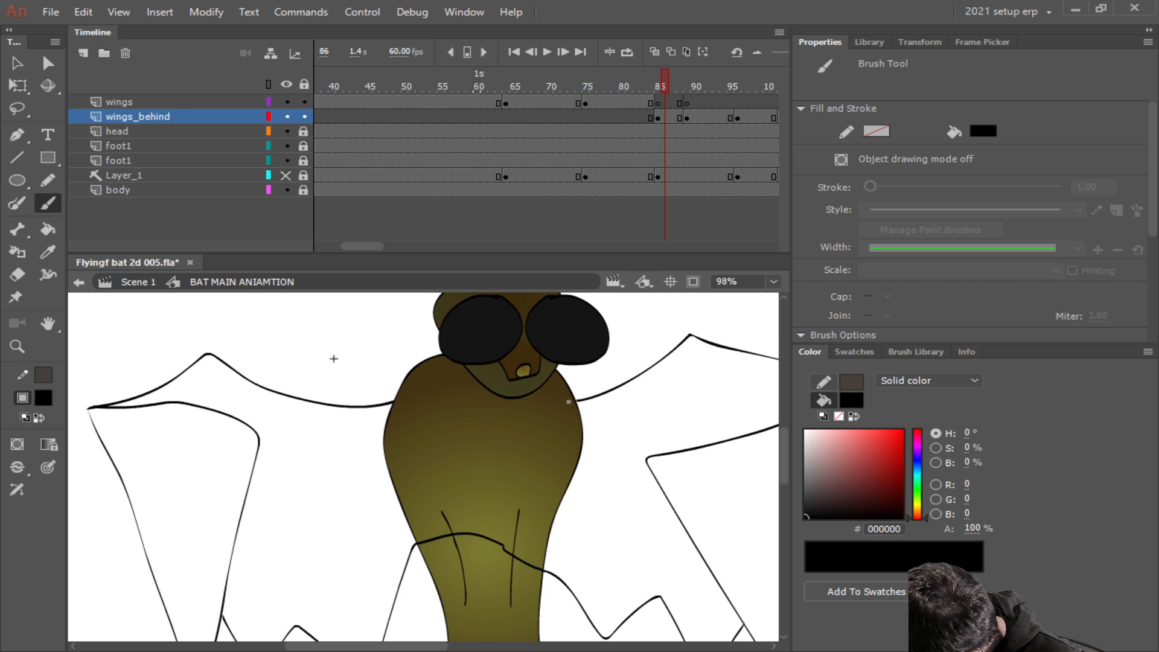
pyautogui.moveTo(574, 400)
pyautogui.mouseDown()
pyautogui.moveTo(455, 428)
pyautogui.moveTo(396, 403)
pyautogui.mouseUp()
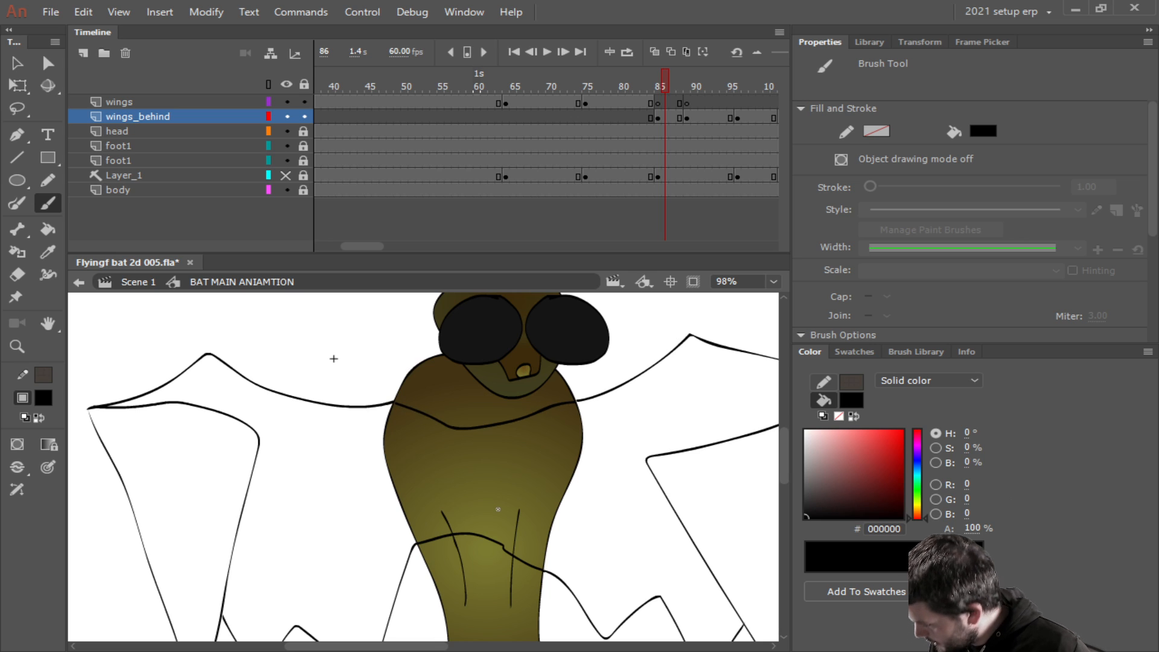
pyautogui.scroll(-2, 516, 461)
pyautogui.moveTo(510, 475); pyautogui.dragTo(487, 403)
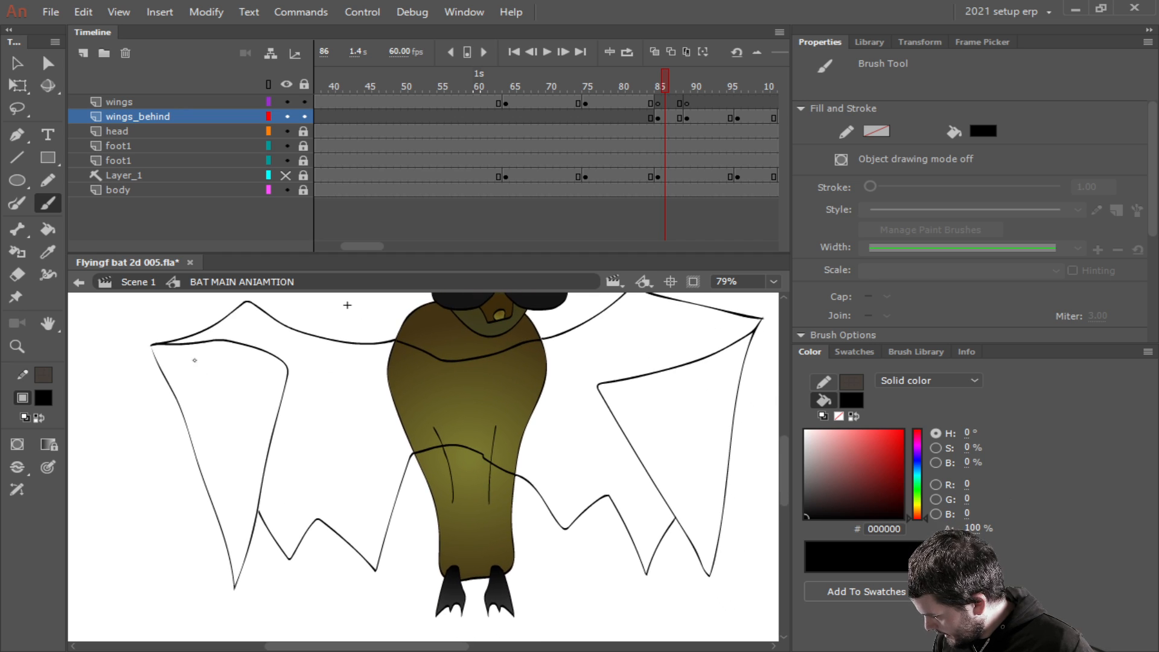
# Swap the fill to the dark brown 3A3131 radial gradient and fill the joined wing area and both folded tips with the Paint Bucket.
pyautogui.click(39, 417)
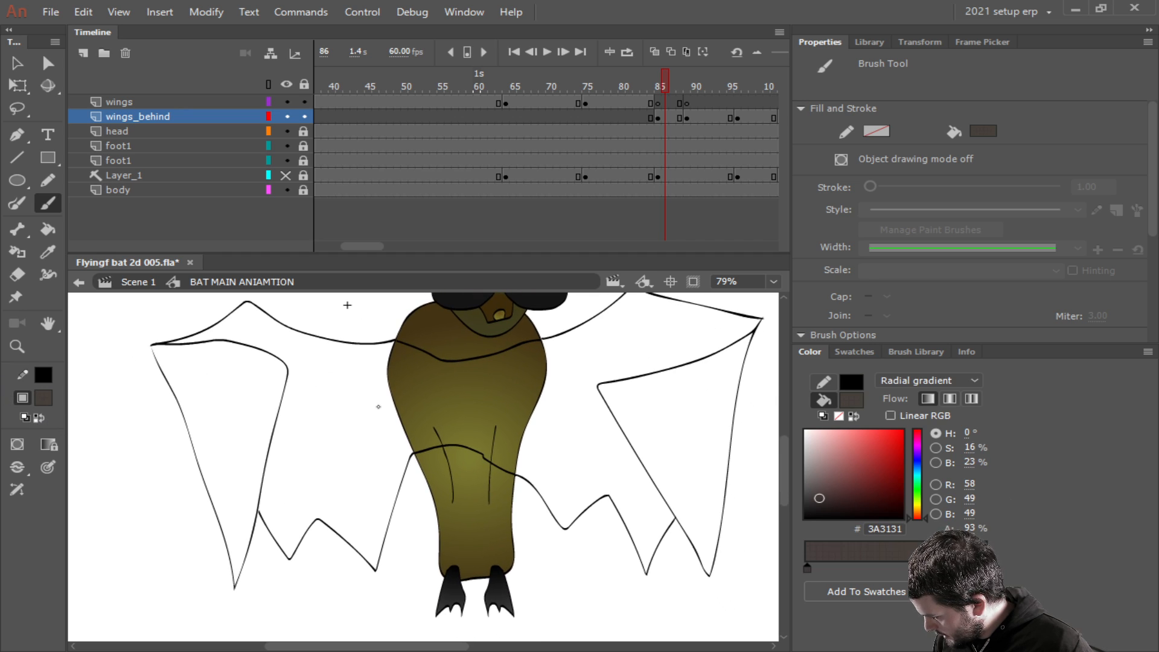
pyautogui.click(47, 228)
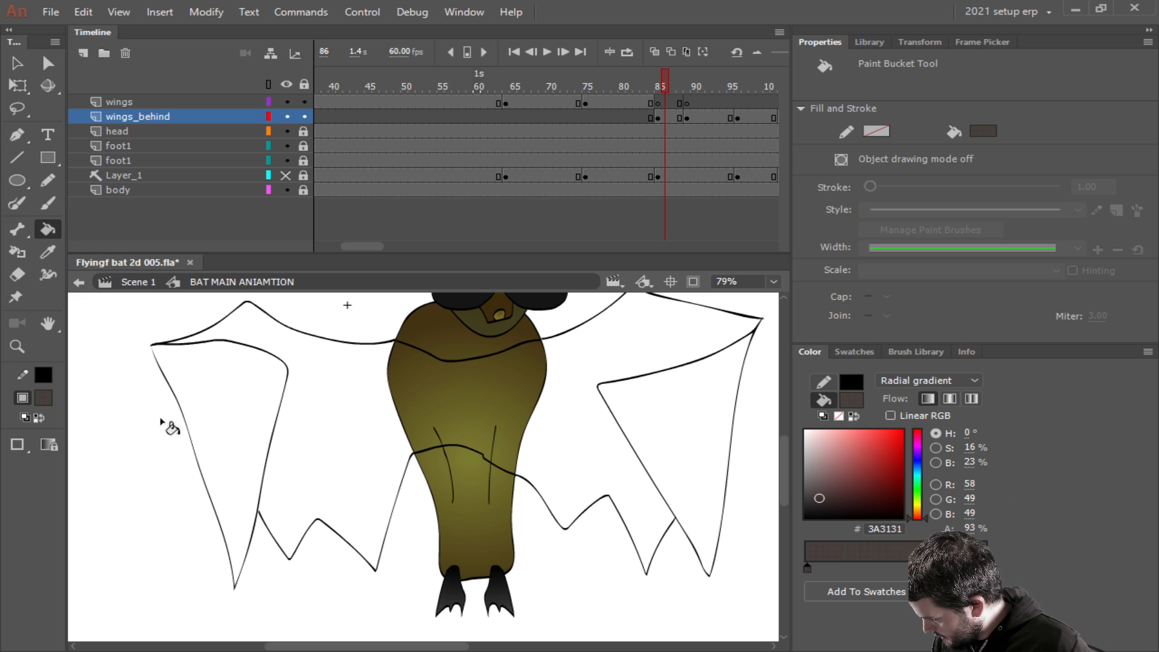
pyautogui.click(13, 447)
pyautogui.click(72, 483)
pyautogui.click(368, 421)
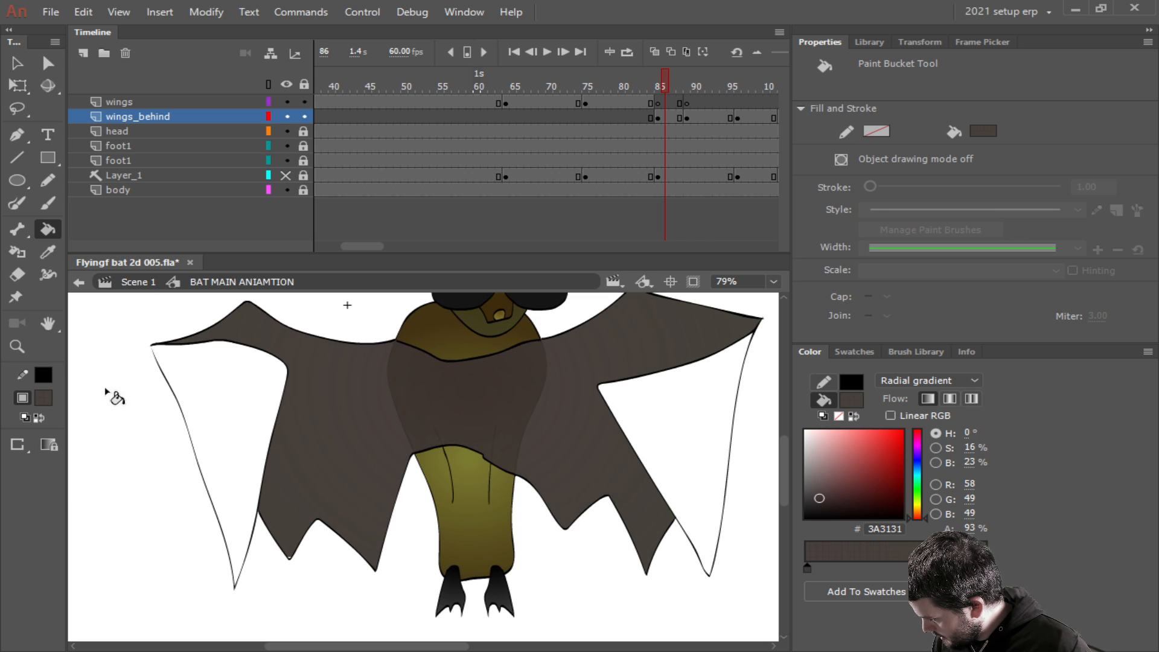
pyautogui.click(216, 385)
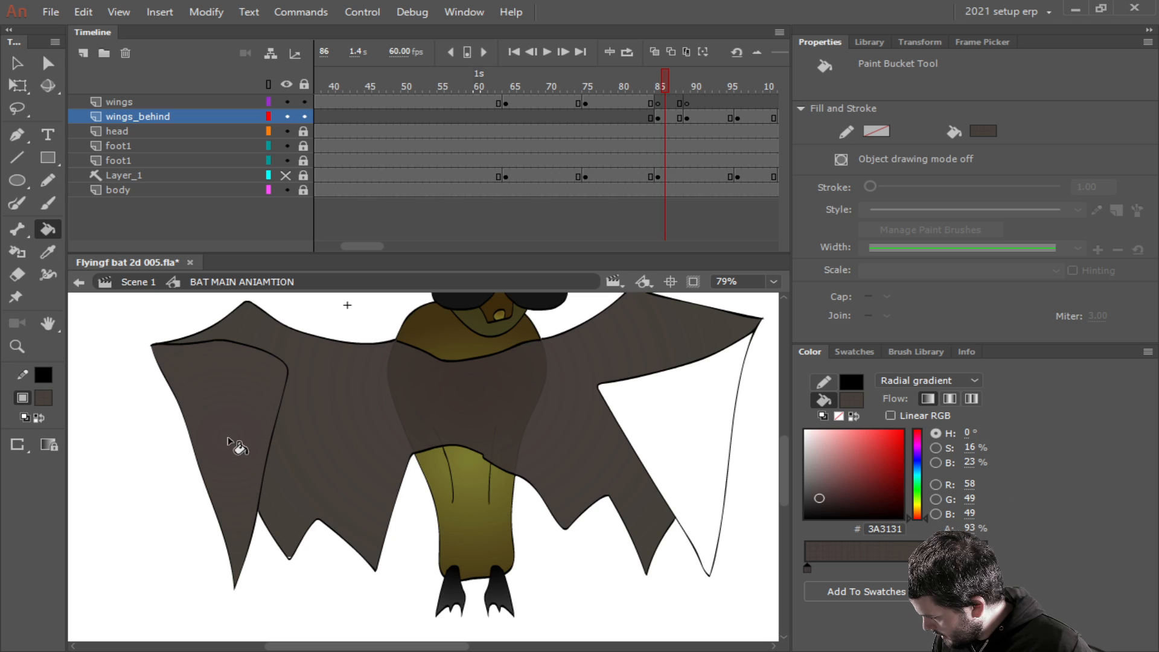
pyautogui.click(695, 450)
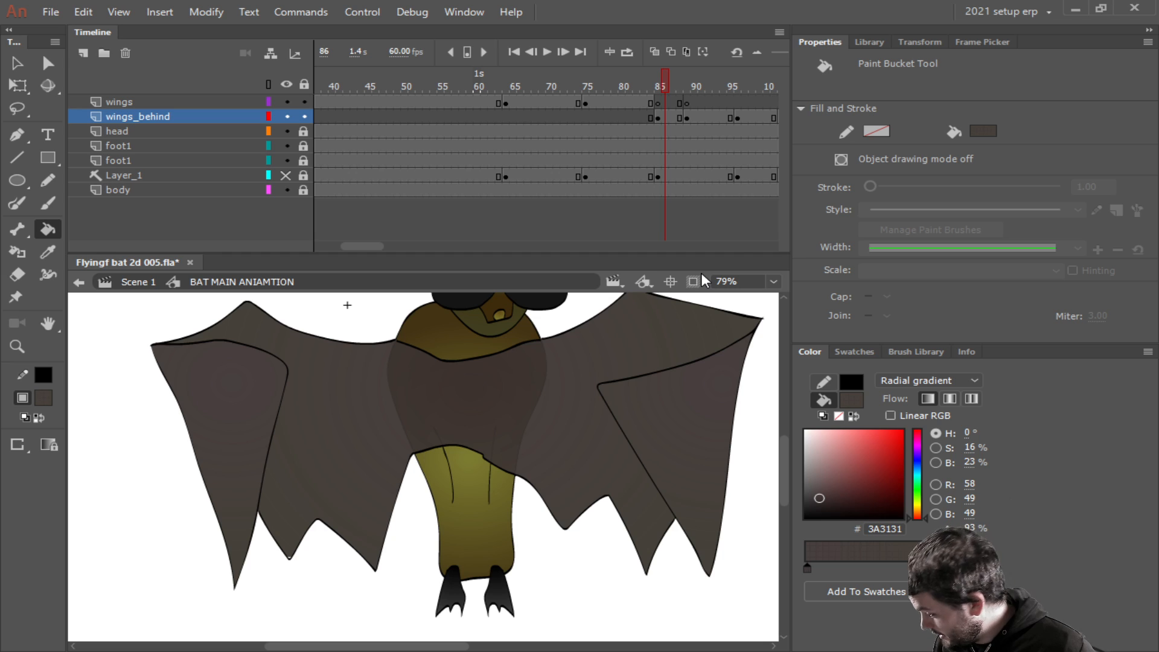
# Move the wings_behind layer back below the body layer so the body covers the joining lines.
pyautogui.moveTo(187, 115); pyautogui.dragTo(177, 198)
pyautogui.click(688, 594)
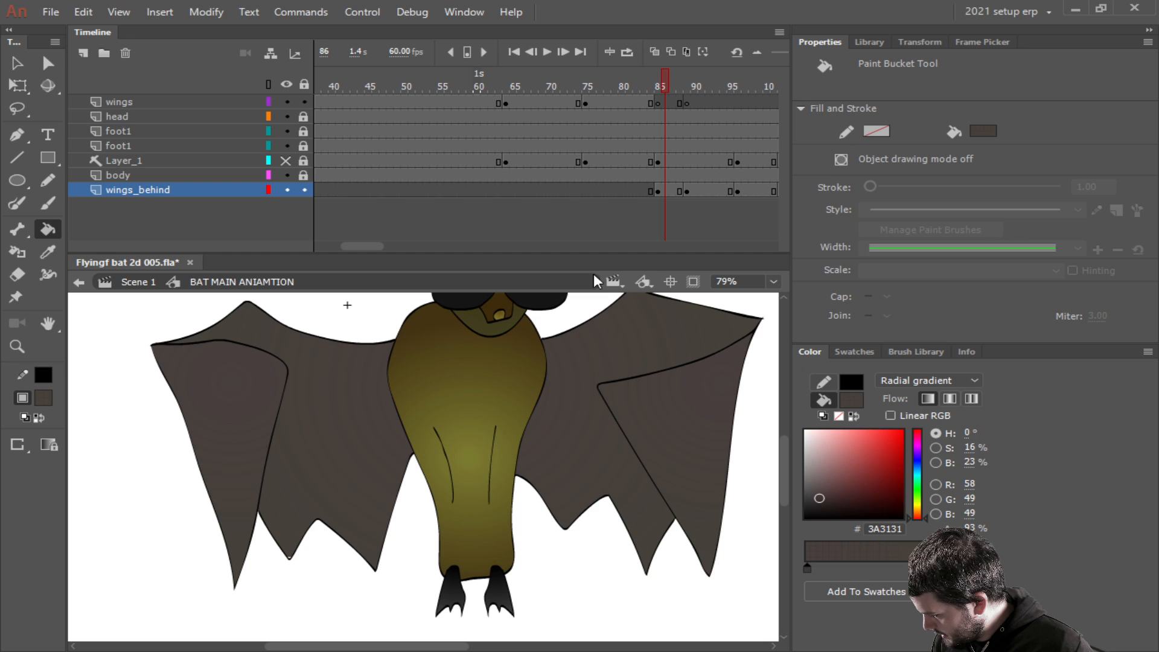
pyautogui.scroll(-5, 530, 401)
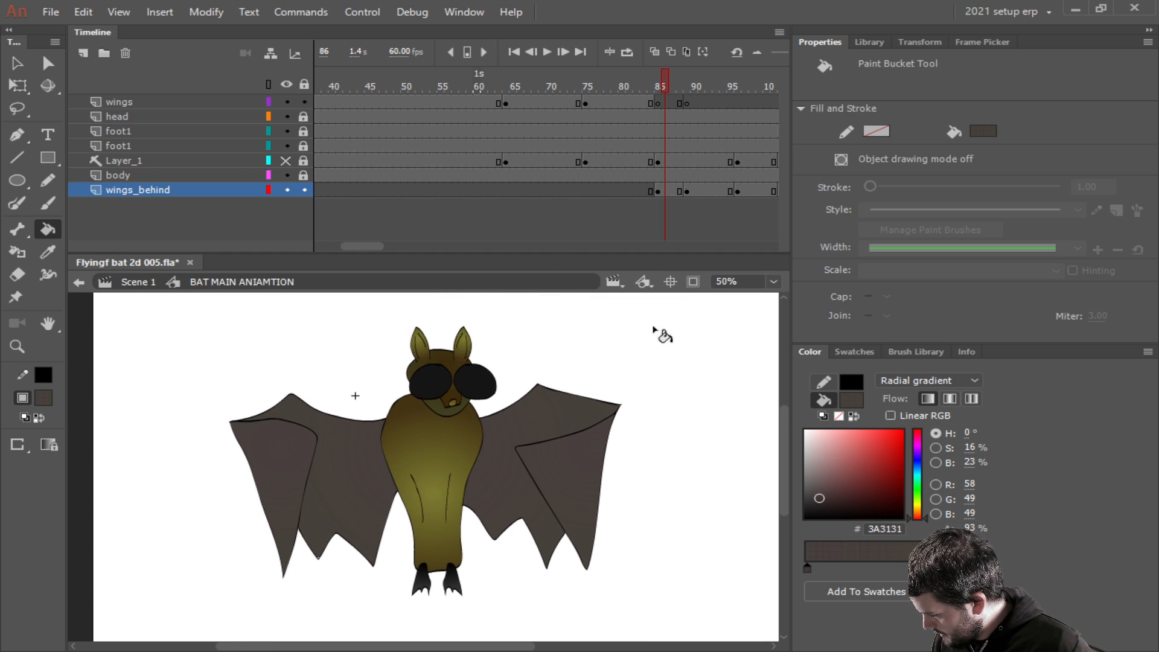
# Play the animation from frame 46 and scrub through the wing poses up to frame 122 to check the motion.
pyautogui.moveTo(576, 79); pyautogui.dragTo(465, 78)
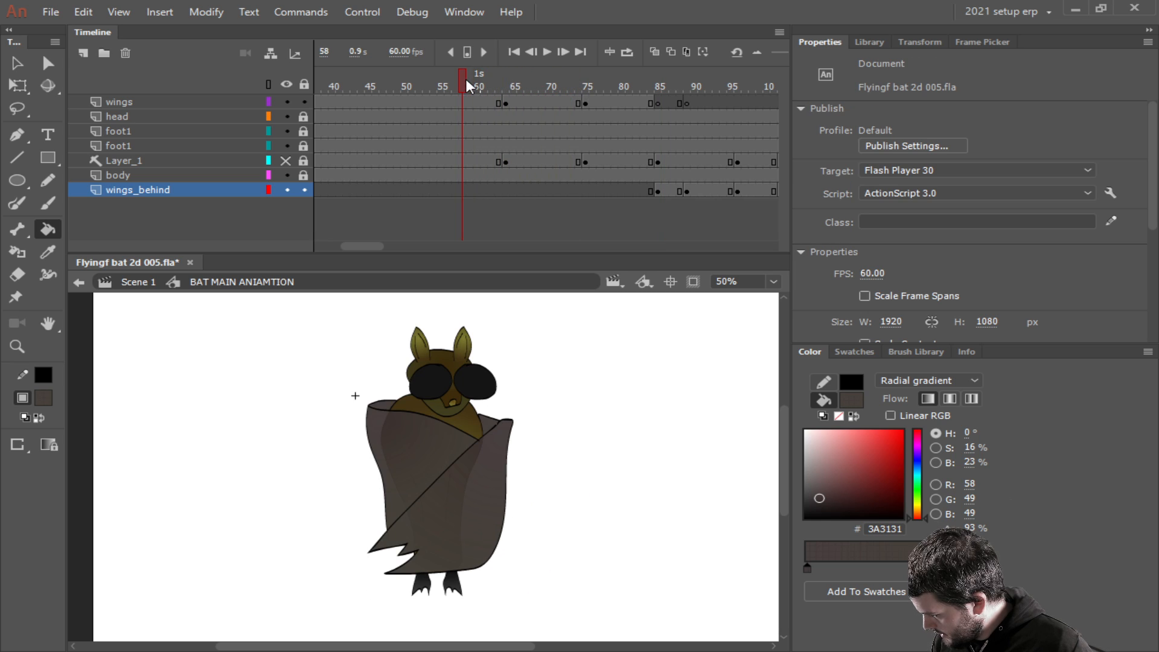
pyautogui.click(376, 77)
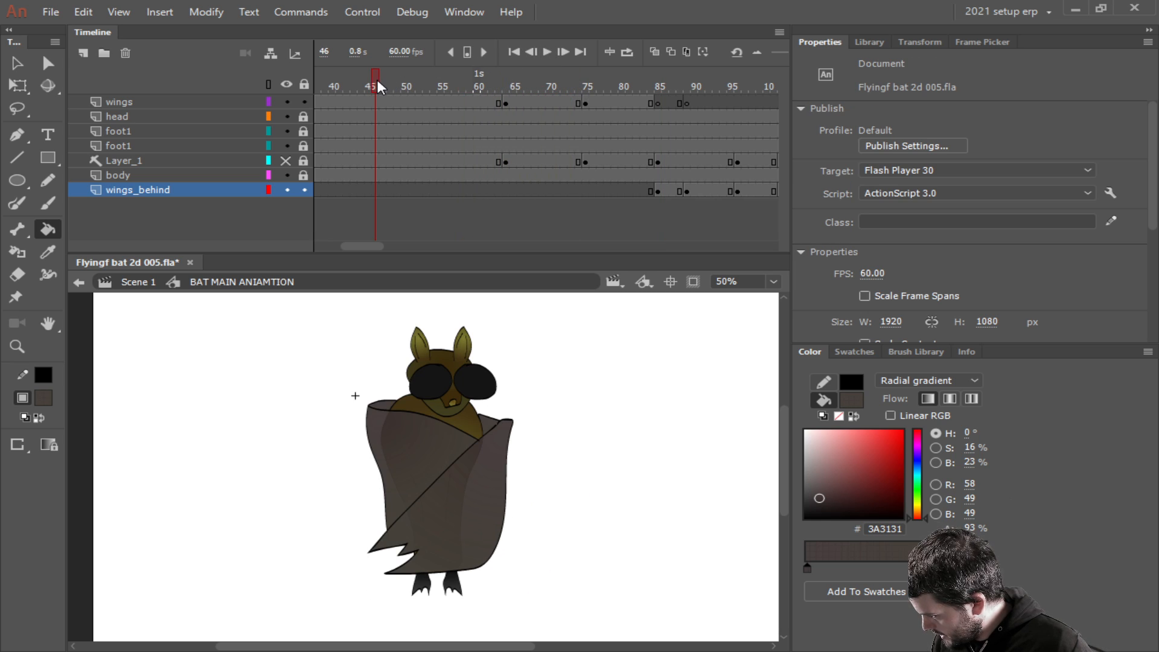
pyautogui.click(541, 50)
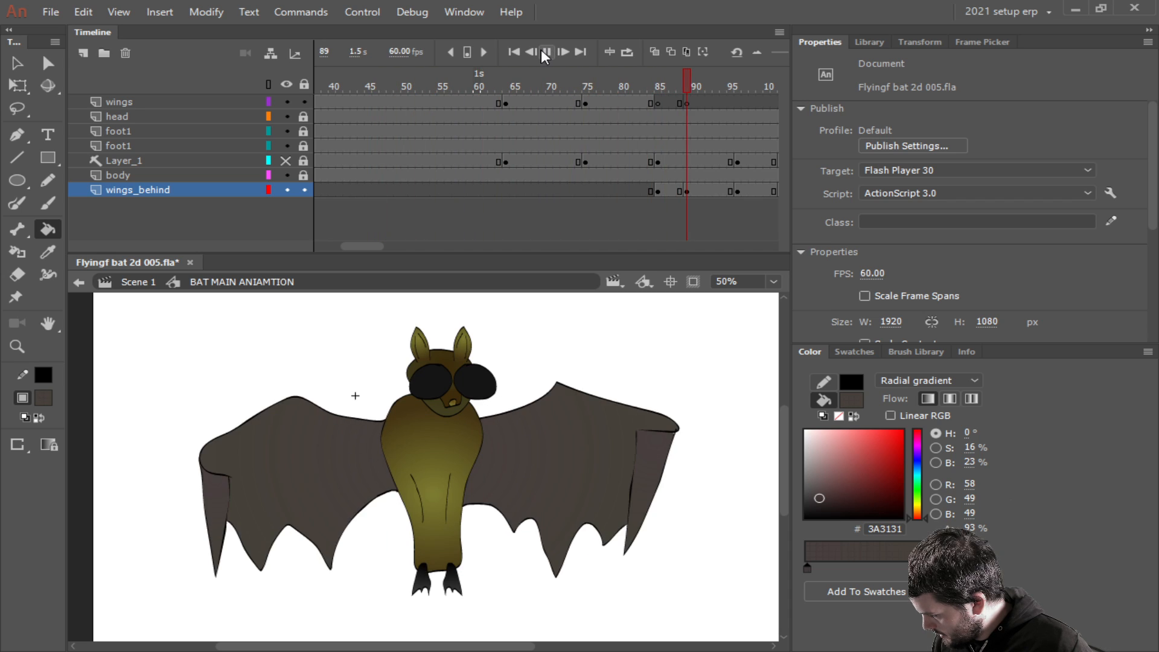
pyautogui.moveTo(393, 247); pyautogui.dragTo(360, 248)
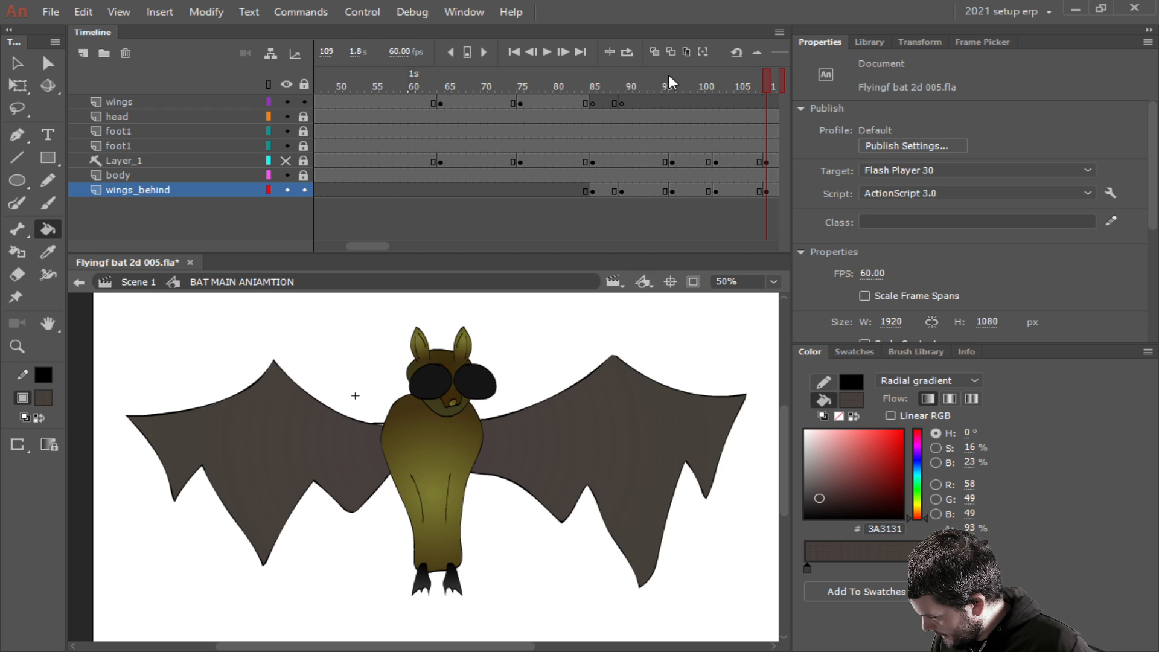
pyautogui.moveTo(667, 77); pyautogui.dragTo(791, 78)
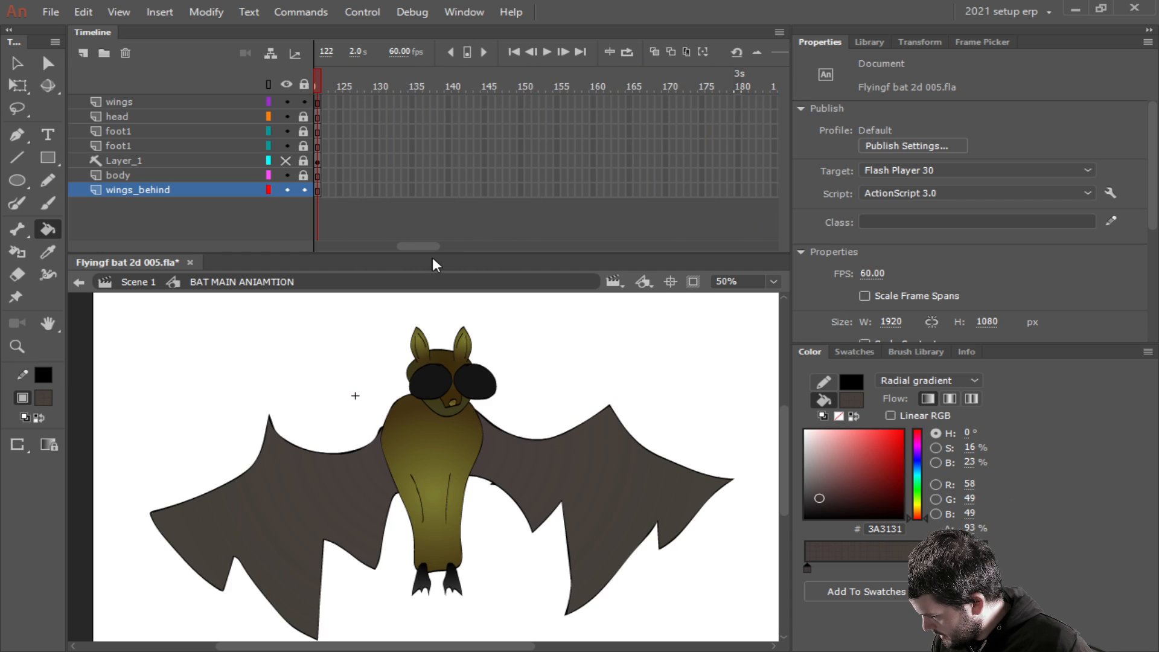
# Remove the last frame, frame 122, from all layers of the bat animation.
pyautogui.moveTo(424, 249); pyautogui.dragTo(392, 249)
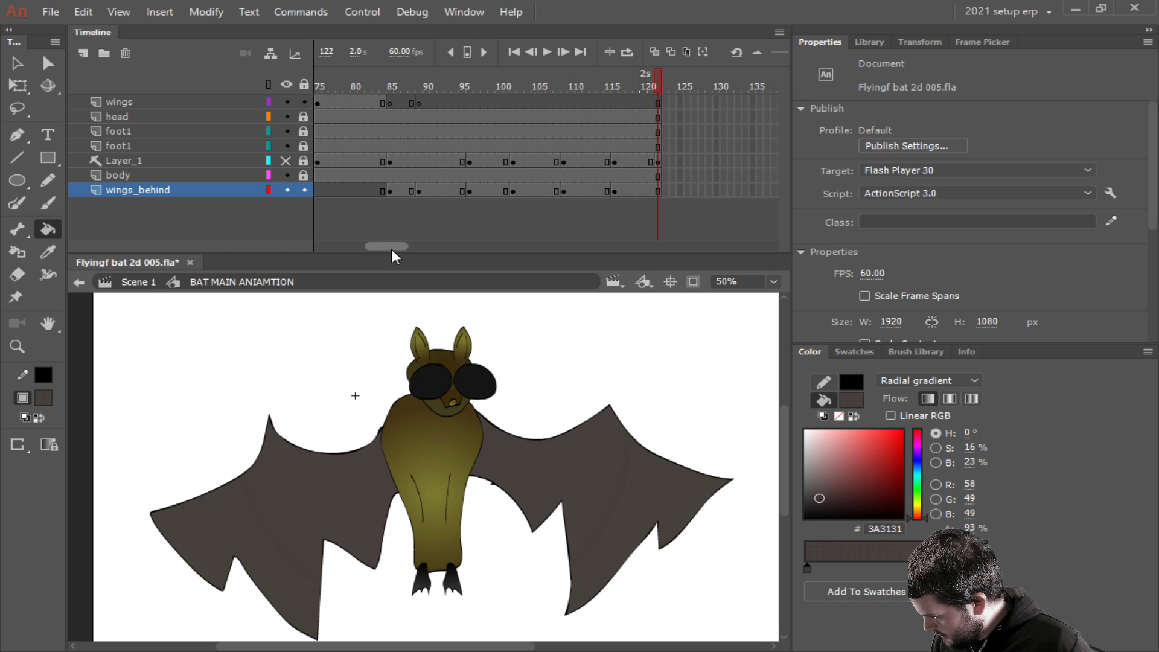
pyautogui.click(657, 162)
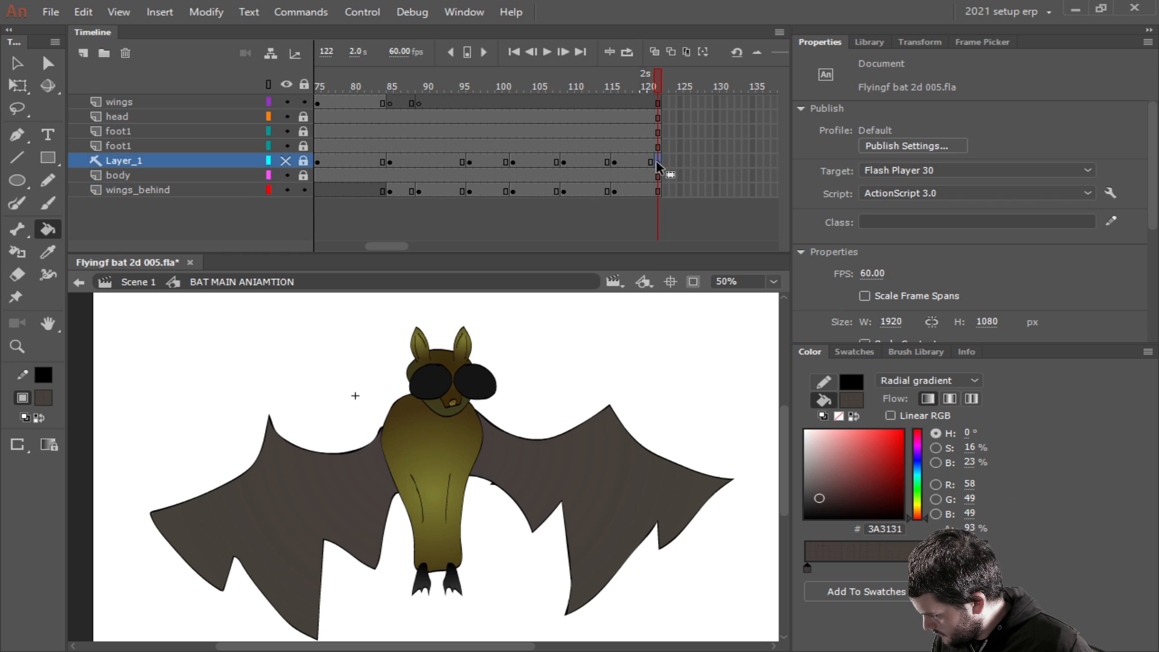
pyautogui.click(646, 160)
pyautogui.moveTo(660, 192); pyautogui.dragTo(660, 173)
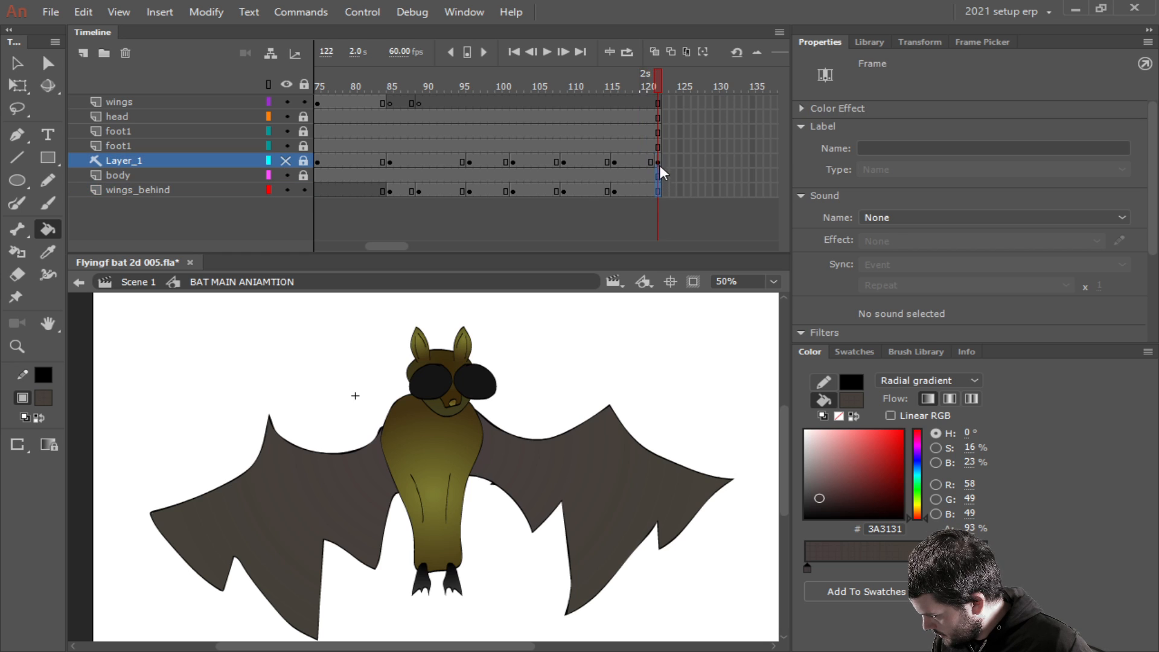
pyautogui.rightClick(657, 109)
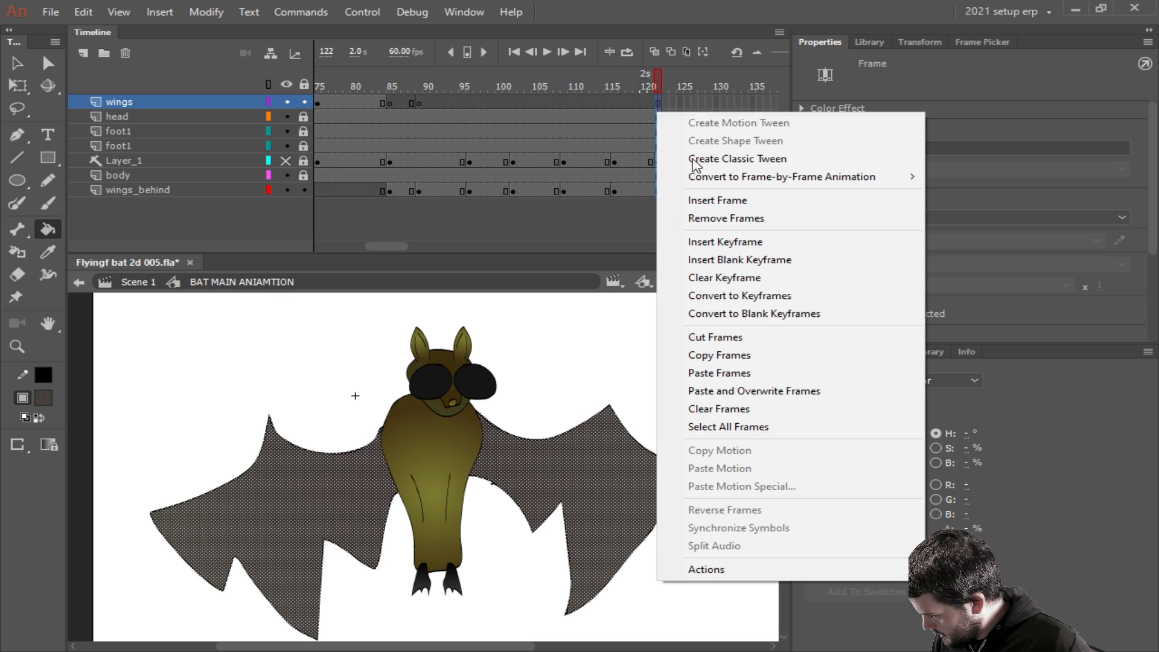
pyautogui.click(709, 218)
pyautogui.click(709, 159)
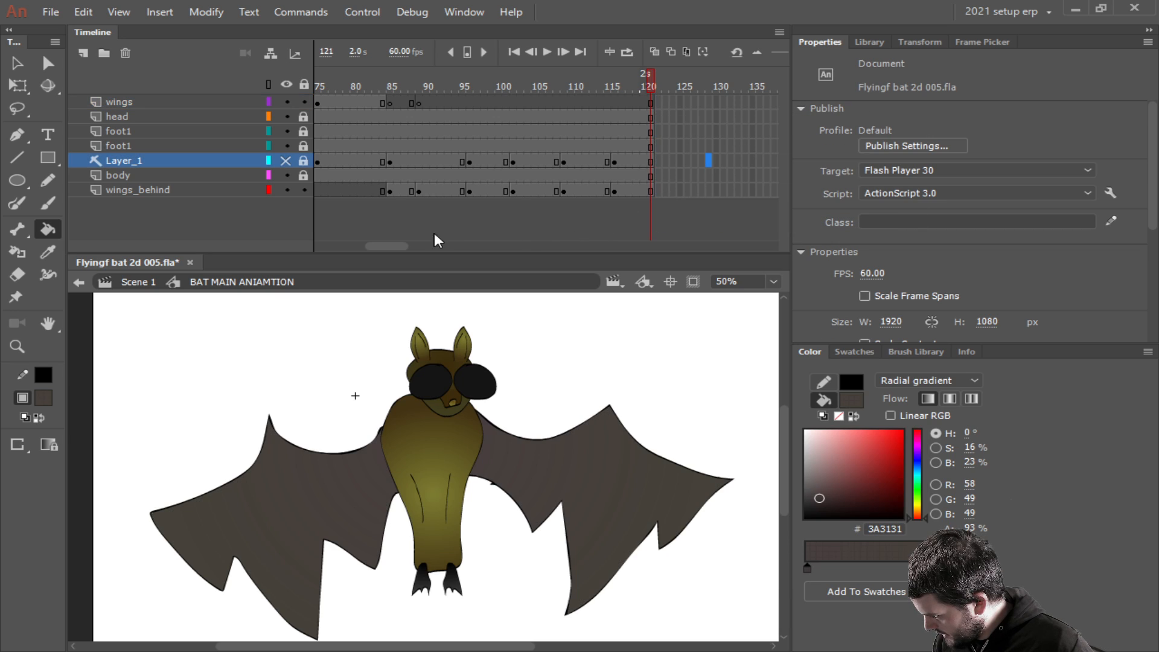
# Extend the half-open pose on wings_behind by one frame, remove frame 92 from the next pose, and scrub through the change.
pyautogui.moveTo(389, 244); pyautogui.dragTo(370, 244)
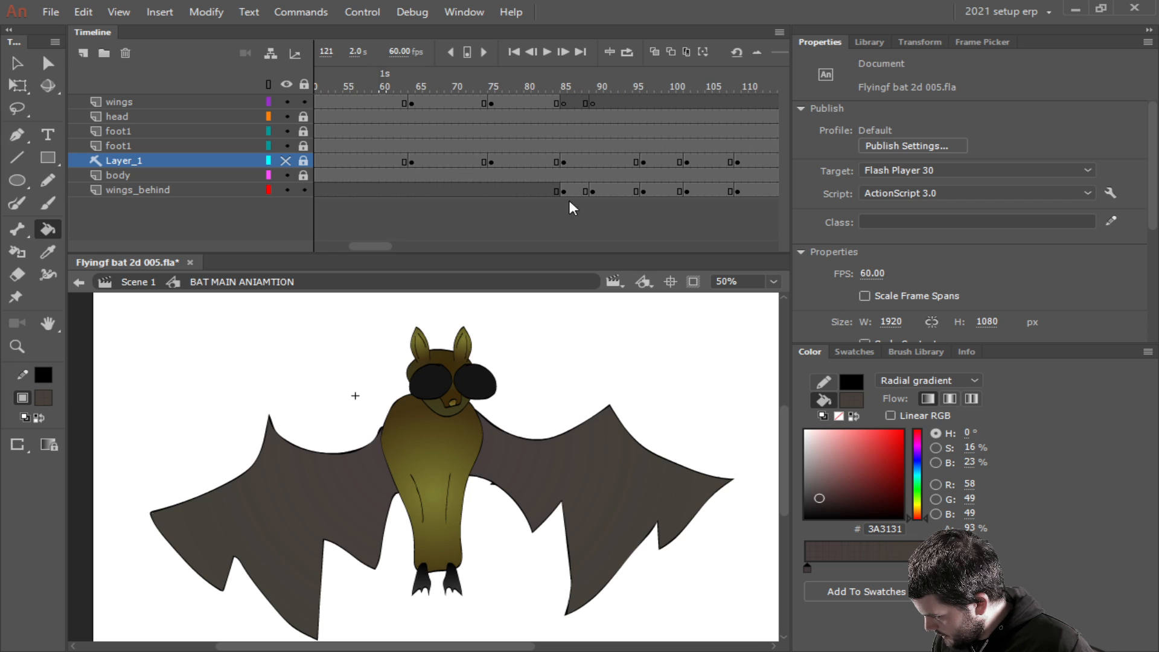
pyautogui.click(586, 191)
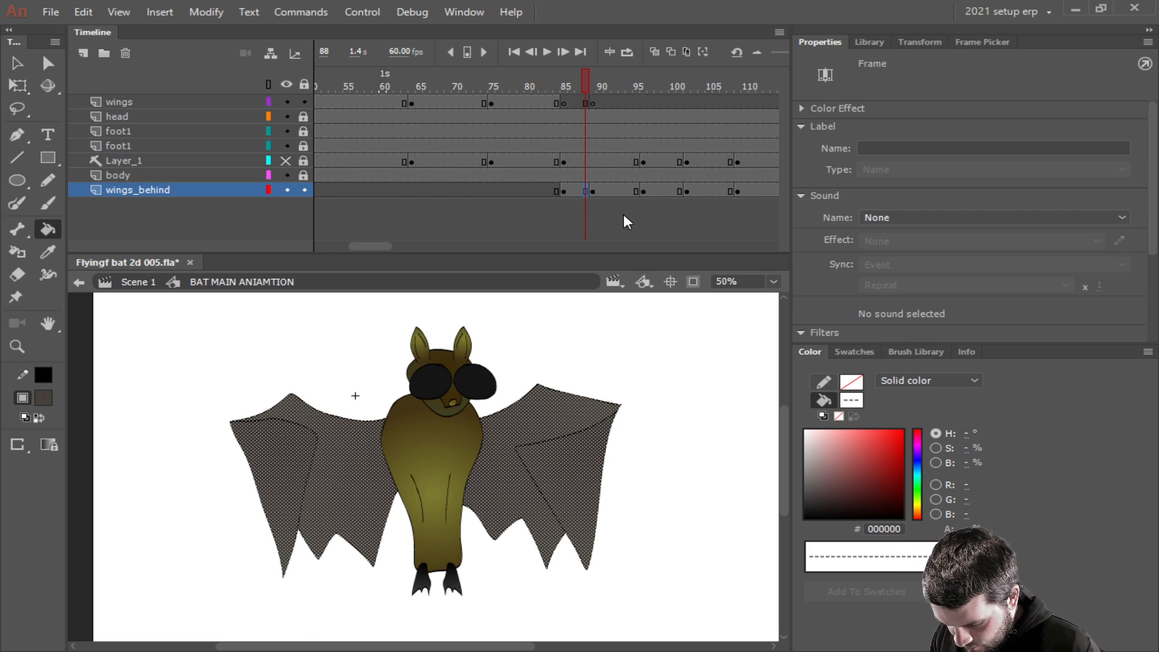
pyautogui.press('F5')
pyautogui.press('F5')
pyautogui.click(616, 191)
pyautogui.rightClick(617, 191)
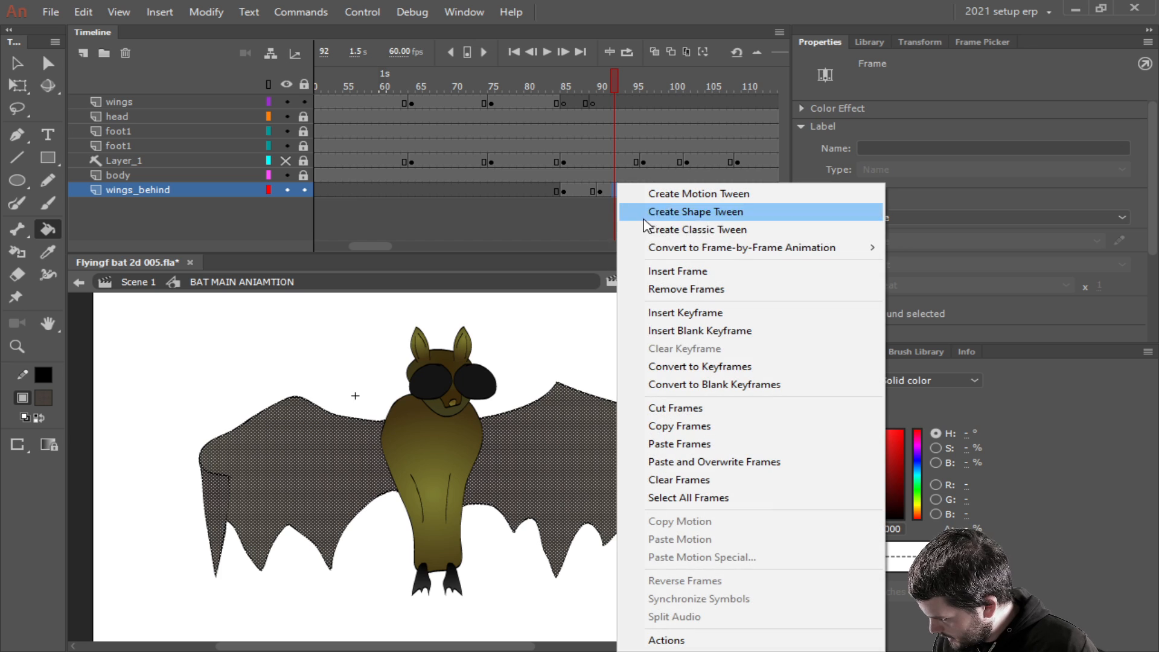
pyautogui.click(665, 288)
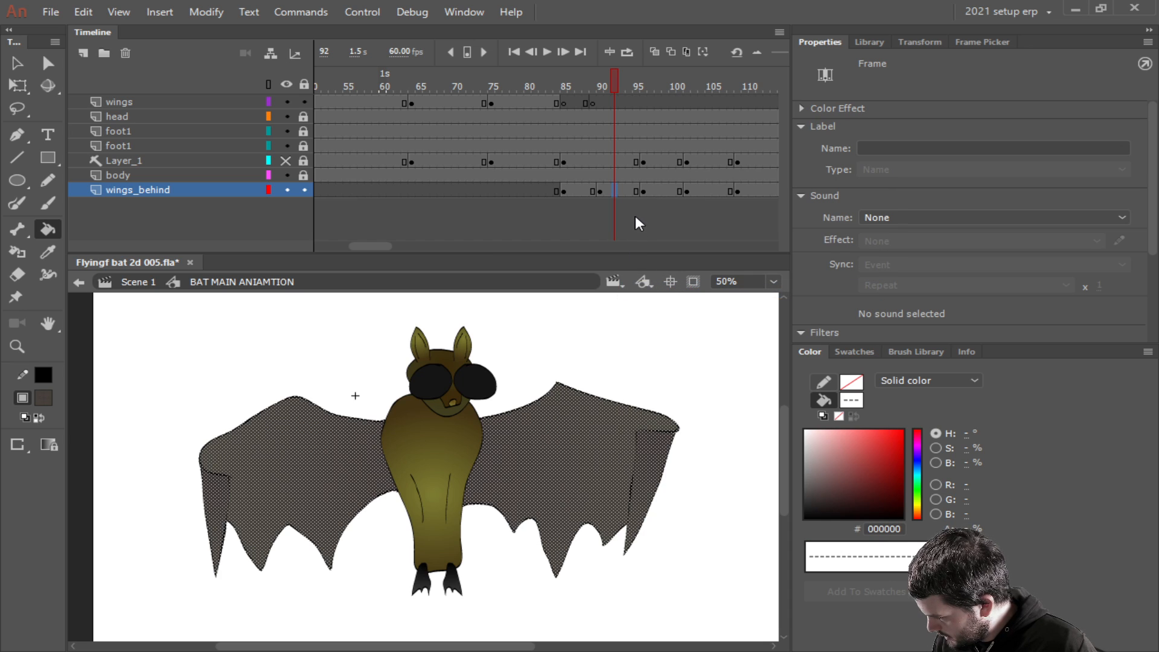
pyautogui.moveTo(606, 81); pyautogui.dragTo(596, 81)
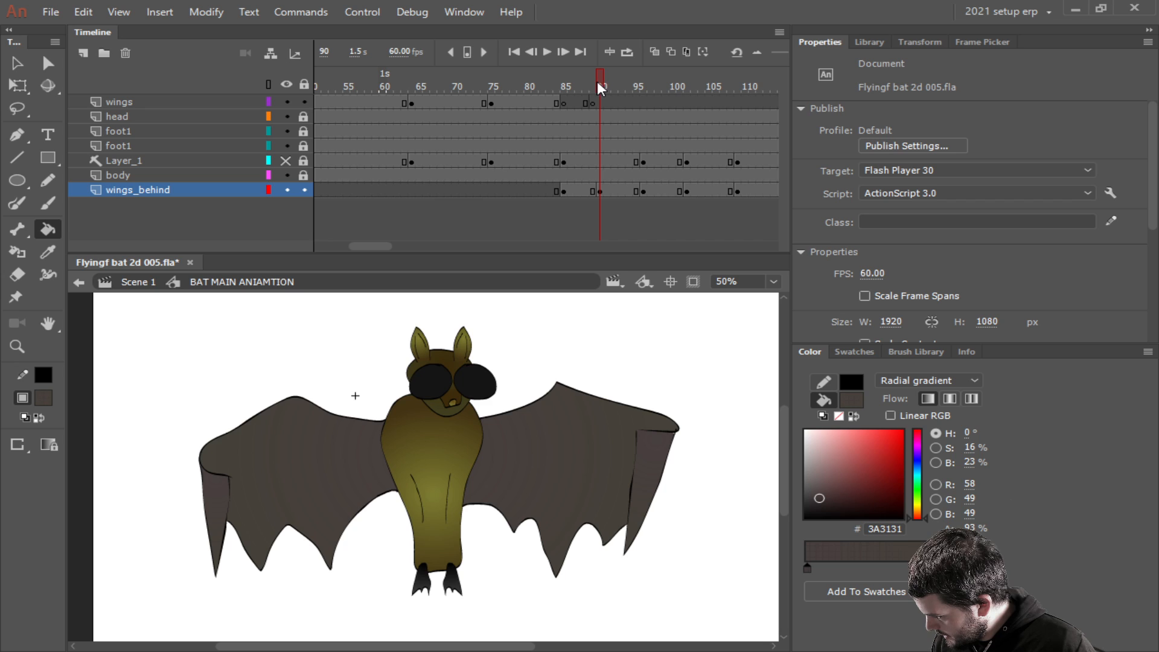
pyautogui.click(607, 84)
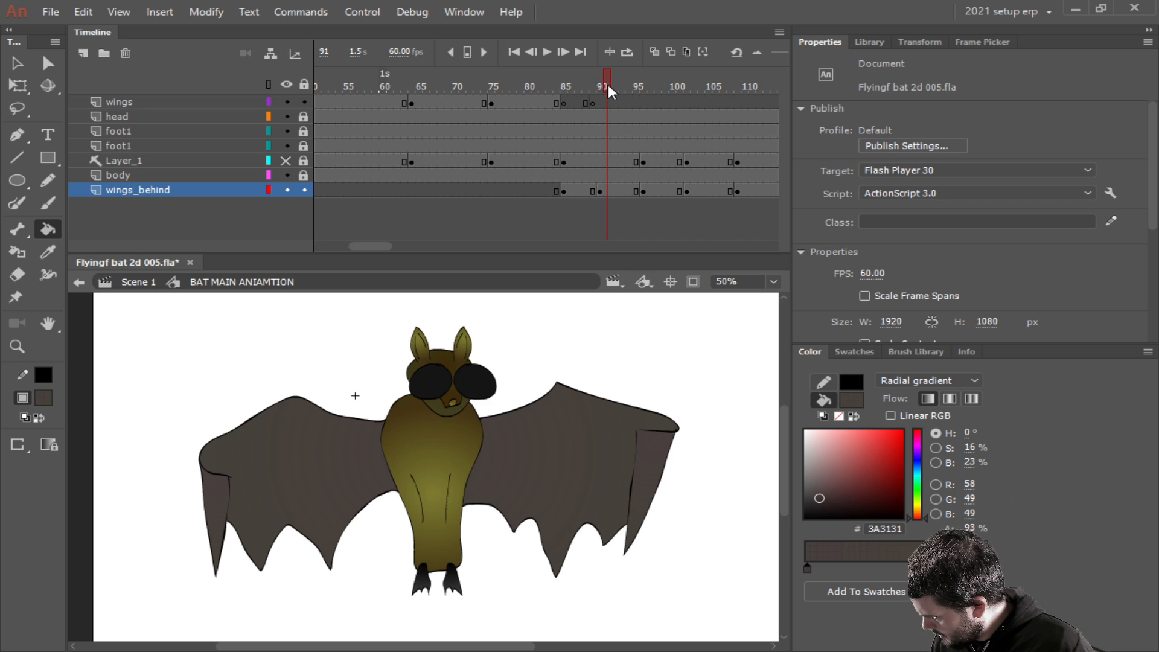
pyautogui.moveTo(607, 85); pyautogui.dragTo(653, 86)
# Move Layer_1 to the bottom of the layer stack, below wings_behind, and save the file.
pyautogui.moveTo(158, 159); pyautogui.dragTo(147, 200)
pyautogui.click(359, 217)
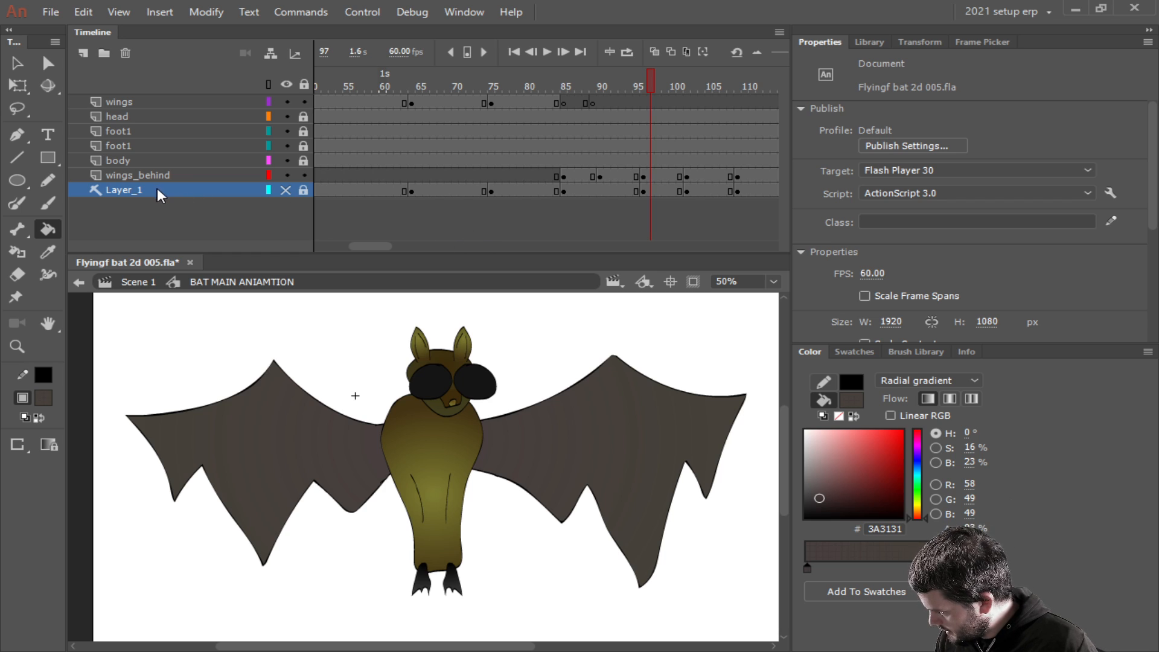
pyautogui.hotkey('ctrl', 's')
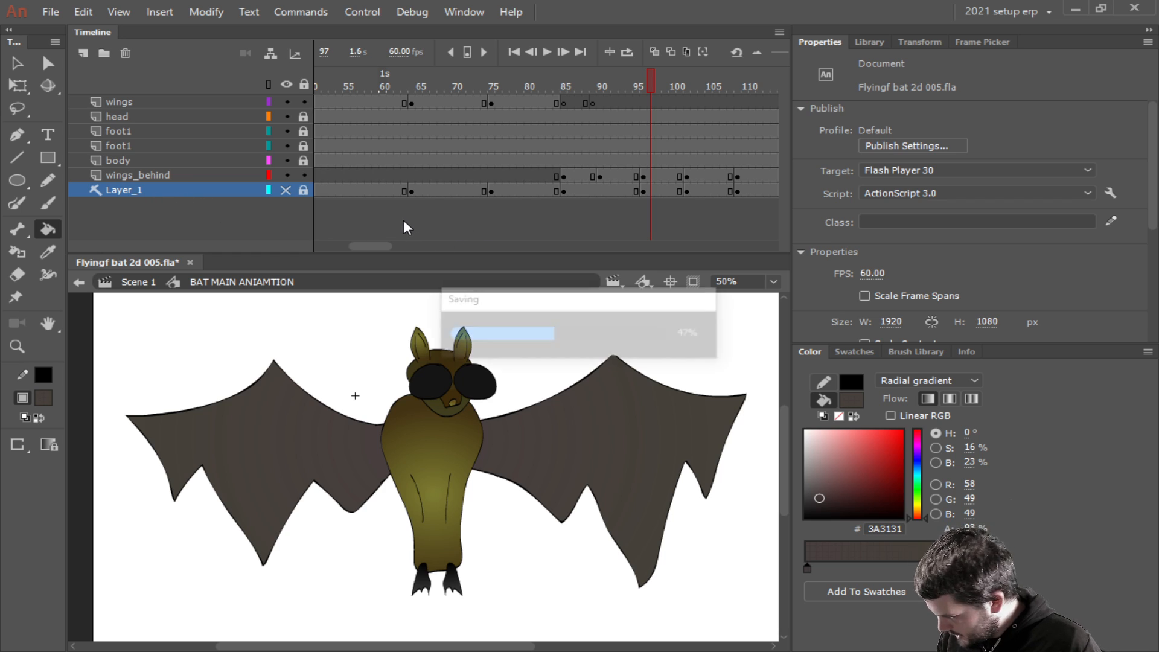
# Play the animation from frame 60 and scrub through the early wing-opening frames to check the motion.
pyautogui.moveTo(534, 74); pyautogui.dragTo(383, 77)
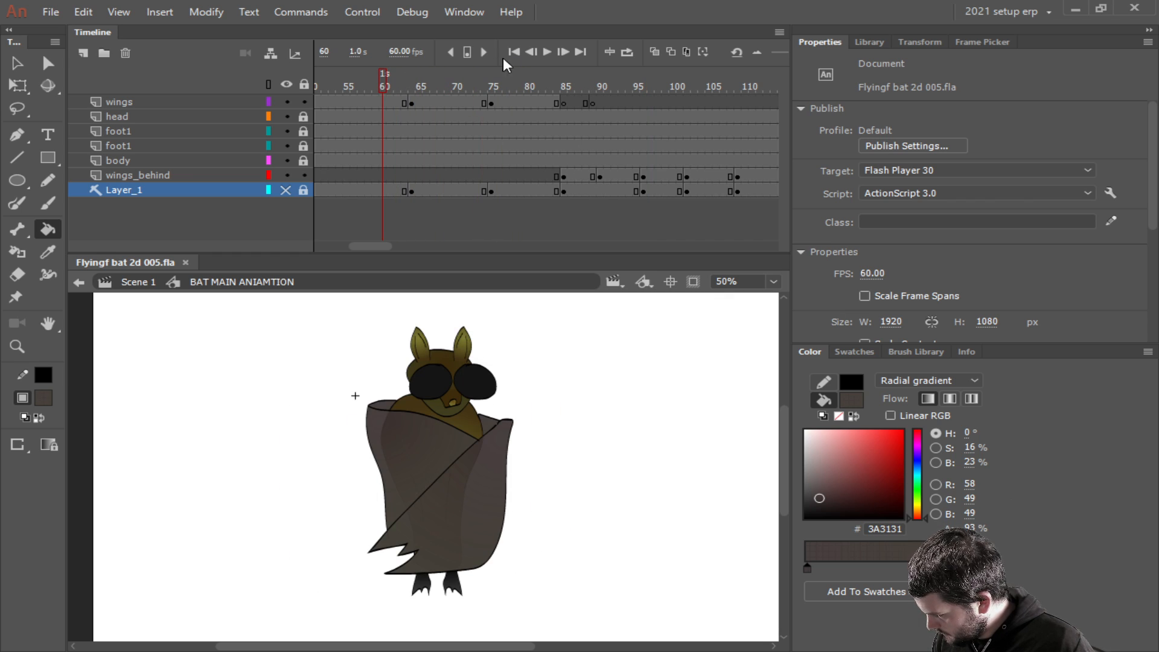
pyautogui.click(546, 52)
pyautogui.click(544, 52)
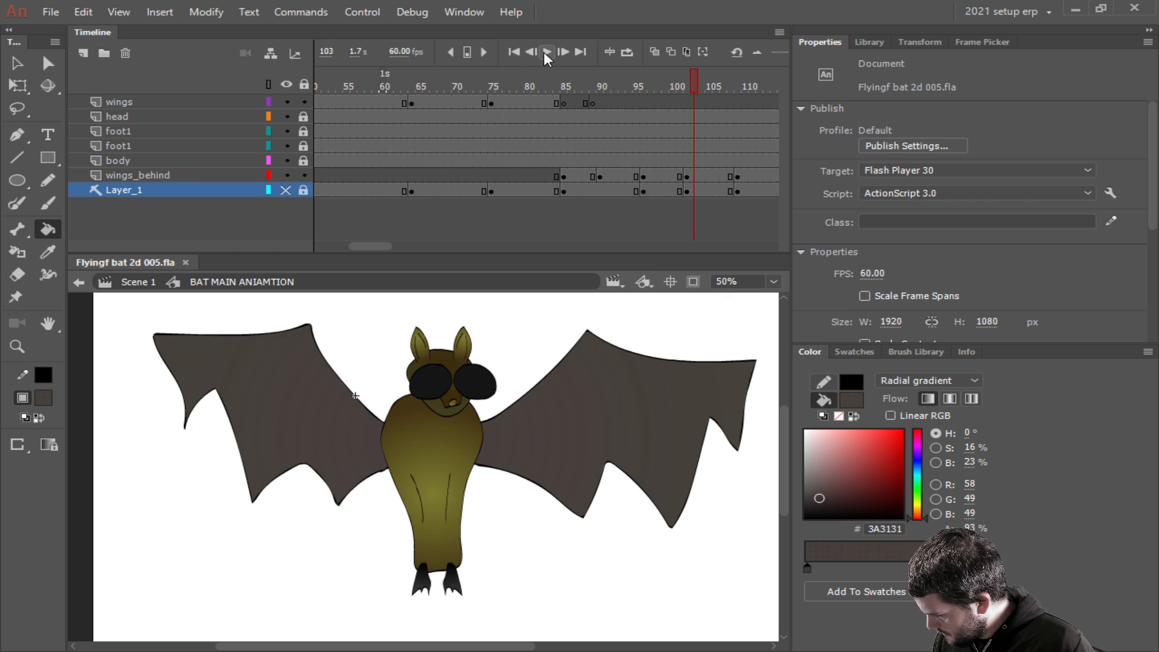
pyautogui.moveTo(390, 77)
pyautogui.mouseDown()
pyautogui.moveTo(654, 100)
pyautogui.moveTo(411, 93)
pyautogui.moveTo(501, 91)
pyautogui.moveTo(437, 102)
pyautogui.moveTo(463, 99)
pyautogui.mouseUp()
# Insert a keyframe at frame 70 on the wings layer, save the file, and delete the keyframe's wing artwork.
pyautogui.click(450, 102)
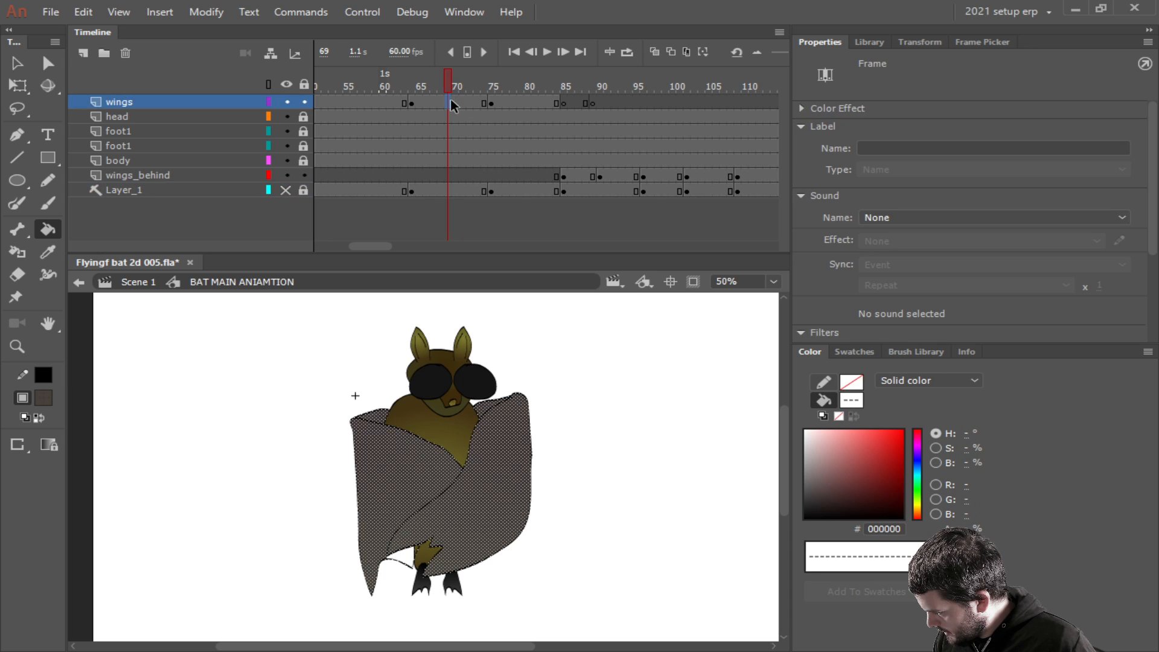
pyautogui.rightClick(455, 101)
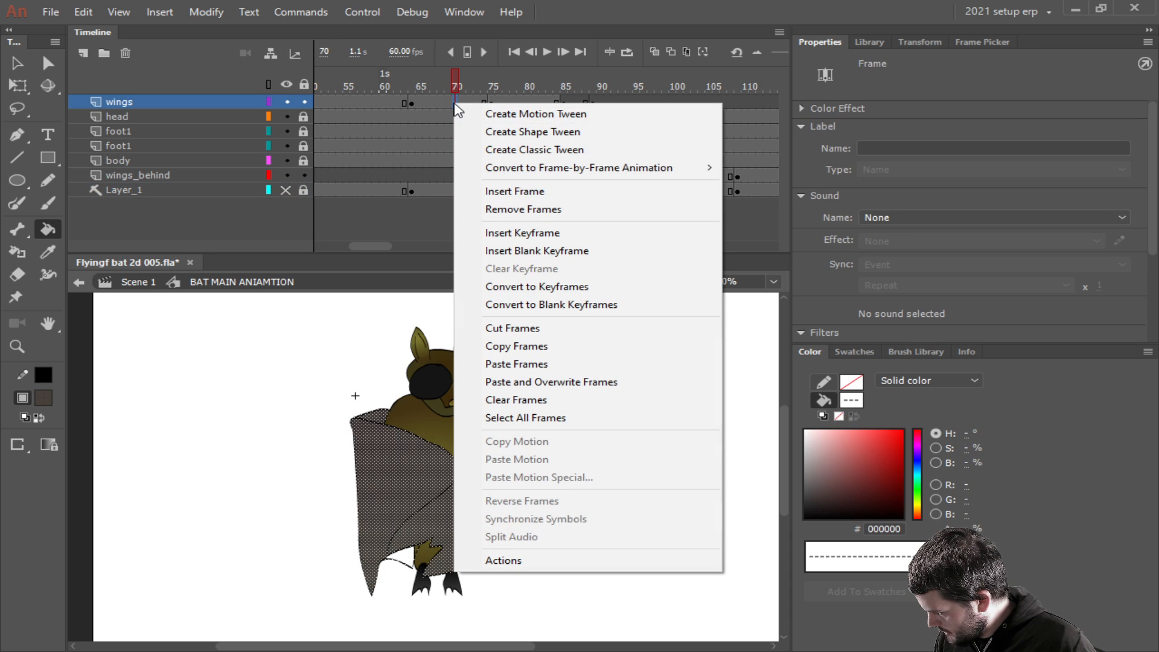
pyautogui.click(521, 234)
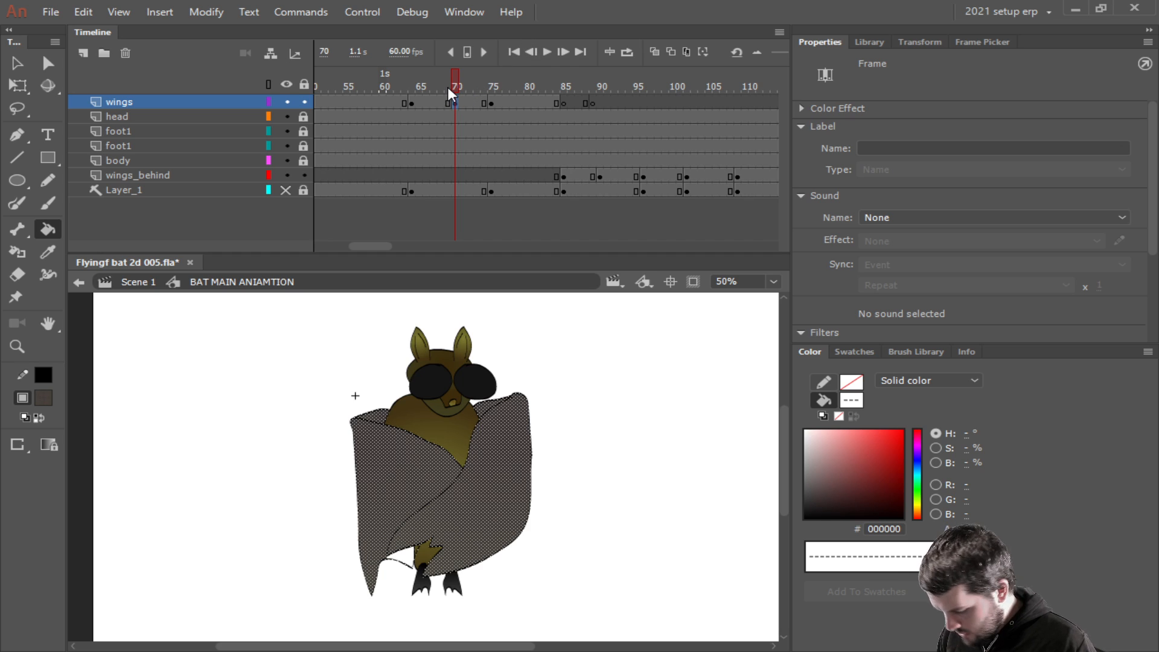
pyautogui.hotkey('ctrl', 's')
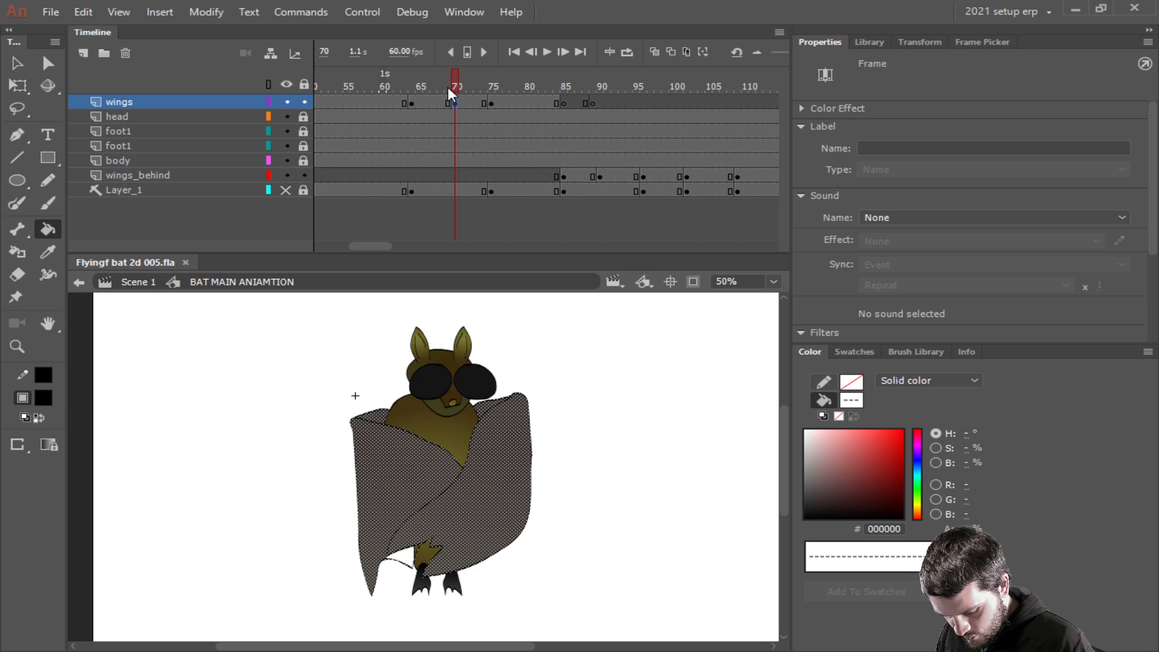
pyautogui.press('Delete')
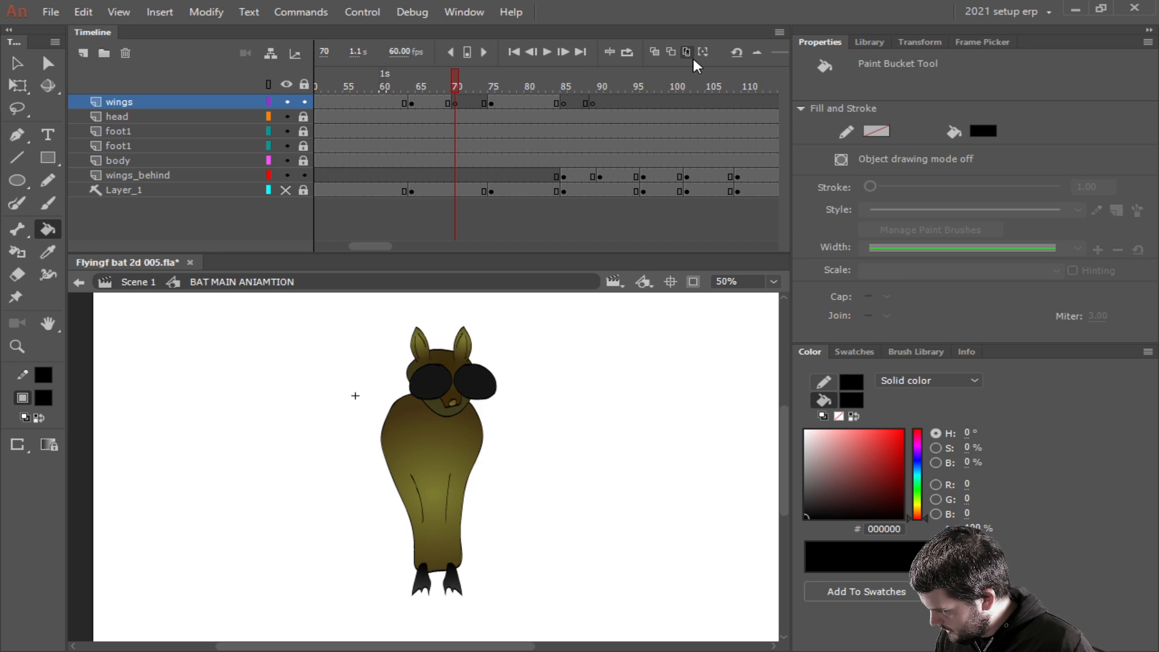
# Turn on onion skinning at frame 70 and select the Brush tool with the body and wings in close view.
pyautogui.click(658, 53)
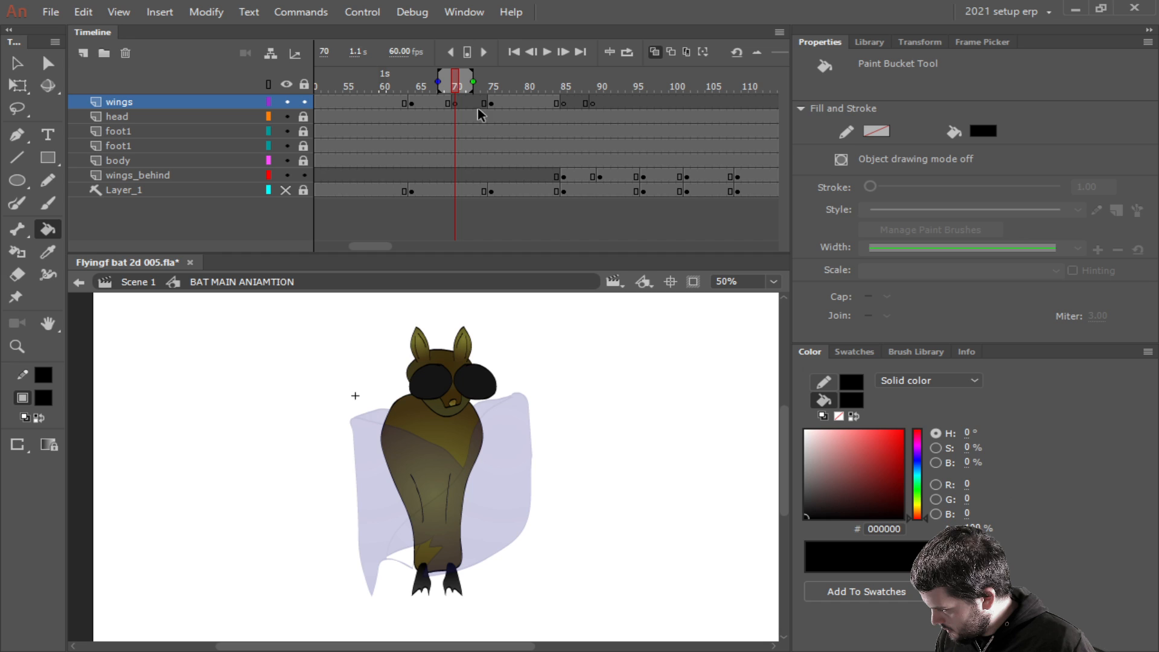
pyautogui.scroll(3, 479, 463)
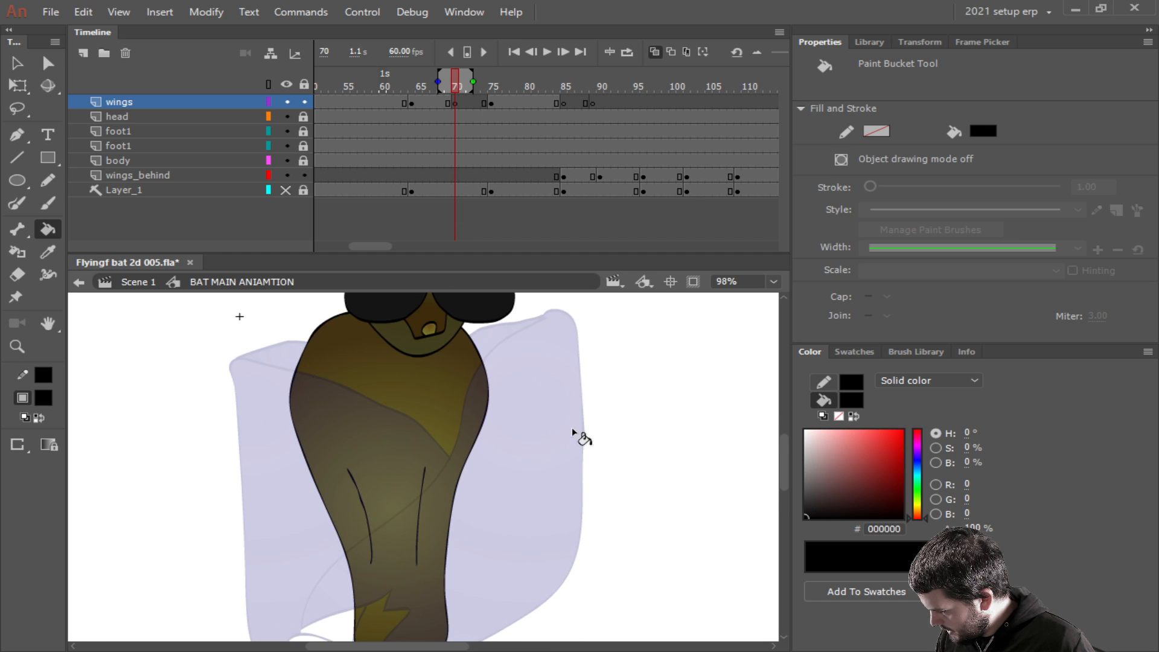
pyautogui.moveTo(579, 435); pyautogui.dragTo(593, 448)
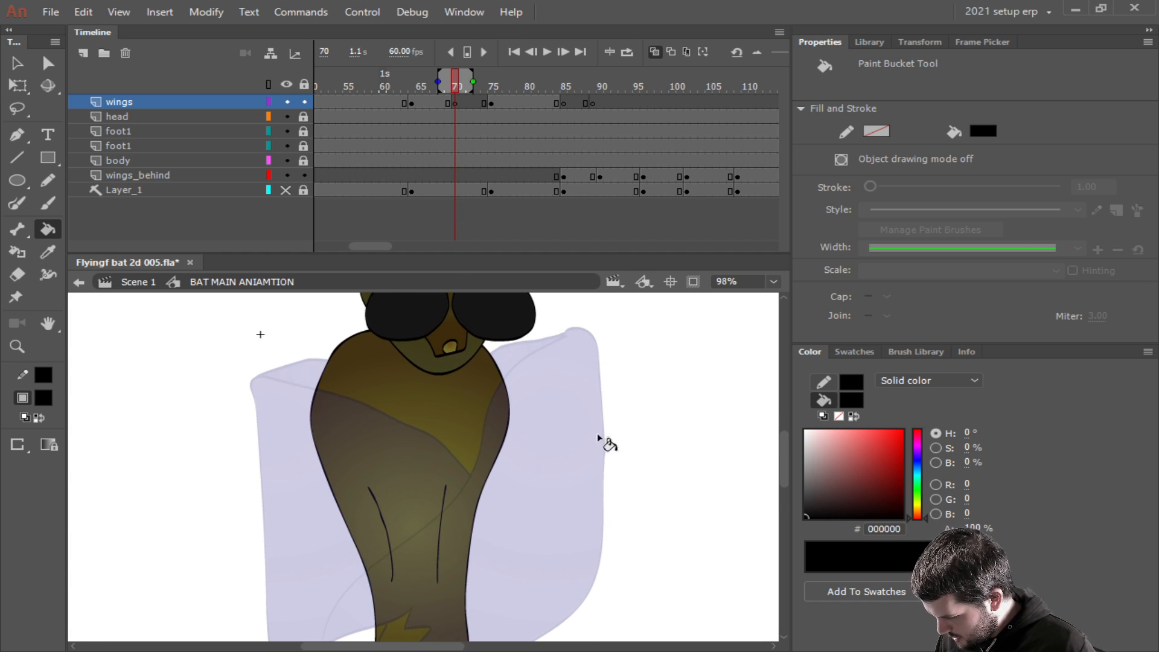
pyautogui.click(47, 203)
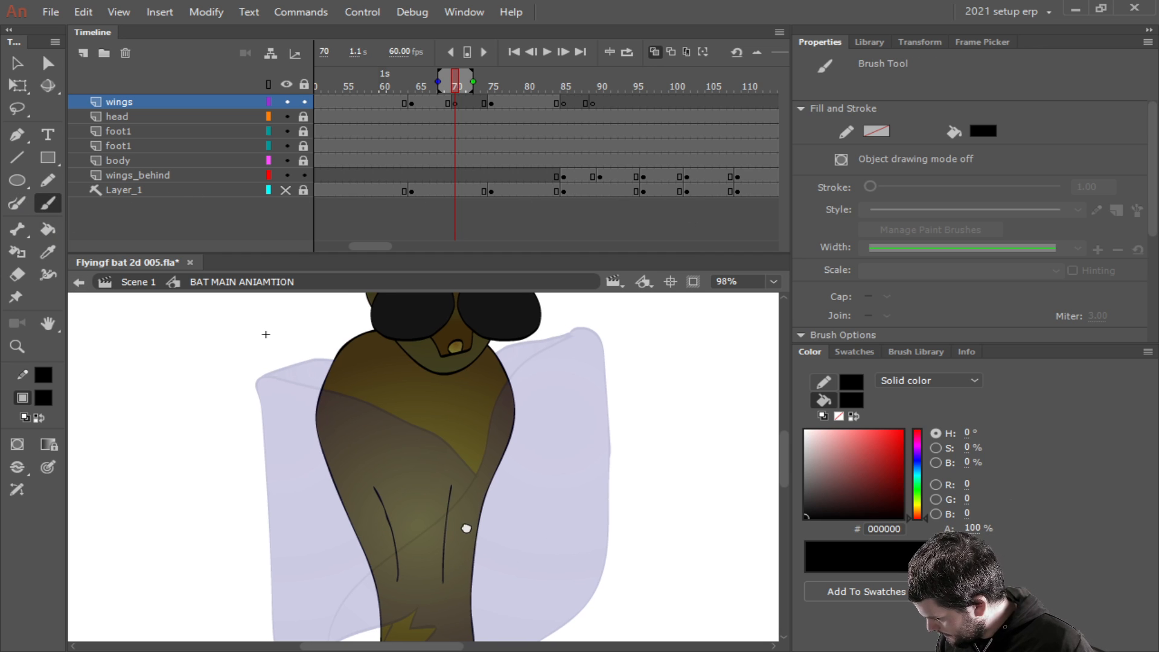
pyautogui.moveTo(458, 529); pyautogui.dragTo(532, 508)
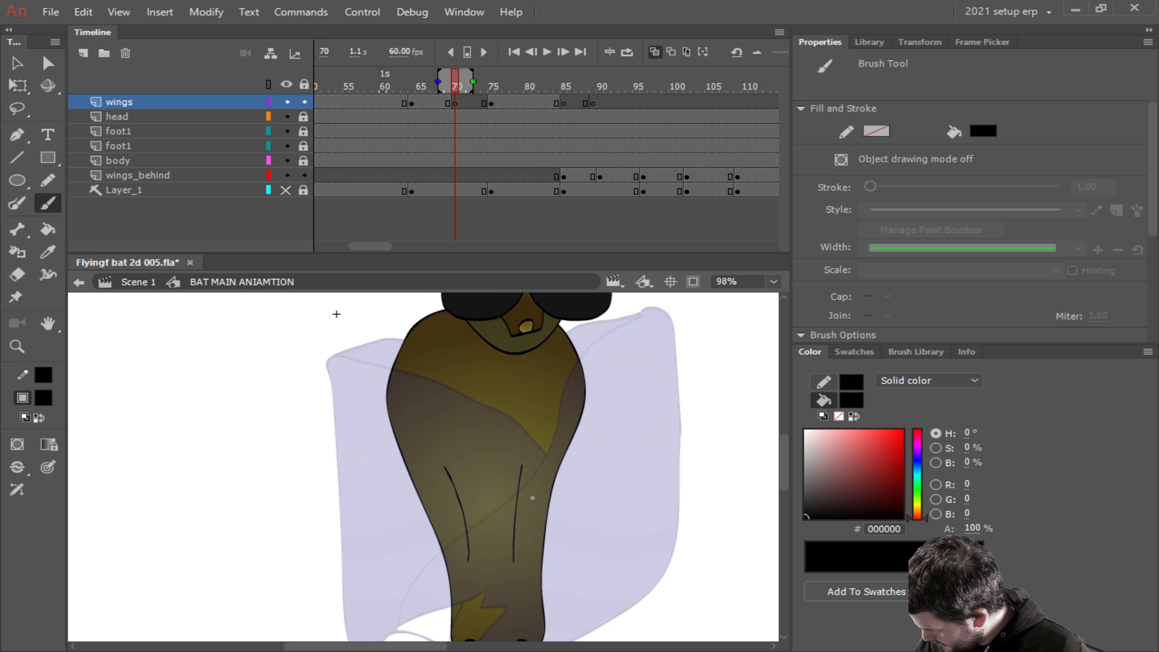
# Go to frame 72 on the wings layer and set the onion skin range to show both the previous and next wing poses.
pyautogui.click(470, 105)
pyautogui.click(477, 104)
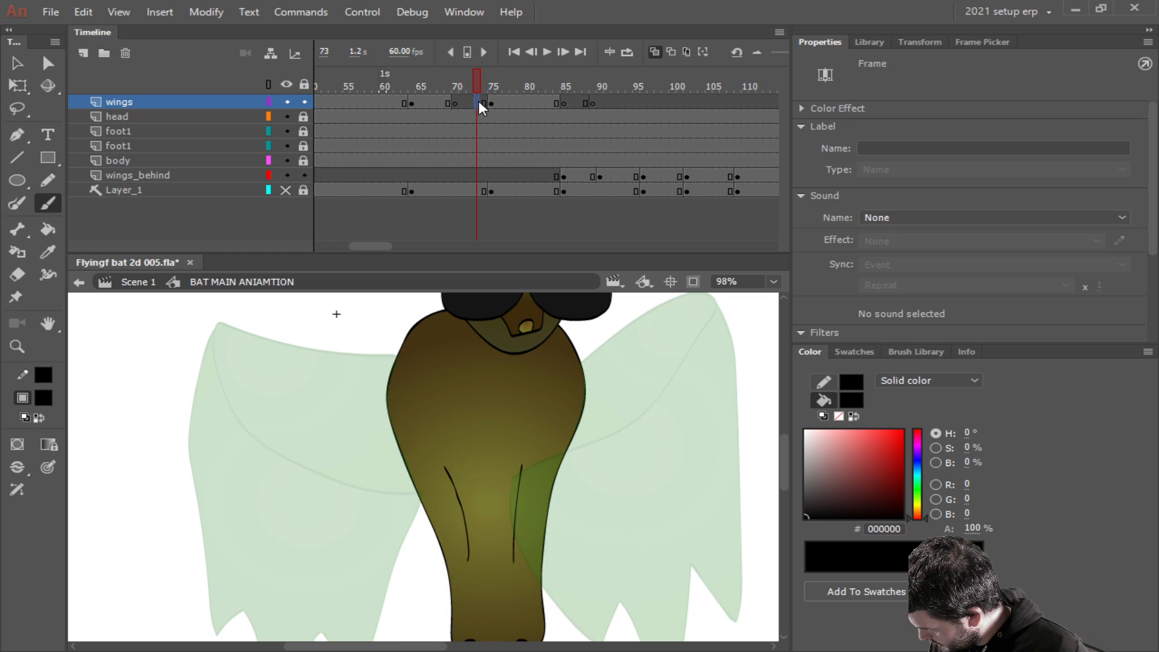
pyautogui.click(470, 104)
pyautogui.moveTo(487, 83); pyautogui.dragTo(447, 84)
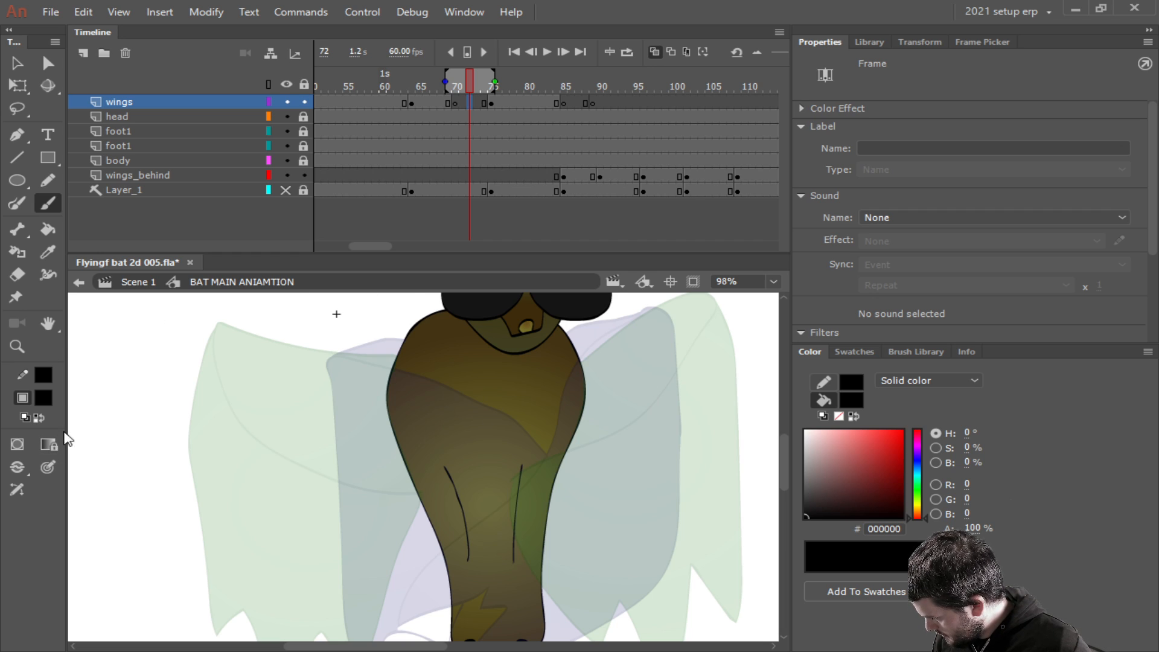
# Set up the dark brown 3A3131 radial gradient as the swap colour and make solid black the brush fill.
pyautogui.click(39, 418)
pyautogui.click(921, 380)
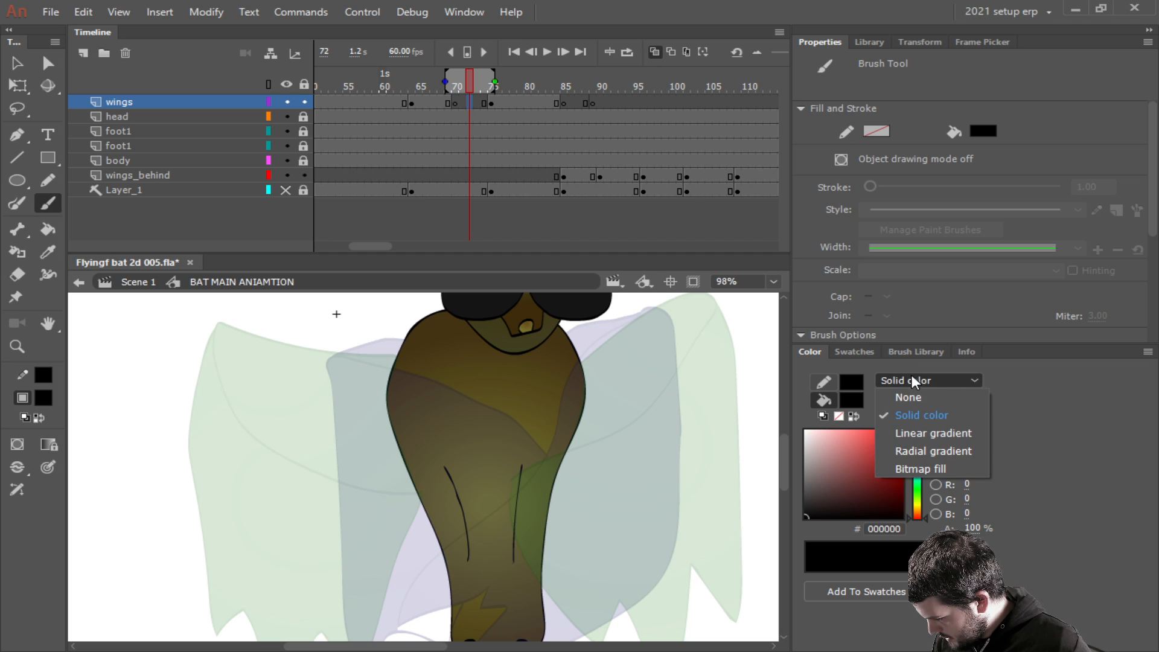
pyautogui.click(929, 451)
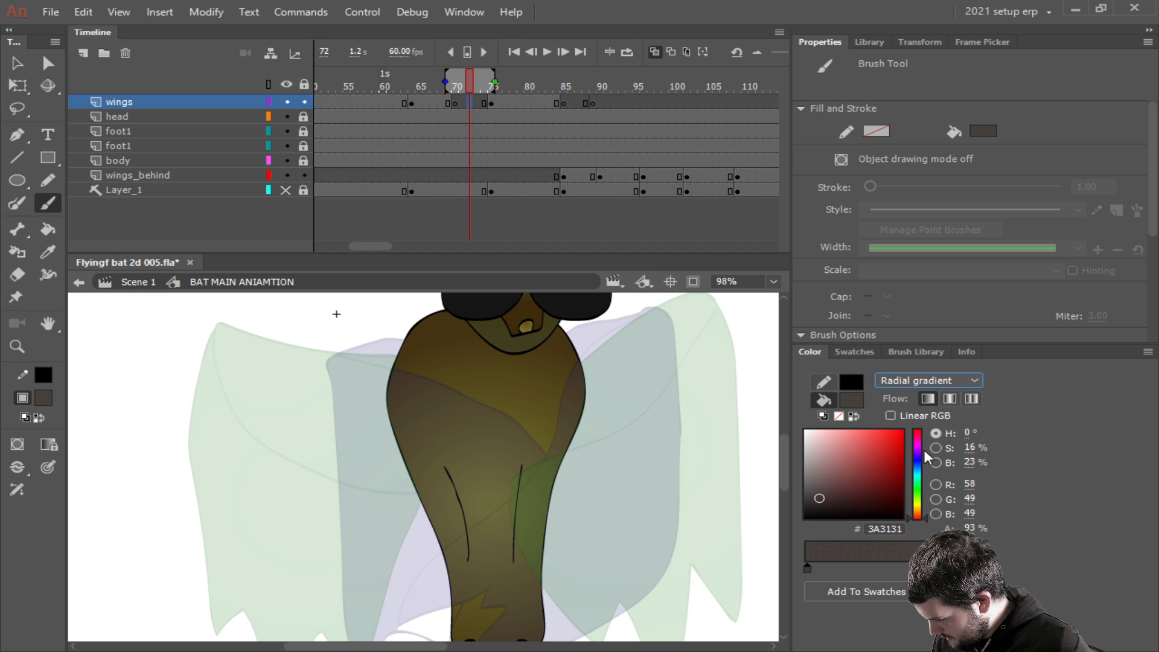
pyautogui.click(39, 417)
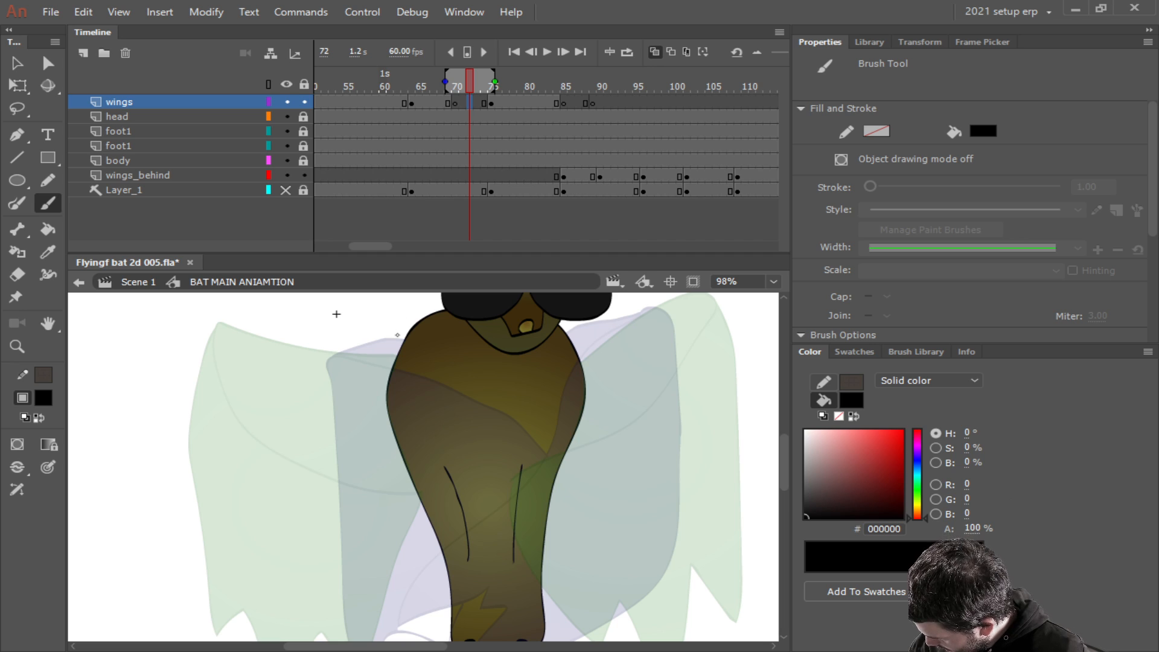
# Brush the left wing's upper edge outward from the bat's shoulder on frame 72 of the wings layer.
pyautogui.moveTo(403, 341)
pyautogui.mouseDown()
pyautogui.moveTo(309, 336)
pyautogui.moveTo(268, 356)
pyautogui.mouseUp()
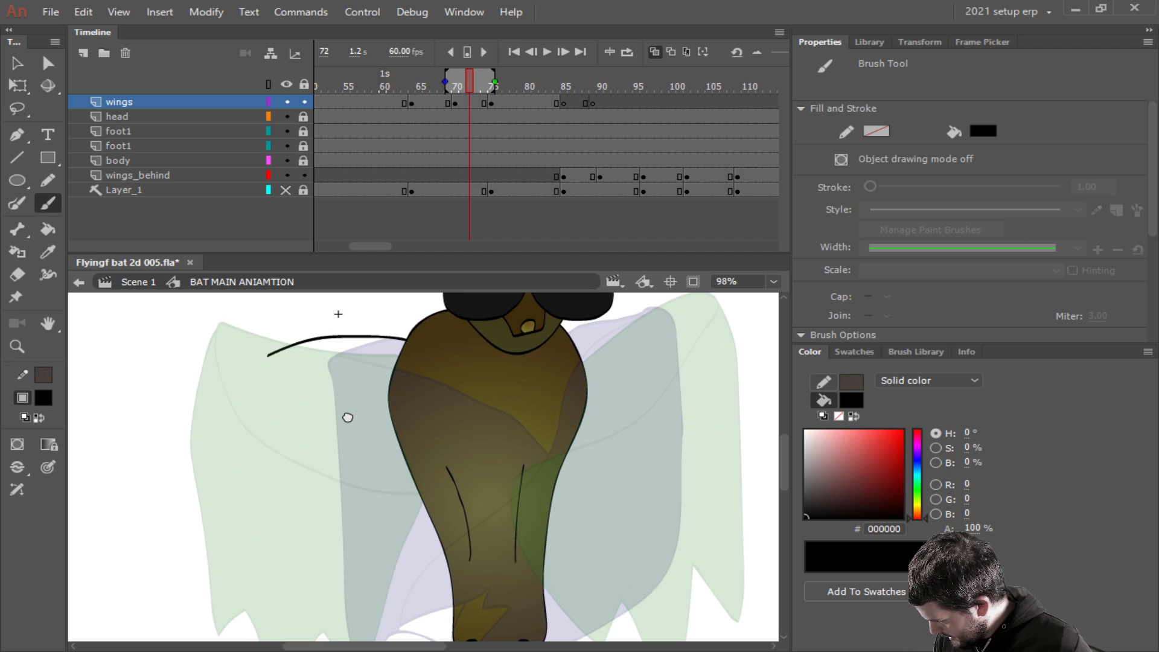
pyautogui.moveTo(347, 418); pyautogui.dragTo(401, 378)
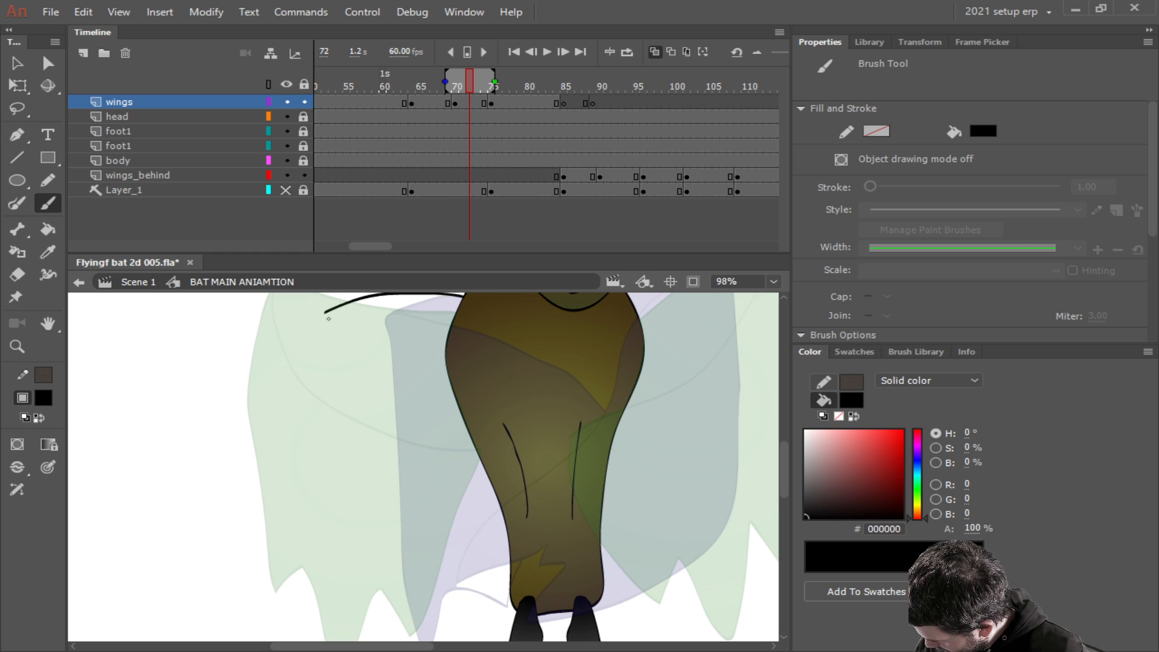
pyautogui.moveTo(325, 311)
pyautogui.mouseDown()
pyautogui.moveTo(331, 407)
pyautogui.moveTo(389, 616)
pyautogui.mouseUp()
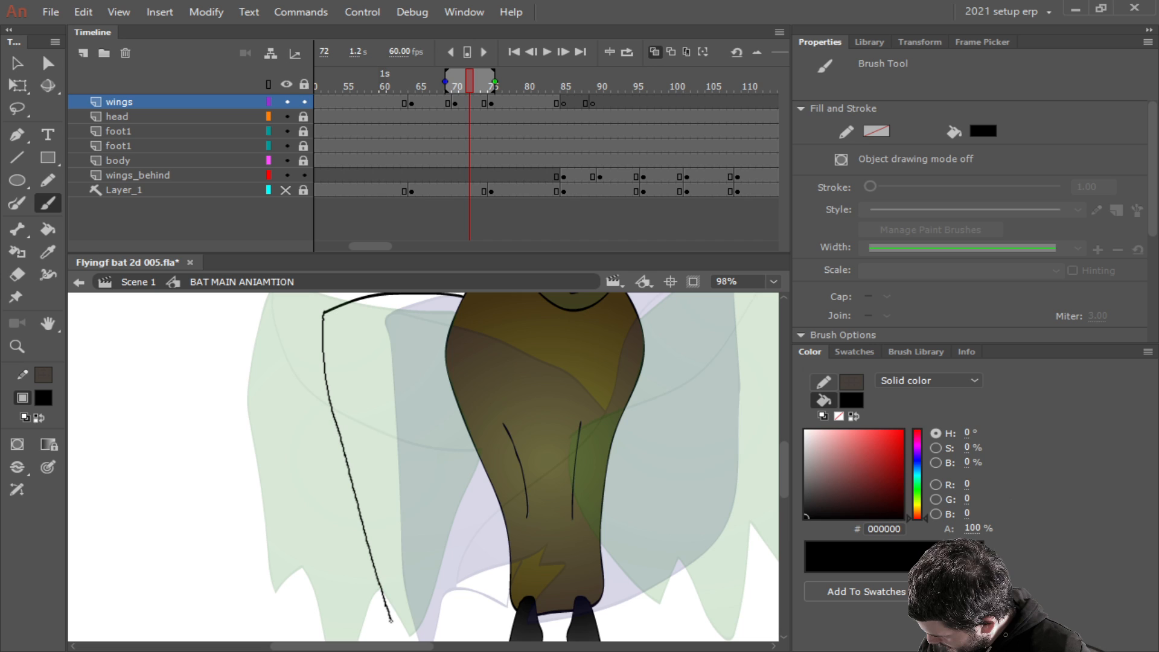
pyautogui.moveTo(392, 620); pyautogui.dragTo(599, 407)
pyautogui.hotkey('ctrl', 'z')
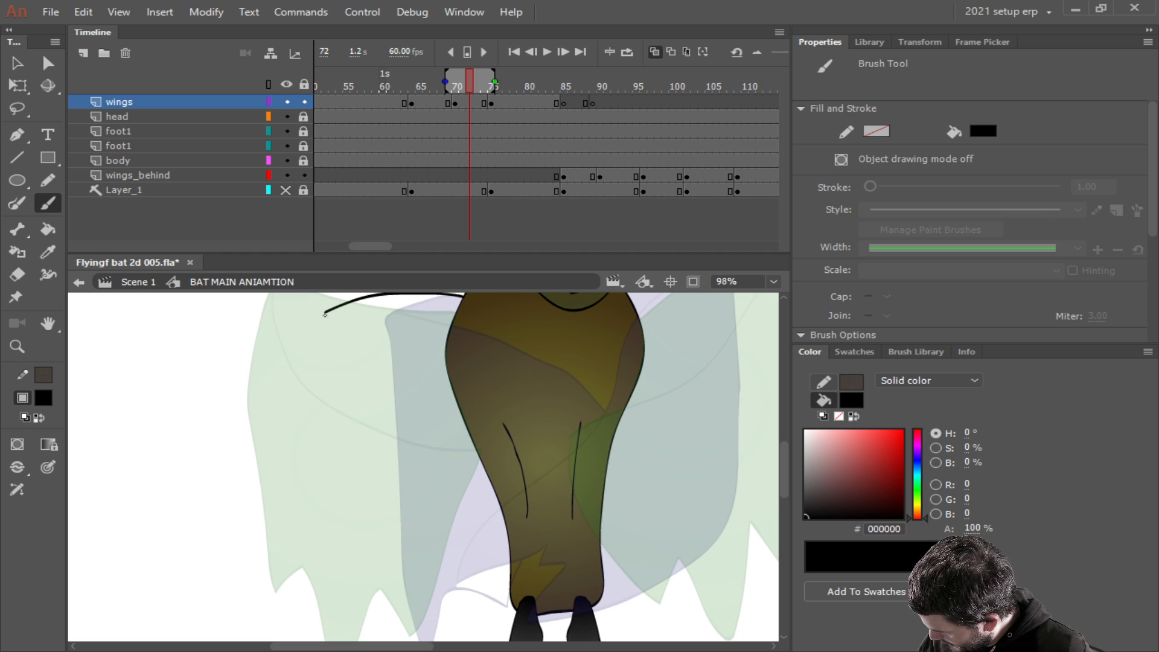
# Brush the left wing's outer edge, jagged lower edge and curved inner edge folding across the bat's body.
pyautogui.moveTo(324, 311)
pyautogui.mouseDown()
pyautogui.moveTo(349, 420)
pyautogui.moveTo(428, 596)
pyautogui.moveTo(460, 526)
pyautogui.moveTo(569, 578)
pyautogui.moveTo(571, 518)
pyautogui.moveTo(604, 514)
pyautogui.moveTo(637, 544)
pyautogui.moveTo(583, 404)
pyautogui.moveTo(543, 358)
pyautogui.moveTo(372, 294)
pyautogui.mouseUp()
pyautogui.moveTo(627, 469); pyautogui.dragTo(497, 486)
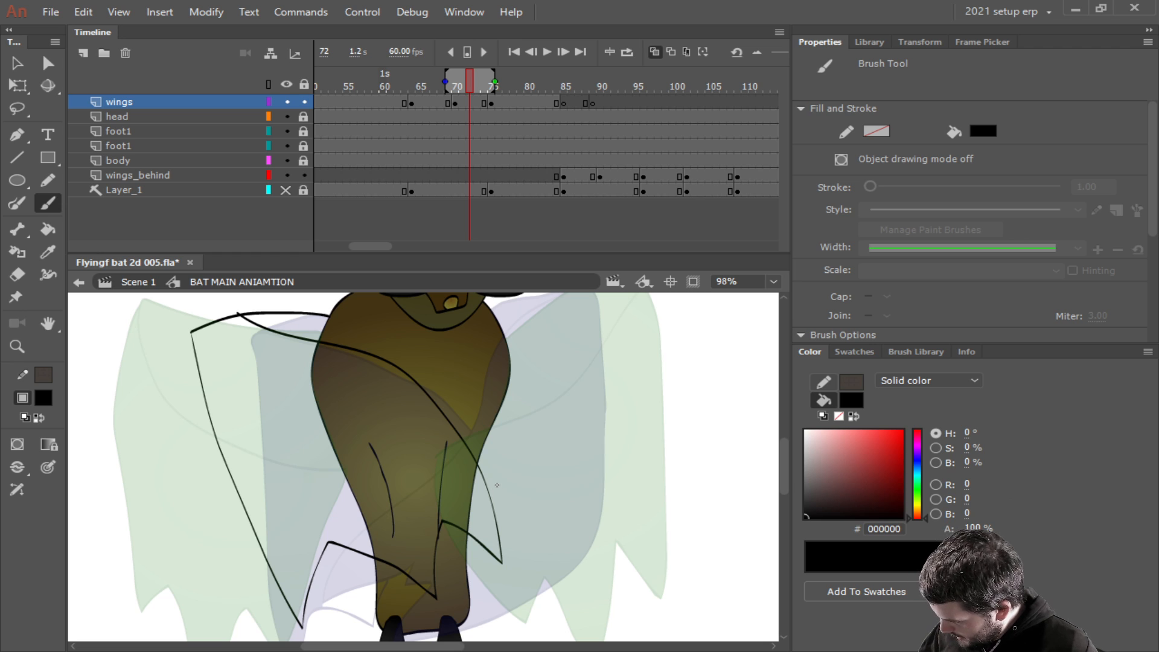
# Brush the right wing's upper edge from the shoulder and its long outer edge curving down toward the feet.
pyautogui.moveTo(491, 404)
pyautogui.mouseDown()
pyautogui.moveTo(493, 505)
pyautogui.moveTo(469, 477)
pyautogui.moveTo(456, 421)
pyautogui.mouseUp()
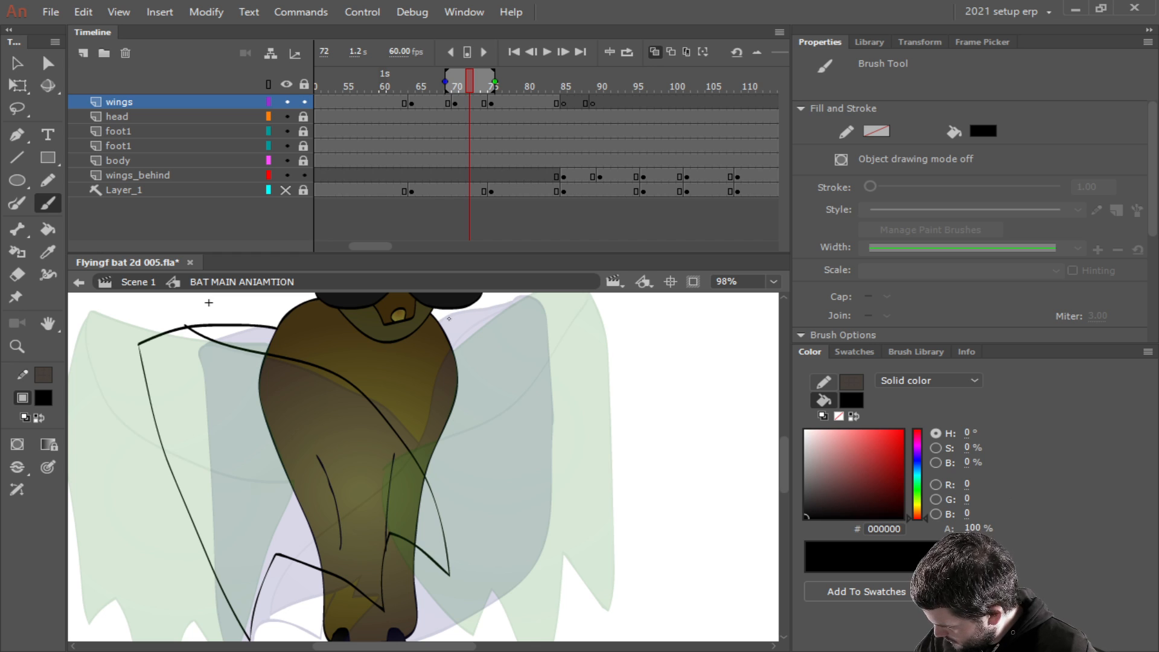
pyautogui.moveTo(439, 320); pyautogui.dragTo(518, 300)
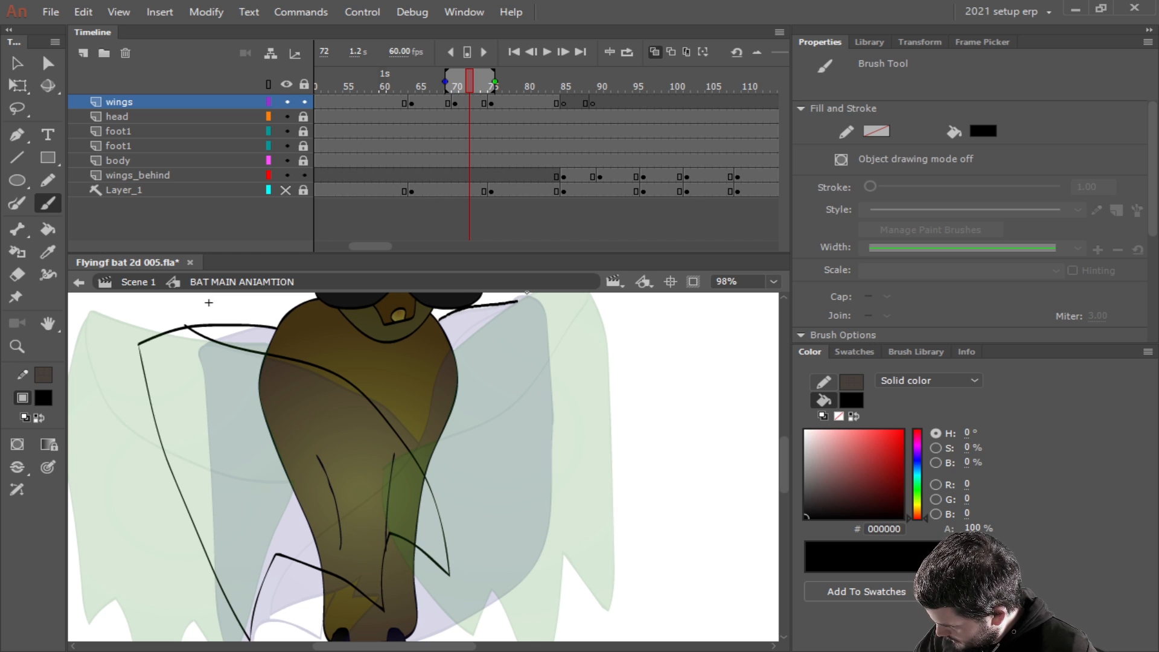
pyautogui.hotkey('ctrl', 'z')
pyautogui.moveTo(546, 345); pyautogui.dragTo(534, 363)
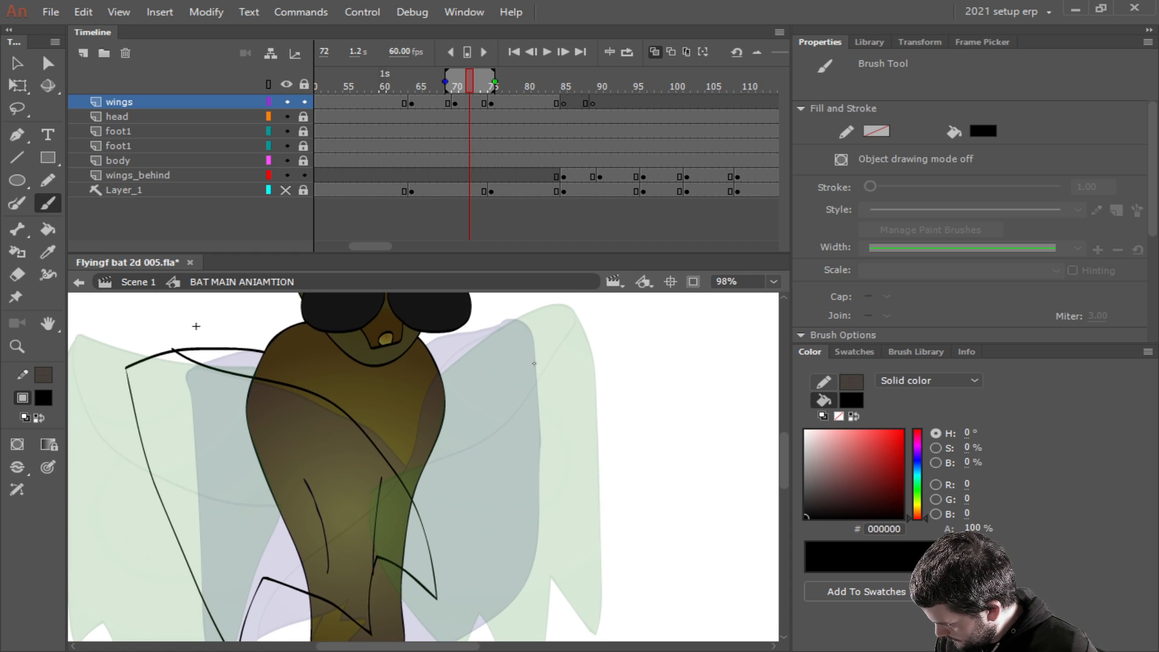
pyautogui.moveTo(426, 344); pyautogui.dragTo(531, 314)
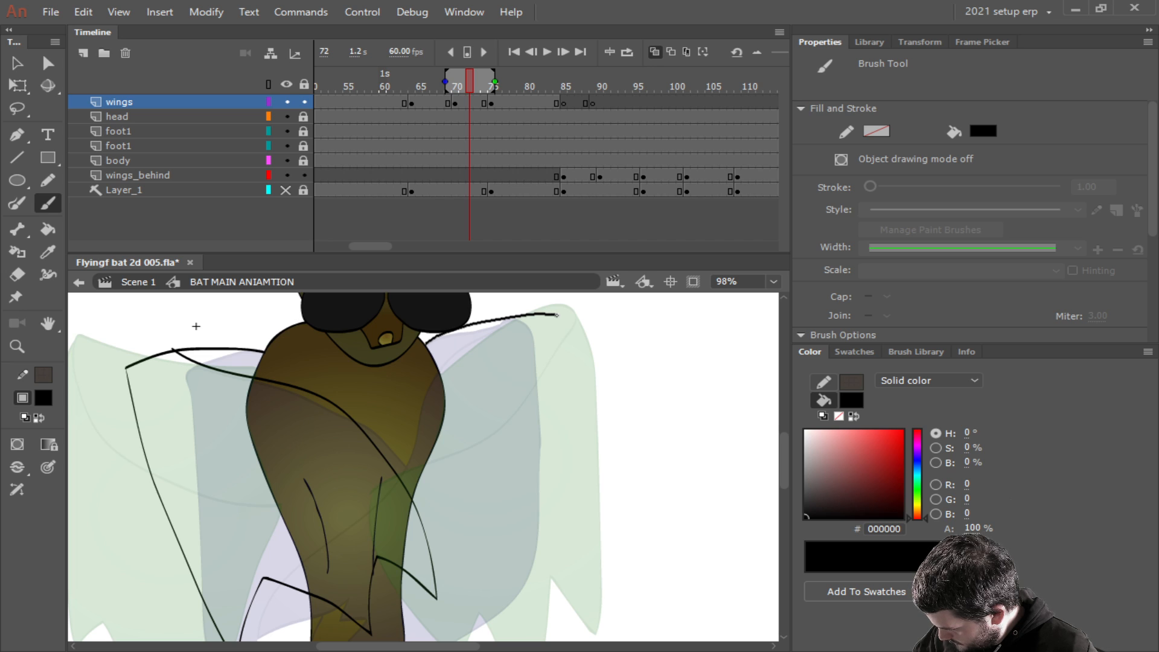
pyautogui.moveTo(601, 414)
pyautogui.mouseDown()
pyautogui.moveTo(572, 386)
pyautogui.moveTo(545, 404)
pyautogui.mouseUp()
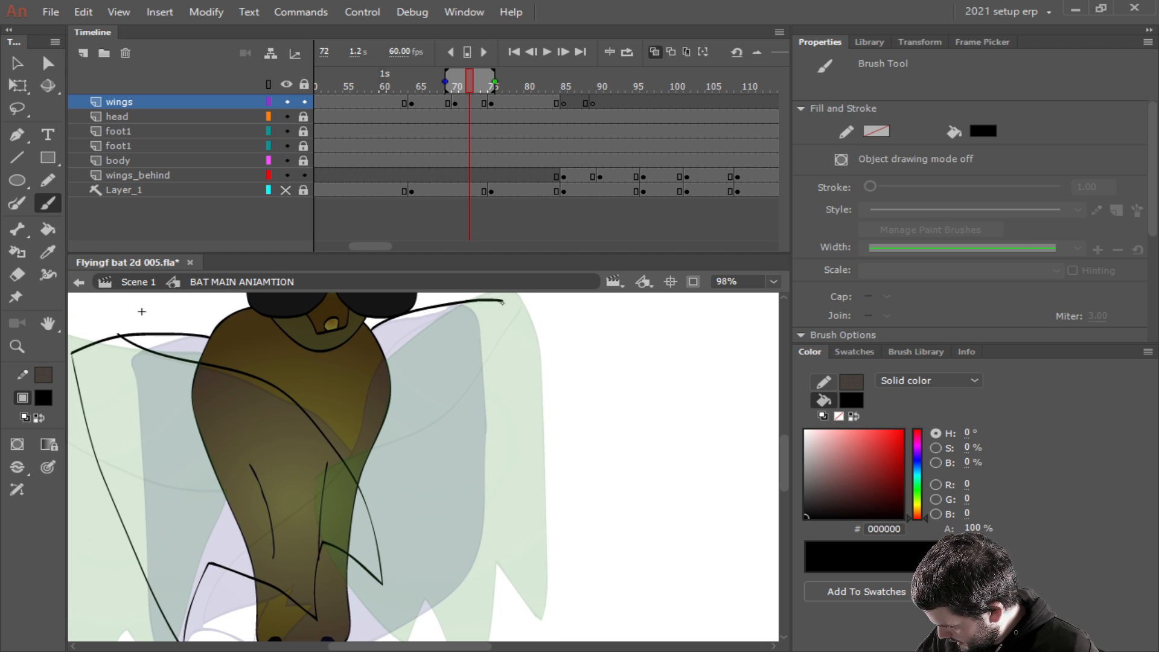
pyautogui.moveTo(502, 302)
pyautogui.mouseDown()
pyautogui.moveTo(496, 496)
pyautogui.moveTo(468, 596)
pyautogui.mouseUp()
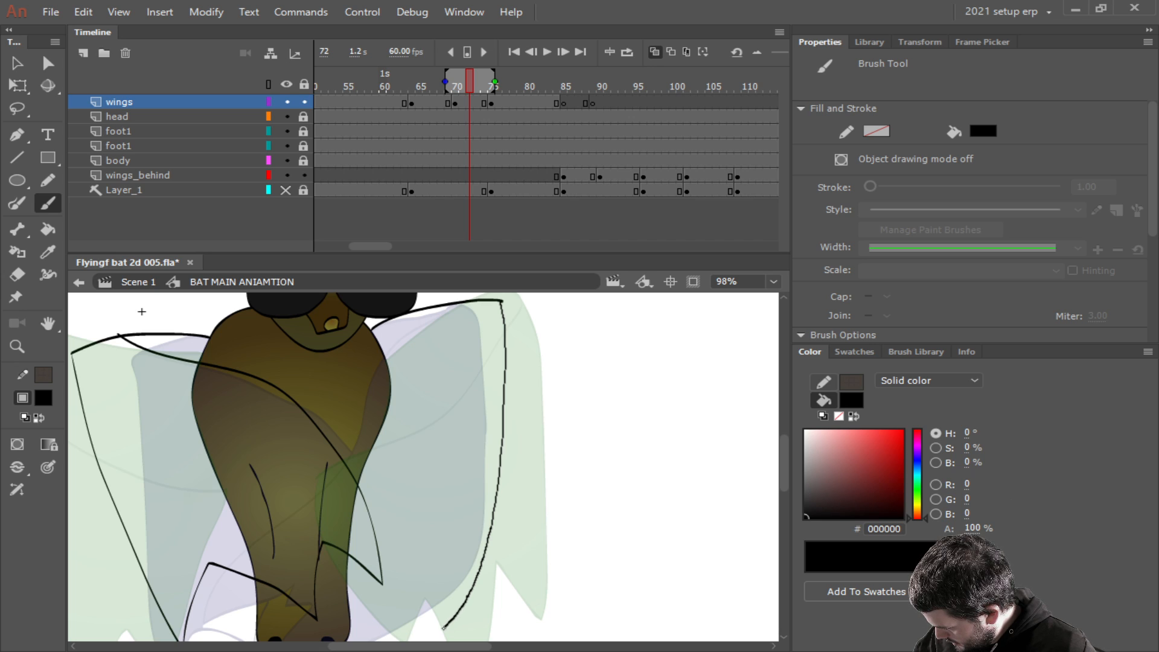
# Brush the right wing's jagged lower edge and its inner edge crossing the body up to the wing's top edge.
pyautogui.moveTo(443, 627)
pyautogui.mouseDown()
pyautogui.moveTo(407, 585)
pyautogui.moveTo(374, 639)
pyautogui.mouseUp()
pyautogui.moveTo(383, 559); pyautogui.dragTo(410, 503)
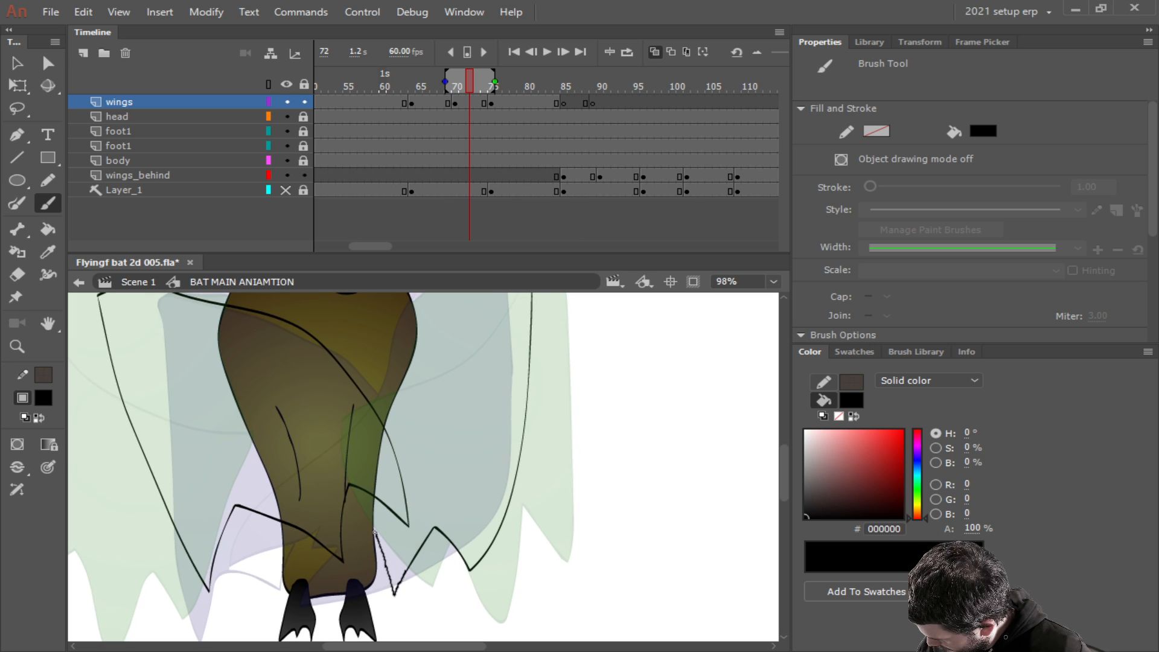
pyautogui.moveTo(349, 551); pyautogui.dragTo(305, 584)
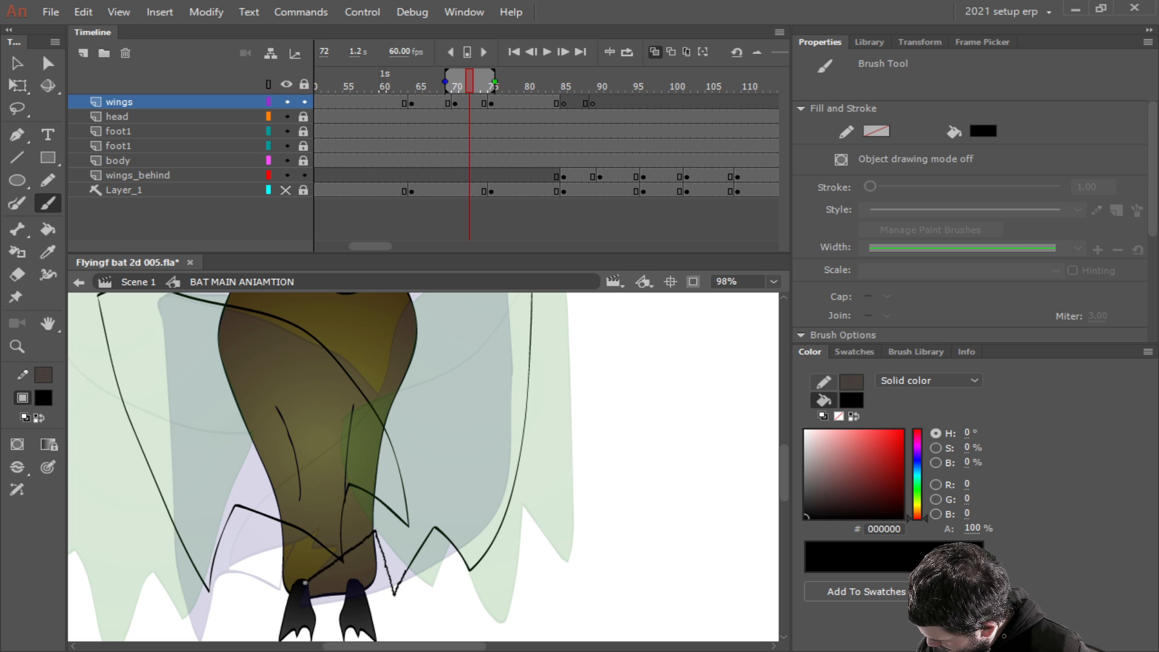
pyautogui.moveTo(308, 520); pyautogui.dragTo(335, 404)
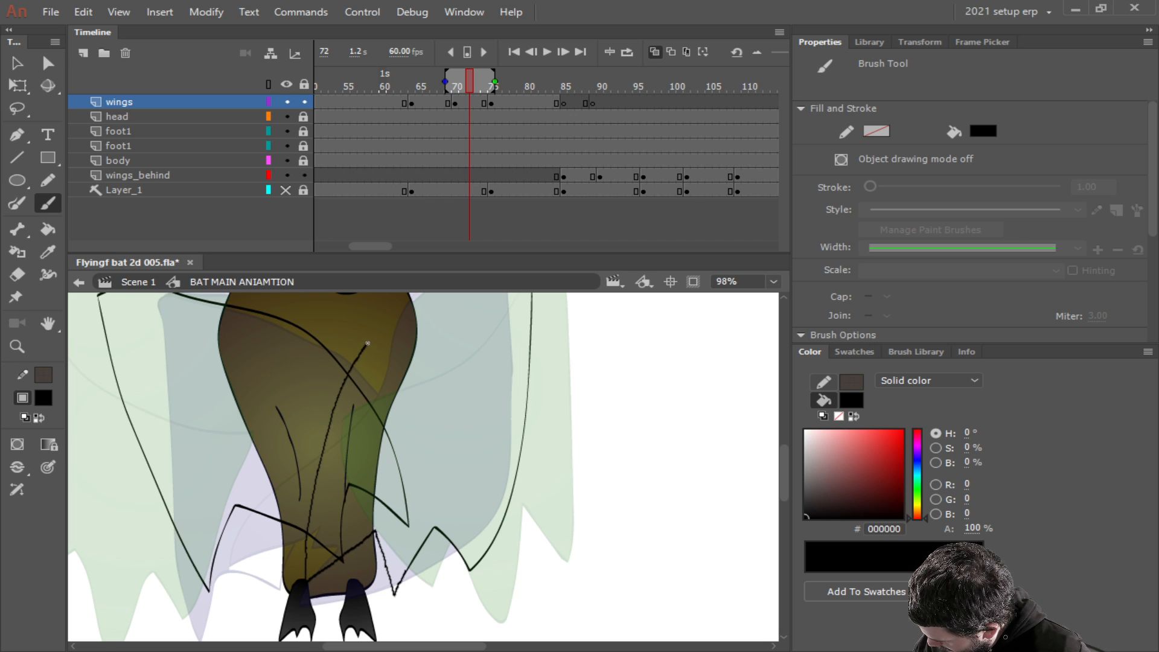
pyautogui.moveTo(380, 329); pyautogui.dragTo(381, 328)
pyautogui.scroll(5, 387, 326)
pyautogui.scroll(-2, 385, 321)
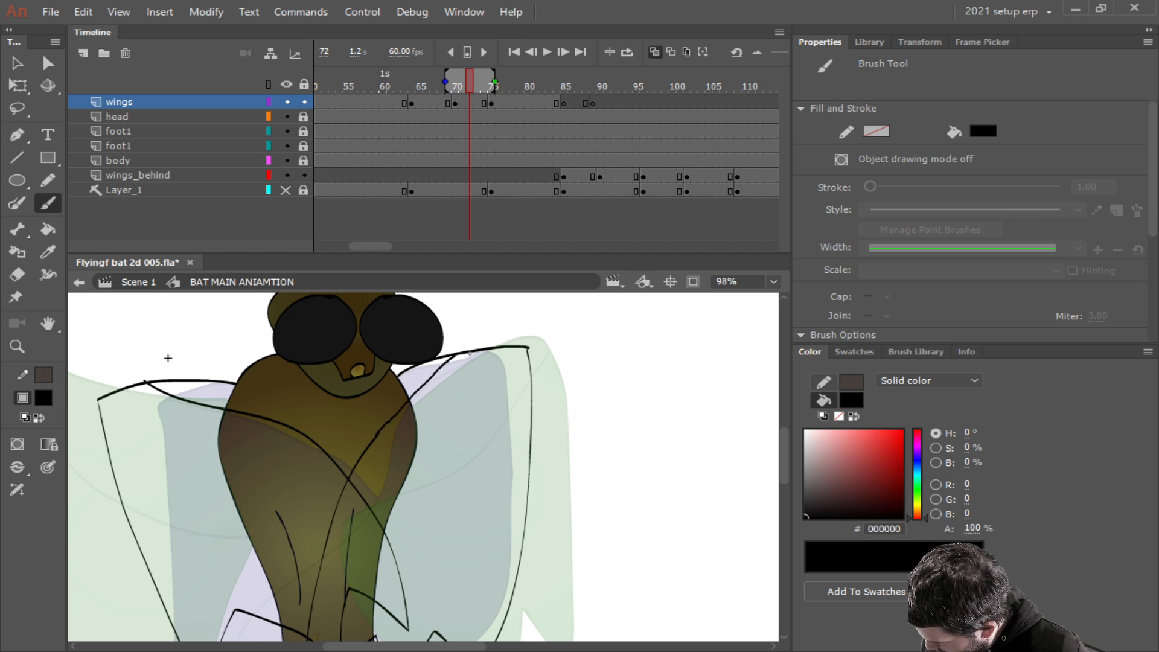
# Hide the body layer and erase gaps in the left wing's lines where they pass behind the right wing.
pyautogui.scroll(-3, 149, 389)
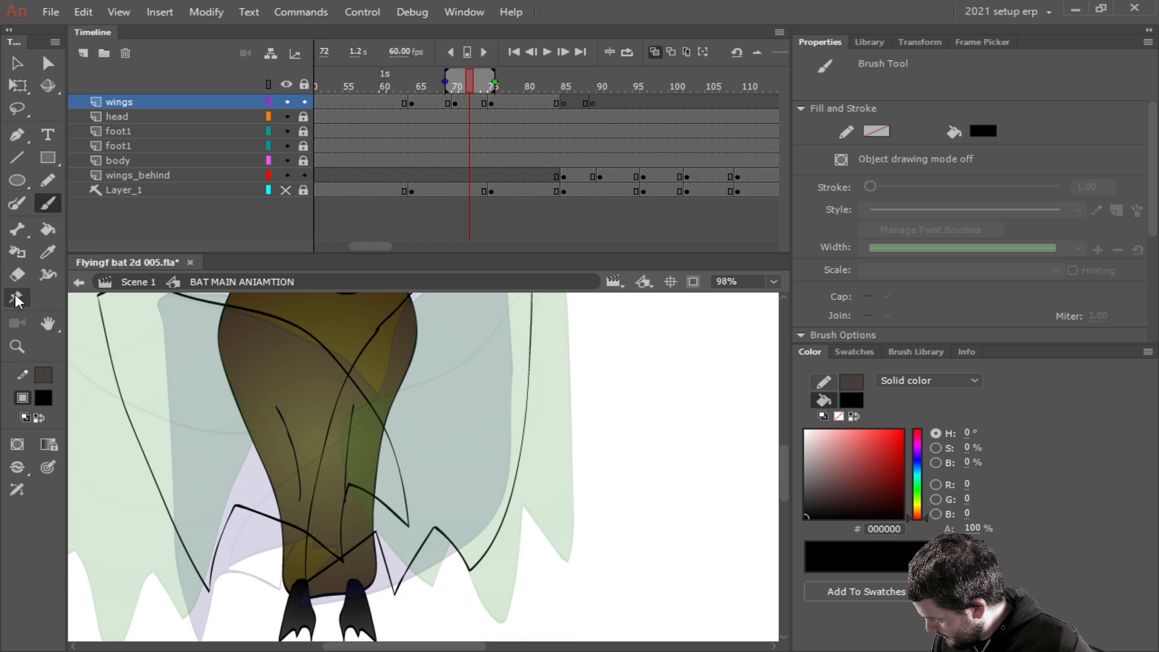
pyautogui.click(17, 274)
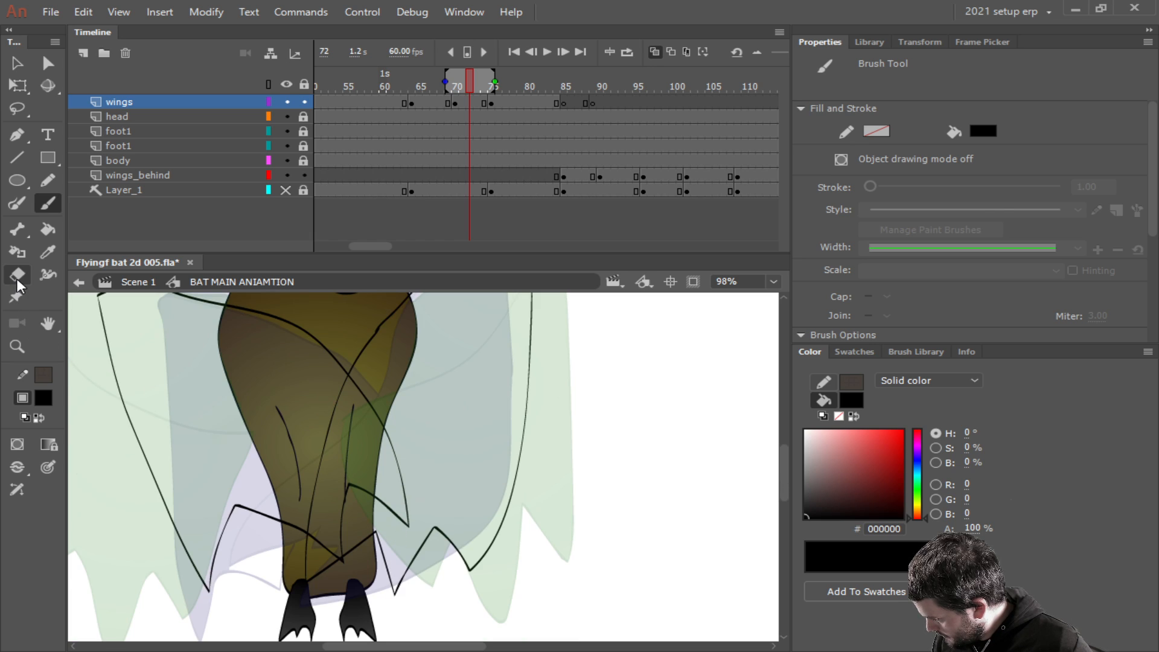
pyautogui.click(288, 160)
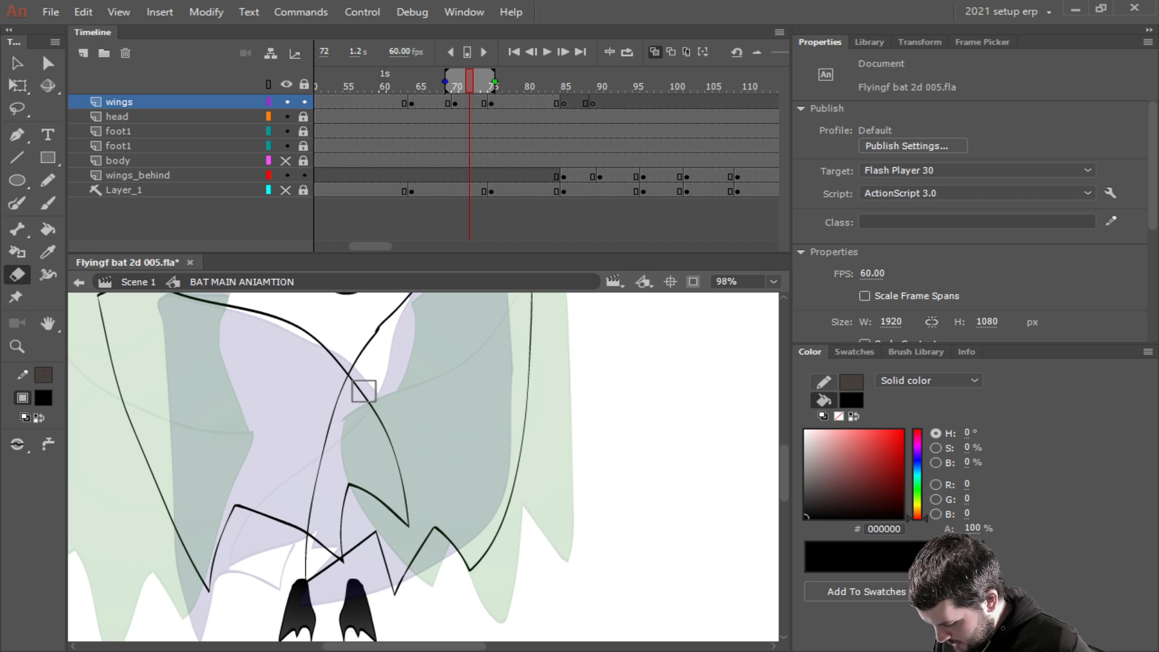
pyautogui.keyDown('ctrl'); pyautogui.scroll(4, 364, 391); pyautogui.keyUp('ctrl')
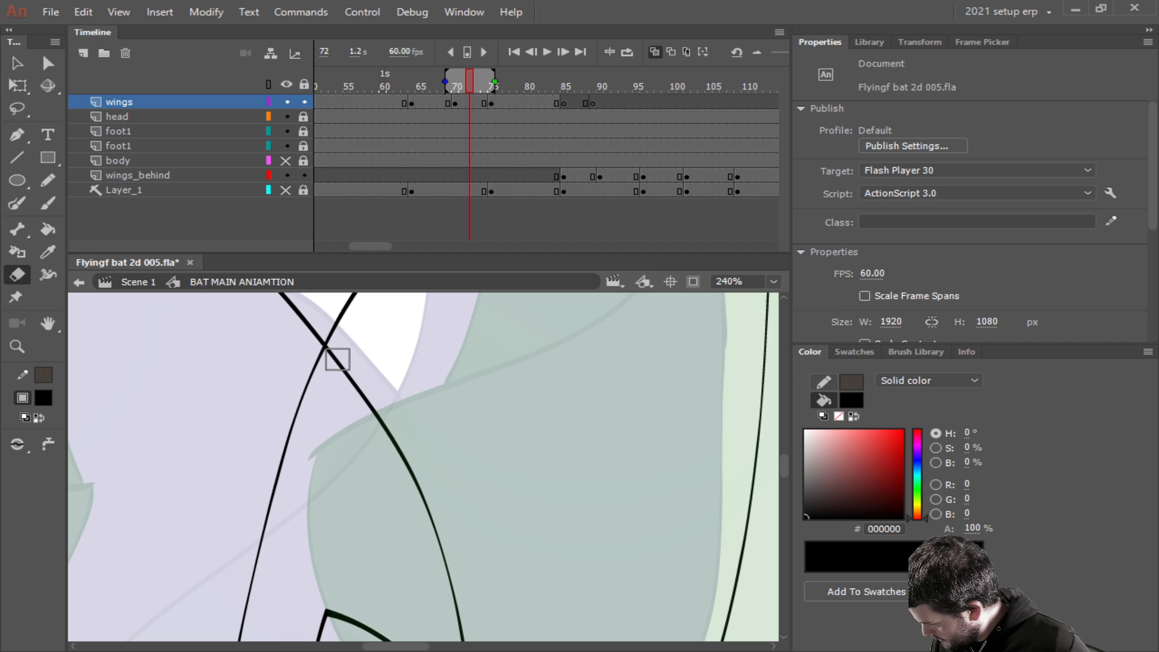
pyautogui.moveTo(334, 357); pyautogui.dragTo(346, 364)
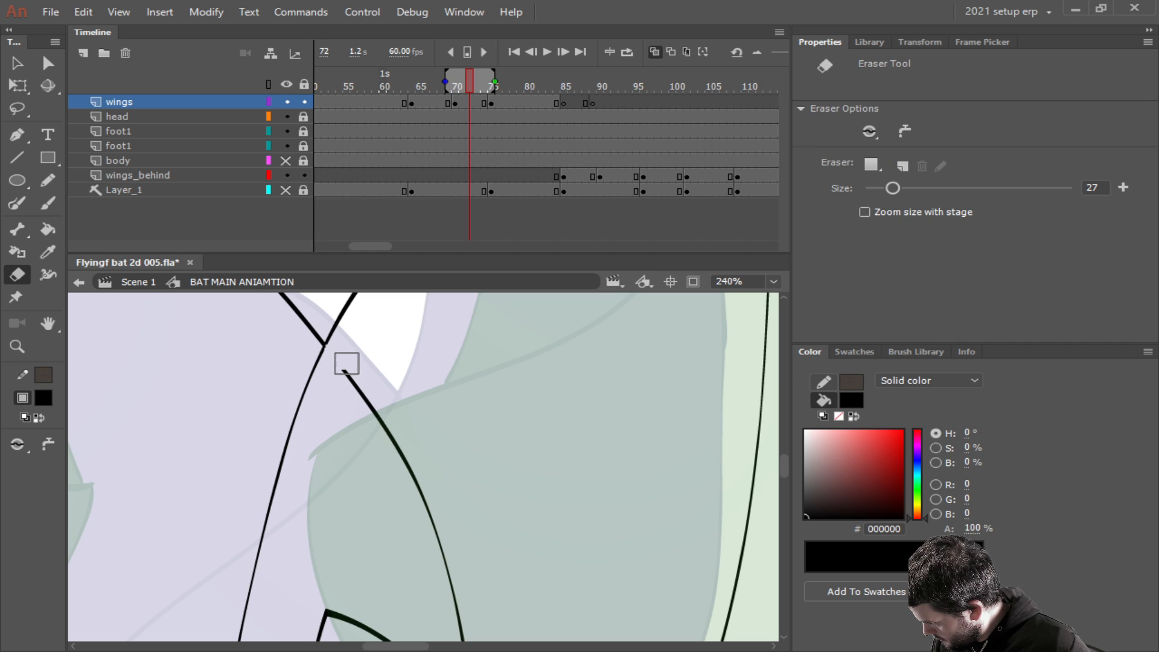
pyautogui.scroll(-4, 362, 422)
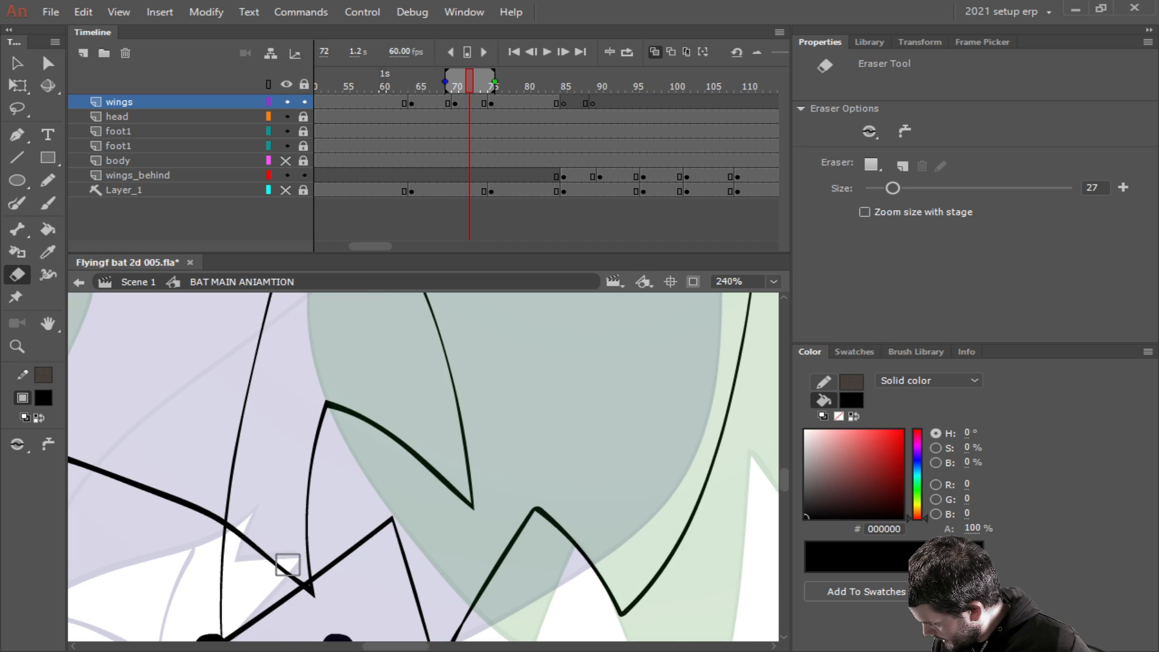
pyautogui.moveTo(288, 568); pyautogui.dragTo(288, 572)
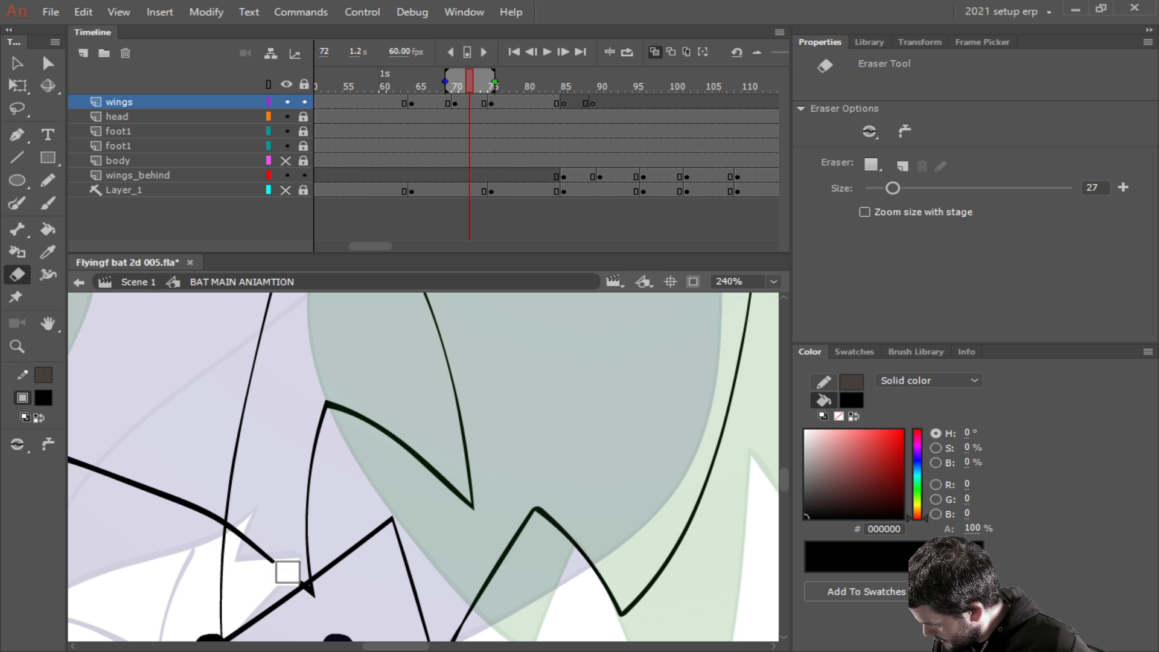
# Switch the Eraser to a round shape and trim the left wing's leftover line ends around the lower crossing.
pyautogui.click(19, 445)
pyautogui.click(72, 443)
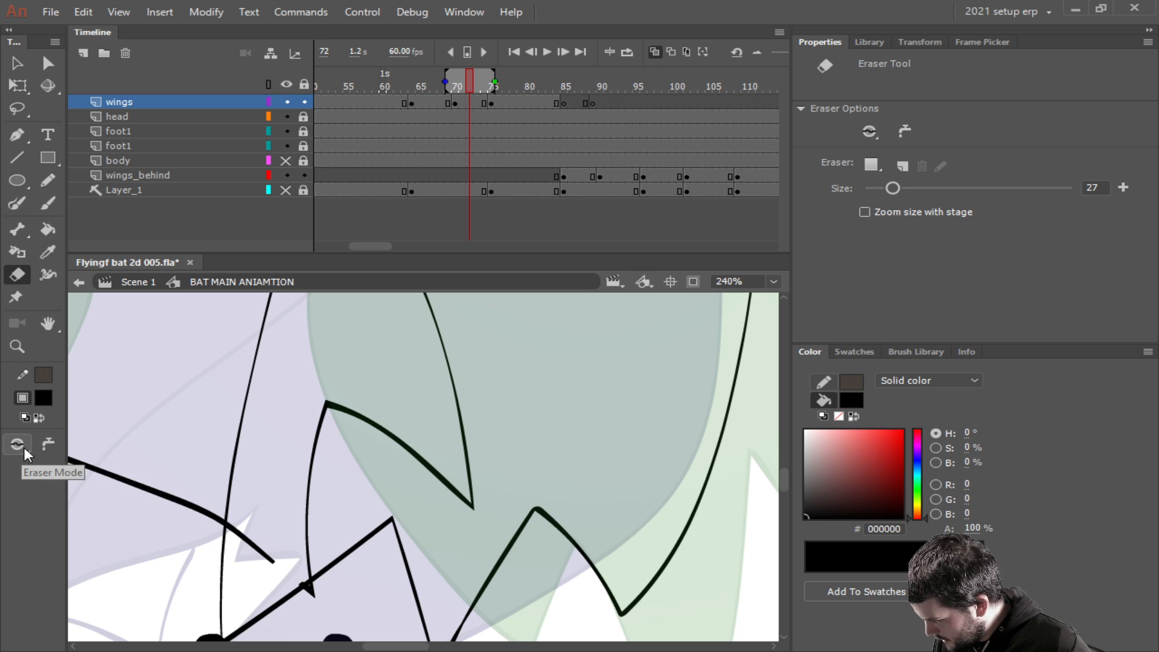
pyautogui.click(871, 164)
pyautogui.click(911, 166)
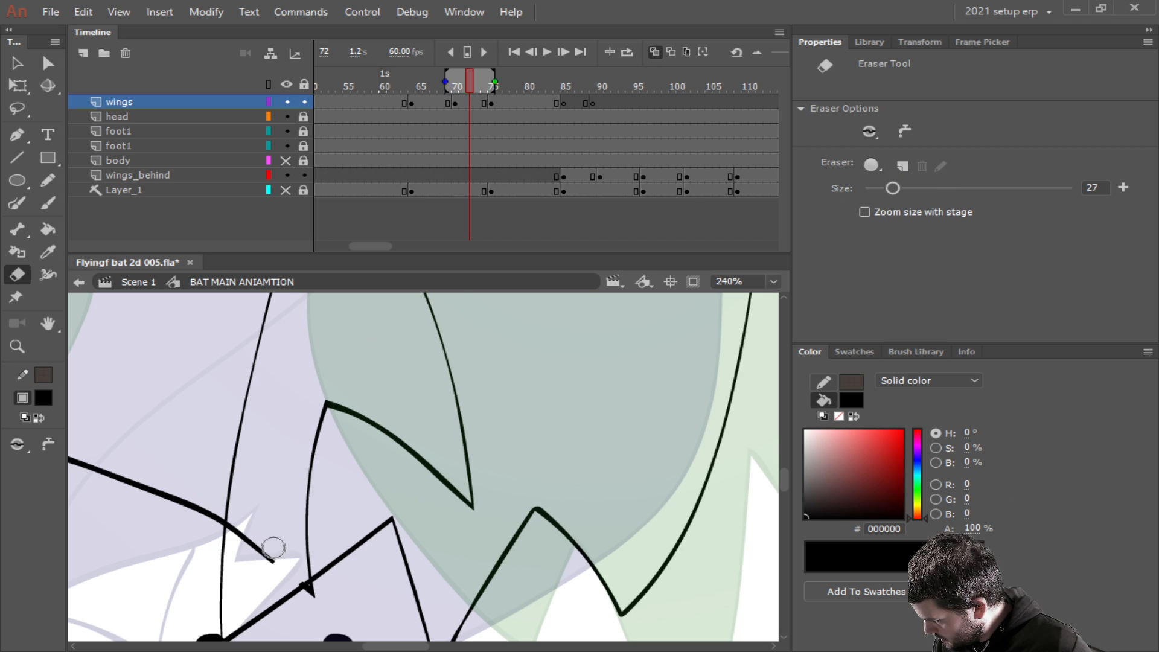
pyautogui.click(310, 602)
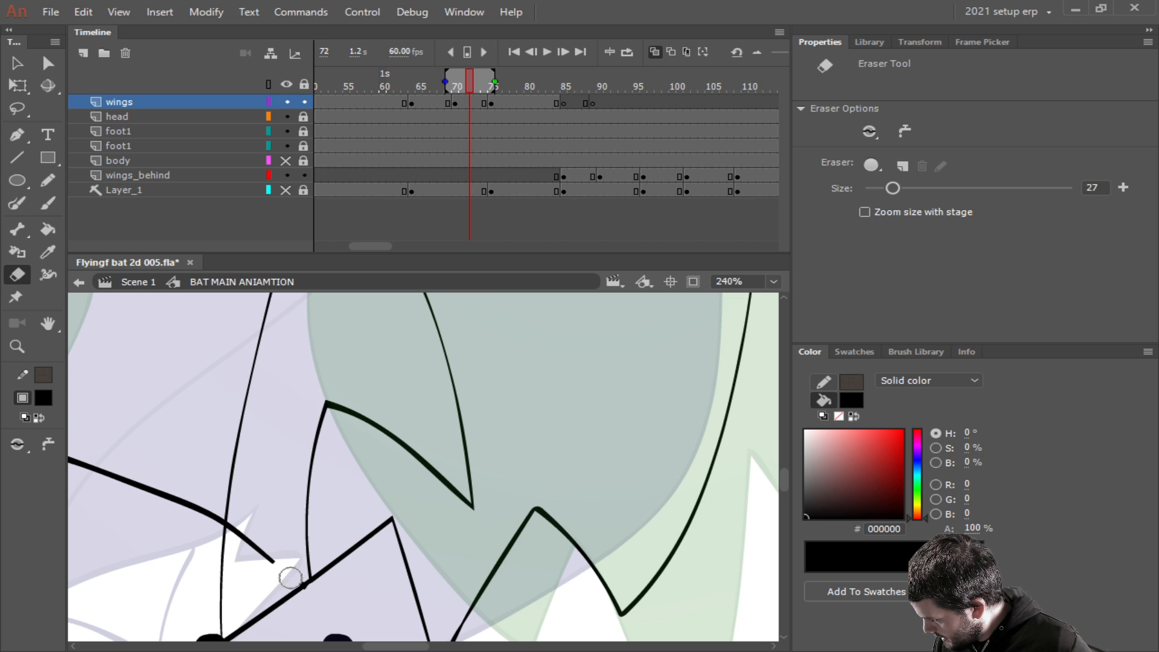
pyautogui.moveTo(292, 577)
pyautogui.mouseDown()
pyautogui.moveTo(310, 600)
pyautogui.moveTo(320, 564)
pyautogui.moveTo(263, 538)
pyautogui.moveTo(269, 565)
pyautogui.moveTo(238, 527)
pyautogui.moveTo(302, 568)
pyautogui.mouseUp()
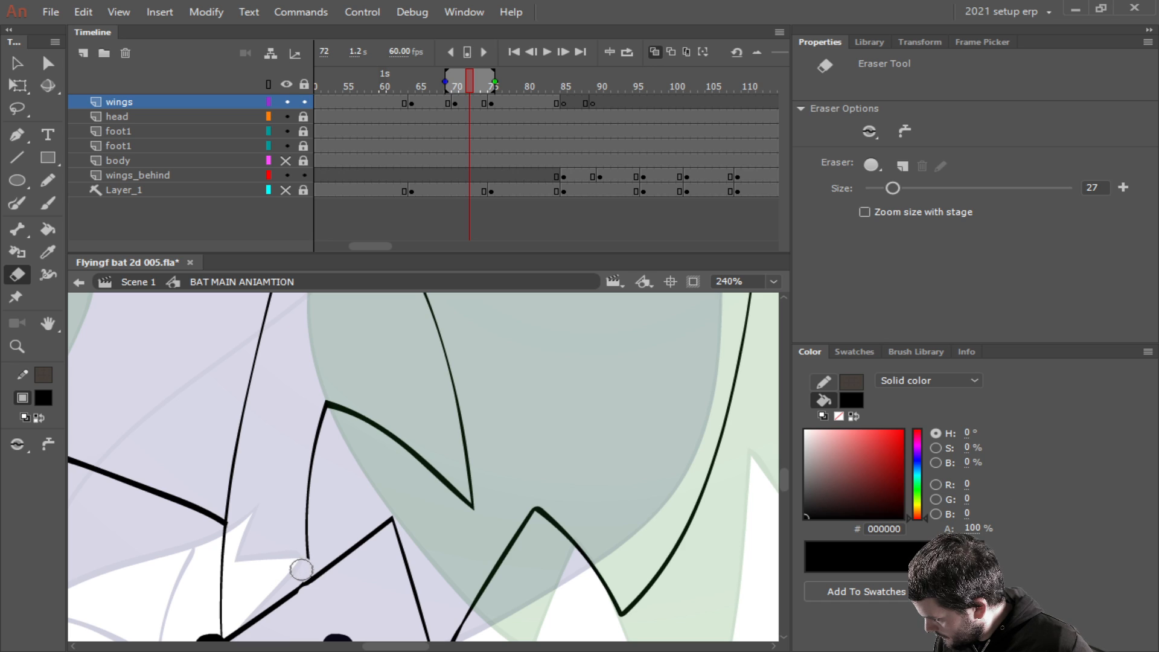
# Delete the cut-off section of the left wing's outline that lies inside the right wing.
pyautogui.scroll(-5, 354, 401)
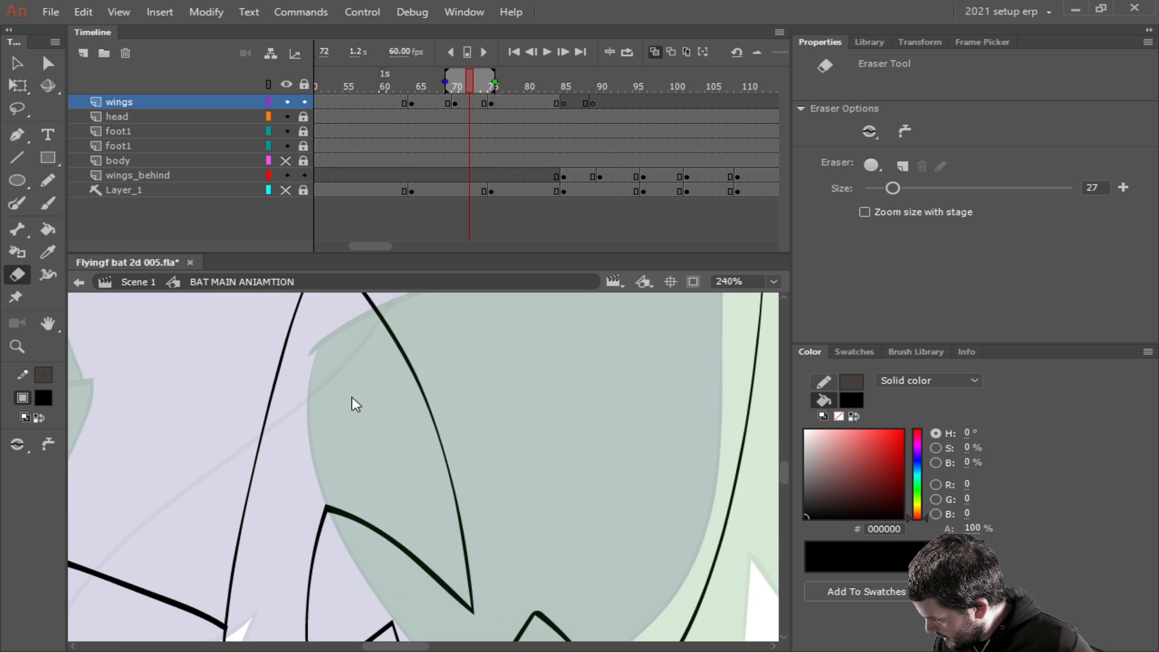
pyautogui.keyDown('ctrl'); pyautogui.click(371, 403); pyautogui.keyUp('ctrl')
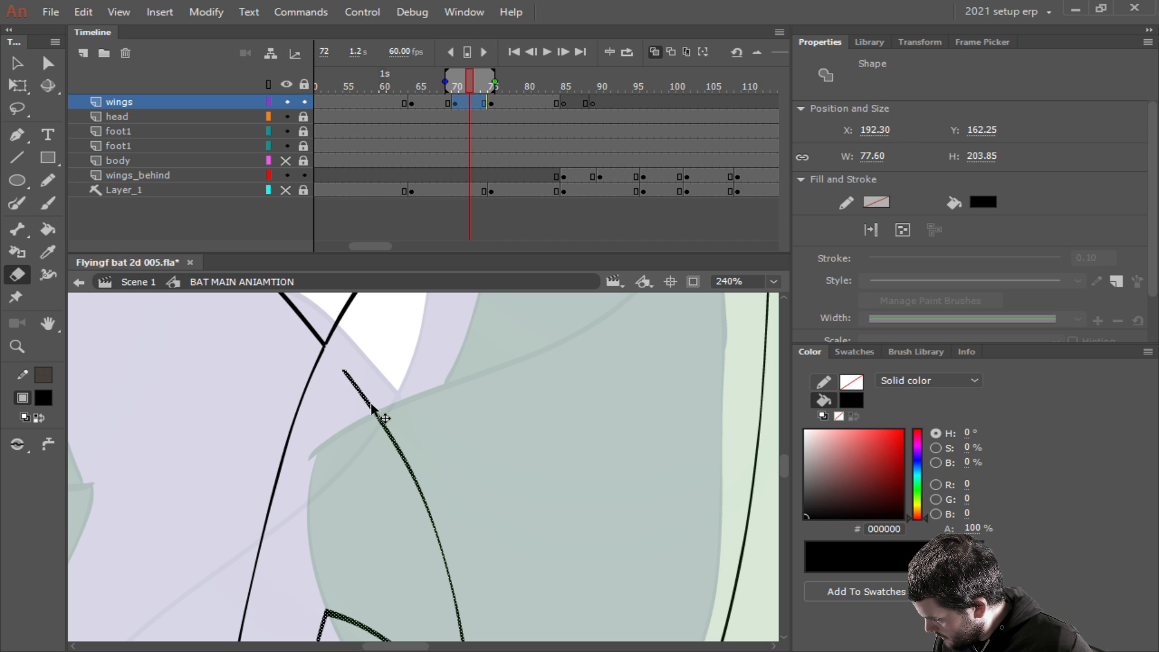
pyautogui.press('Delete')
# Show the body layer again and display it as outlines only.
pyautogui.scroll(-5, 398, 401)
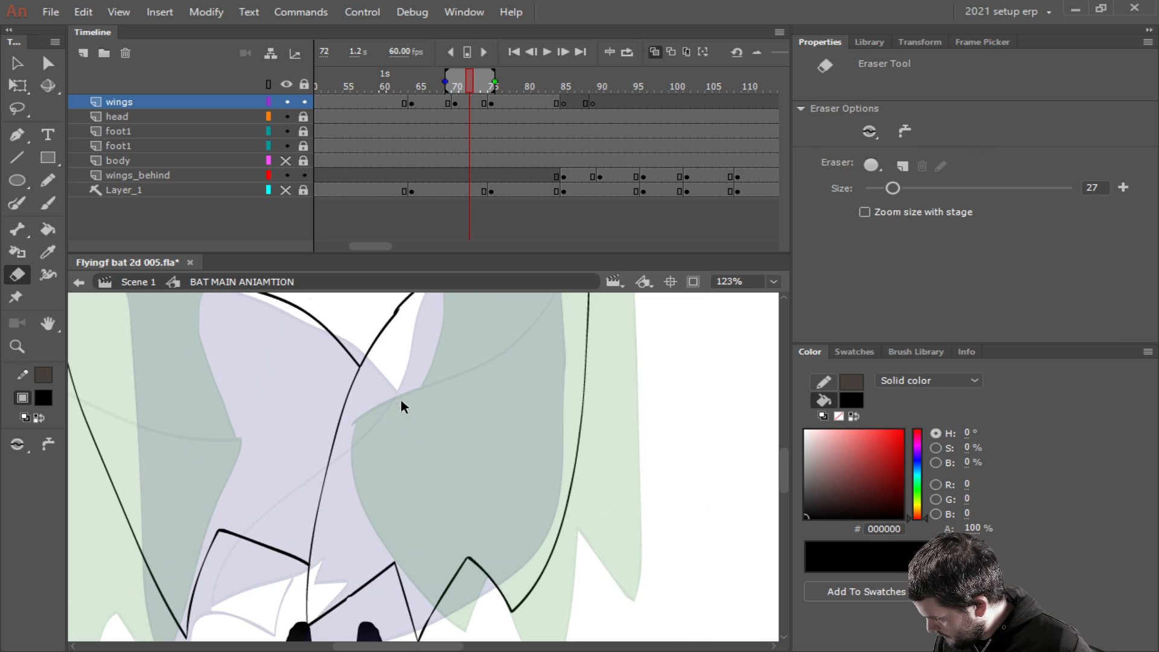
pyautogui.moveTo(422, 407); pyautogui.dragTo(447, 507)
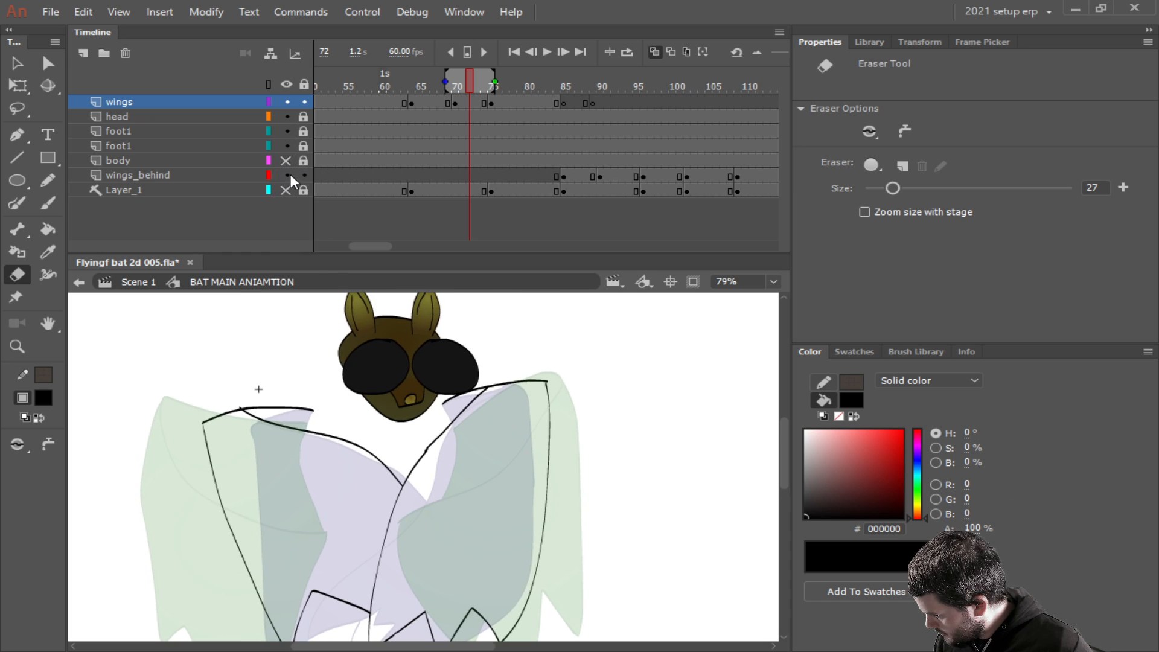
pyautogui.click(286, 160)
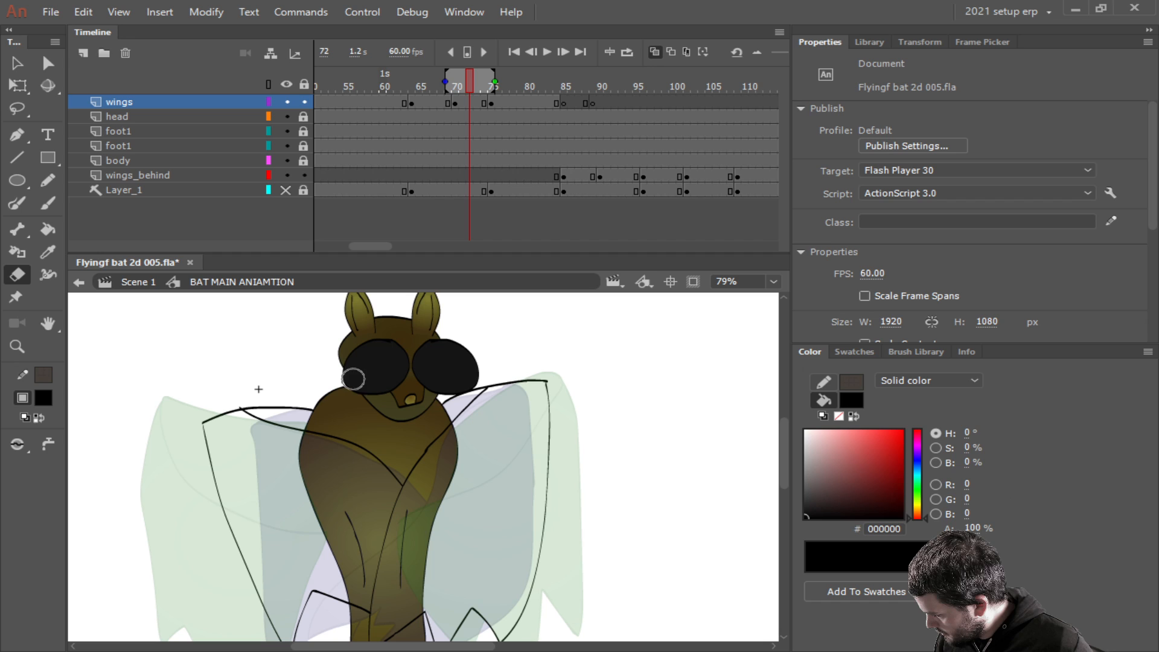
pyautogui.click(267, 161)
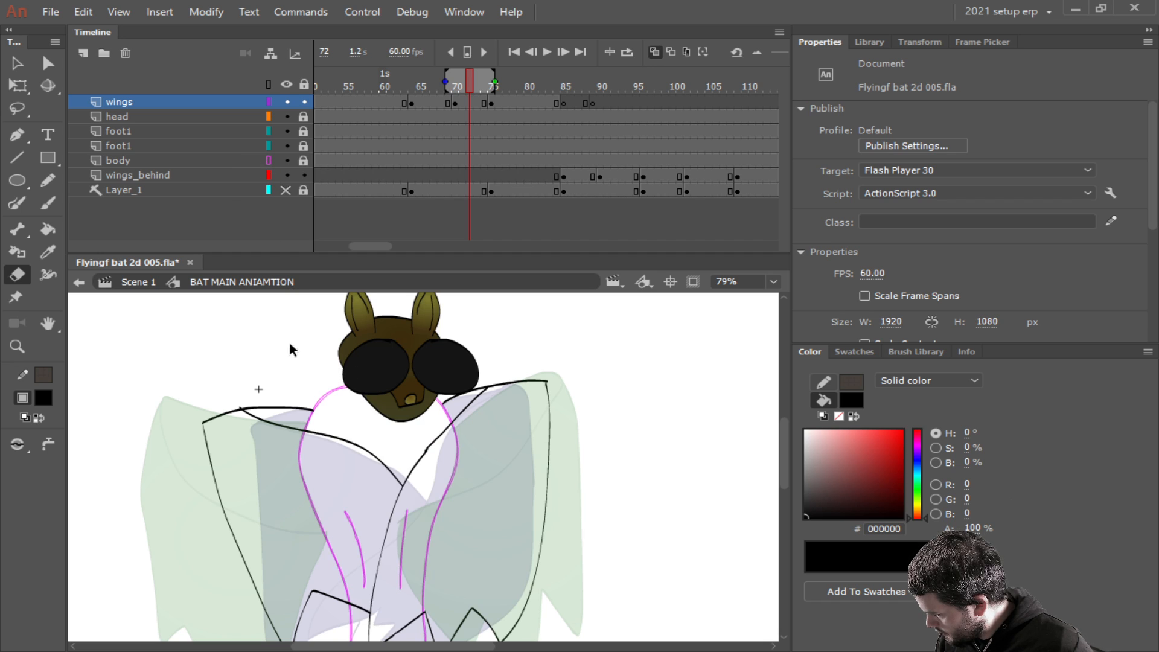
# Activate the Brush tool, select frame 72 of the wings layer and turn off onion skinning.
pyautogui.scroll(5, 324, 400)
pyautogui.click(45, 204)
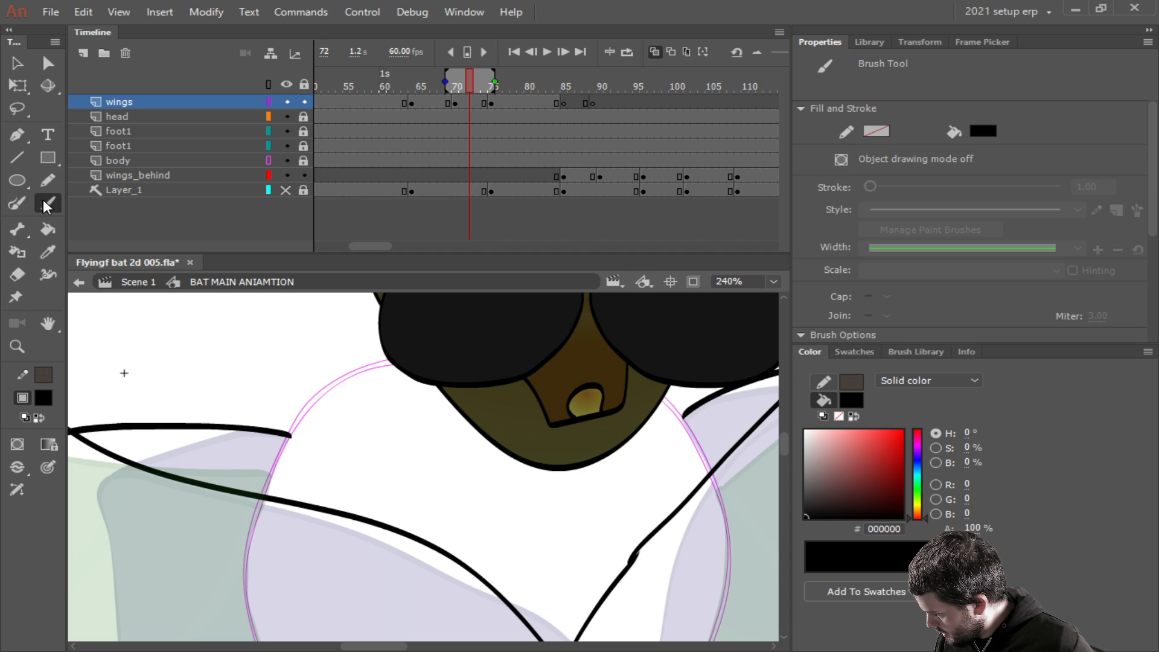
pyautogui.click(471, 105)
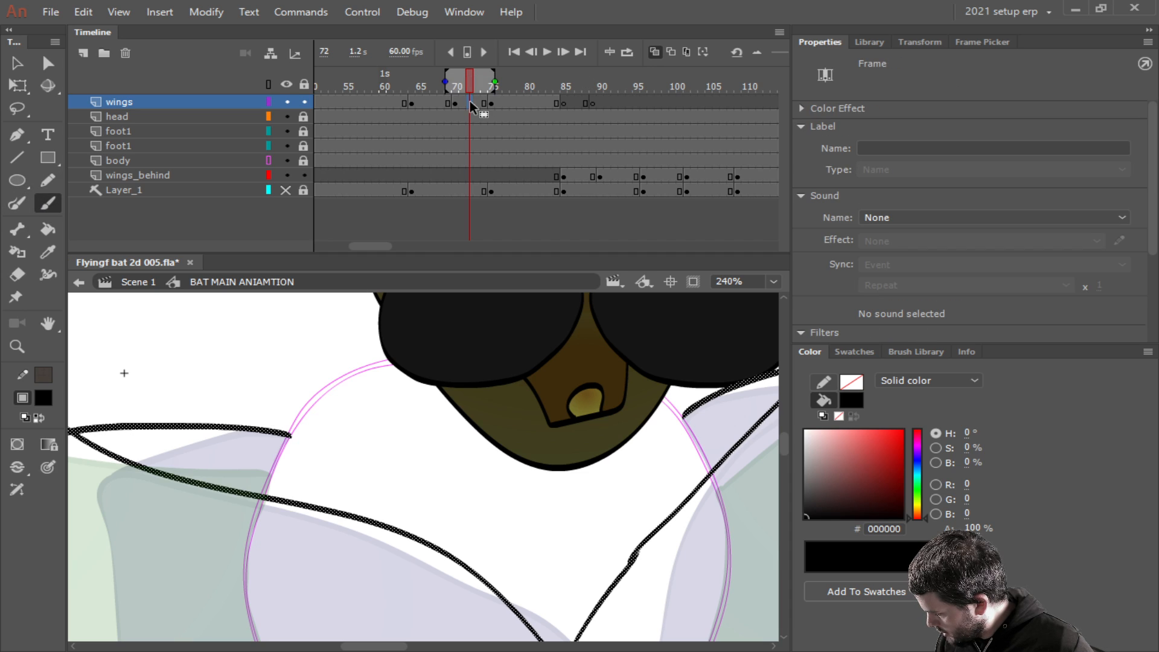
pyautogui.click(656, 51)
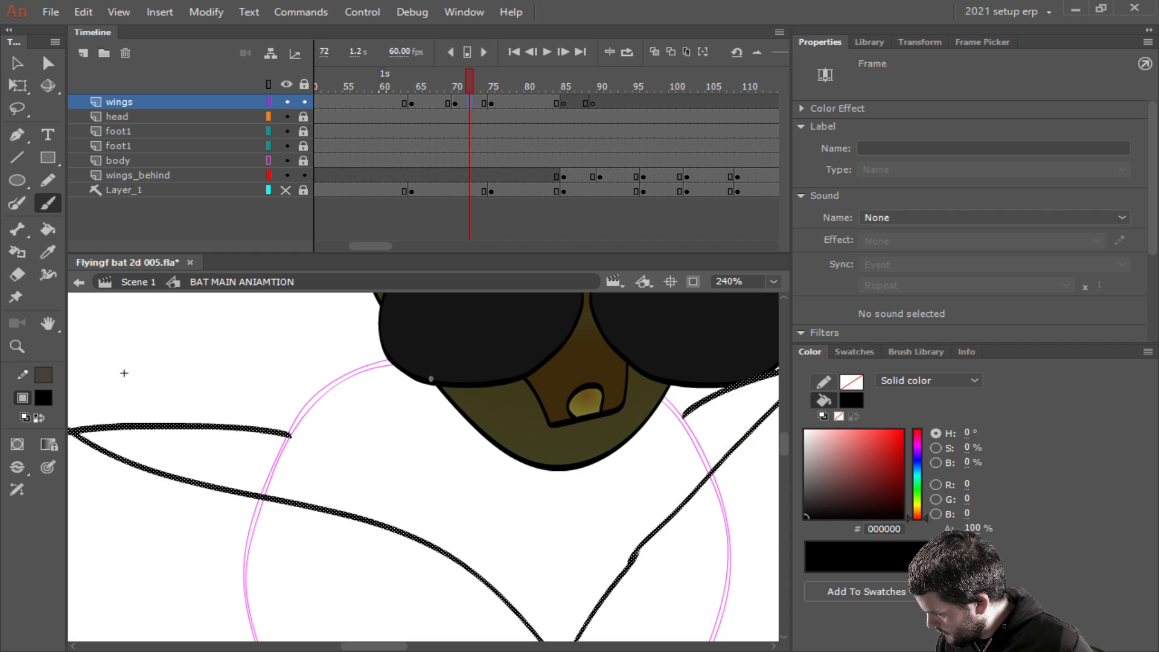
# Close the inner ends of both wings with black brush strokes along the body outline, between the shoulder line and front wing edge.
pyautogui.moveTo(368, 460); pyautogui.dragTo(396, 384)
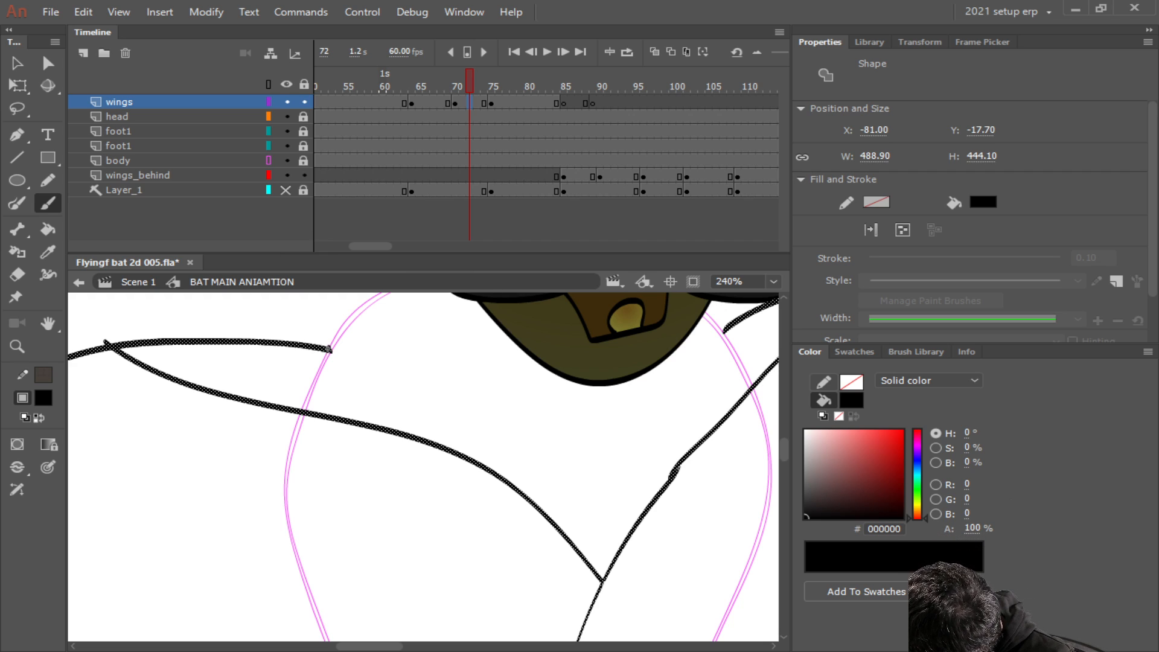
pyautogui.moveTo(329, 349); pyautogui.dragTo(308, 402)
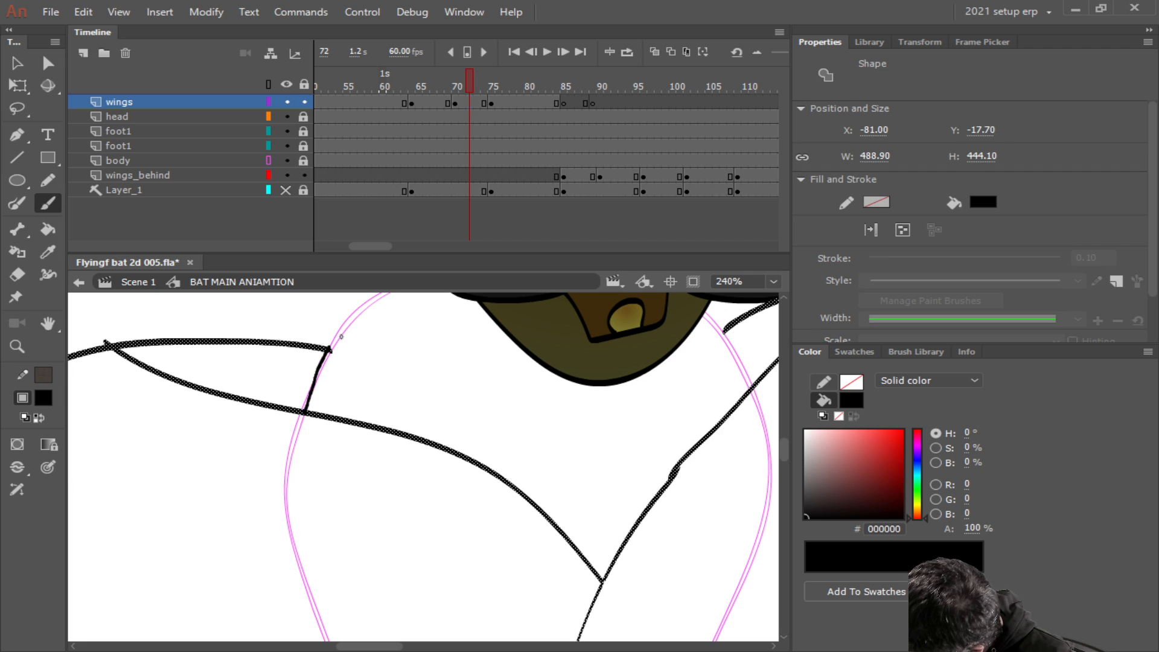
pyautogui.moveTo(510, 365); pyautogui.dragTo(305, 396)
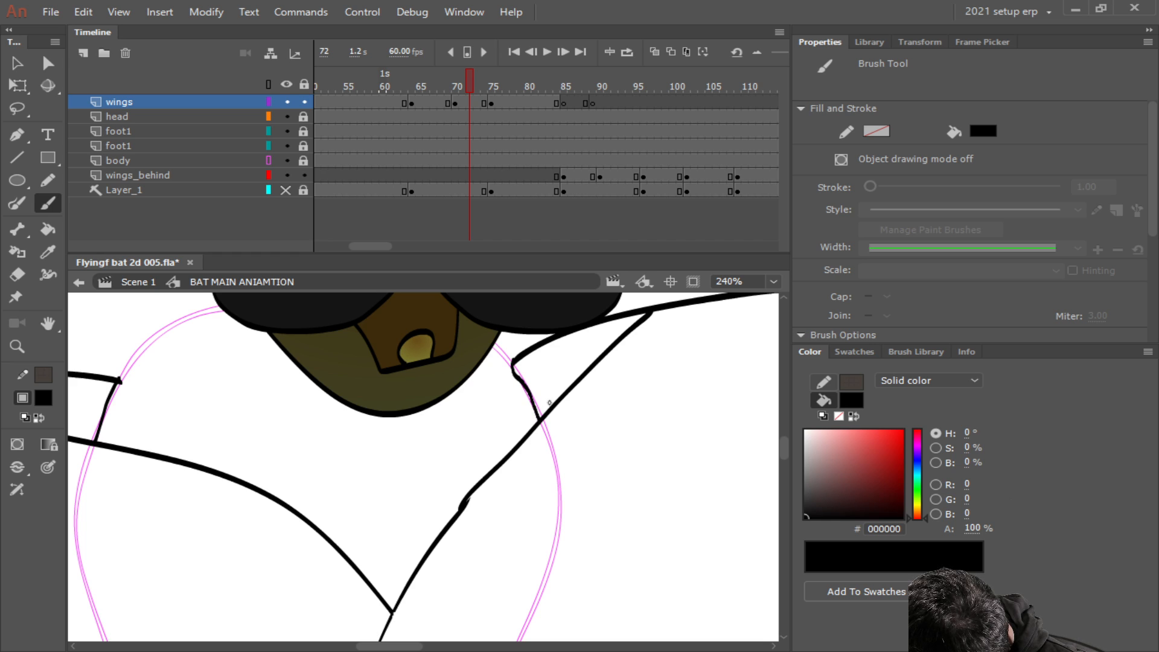
# Swap the stroke and fill colours, adjust the Paint Bucket's gap size and fill the left wing's back section with the 3A3131 radial gradient.
pyautogui.scroll(-1, 421, 361)
pyautogui.scroll(-1, 435, 374)
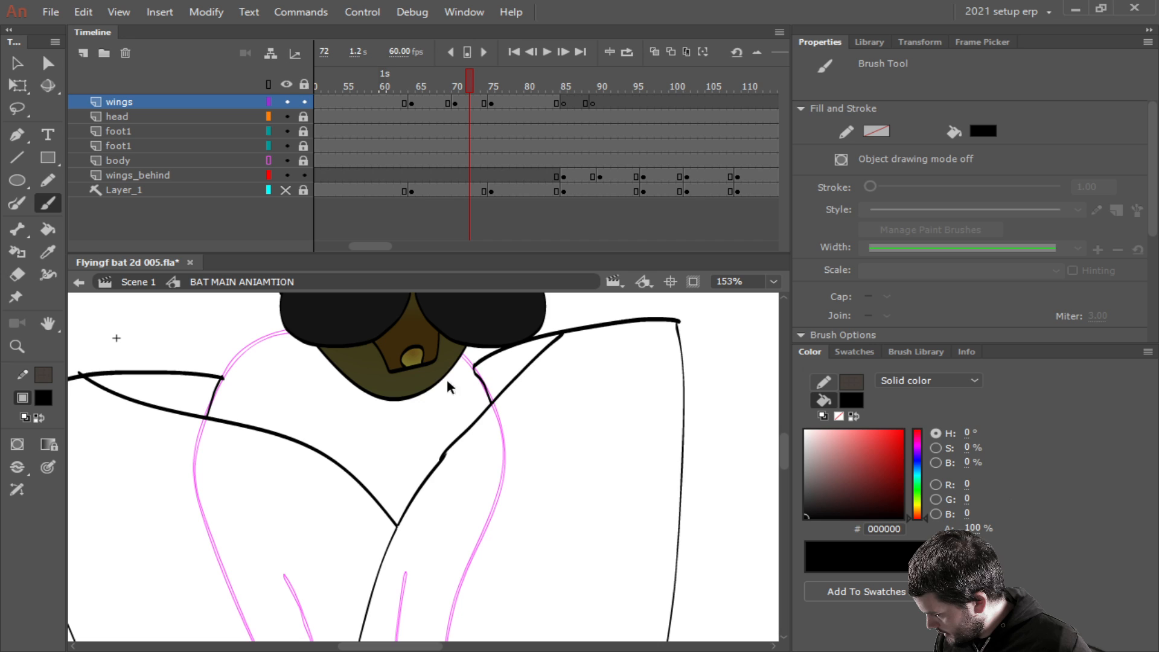
pyautogui.click(40, 418)
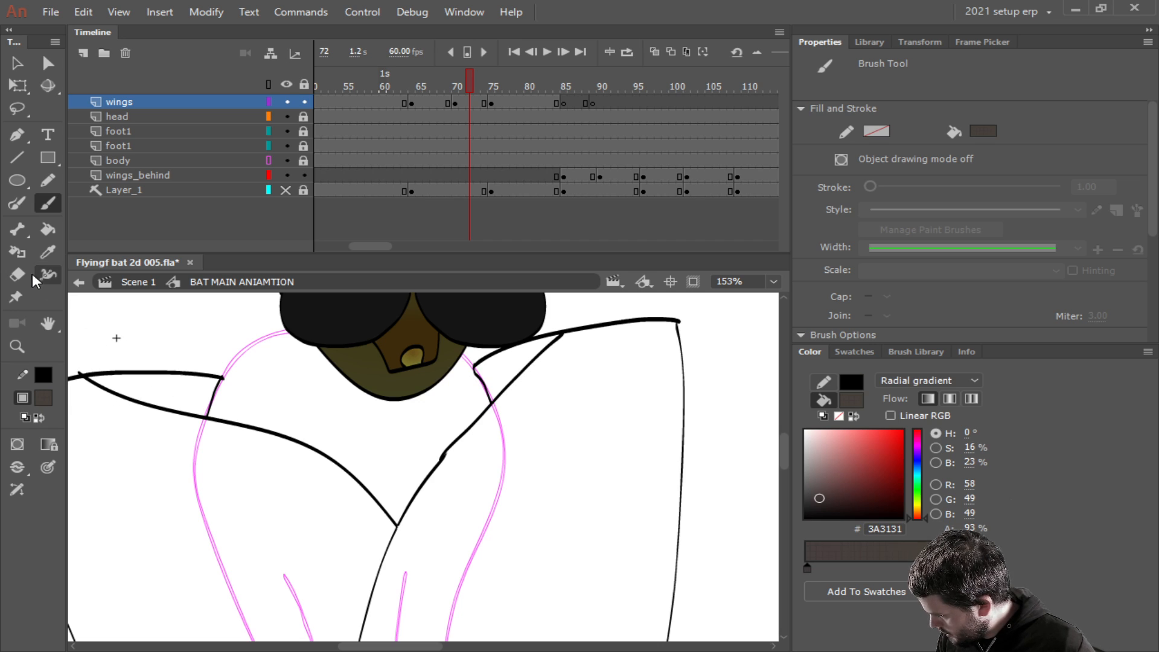
pyautogui.click(48, 229)
pyautogui.click(174, 399)
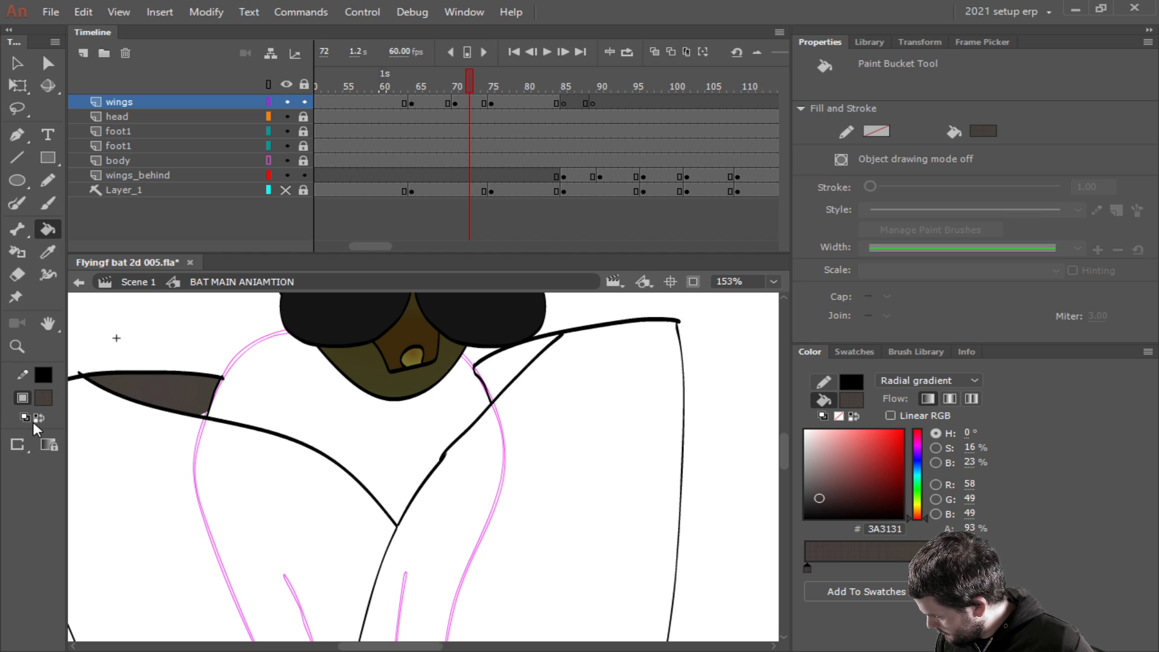
pyautogui.hotkey('ctrl', 'z')
pyautogui.click(16, 444)
pyautogui.click(64, 444)
pyautogui.click(199, 390)
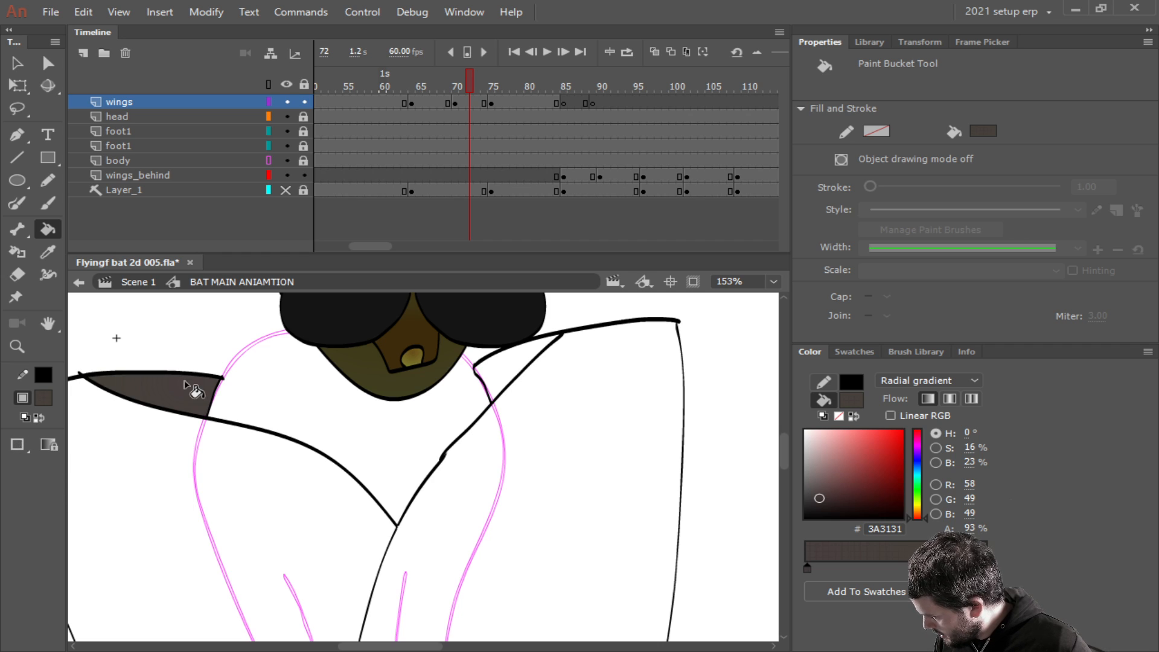
# Fill the right wing's back section and both large front wing areas with the same dark brown radial gradient.
pyautogui.click(505, 377)
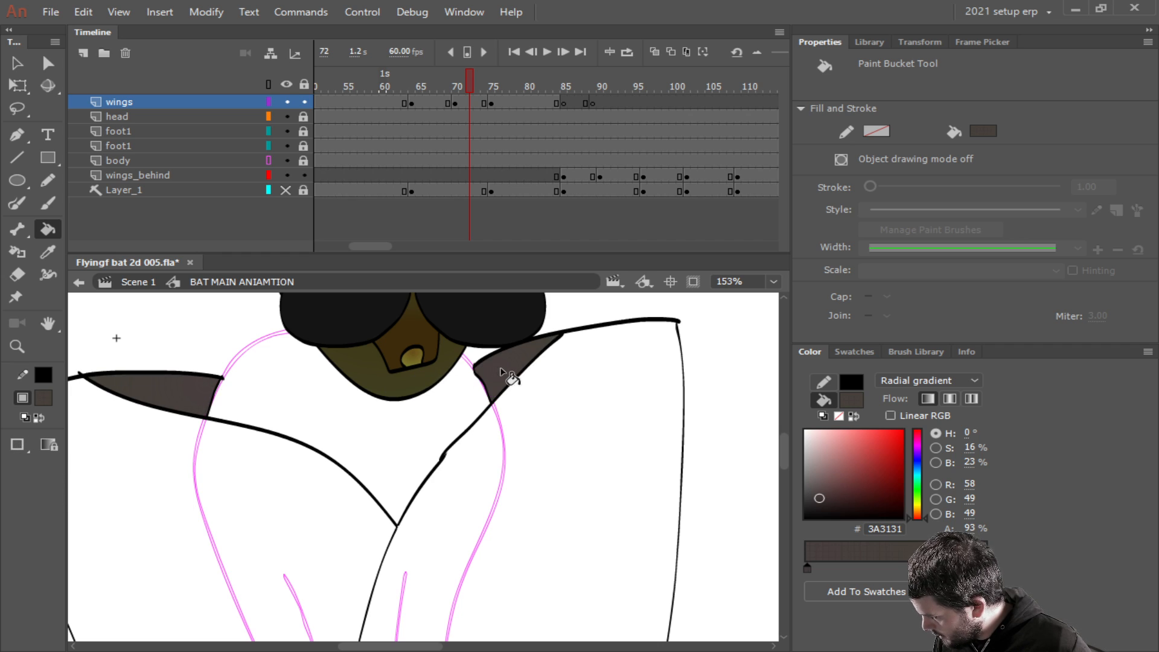
pyautogui.click(633, 431)
pyautogui.click(83, 461)
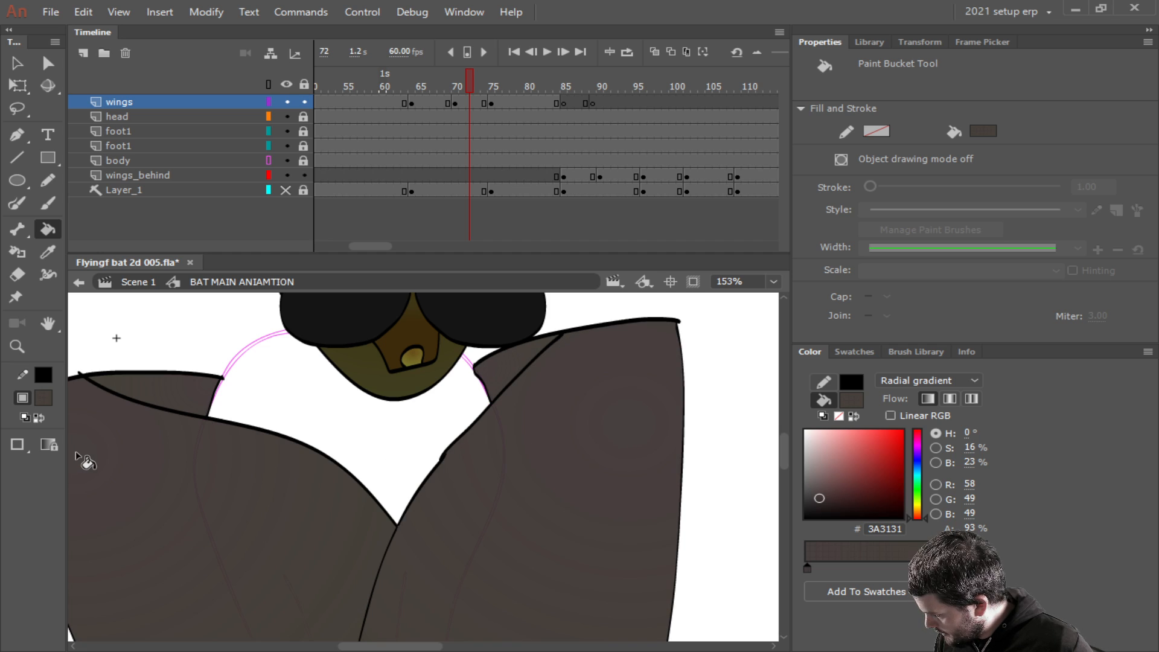
# Display the body layer in full colour instead of outlines and save the document.
pyautogui.hotkey('ctrl', '2')
pyautogui.scroll(-2, 494, 481)
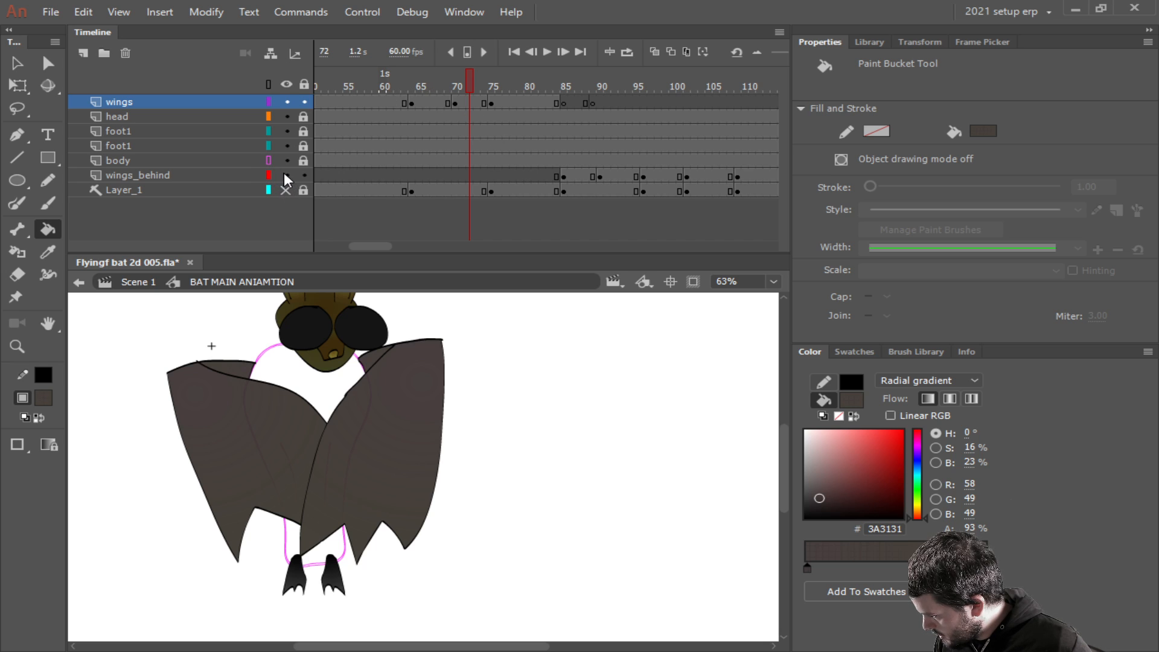
pyautogui.click(268, 161)
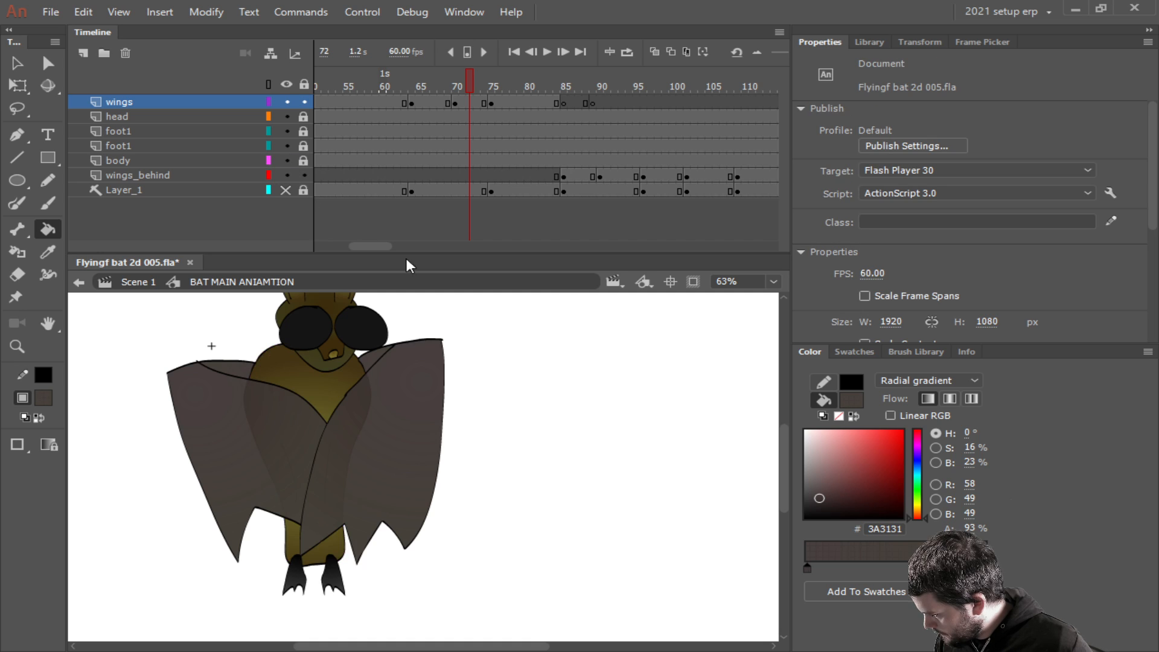
pyautogui.scroll(-2, 491, 393)
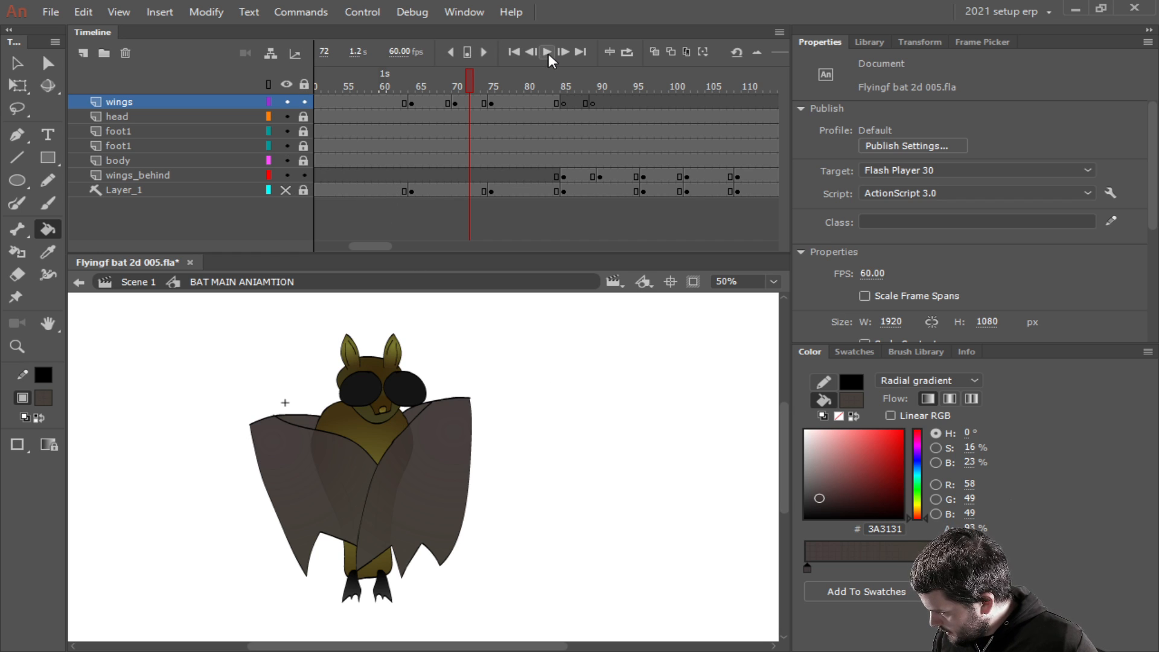
pyautogui.click(356, 85)
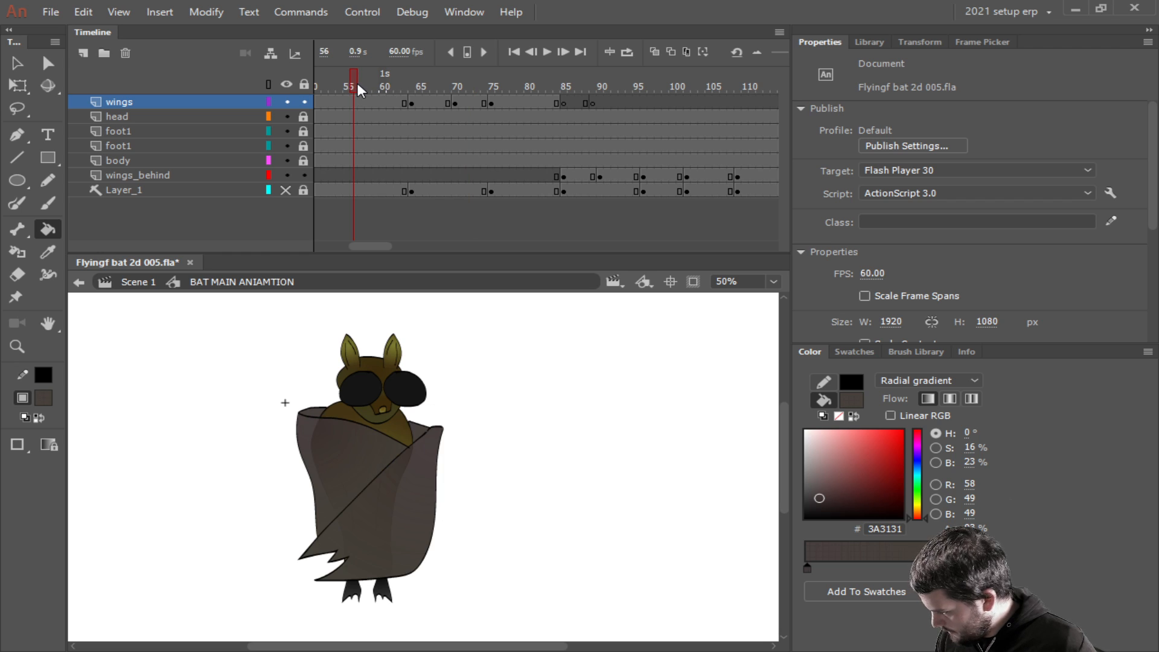
pyautogui.hotkey('ctrl', 's')
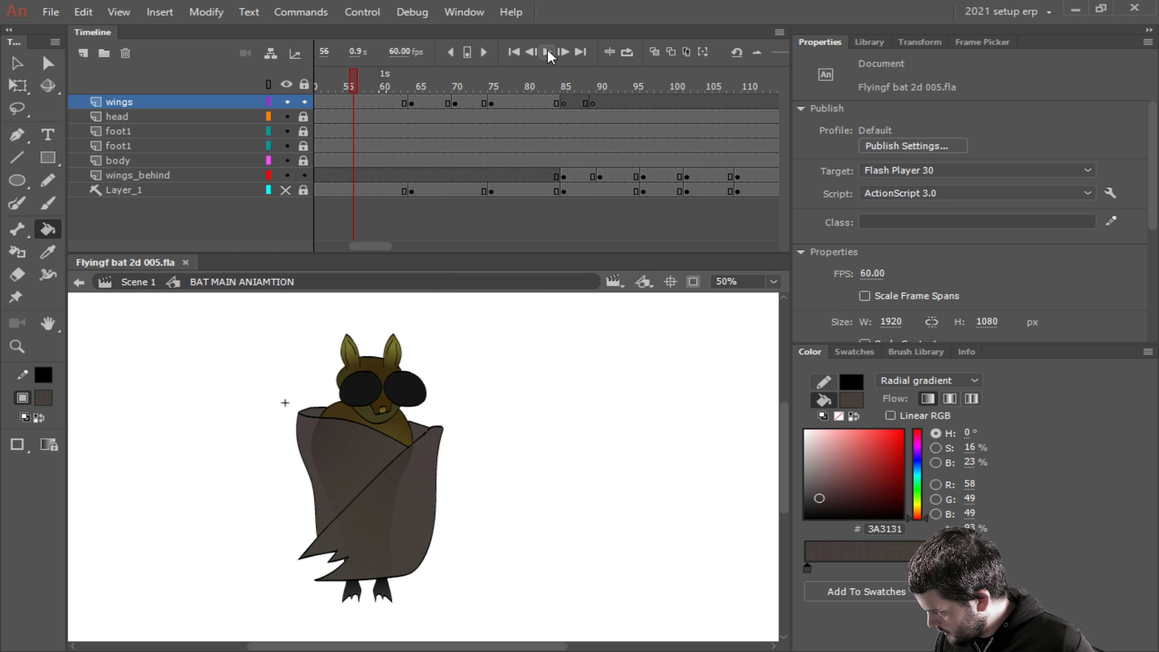
# Lock all layers and preview the wing-opening animation from about frame 55, playing it and scrubbing through the frames.
pyautogui.click(548, 51)
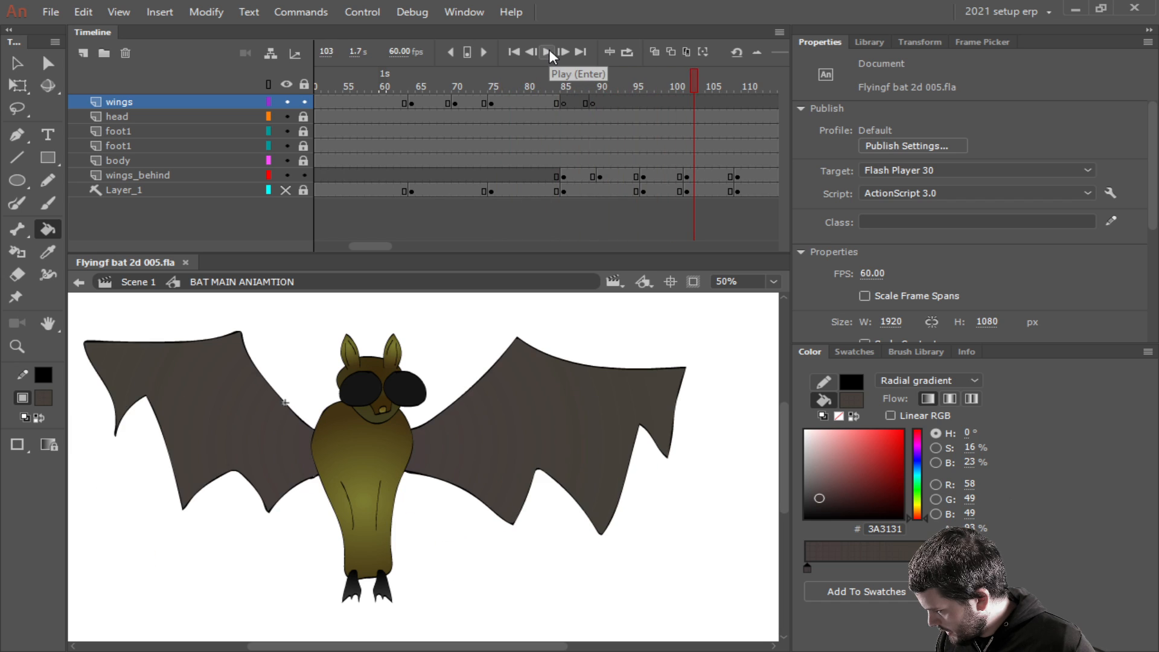
pyautogui.click(305, 85)
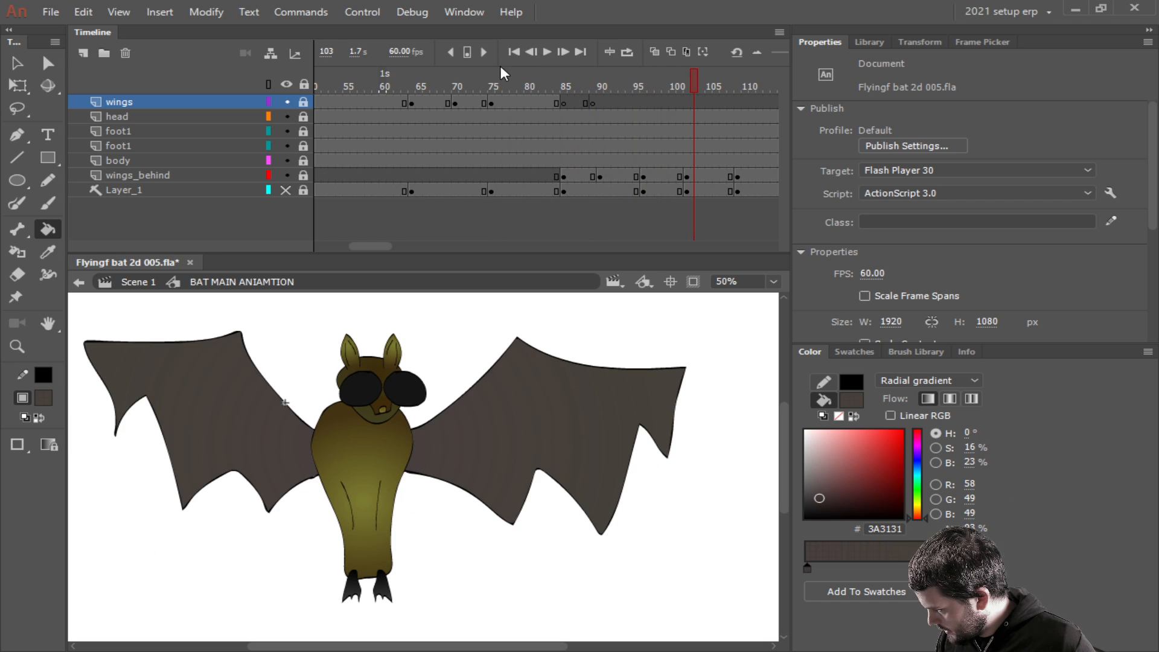
pyautogui.click(349, 83)
pyautogui.click(550, 53)
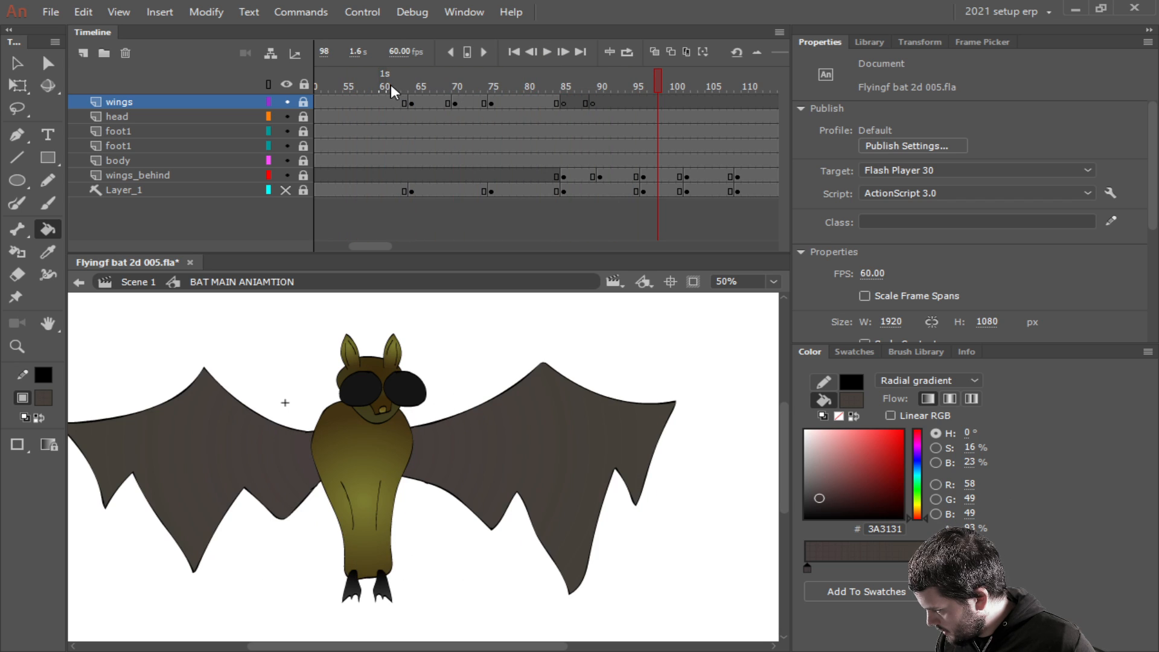
pyautogui.moveTo(390, 84); pyautogui.dragTo(667, 99)
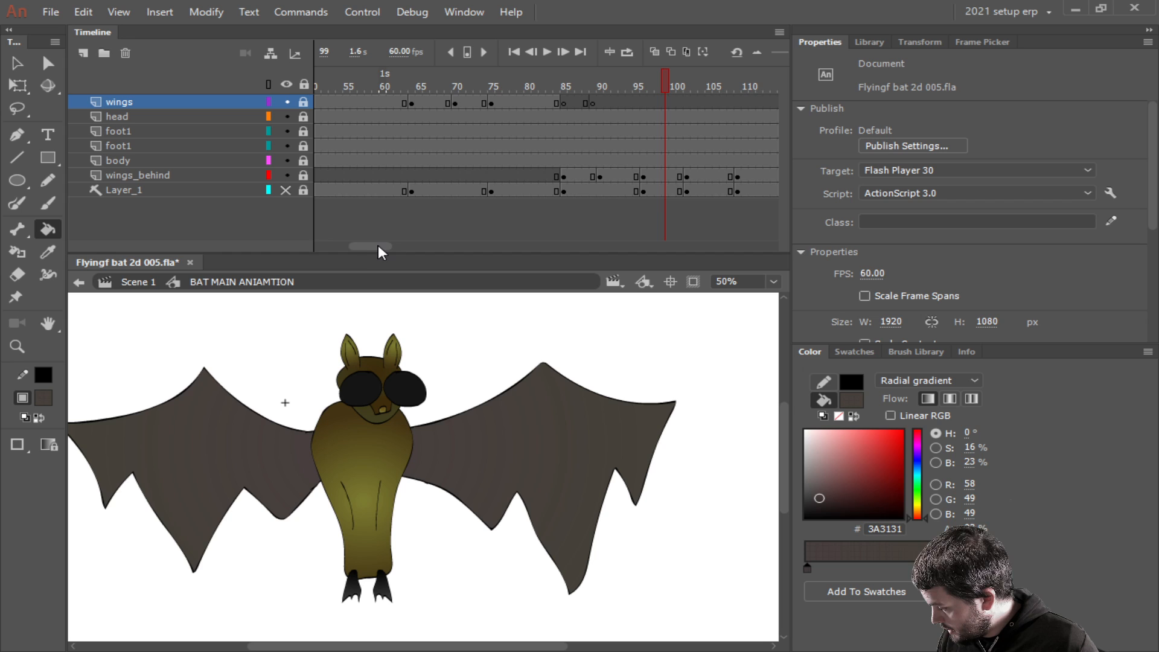
# Insert a keyframe at frame 96 of the head layer, aligned with the wings_behind keyframe.
pyautogui.moveTo(378, 245); pyautogui.dragTo(390, 246)
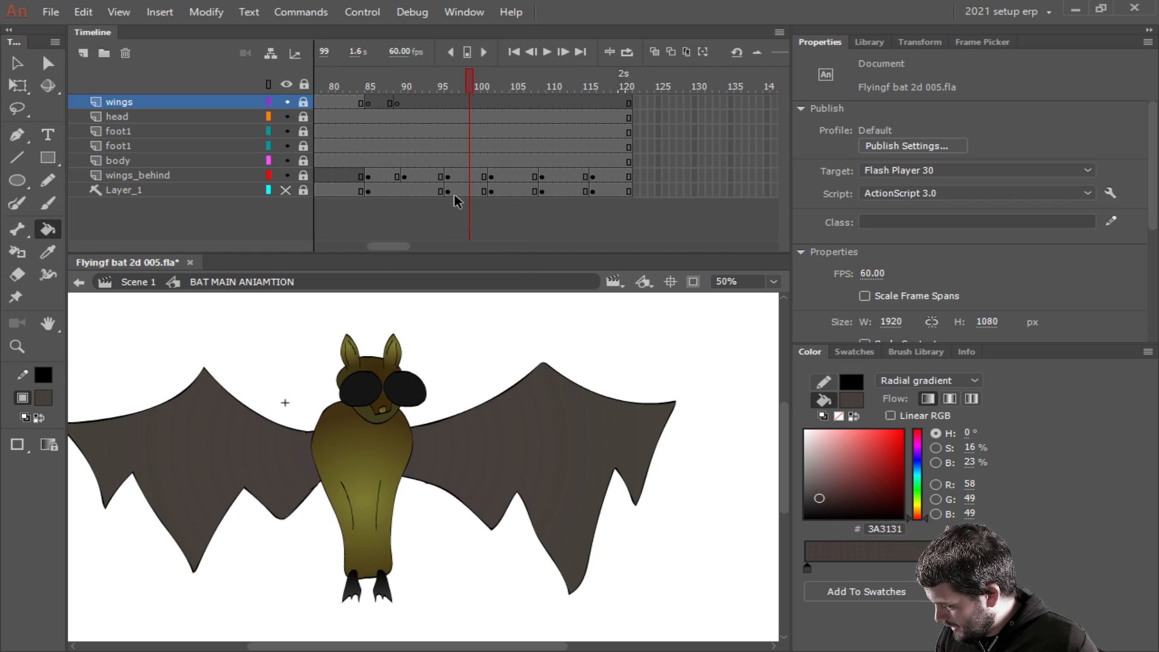
pyautogui.click(440, 102)
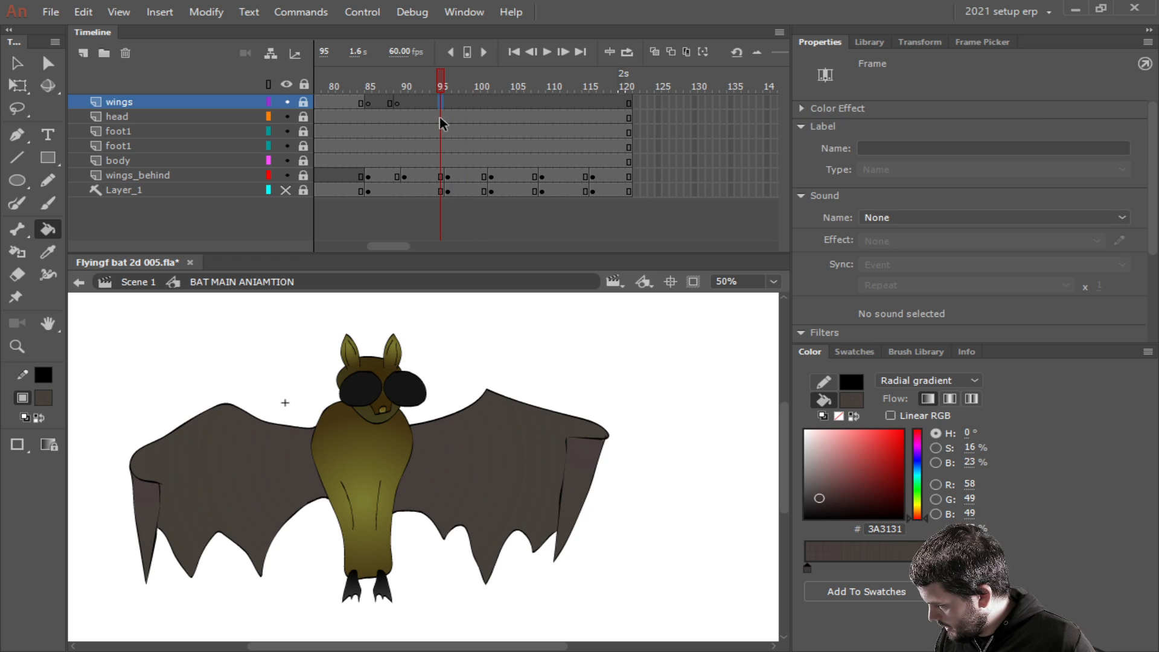
pyautogui.click(440, 116)
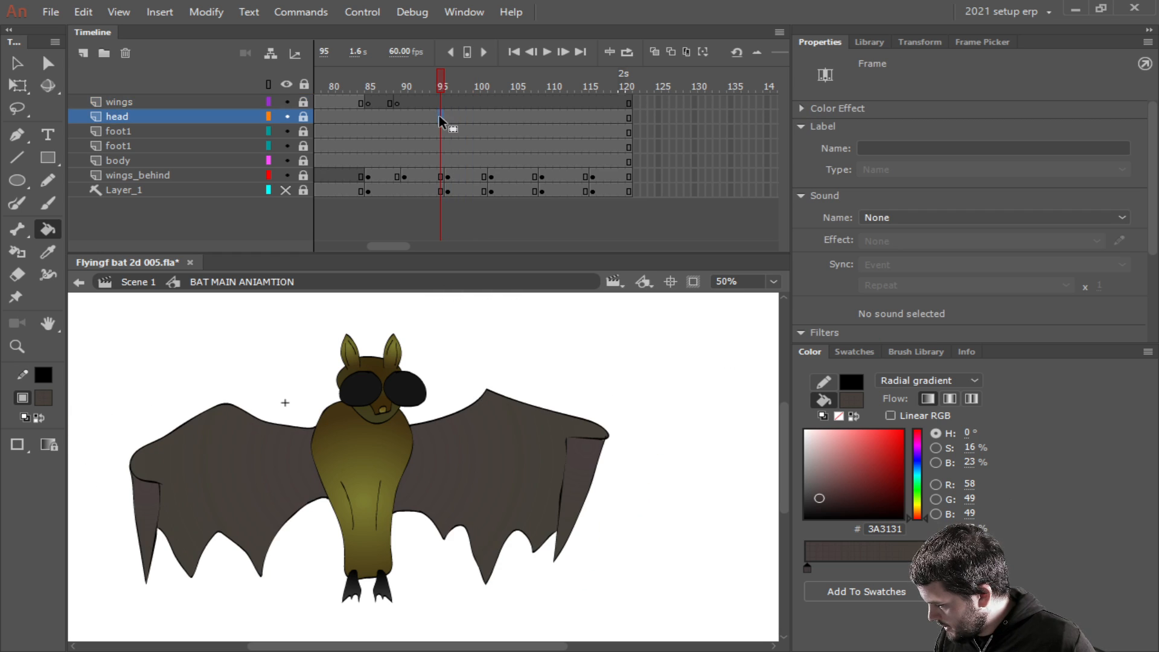
pyautogui.click(448, 117)
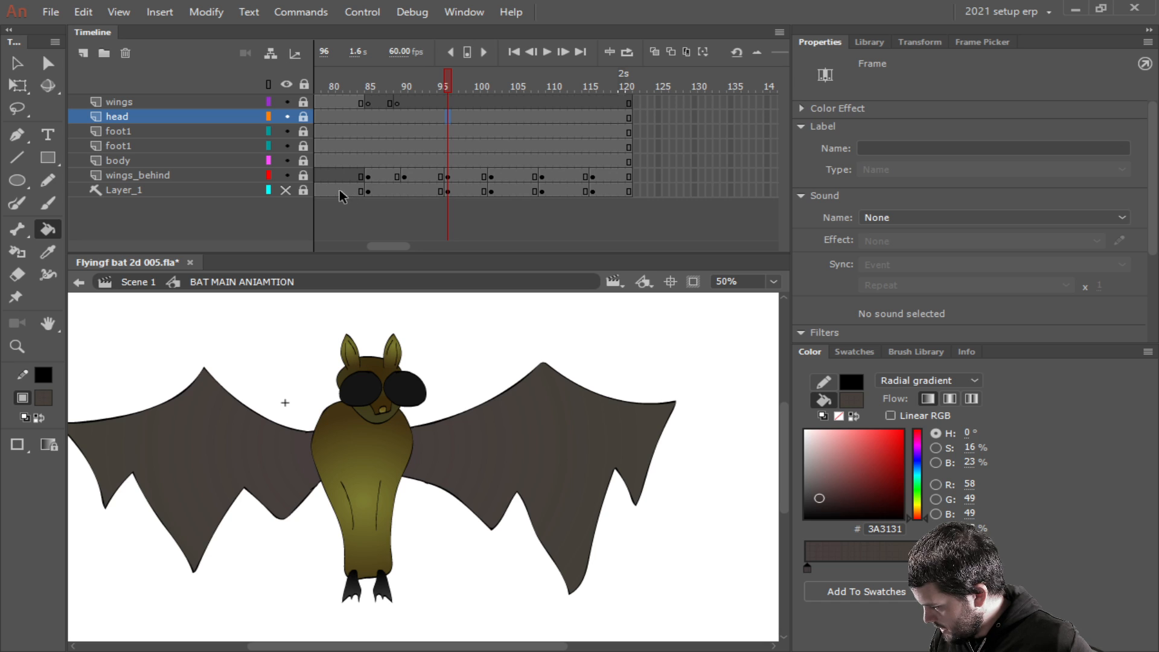
pyautogui.click(167, 191)
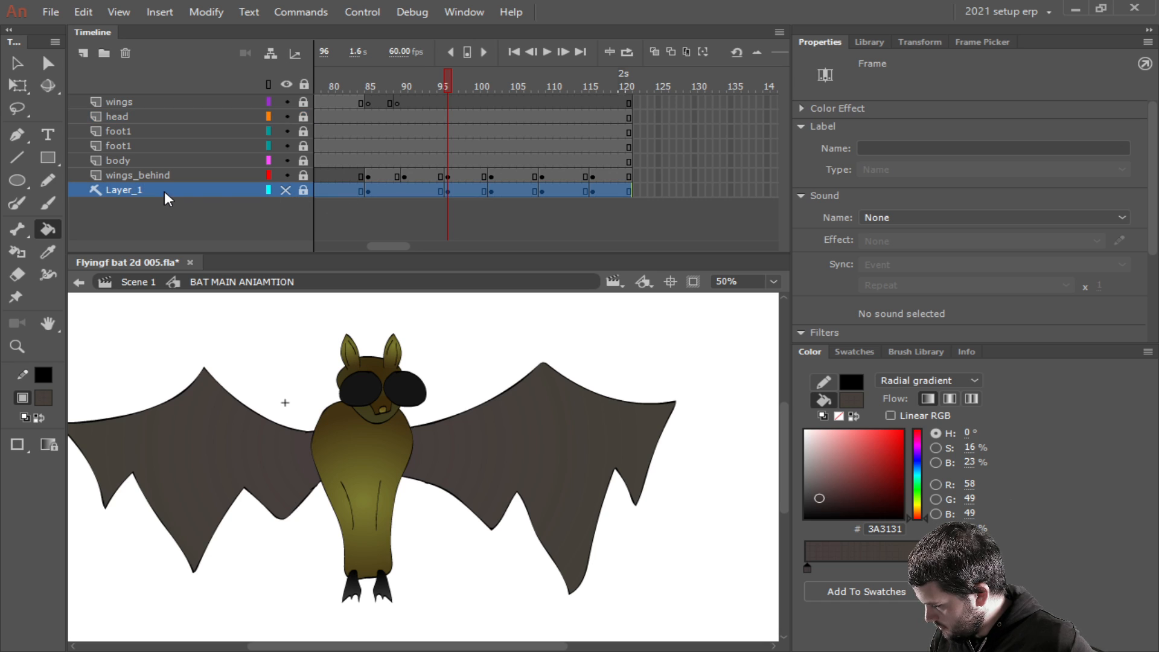
pyautogui.click(448, 175)
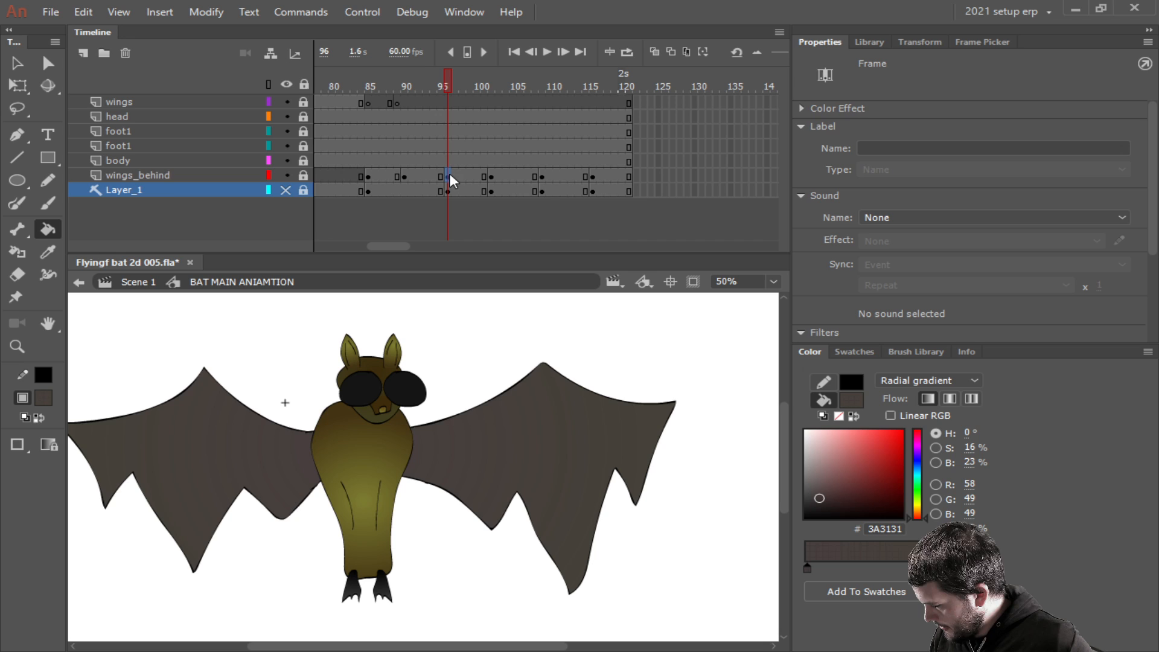
pyautogui.click(449, 118)
pyautogui.rightClick(448, 120)
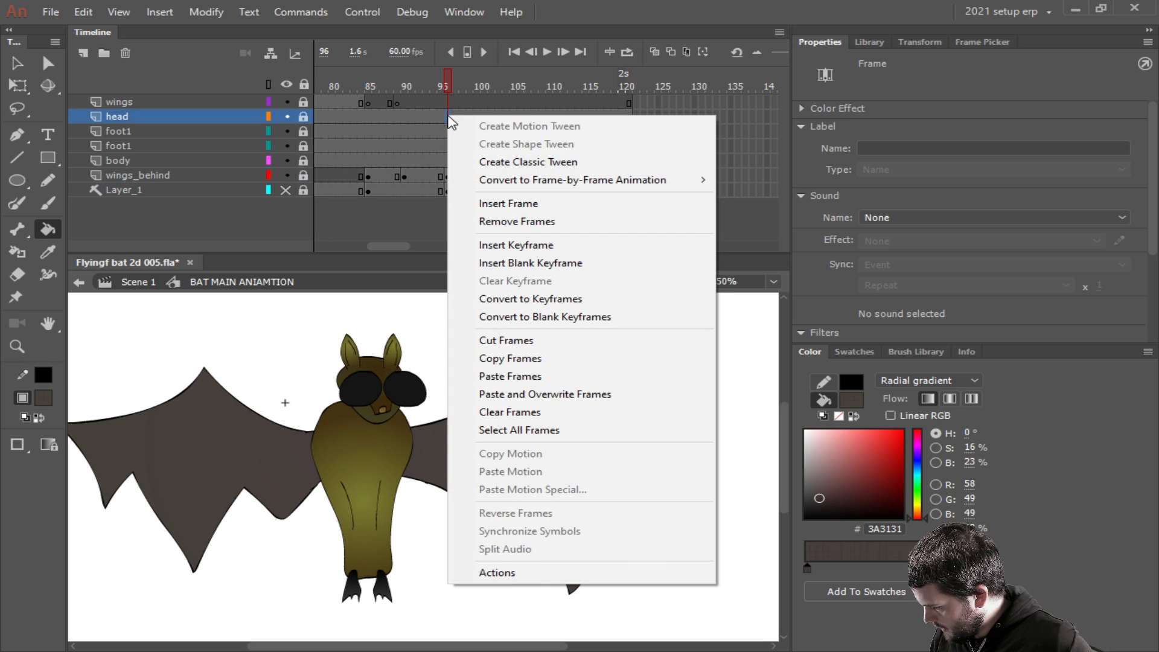
pyautogui.click(494, 242)
# Insert a keyframe at frame 102 of the head layer.
pyautogui.click(490, 118)
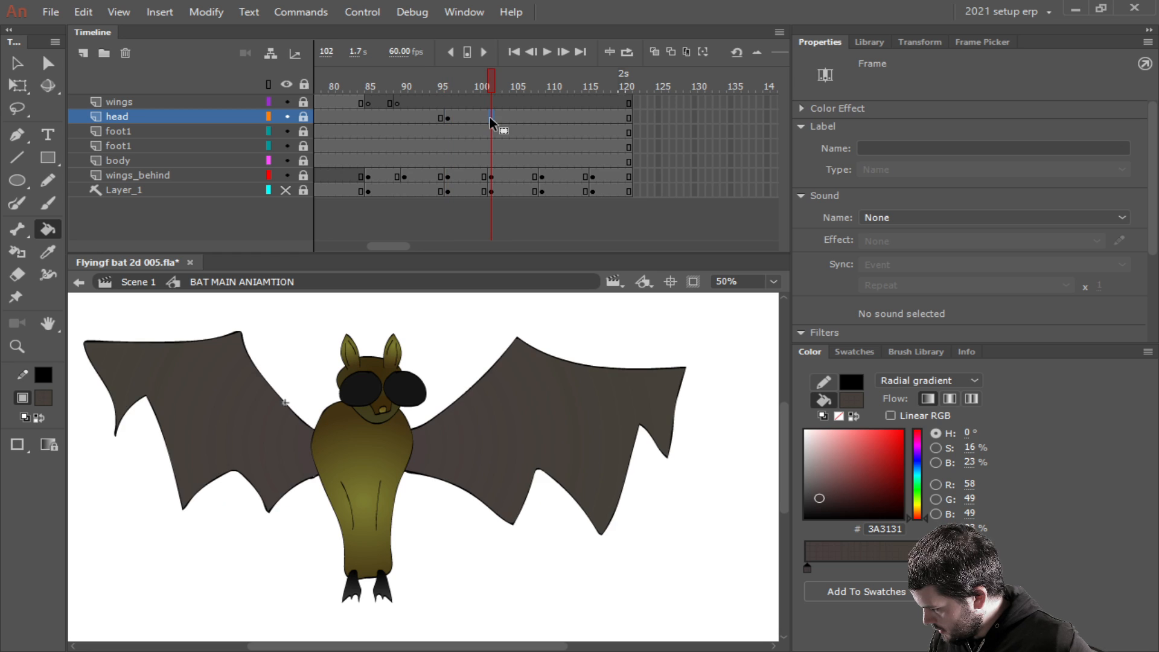
pyautogui.click(448, 82)
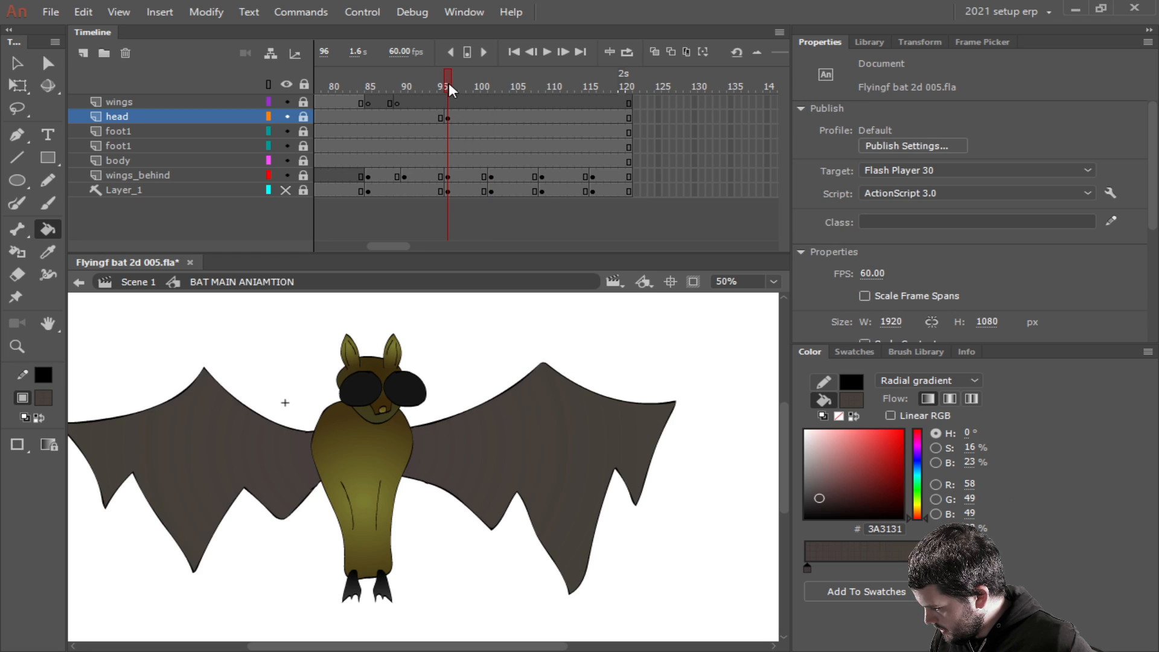
pyautogui.click(491, 117)
pyautogui.rightClick(490, 117)
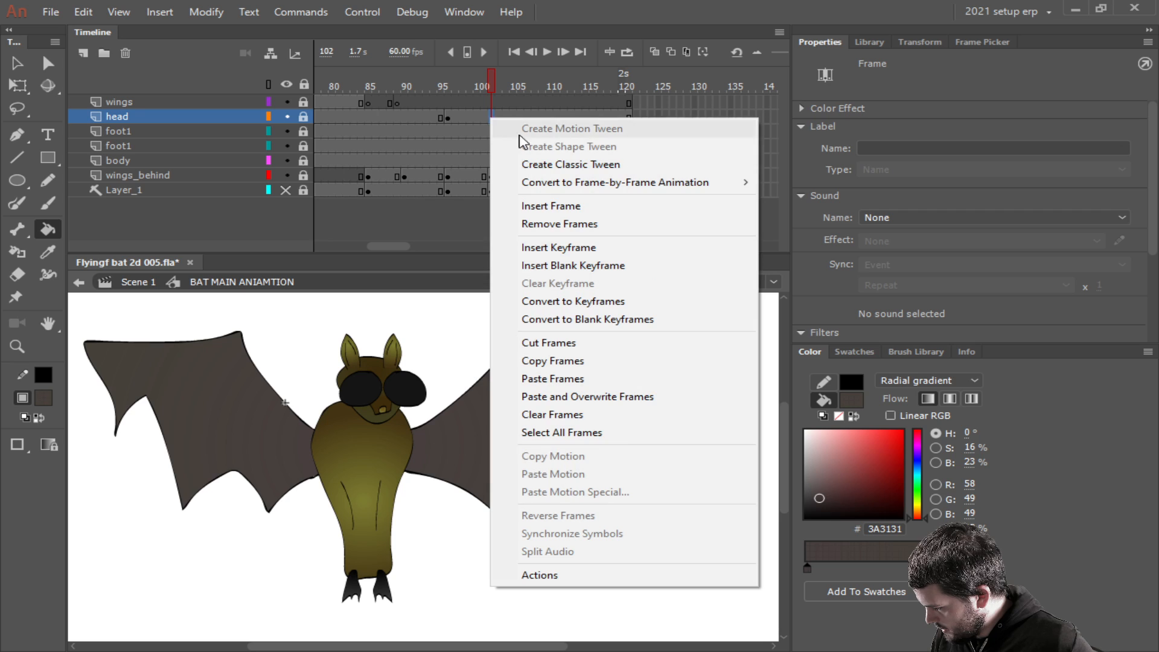
pyautogui.click(571, 247)
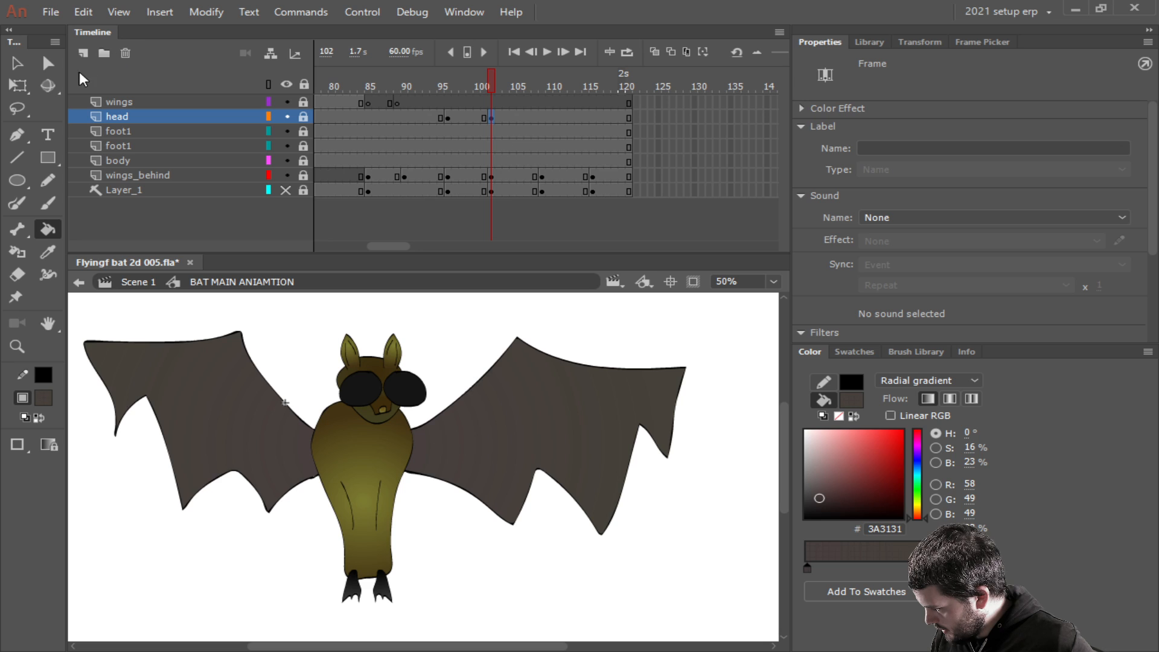
# Activate the Free Transform tool and insert a keyframe at frame 116 of the head layer.
pyautogui.click(17, 85)
pyautogui.click(543, 117)
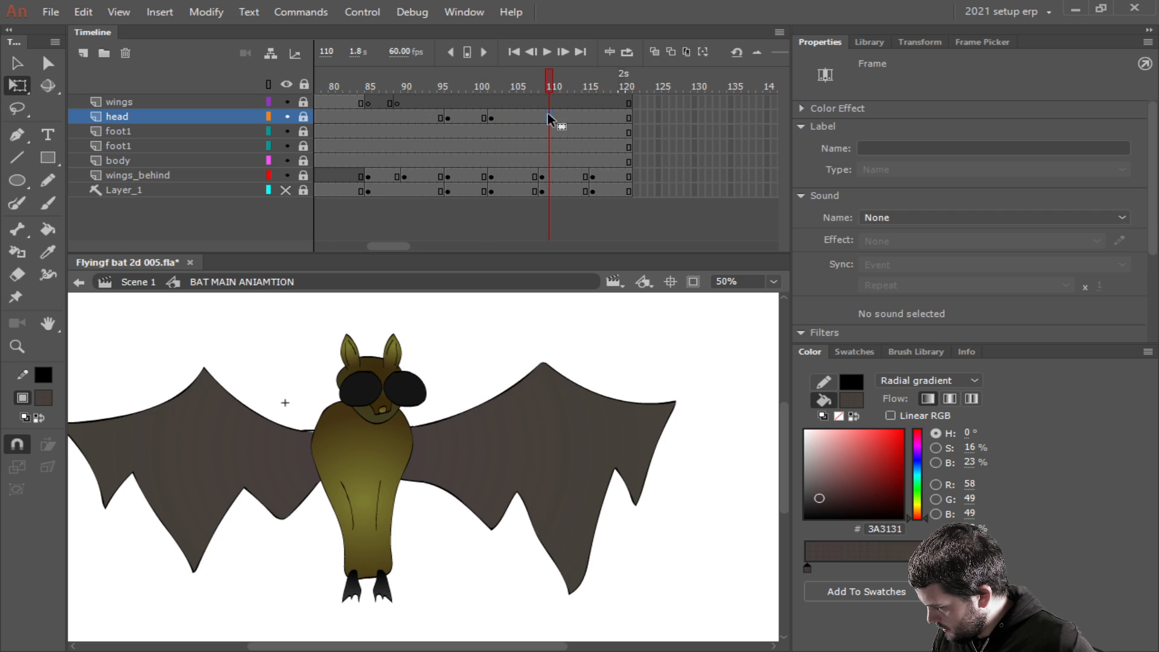
pyautogui.click(591, 116)
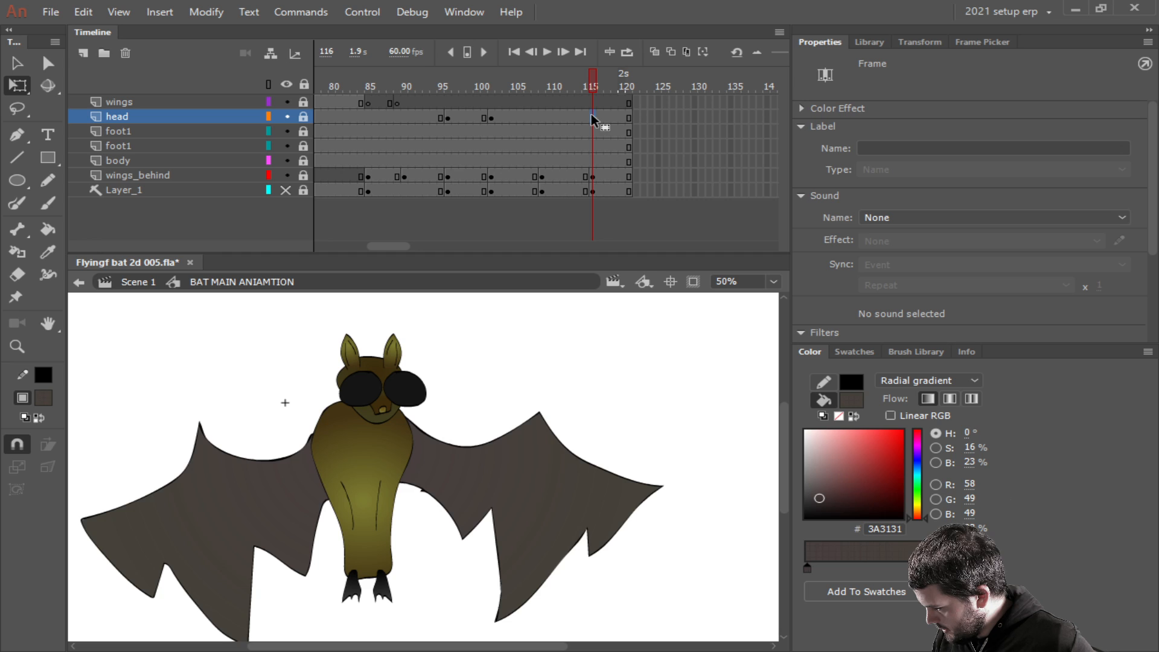
pyautogui.rightClick(591, 116)
pyautogui.click(712, 244)
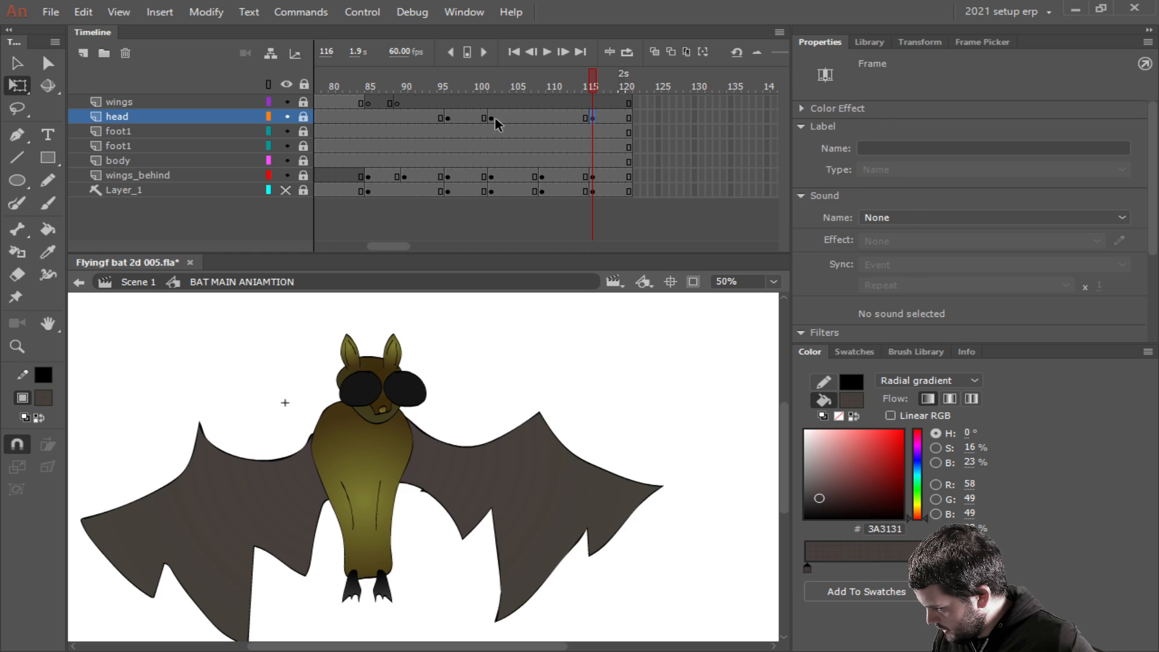
# Move the head layer's keyframe from frame 102 to frame 106 and select its keyframe at frame 96.
pyautogui.click(491, 118)
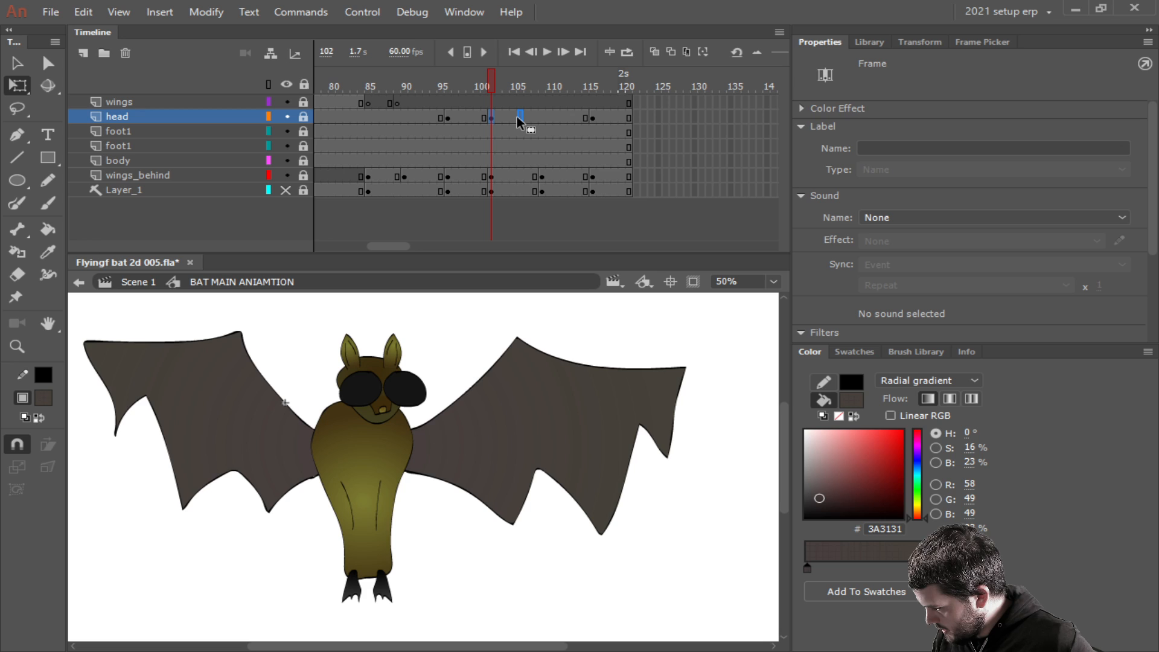
pyautogui.moveTo(517, 116); pyautogui.dragTo(517, 116)
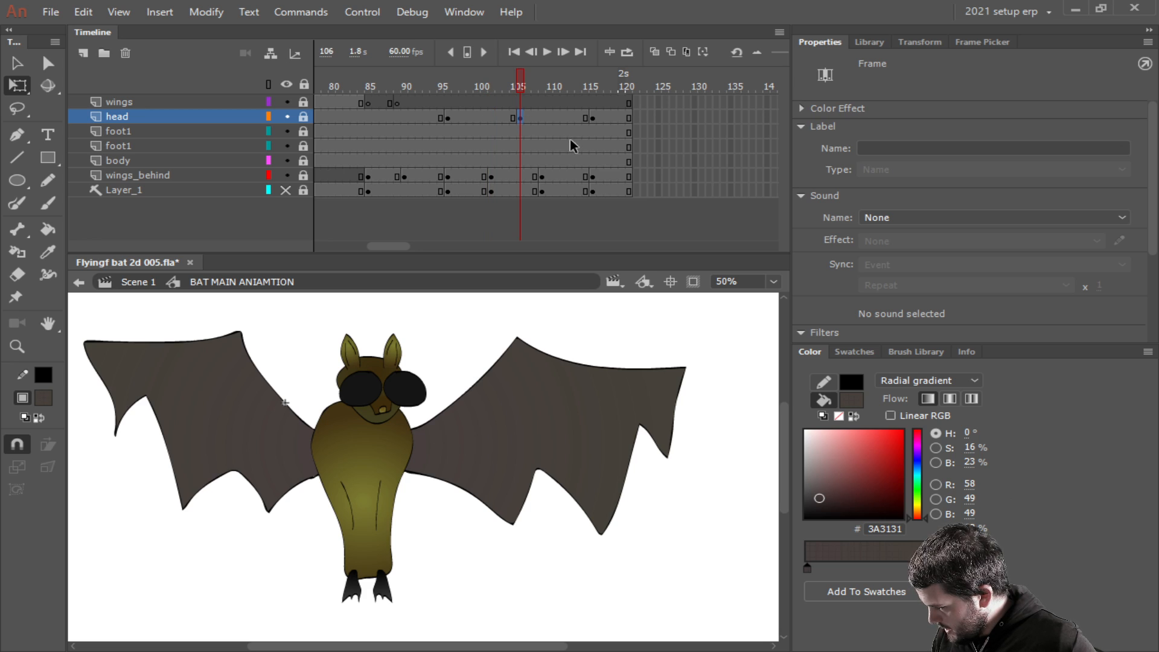
pyautogui.click(451, 119)
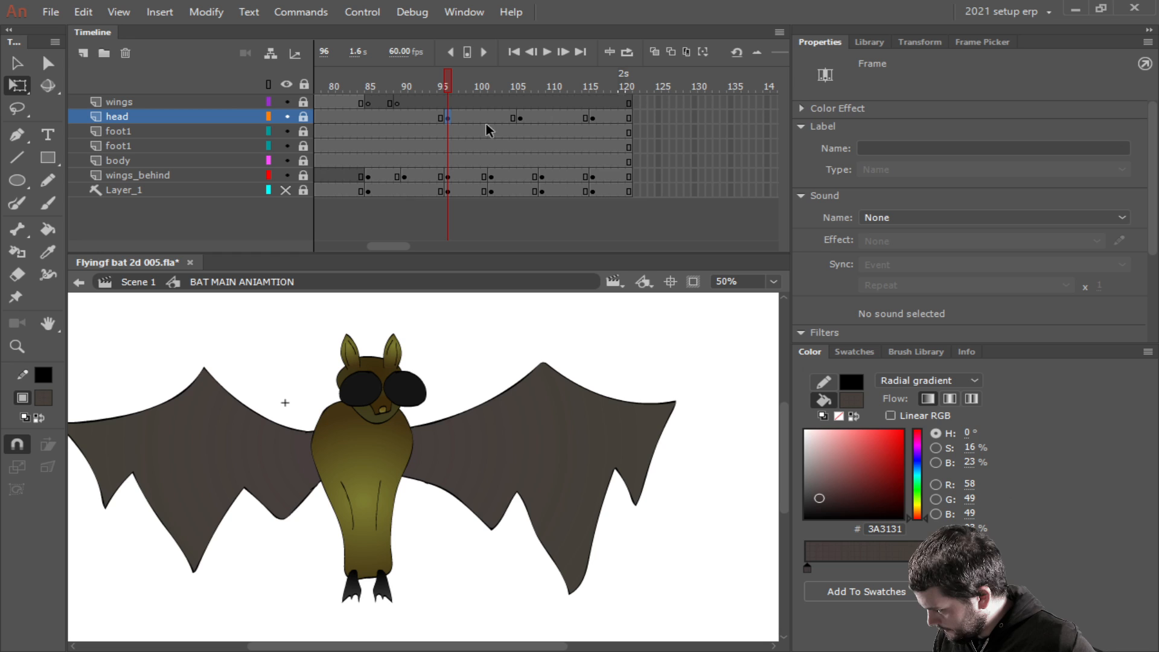
# Rotate the bat head slightly clockwise on the head layer's keyframe at frame 106.
pyautogui.click(520, 118)
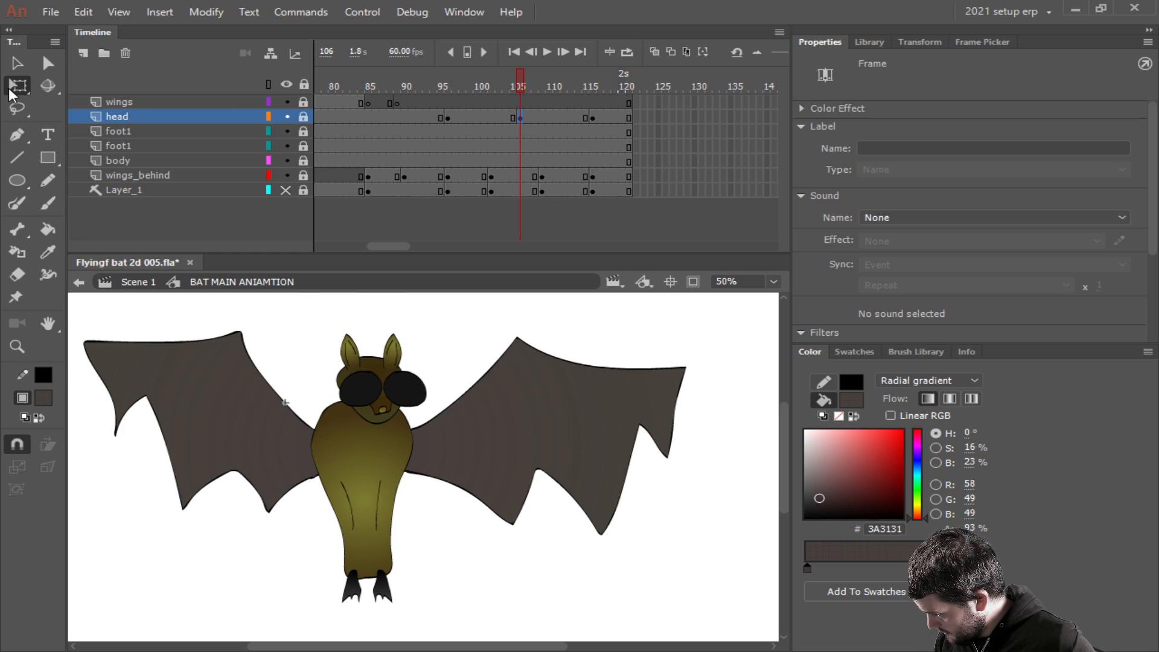
pyautogui.click(310, 339)
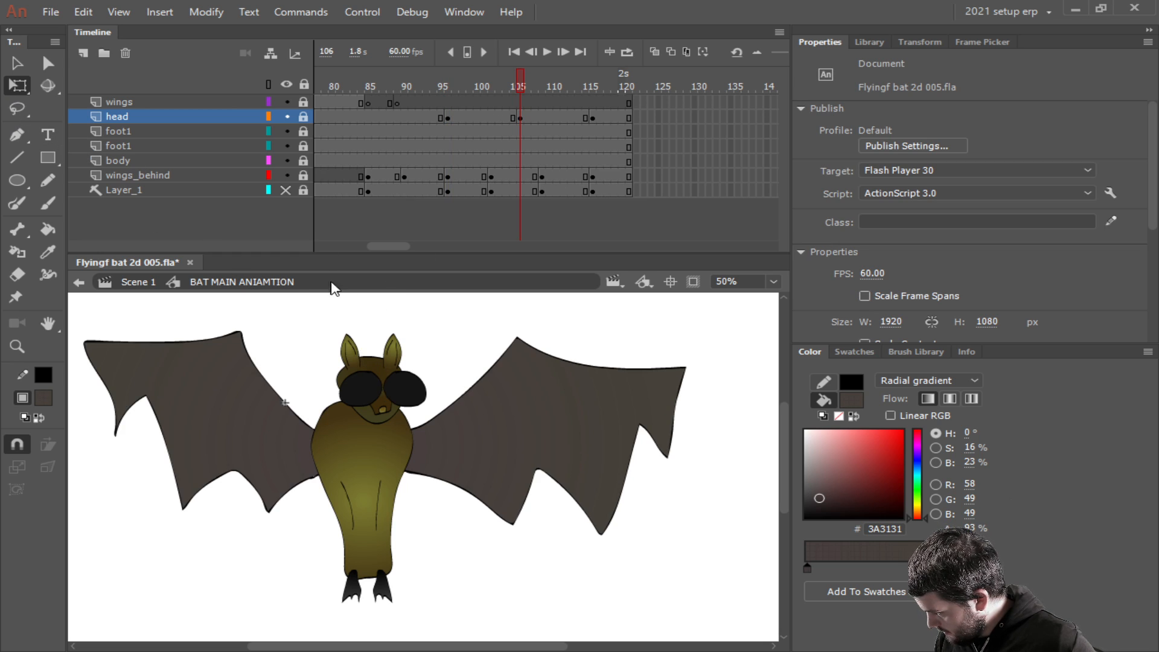
pyautogui.click(383, 405)
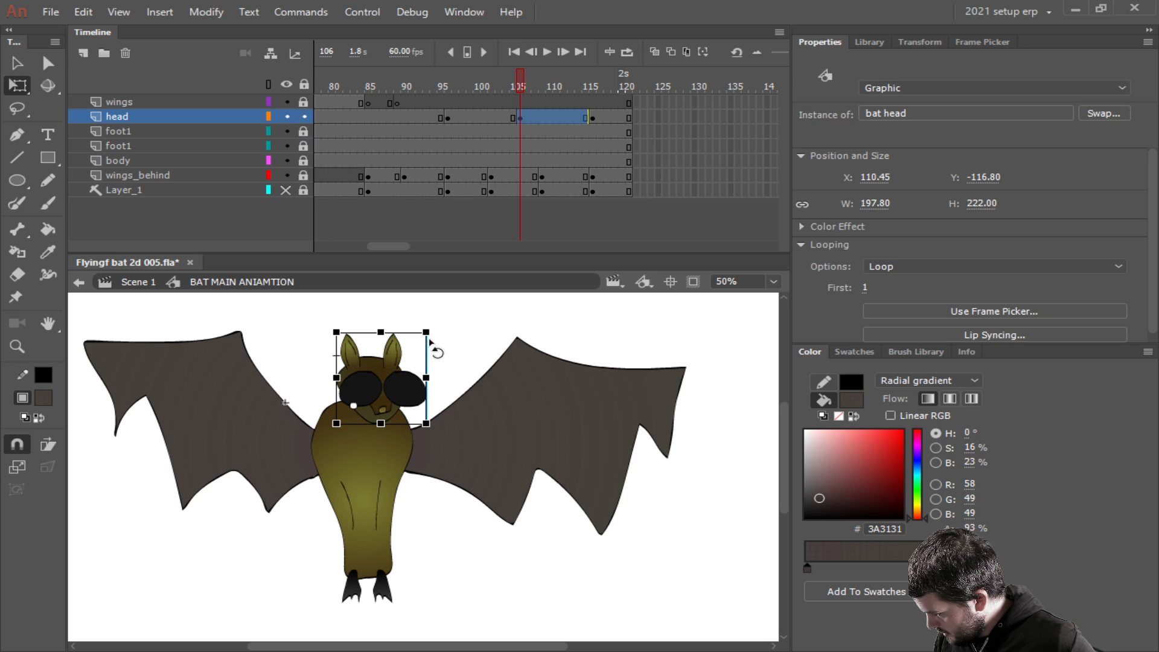
pyautogui.moveTo(440, 338); pyautogui.dragTo(445, 345)
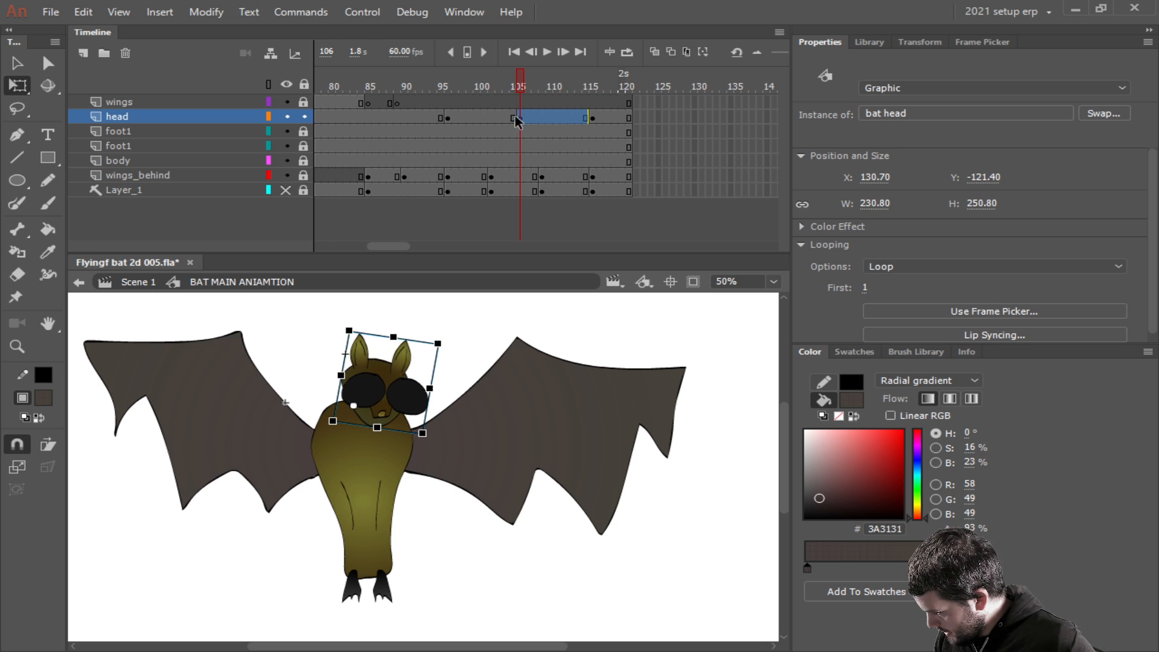
# Create classic tweens on the head layer between frames 96 and 106 and between frames 106 and 116.
pyautogui.rightClick(492, 117)
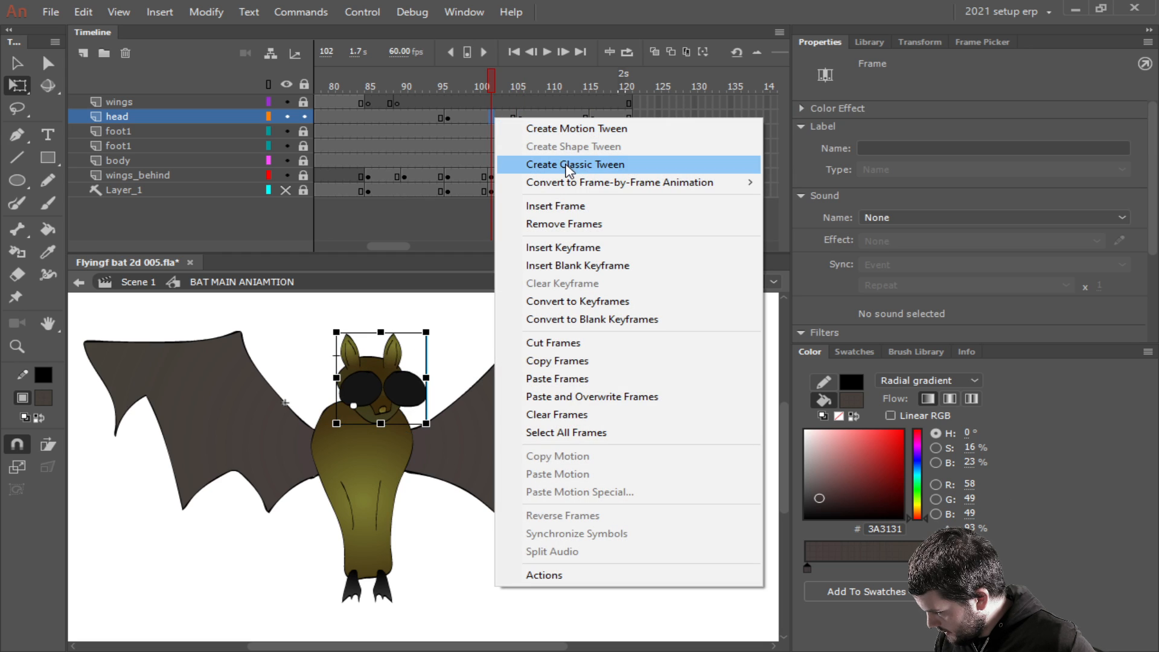
pyautogui.click(564, 164)
pyautogui.rightClick(567, 119)
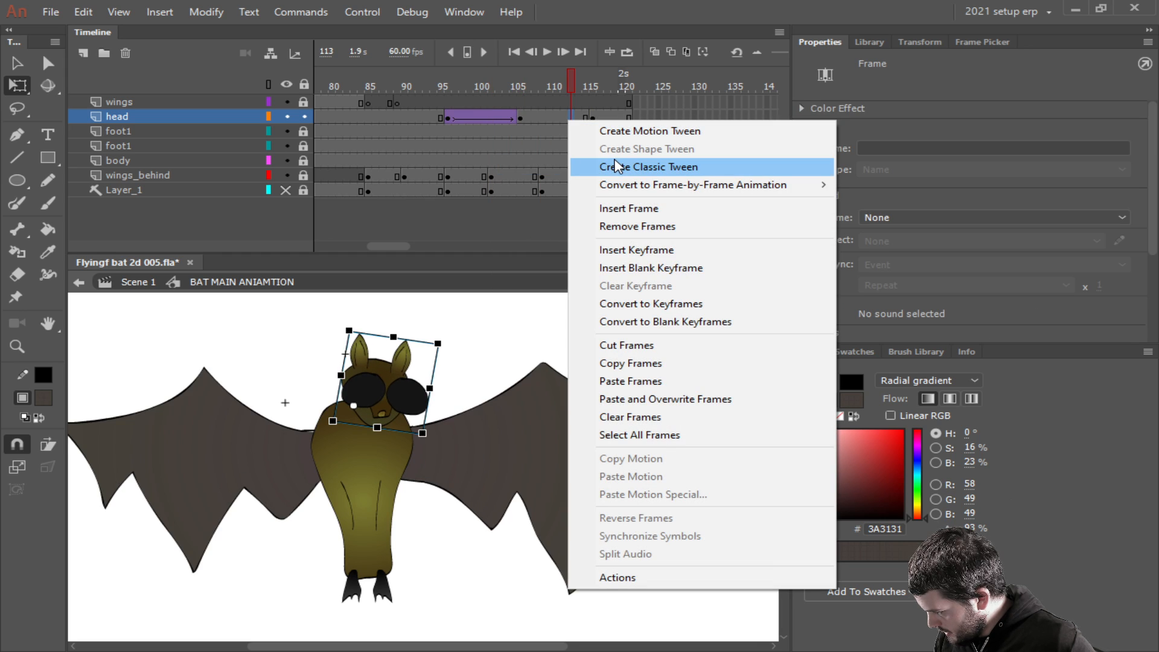
pyautogui.click(617, 167)
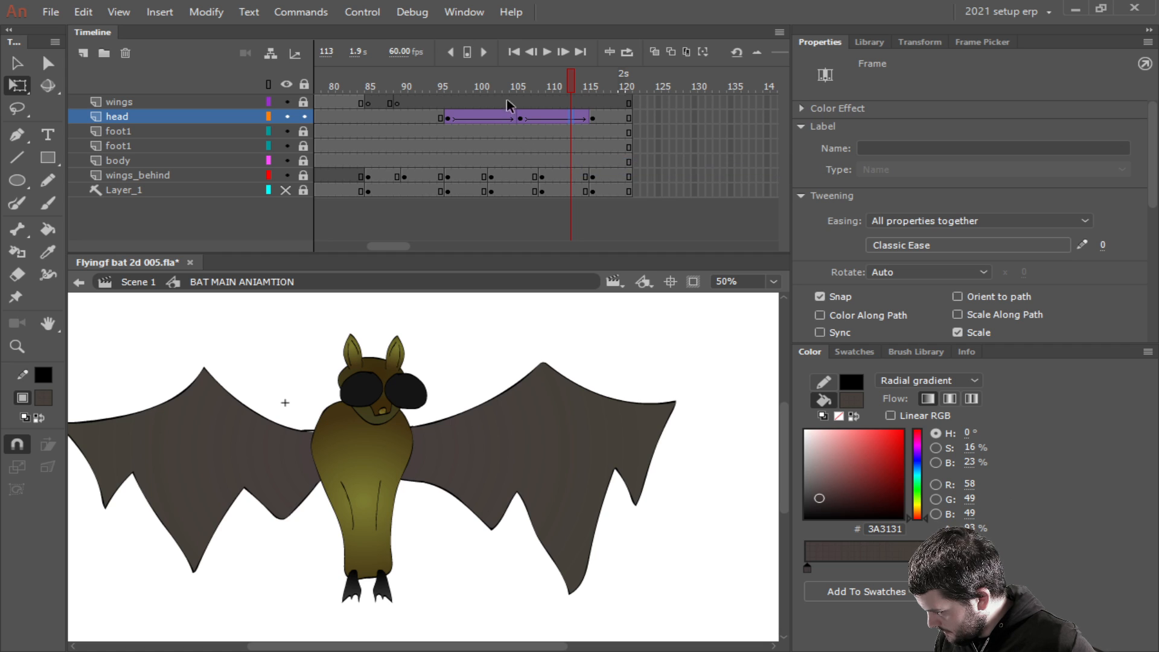
# Scrub back through the wing flap and play the animation to check the head movement.
pyautogui.moveTo(498, 85); pyautogui.dragTo(415, 81)
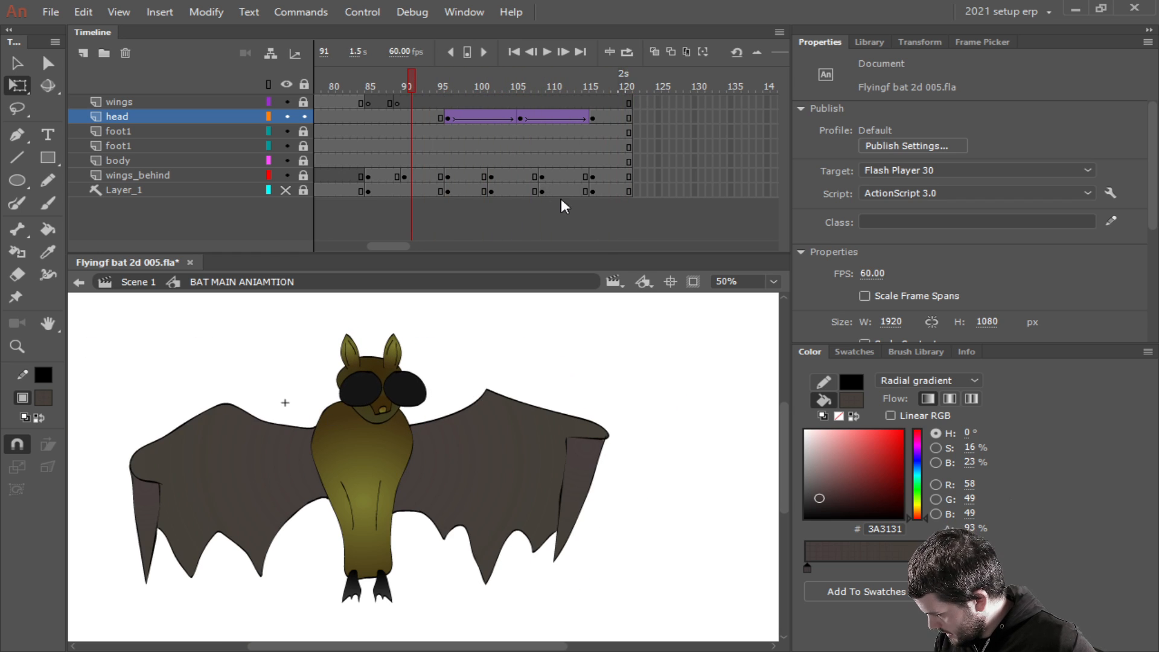
pyautogui.click(547, 51)
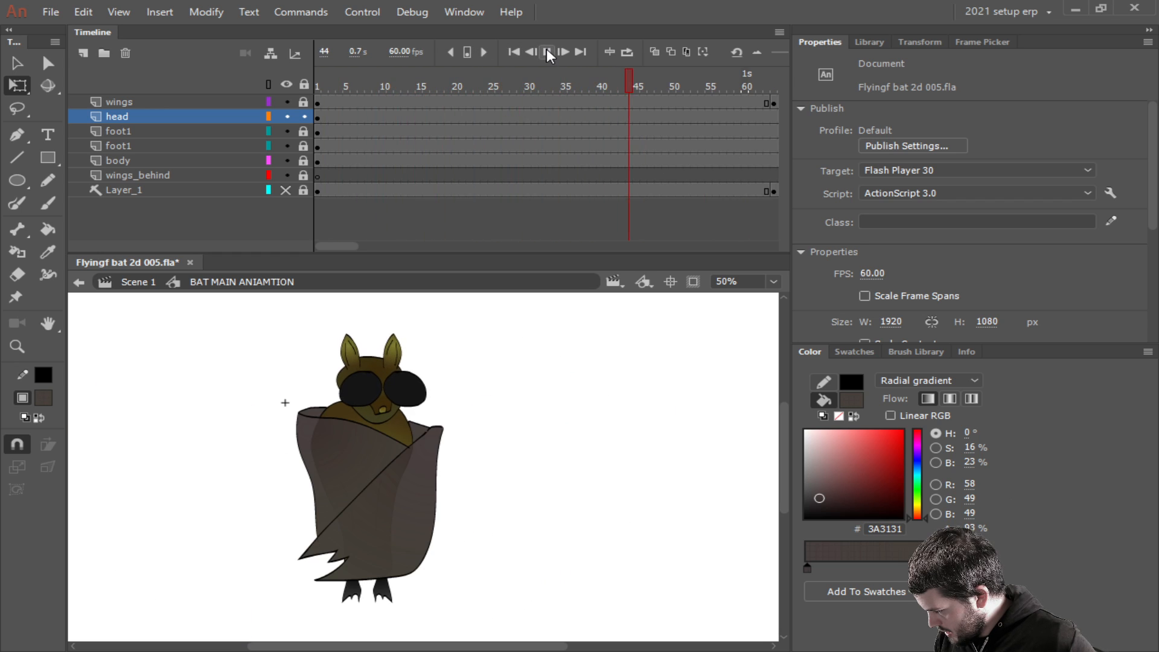
pyautogui.moveTo(342, 247); pyautogui.dragTo(387, 258)
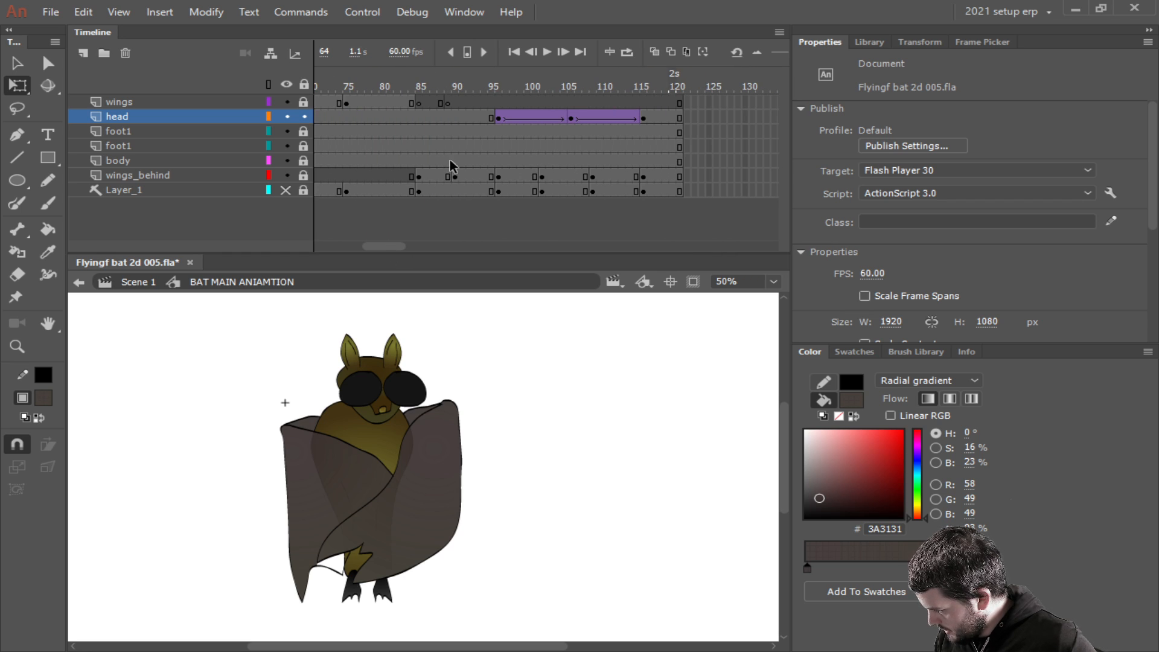
# Insert keyframes at frame 96 on both foot1 layers.
pyautogui.click(498, 150)
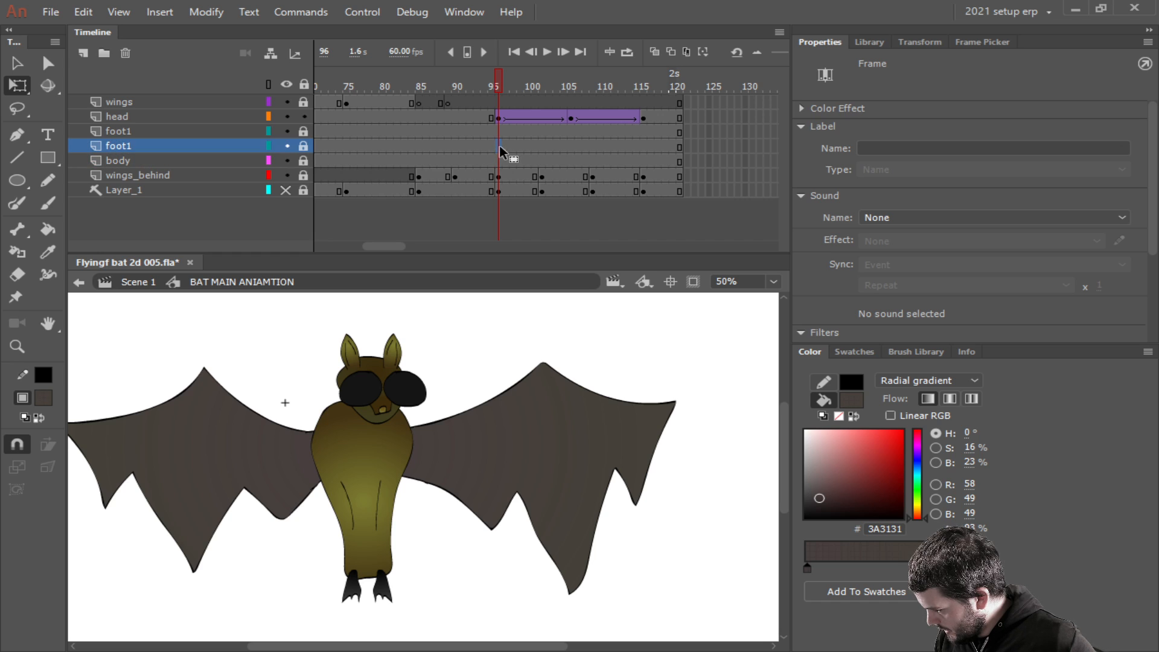
pyautogui.rightClick(499, 146)
pyautogui.press('Escape')
pyautogui.rightClick(499, 144)
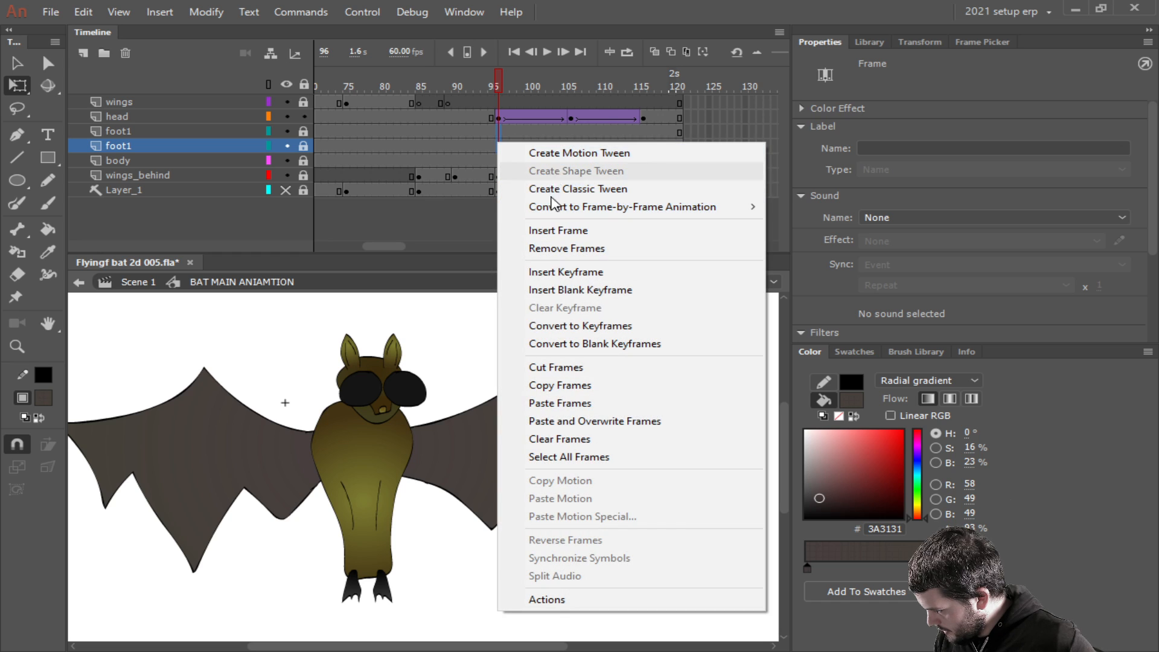
pyautogui.click(561, 271)
# Insert keyframes at frame 116 on both foot1 layers.
pyautogui.click(643, 147)
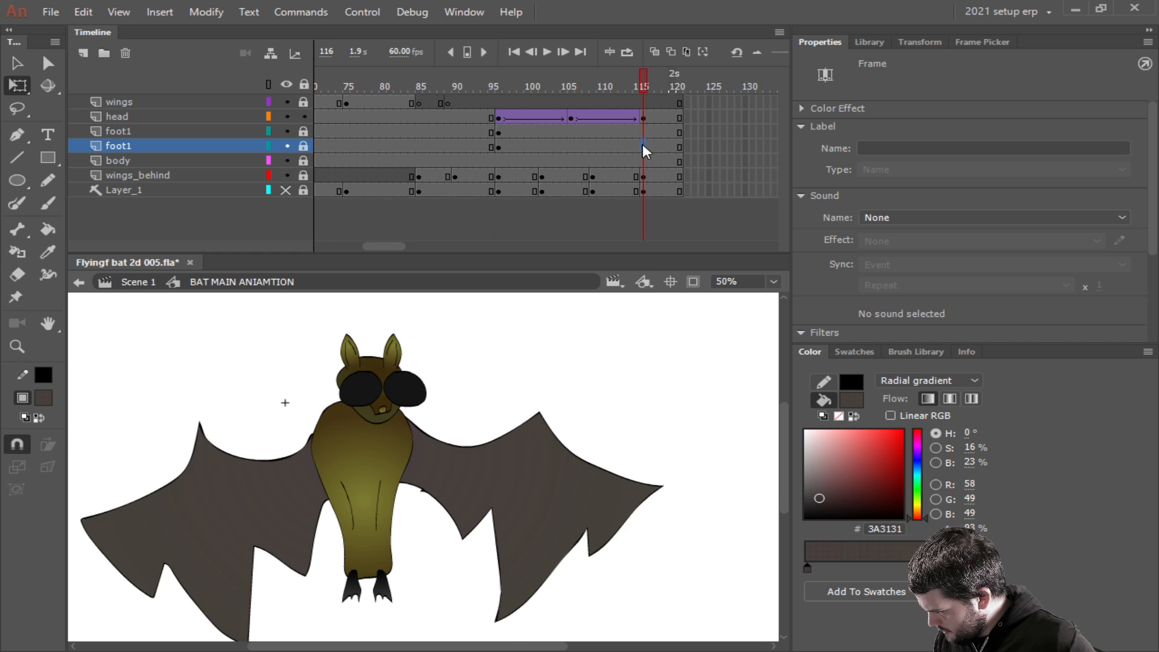
pyautogui.rightClick(643, 136)
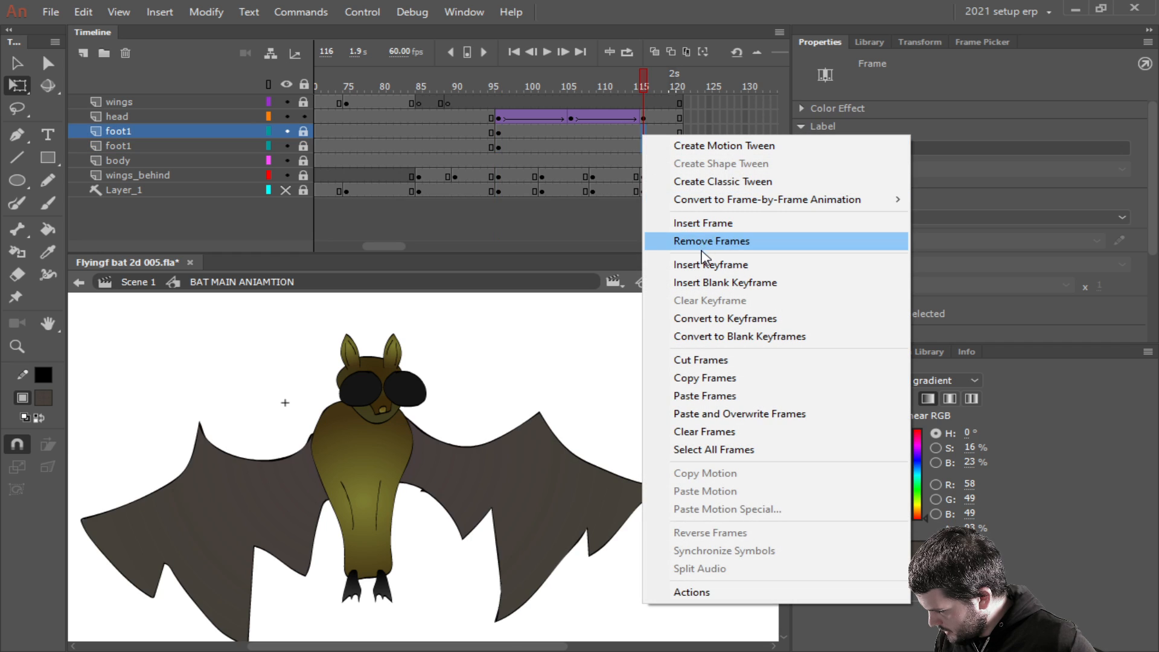
pyautogui.click(703, 263)
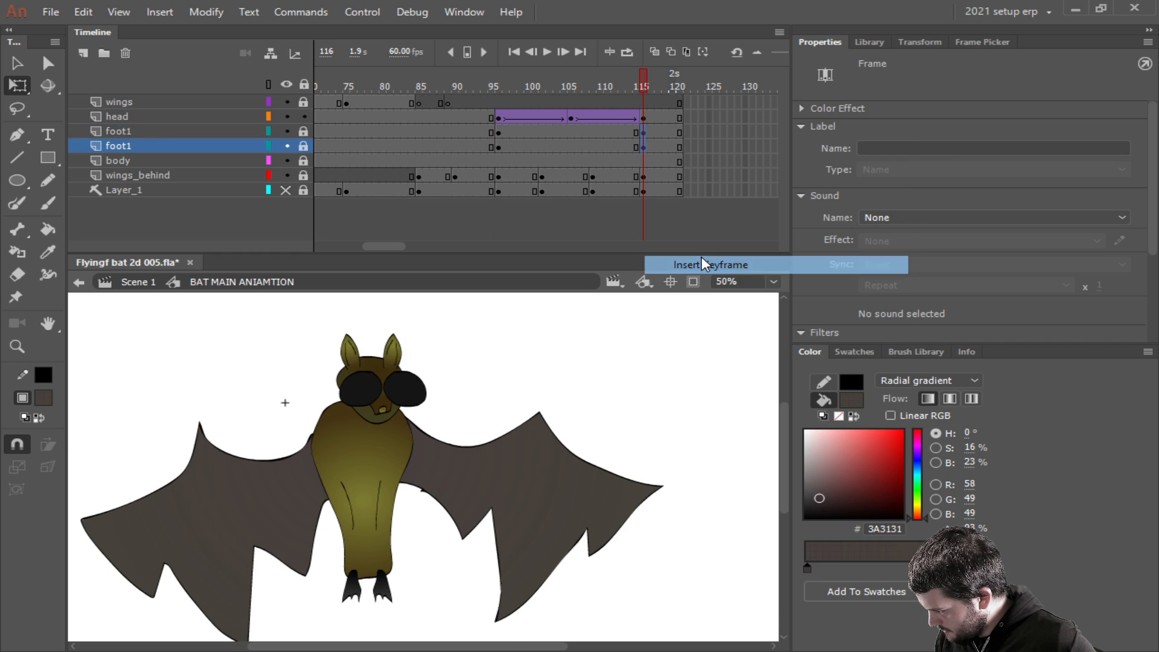
# Insert keyframes at frame 106 on both foot1 layers.
pyautogui.click(570, 148)
pyautogui.rightClick(571, 134)
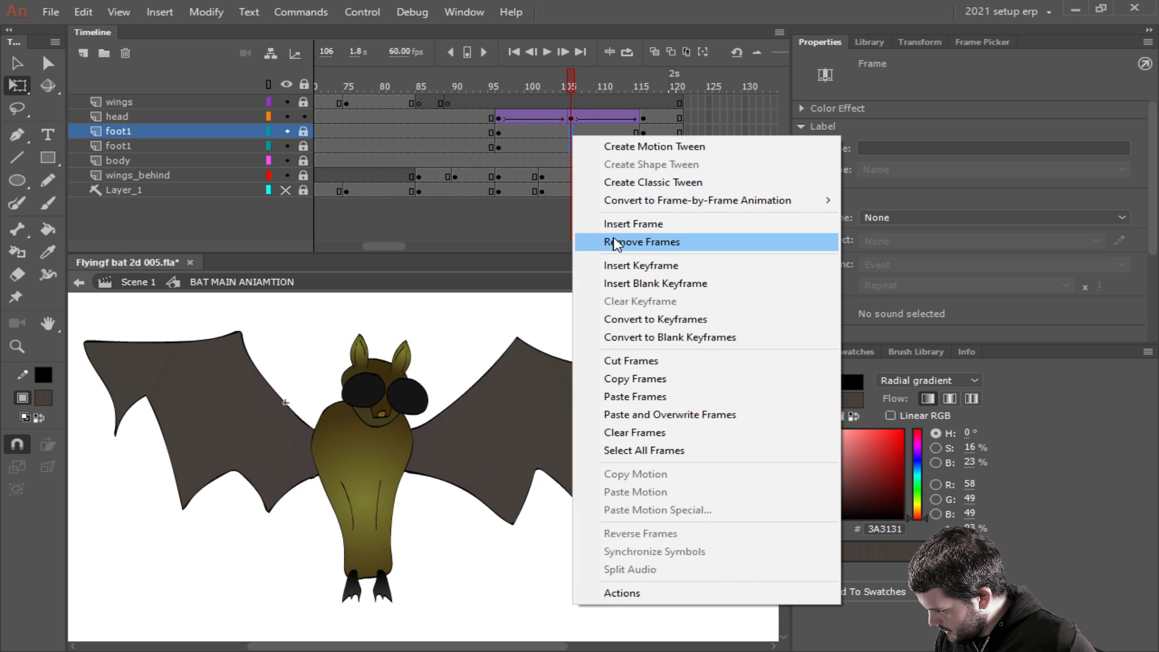
pyautogui.click(614, 266)
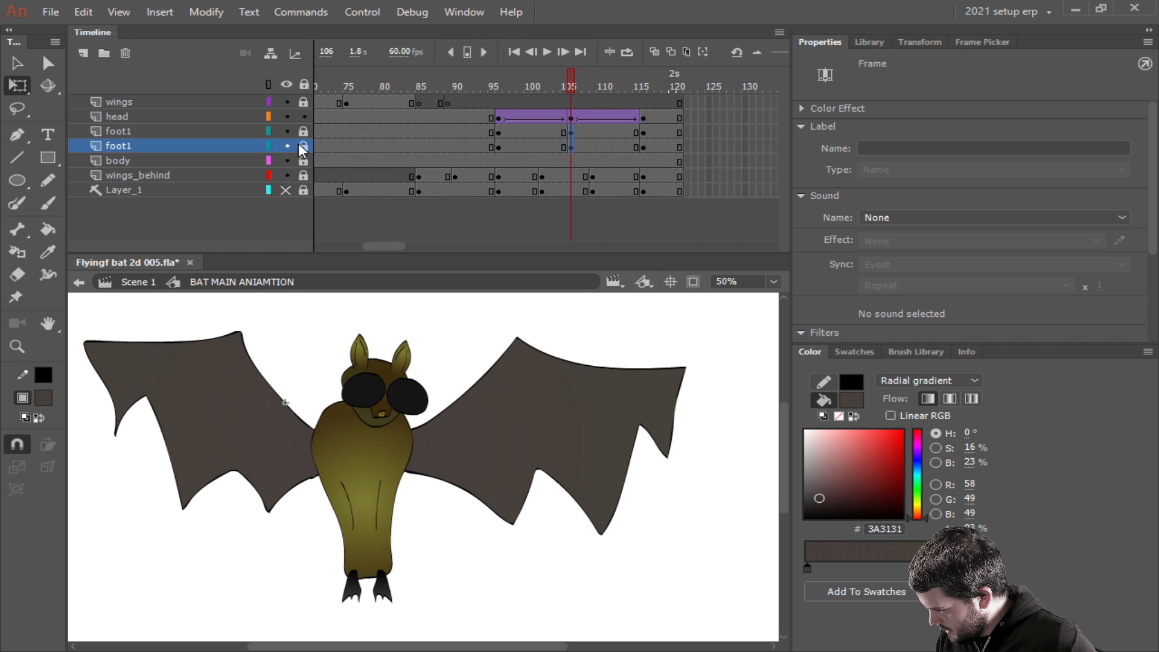
# Rotate both bat feet outward at frame 106 so their toes spread away from each other.
pyautogui.click(354, 598)
pyautogui.scroll(5, 401, 628)
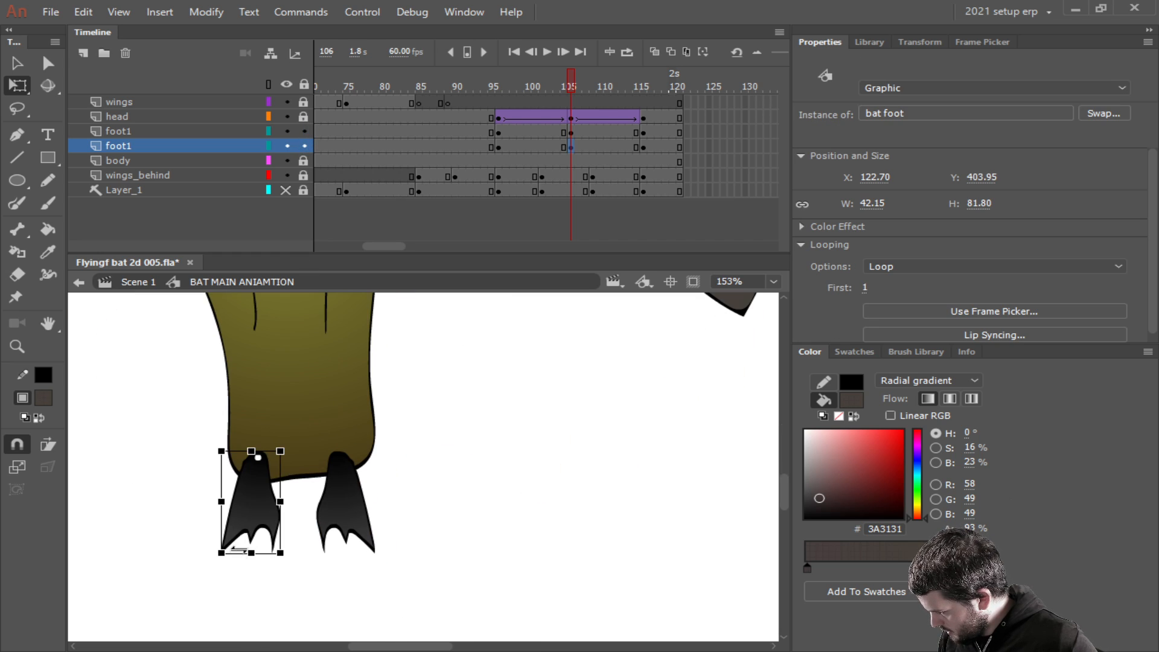
pyautogui.moveTo(223, 574); pyautogui.dragTo(205, 565)
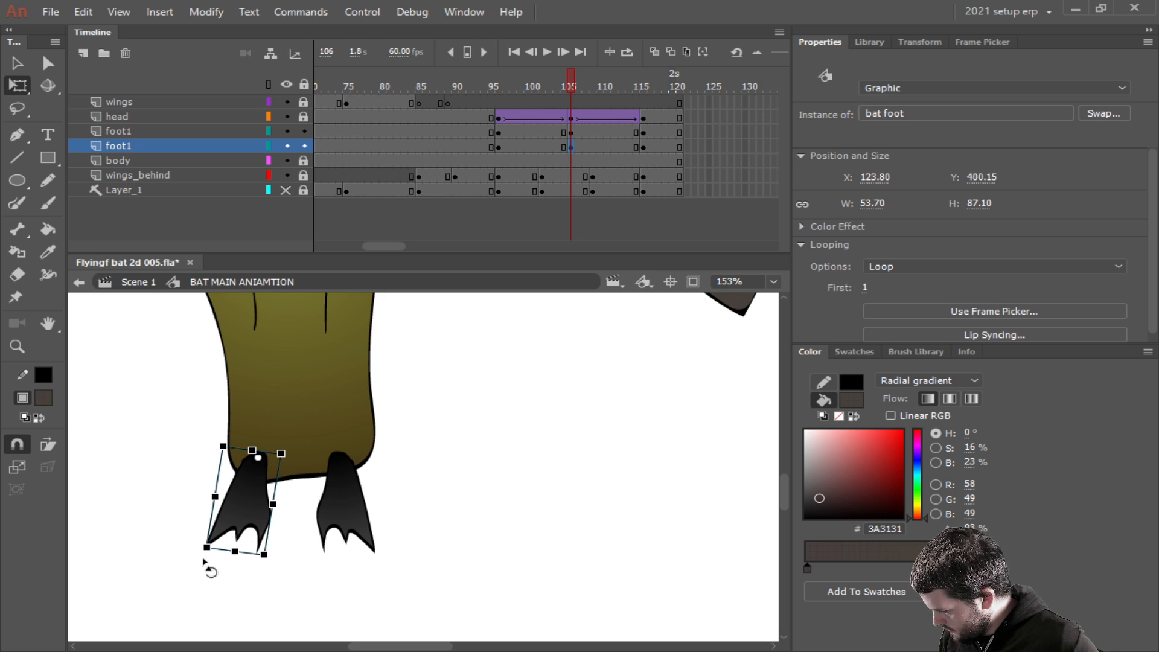
pyautogui.click(340, 527)
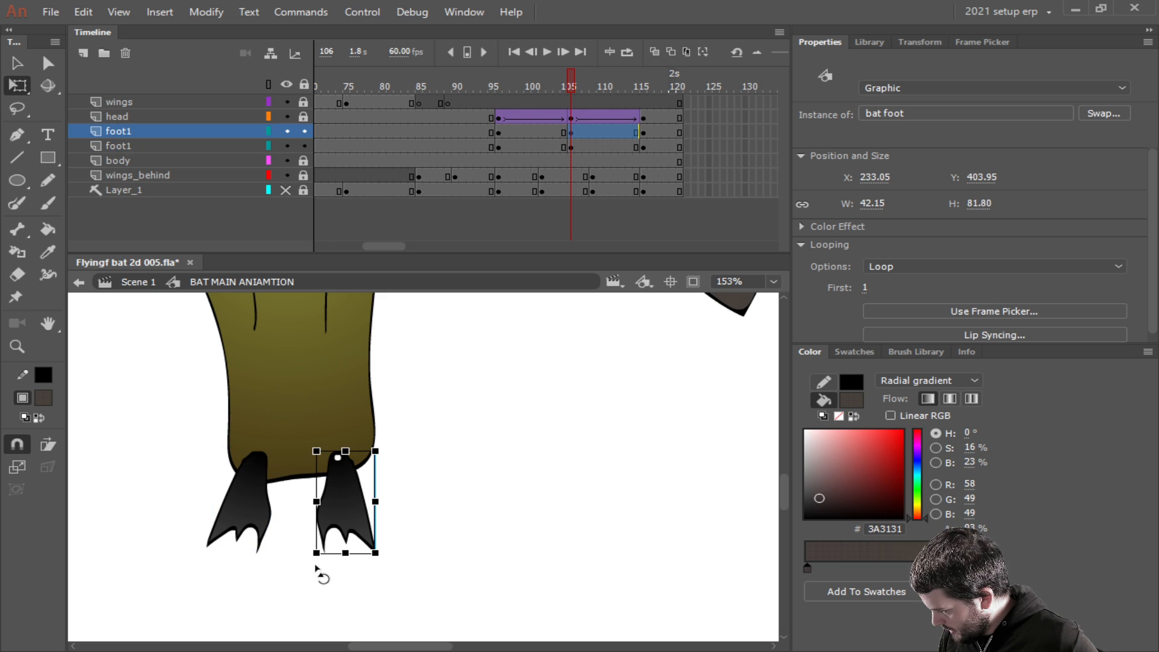
pyautogui.moveTo(315, 567); pyautogui.dragTo(342, 568)
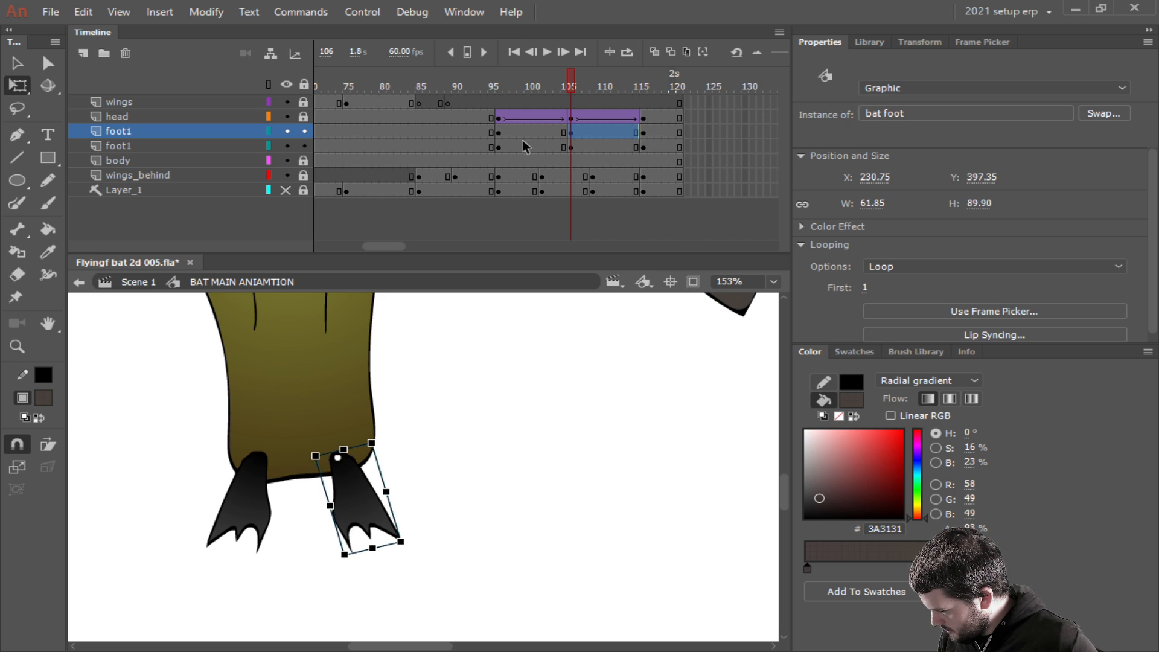
# Create a classic tween on the upper foot1 layer between frames 106 and 116.
pyautogui.moveTo(523, 139); pyautogui.dragTo(589, 133)
pyautogui.rightClick(589, 133)
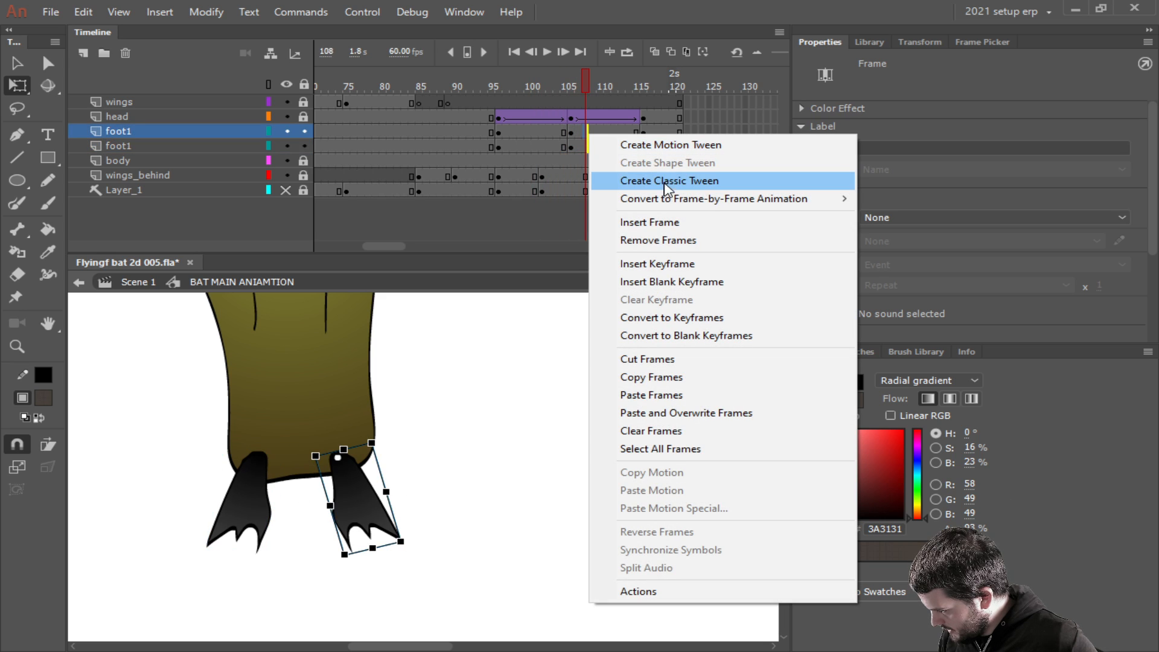
pyautogui.click(667, 181)
pyautogui.moveTo(531, 149); pyautogui.dragTo(585, 134)
pyautogui.rightClick(586, 134)
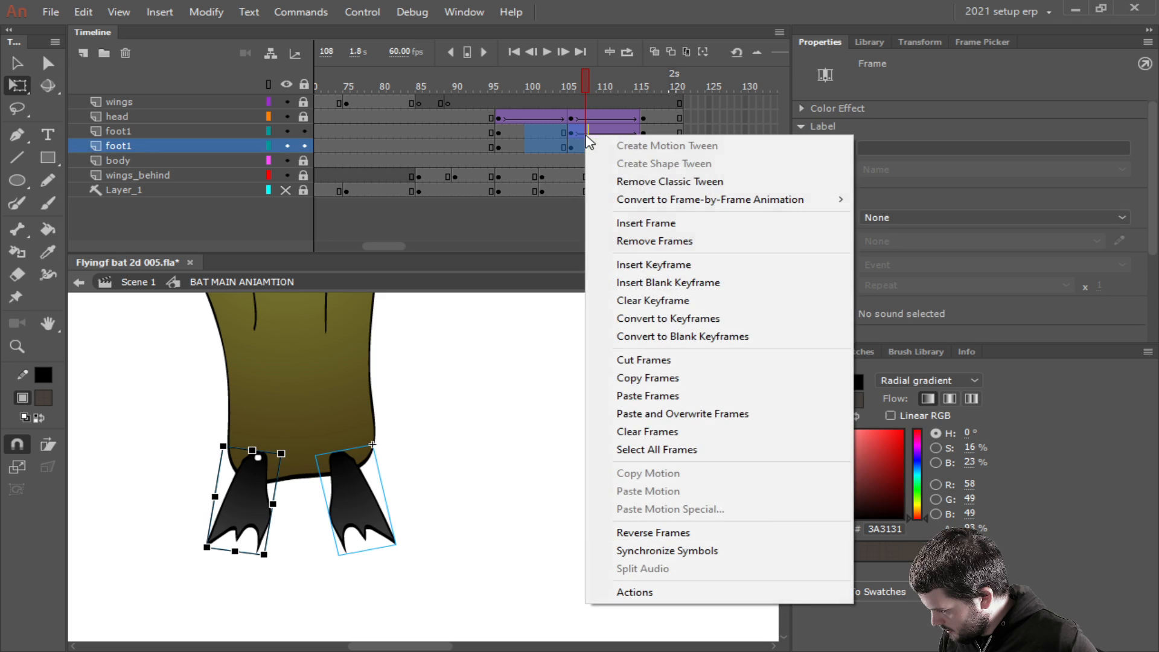
pyautogui.click(535, 146)
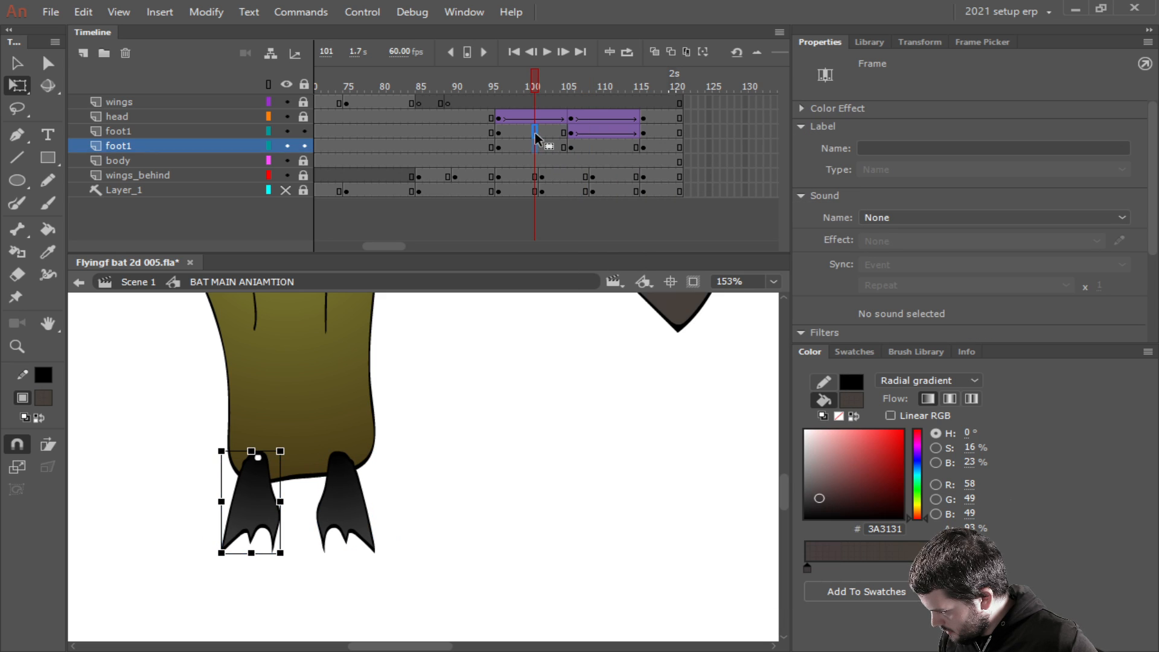
# Create classic tweens on both foot1 layers between frames 96 and 106, and on the lower one between frames 106 and 116.
pyautogui.moveTo(517, 132); pyautogui.dragTo(527, 139)
pyautogui.rightClick(529, 143)
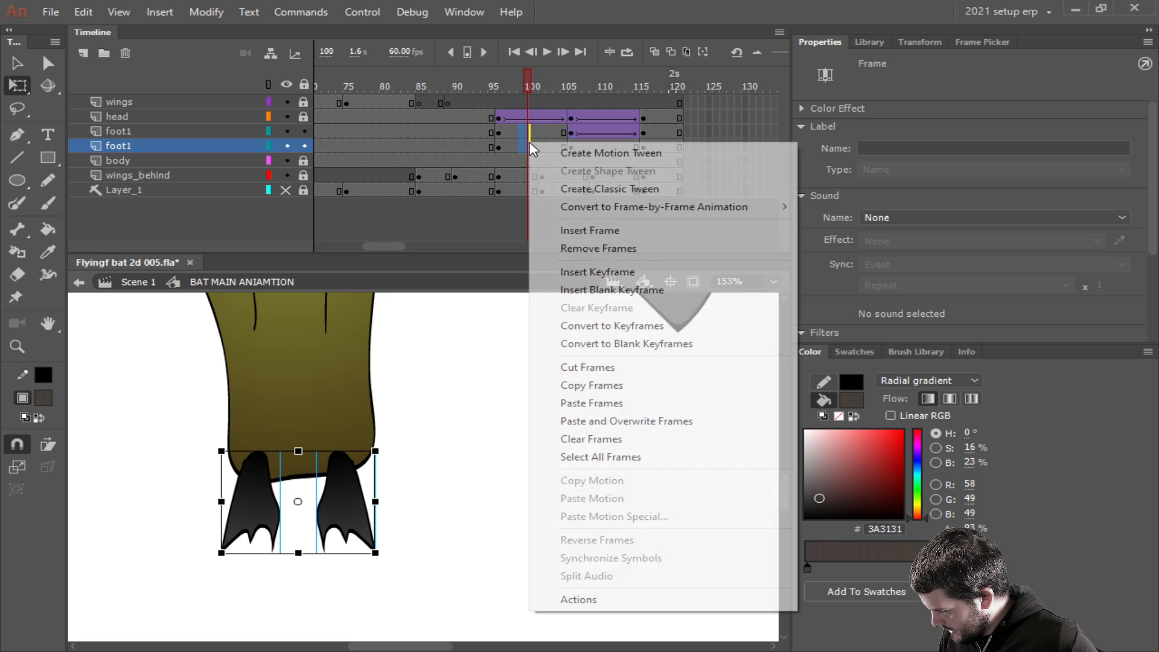
pyautogui.click(590, 189)
pyautogui.click(591, 147)
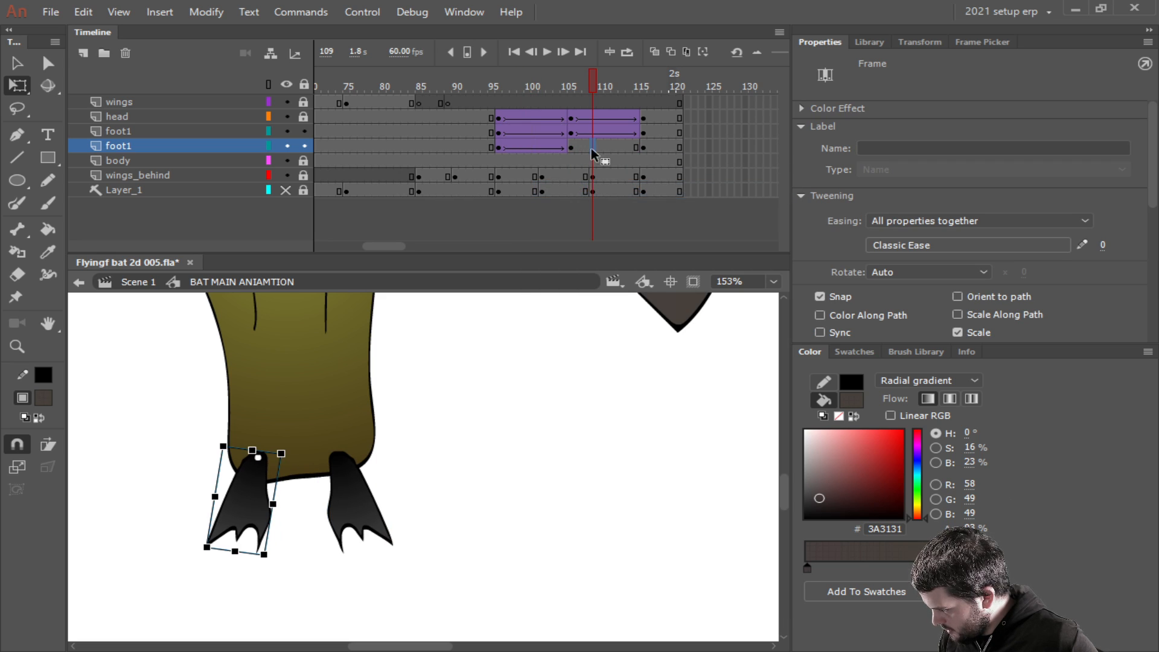
pyautogui.rightClick(591, 147)
pyautogui.click(649, 194)
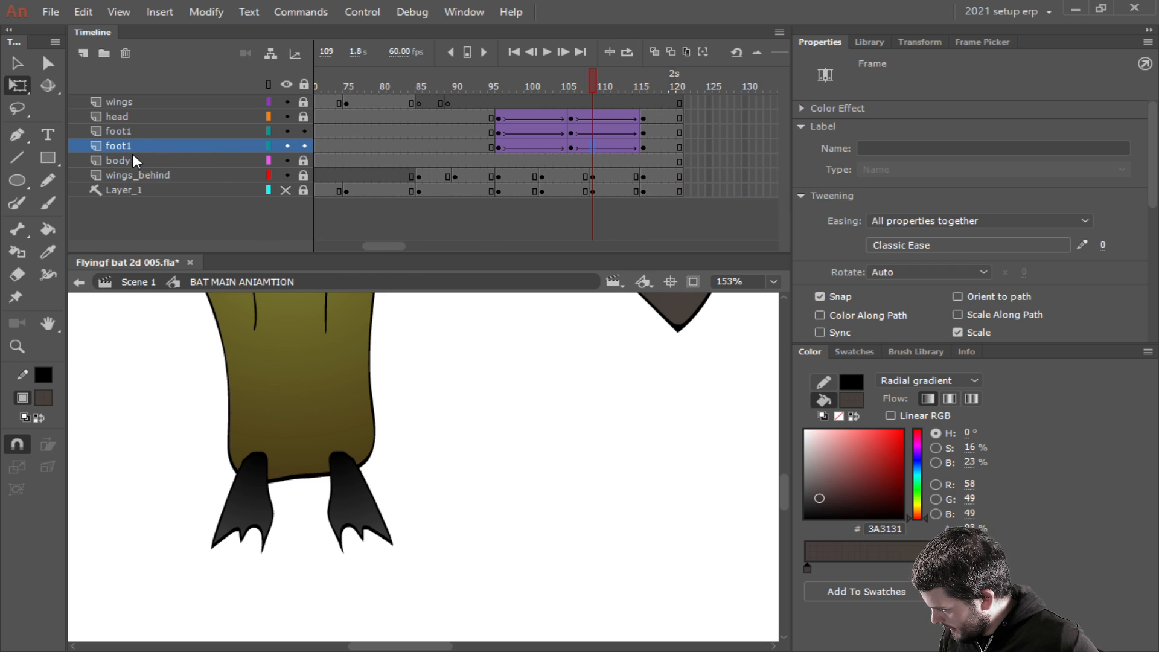
# Move the body layer above both foot1 layers, directly below the head layer.
pyautogui.moveTo(132, 158); pyautogui.dragTo(132, 128)
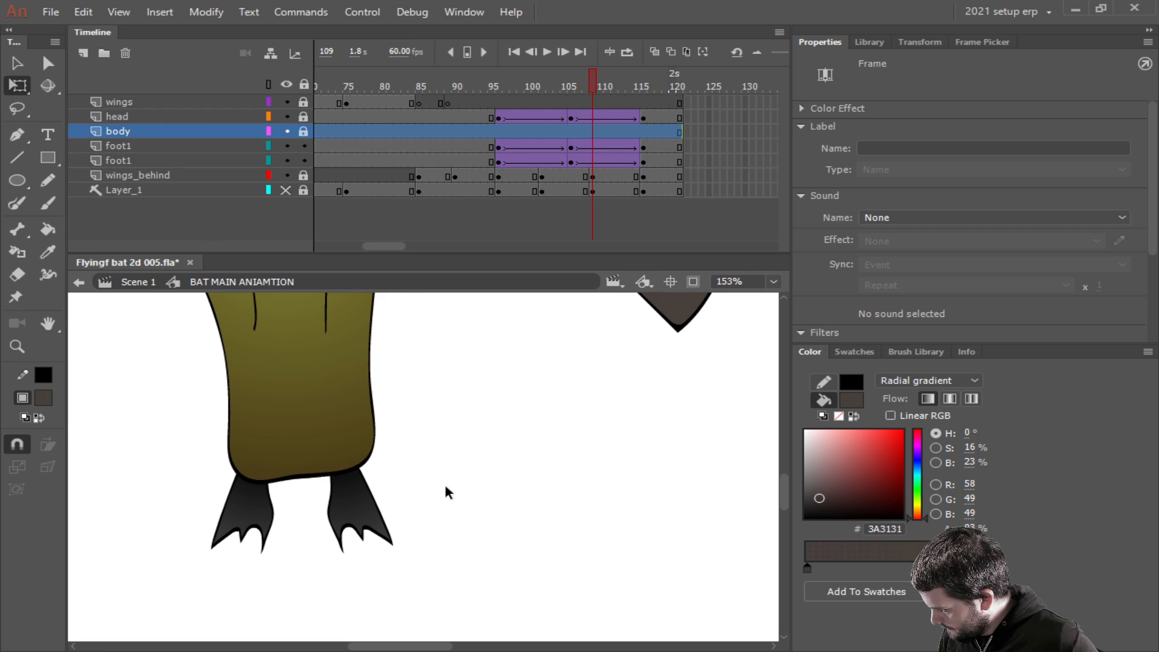
pyautogui.scroll(-4, 444, 482)
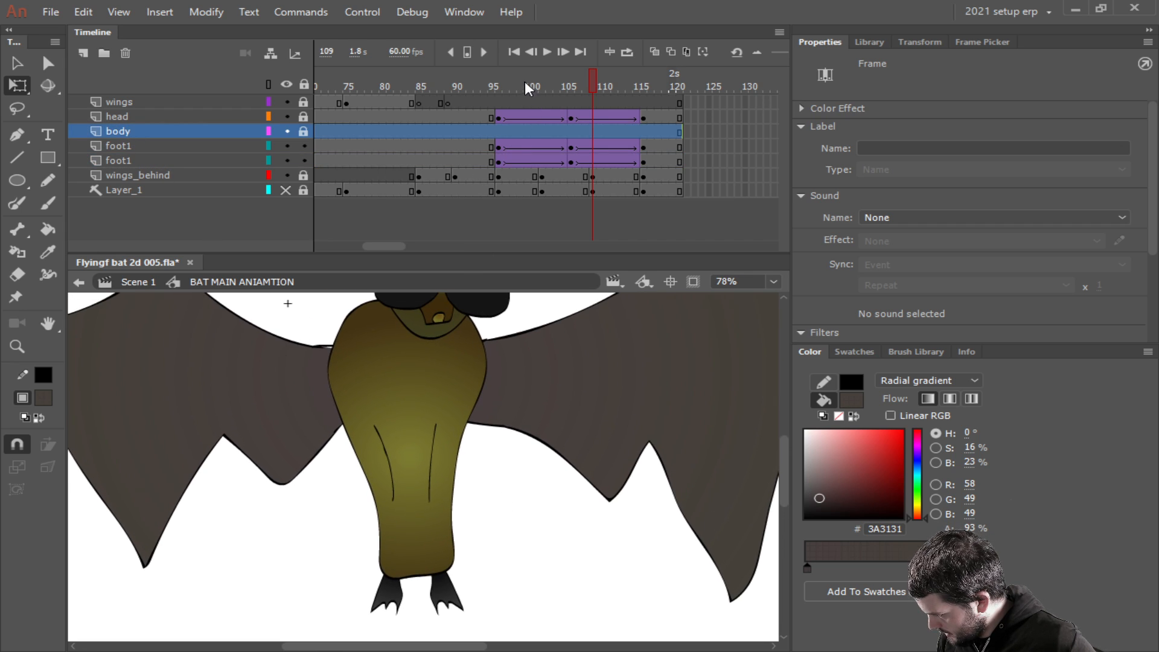
# Scrub through the flap between frames 96 and 115 to check the feet, and save the file.
pyautogui.moveTo(524, 81); pyautogui.dragTo(633, 64)
pyautogui.scroll(-2, 527, 521)
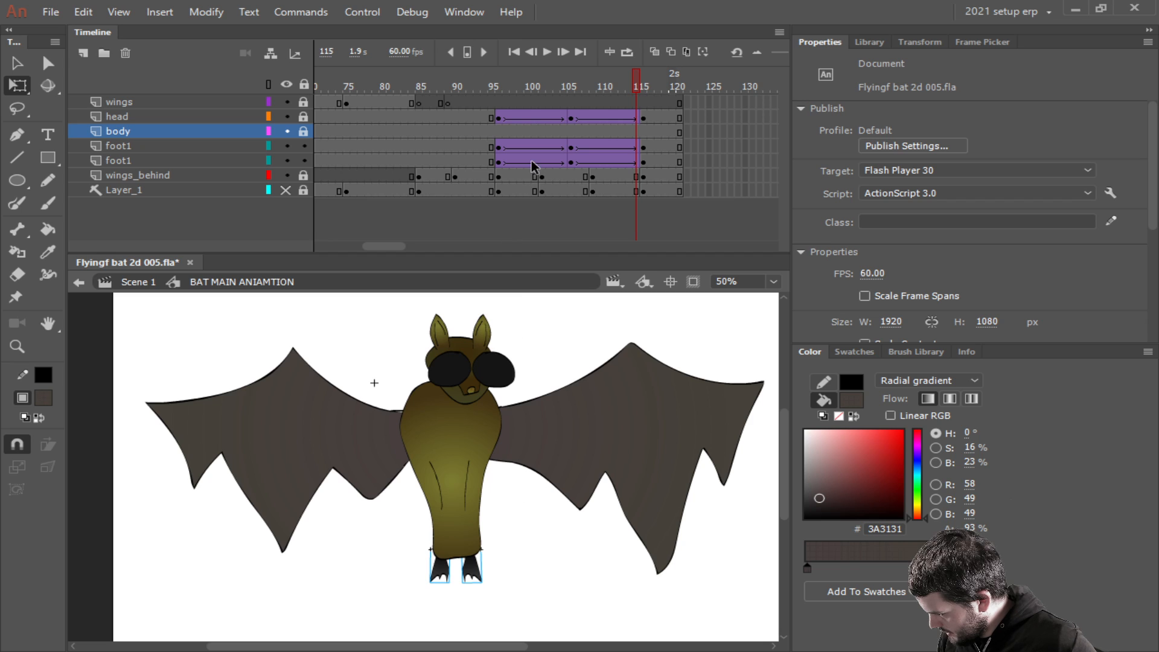
pyautogui.moveTo(532, 70); pyautogui.dragTo(495, 82)
pyautogui.hotkey('ctrl', 's')
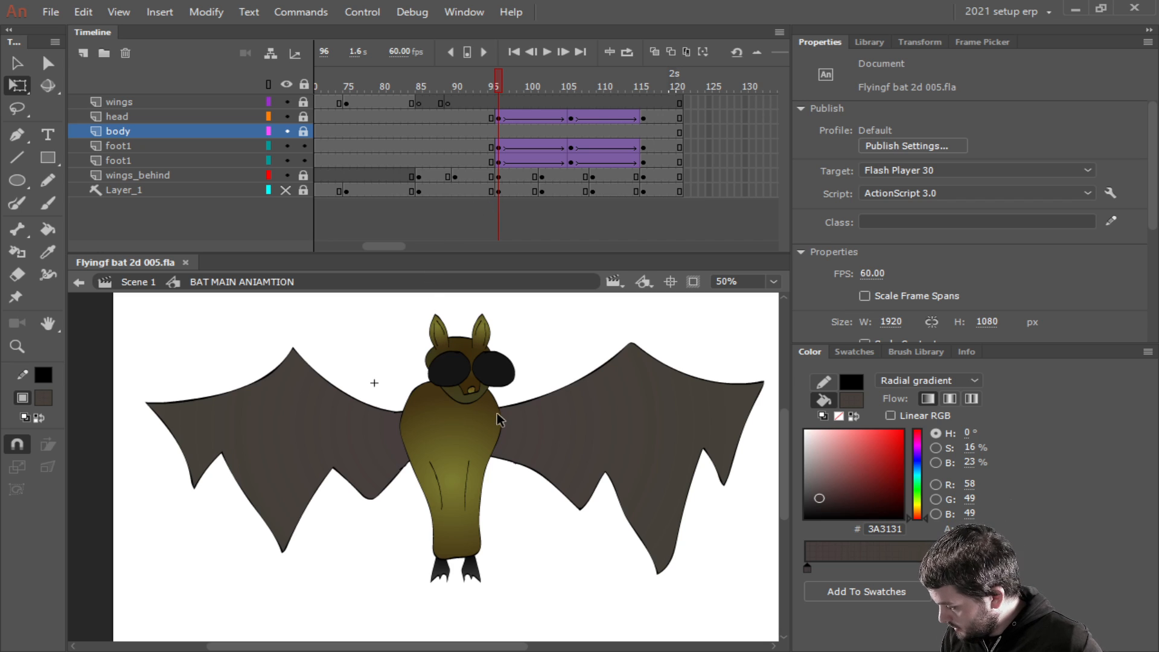
# Try to duplicate the flap by pasting frames 96 to 121 at frame 122 on the layers from head to Layer_1, and undo it.
pyautogui.moveTo(503, 191); pyautogui.dragTo(682, 111)
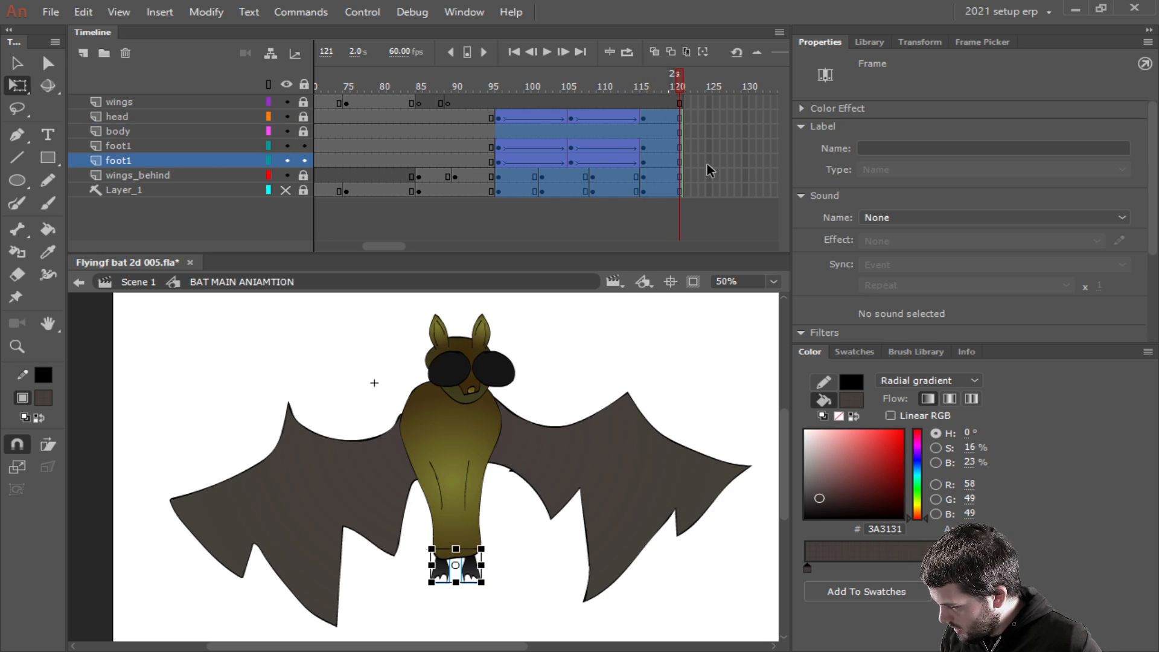
pyautogui.click(687, 116)
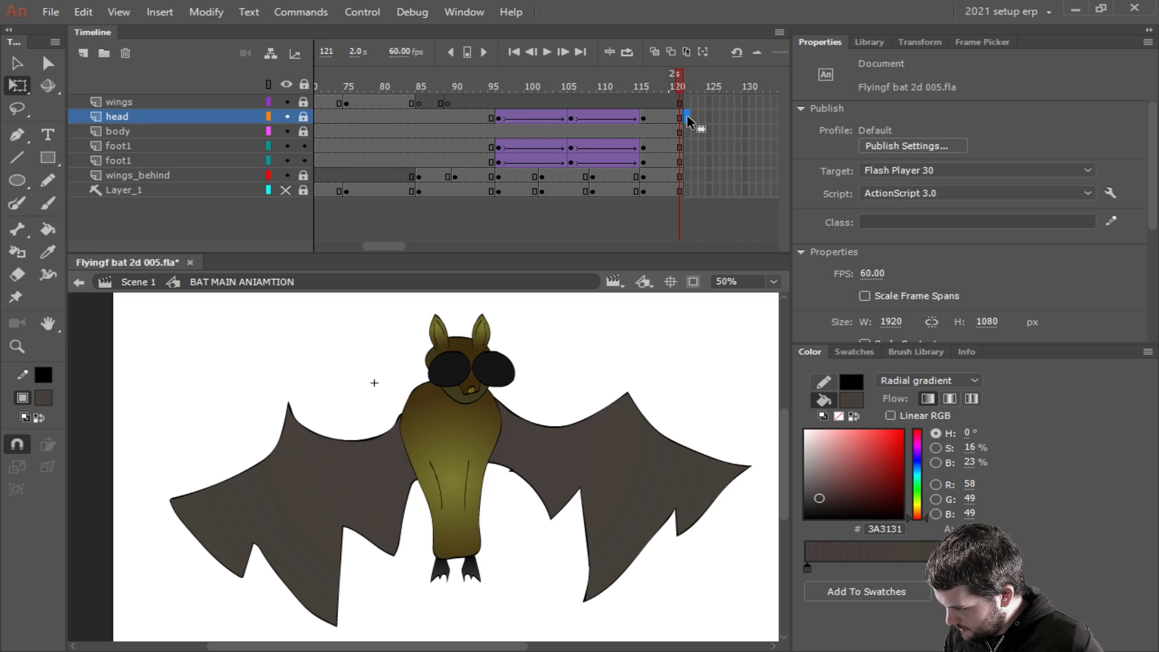
pyautogui.rightClick(743, 145)
pyautogui.click(701, 145)
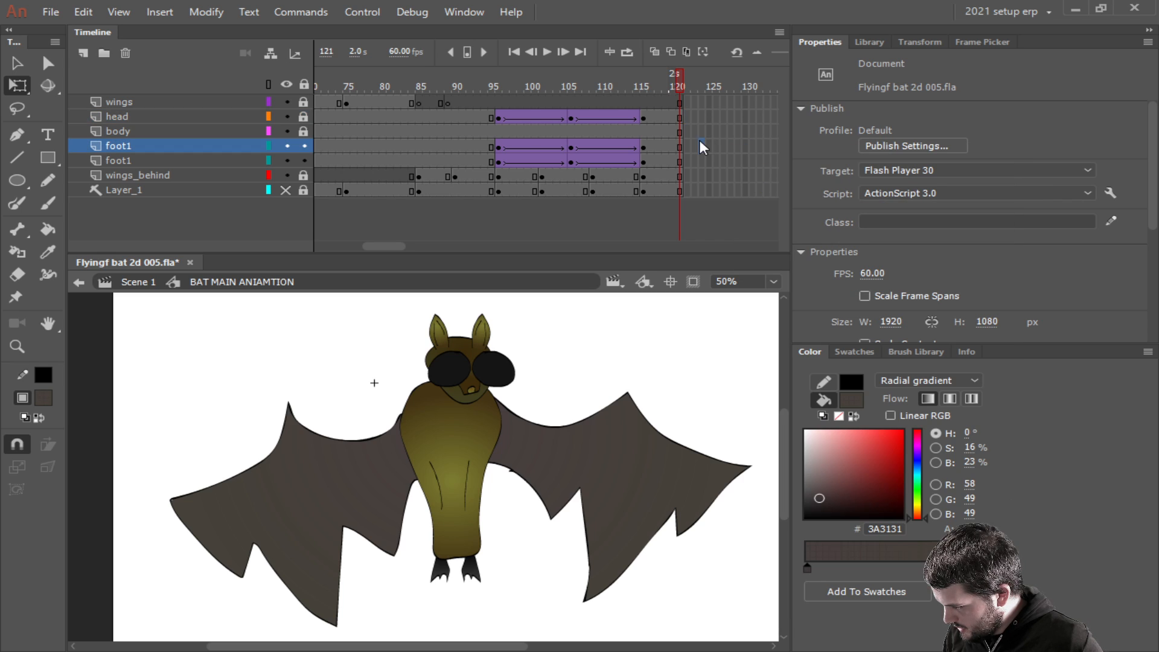
pyautogui.click(687, 117)
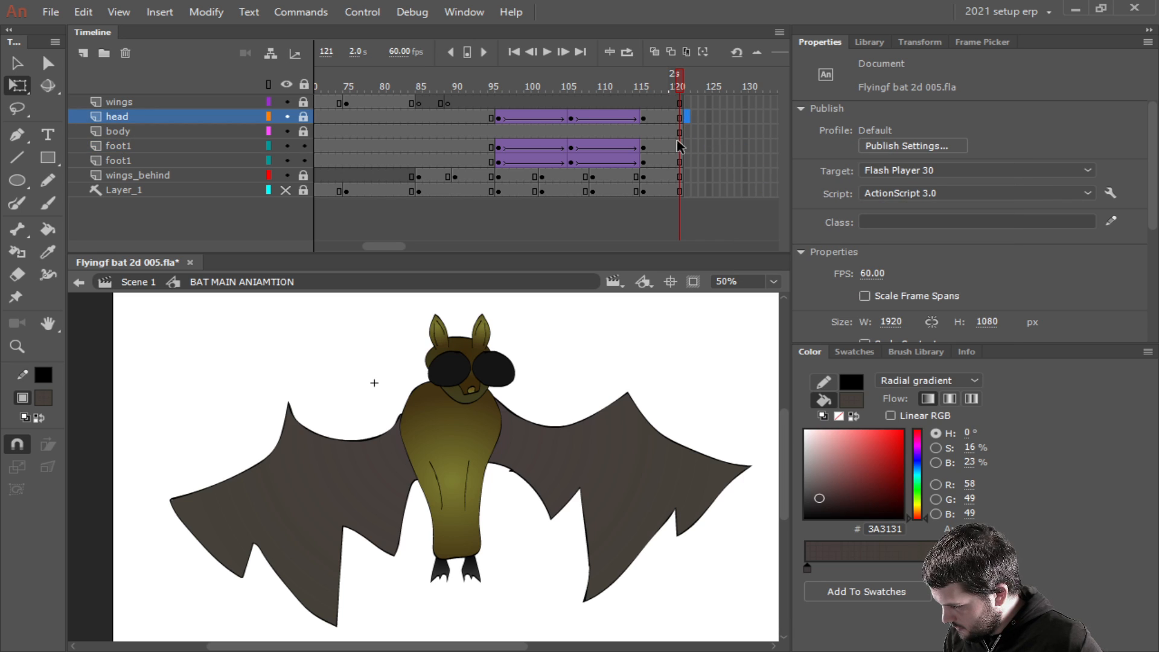
pyautogui.moveTo(688, 192); pyautogui.dragTo(686, 118)
pyautogui.rightClick(685, 118)
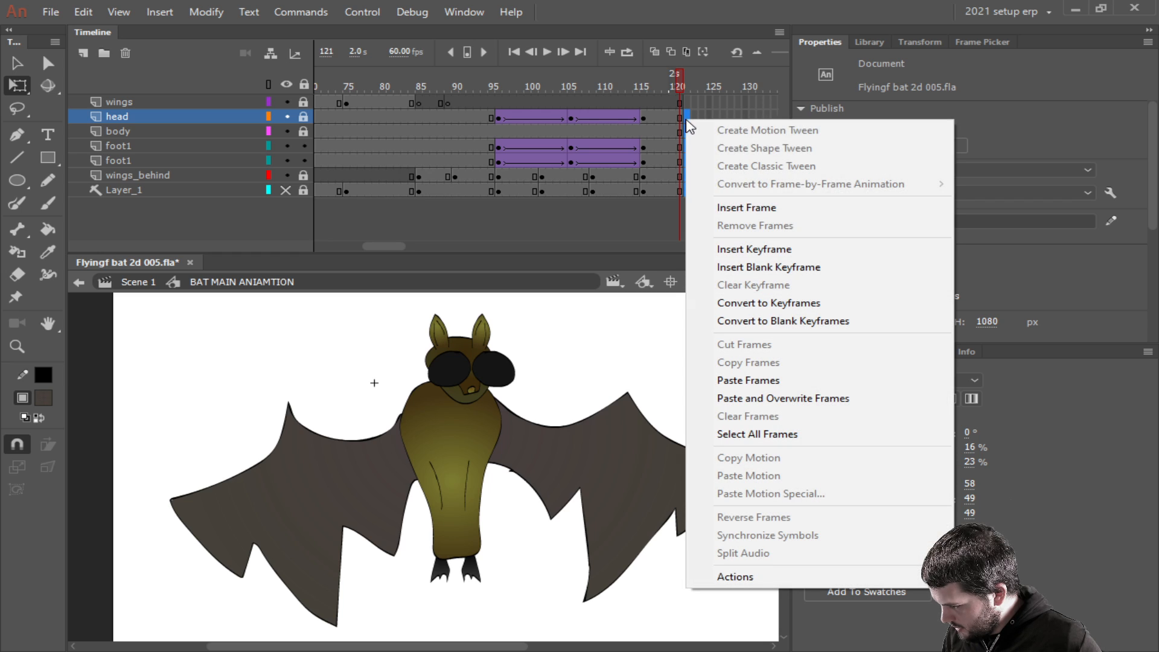
pyautogui.click(749, 380)
pyautogui.click(742, 173)
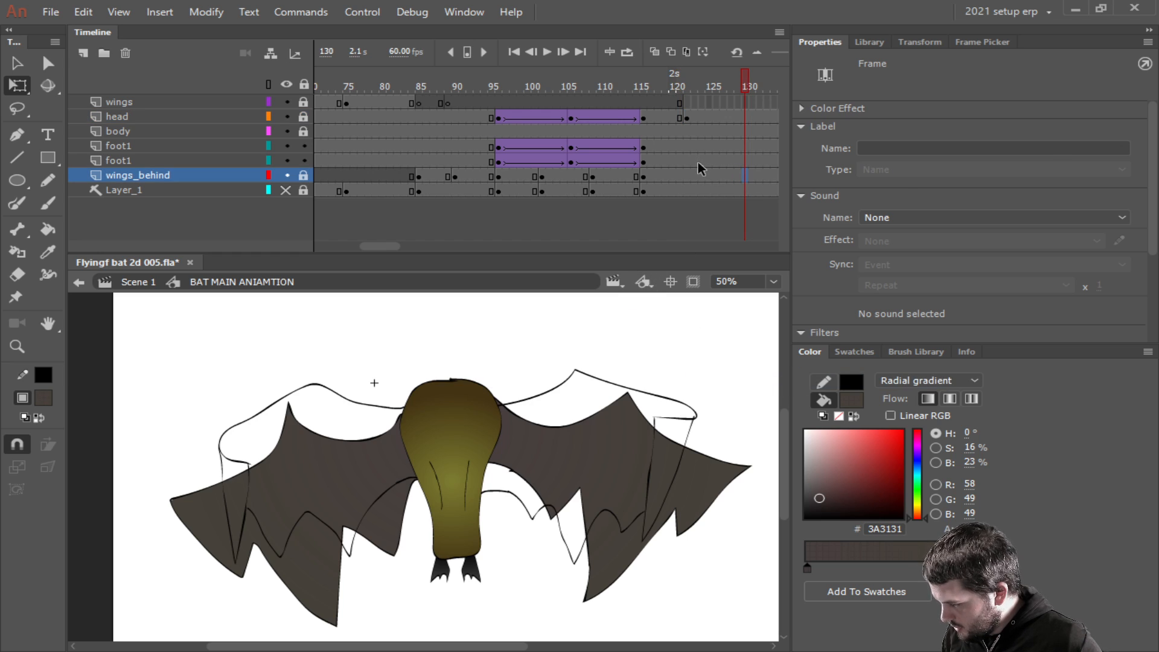
pyautogui.hotkey('ctrl', 'z')
pyautogui.hotkey('ctrl', 'z')
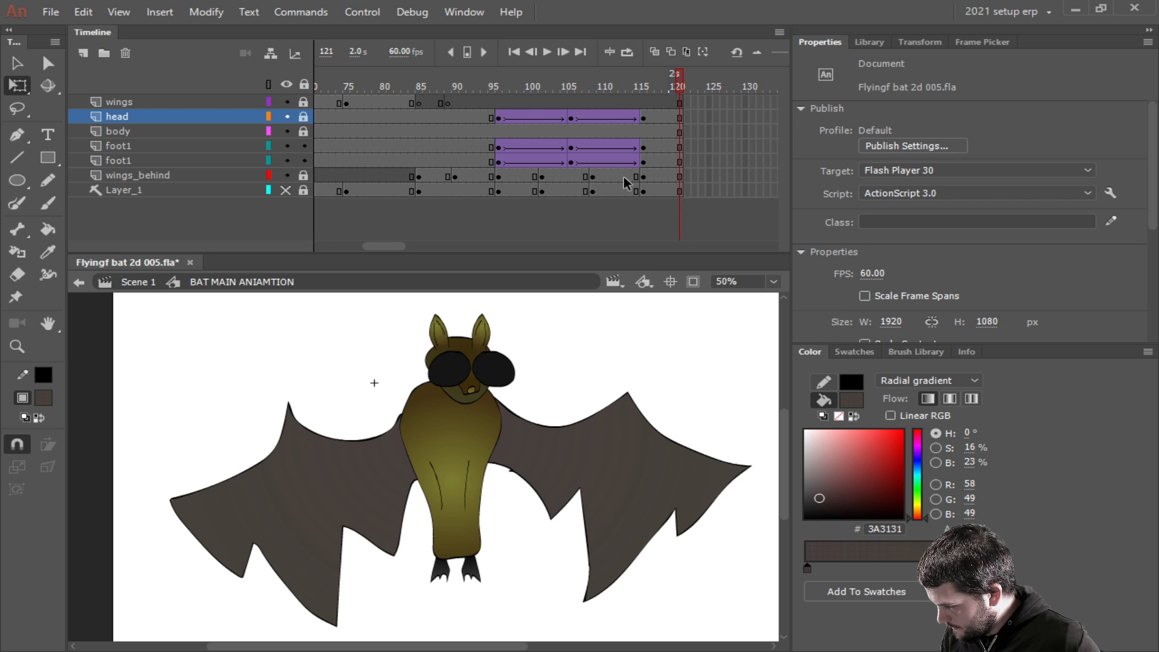
# Copy frames 96 to 121 on all layers from head down to Layer_1.
pyautogui.click(498, 191)
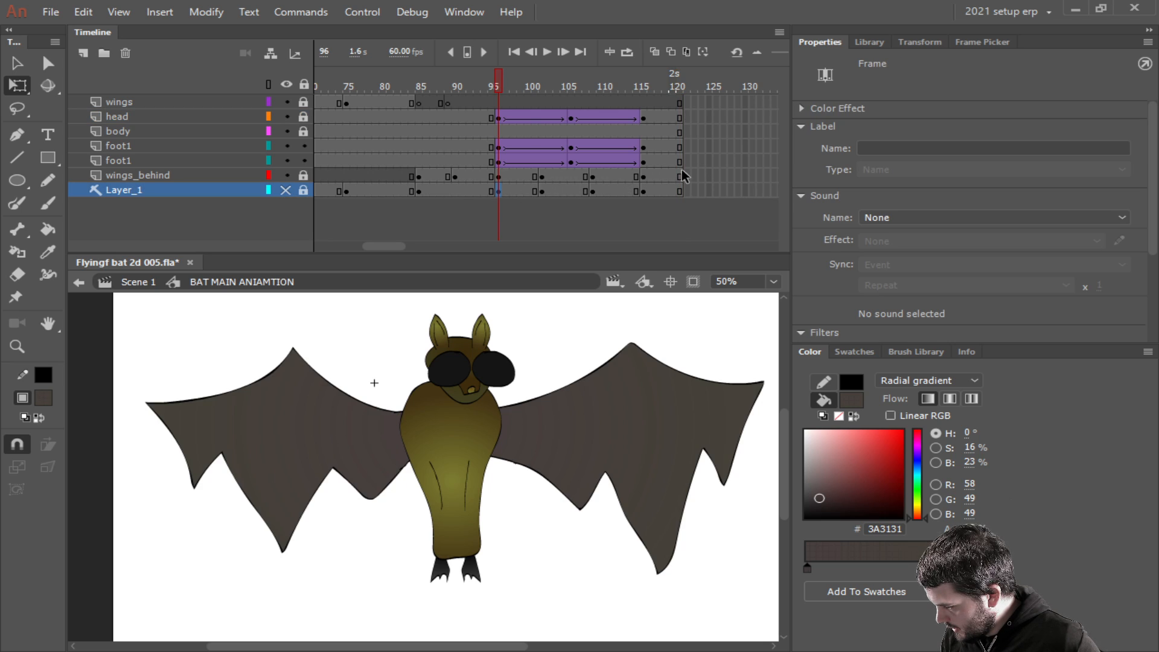
pyautogui.moveTo(499, 113); pyautogui.dragTo(680, 187)
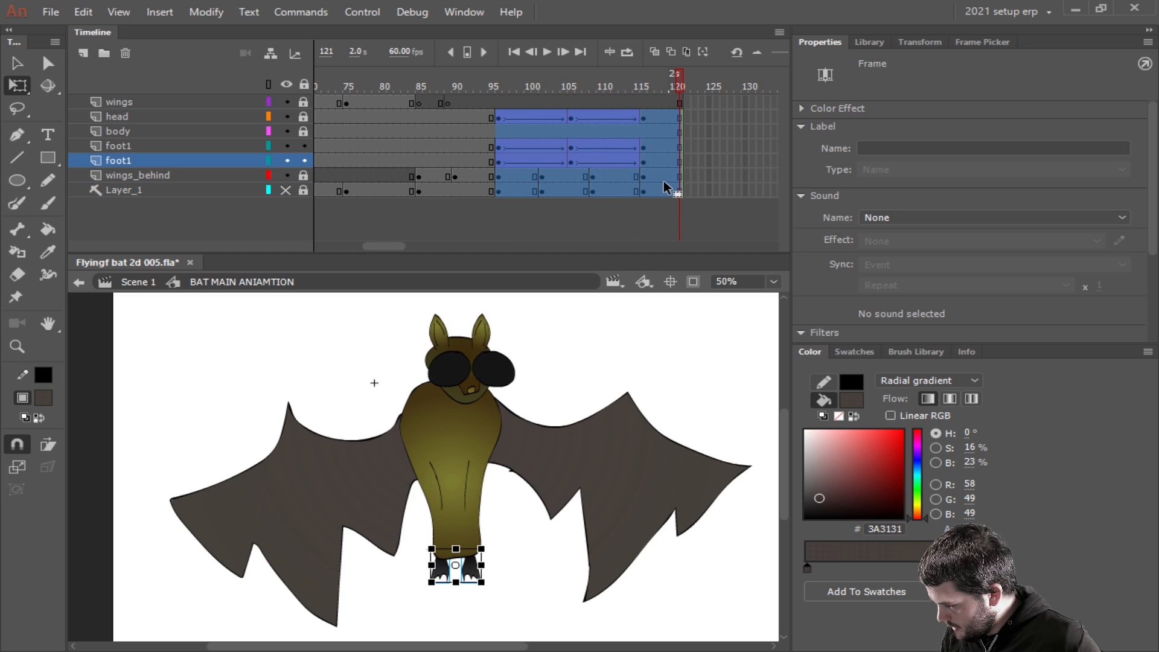
pyautogui.rightClick(665, 180)
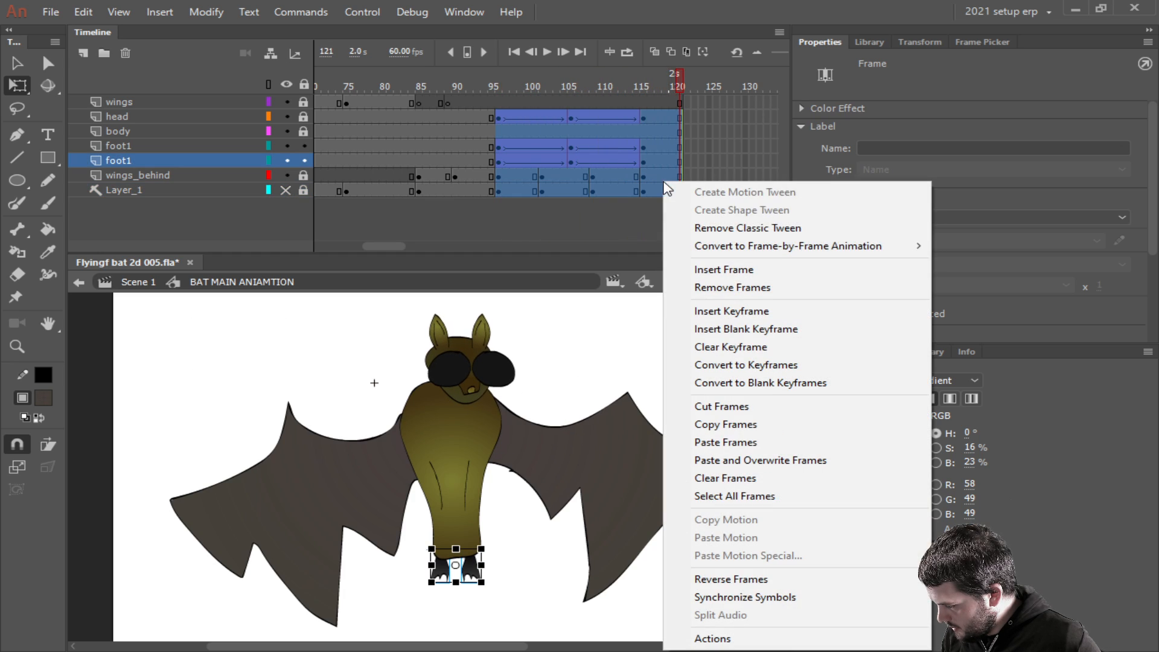
pyautogui.click(728, 426)
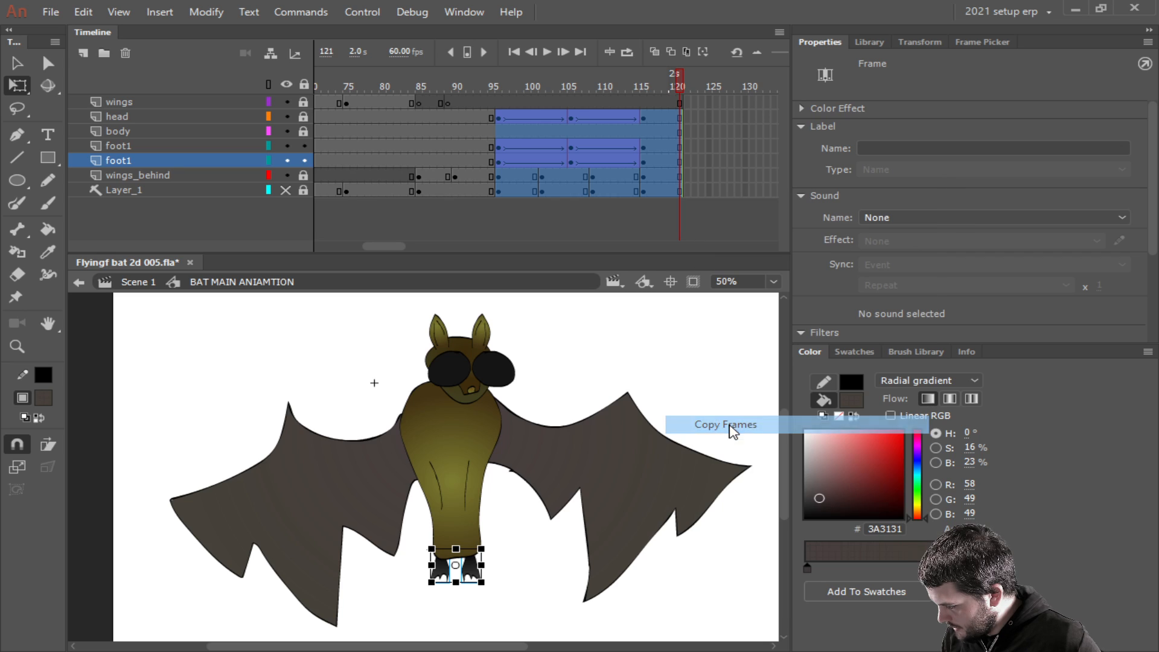
# Try pasting the copied frames at frame 122 with only the head layer selected, and undo the paste.
pyautogui.rightClick(688, 116)
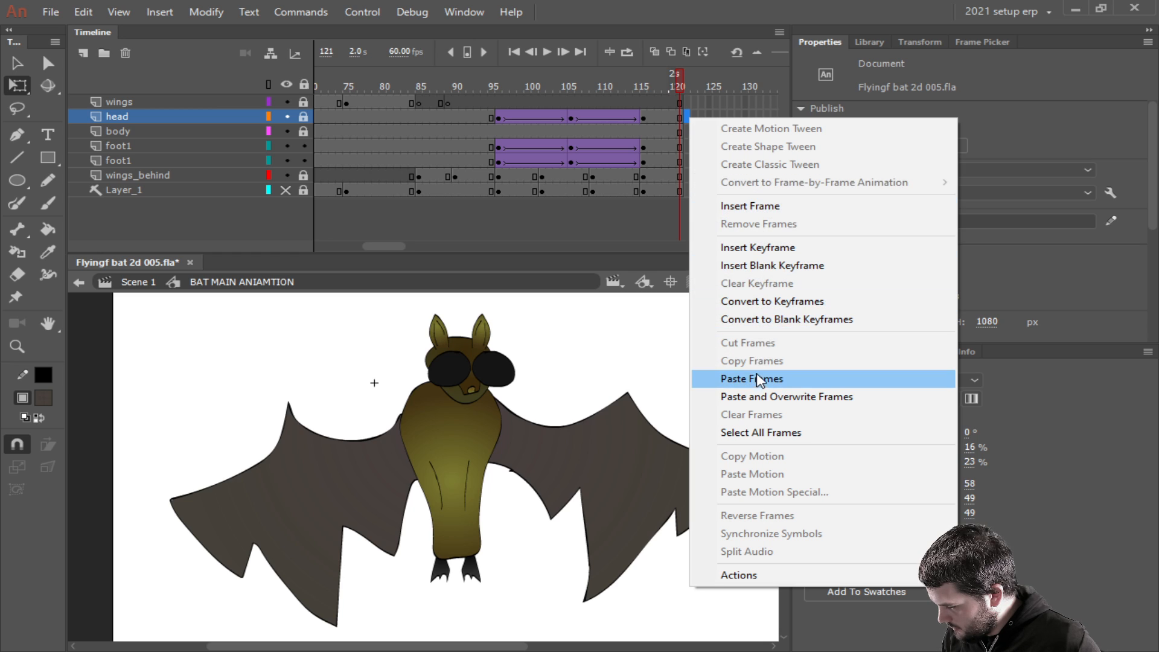
pyautogui.click(759, 379)
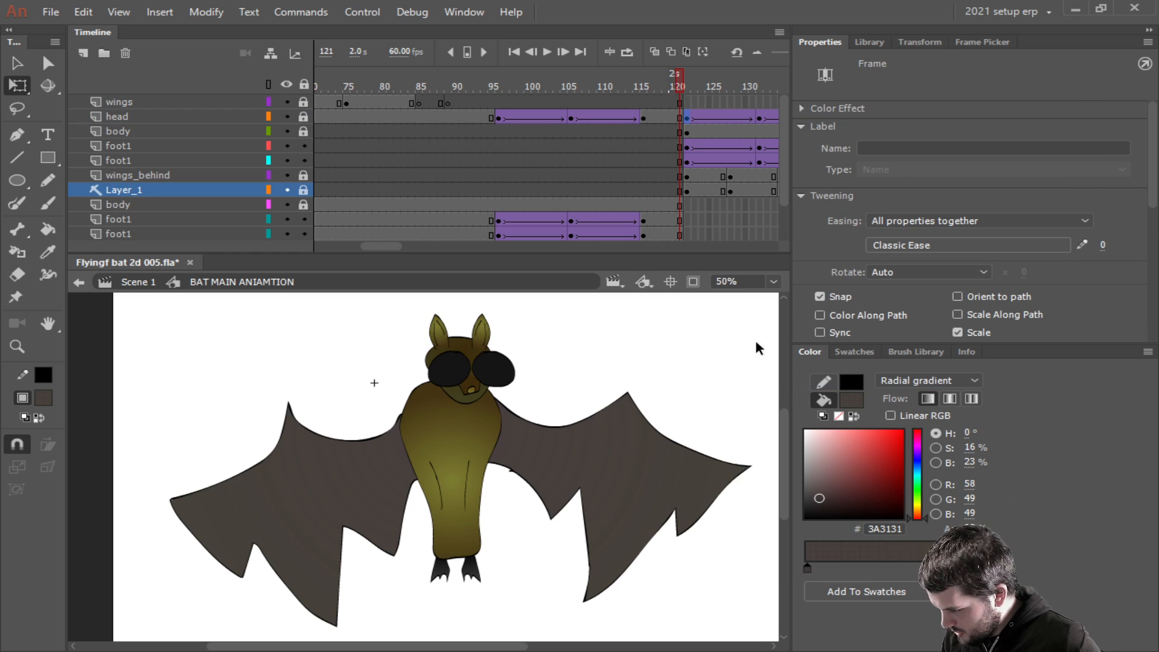
pyautogui.hotkey('ctrl', 'z')
# Paste the copied flap frames at frame 122 across all layers from head down to Layer_1.
pyautogui.moveTo(686, 192); pyautogui.dragTo(686, 121)
pyautogui.rightClick(686, 119)
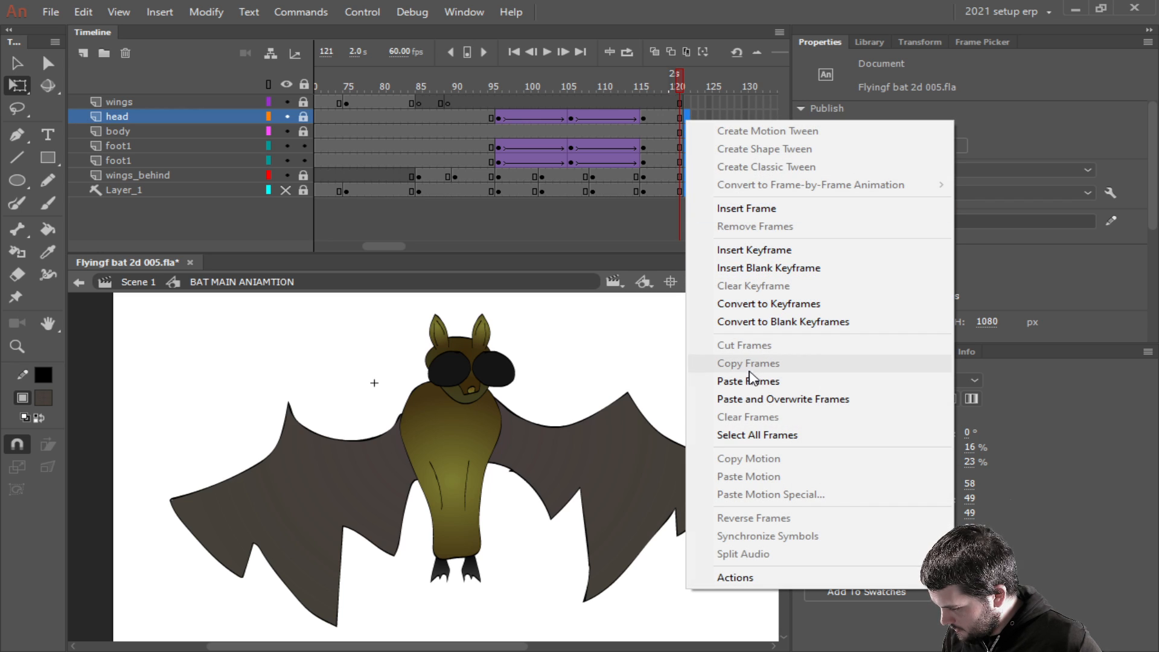
pyautogui.click(749, 379)
pyautogui.moveTo(387, 240); pyautogui.dragTo(382, 244)
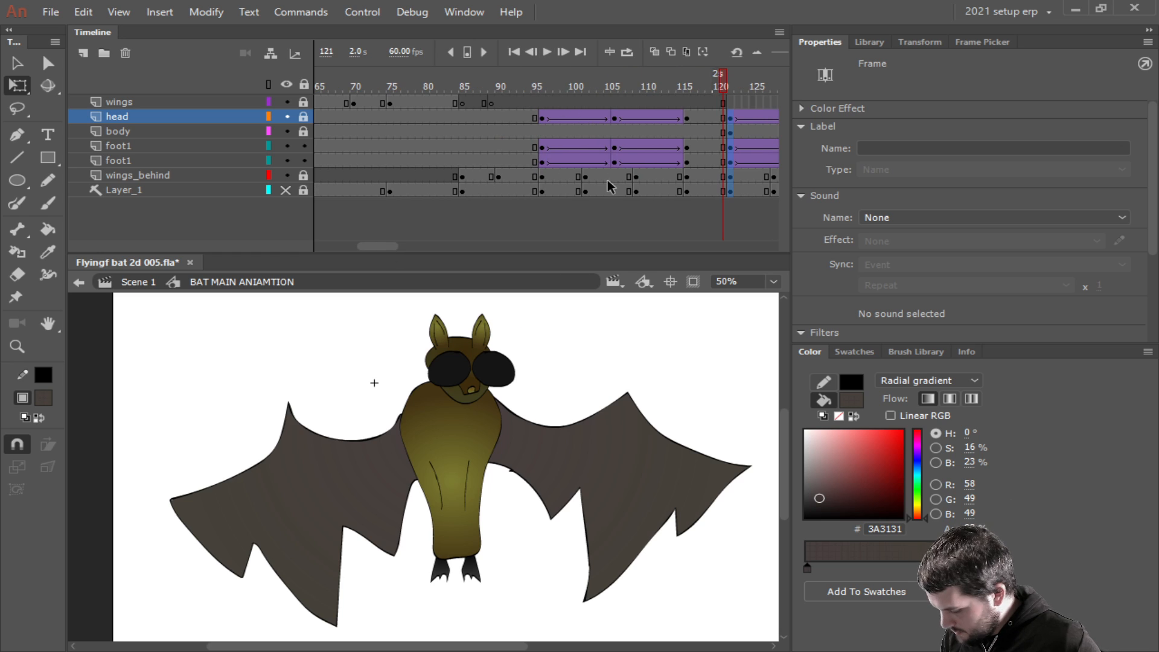
pyautogui.moveTo(368, 242); pyautogui.dragTo(404, 246)
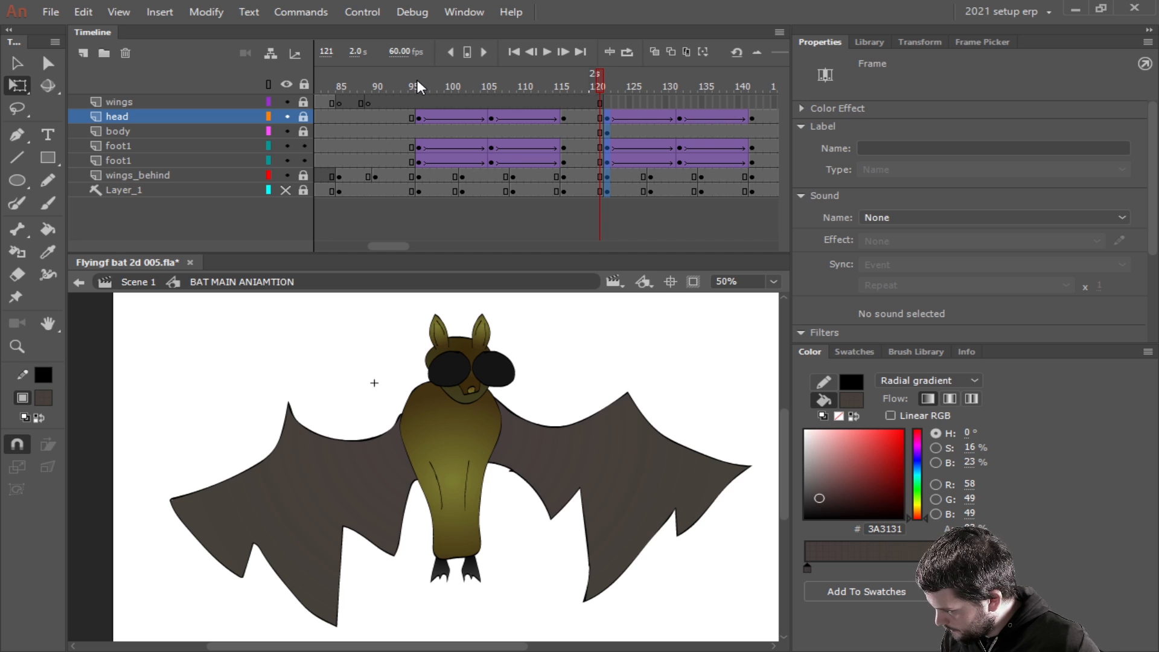
# Play the animation from frame 96 through the repeated flap and inspect the feet keyframes at frame 116.
pyautogui.moveTo(414, 81); pyautogui.dragTo(418, 81)
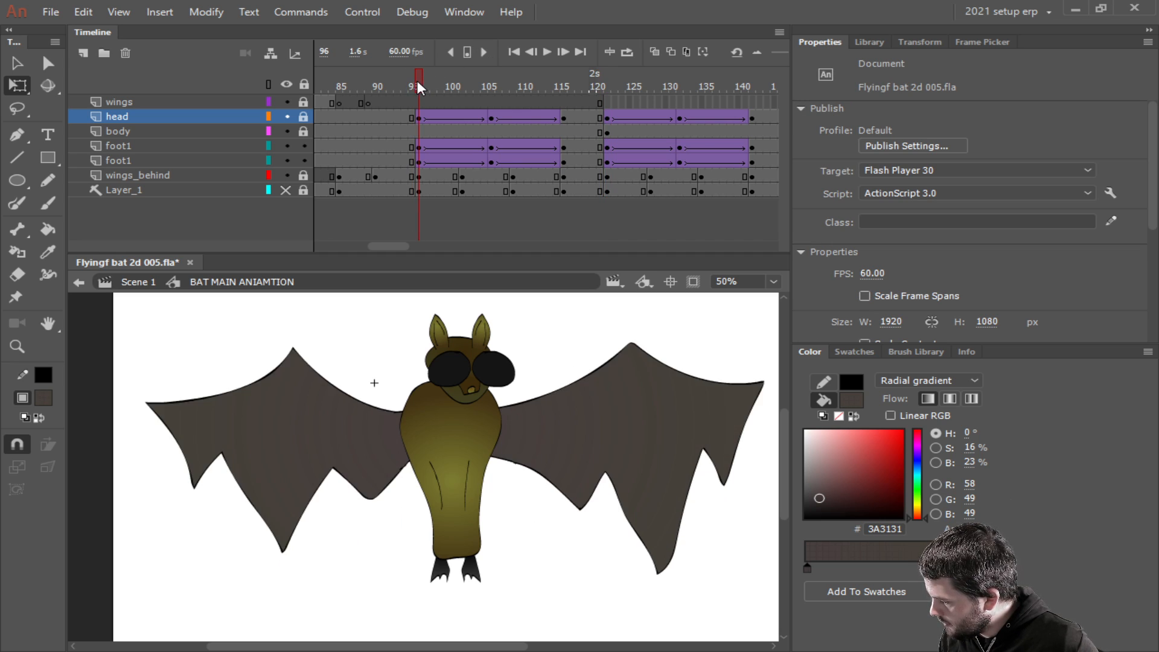
pyautogui.press('alt')
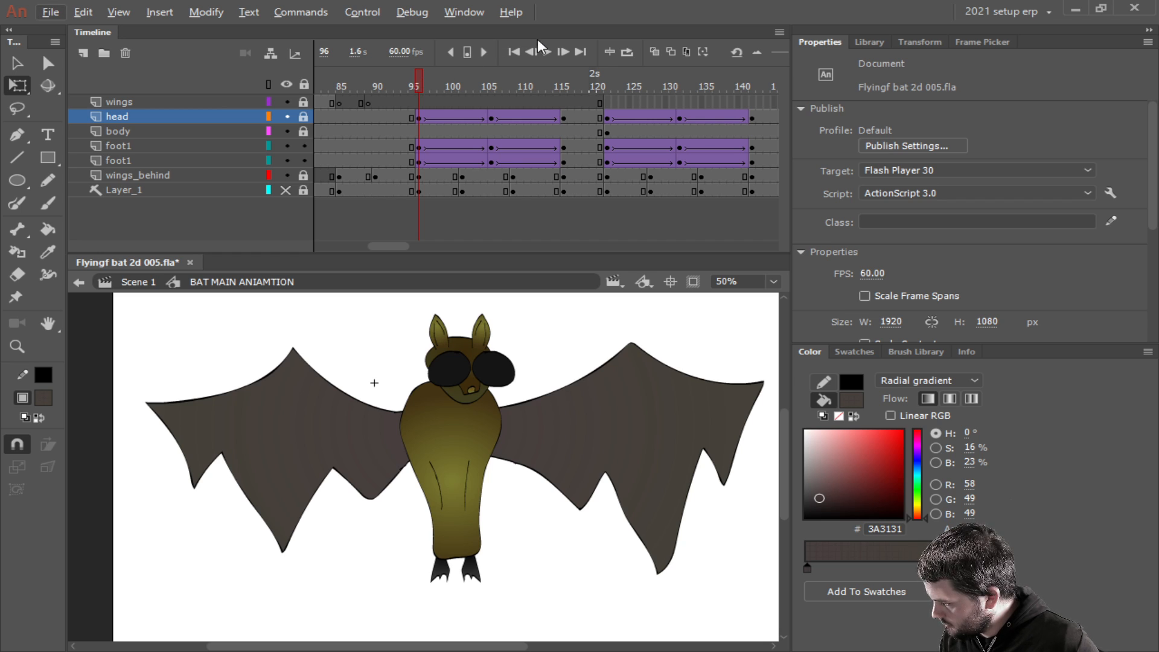
pyautogui.click(550, 52)
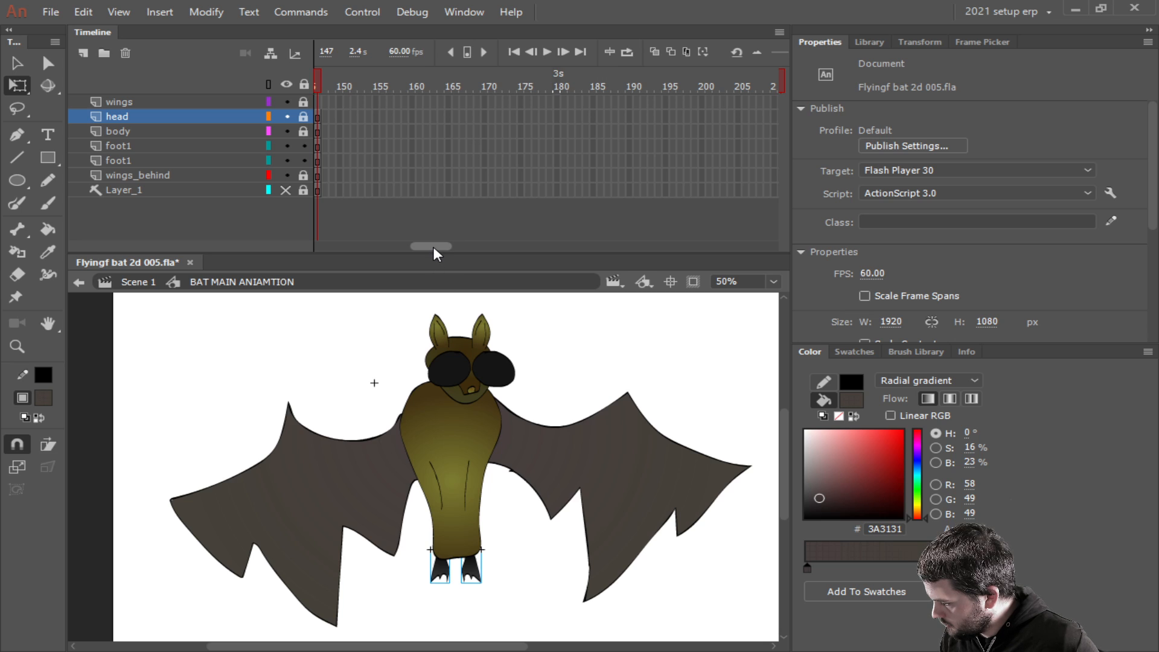
pyautogui.moveTo(433, 246); pyautogui.dragTo(389, 251)
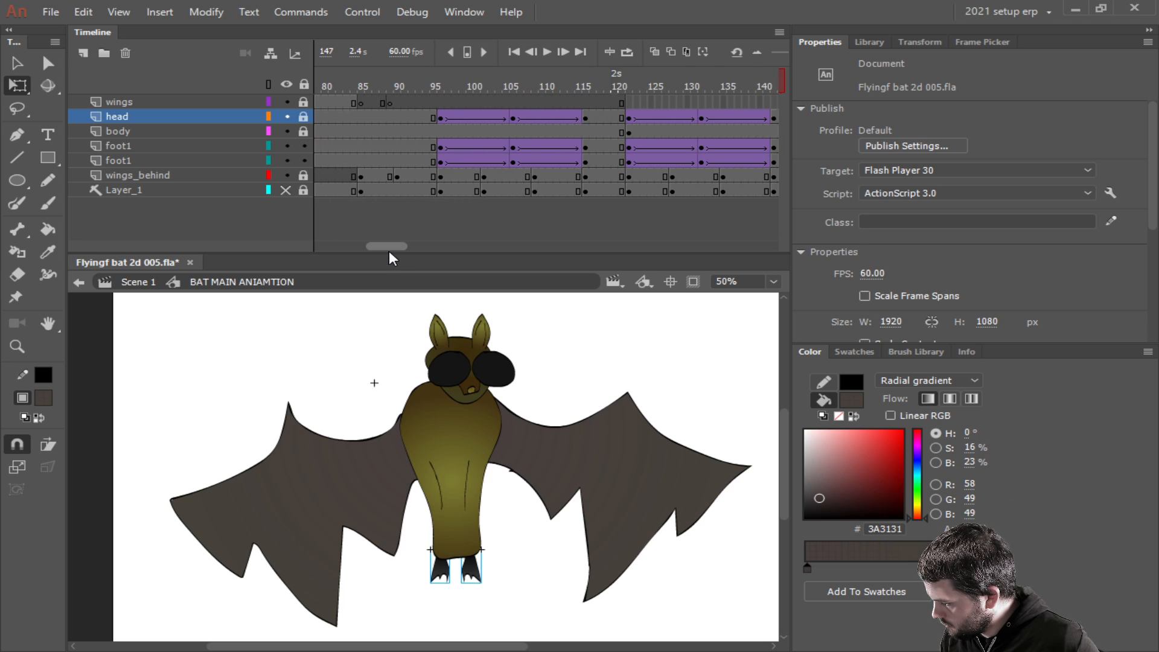
pyautogui.click(587, 148)
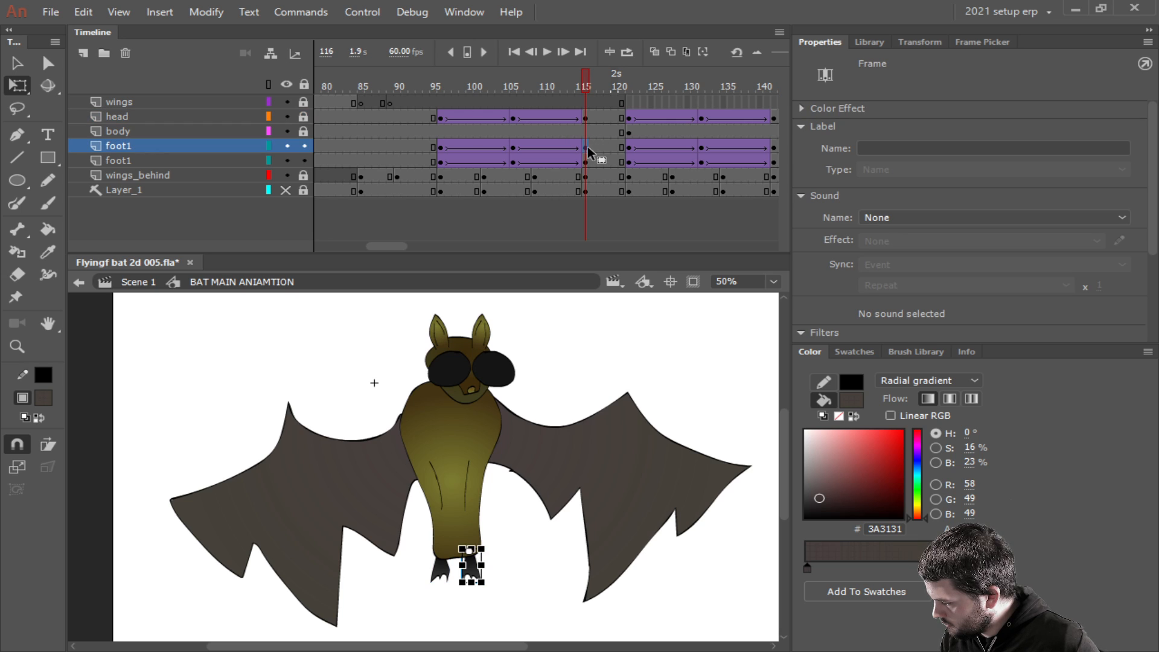
pyautogui.click(588, 160)
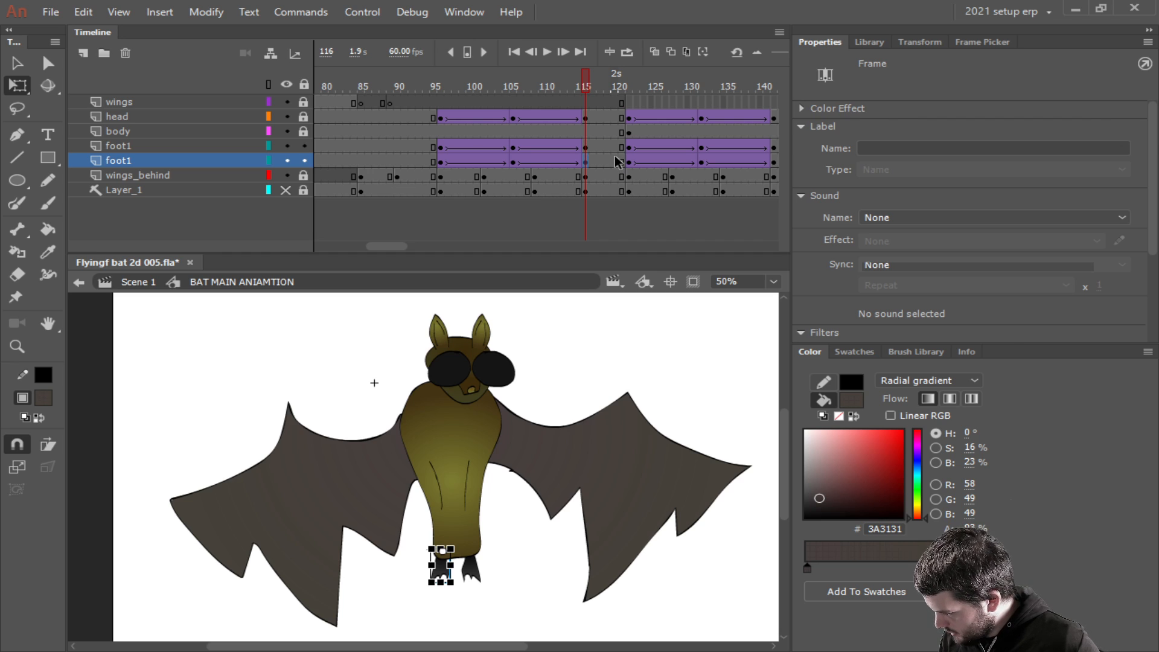
pyautogui.hotkey('ctrl', 'z')
pyautogui.hotkey('ctrl', 'z')
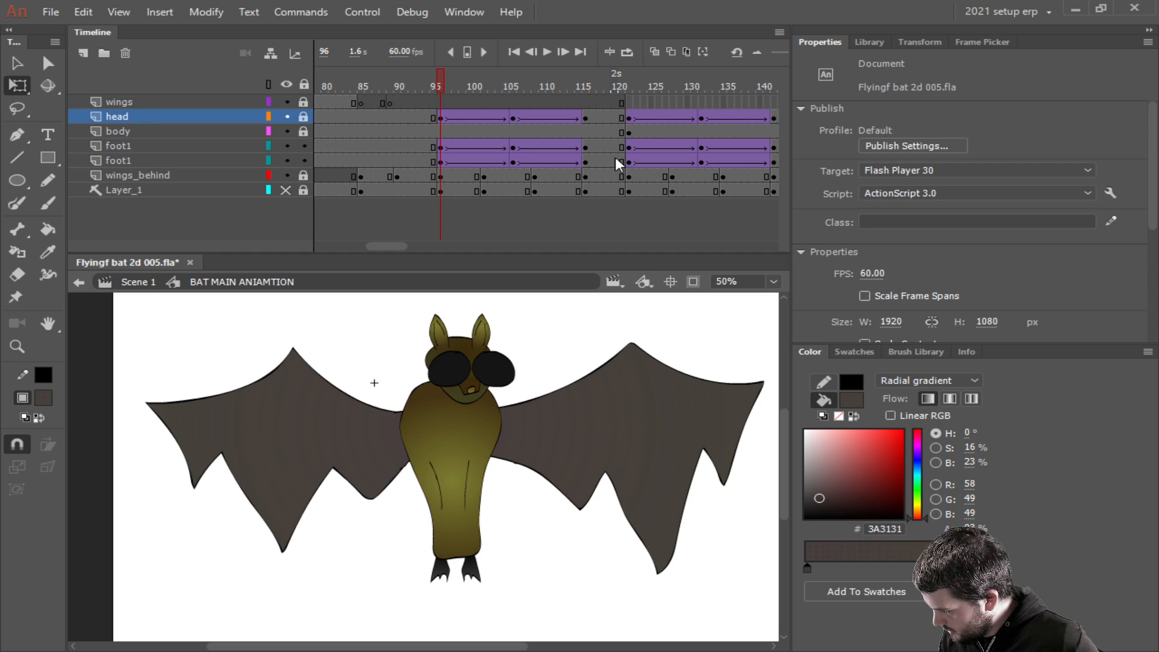
pyautogui.click(548, 52)
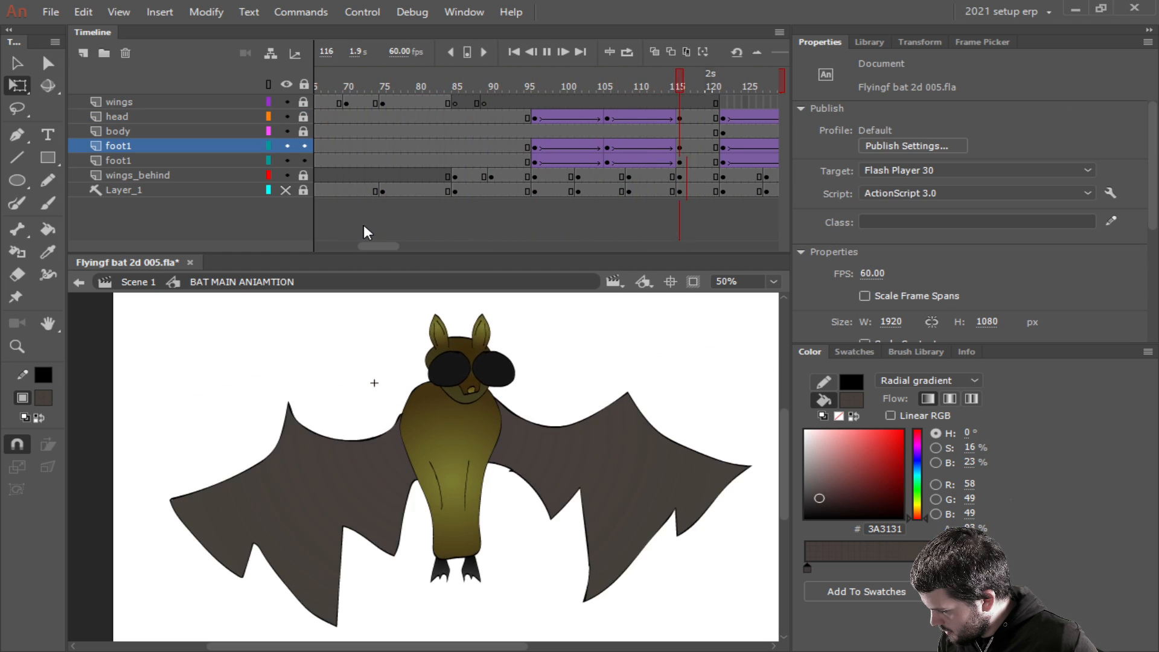
pyautogui.press('Return')
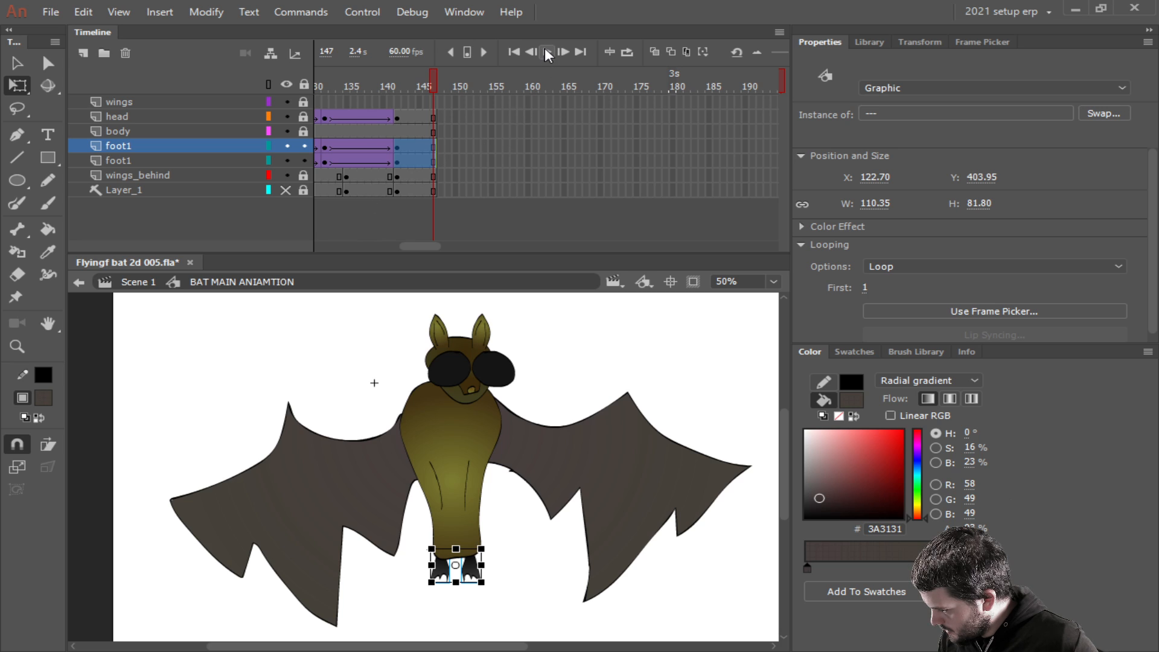
# Remove the repeated flap frames from frame 122 onward on all layers.
pyautogui.moveTo(407, 242); pyautogui.dragTo(383, 244)
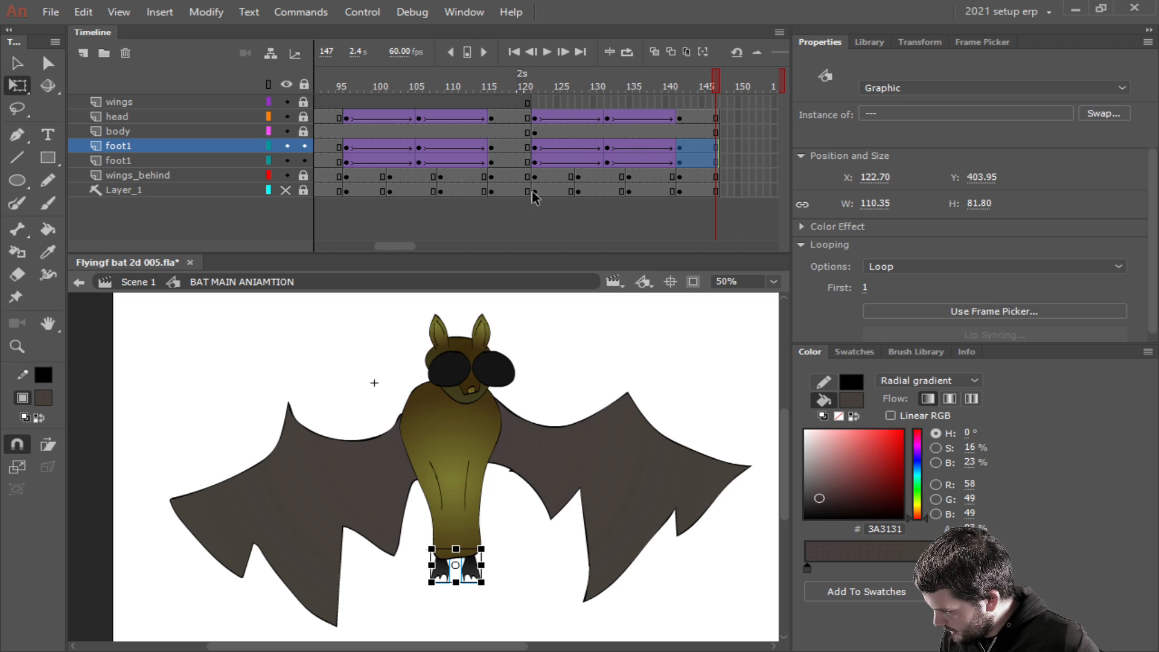
pyautogui.moveTo(532, 191); pyautogui.dragTo(728, 102)
pyautogui.rightClick(674, 121)
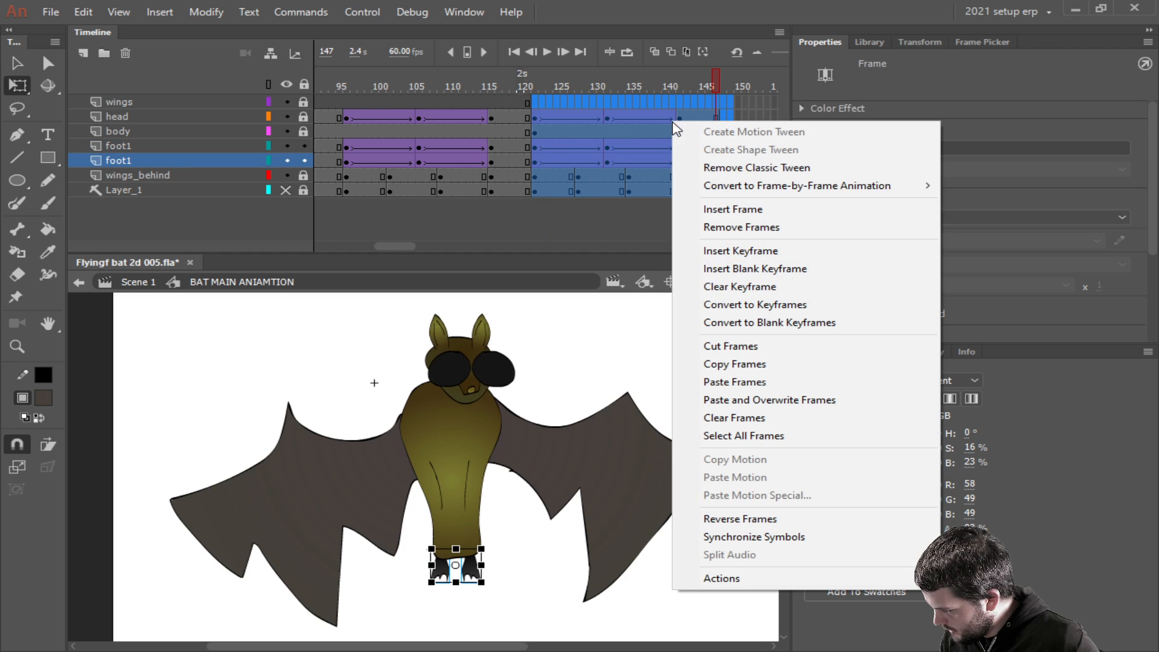
pyautogui.click(749, 229)
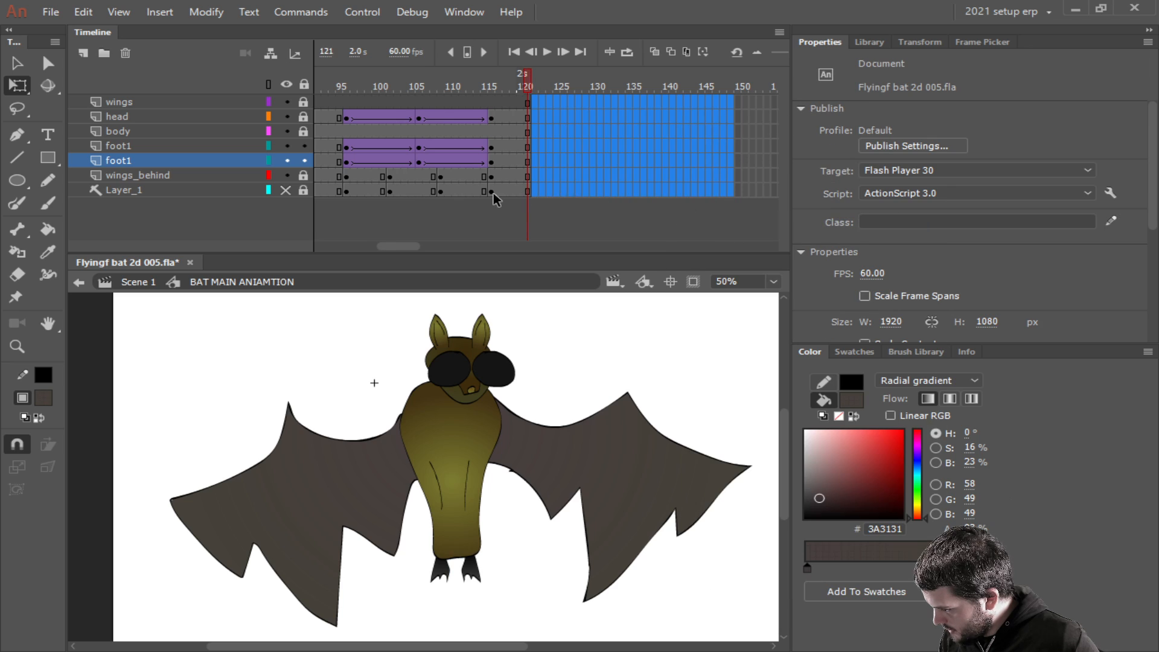
# Insert a keyframe on the body layer at frame 96.
pyautogui.moveTo(349, 190); pyautogui.dragTo(528, 83)
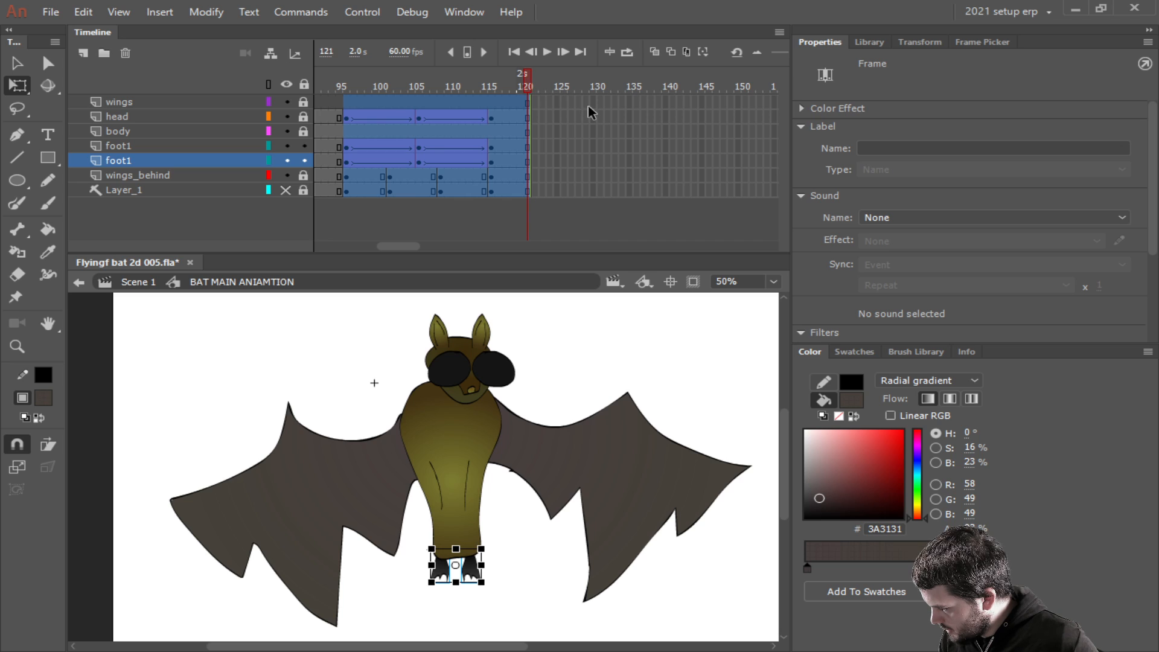
pyautogui.click(571, 103)
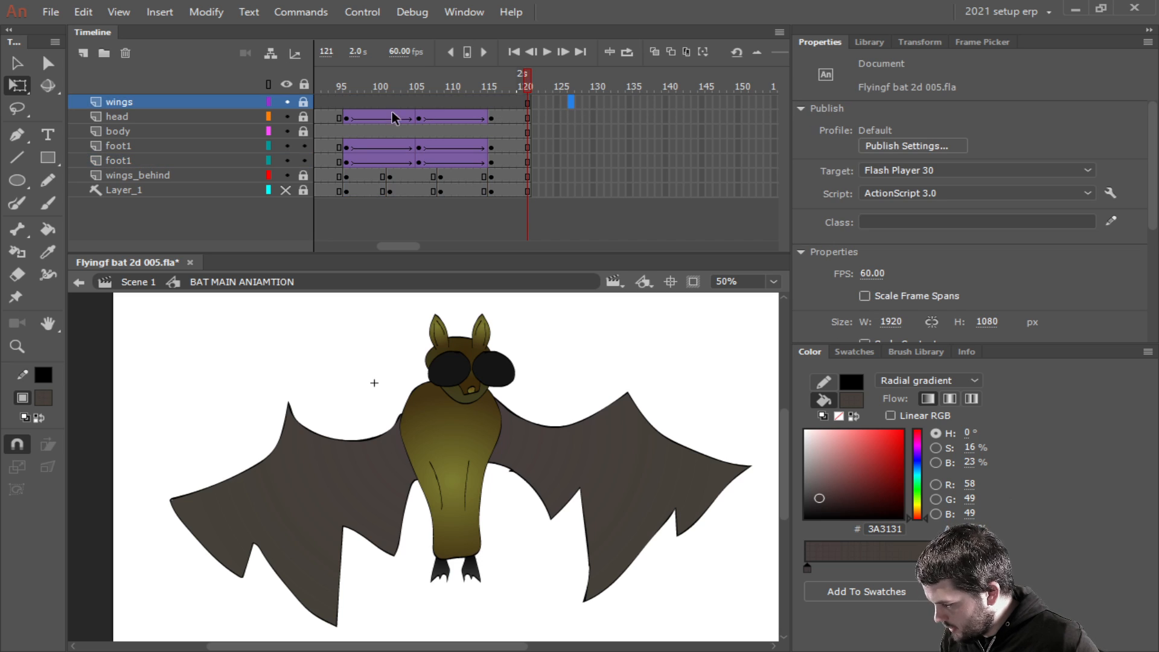
pyautogui.click(346, 118)
pyautogui.click(346, 133)
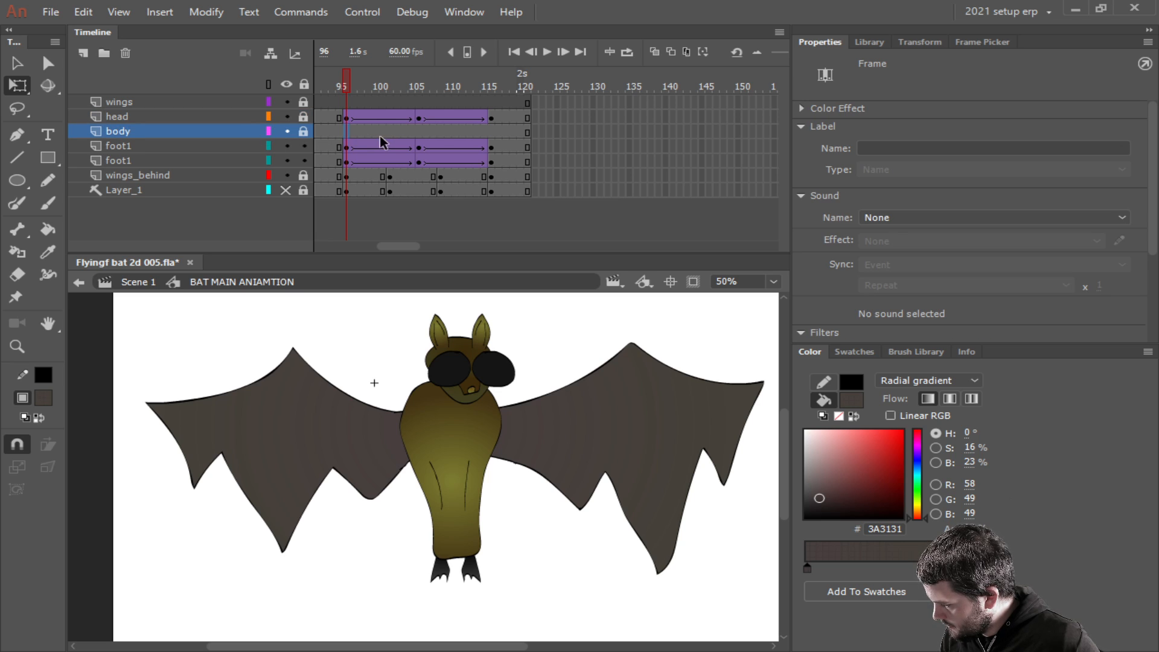
pyautogui.rightClick(345, 132)
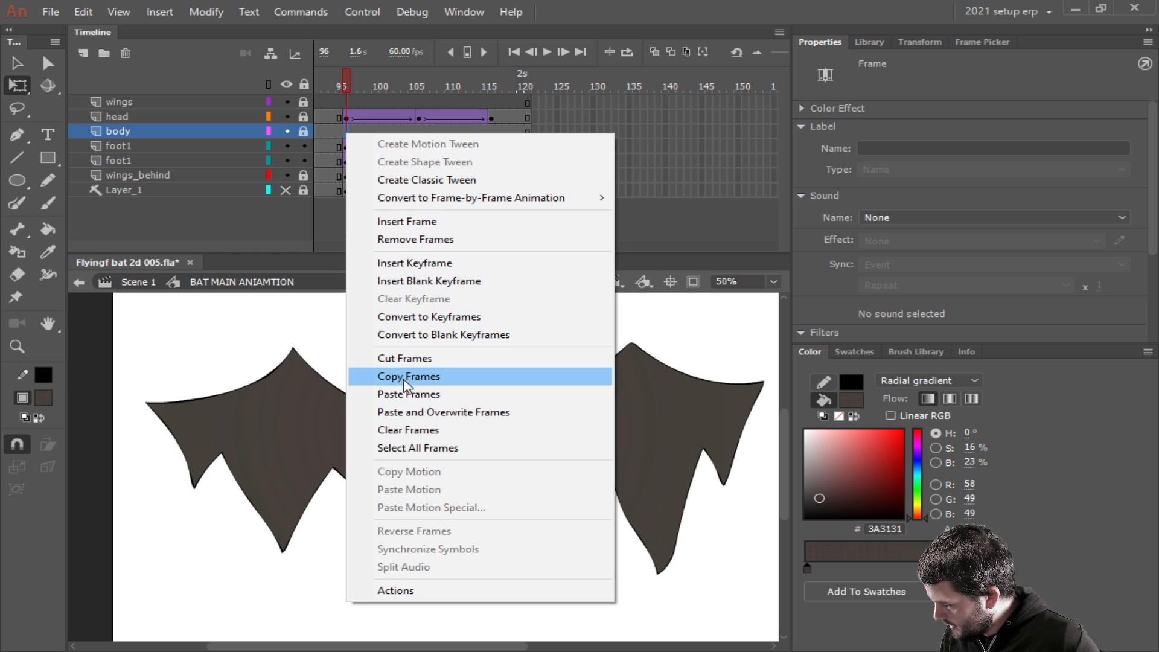
pyautogui.click(422, 263)
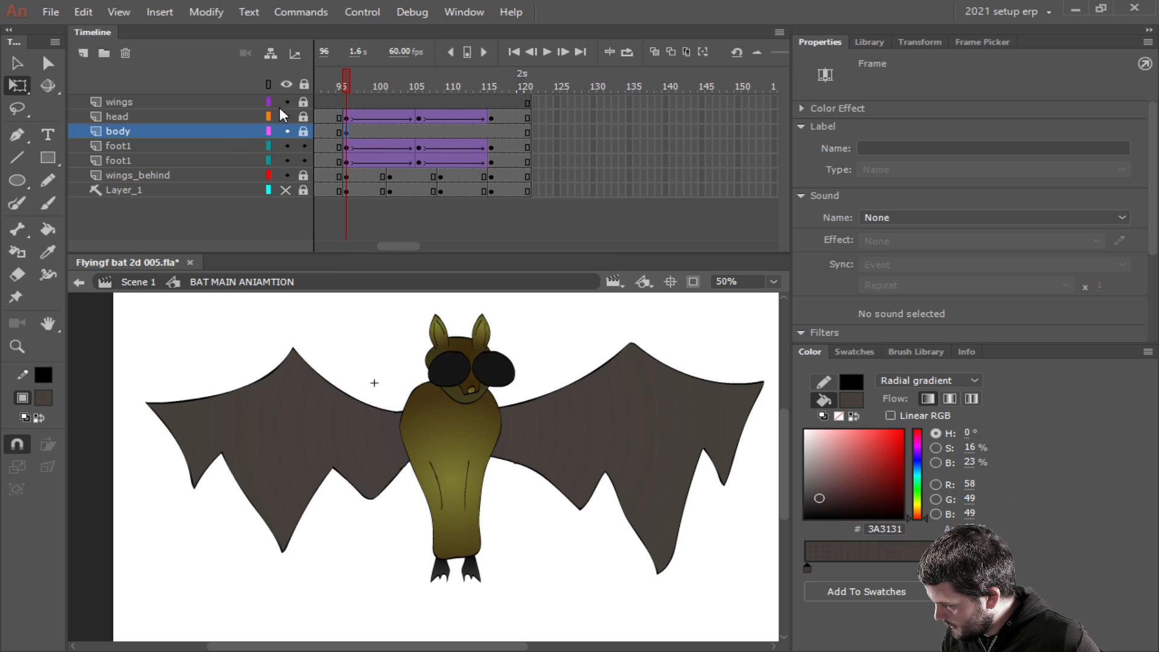
# Unlock all layers and convert the bat body at frame 96 into a graphic symbol named "Bat Fly fly".
pyautogui.click(305, 83)
pyautogui.click(305, 82)
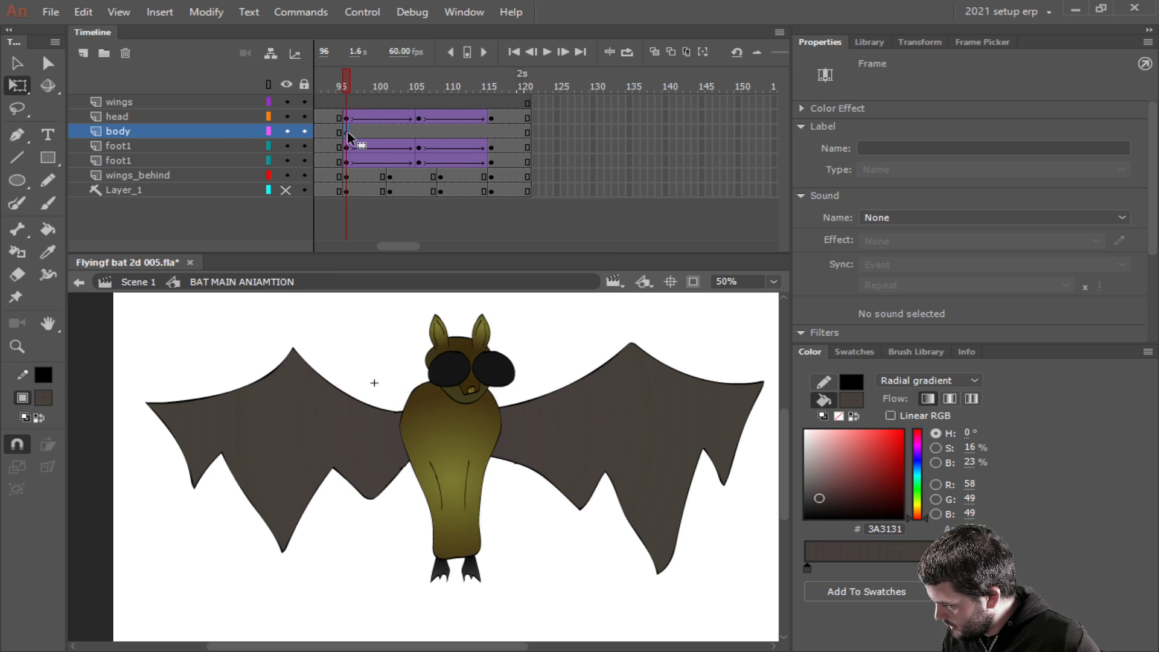
pyautogui.click(346, 132)
pyautogui.click(440, 442)
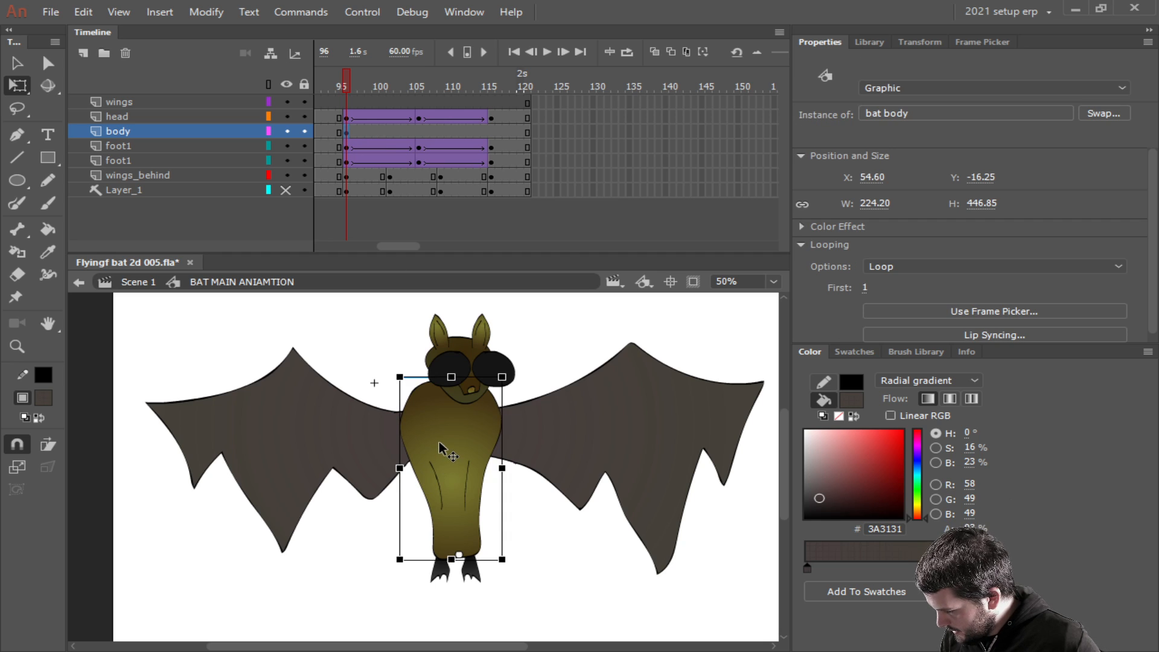
pyautogui.press('F8')
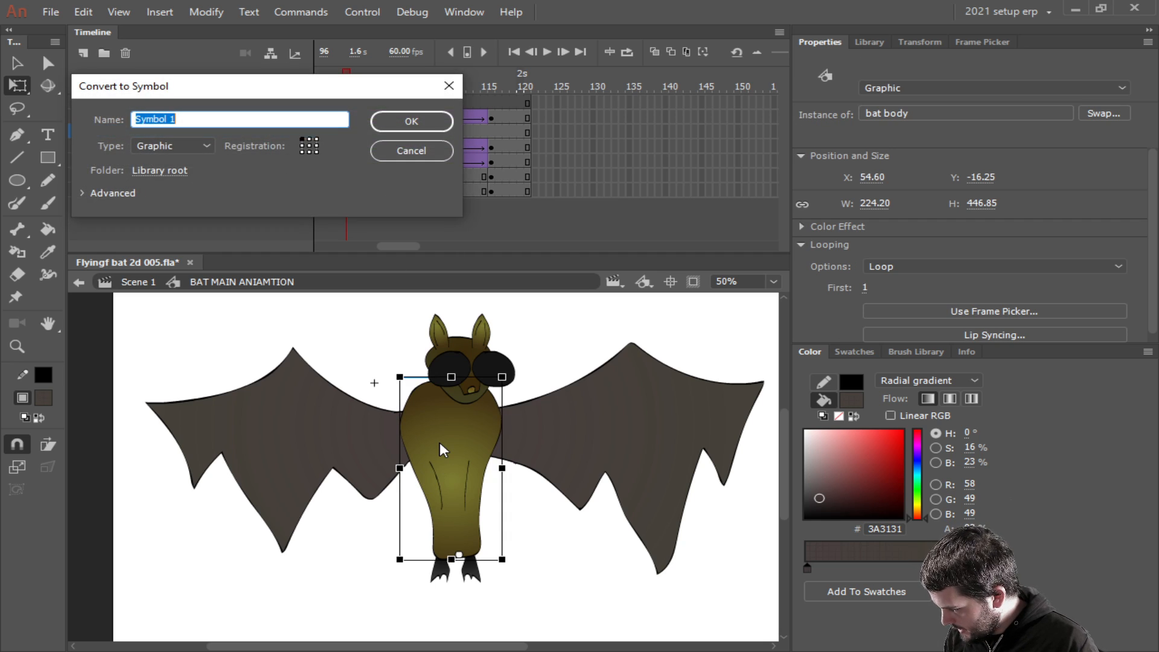
pyautogui.write('Bat F')
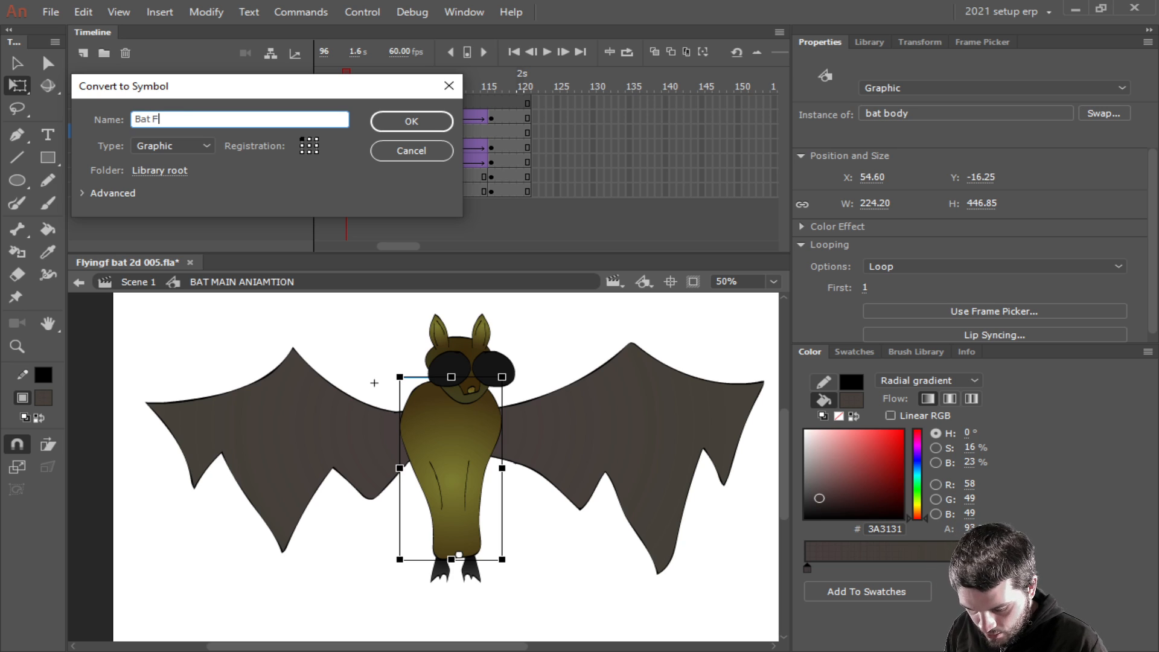
pyautogui.write('ly fly')
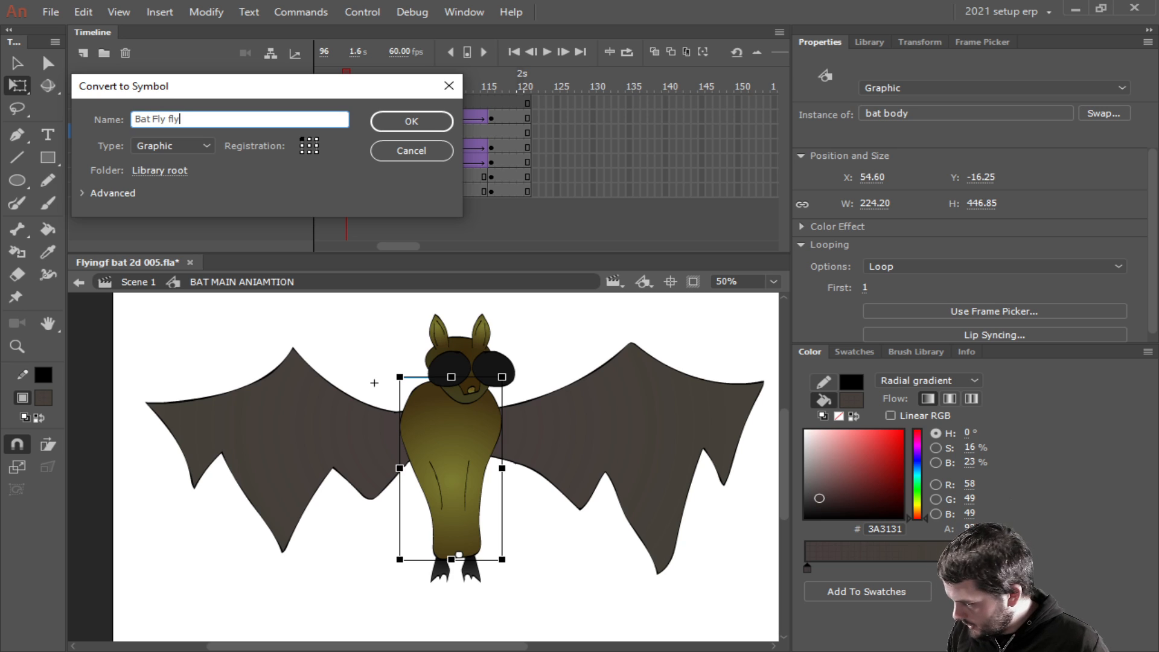
pyautogui.press('Return')
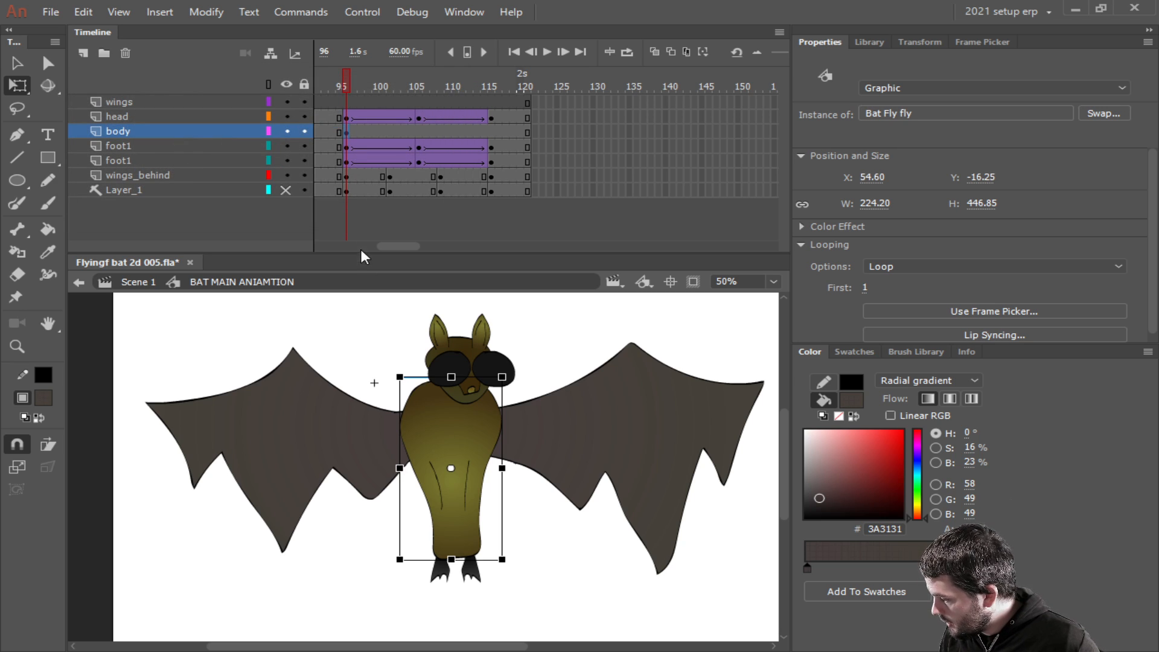
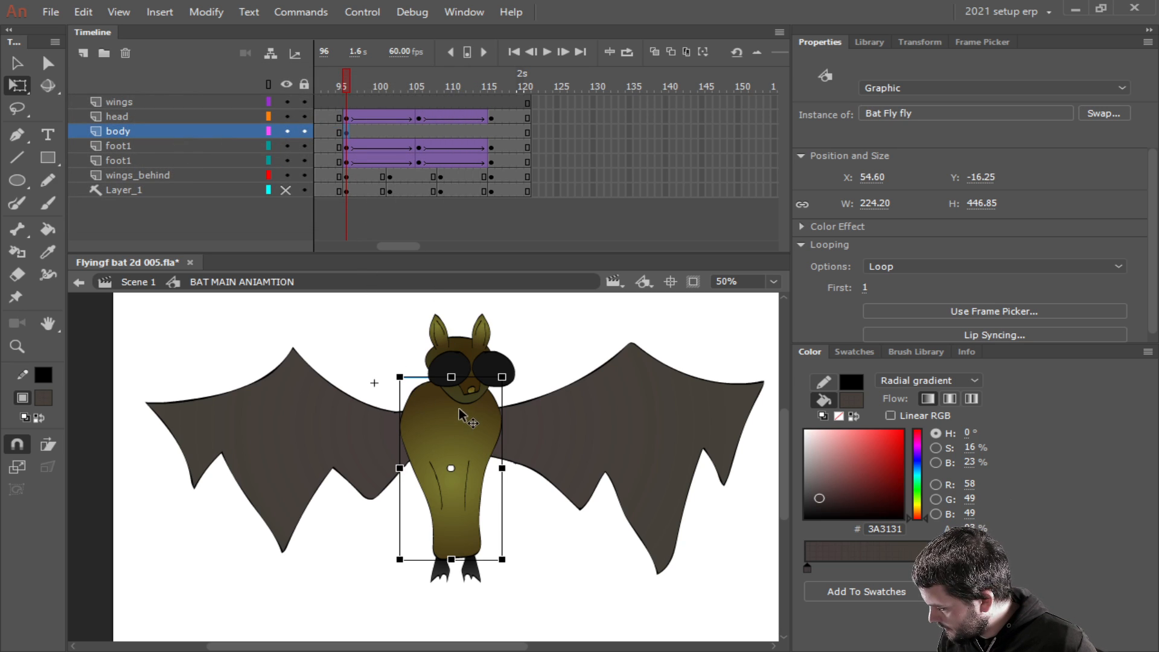
# Copy frames 96 to 121 on every layer from head down to Layer_1.
pyautogui.click(347, 119)
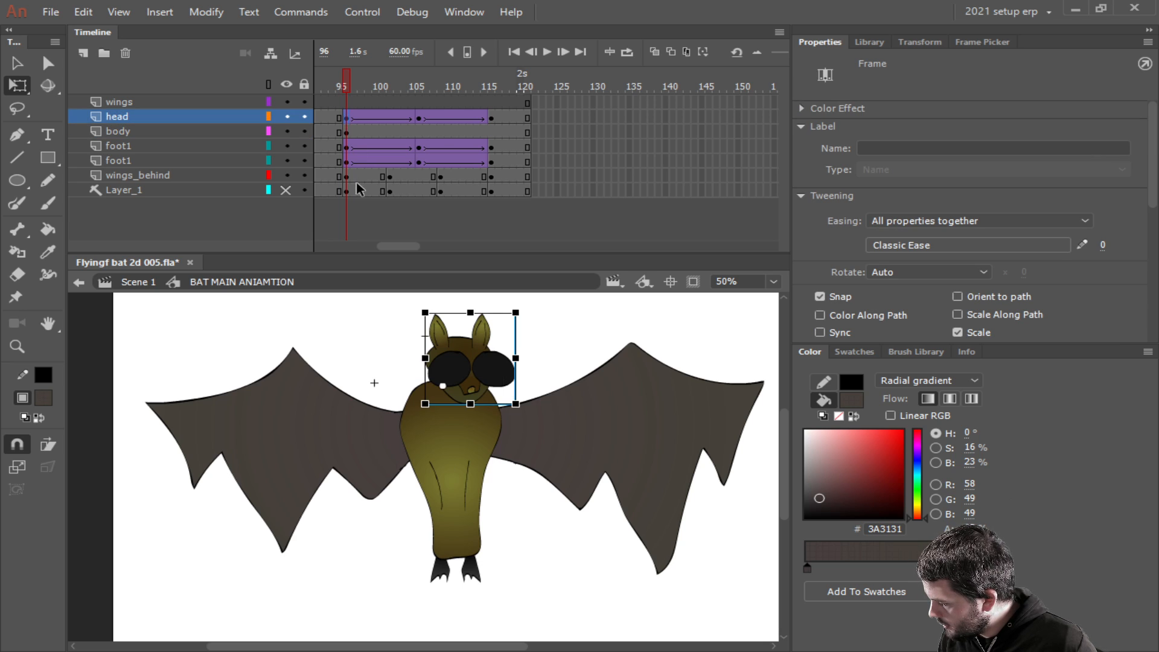
pyautogui.moveTo(347, 190); pyautogui.dragTo(526, 115)
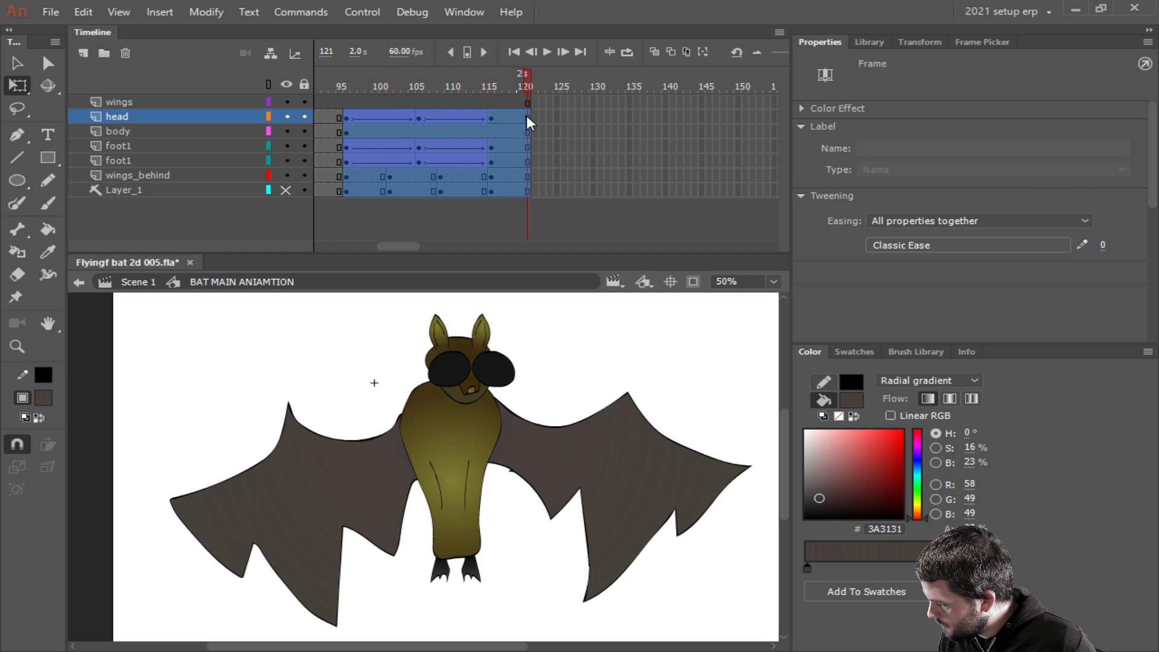
pyautogui.rightClick(433, 134)
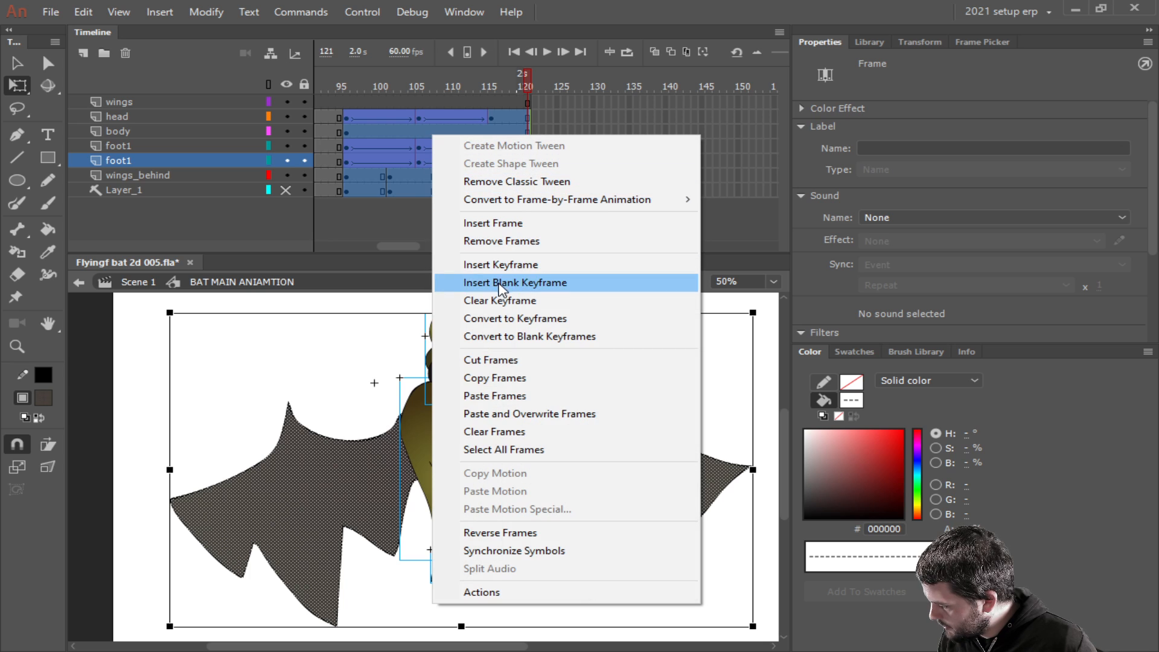
pyautogui.click(479, 378)
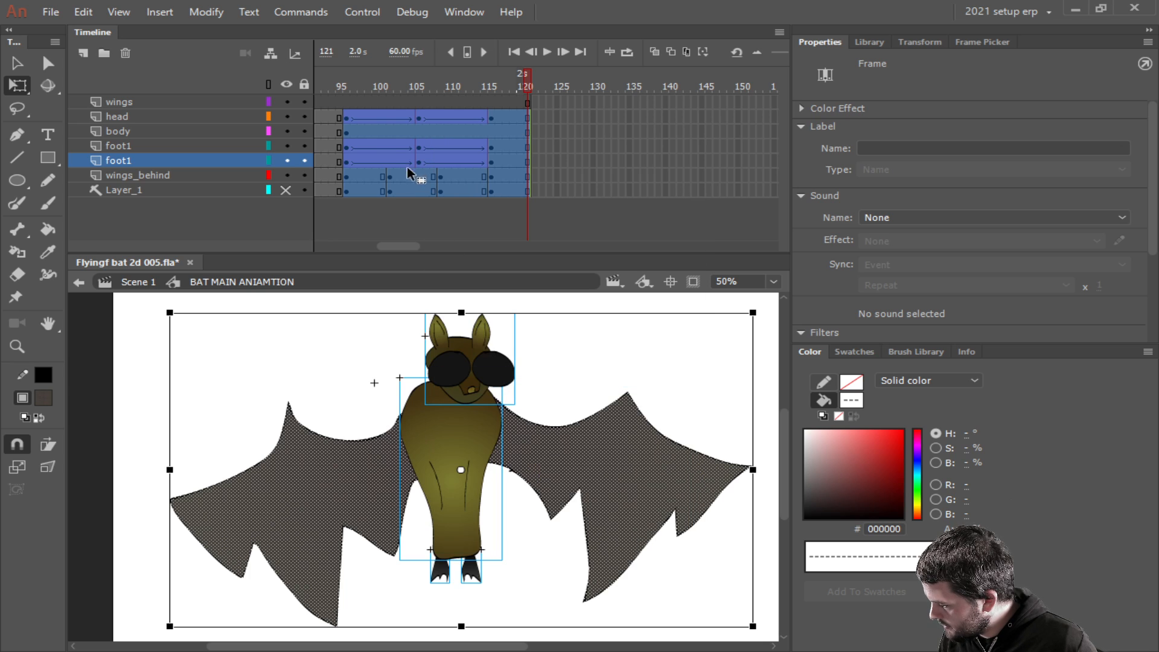
# Try pasting layers inside the Bat Fly fly symbol, undo the paste and return to BAT MAIN ANIAMTION.
pyautogui.click(355, 131)
pyautogui.doubleClick(462, 455)
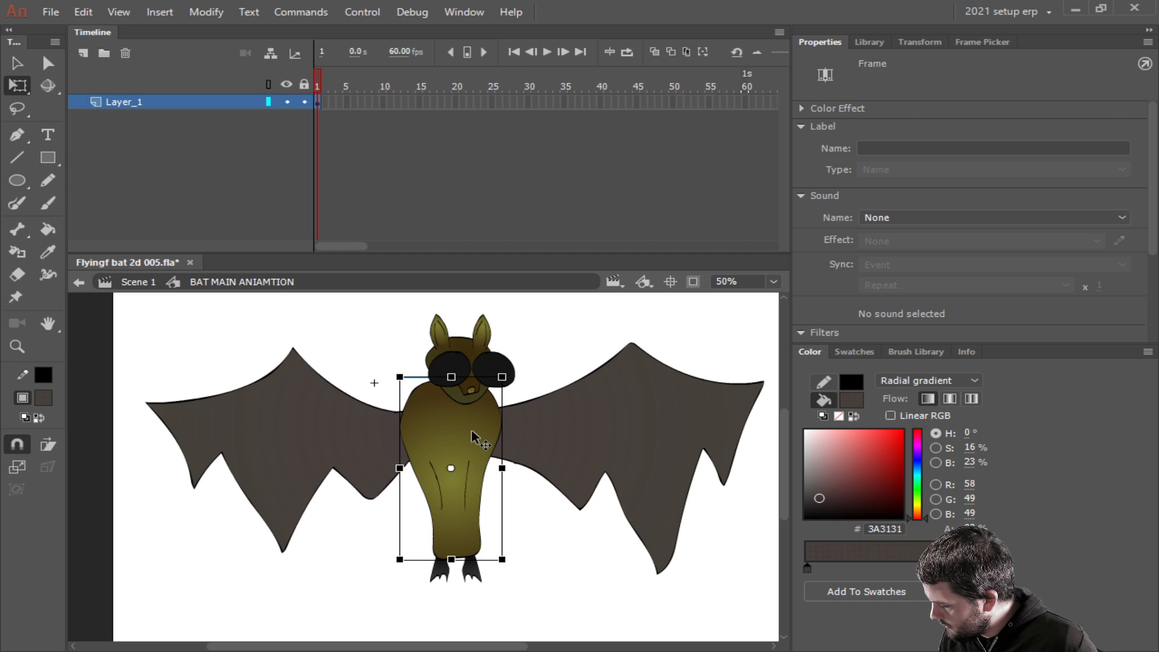
pyautogui.rightClick(192, 101)
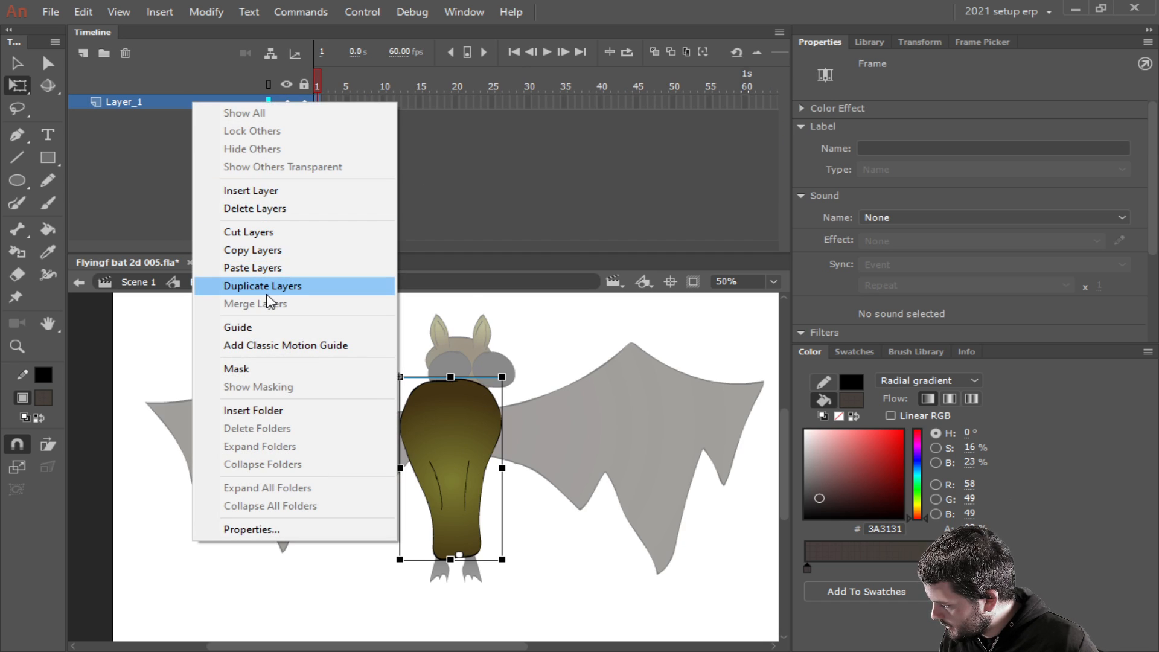
pyautogui.click(266, 273)
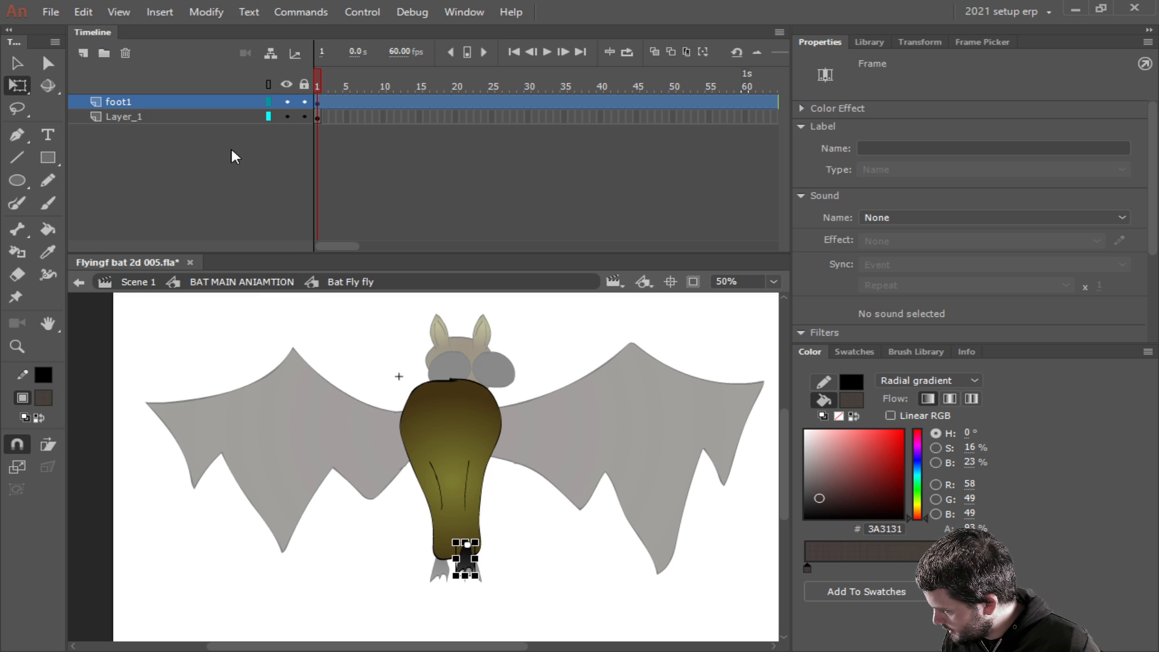
pyautogui.hotkey('ctrl', 'z')
pyautogui.click(221, 281)
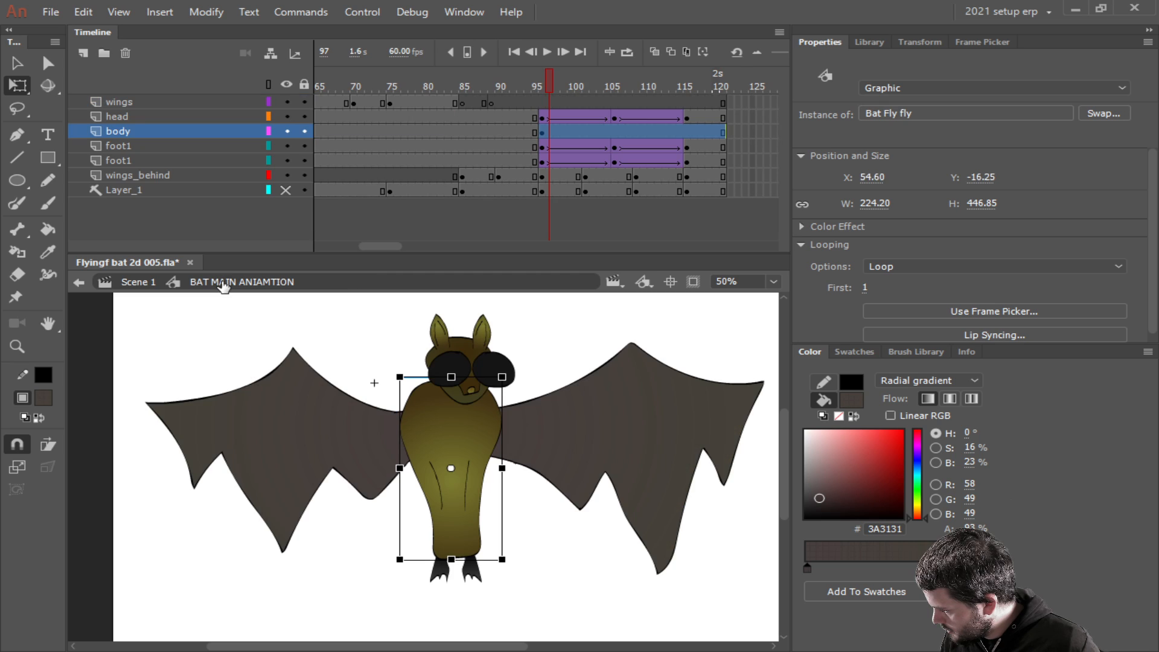
# Copy all layers from head down to wings_behind, including the body layer.
pyautogui.click(140, 117)
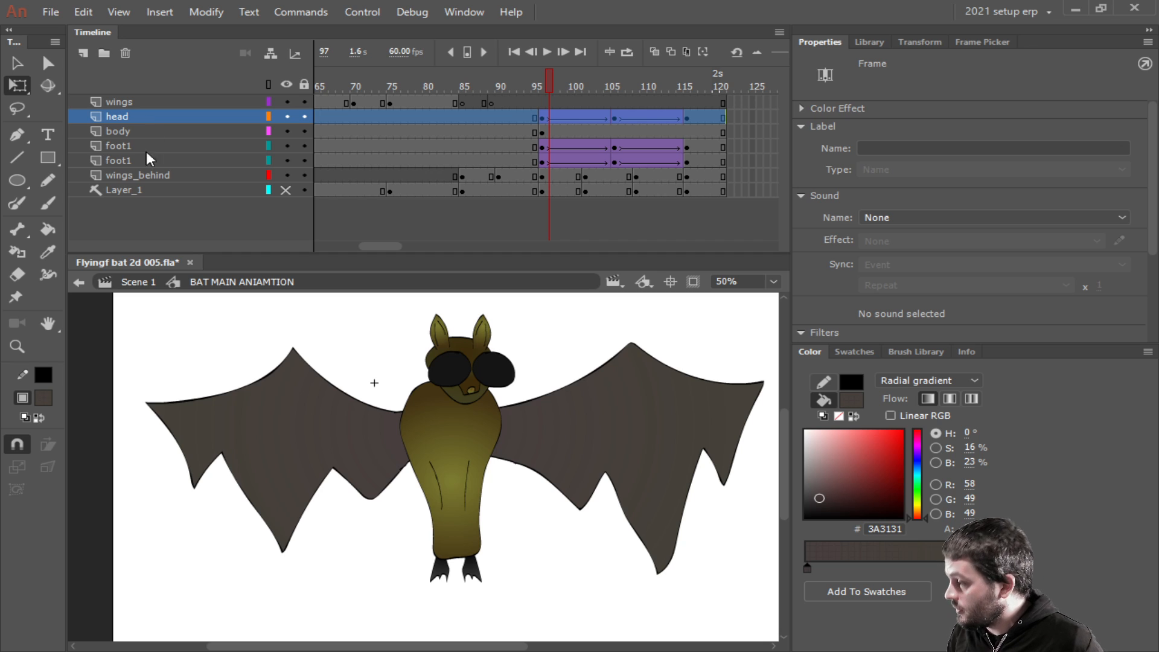
pyautogui.keyDown('shift'); pyautogui.click(133, 175); pyautogui.keyUp('shift')
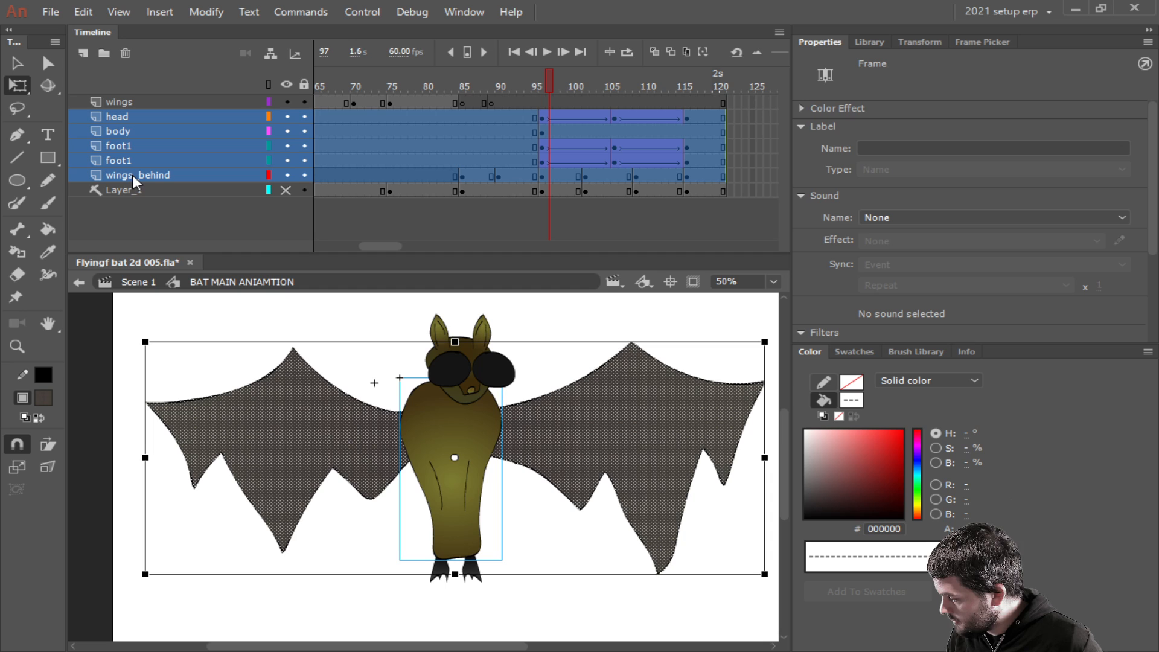
pyautogui.rightClick(151, 136)
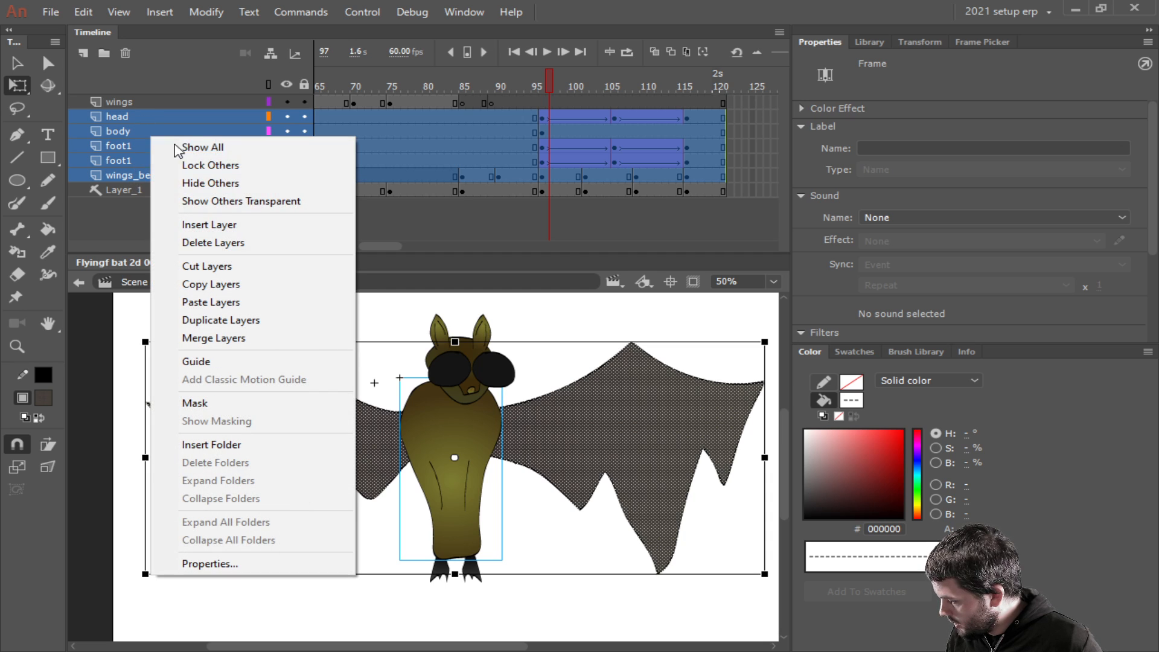
pyautogui.click(216, 285)
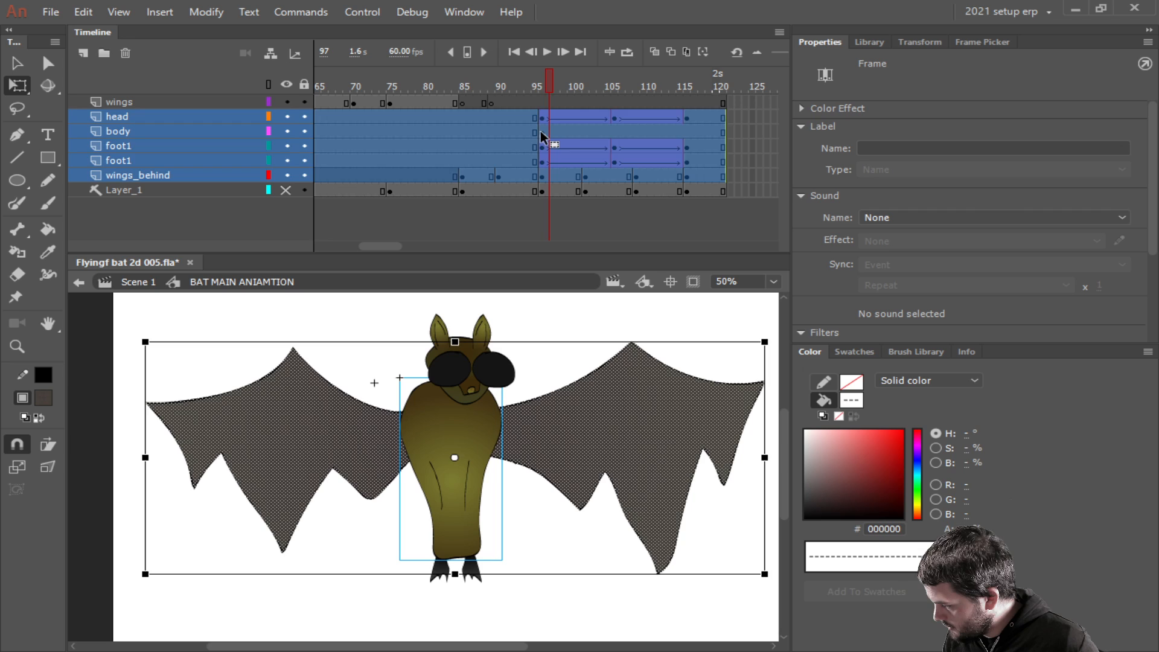
# Try to paste the copied layers, body included, inside the Bat Fly fly symbol, and return to BAT MAIN ANIAMTION.
pyautogui.click(541, 132)
pyautogui.doubleClick(444, 447)
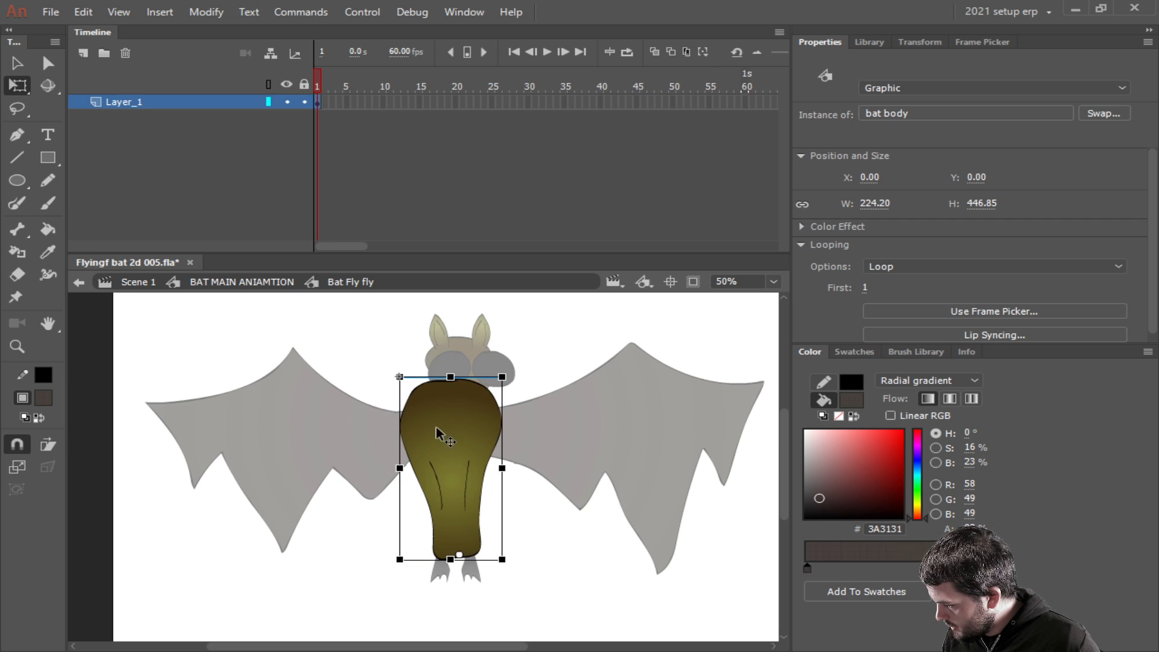
pyautogui.rightClick(134, 104)
pyautogui.click(216, 270)
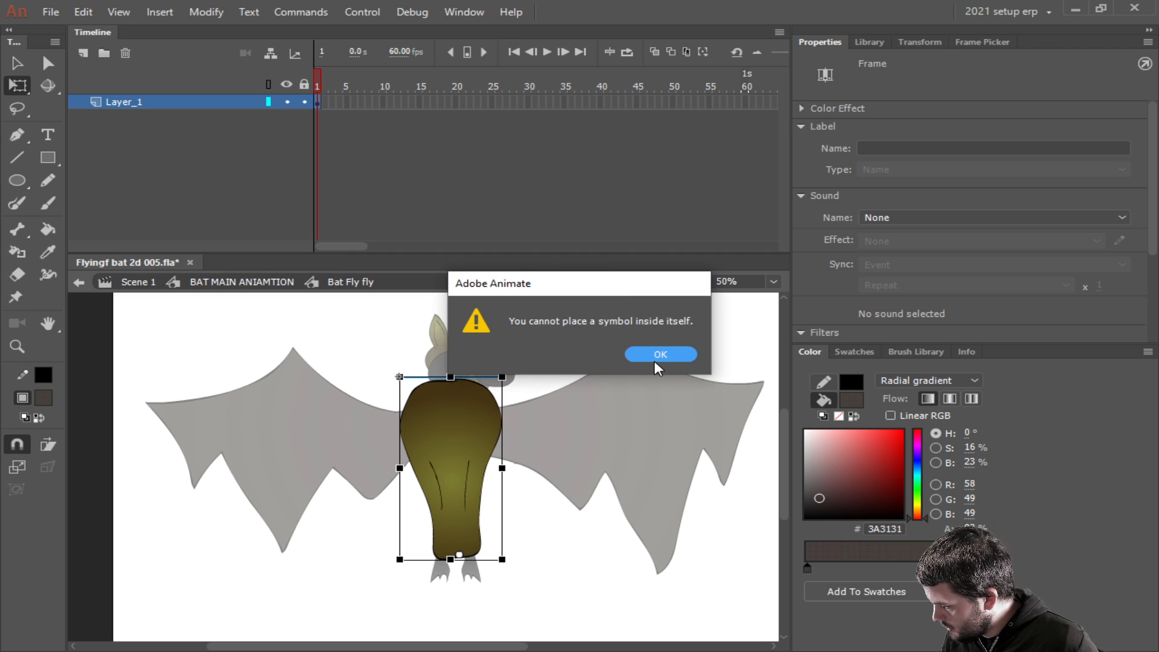
pyautogui.click(654, 359)
pyautogui.click(222, 282)
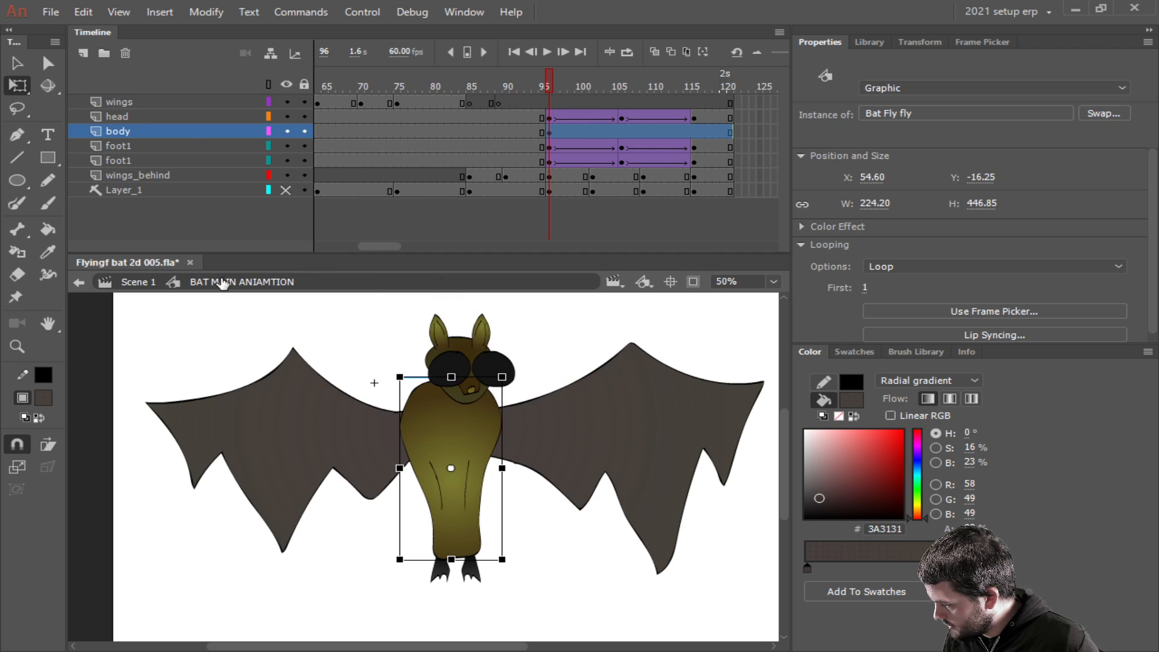
# Copy the head, both foot1 and wings_behind layers, leaving out the body layer.
pyautogui.click(128, 165)
pyautogui.click(129, 170)
pyautogui.keyDown('shift'); pyautogui.click(129, 156); pyautogui.keyUp('shift')
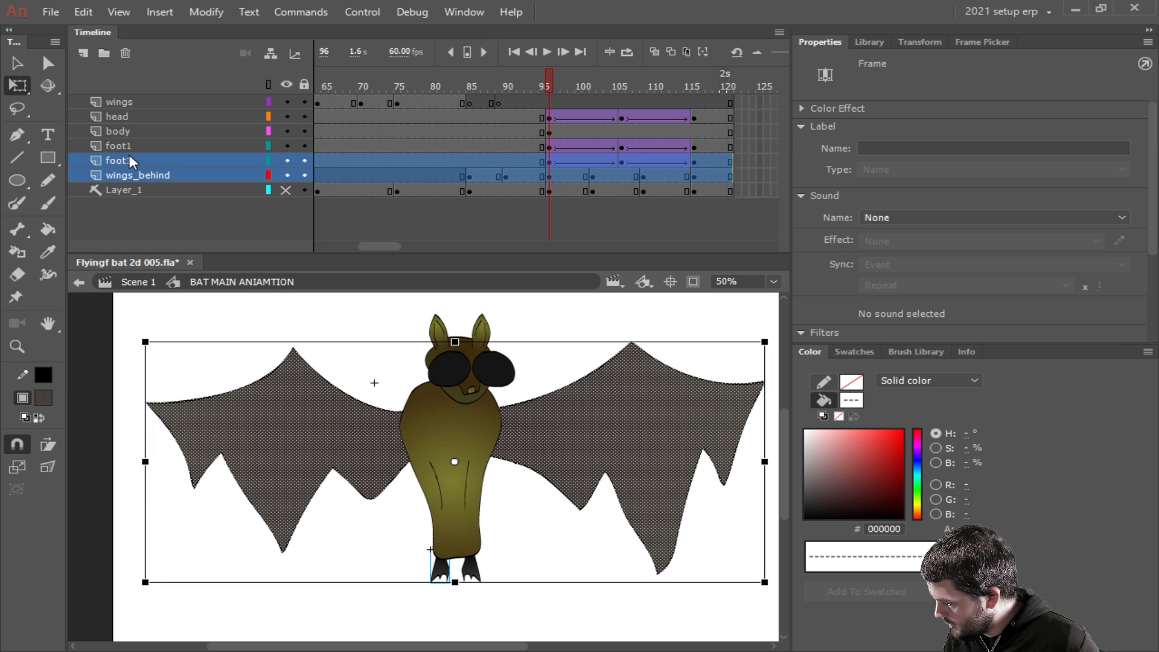
pyautogui.keyDown('shift'); pyautogui.click(127, 145); pyautogui.keyUp('shift')
pyautogui.keyDown('shift'); pyautogui.click(123, 116); pyautogui.keyUp('shift')
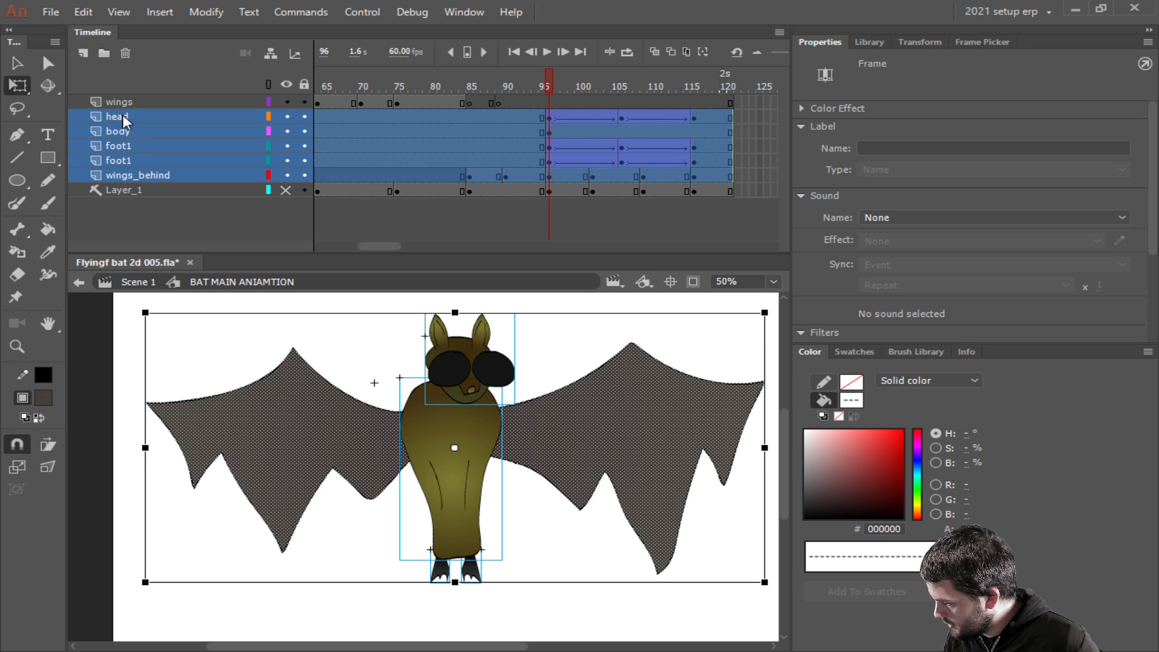
pyautogui.keyDown('ctrl'); pyautogui.click(126, 131); pyautogui.keyUp('ctrl')
pyautogui.rightClick(176, 151)
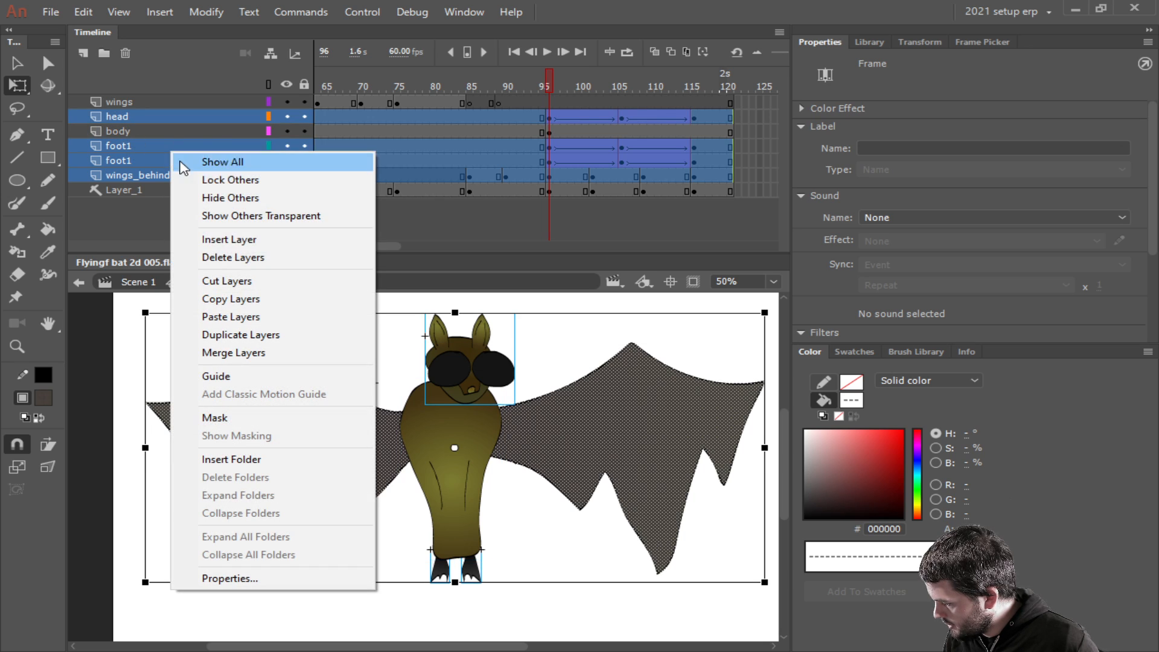
pyautogui.click(269, 300)
# Open the Bat Fly fly symbol on the body and paste the copied layers above Layer_1.
pyautogui.click(473, 405)
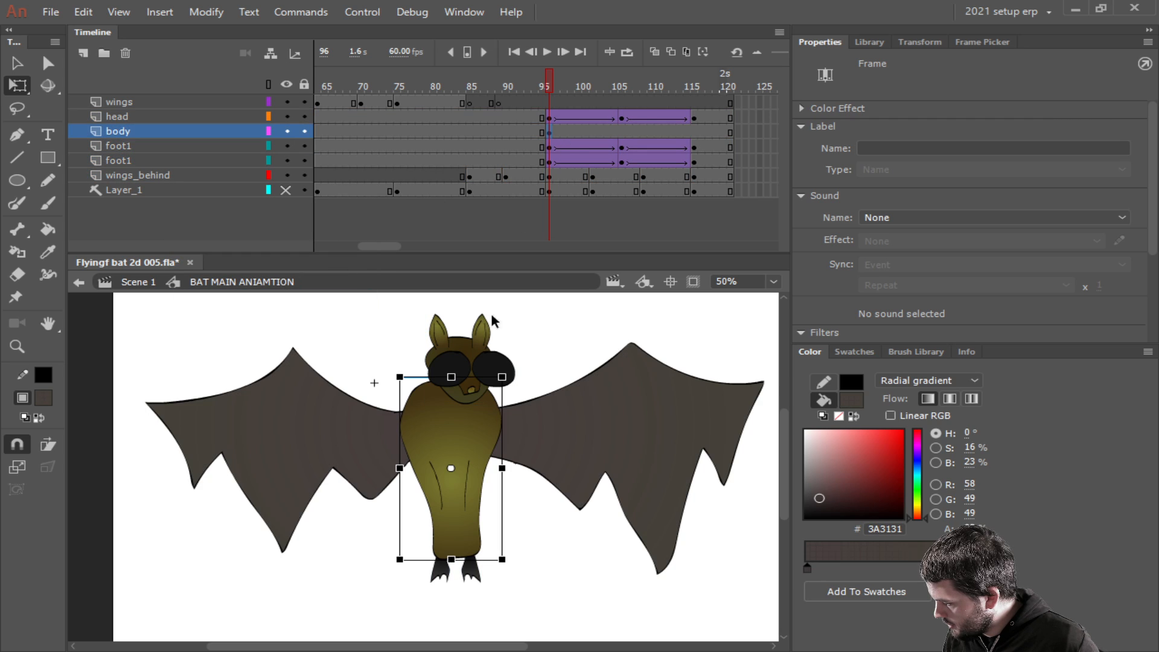
pyautogui.doubleClick(474, 406)
pyautogui.rightClick(112, 107)
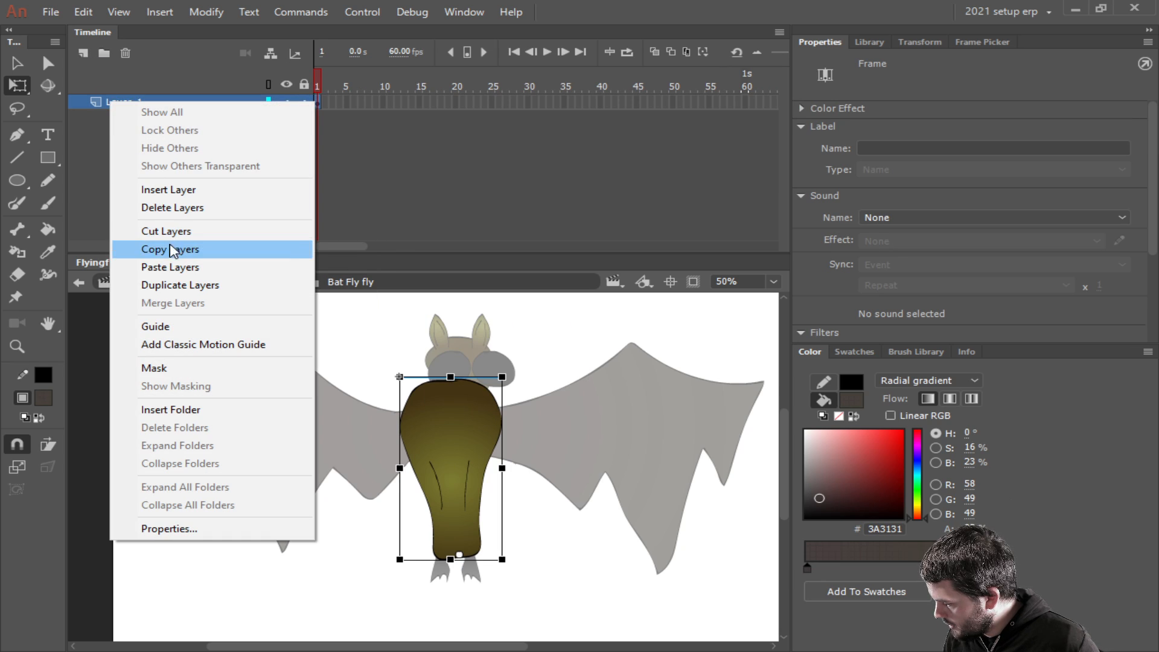
pyautogui.click(170, 267)
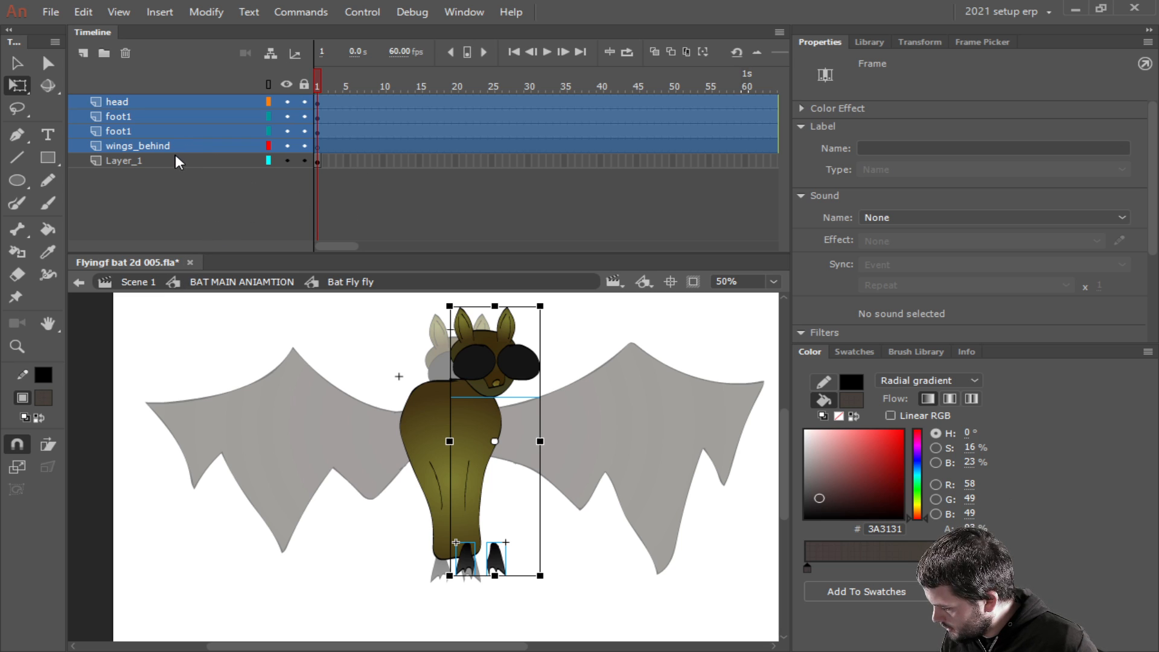
# Move the pasted head and feet at frame 1 to about X 54, Y -156 to line up with the body.
pyautogui.moveTo(510, 349); pyautogui.dragTo(480, 344)
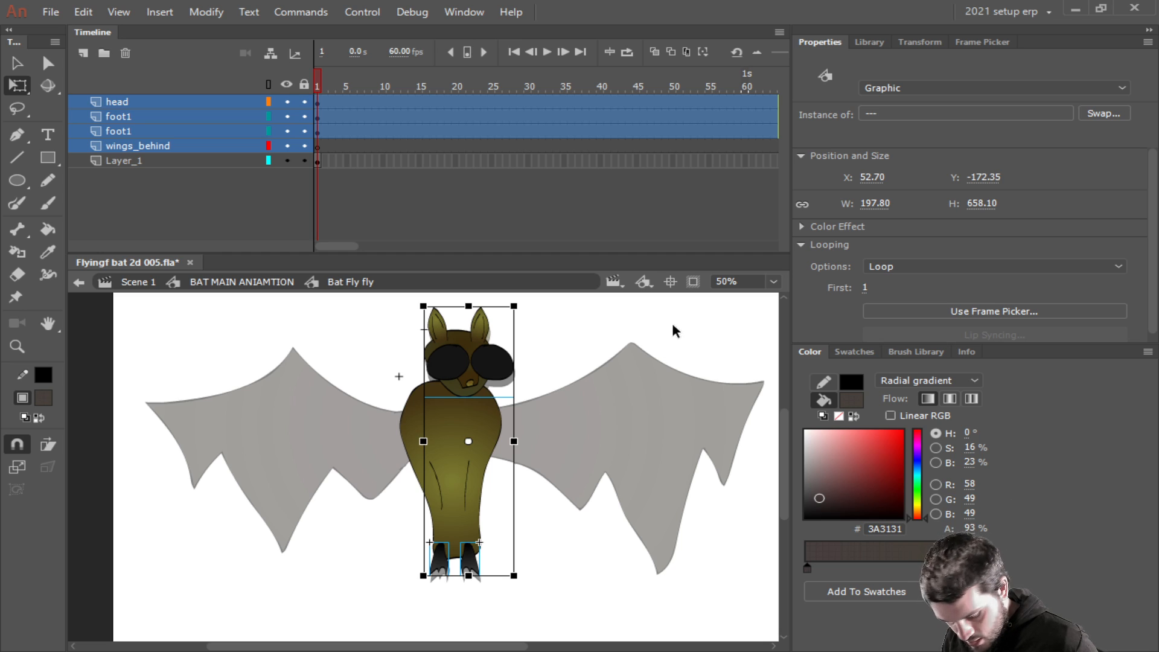
pyautogui.scroll(2, 528, 585)
pyautogui.scroll(2, 510, 541)
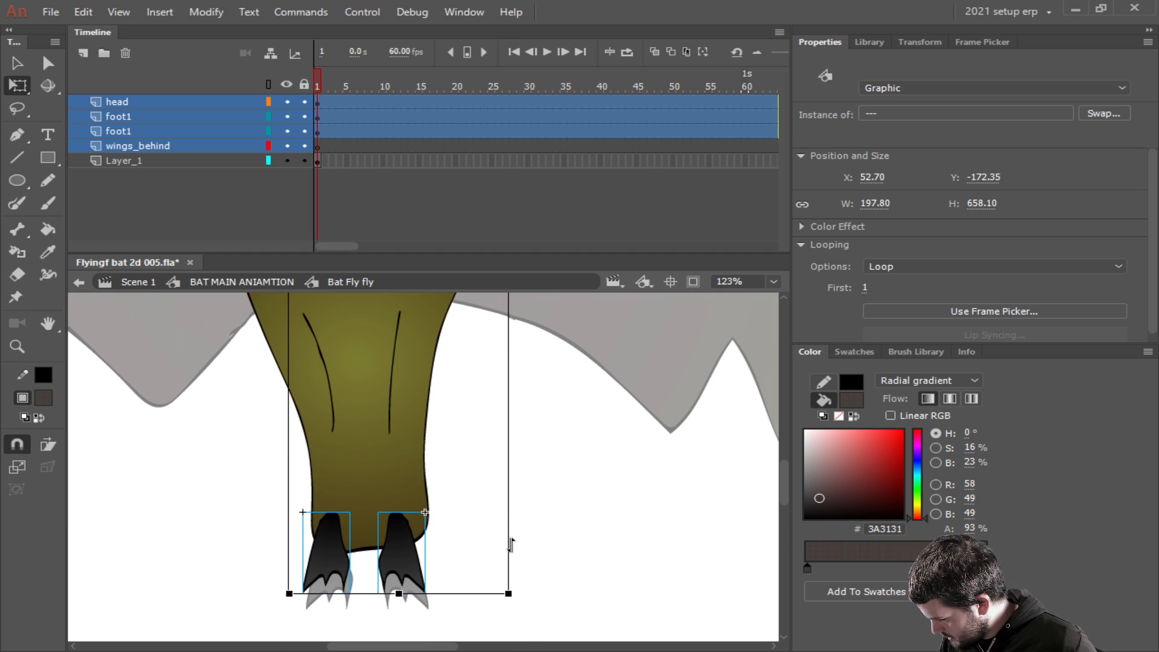
pyautogui.moveTo(388, 551)
pyautogui.mouseDown()
pyautogui.moveTo(405, 569)
pyautogui.moveTo(406, 547)
pyautogui.mouseUp()
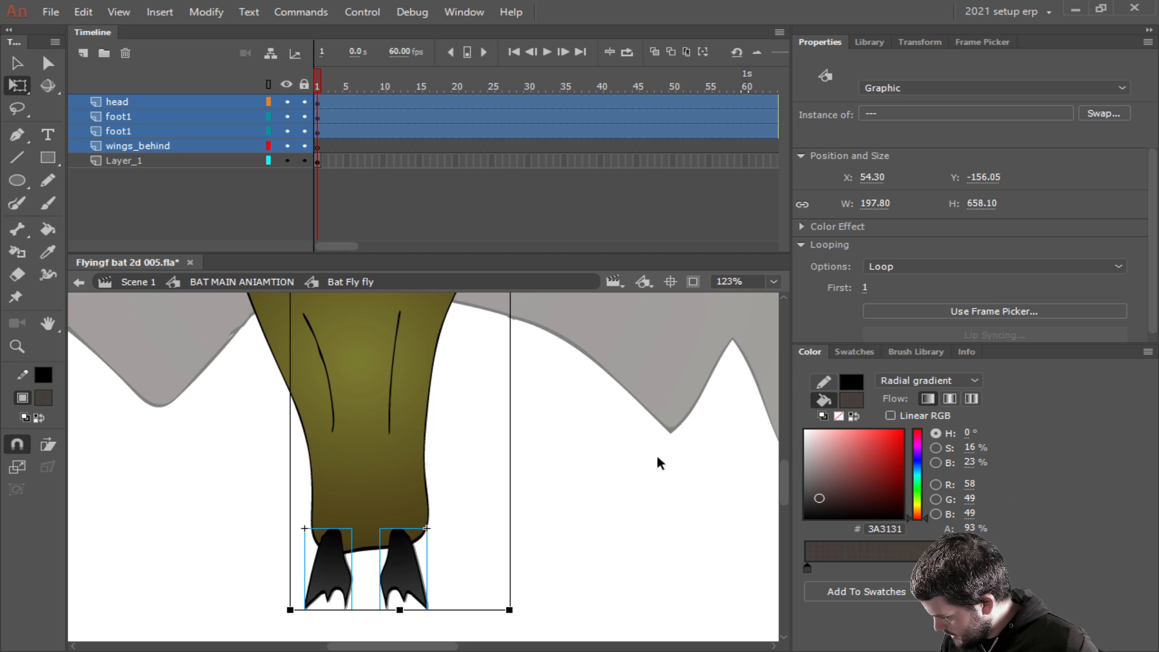
pyautogui.scroll(-6, 652, 453)
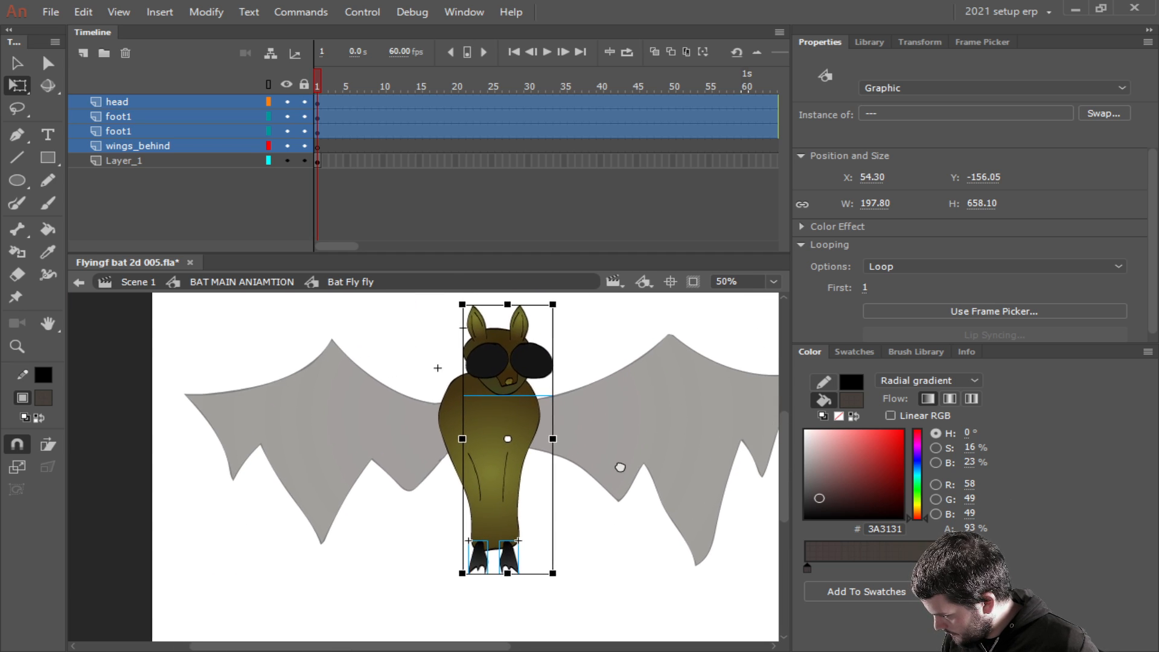
pyautogui.moveTo(620, 467); pyautogui.dragTo(609, 465)
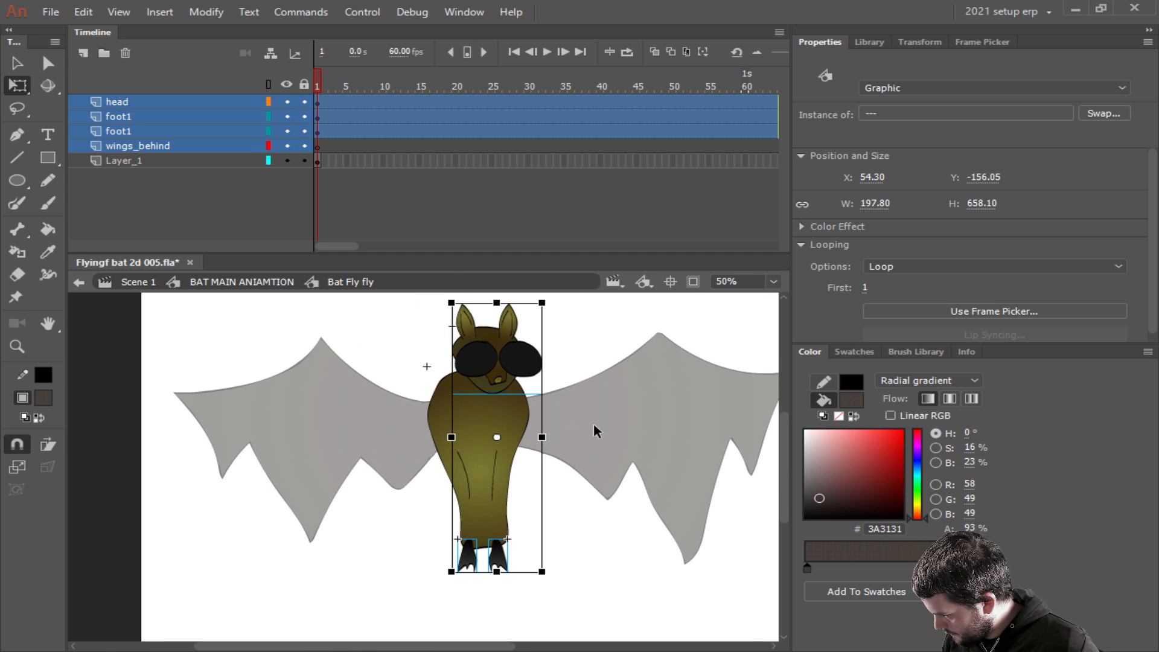
# Remove the frames preceding the flap cycle on all layers of Bat Fly fly so the cycle starts at frame 1.
pyautogui.click(405, 195)
pyautogui.moveTo(331, 247); pyautogui.dragTo(378, 244)
pyautogui.moveTo(484, 162); pyautogui.dragTo(136, 48)
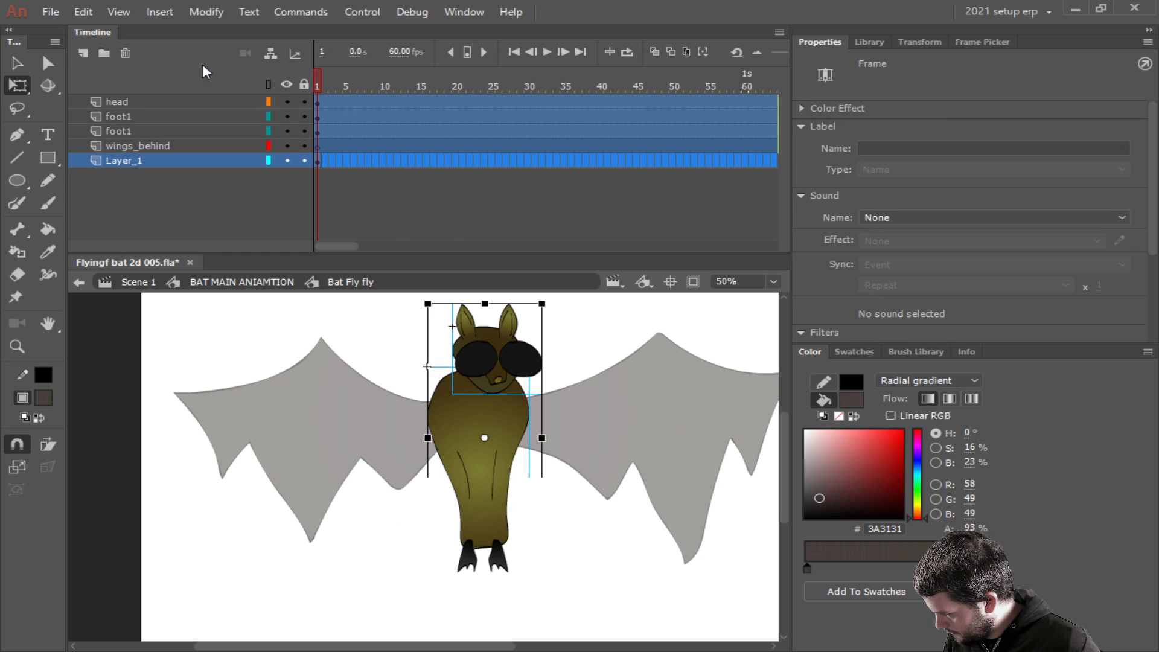
pyautogui.rightClick(383, 111)
pyautogui.click(448, 220)
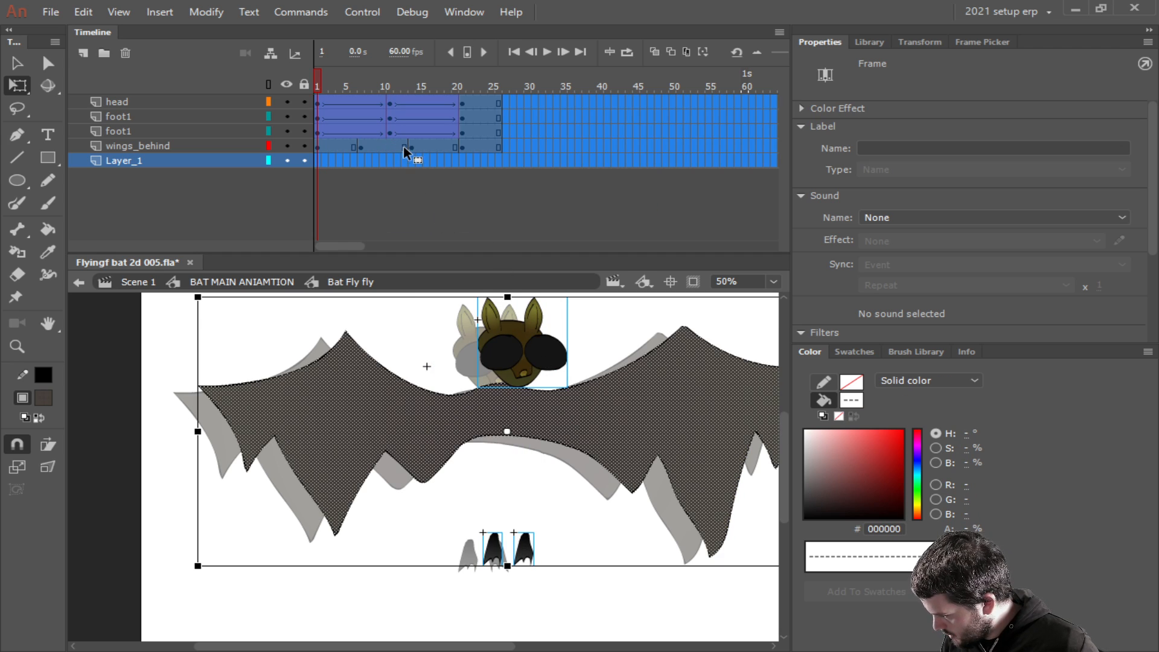
# Undo the removal of the frames preceding the flap cycle in Bat Fly fly.
pyautogui.click(386, 196)
pyautogui.hotkey('ctrl', 'a')
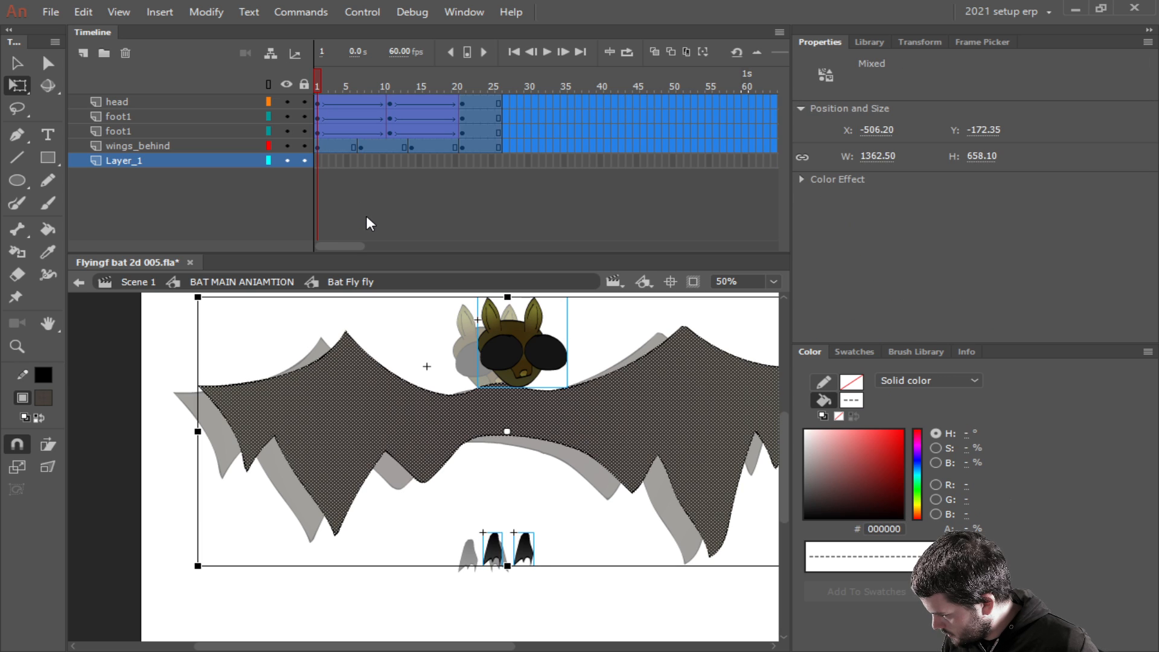
pyautogui.hotkey('ctrl', 'z')
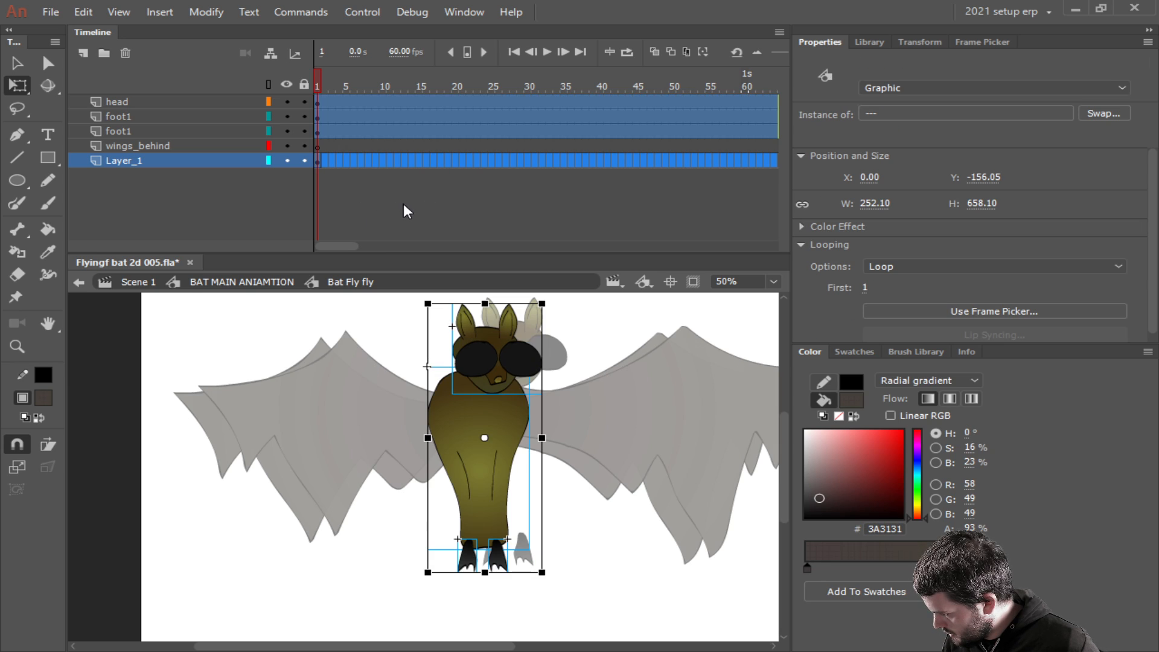
pyautogui.click(347, 183)
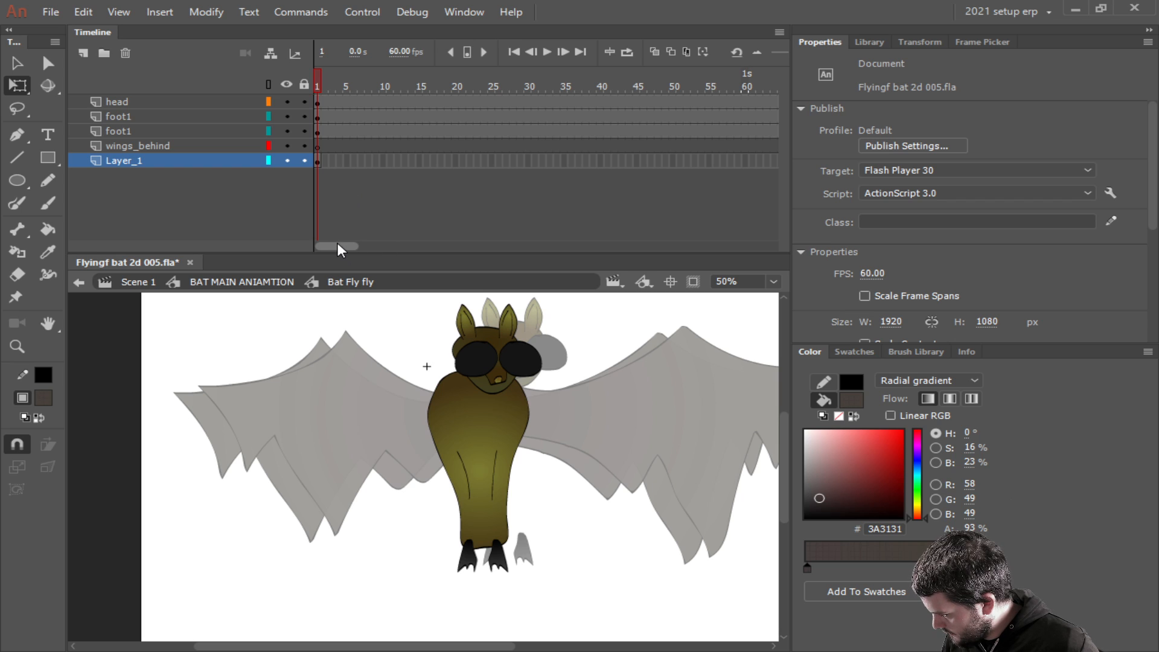
# Extend Layer_1 to frame 121 to match the other layers and rename it body.
pyautogui.moveTo(338, 246); pyautogui.dragTo(395, 245)
pyautogui.rightClick(558, 162)
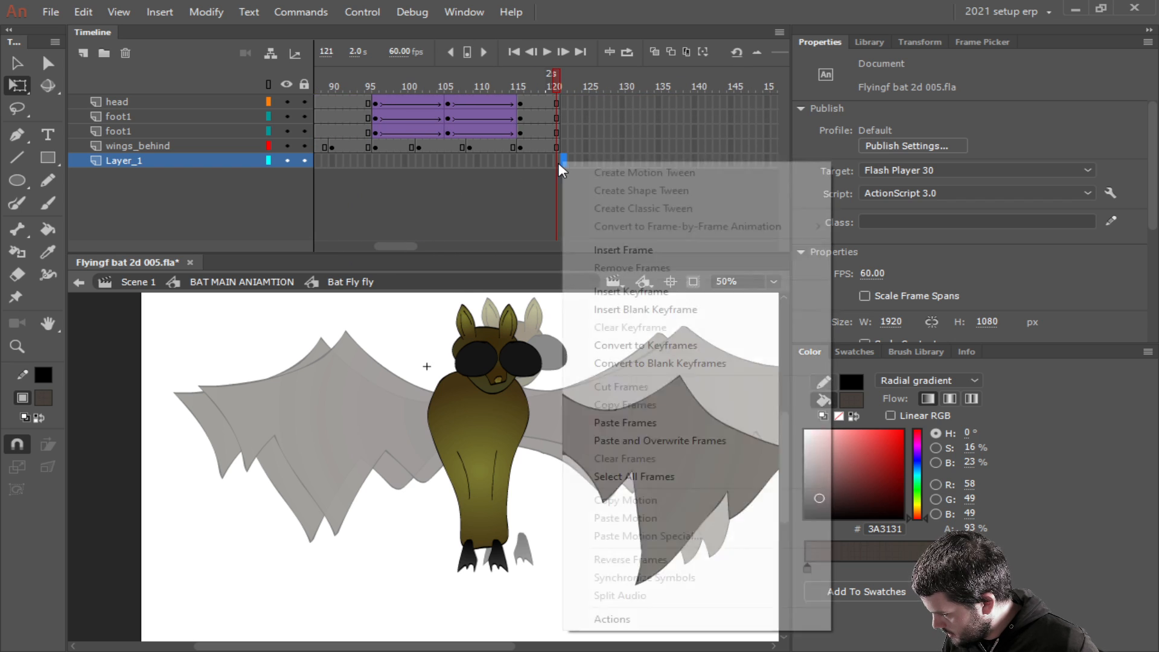
pyautogui.rightClick(557, 161)
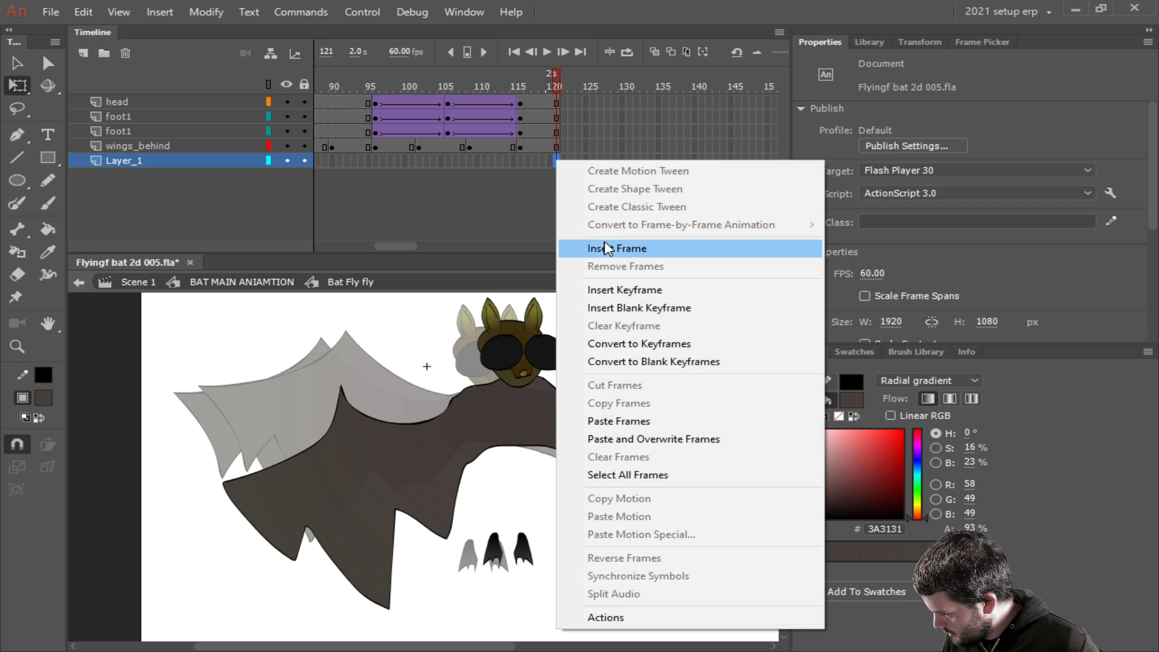
pyautogui.click(604, 248)
pyautogui.doubleClick(144, 161)
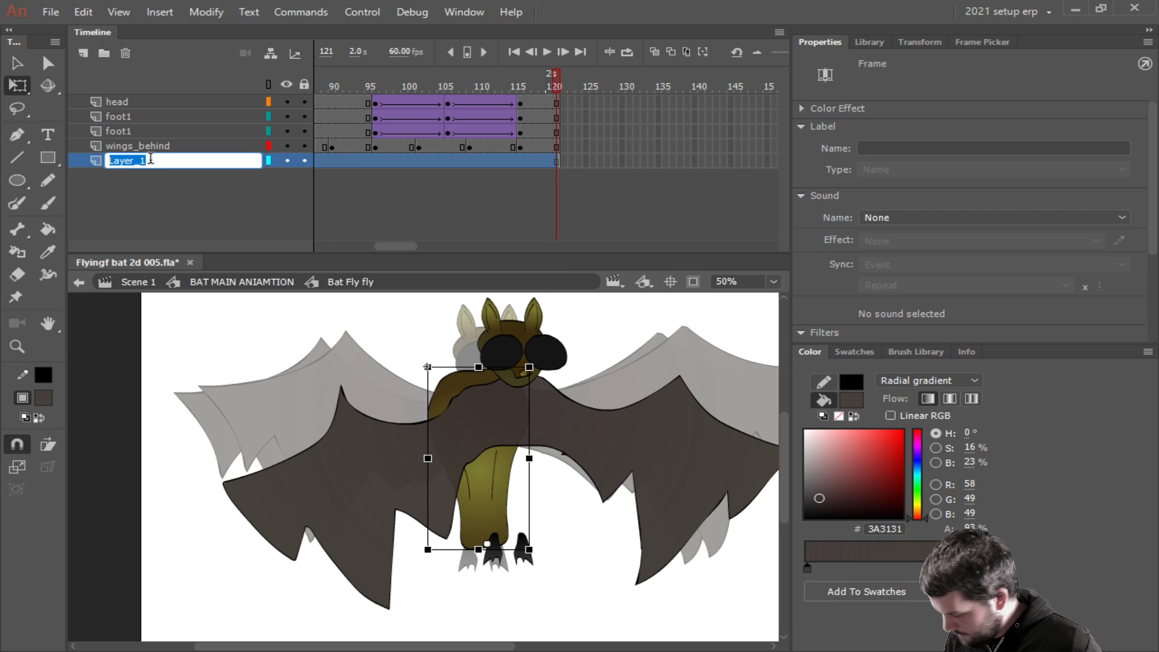
pyautogui.write('body')
pyautogui.press('Return')
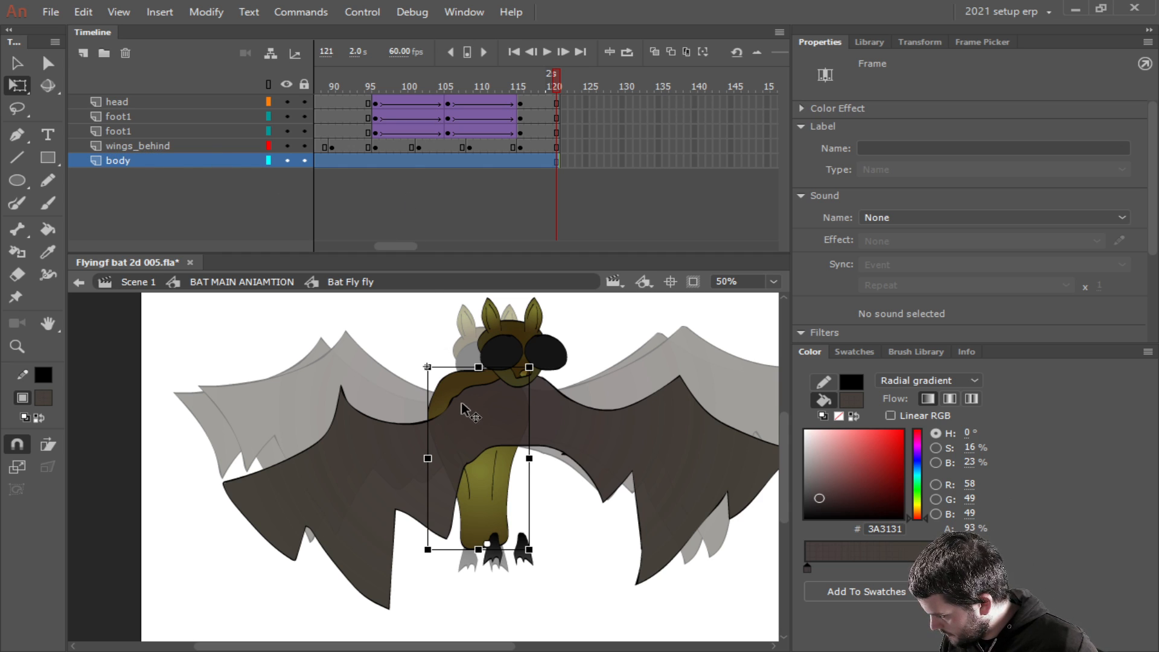
pyautogui.click(411, 186)
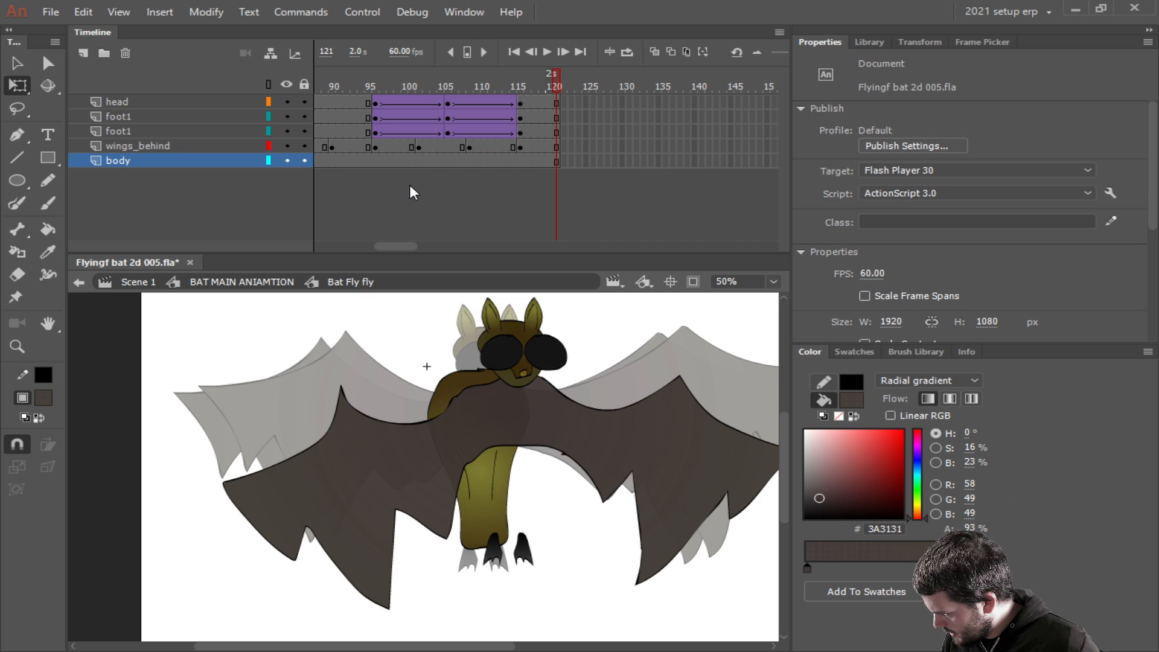
# At frame 96, move the bat body to about X 54, Y 0 and place its layer directly below head.
pyautogui.moveTo(391, 244); pyautogui.dragTo(380, 246)
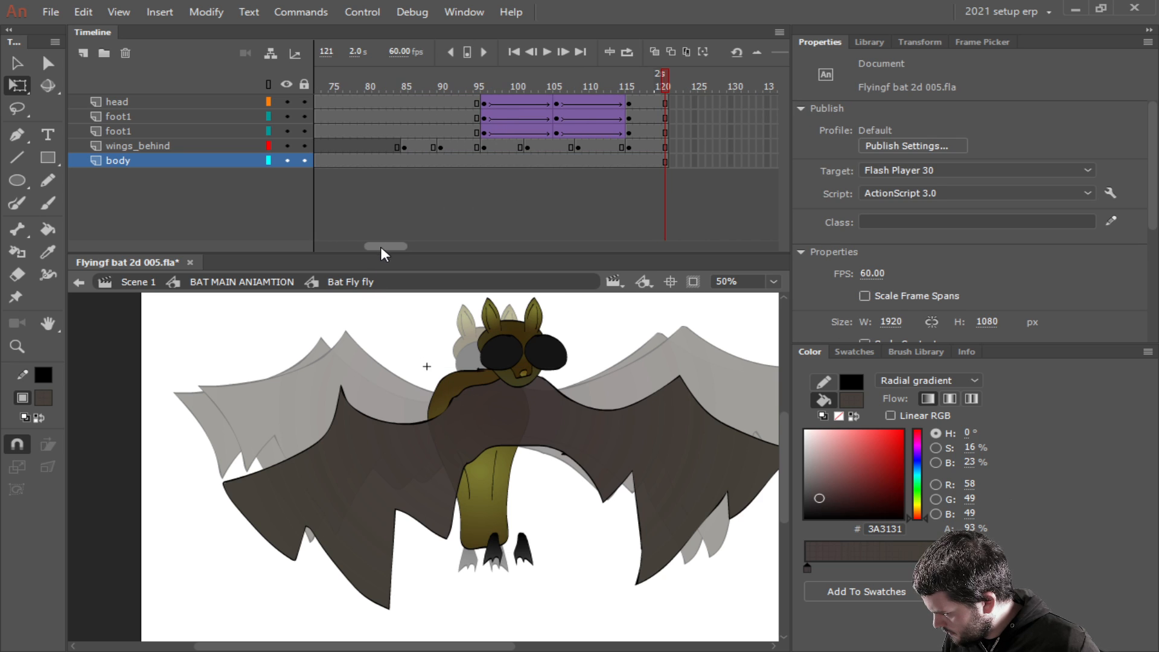
pyautogui.moveTo(496, 82)
pyautogui.mouseDown()
pyautogui.moveTo(466, 83)
pyautogui.moveTo(484, 81)
pyautogui.mouseUp()
pyautogui.click(494, 481)
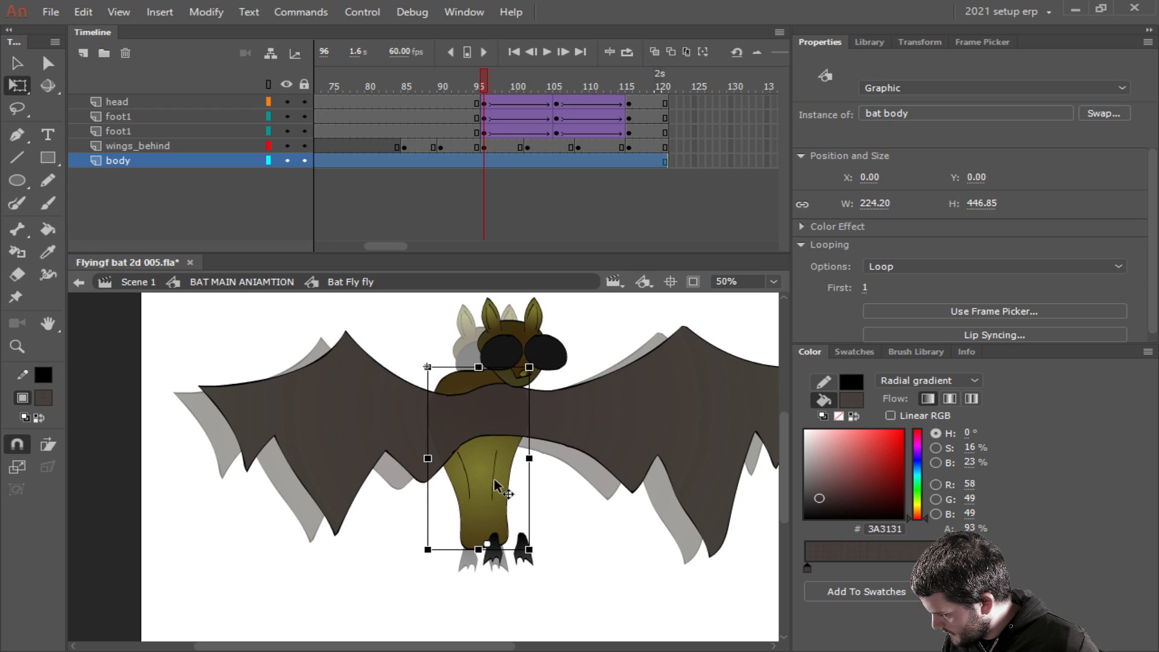
pyautogui.moveTo(483, 480); pyautogui.dragTo(505, 477)
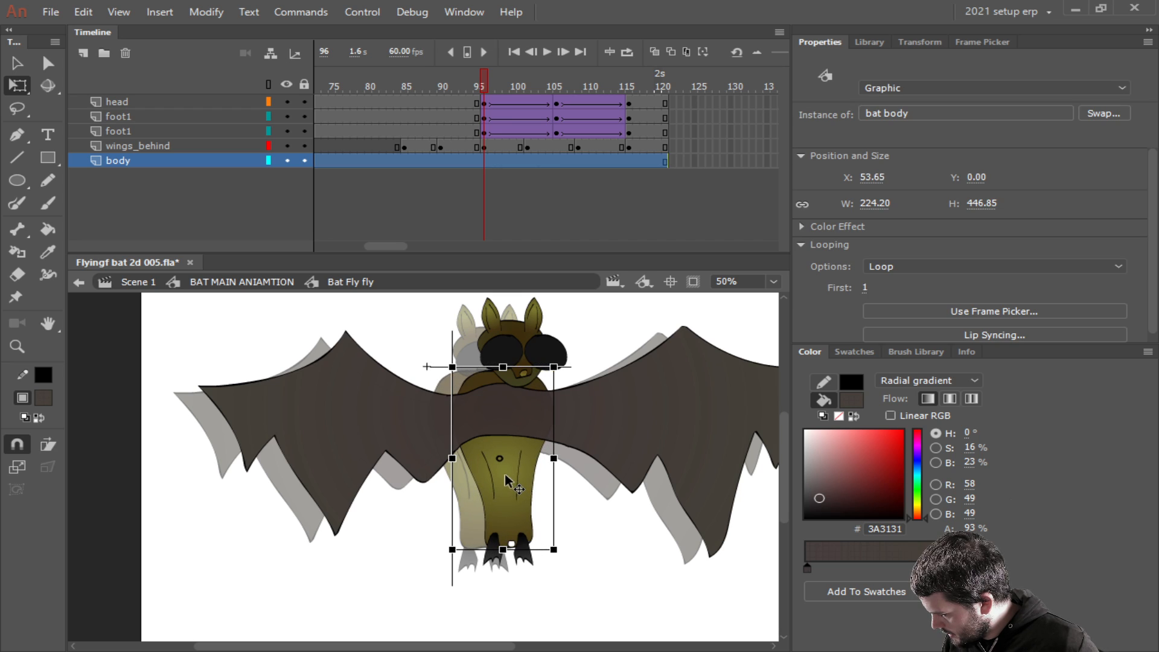
pyautogui.moveTo(151, 159); pyautogui.dragTo(154, 107)
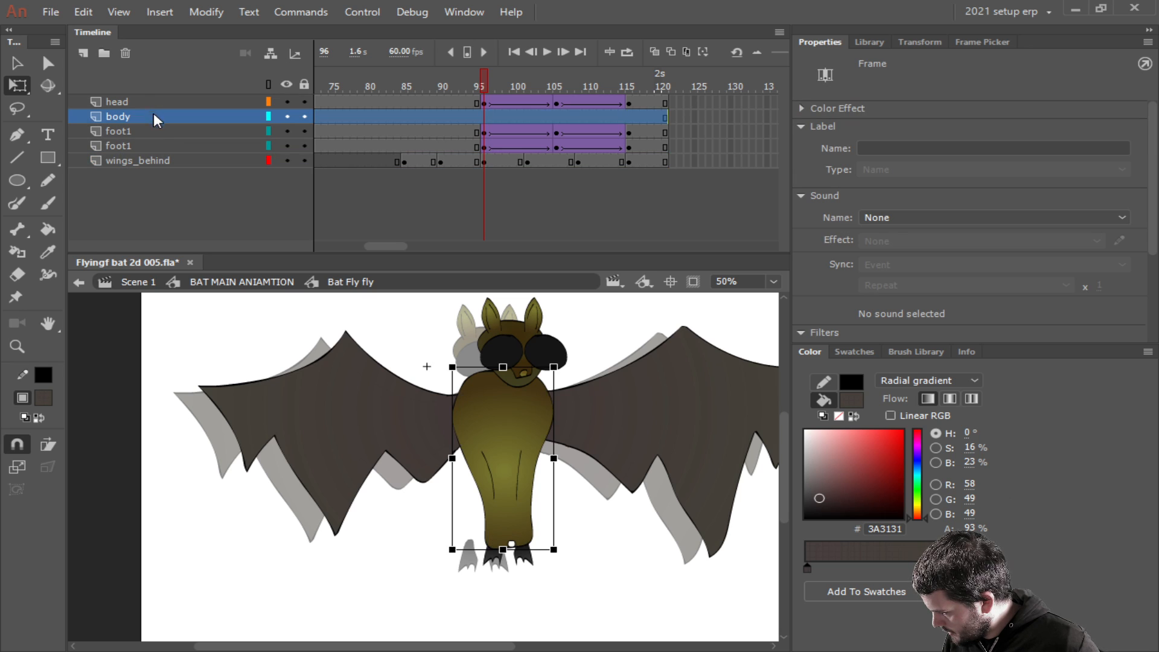
pyautogui.click(614, 215)
# Remove the frames preceding the flap cycle on all five layers, including body, and scrub through the shortened animation.
pyautogui.moveTo(473, 162); pyautogui.dragTo(192, 51)
pyautogui.rightClick(409, 132)
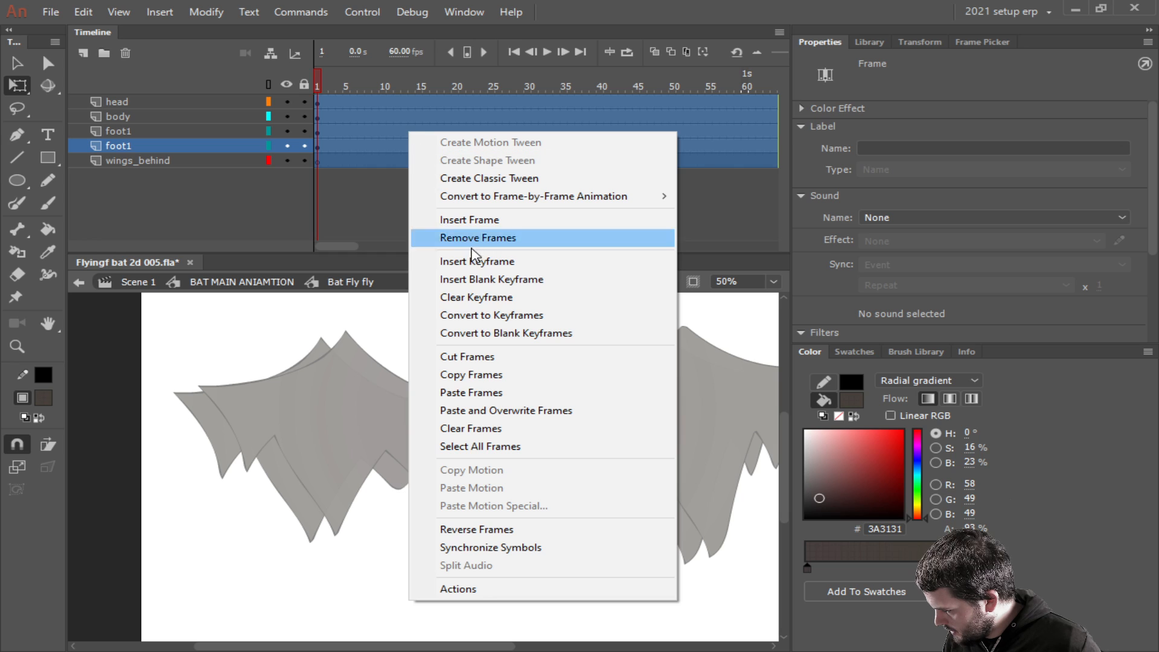
pyautogui.click(471, 245)
pyautogui.click(374, 186)
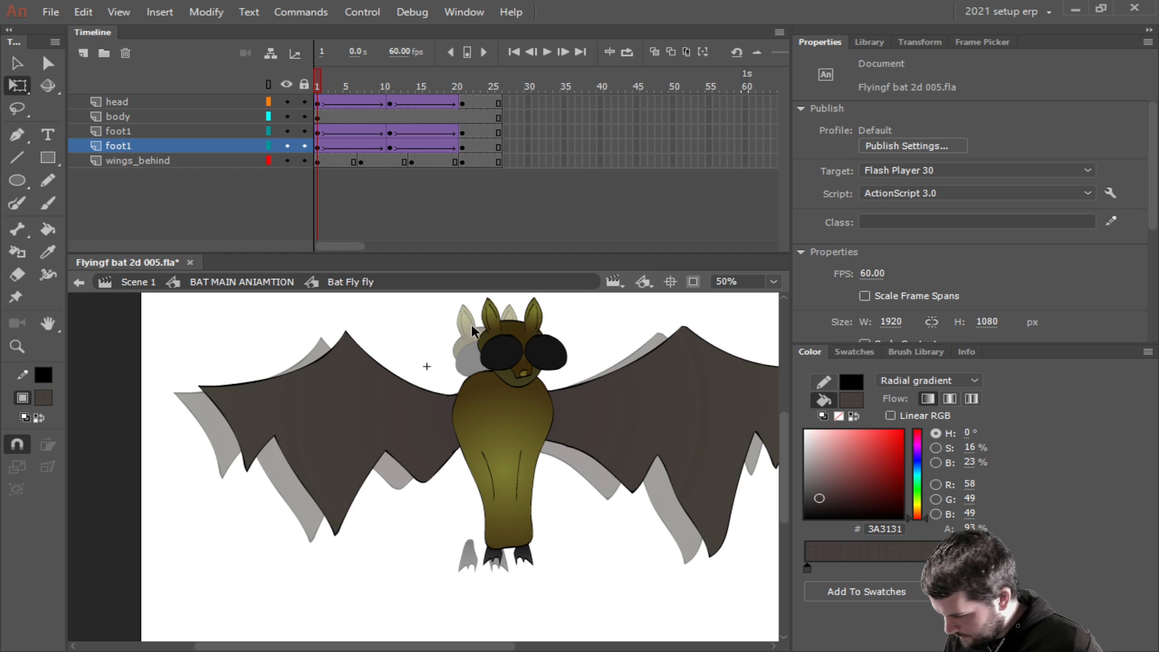
pyautogui.moveTo(326, 79); pyautogui.dragTo(469, 85)
# Return to BAT MAIN ANIAMTION and move the Bat Fly fly instance at frame 96 onto the original bat, at X 0, Y 0.
pyautogui.click(260, 282)
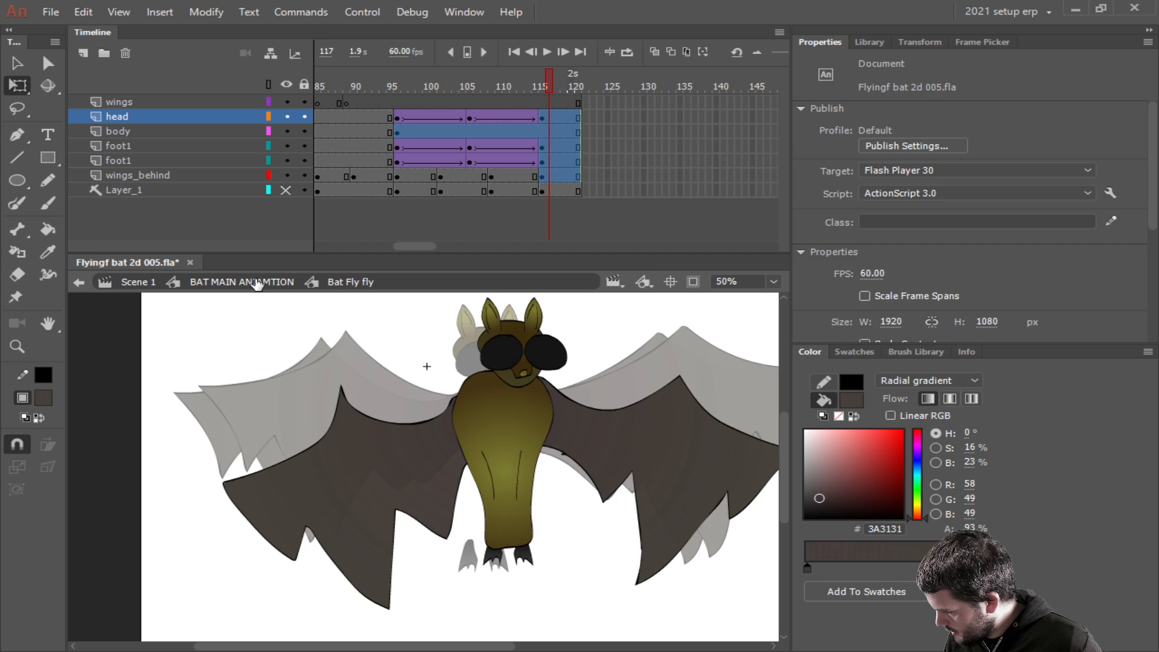
pyautogui.hotkey('ctrl', 'a')
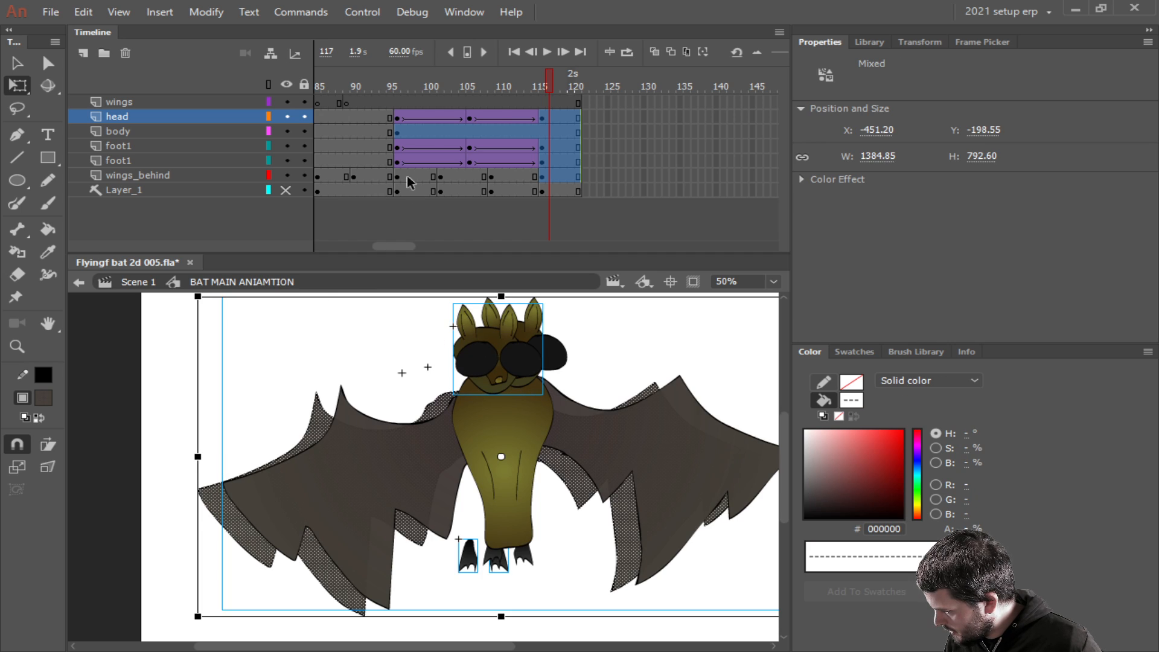
pyautogui.click(397, 133)
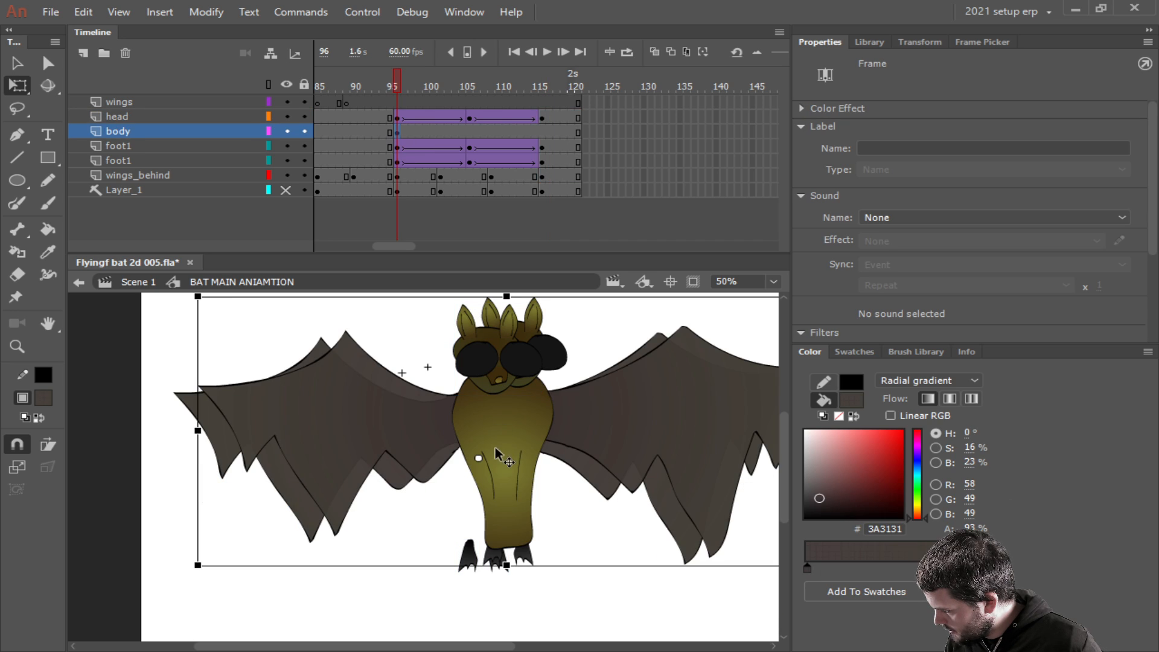
pyautogui.moveTo(511, 444); pyautogui.dragTo(490, 446)
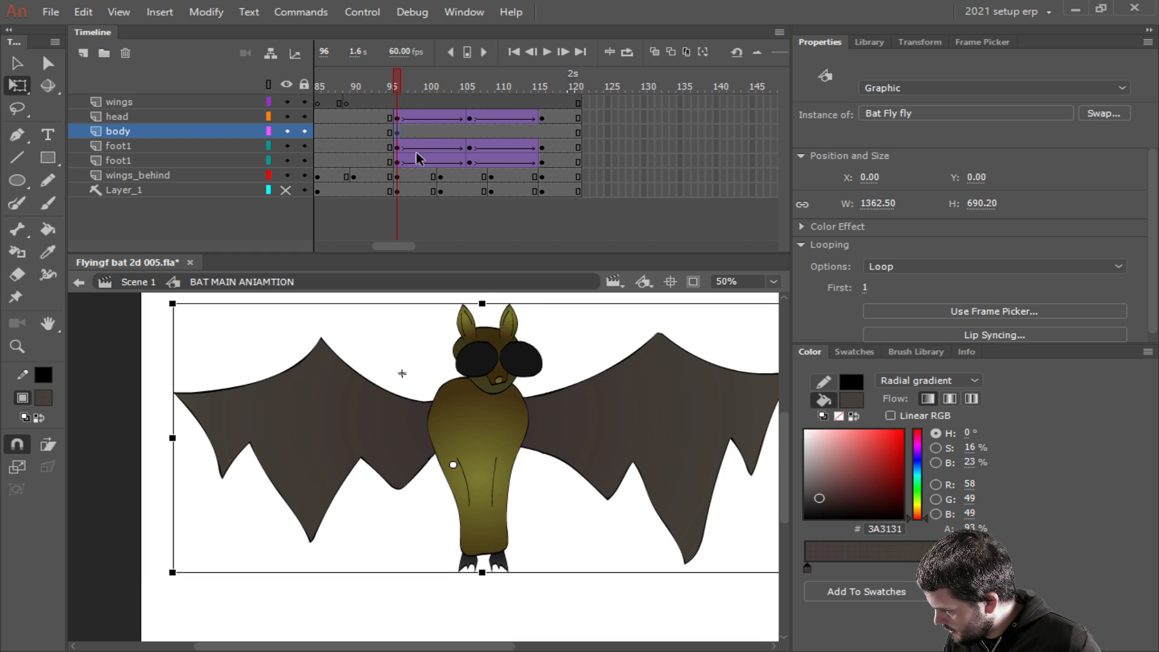
# Remove frames 96 to 121 from the head, both foot1 and wings_behind layers, keeping the body layer's frames.
pyautogui.moveTo(400, 148); pyautogui.dragTo(579, 195)
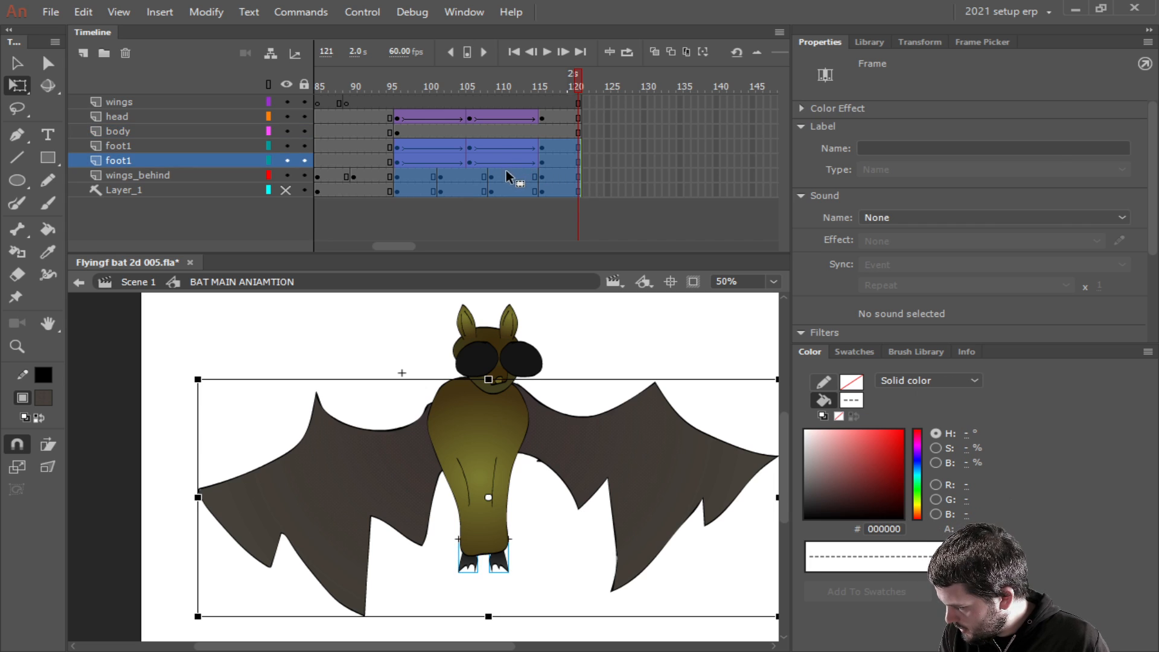
pyautogui.hotkey('ctrl', 'alt', 'c')
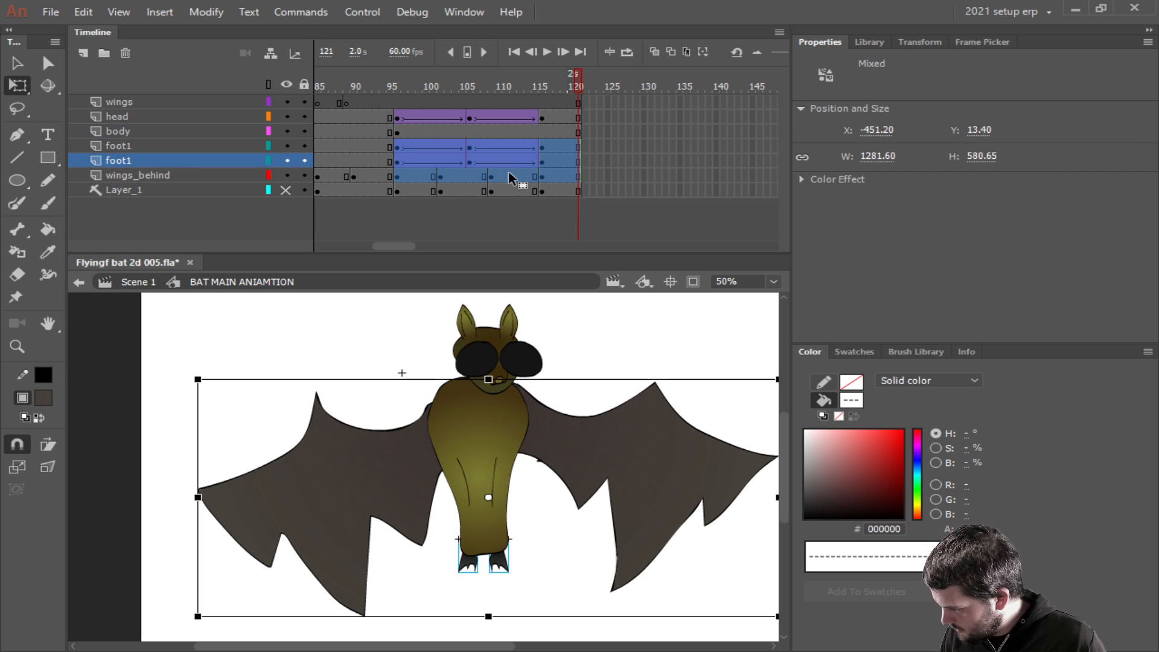
pyautogui.rightClick(509, 173)
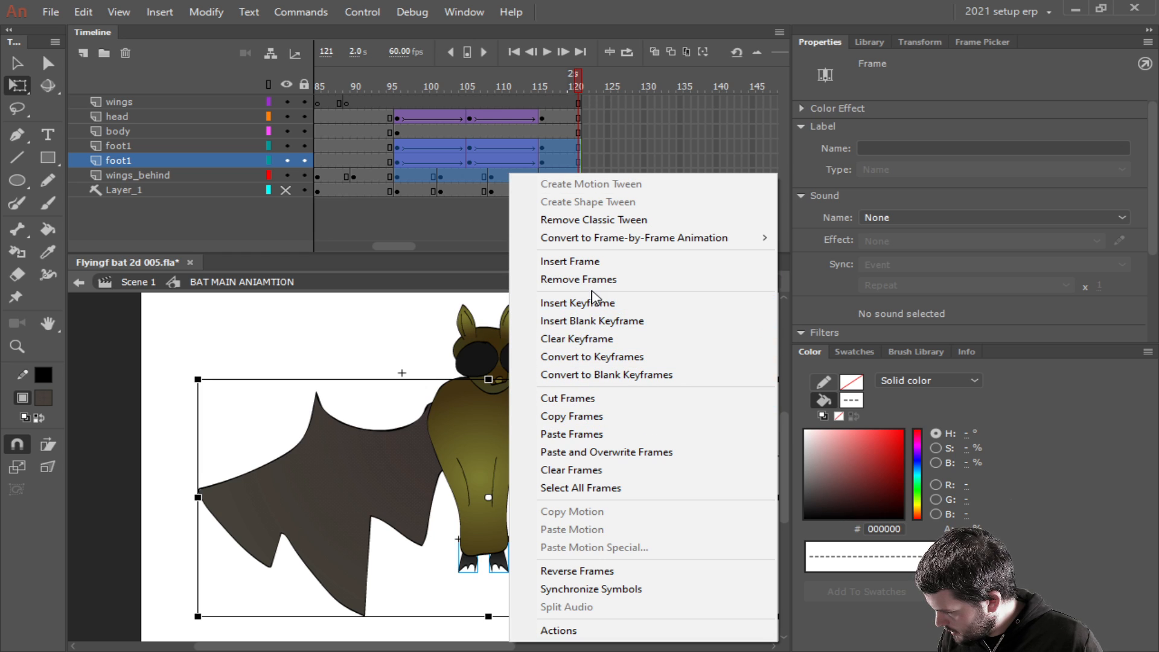
pyautogui.click(578, 279)
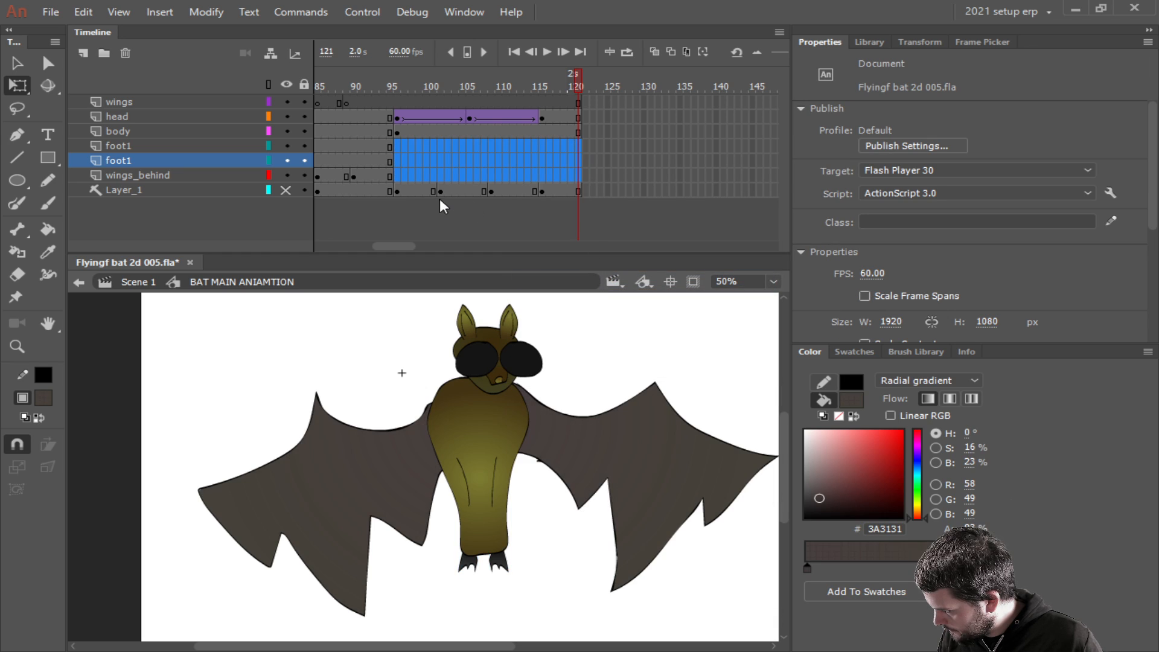
pyautogui.moveTo(404, 114); pyautogui.dragTo(578, 113)
pyautogui.rightClick(560, 116)
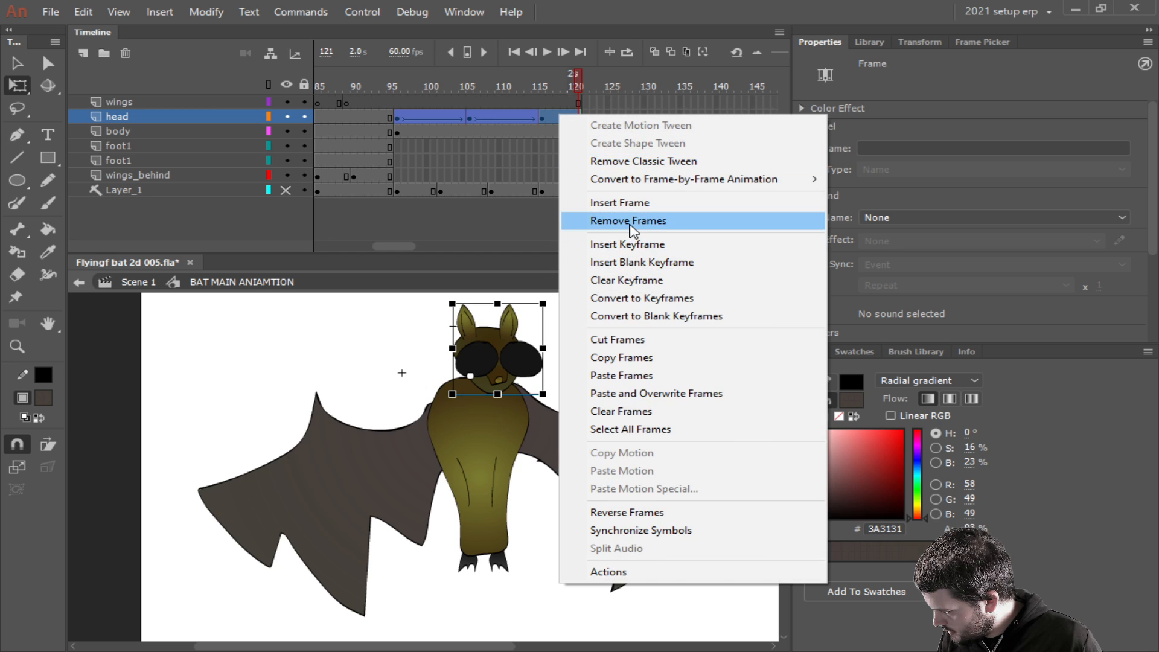
pyautogui.click(565, 221)
pyautogui.click(499, 161)
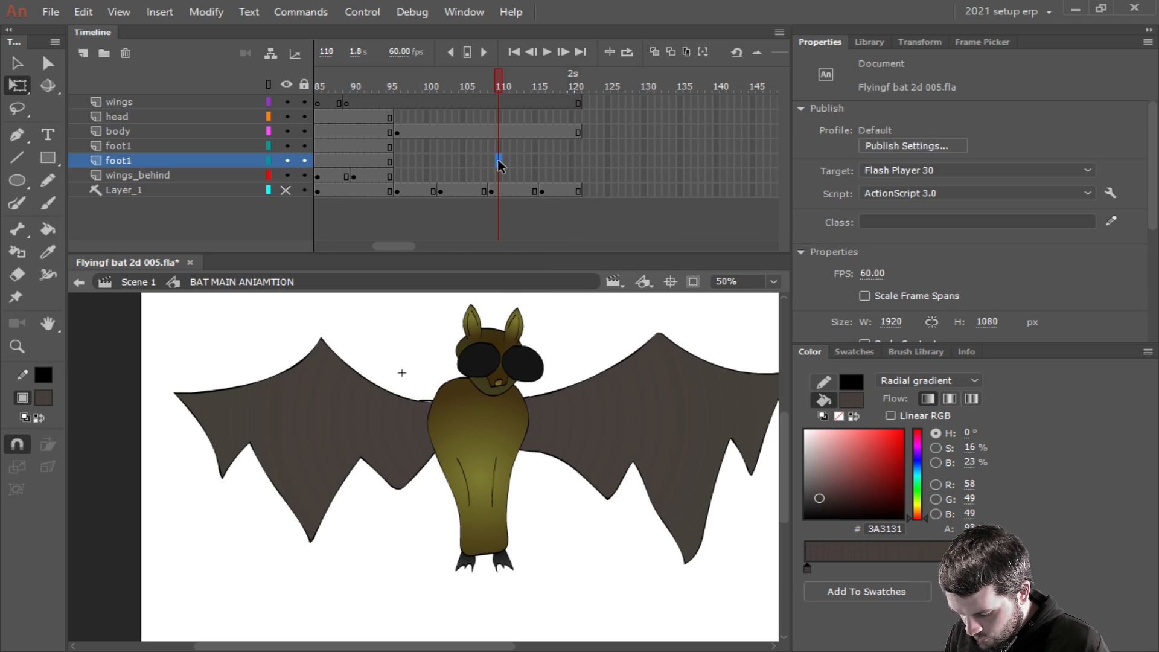
# Save the document as a new version named Flyingf bat 2d 006.
pyautogui.hotkey('ctrl', 'shift', 's')
pyautogui.click(324, 302)
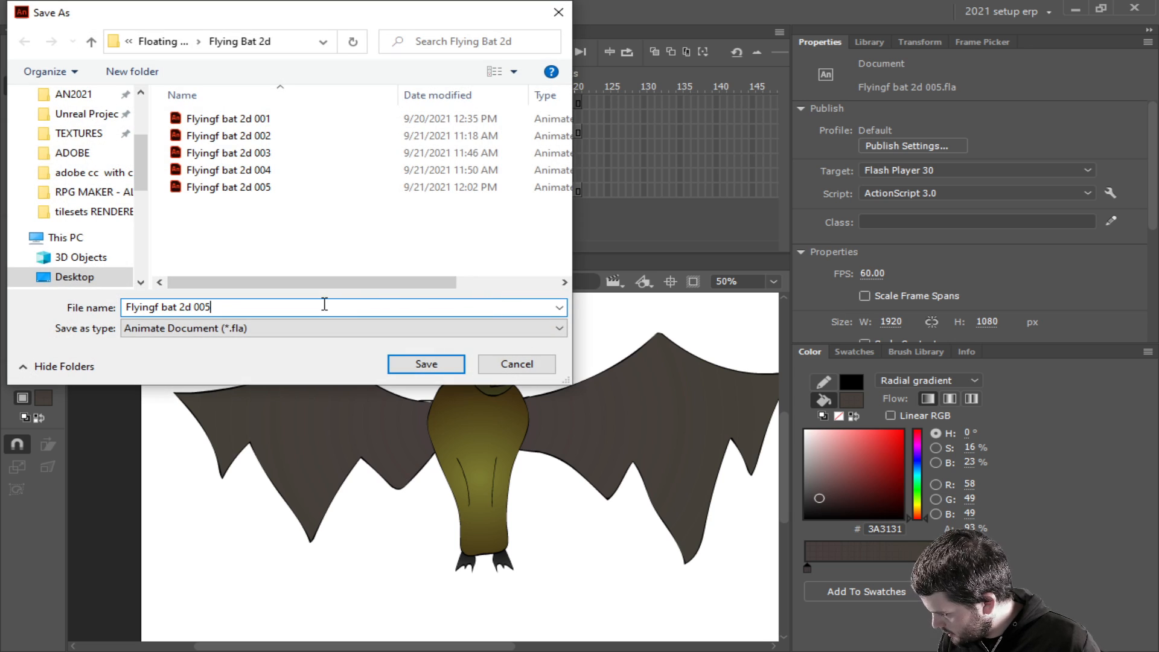
pyautogui.press('BackSpace')
pyautogui.write('6')
pyautogui.press('Return')
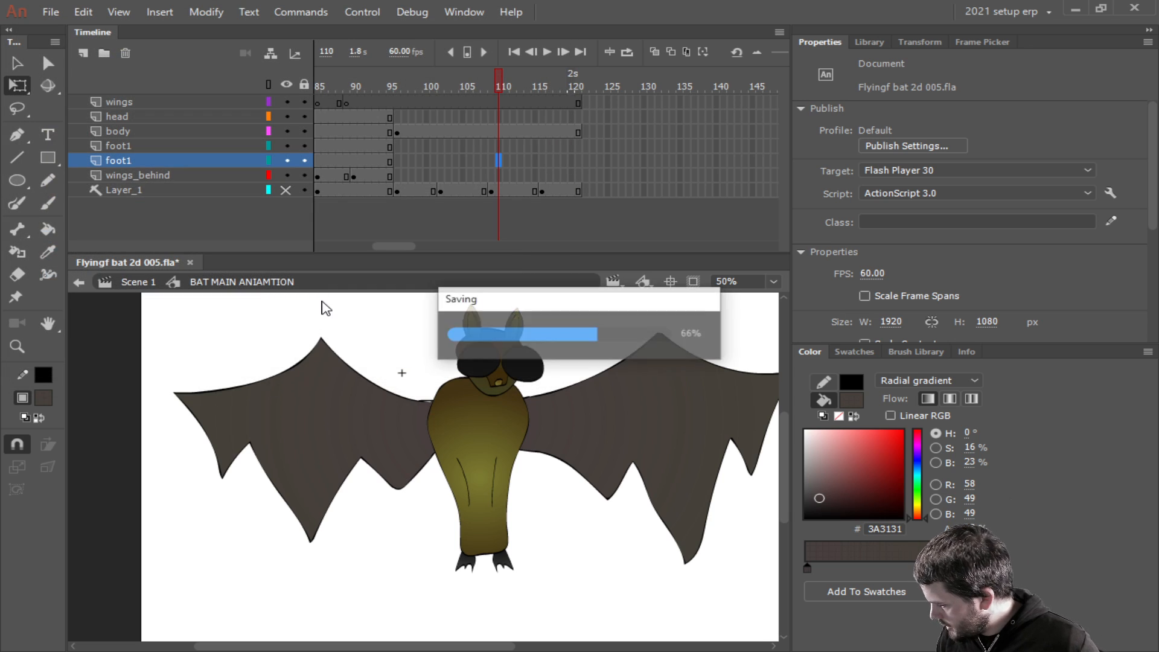
# Play the BAT MAIN ANIAMTION timeline and inspect frames around the switch to the flying symbol at frame 96.
pyautogui.click(397, 132)
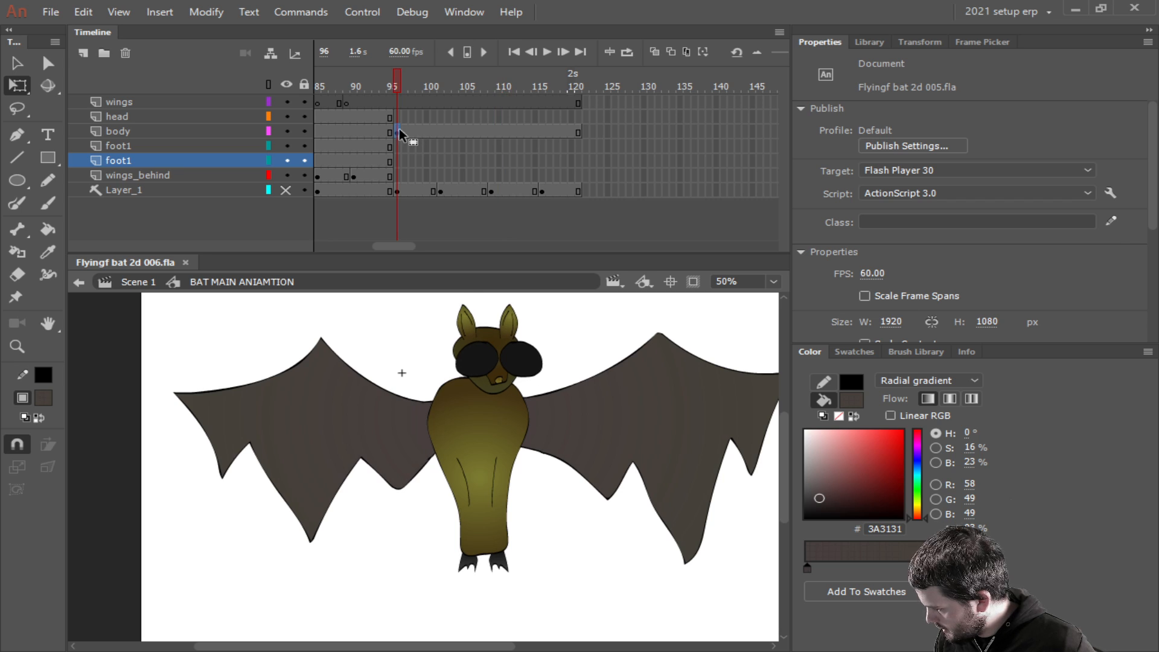
pyautogui.click(381, 131)
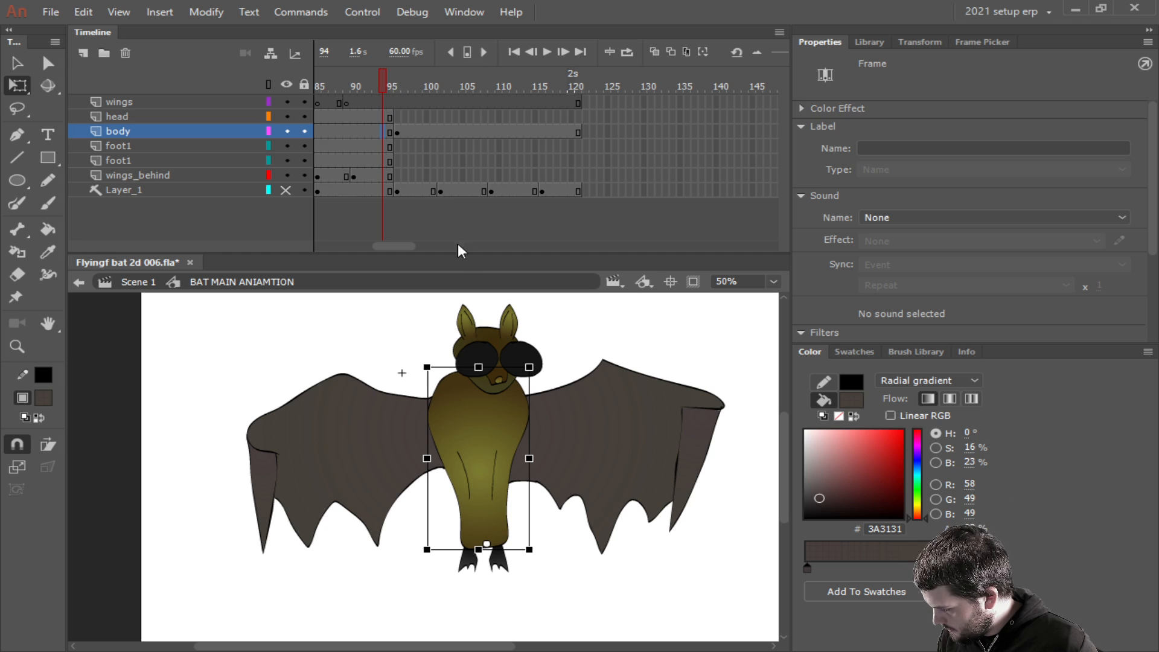
pyautogui.moveTo(415, 248); pyautogui.dragTo(379, 244)
pyautogui.click(441, 128)
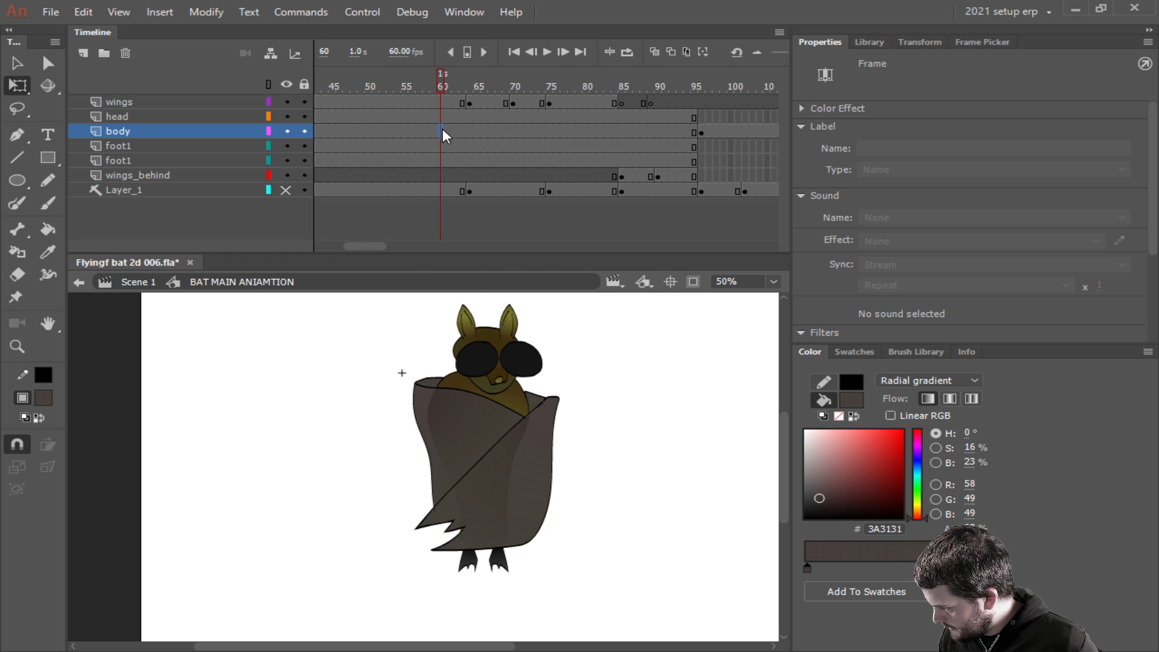
pyautogui.click(547, 52)
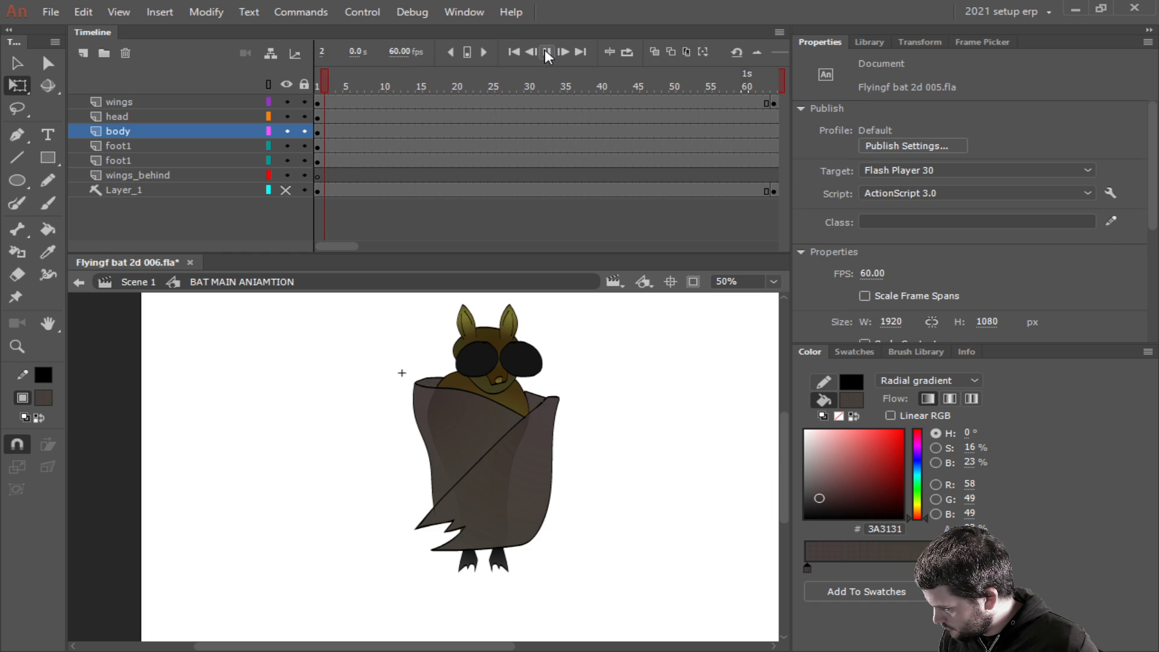
pyautogui.click(546, 52)
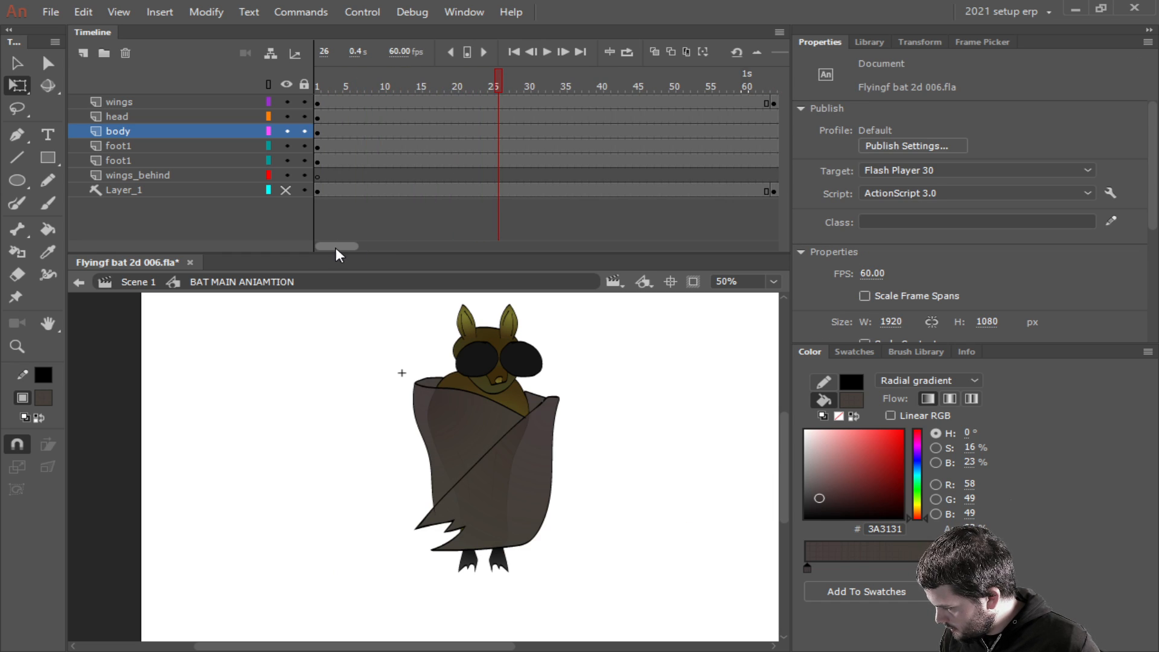
pyautogui.moveTo(336, 248); pyautogui.dragTo(411, 238)
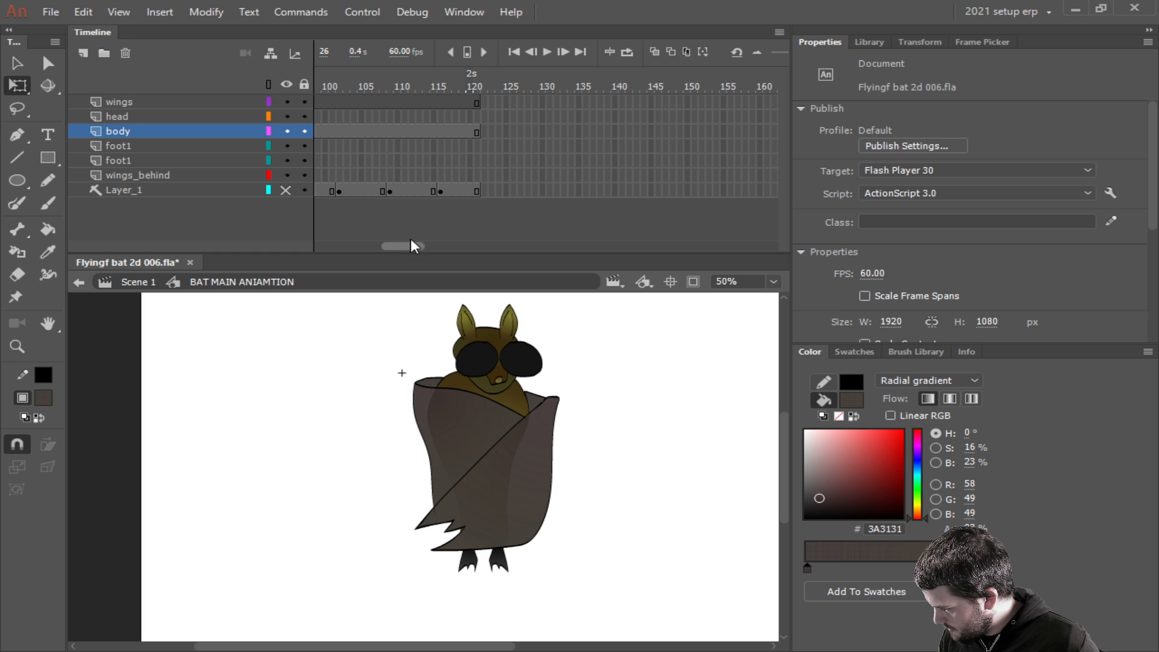
pyautogui.click(484, 130)
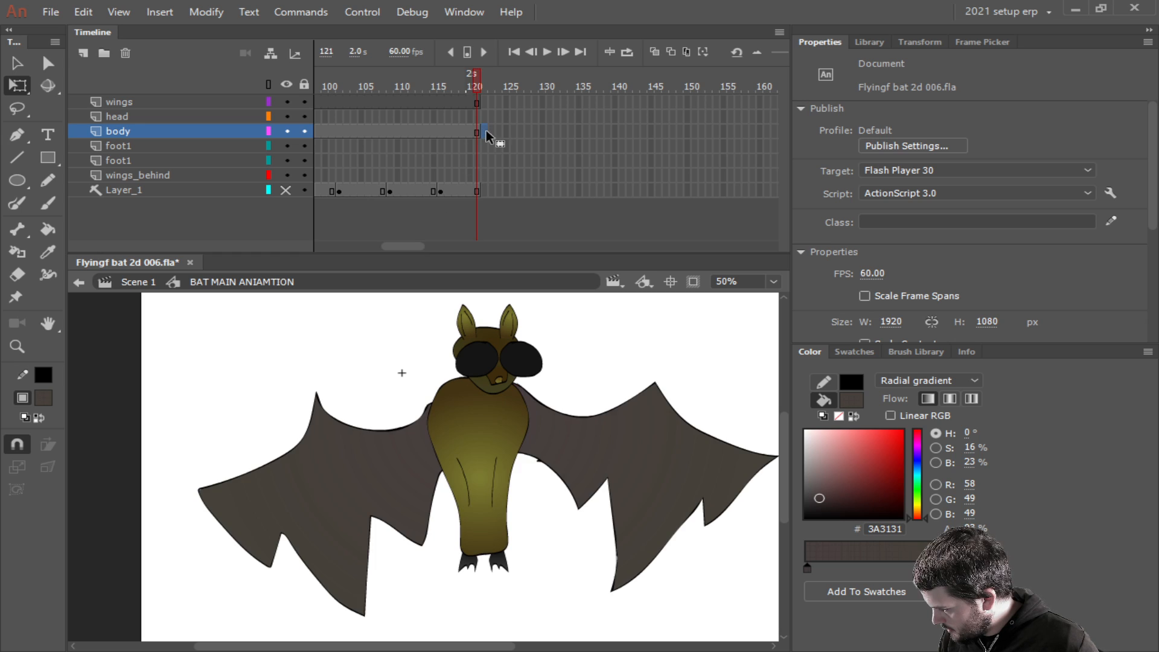
pyautogui.click(382, 132)
pyautogui.moveTo(398, 248); pyautogui.dragTo(379, 246)
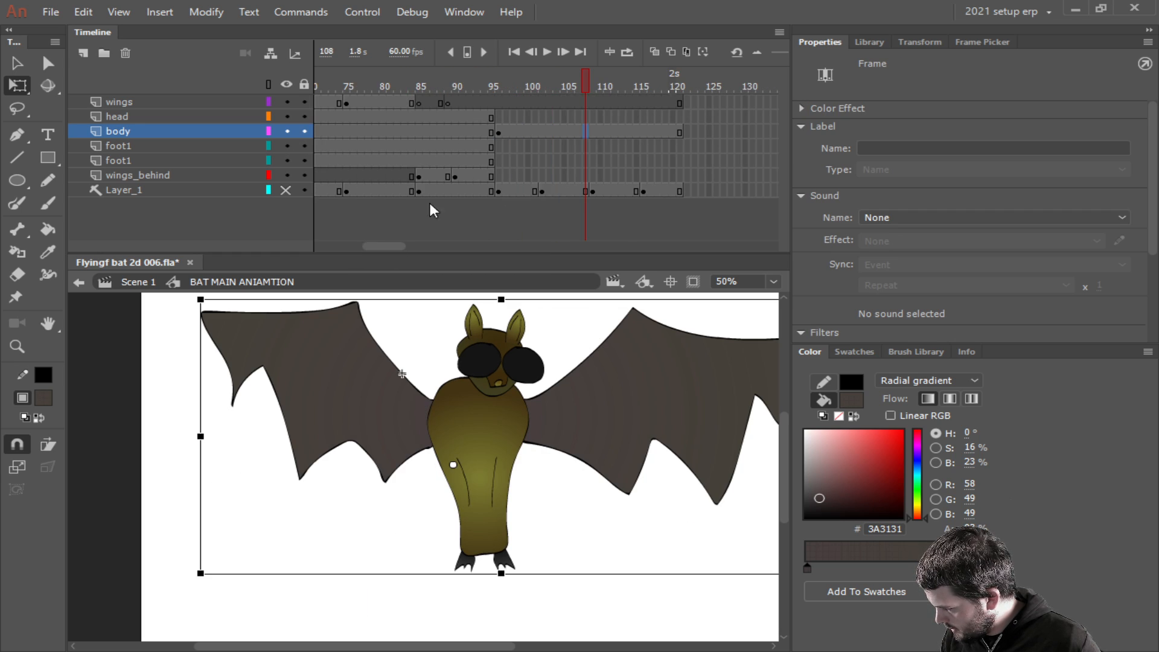
pyautogui.click(500, 132)
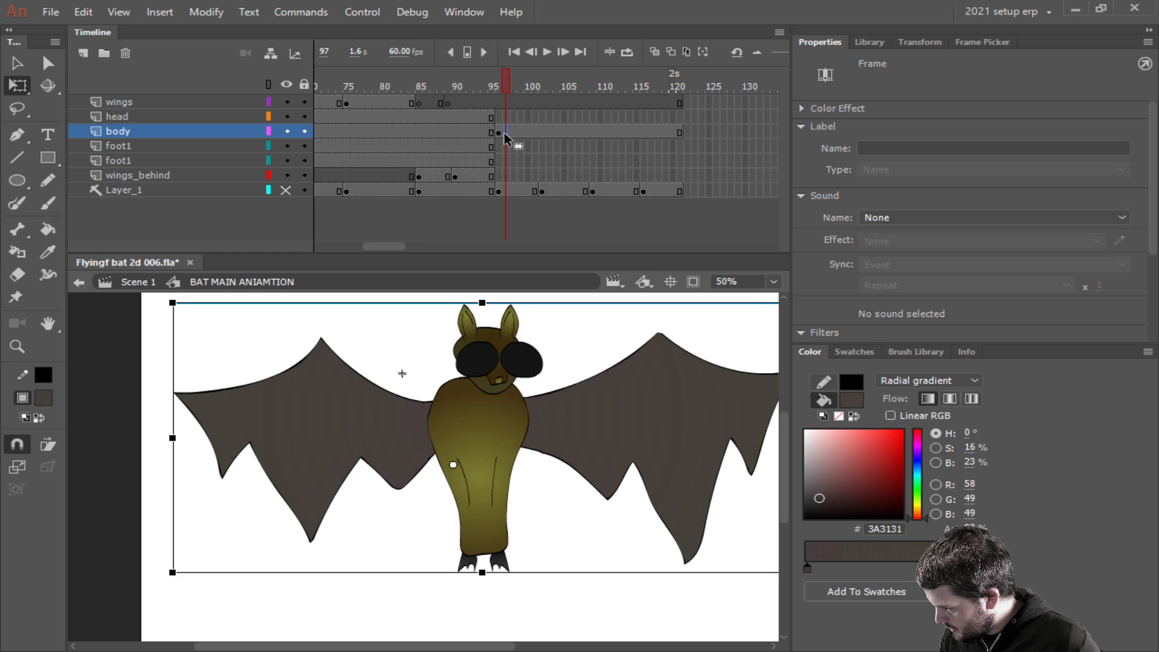
# Move the transformation point of the Bat Fly fly instance at frame 96 down to the bottom of the bat's body.
pyautogui.click(465, 436)
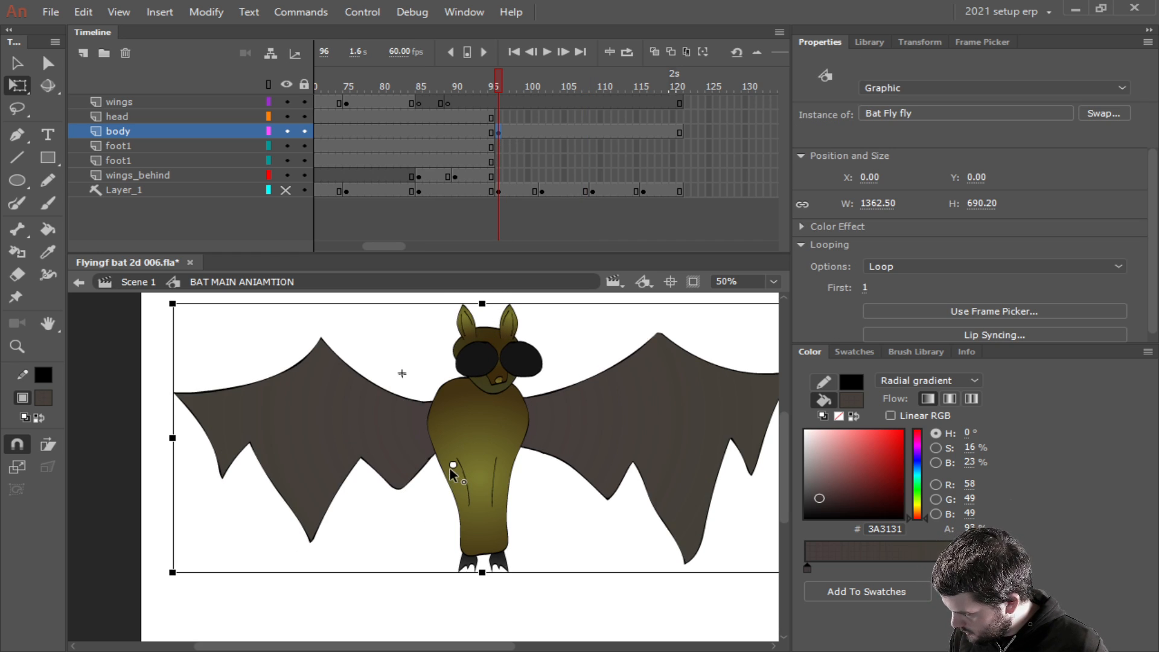
pyautogui.moveTo(454, 471); pyautogui.dragTo(484, 551)
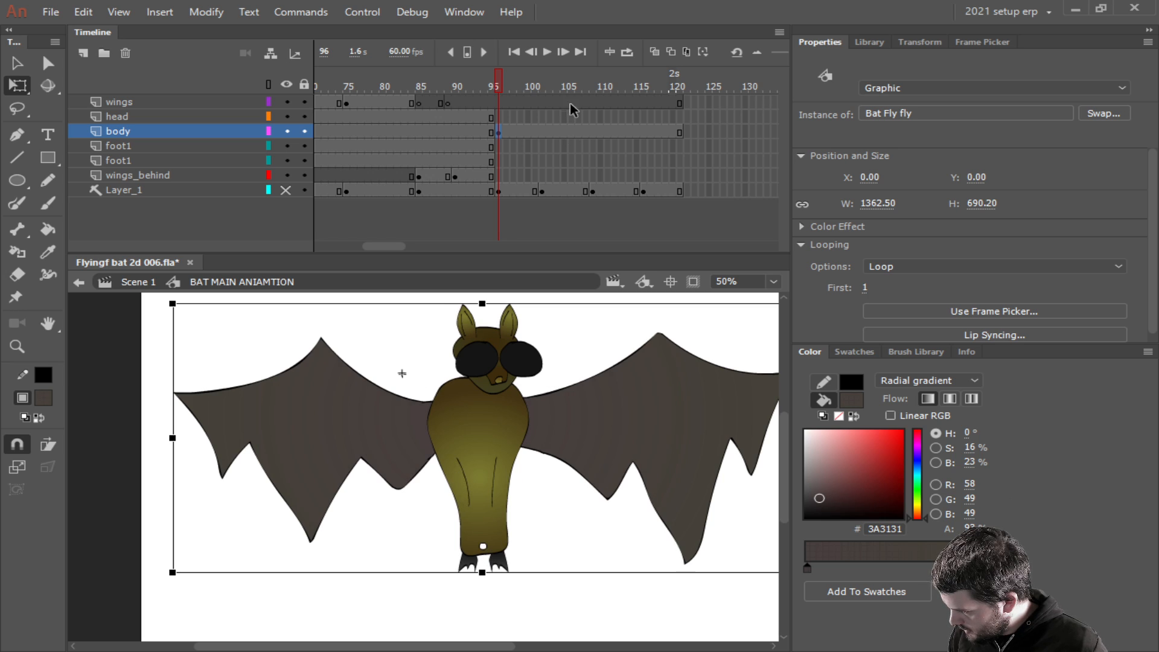
# Transfer the Bat Fly fly instance from the body layer in place onto a new topmost layer, starting at frame 96 with earlier frames blank.
pyautogui.click(500, 133)
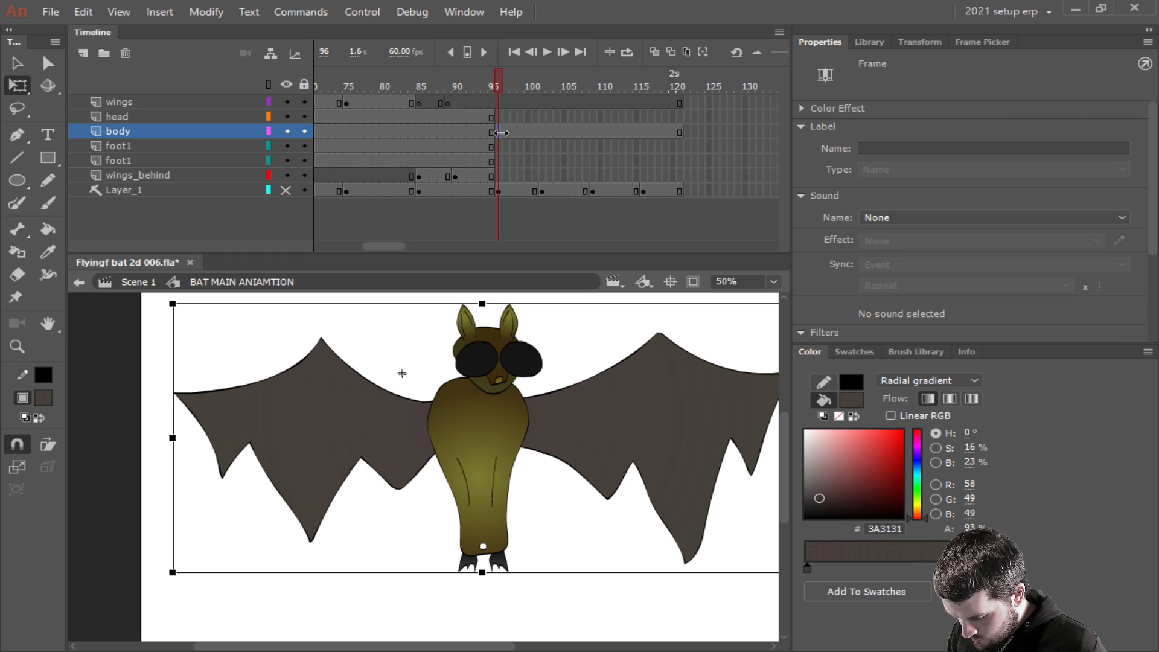
pyautogui.press('Delete')
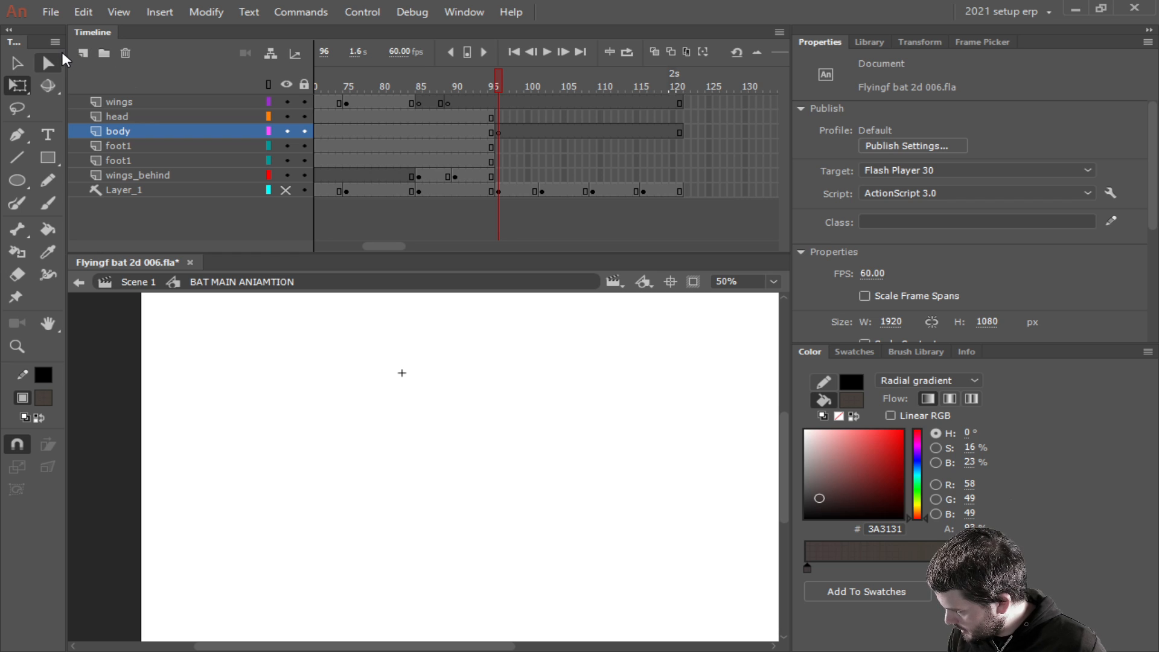
pyautogui.click(84, 54)
pyautogui.moveTo(117, 129); pyautogui.dragTo(124, 99)
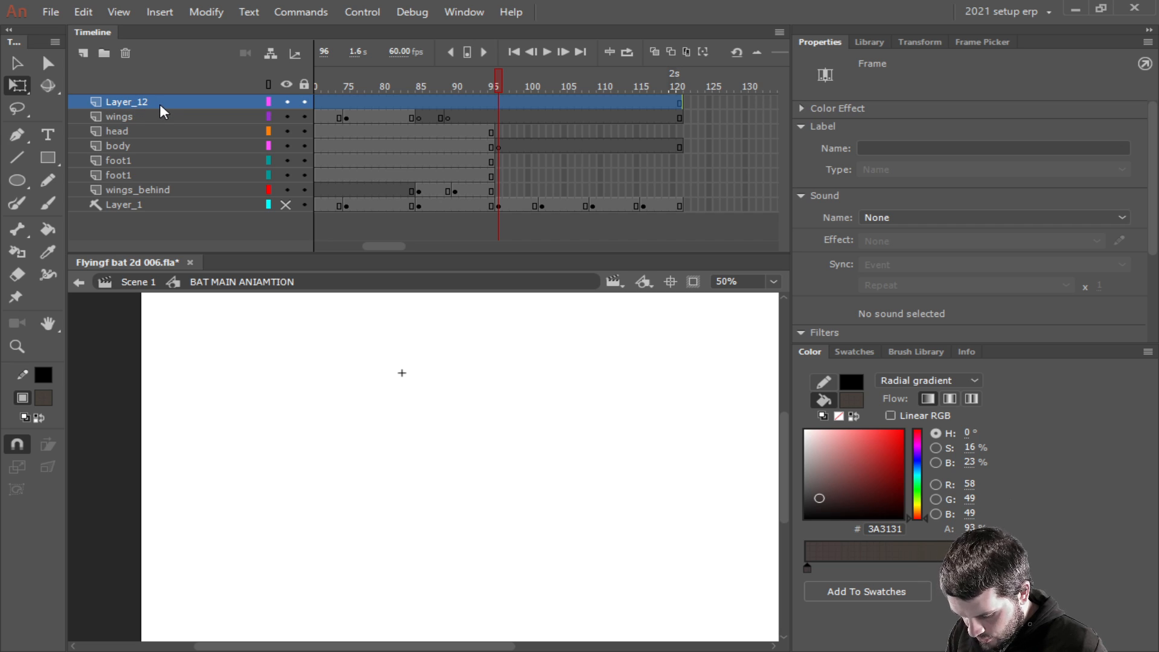
pyautogui.hotkey('ctrl', 'shift', 'v')
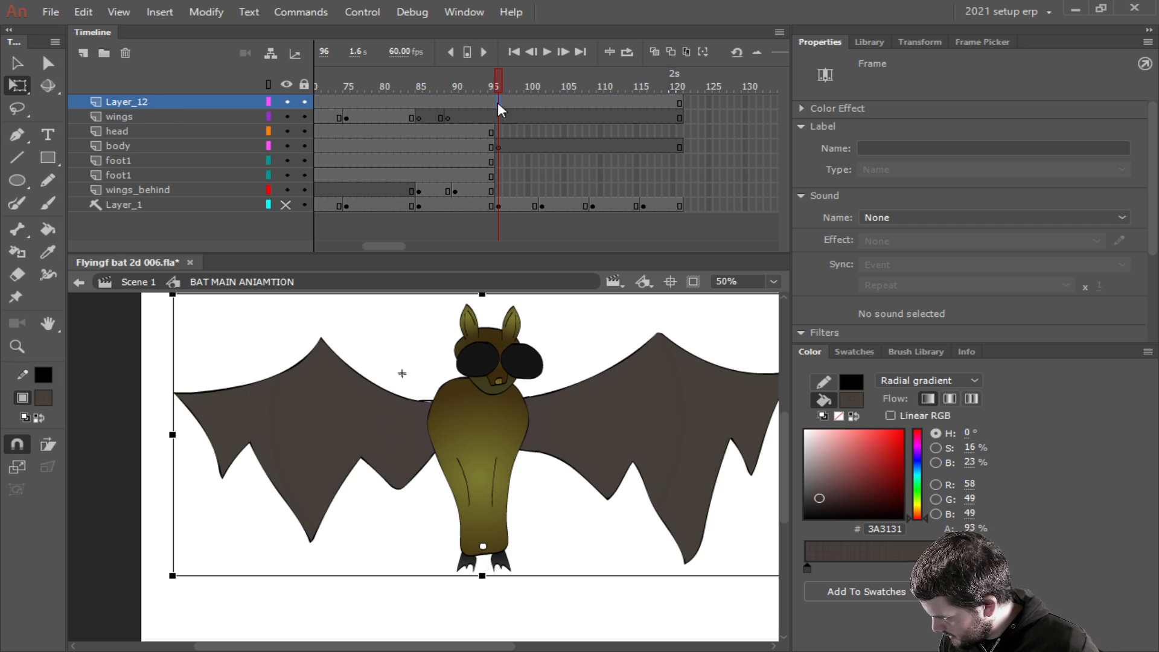
pyautogui.rightClick(498, 103)
pyautogui.click(537, 233)
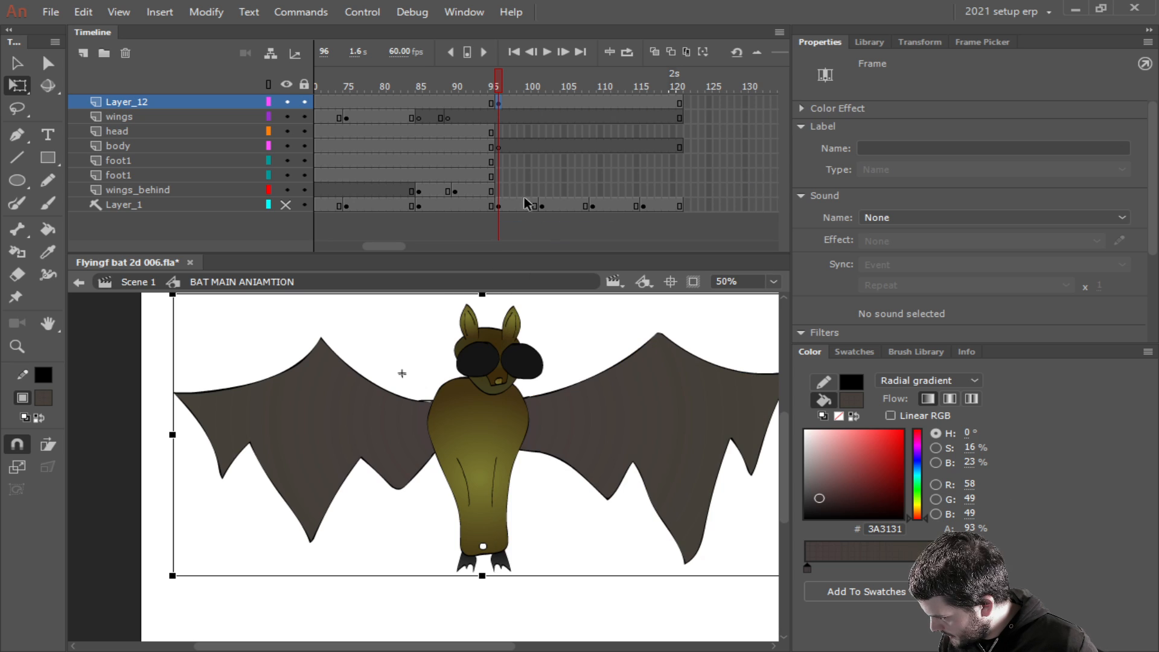
pyautogui.click(470, 103)
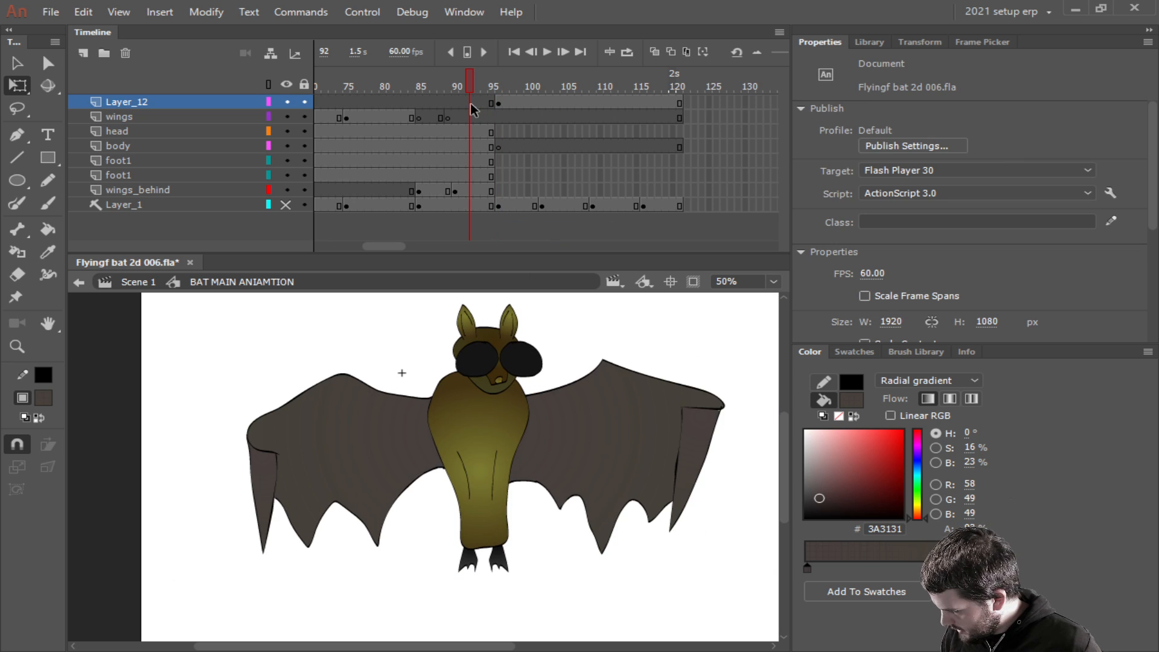
# Scrub across the switch at frame 96 and inspect the body layer inside Bat Fly fly for a position jump.
pyautogui.moveTo(474, 84); pyautogui.dragTo(510, 88)
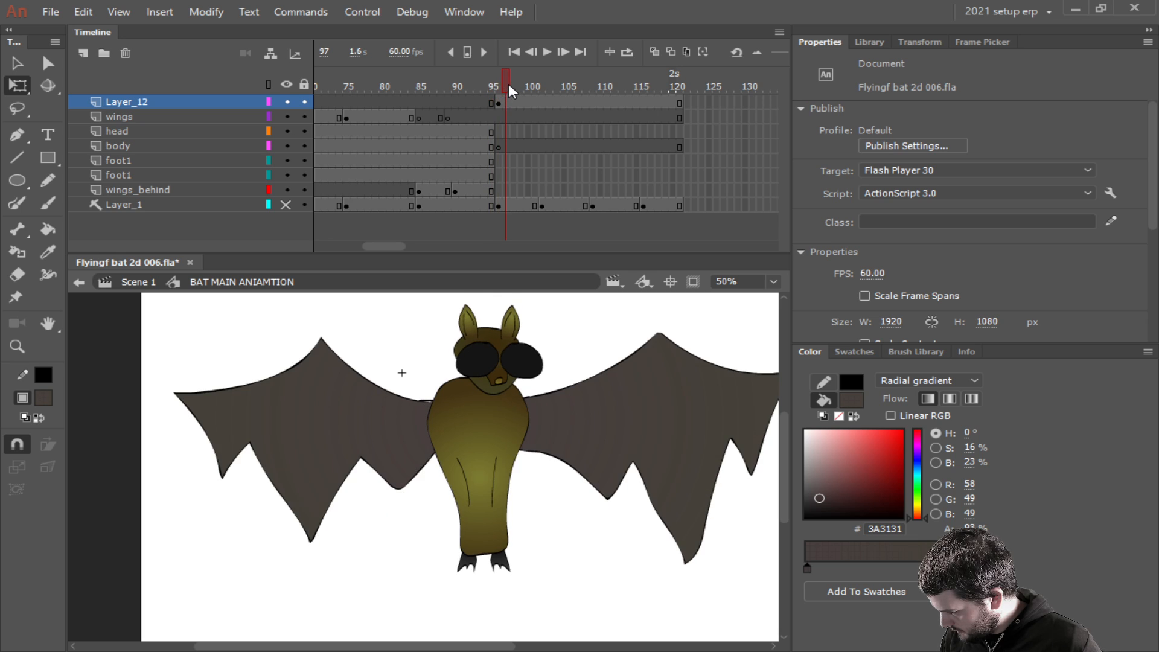
pyautogui.click(498, 106)
pyautogui.doubleClick(481, 461)
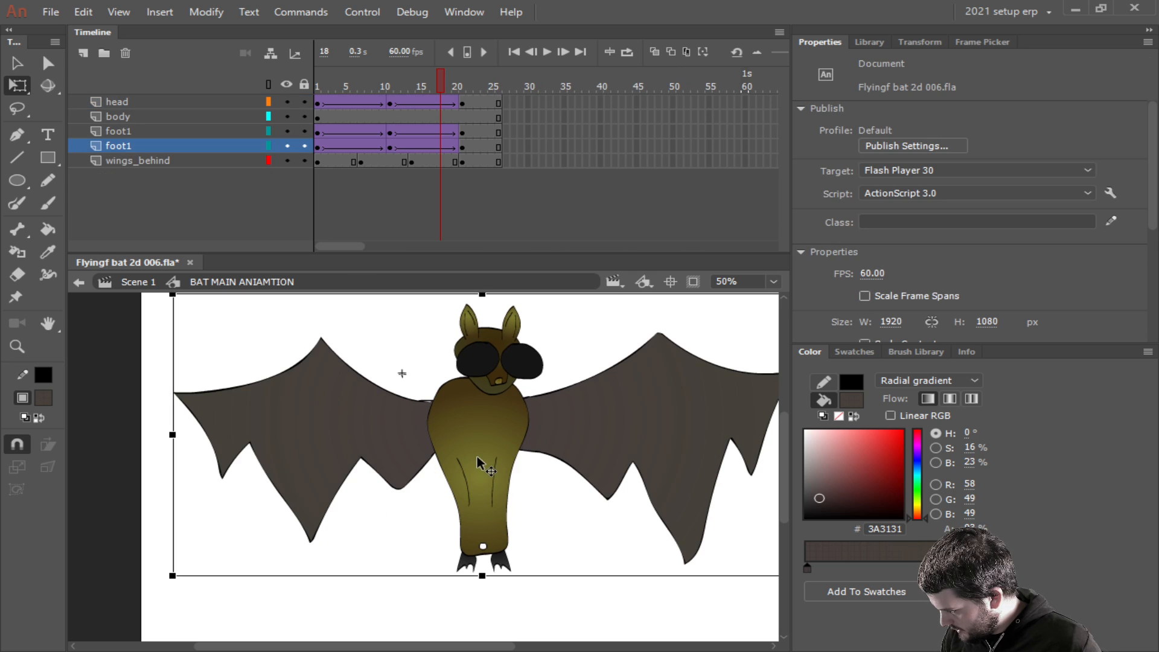
pyautogui.click(120, 118)
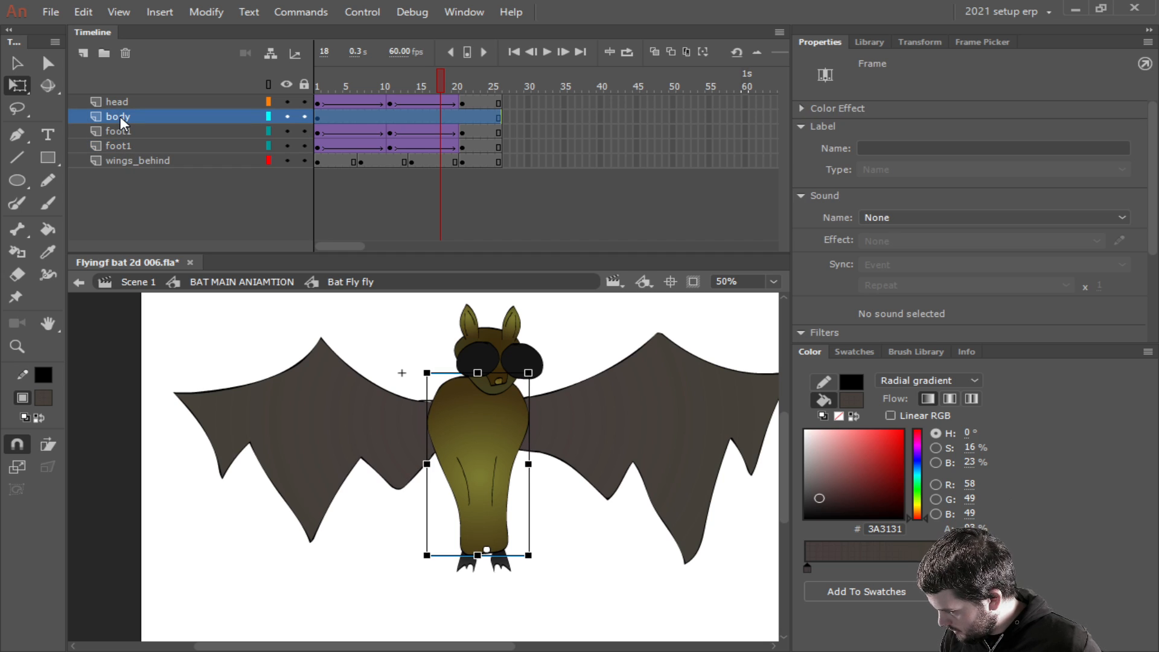
pyautogui.click(273, 282)
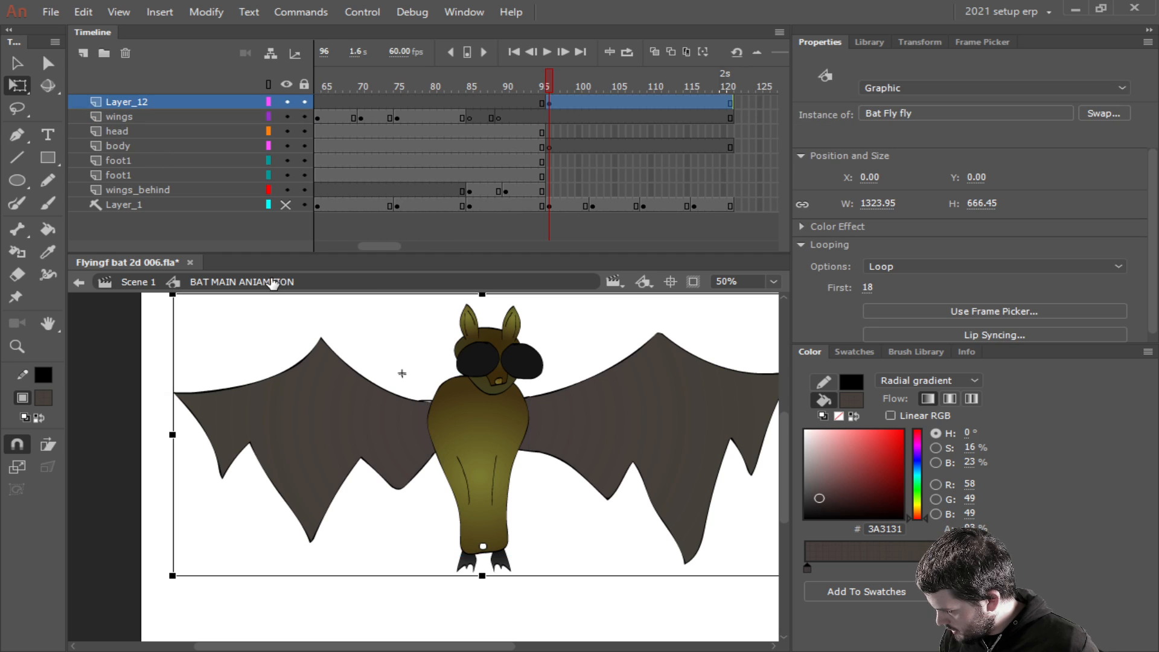
pyautogui.click(536, 88)
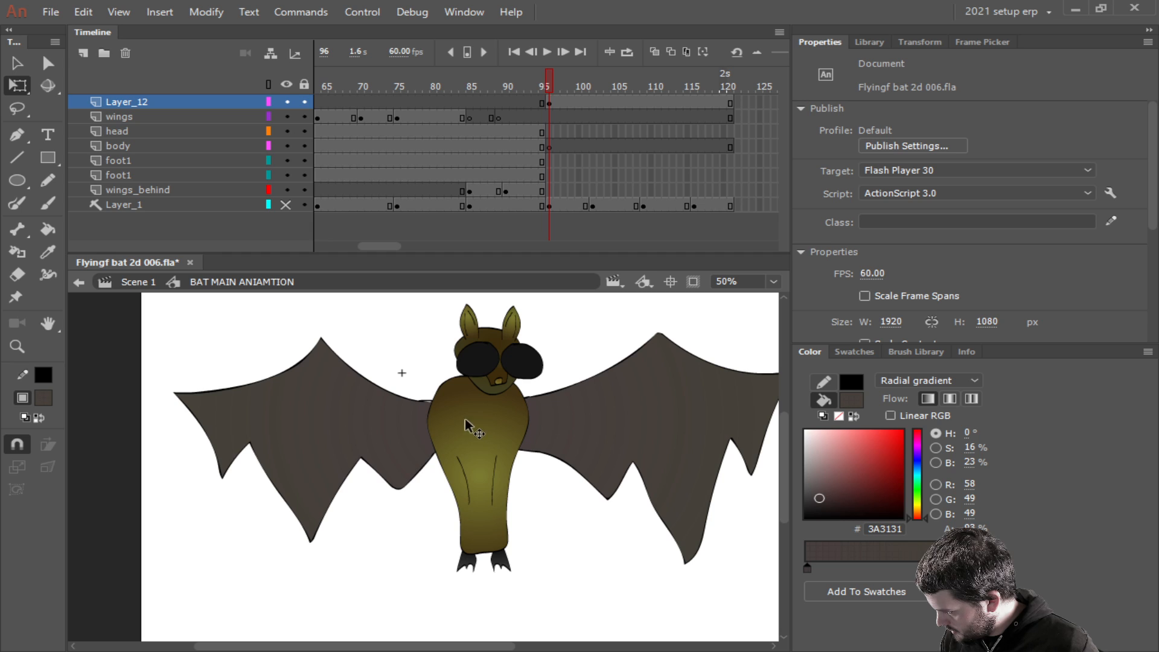
pyautogui.moveTo(531, 84); pyautogui.dragTo(358, 97)
pyautogui.moveTo(407, 245); pyautogui.dragTo(393, 246)
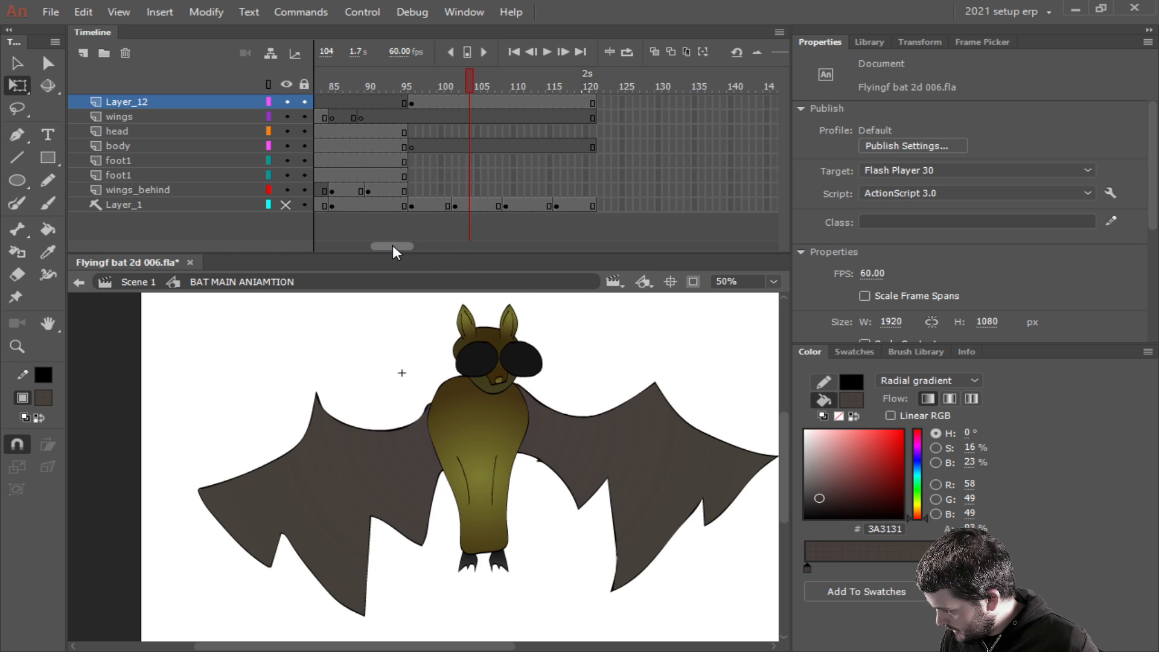
# Nudge the body inside Bat Fly fly up to Y -8.00 and return to BAT MAIN ANIAMTION.
pyautogui.click(452, 104)
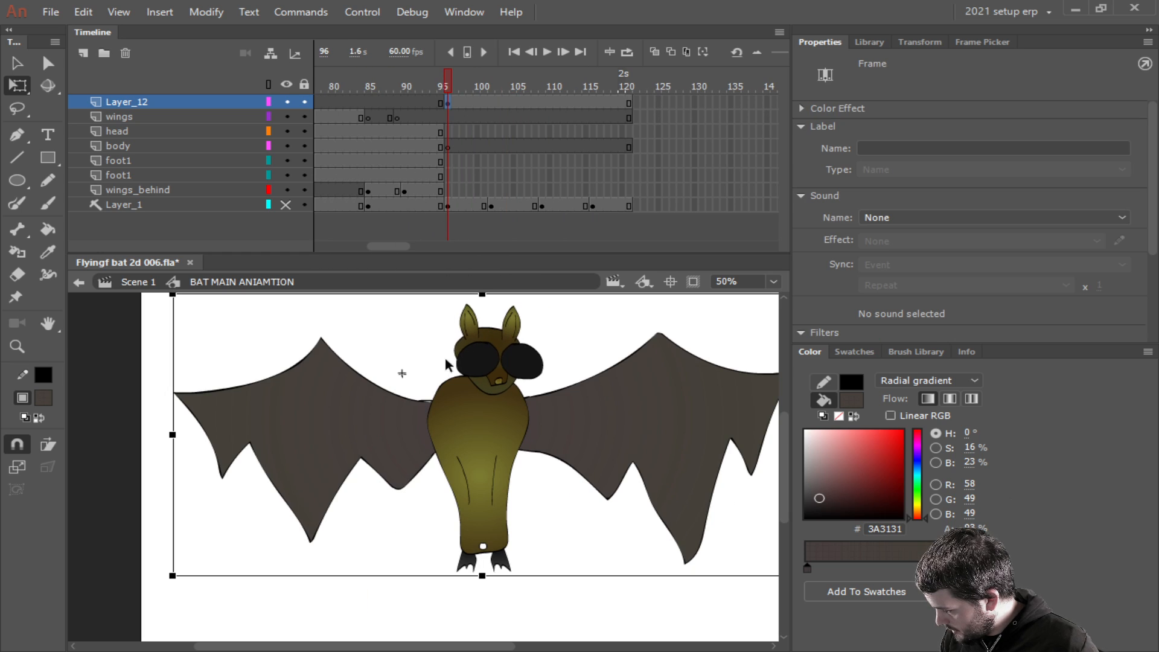
pyautogui.doubleClick(465, 433)
pyautogui.press('Up')
pyautogui.press('Up')
pyautogui.press('Up')
pyautogui.press('Up')
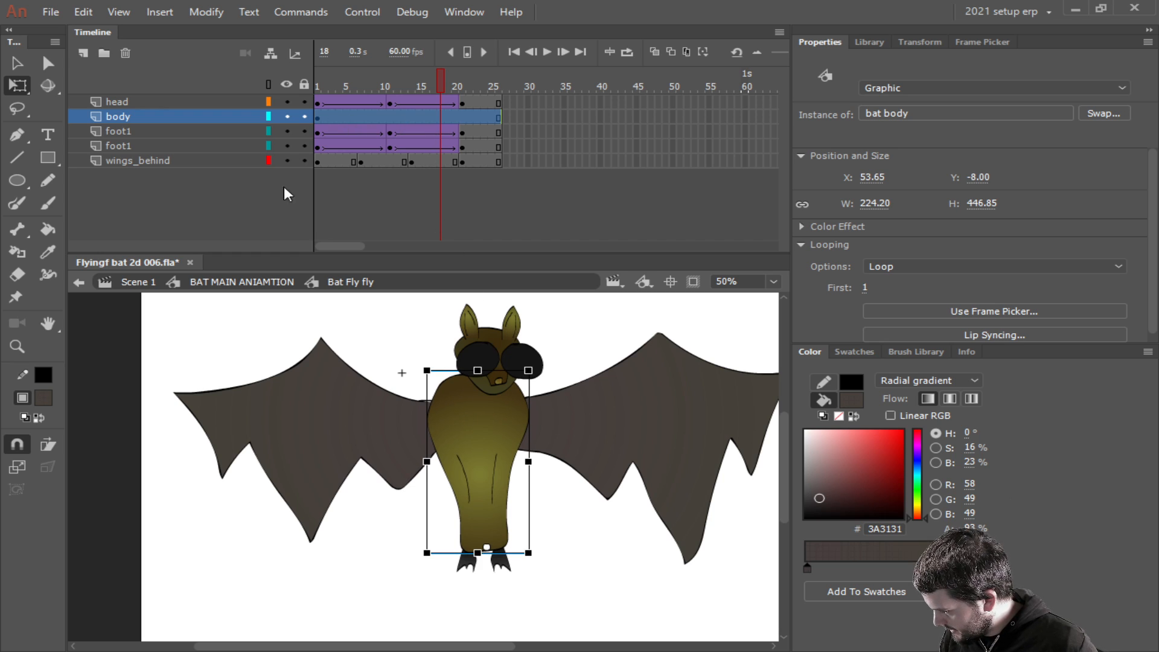
pyautogui.click(245, 282)
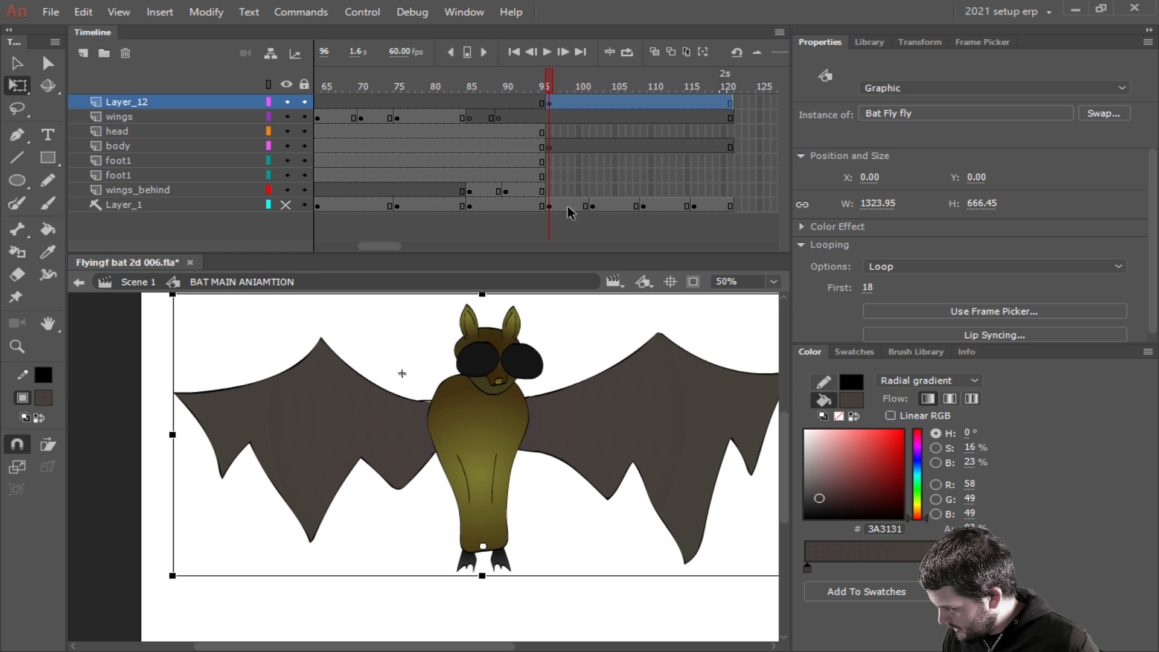
# Extend the flying bat's Layer_12 with inserted frames up to frame 807.
pyautogui.click(444, 220)
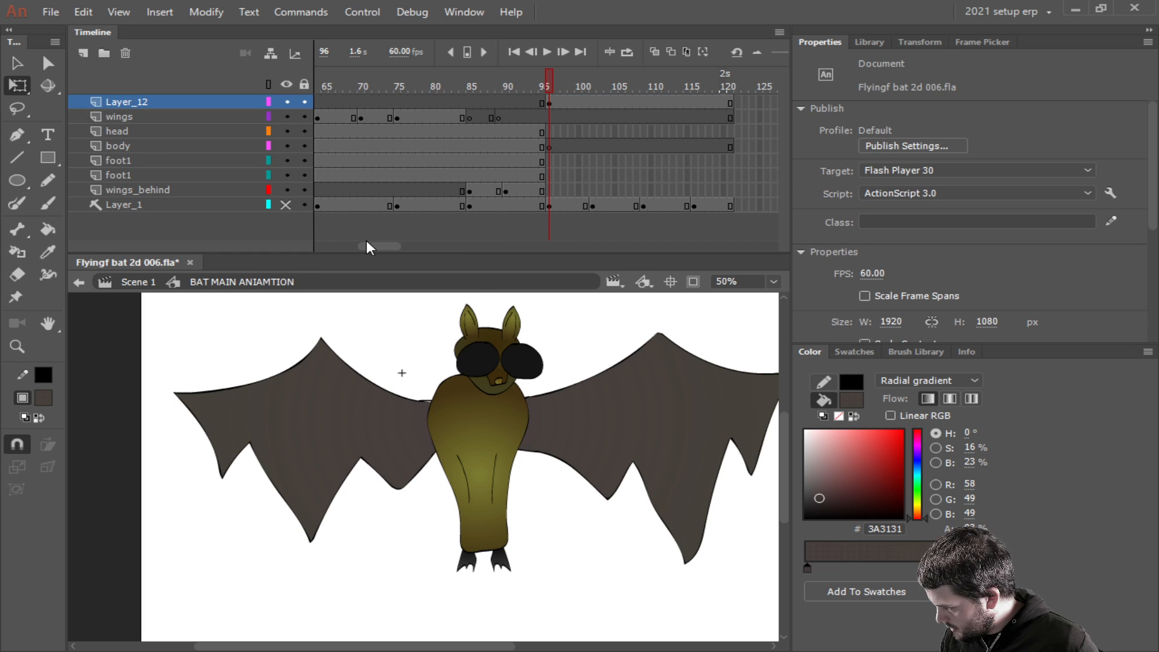
pyautogui.moveTo(368, 242); pyautogui.dragTo(745, 244)
pyautogui.rightClick(642, 99)
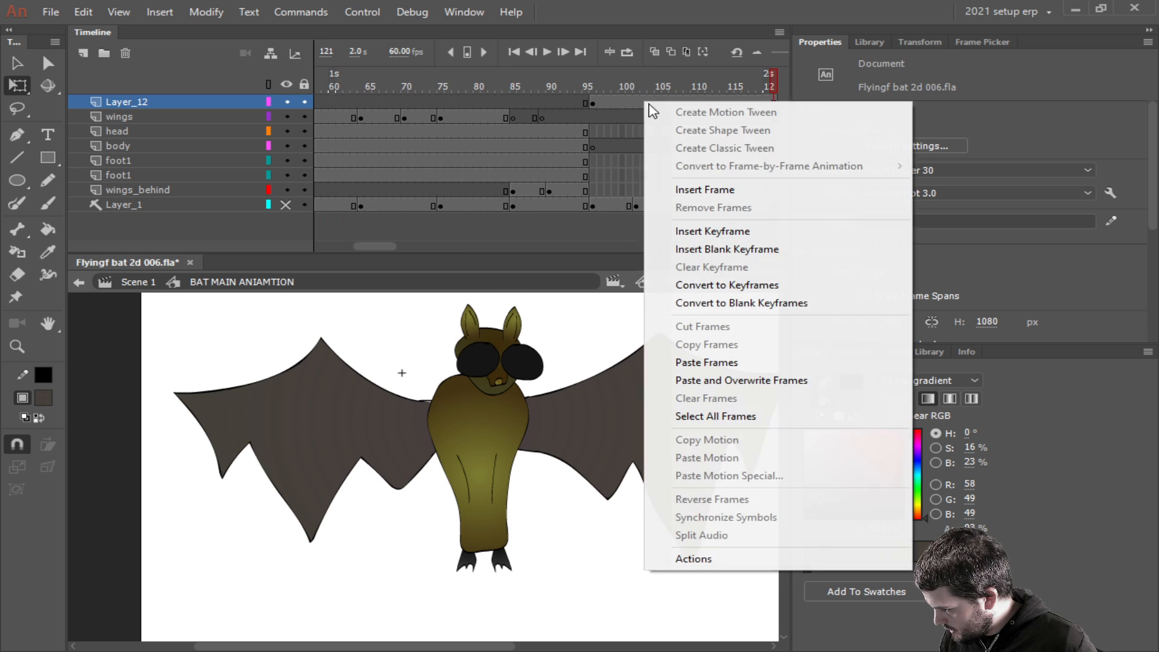
pyautogui.moveTo(375, 248); pyautogui.dragTo(786, 219)
pyautogui.rightClick(642, 101)
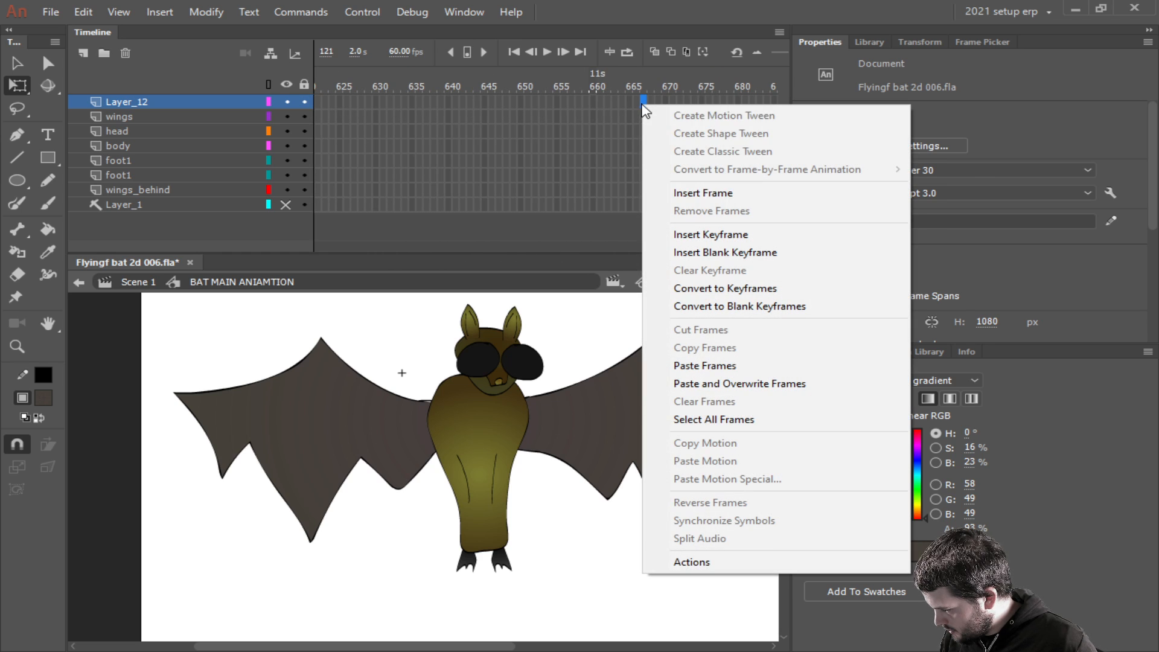
pyautogui.click(704, 193)
pyautogui.moveTo(558, 245); pyautogui.dragTo(616, 246)
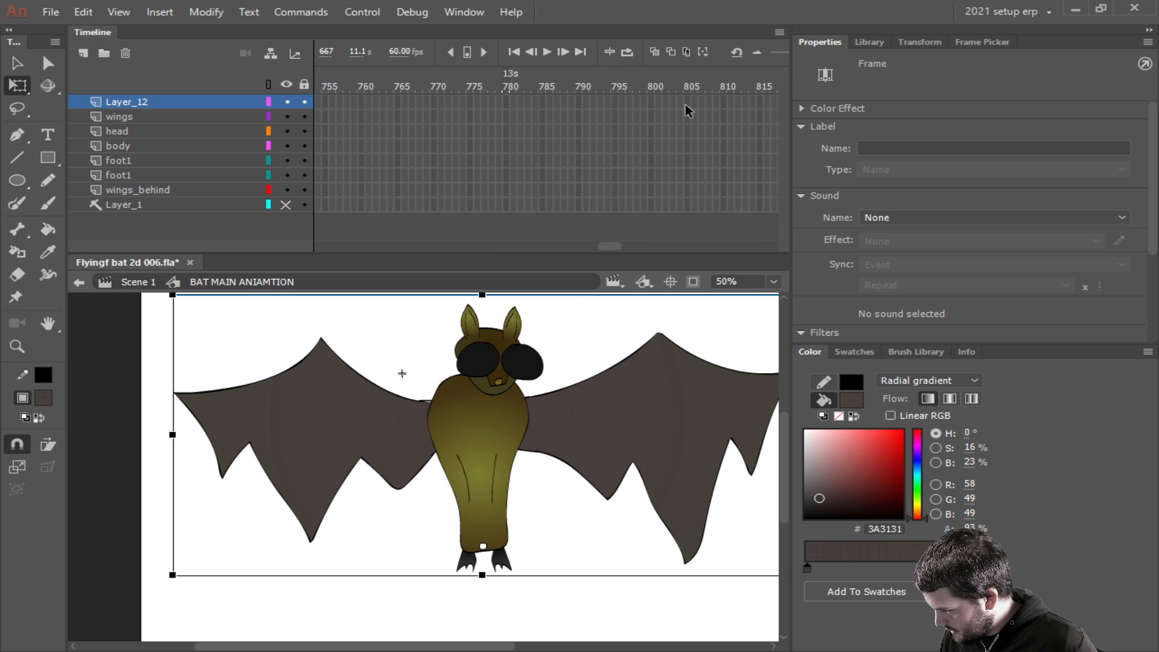
pyautogui.rightClick(702, 104)
pyautogui.click(752, 192)
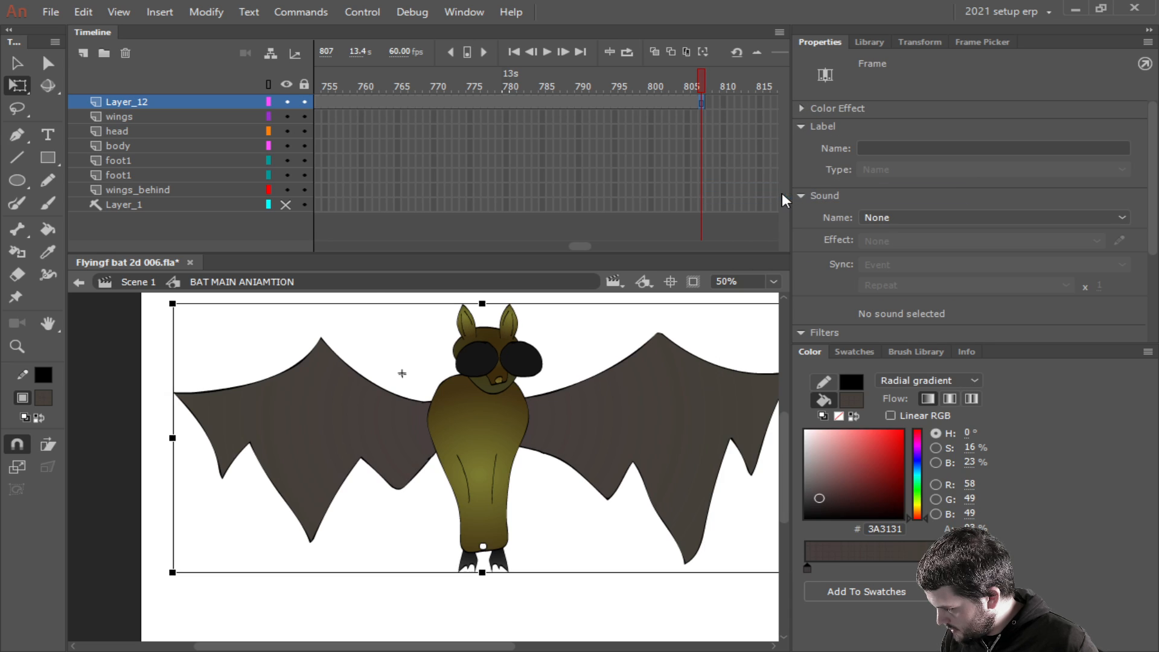
pyautogui.moveTo(578, 247); pyautogui.dragTo(328, 262)
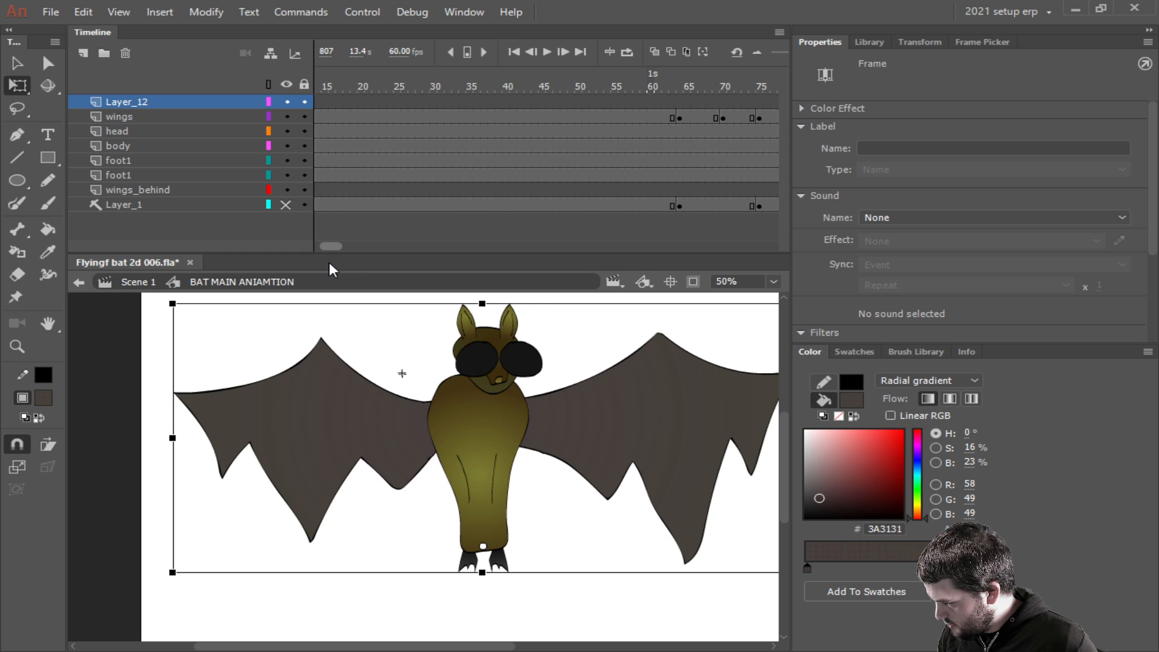
# Return to Scene 1 and move the bat instance to the middle of the stage.
pyautogui.click(124, 282)
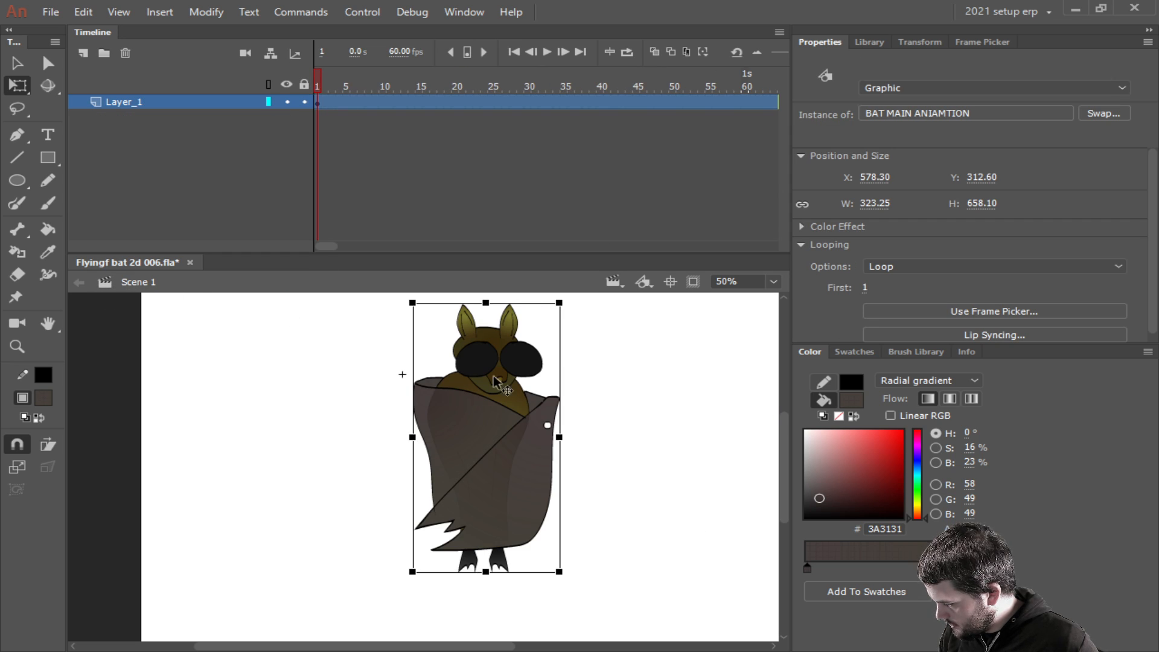
pyautogui.scroll(-2, 604, 448)
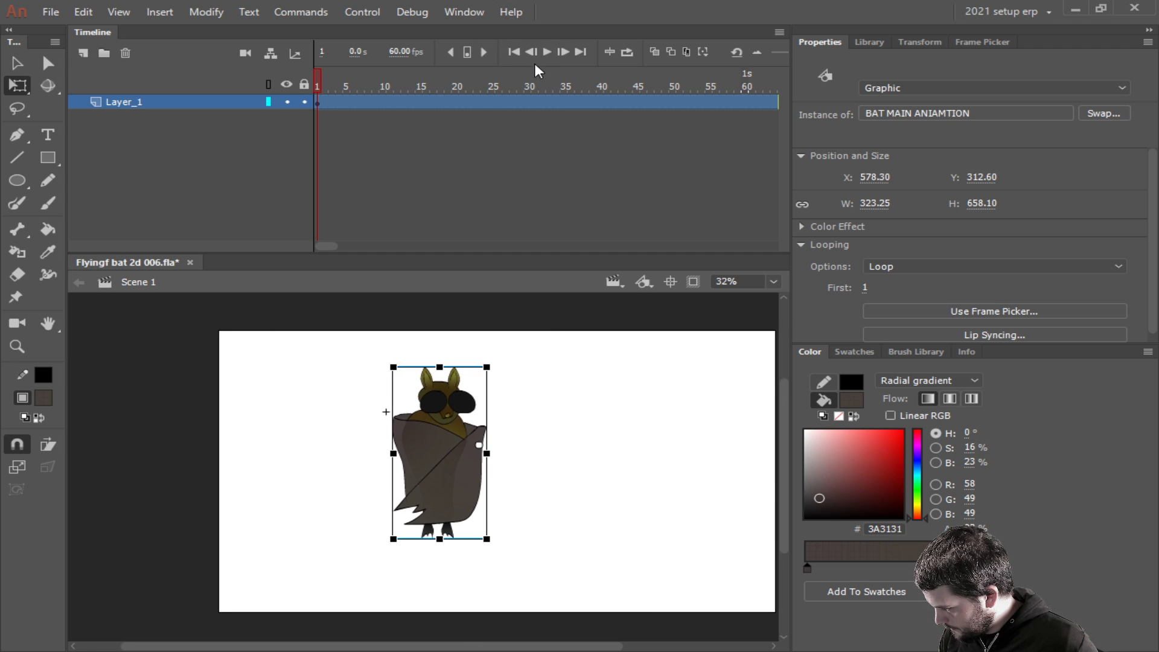
pyautogui.moveTo(454, 402); pyautogui.dragTo(551, 416)
pyautogui.moveTo(443, 647); pyautogui.dragTo(471, 636)
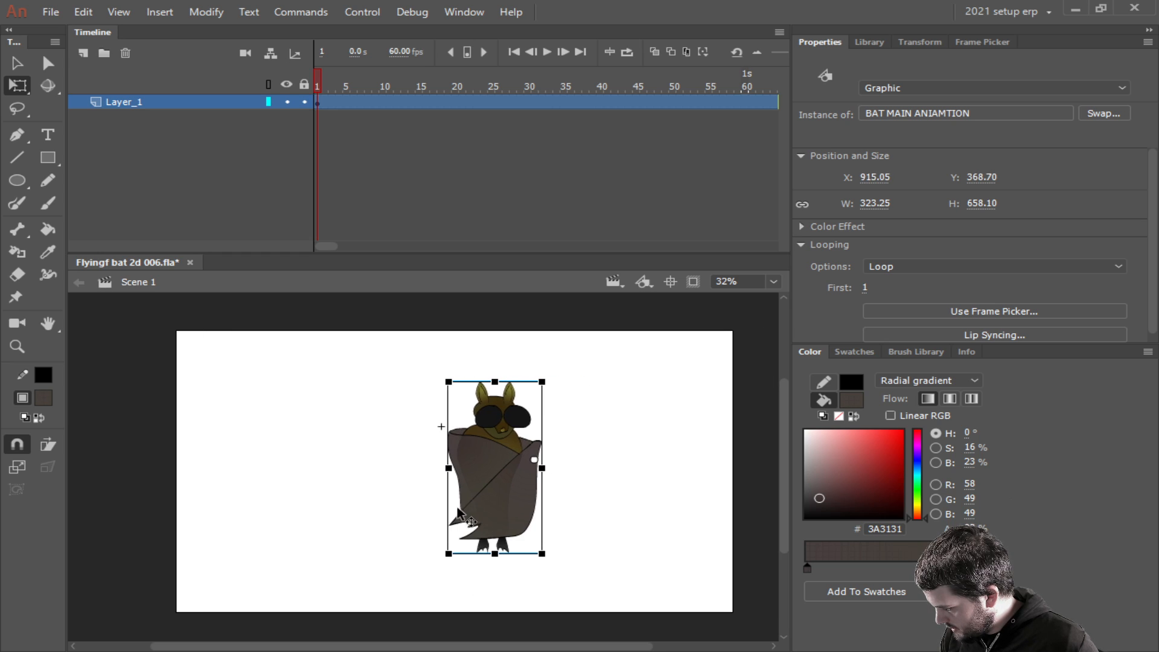
pyautogui.moveTo(459, 513); pyautogui.dragTo(423, 513)
# Play the Scene 1 timeline repeatedly from the first frame and review the wing opening and the looping flight.
pyautogui.click(549, 52)
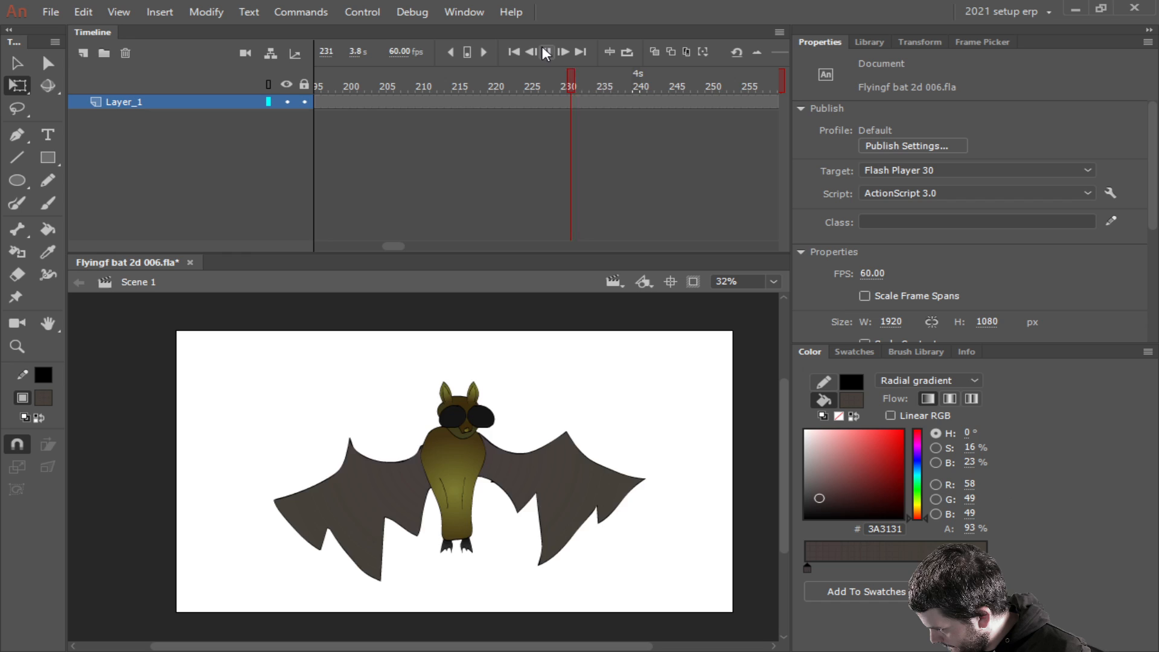
pyautogui.click(552, 55)
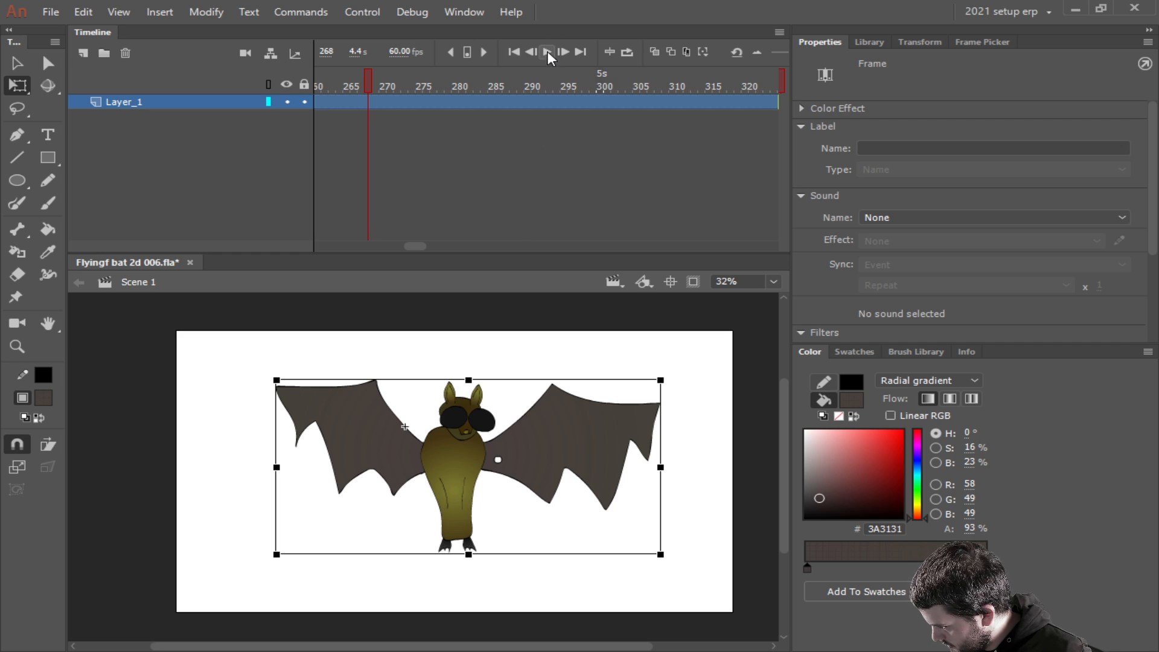
pyautogui.click(515, 54)
pyautogui.click(548, 52)
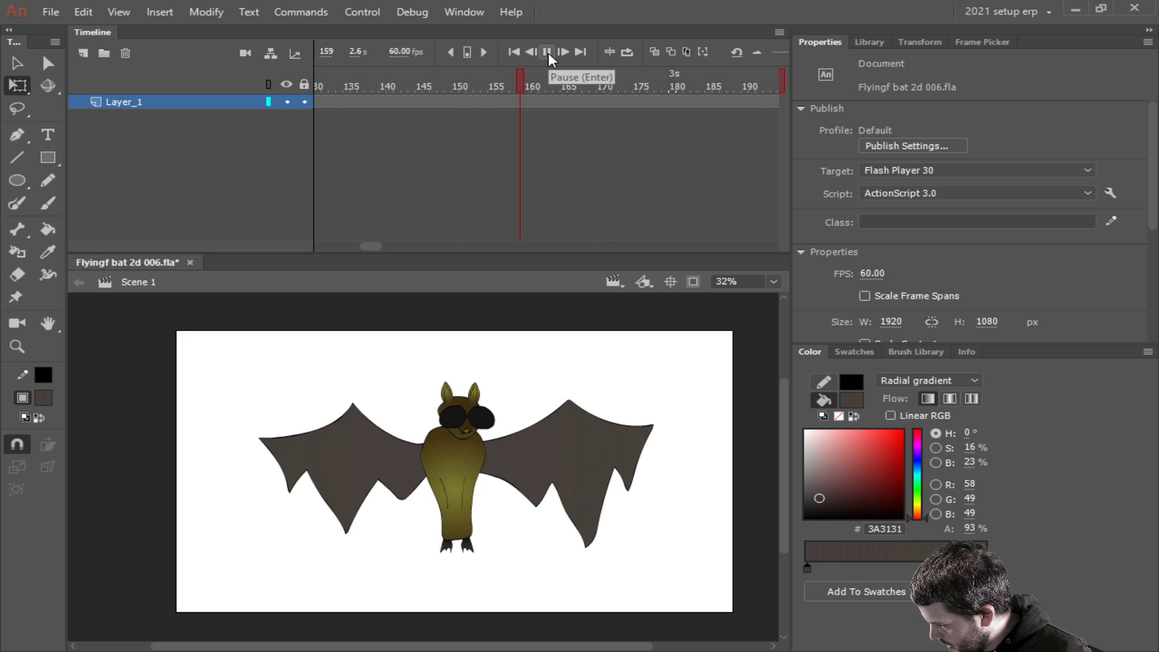
pyautogui.click(548, 53)
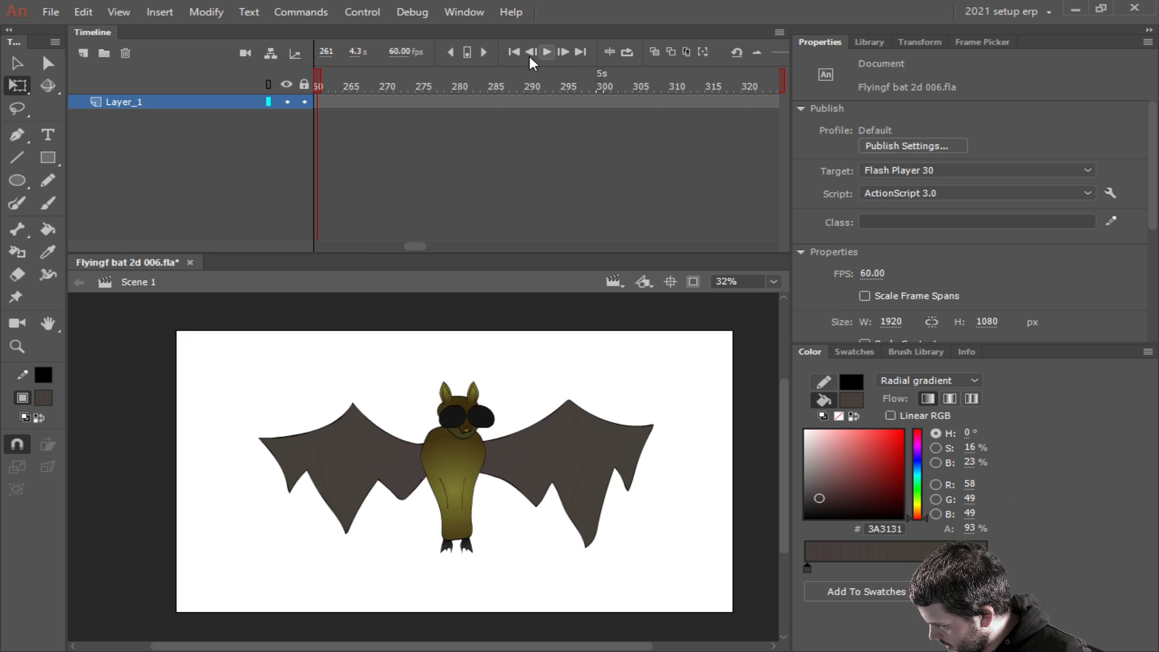
pyautogui.click(513, 53)
pyautogui.click(548, 53)
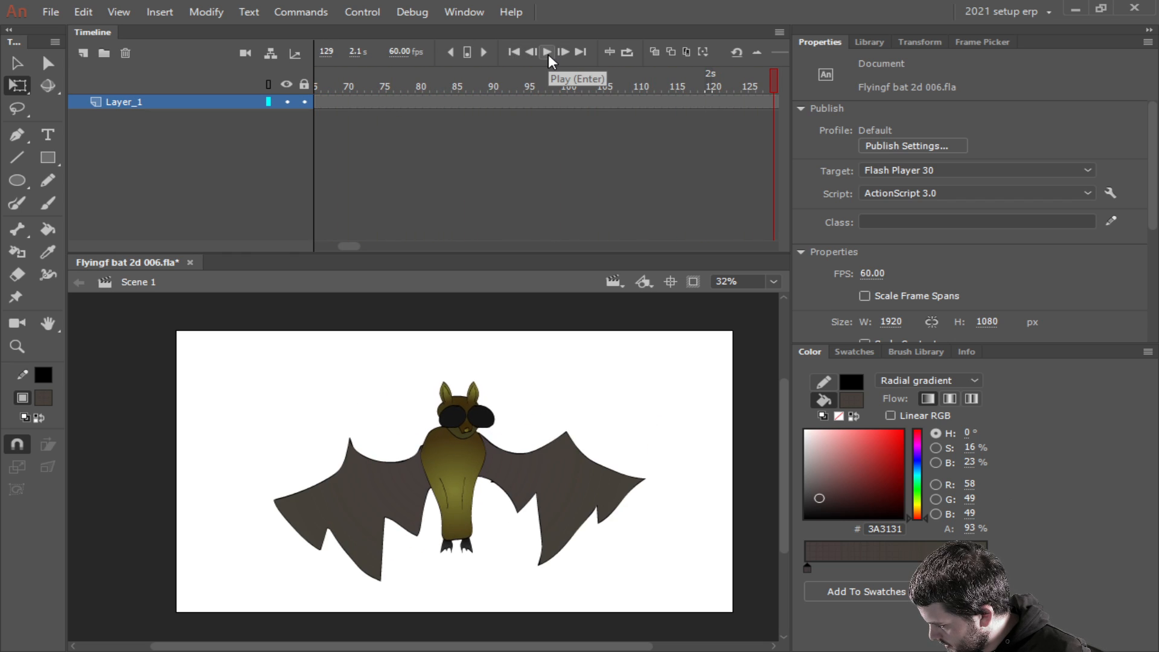
pyautogui.click(514, 53)
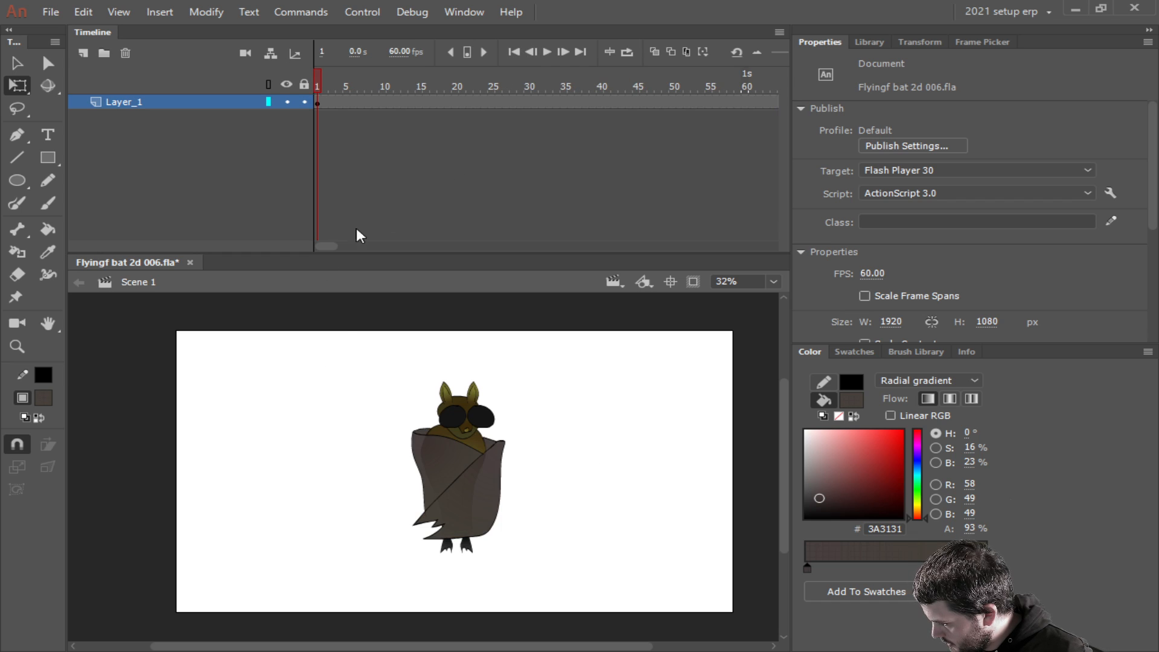
# Insert about 44 frames at frame 6 of BAT MAIN ANIAMTION on all layers from wings_behind up to Layer_12, leaving out Layer_1.
pyautogui.doubleClick(463, 491)
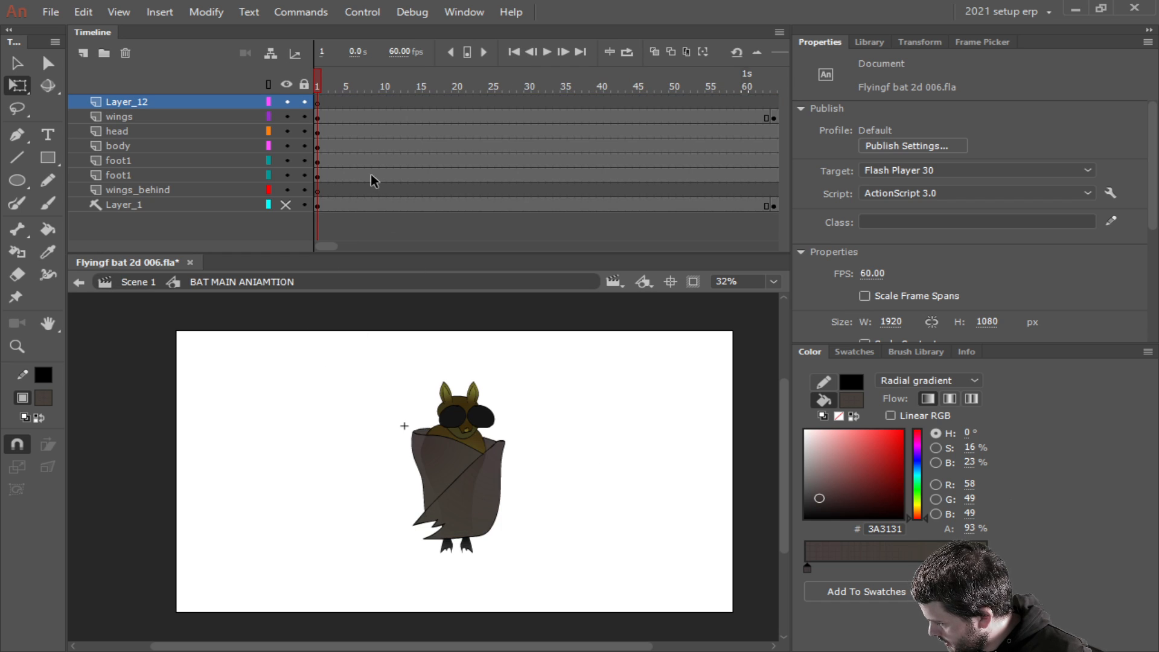
pyautogui.click(354, 190)
pyautogui.moveTo(354, 110); pyautogui.dragTo(353, 99)
pyautogui.press('F5')
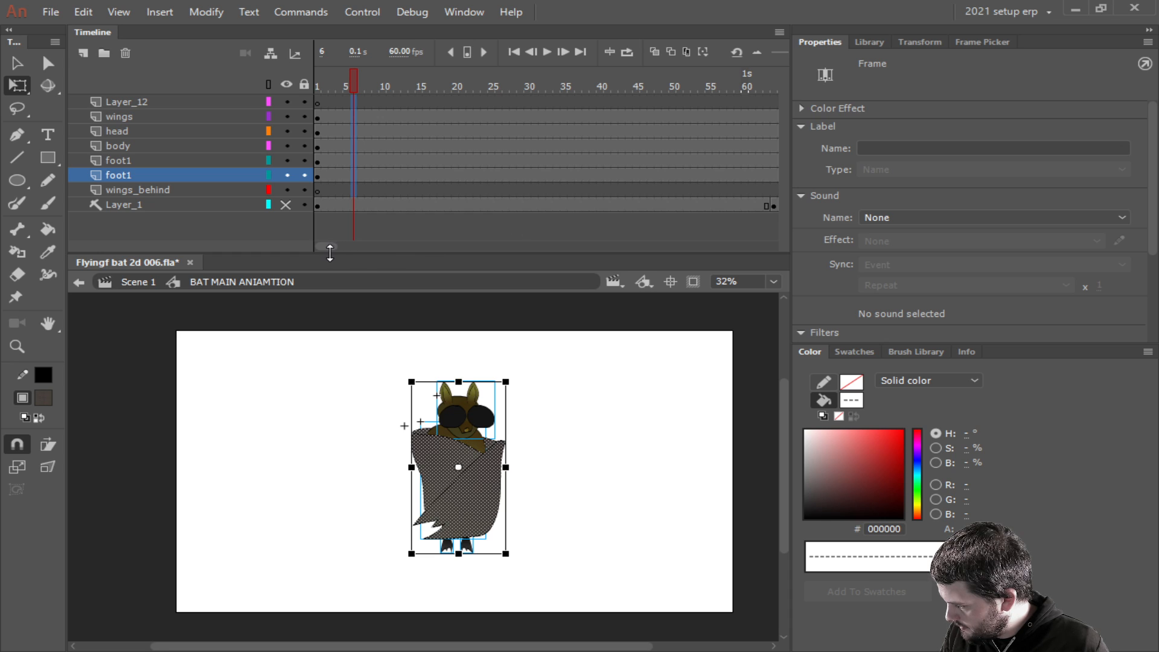
pyautogui.moveTo(328, 245); pyautogui.dragTo(352, 248)
pyautogui.press('F5')
pyautogui.press('F5')
pyautogui.press('F5')
pyautogui.press('F5')
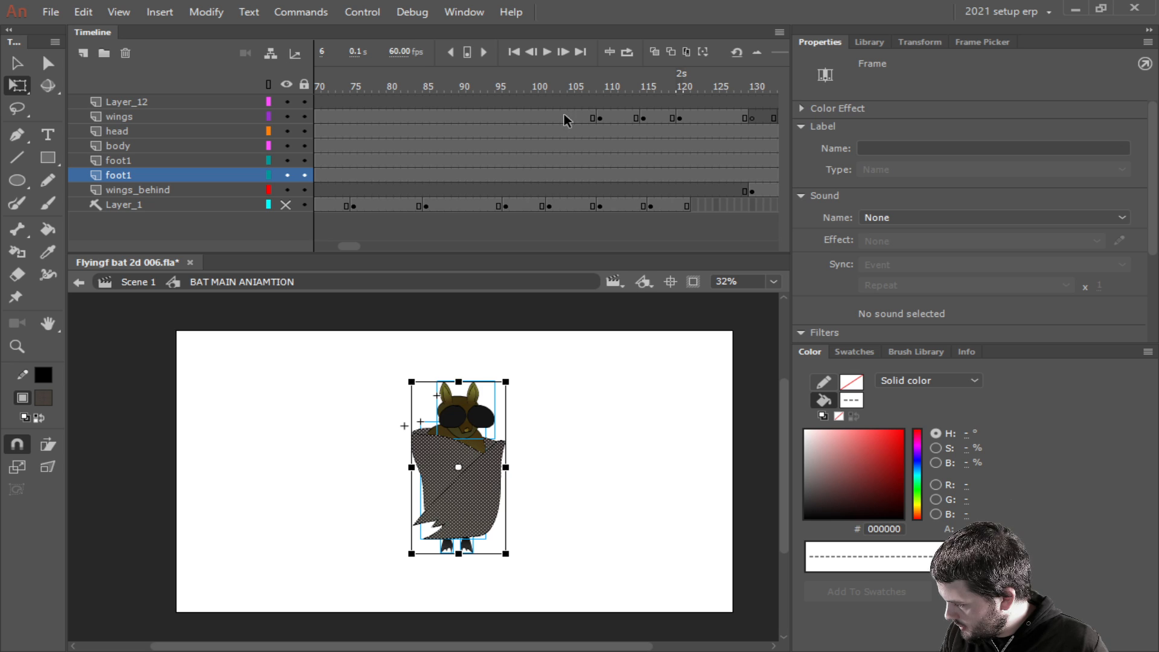
# Insert about 148 more frames at frame 6 on the layers from wings_behind up to Layer_12, holding the closed-wing pose to about frame 255.
pyautogui.press('F5')
pyautogui.press('F5')
pyautogui.press('F5')
pyautogui.press('F5')
pyautogui.press('F5')
pyautogui.press('F5')
pyautogui.press('F5')
pyautogui.press('F5')
pyautogui.press('F5')
pyautogui.press('F5')
pyautogui.press('F5')
pyautogui.press('F5')
pyautogui.press('F5')
pyautogui.press('F5')
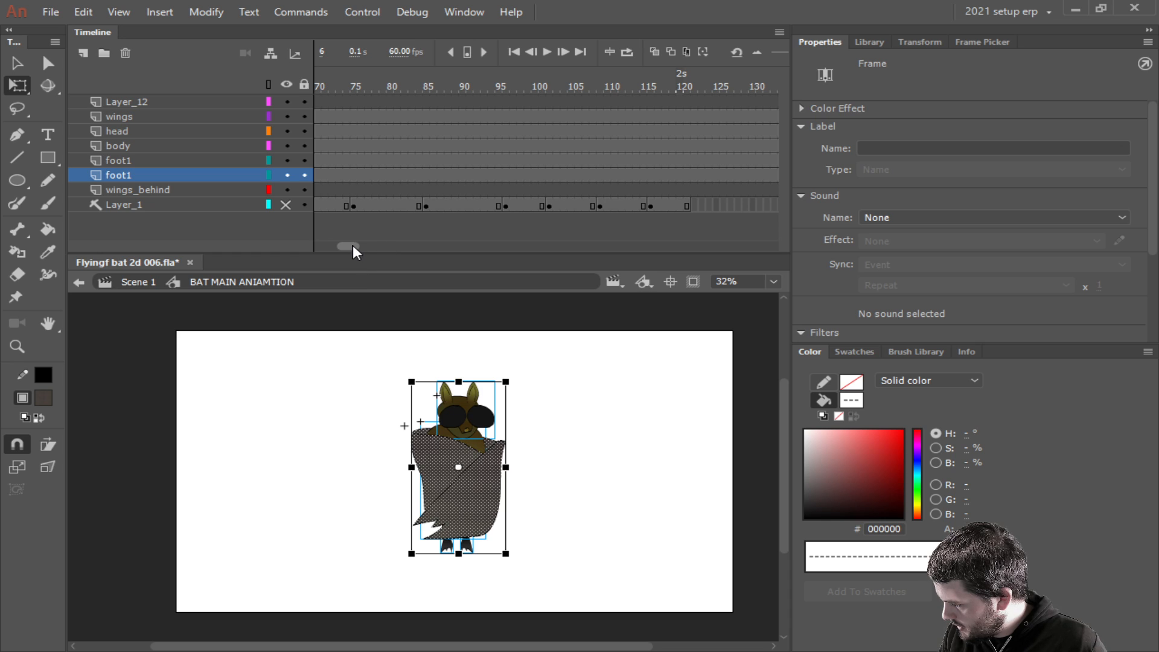
pyautogui.moveTo(353, 245); pyautogui.dragTo(383, 248)
pyautogui.press('F5')
pyautogui.press('F5')
pyautogui.press('F5')
pyautogui.press('F5')
pyautogui.press('F5')
pyautogui.press('F5')
pyautogui.press('F5')
pyautogui.press('F5')
pyautogui.press('F5')
pyautogui.press('F5')
pyautogui.press('F5')
pyautogui.press('F5')
pyautogui.press('F5')
pyautogui.press('F5')
pyautogui.press('F5')
pyautogui.press('F5')
pyautogui.press('F5')
pyautogui.press('F5')
pyautogui.press('F5')
pyautogui.press('F5')
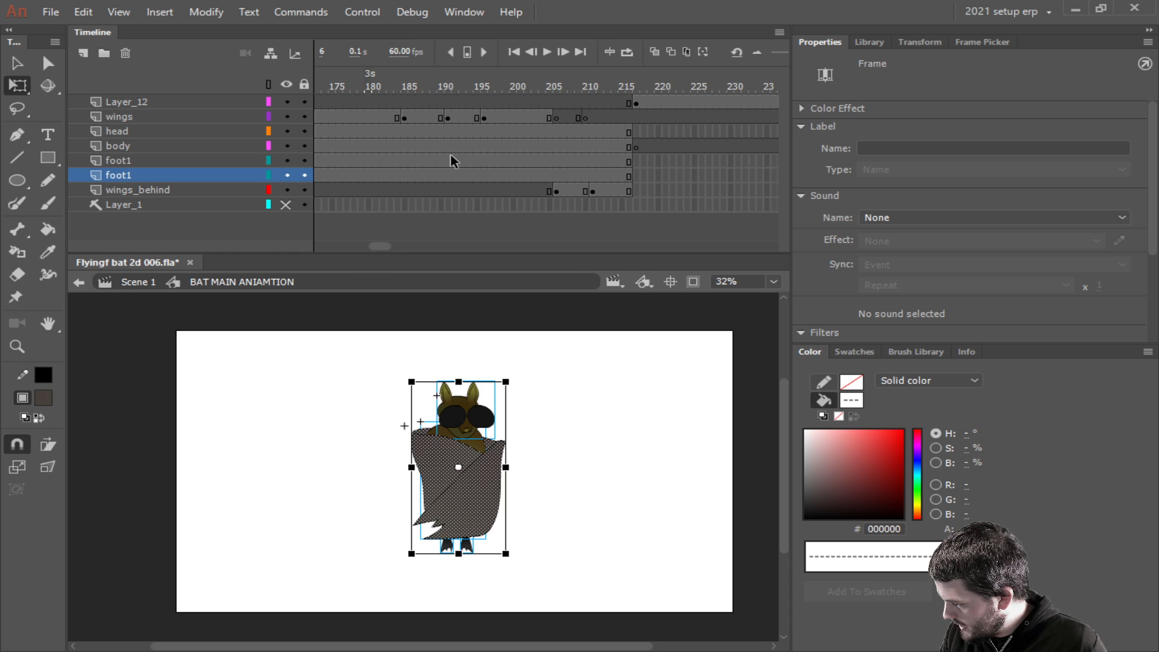
pyautogui.press('F5')
pyautogui.press('F5')
pyautogui.press('F5')
pyautogui.press('F5')
pyautogui.press('F5')
pyautogui.press('F5')
pyautogui.press('F5')
pyautogui.press('F5')
pyautogui.press('F5')
pyautogui.press('F5')
pyautogui.press('F5')
pyautogui.press('F5')
pyautogui.press('F5')
pyautogui.press('F5')
pyautogui.press('F5')
pyautogui.press('F5')
pyautogui.press('F5')
pyautogui.press('F5')
pyautogui.press('F5')
pyautogui.press('F5')
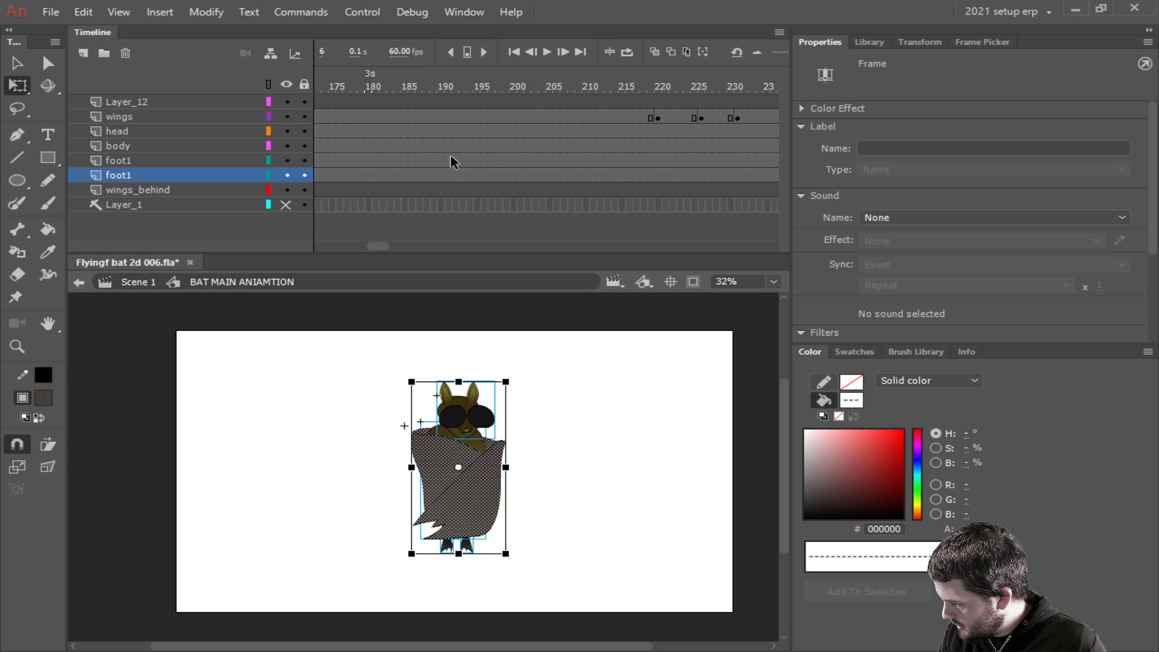
pyautogui.moveTo(381, 245); pyautogui.dragTo(241, 244)
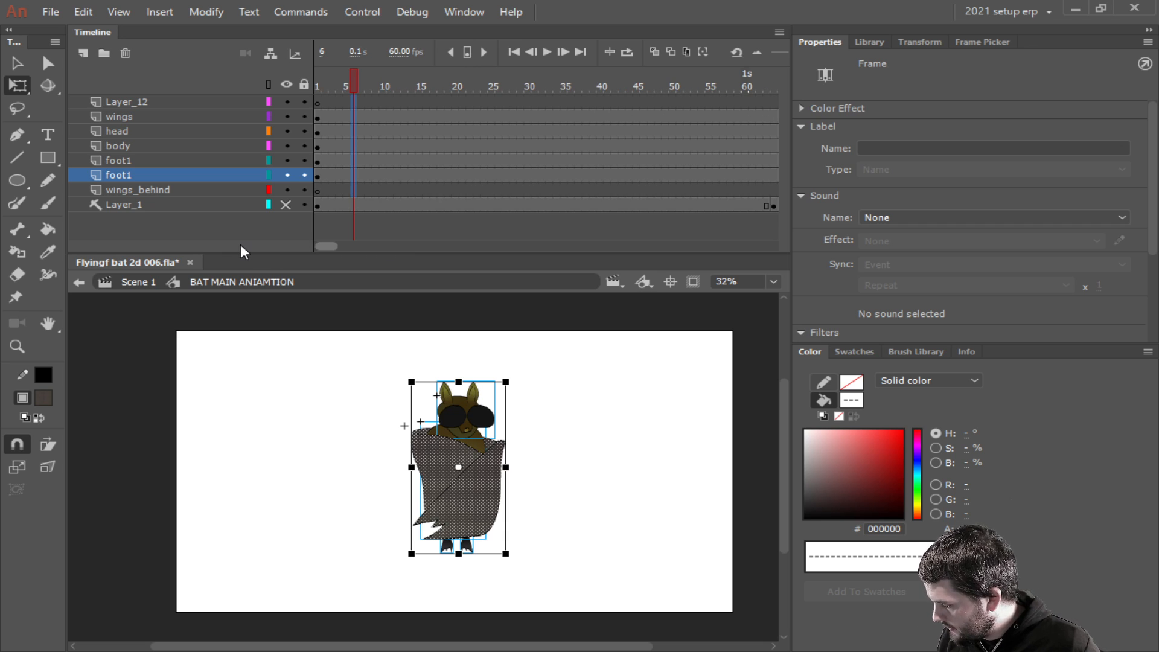
pyautogui.moveTo(330, 244); pyautogui.dragTo(376, 245)
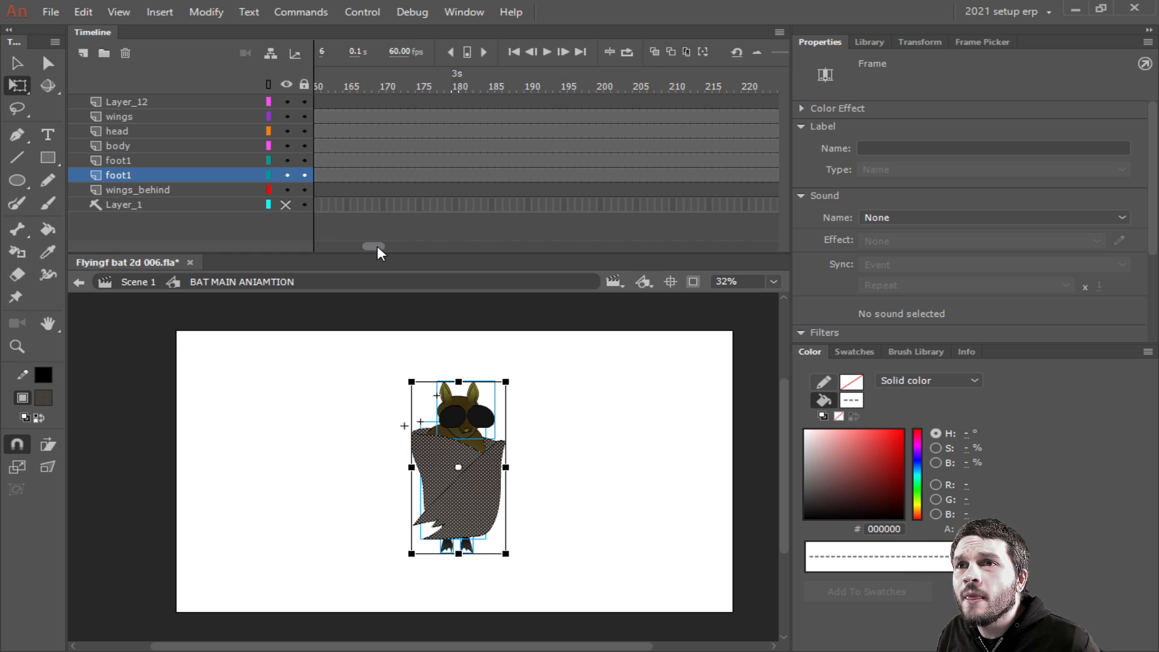
pyautogui.moveTo(376, 245); pyautogui.dragTo(379, 241)
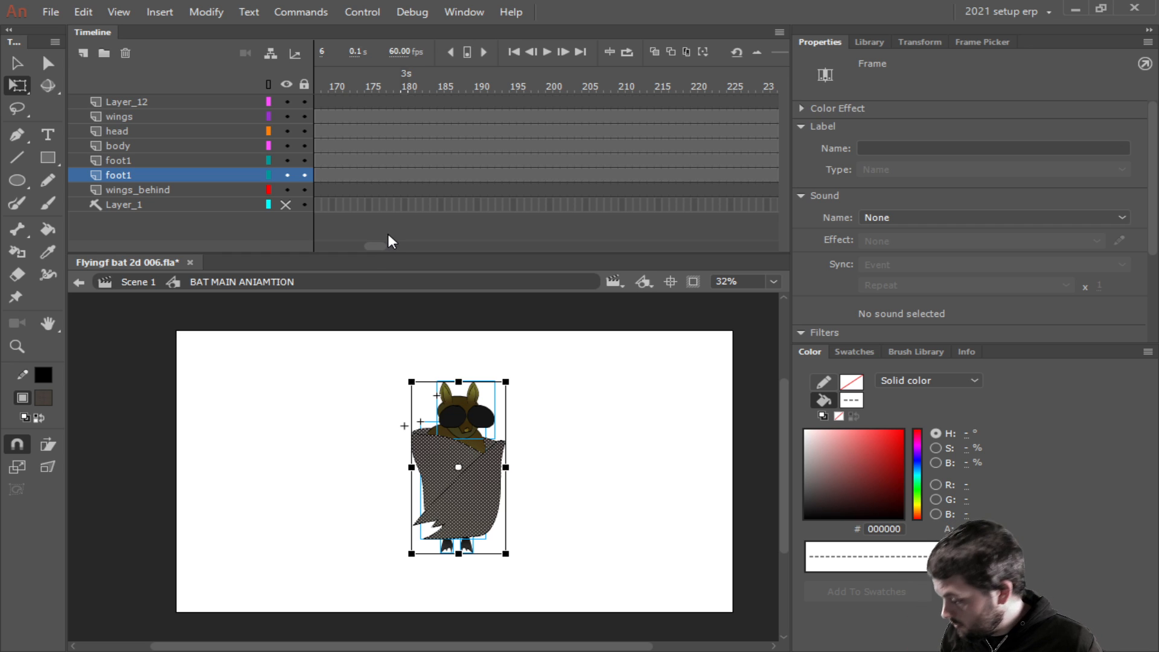
pyautogui.moveTo(377, 244)
pyautogui.mouseDown()
pyautogui.moveTo(403, 243)
pyautogui.moveTo(393, 246)
pyautogui.mouseUp()
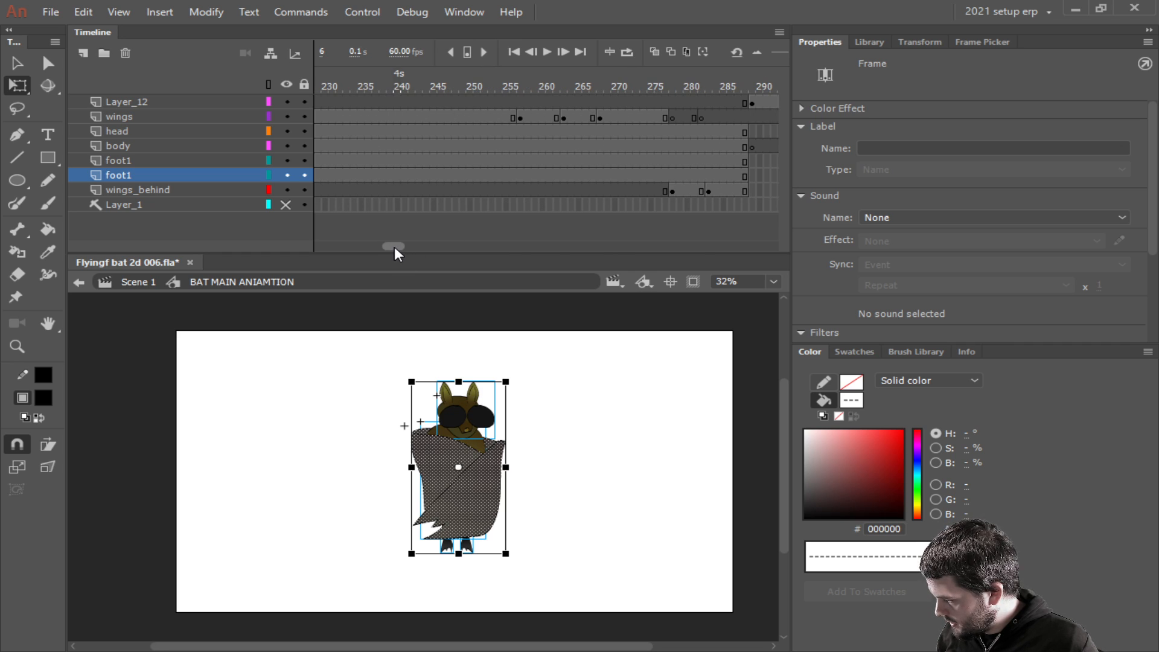
# Play BAT MAIN ANIAMTION from frame 252 to review the wing opening and the switch to flight.
pyautogui.click(483, 89)
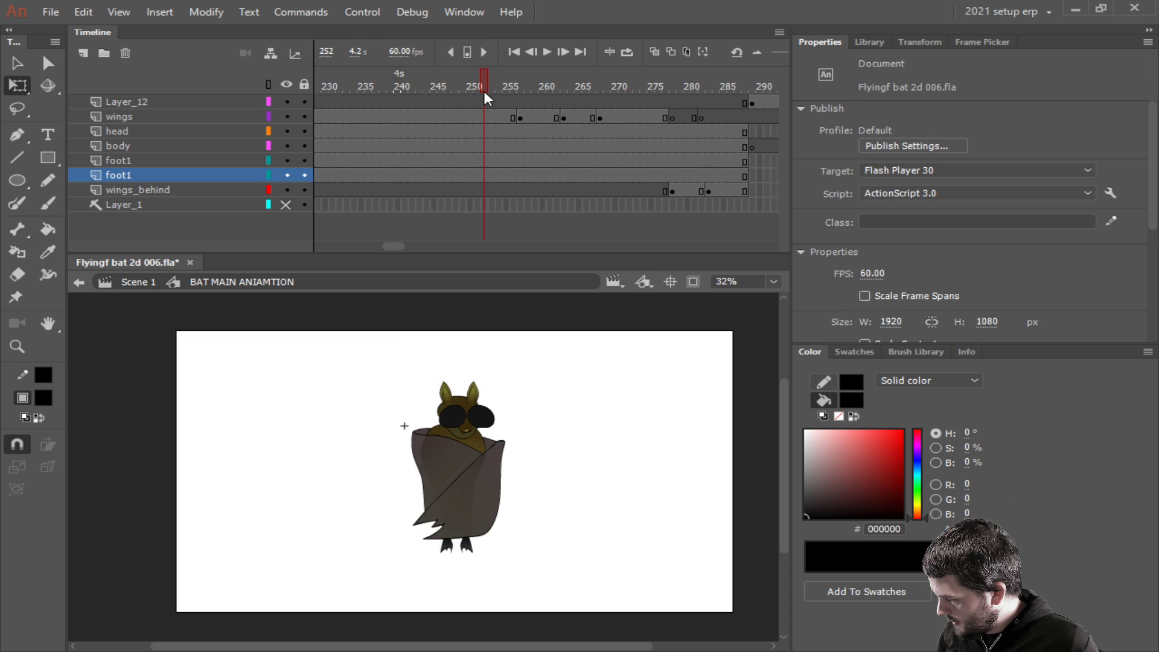
pyautogui.click(545, 54)
pyautogui.click(545, 54)
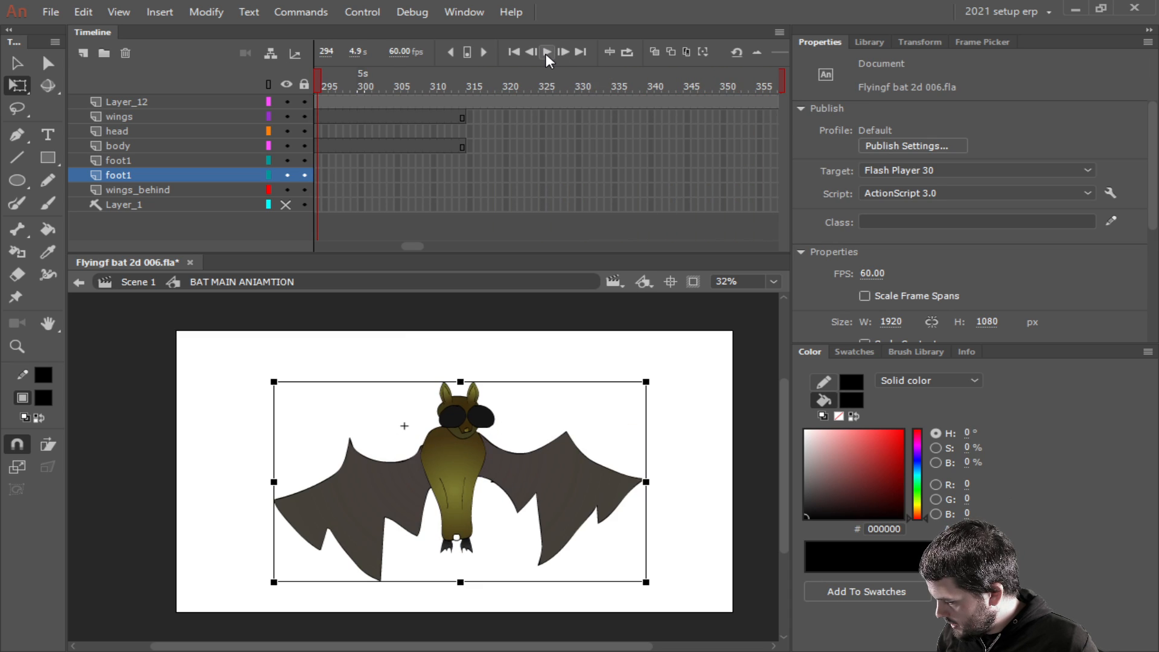
# Lock every layer except Layer_12 and scrub through the transition into the flight up to frame 291.
pyautogui.click(303, 85)
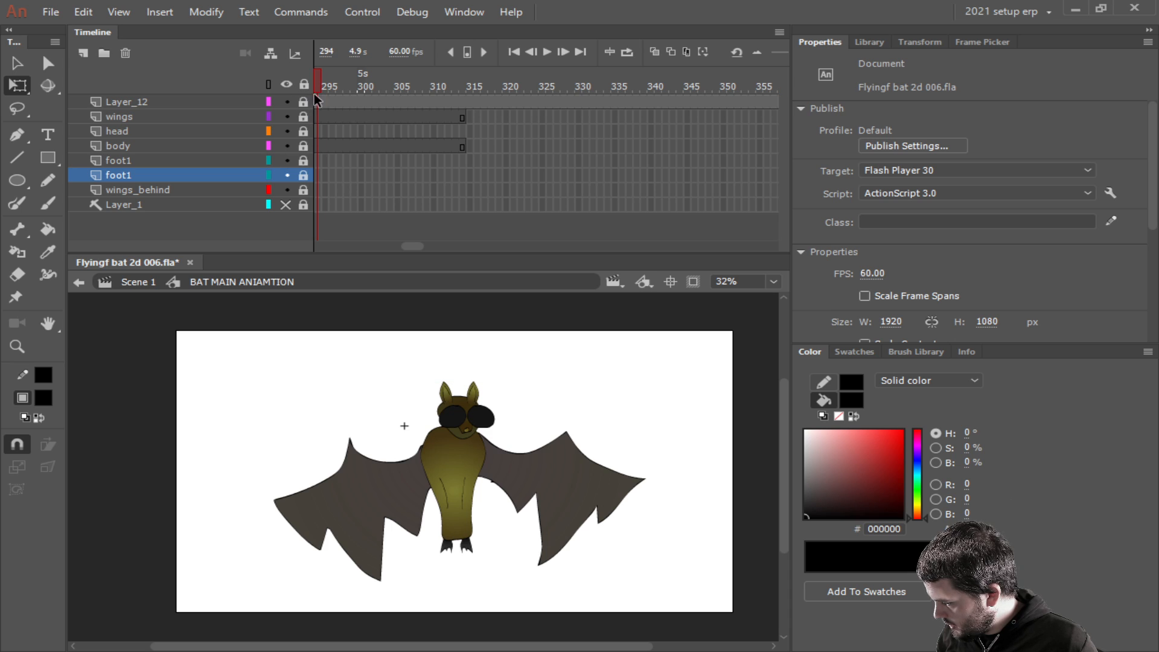
pyautogui.click(304, 100)
pyautogui.hscroll(-5, 400, 245)
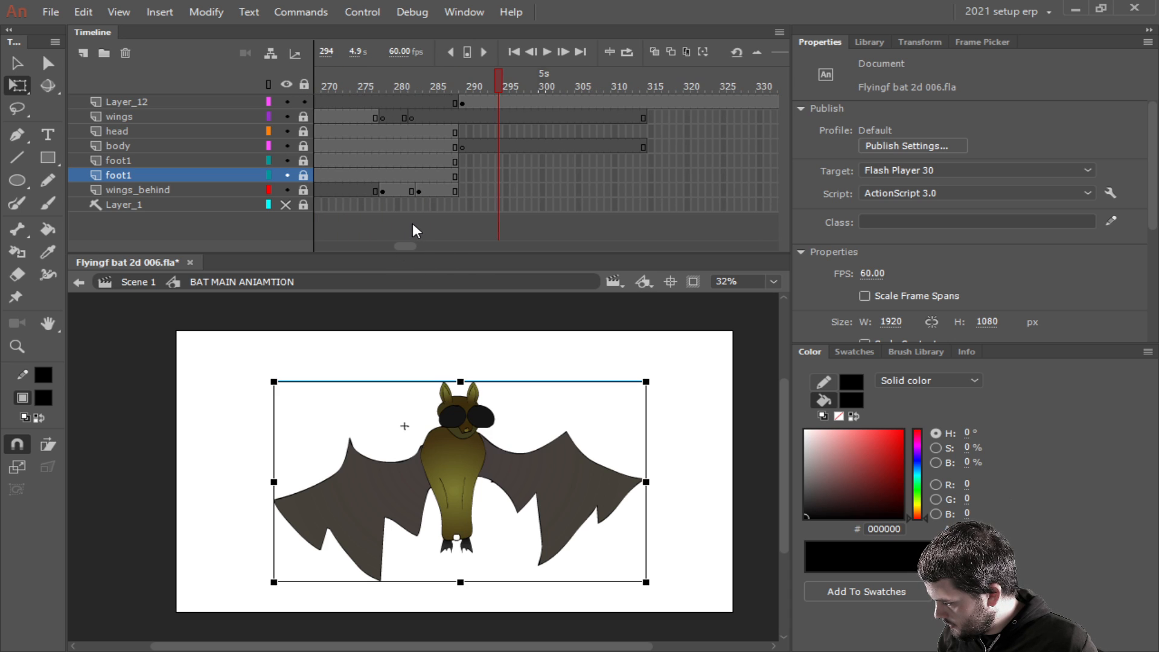
pyautogui.click(431, 205)
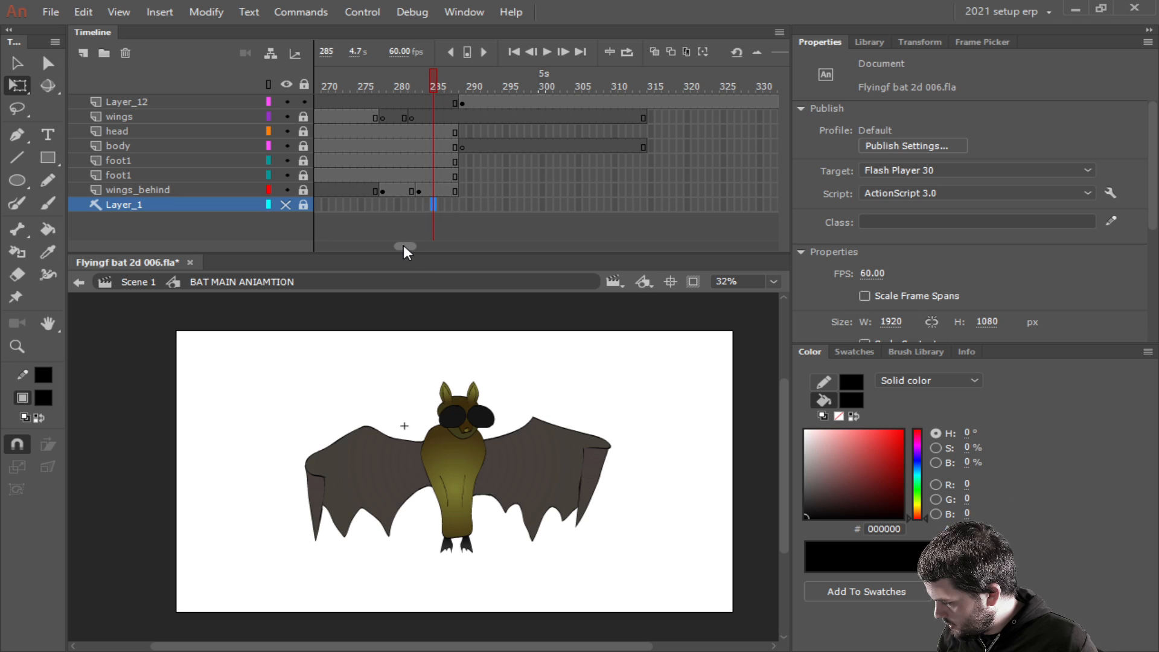
pyautogui.moveTo(403, 246); pyautogui.dragTo(395, 246)
pyautogui.moveTo(638, 86); pyautogui.dragTo(700, 82)
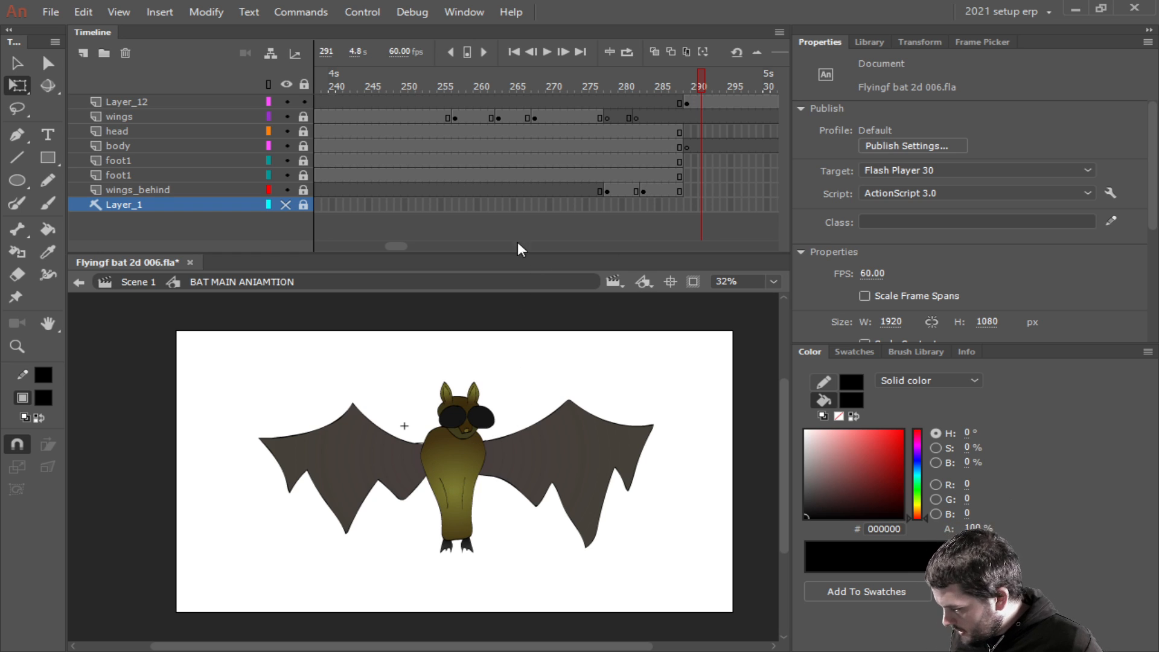
pyautogui.moveTo(397, 245); pyautogui.dragTo(405, 246)
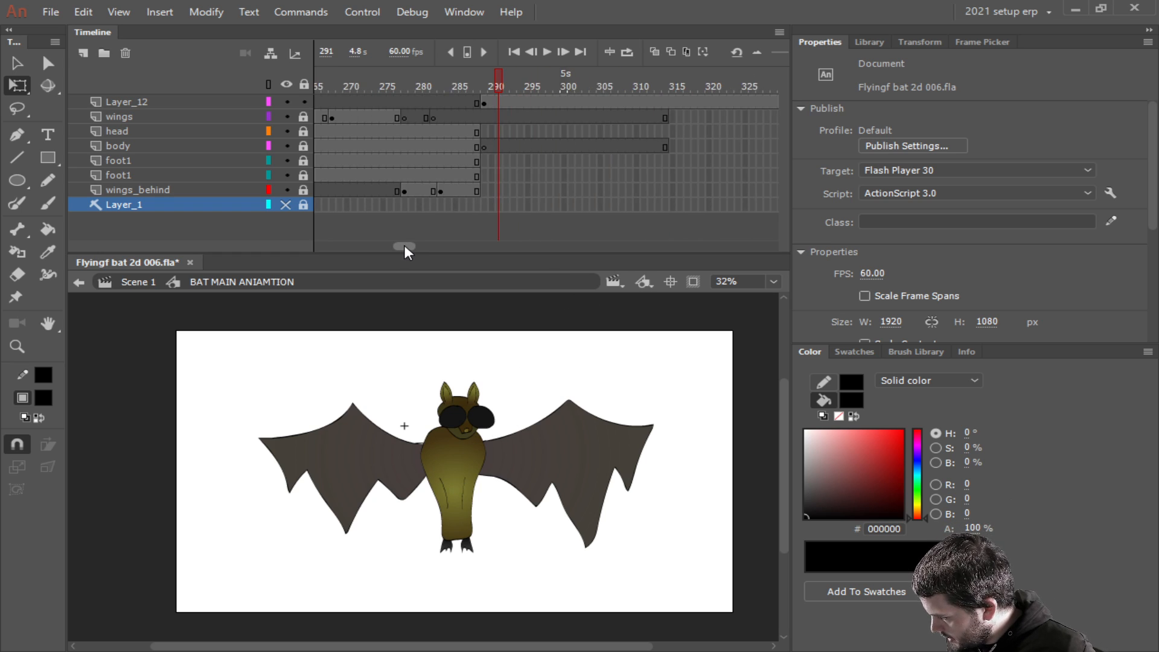
# Open the Bat Fly fly symbol from the stage and play its flap cycle from the first frame.
pyautogui.doubleClick(454, 470)
pyautogui.click(395, 182)
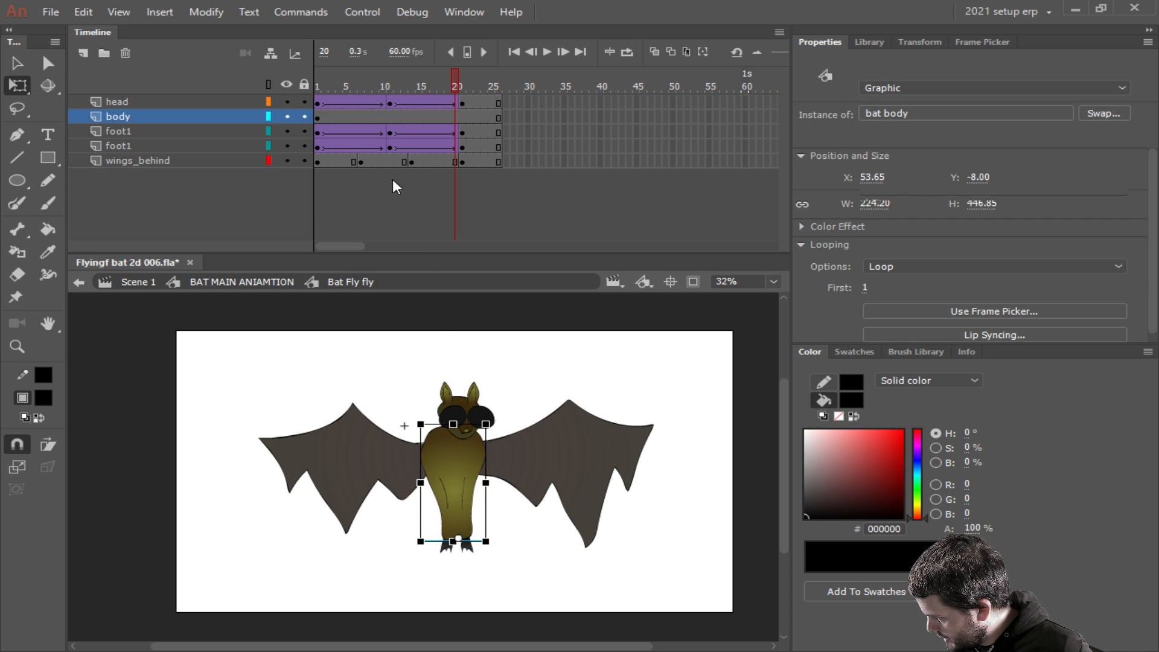
pyautogui.click(509, 49)
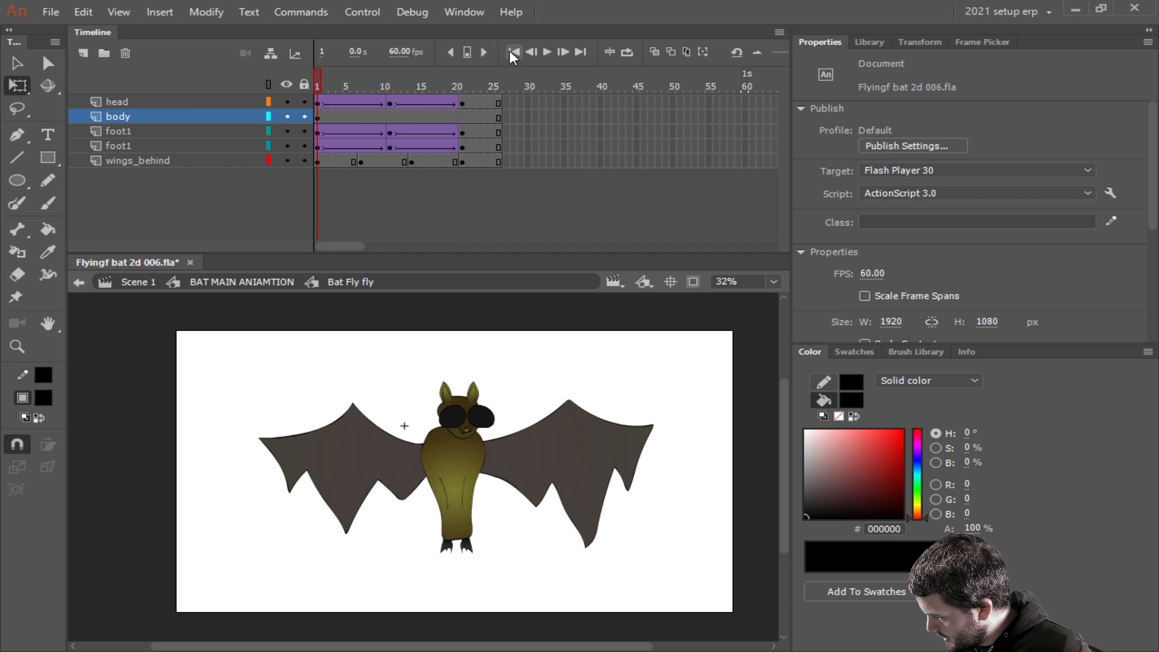
pyautogui.click(546, 53)
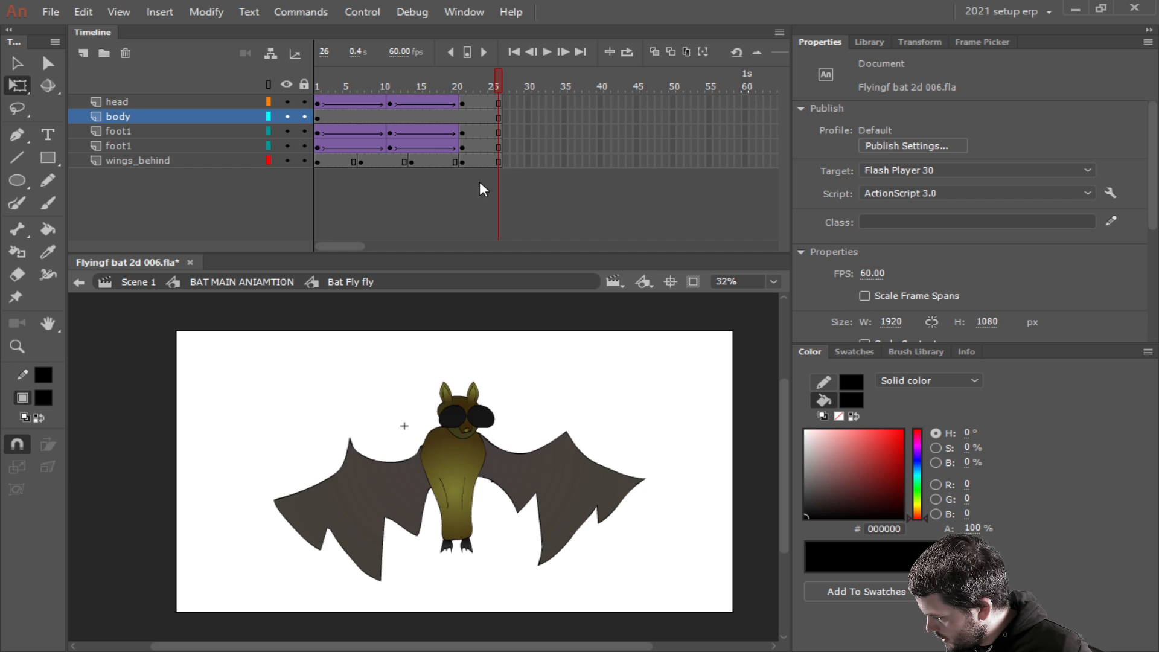
# Move the head layer's last keyframe to frame 26, the end of the Bat Fly fly cycle.
pyautogui.click(464, 147)
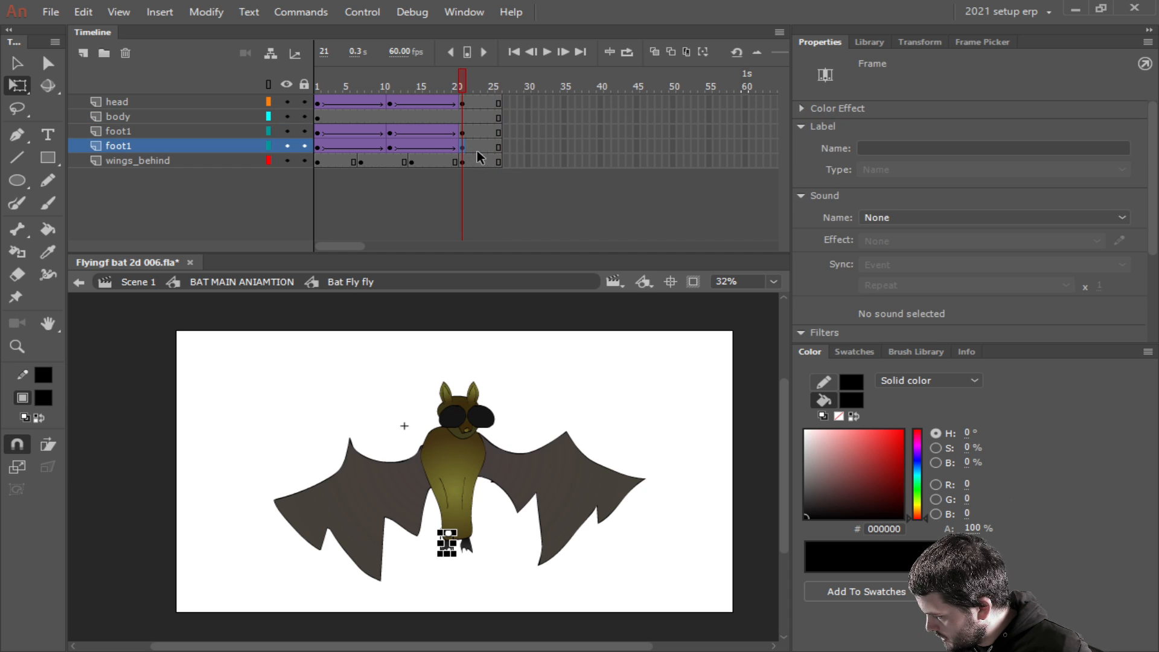
pyautogui.click(478, 162)
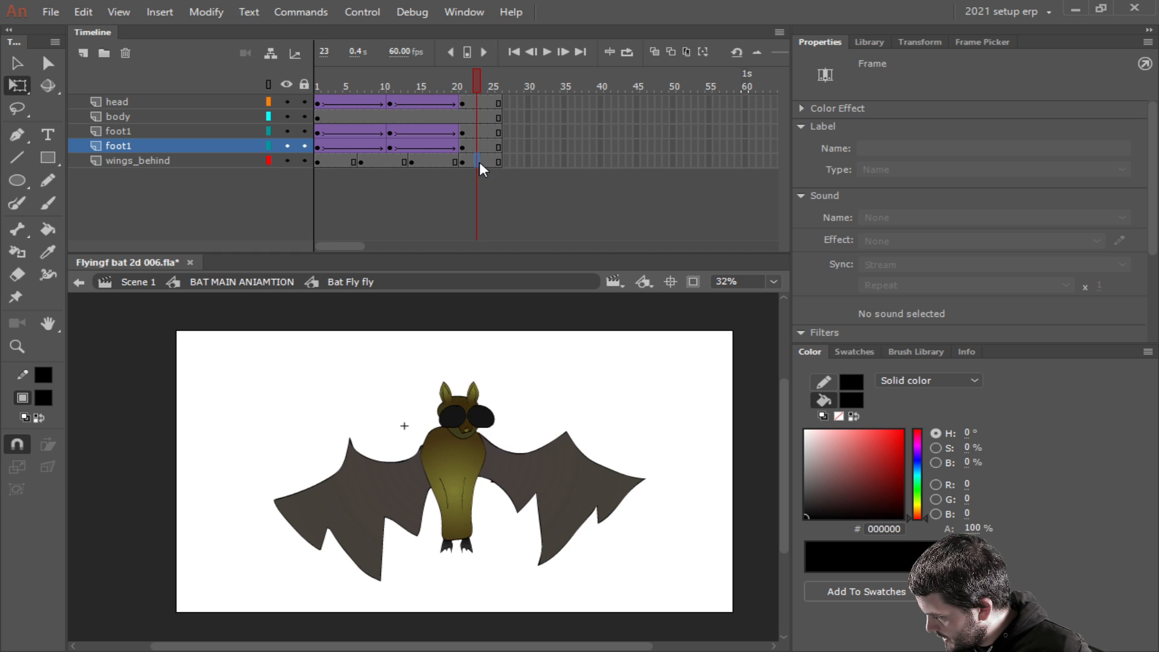
pyautogui.click(462, 148)
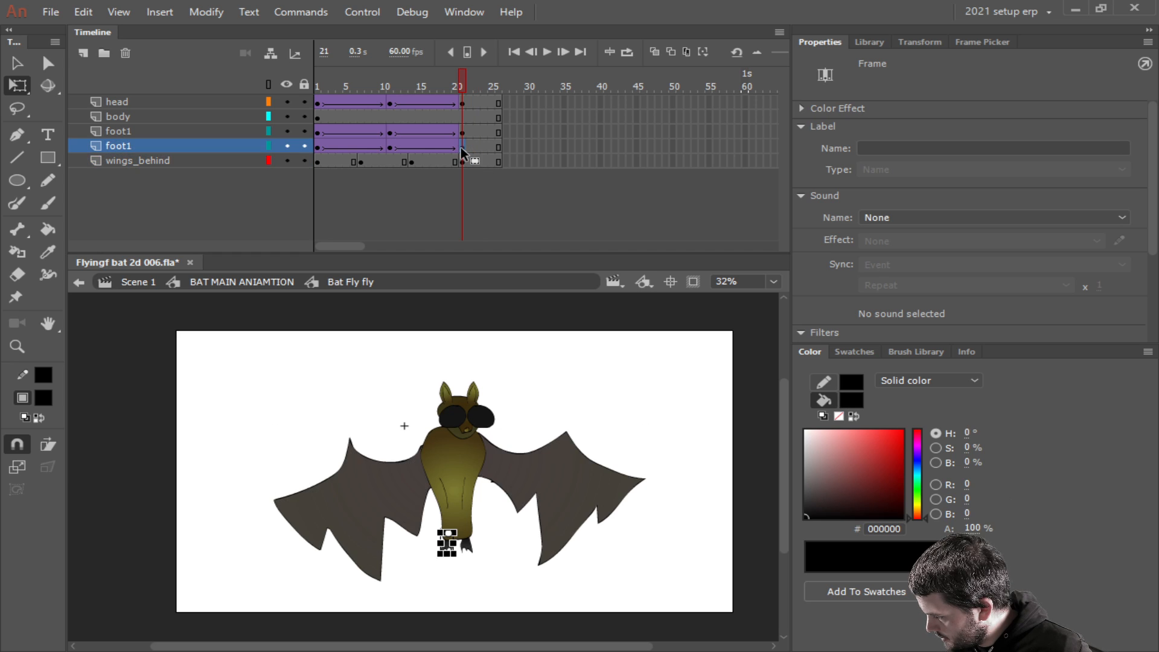
pyautogui.moveTo(463, 145); pyautogui.dragTo(463, 138)
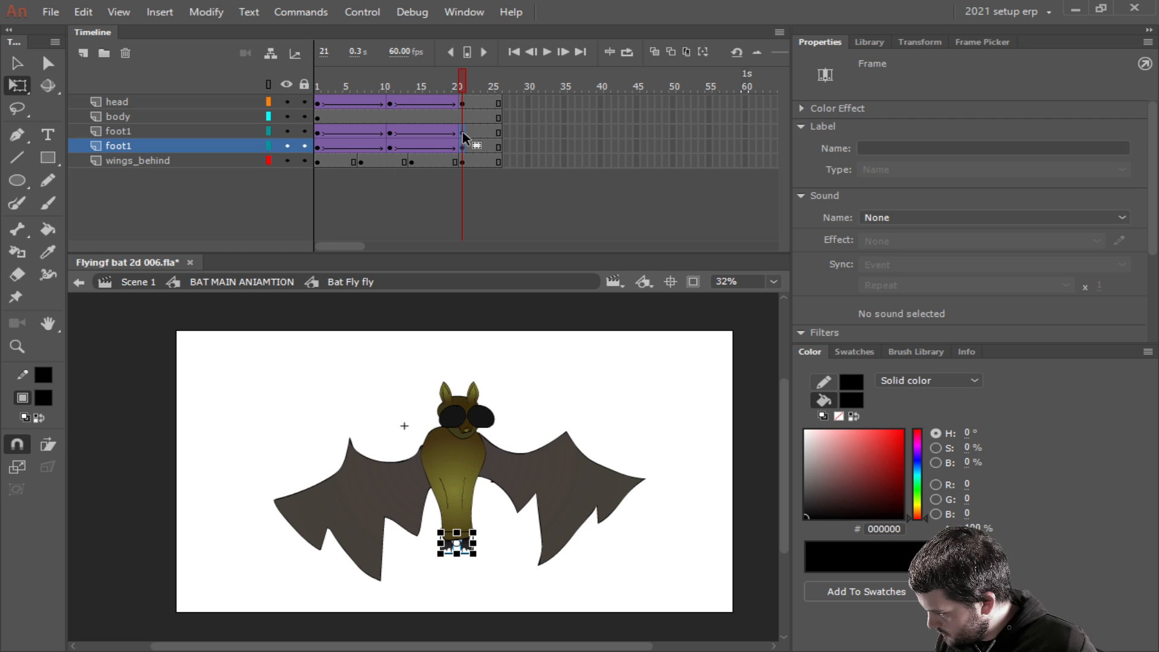
pyautogui.click(463, 104)
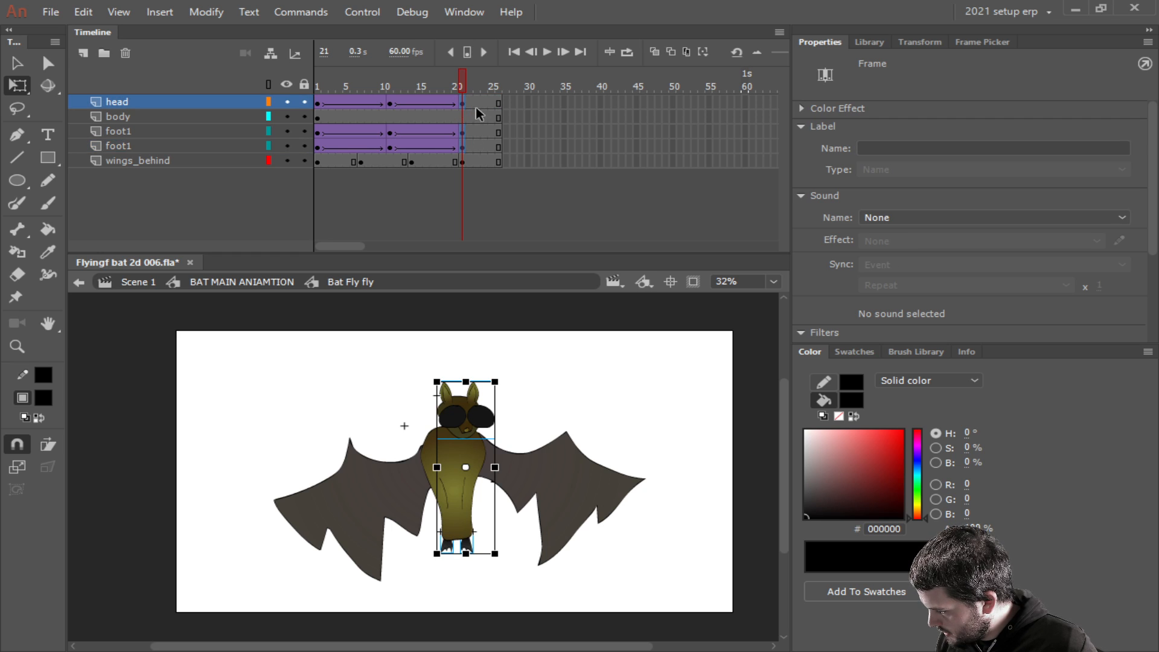
pyautogui.moveTo(463, 103); pyautogui.dragTo(483, 103)
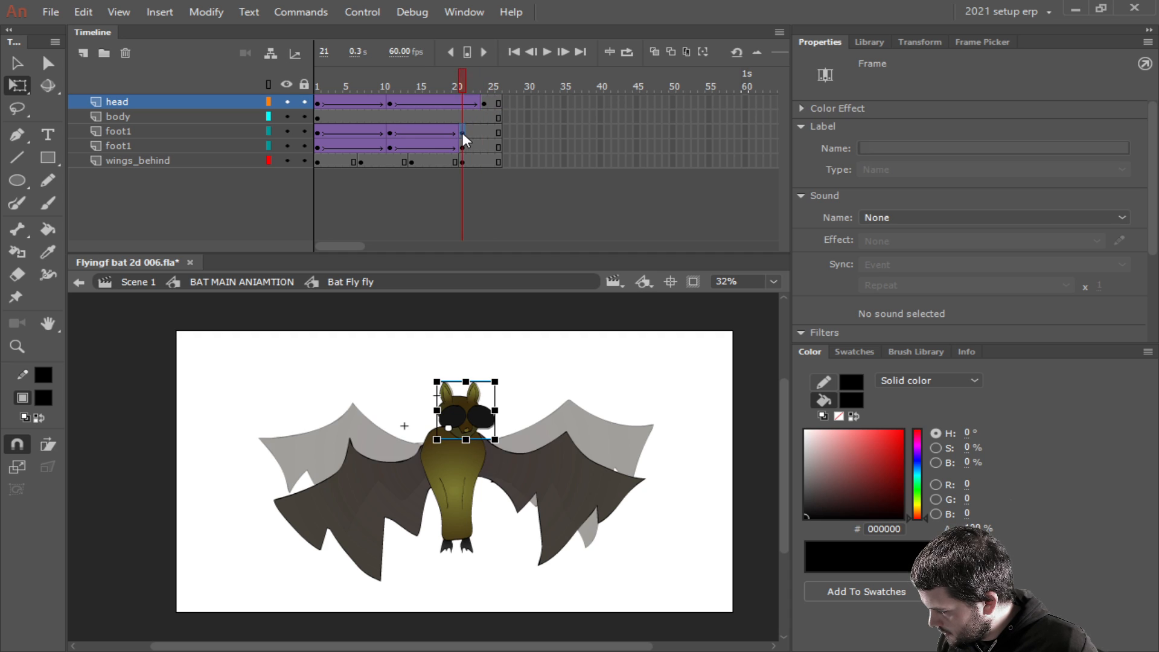
pyautogui.click(463, 132)
pyautogui.click(488, 104)
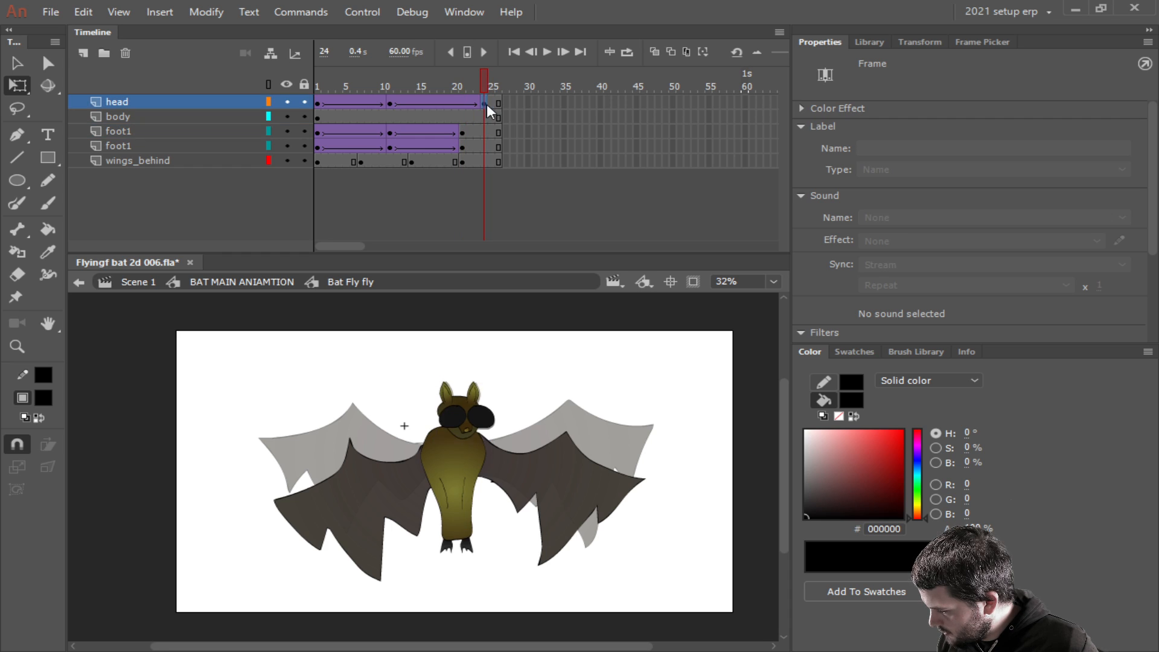
pyautogui.moveTo(499, 107); pyautogui.dragTo(499, 104)
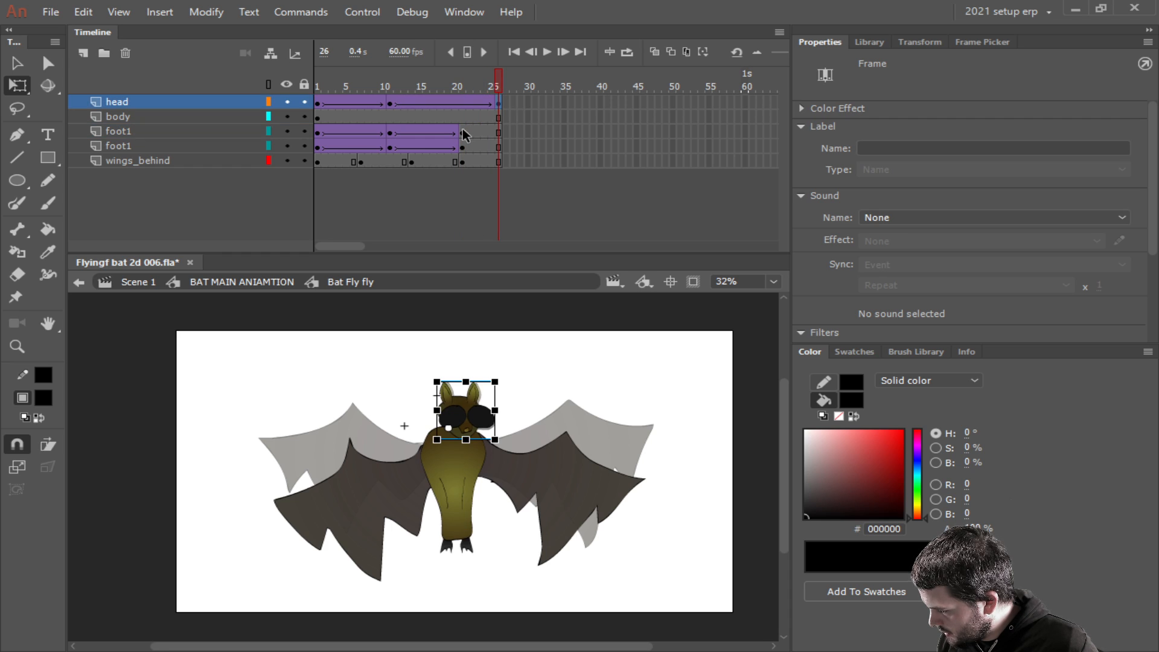
# Move the last keyframes of both foot1 layers to frame 26 and play the cycle from frame 1.
pyautogui.click(463, 133)
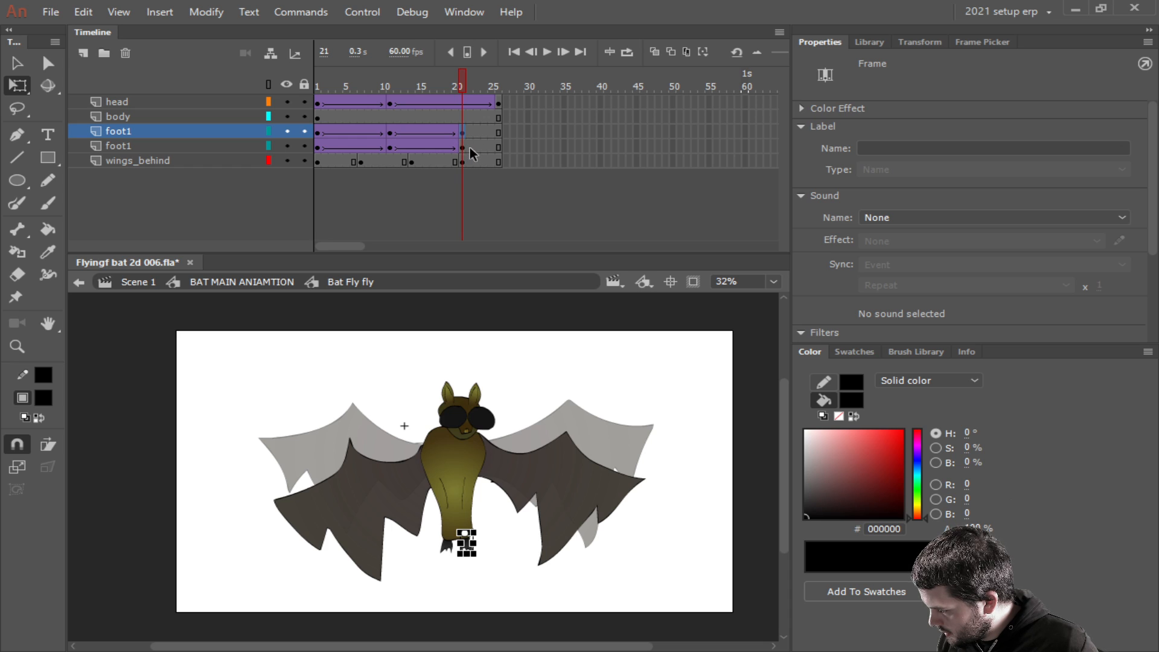
pyautogui.click(461, 147)
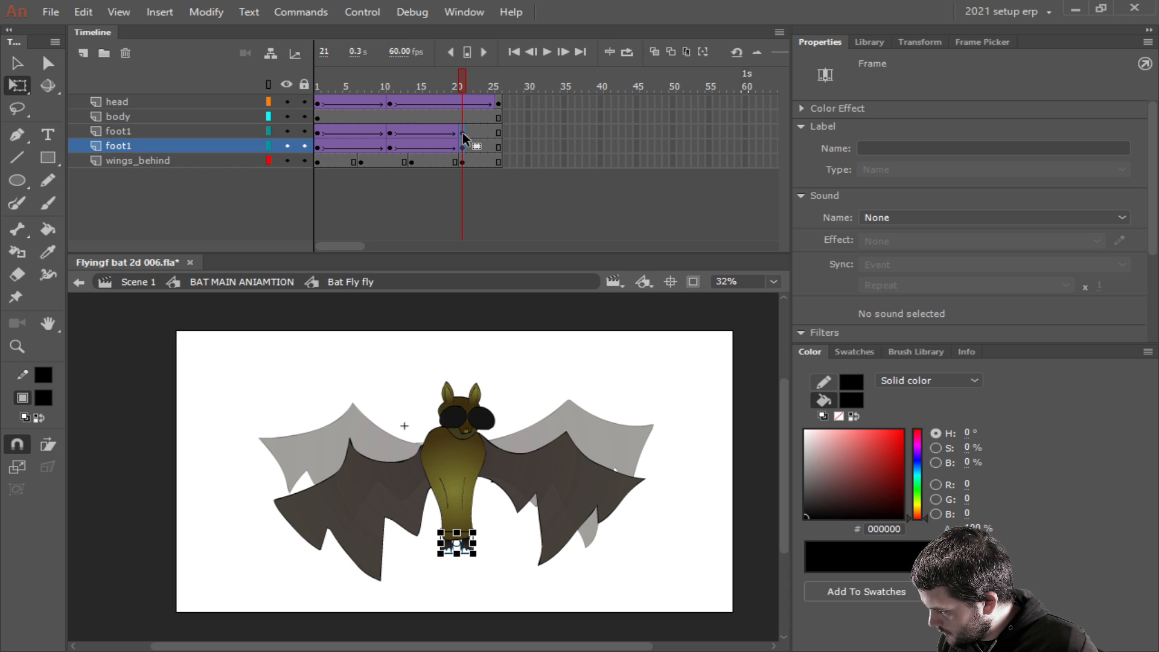
pyautogui.moveTo(497, 135); pyautogui.dragTo(499, 138)
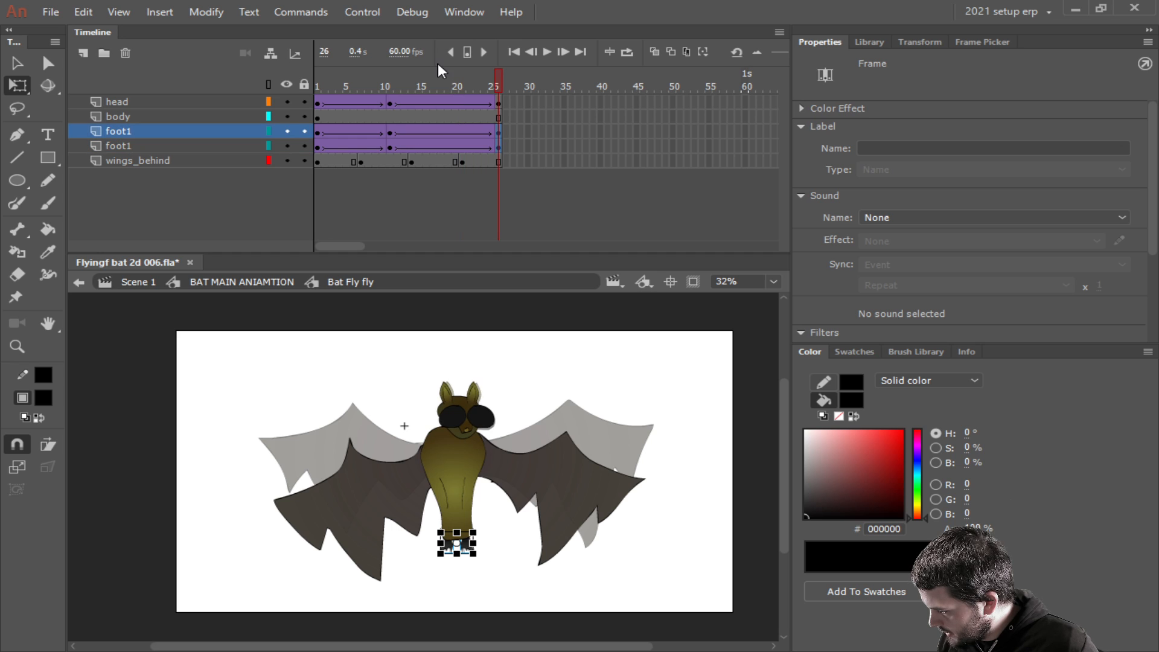
pyautogui.moveTo(426, 79); pyautogui.dragTo(295, 71)
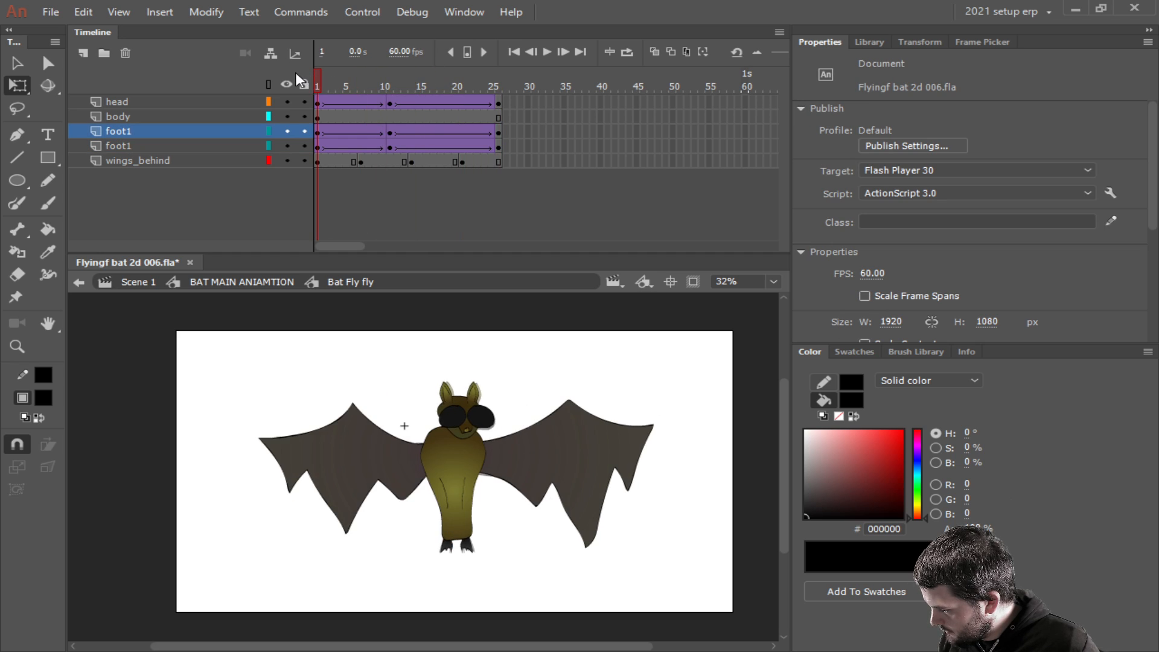
pyautogui.click(545, 58)
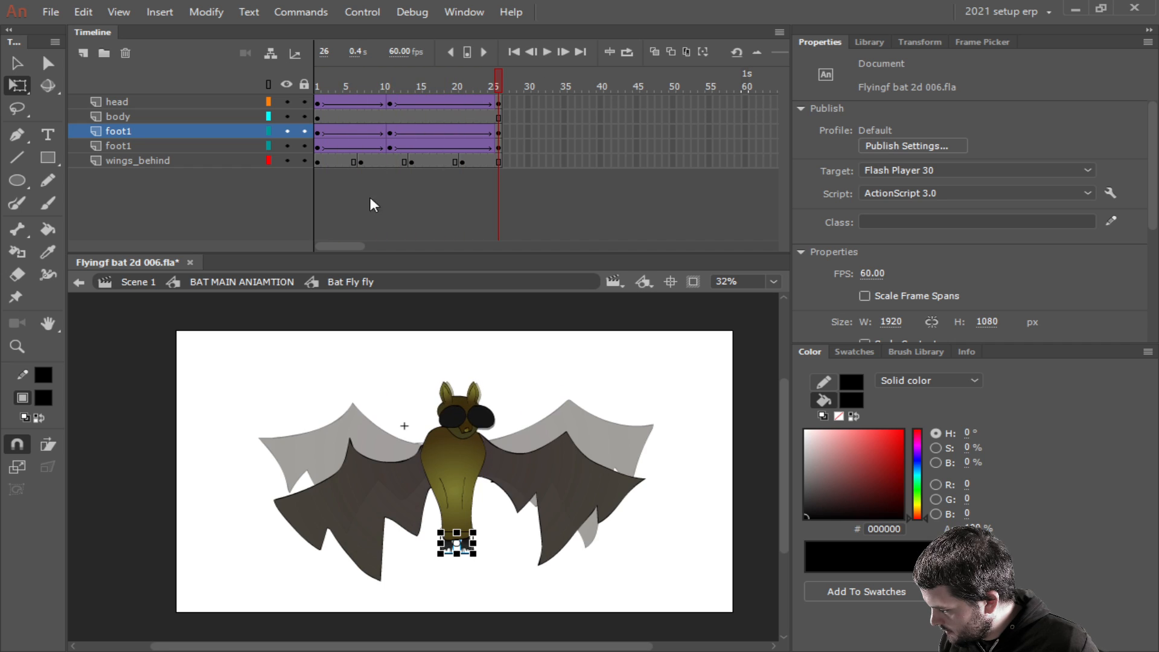
# Return to Scene 1 and play the whole animation from the first frame, reviewing the longer opening pose and the smoothed flight loop.
pyautogui.click(134, 282)
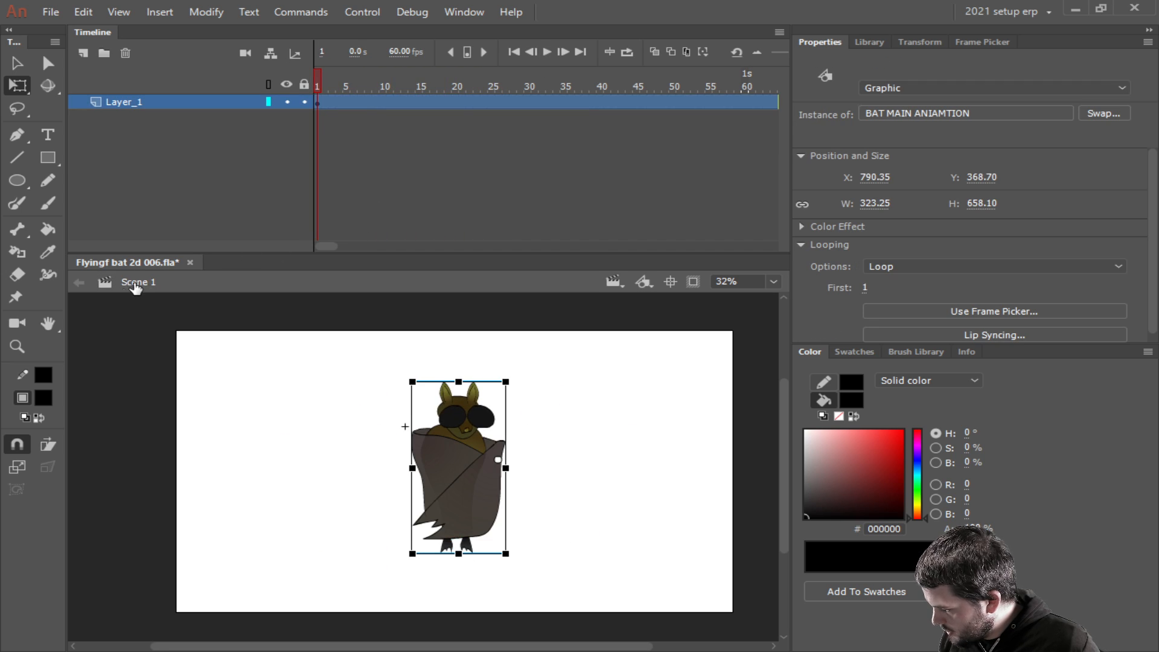
pyautogui.click(550, 53)
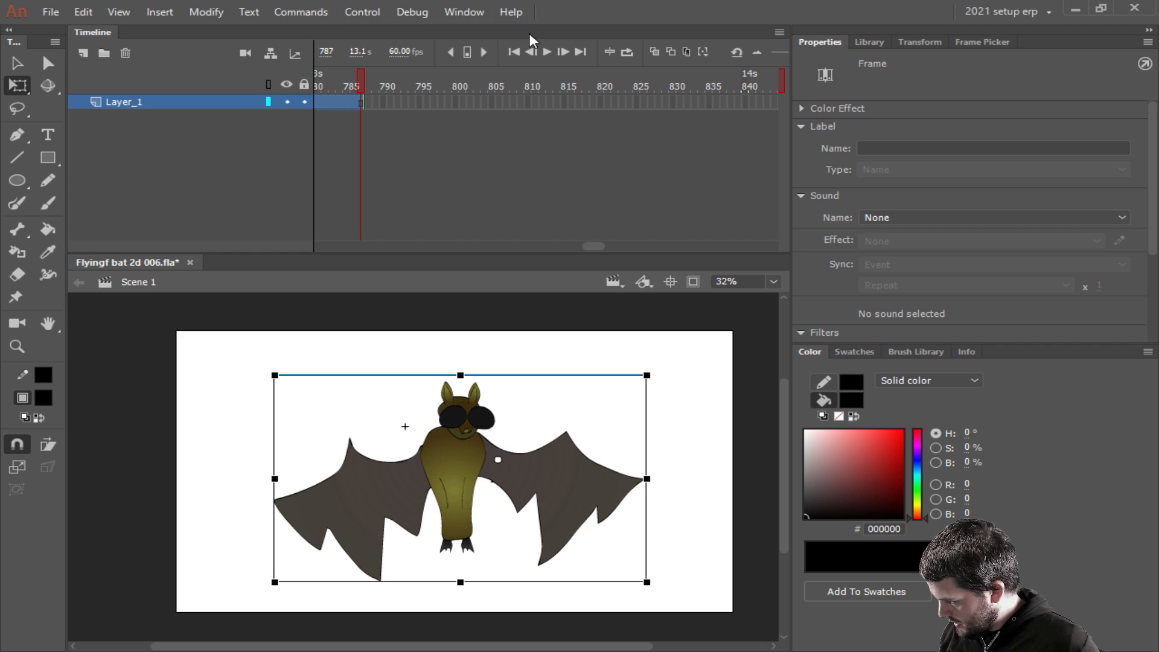
pyautogui.click(517, 49)
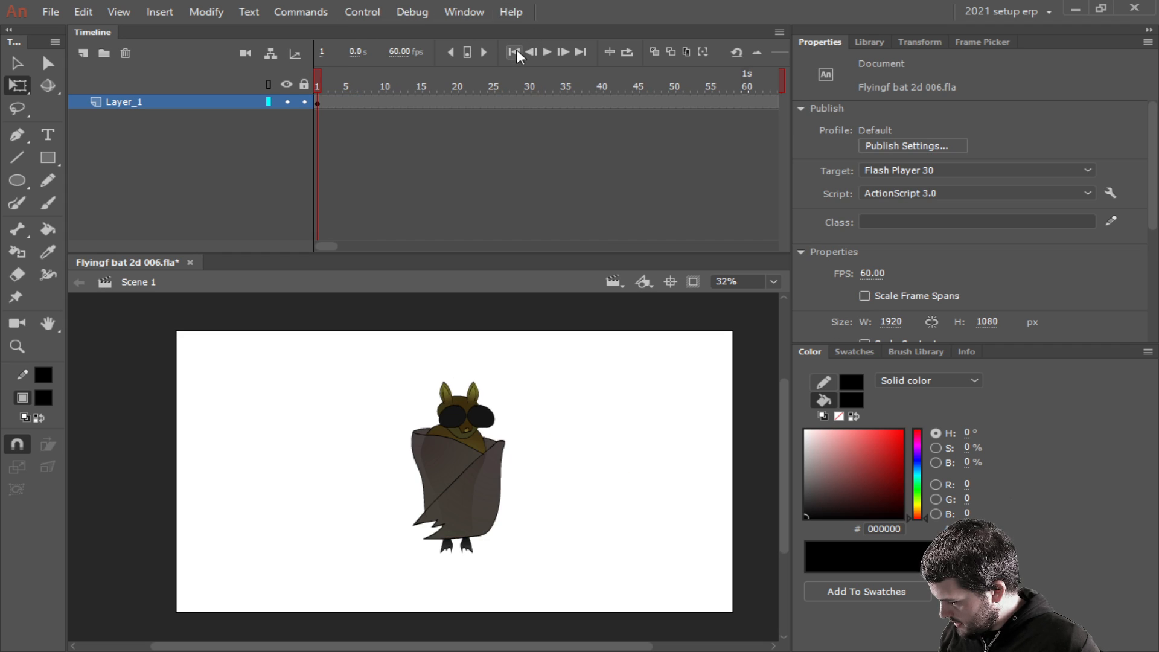
pyautogui.click(548, 49)
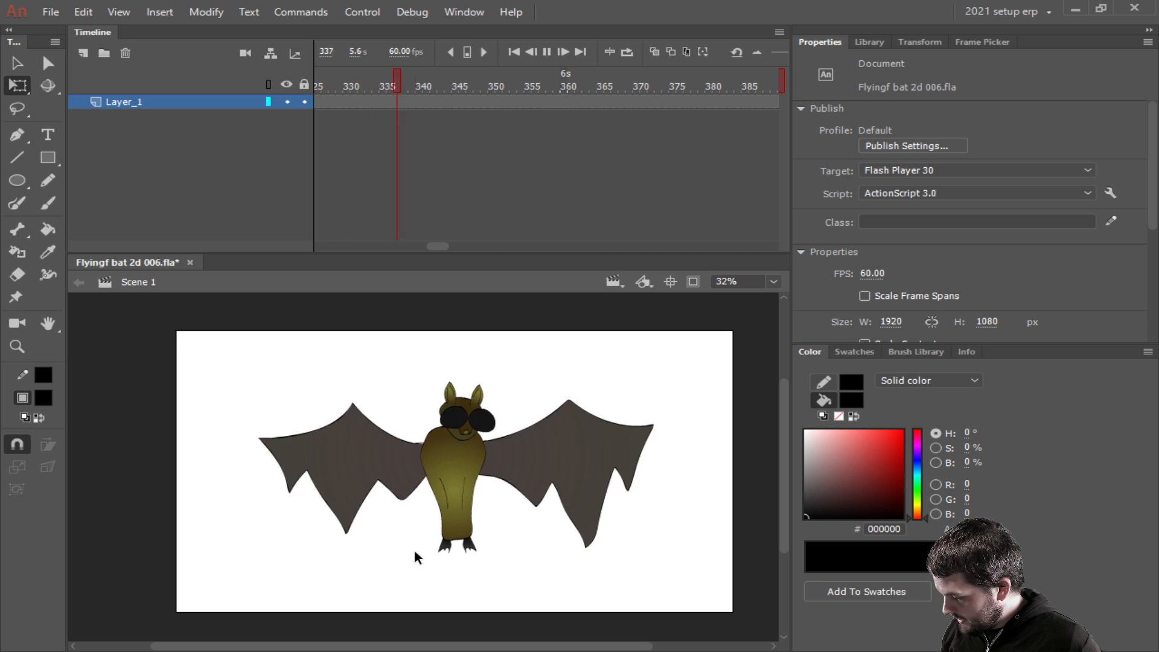
pyautogui.click(548, 52)
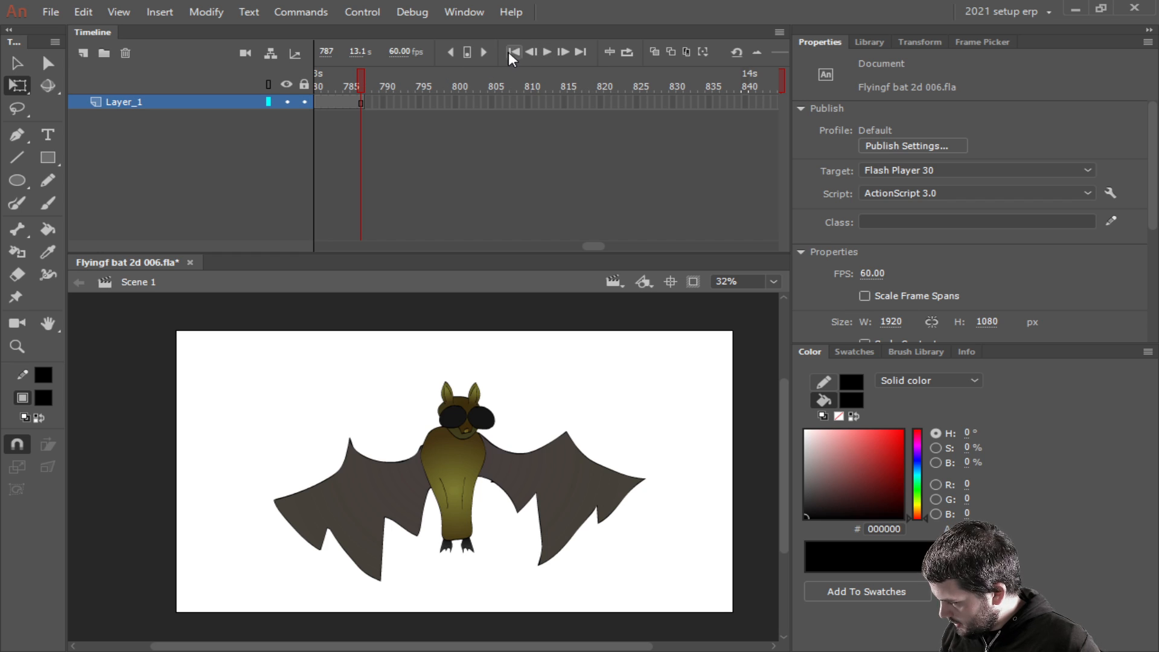
# Save the document, and save it again as a new version named "Flyingf bat 2d 007 FIN".
pyautogui.click(333, 100)
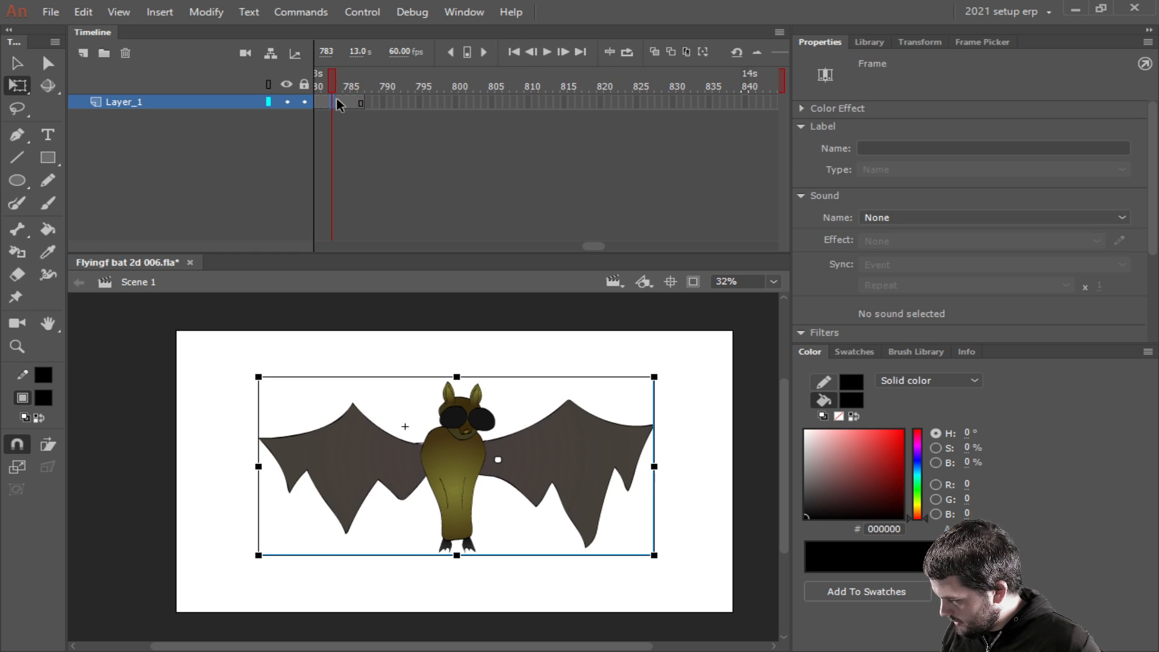
pyautogui.moveTo(587, 245); pyautogui.dragTo(325, 246)
pyautogui.click(50, 12)
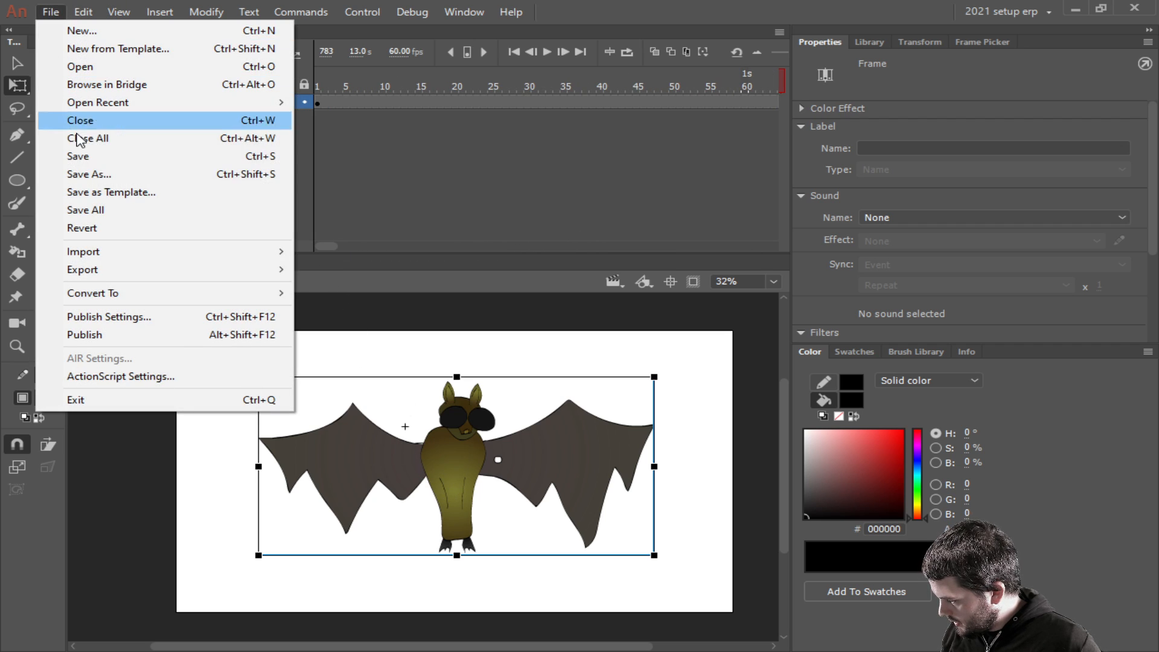
pyautogui.click(84, 162)
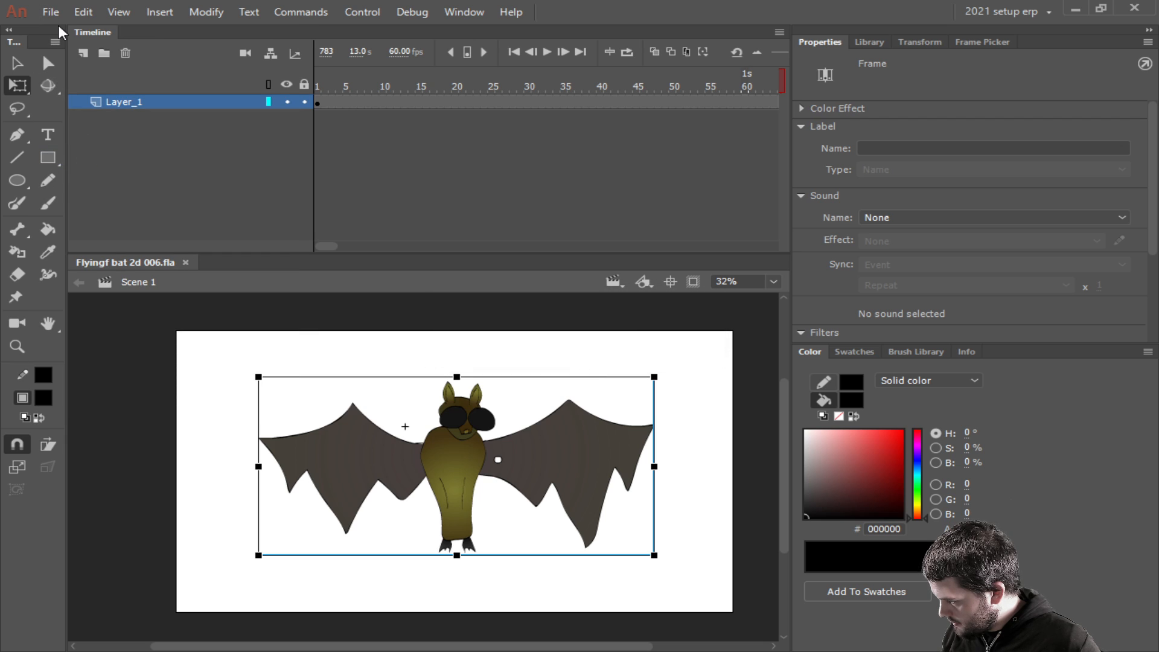
pyautogui.click(53, 15)
pyautogui.click(88, 174)
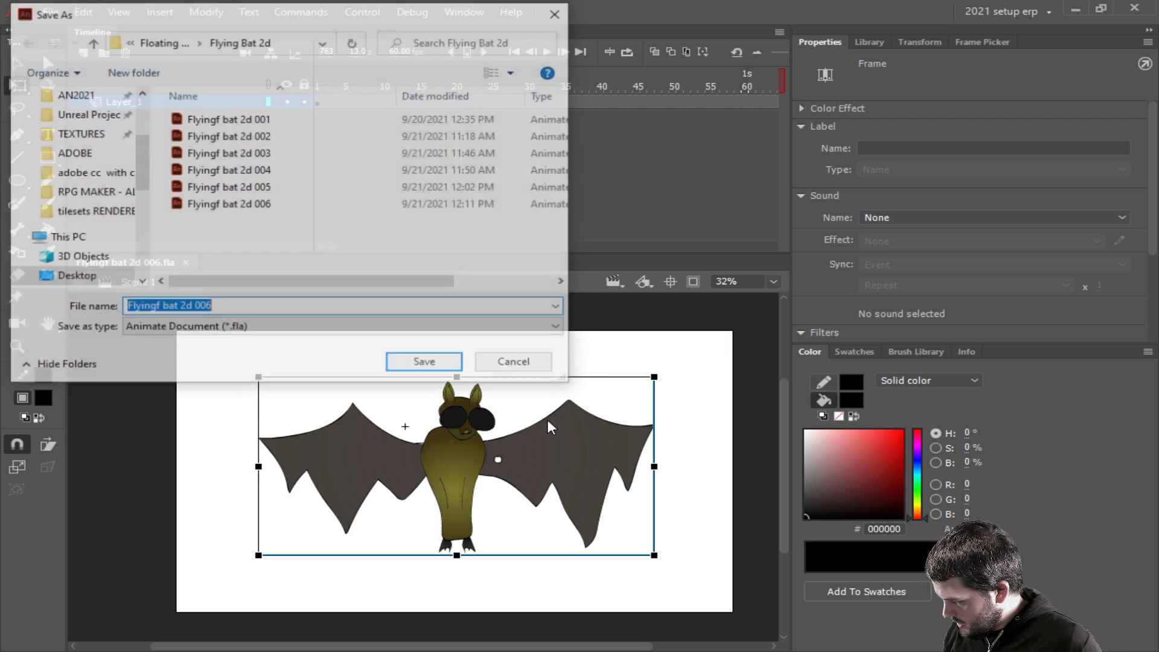
pyautogui.click(244, 311)
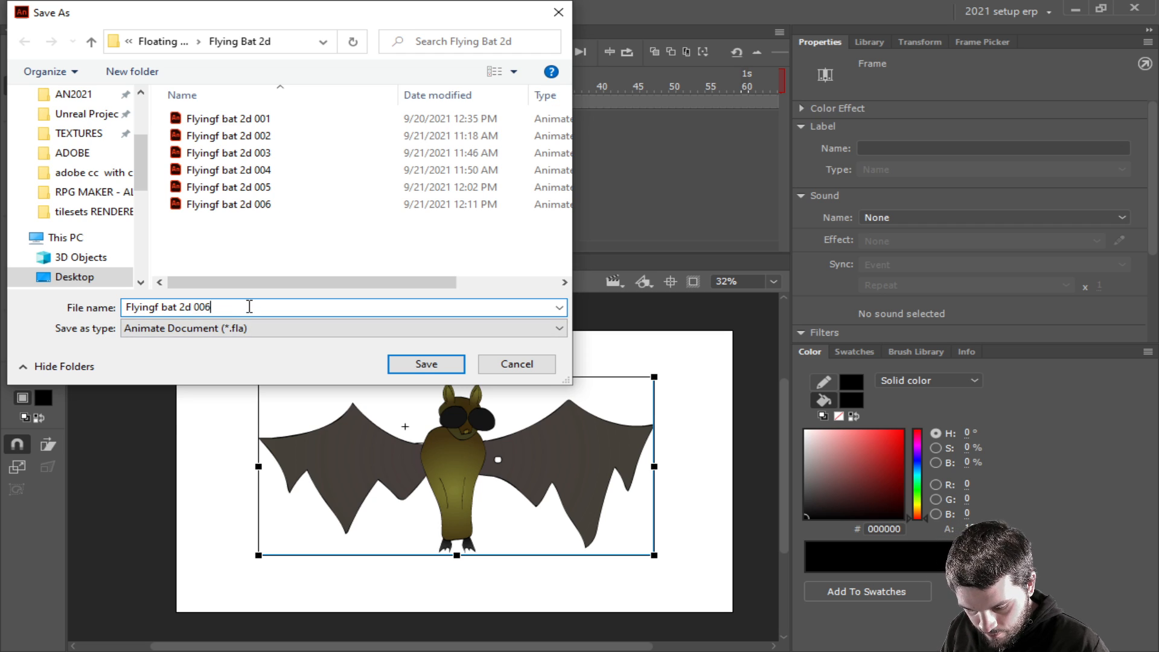
pyautogui.write('7 FIN')
pyautogui.press('Return')
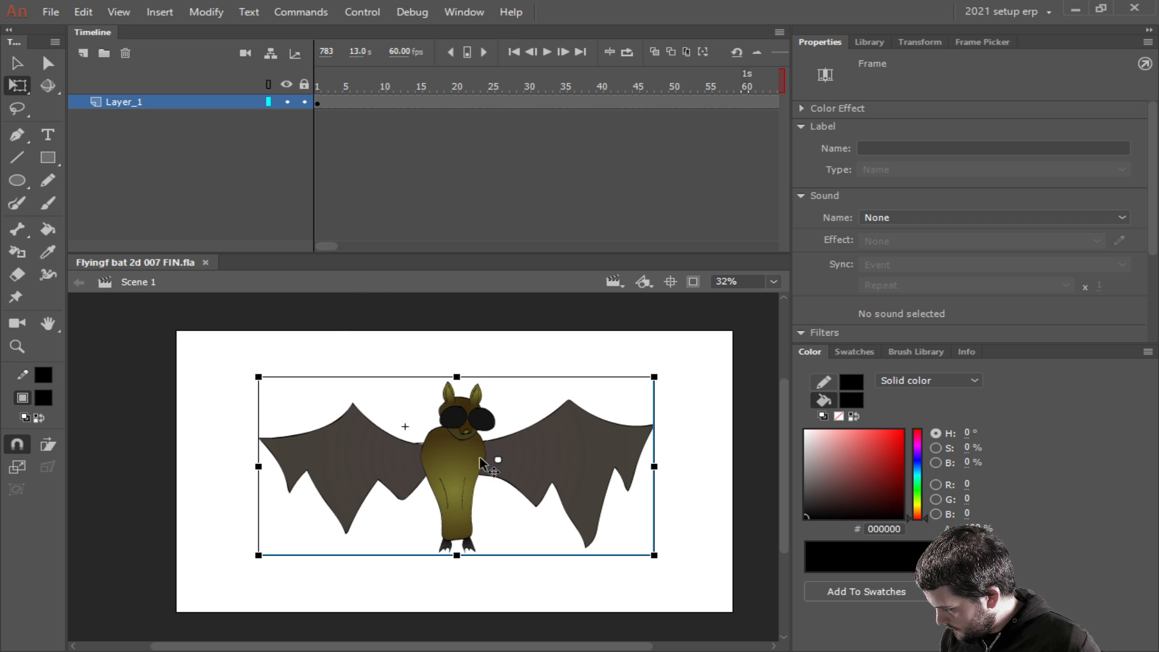
# Move the bat instance's transformation point down to the base of its body between the feet and save the document.
pyautogui.moveTo(498, 460); pyautogui.dragTo(455, 524)
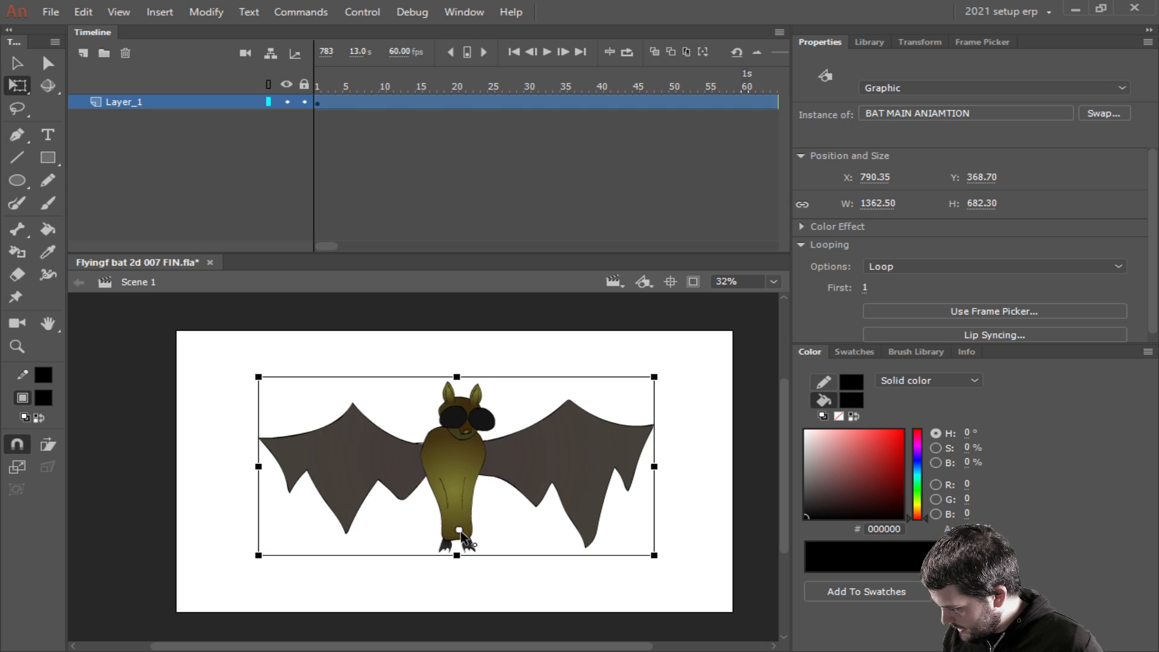
pyautogui.hotkey('ctrl', 's')
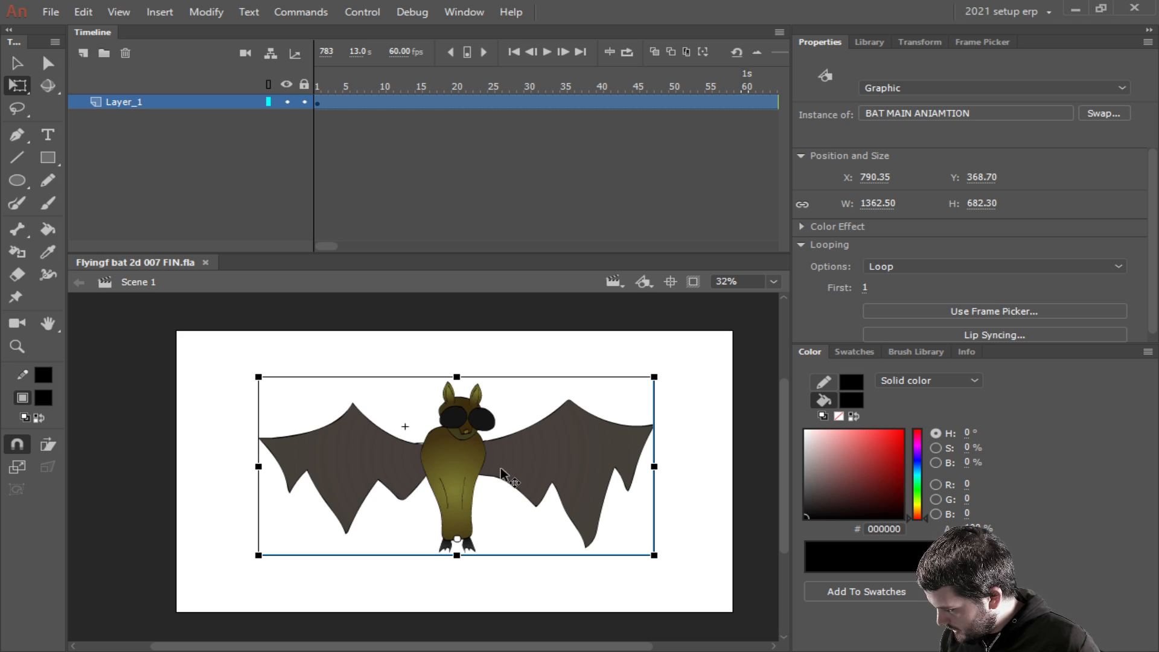
pyautogui.click(16, 89)
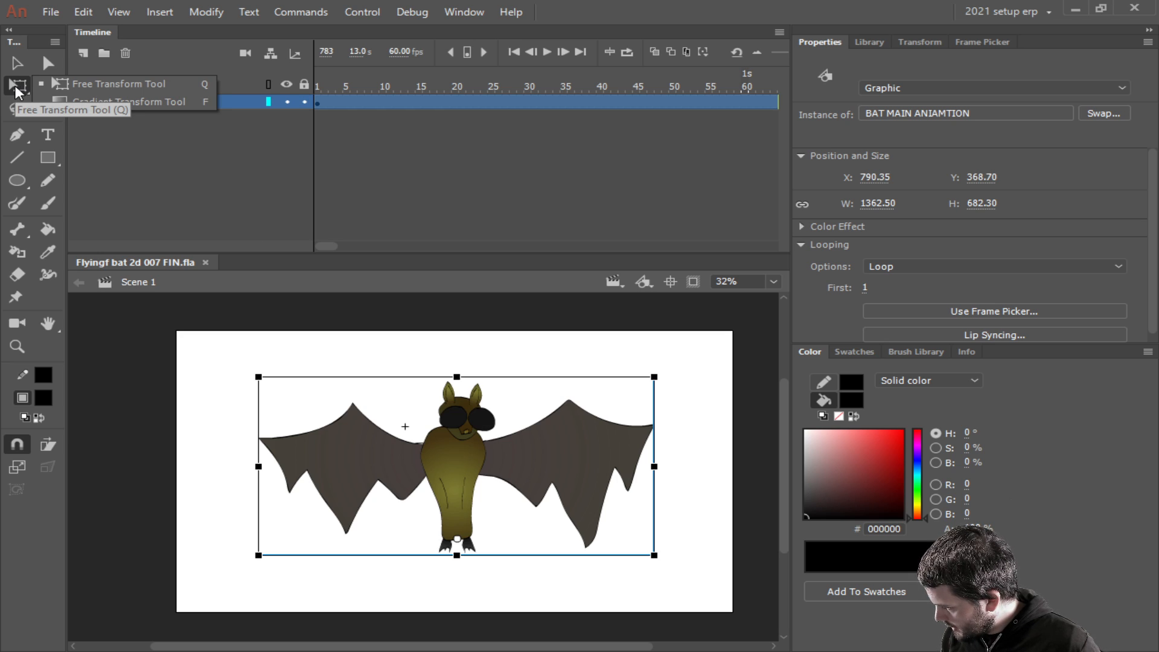
pyautogui.click(419, 208)
pyautogui.click(561, 400)
pyautogui.click(492, 450)
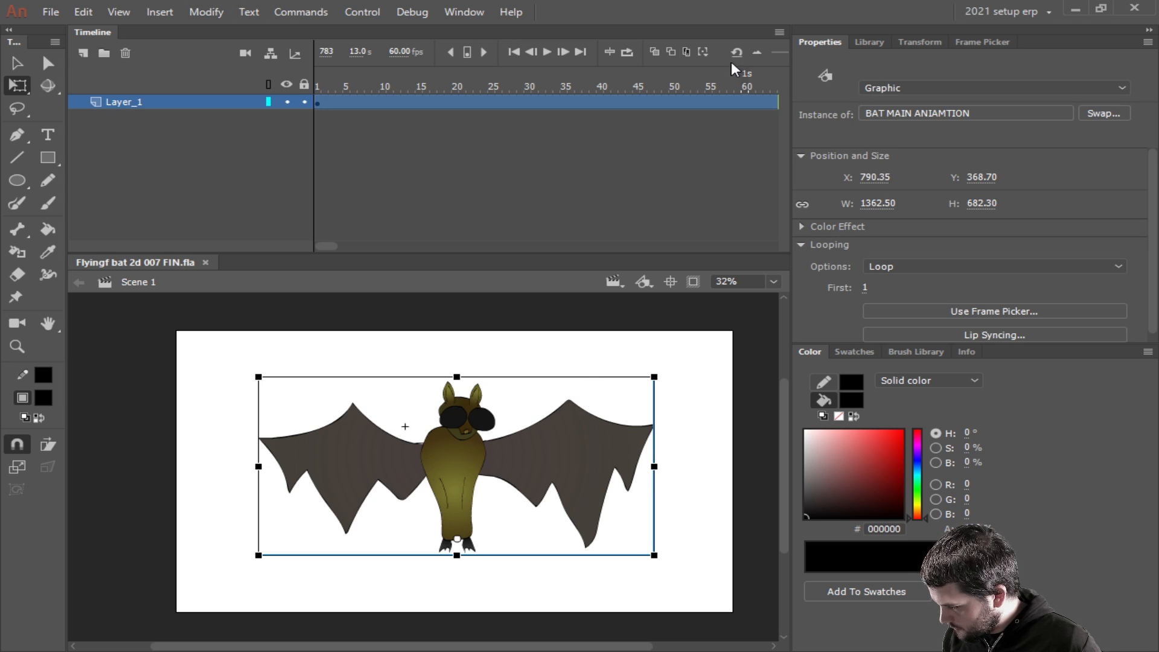
# Check the stage size and frame rate in the document settings and accept them as they are.
pyautogui.rightClick(664, 344)
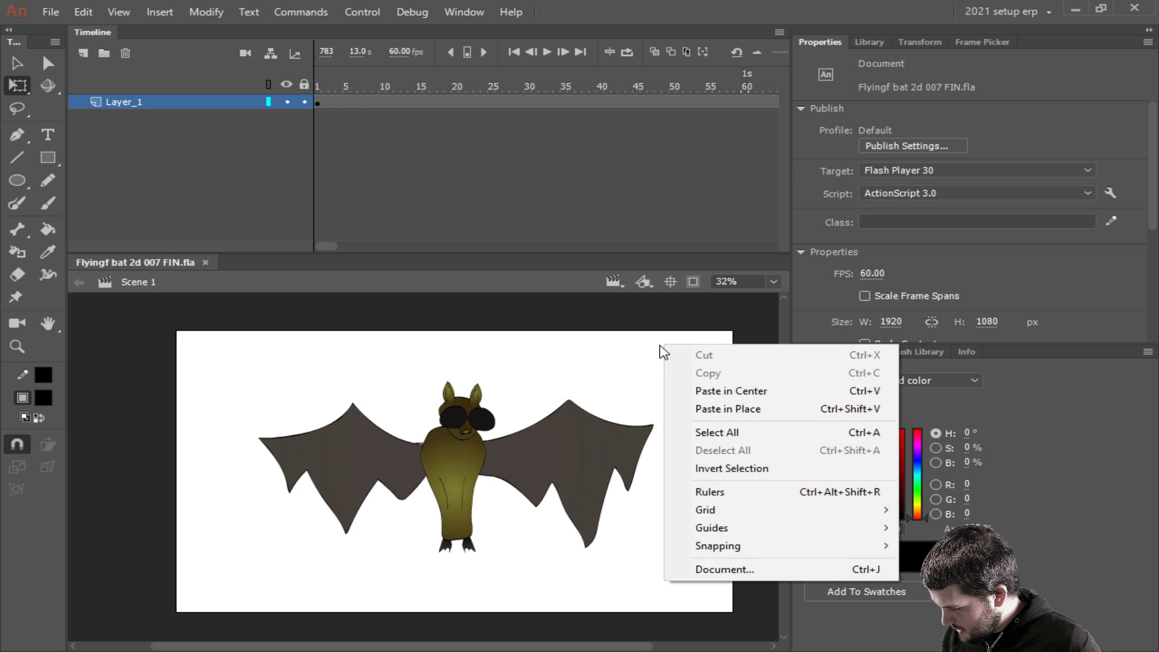
pyautogui.click(767, 572)
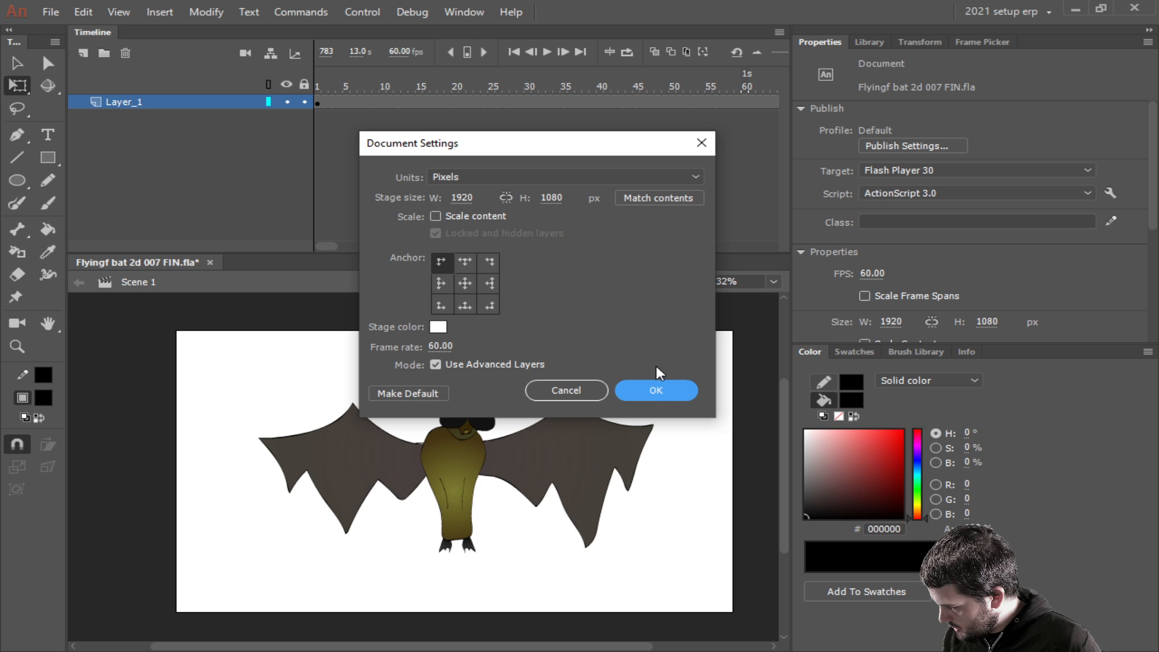
pyautogui.click(657, 391)
# Try to publish the document.
pyautogui.click(51, 12)
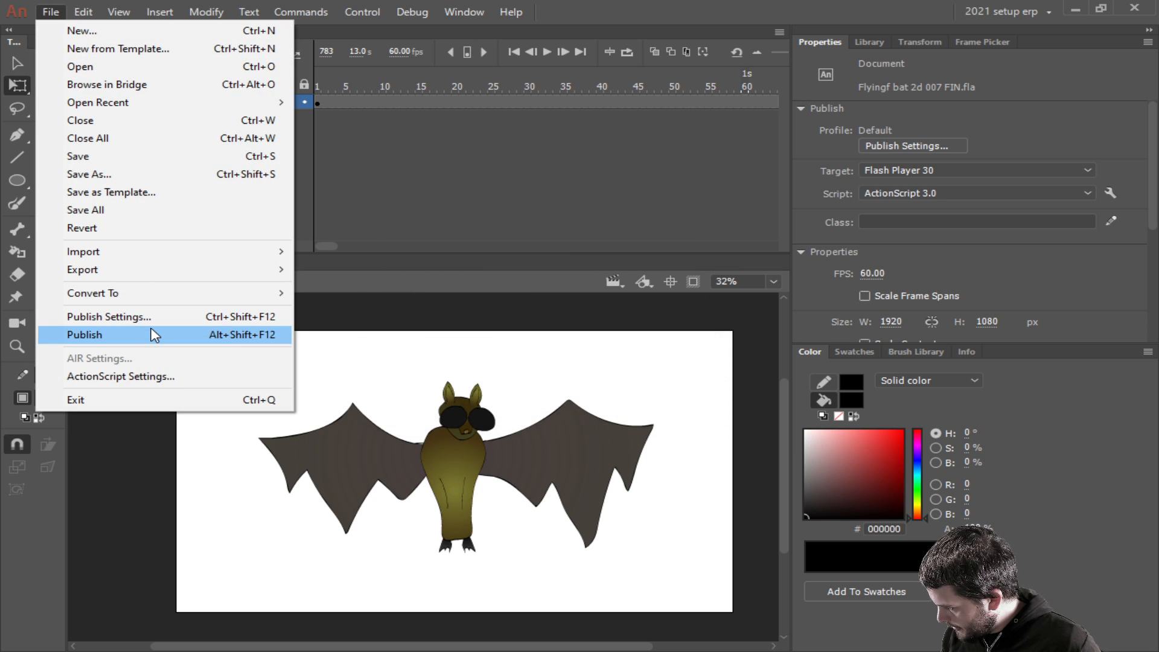
pyautogui.click(155, 335)
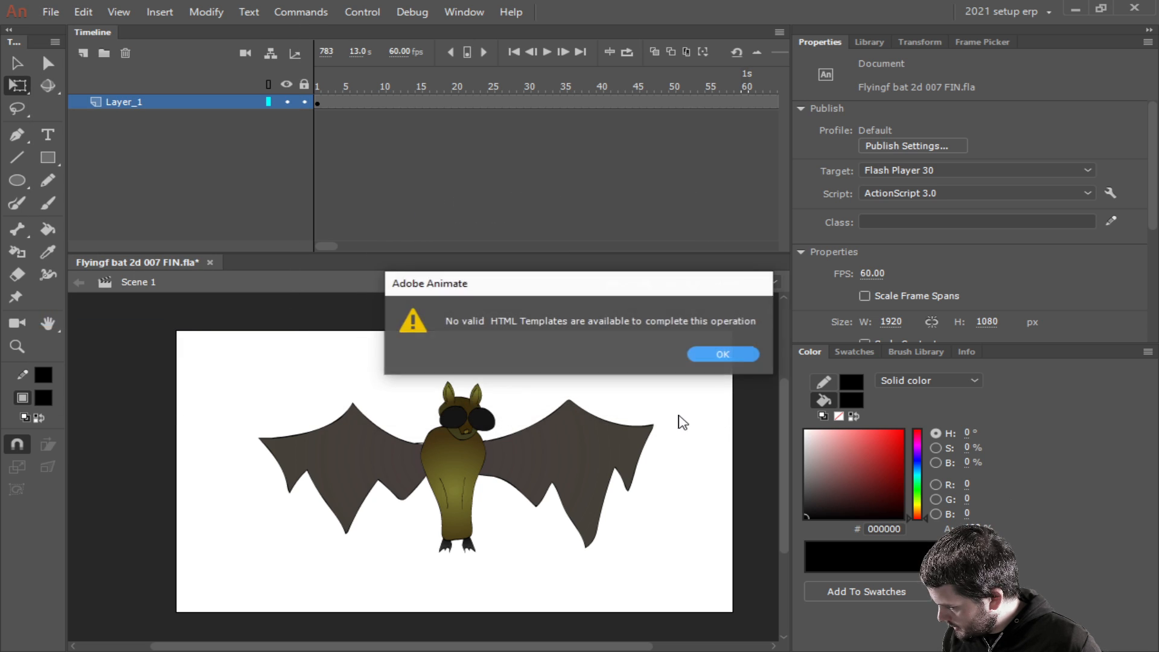
pyautogui.click(728, 356)
pyautogui.click(50, 13)
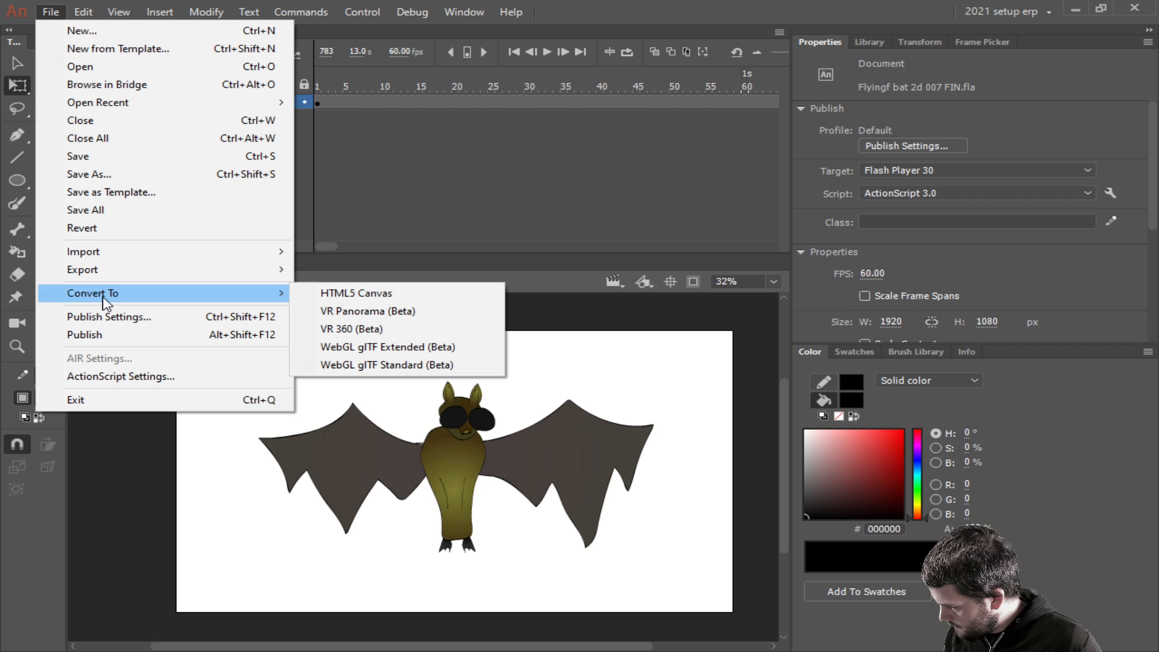
pyautogui.moveTo(124, 275)
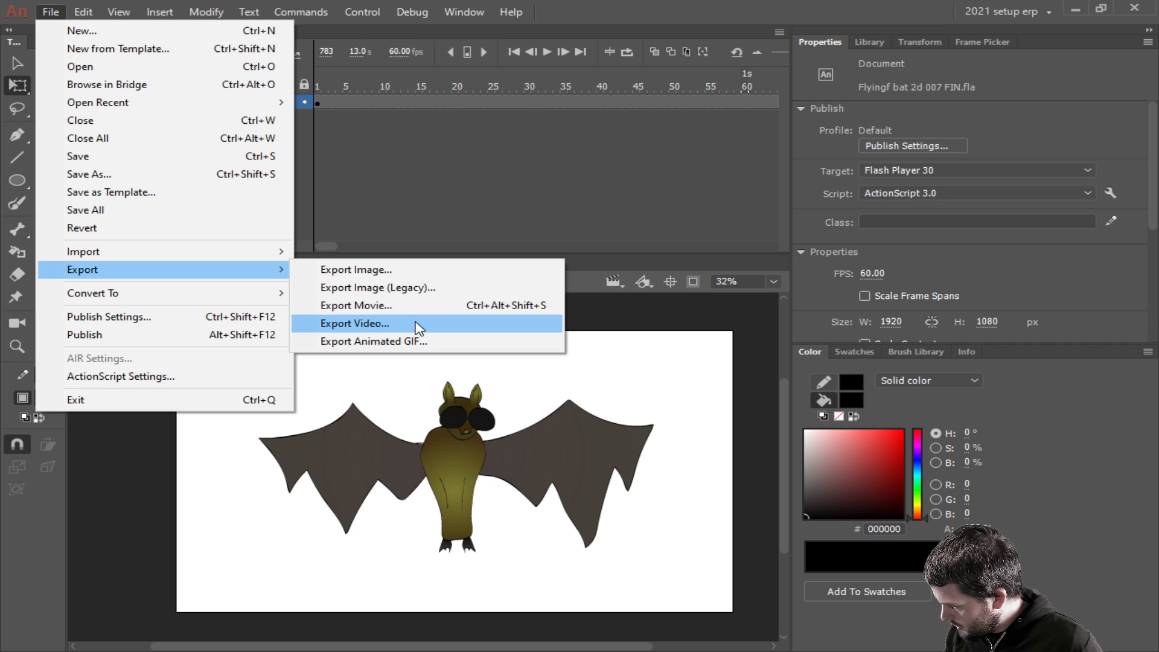
pyautogui.click(621, 5)
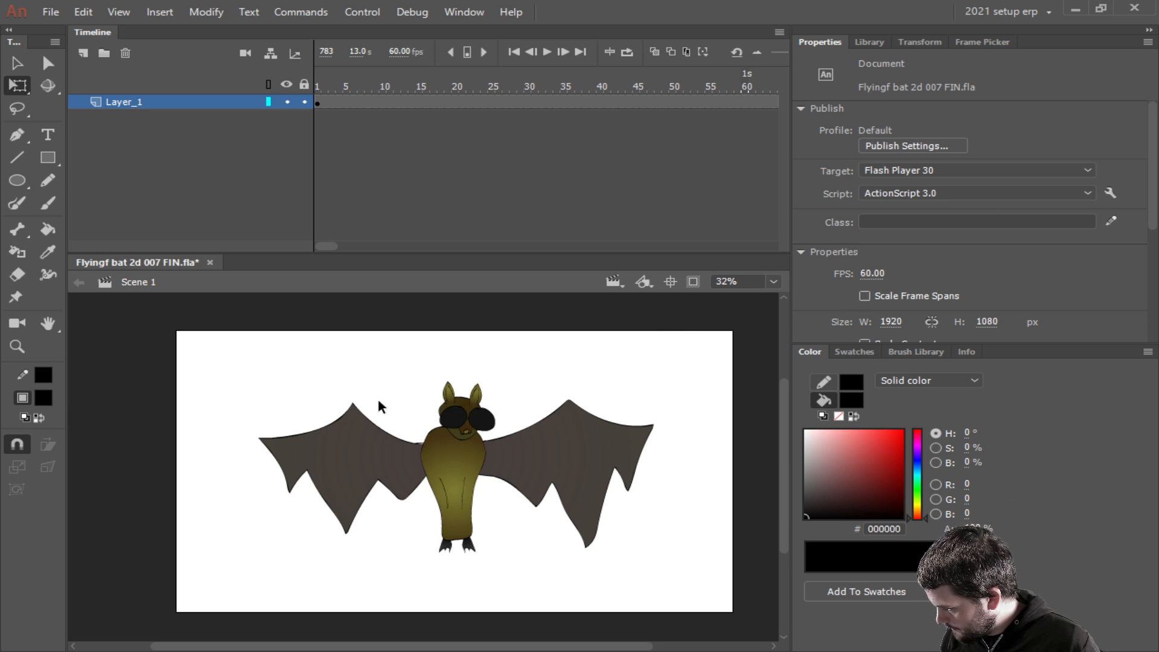
# Scale the bat instance up to about 1829 × 916 px, position it centrally so it nearly fills the stage, and save.
pyautogui.click(412, 442)
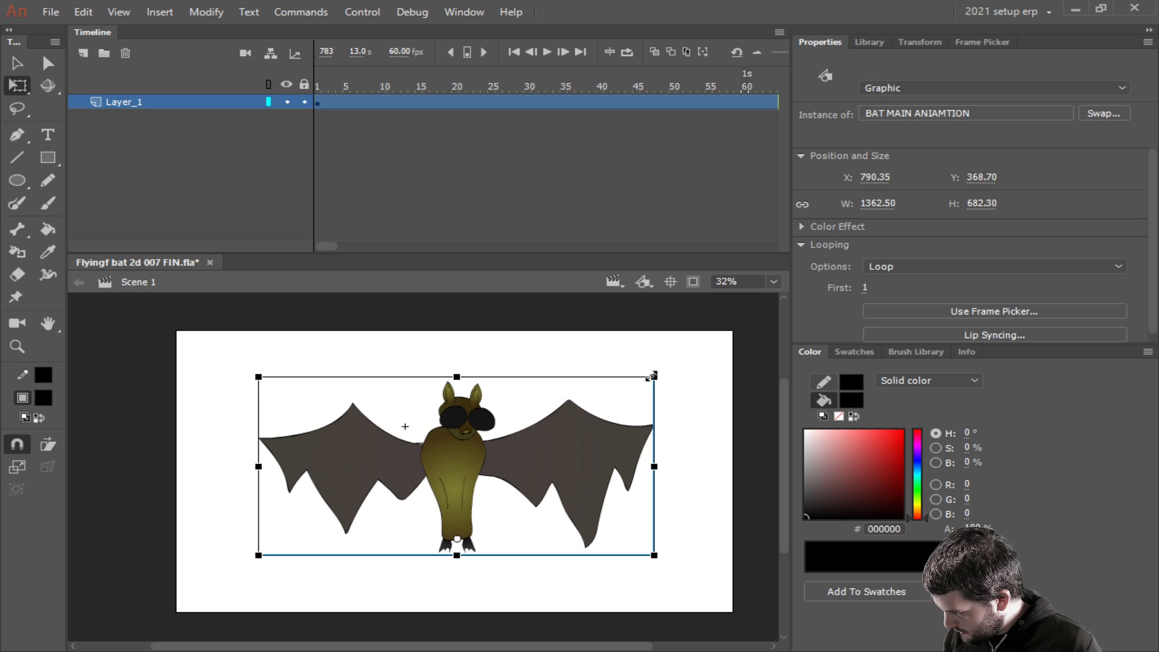
pyautogui.moveTo(659, 371); pyautogui.dragTo(744, 320)
pyautogui.moveTo(429, 425); pyautogui.dragTo(436, 459)
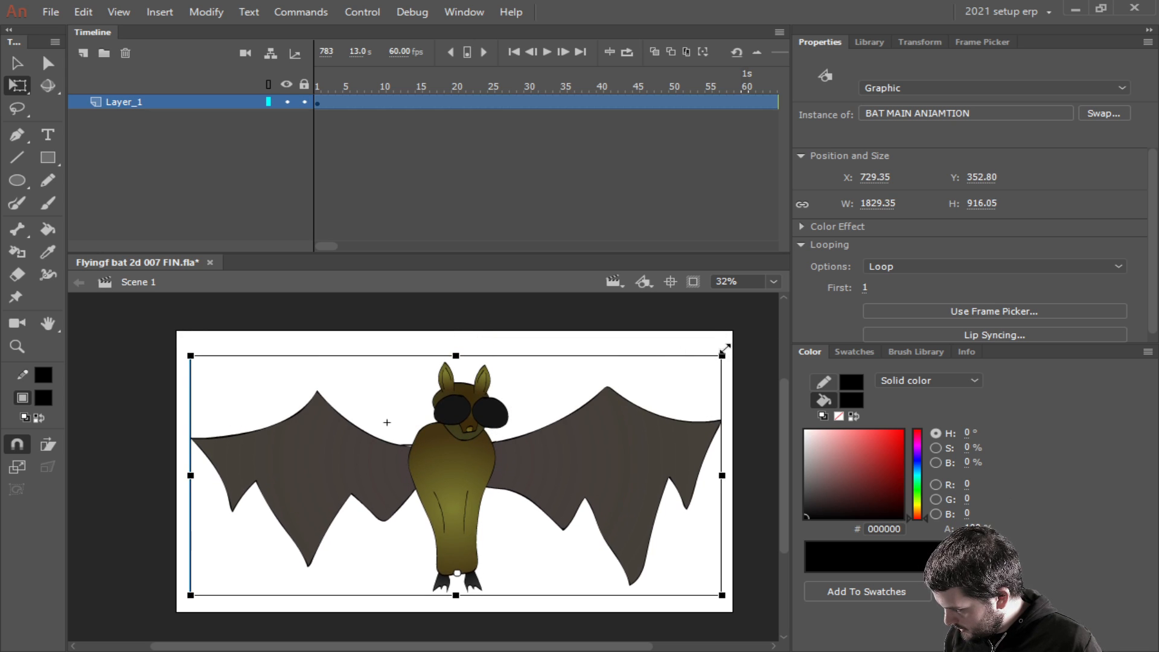
pyautogui.moveTo(725, 348); pyautogui.dragTo(733, 343)
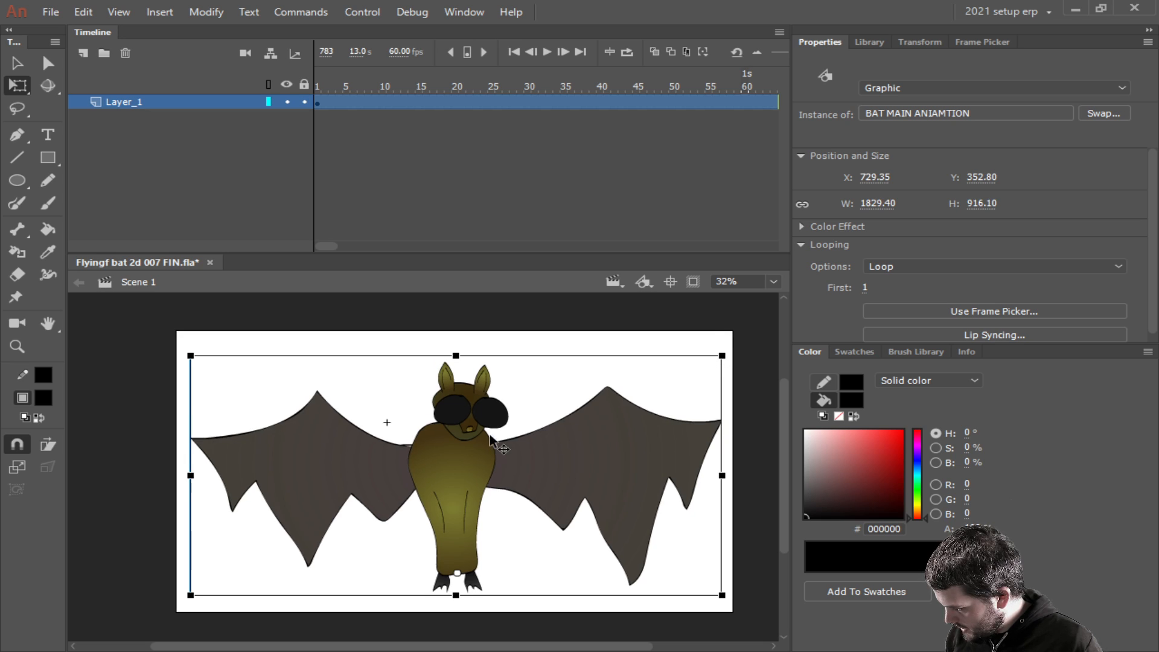
pyautogui.hotkey('ctrl', 'z')
pyautogui.moveTo(469, 444); pyautogui.dragTo(470, 444)
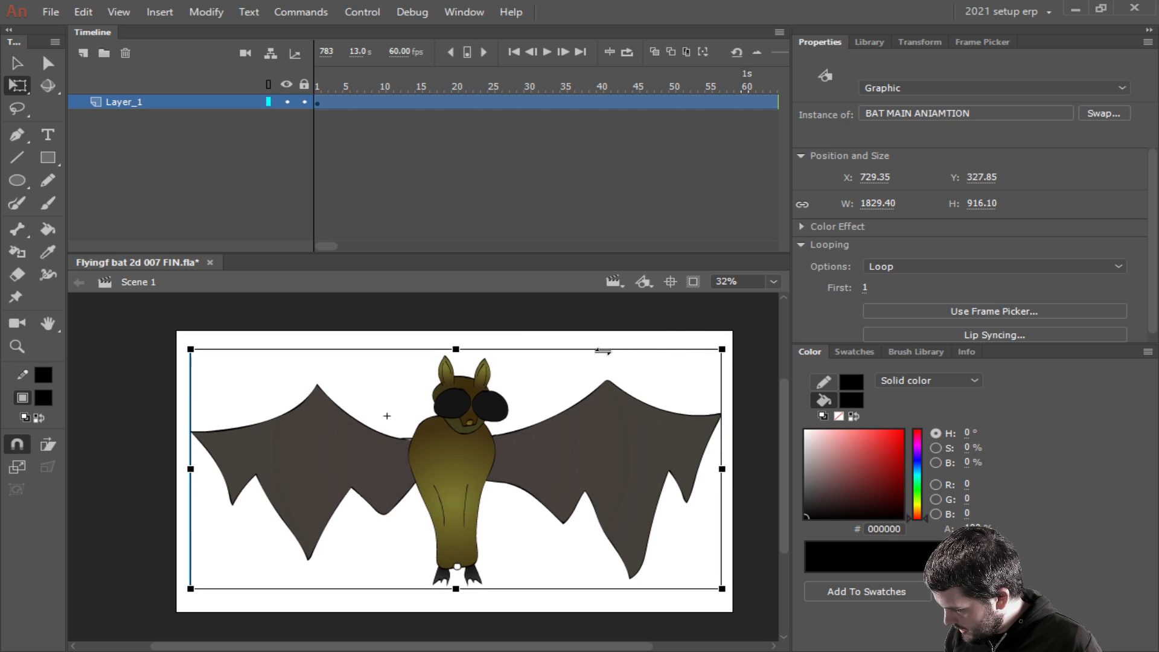
pyautogui.click(576, 321)
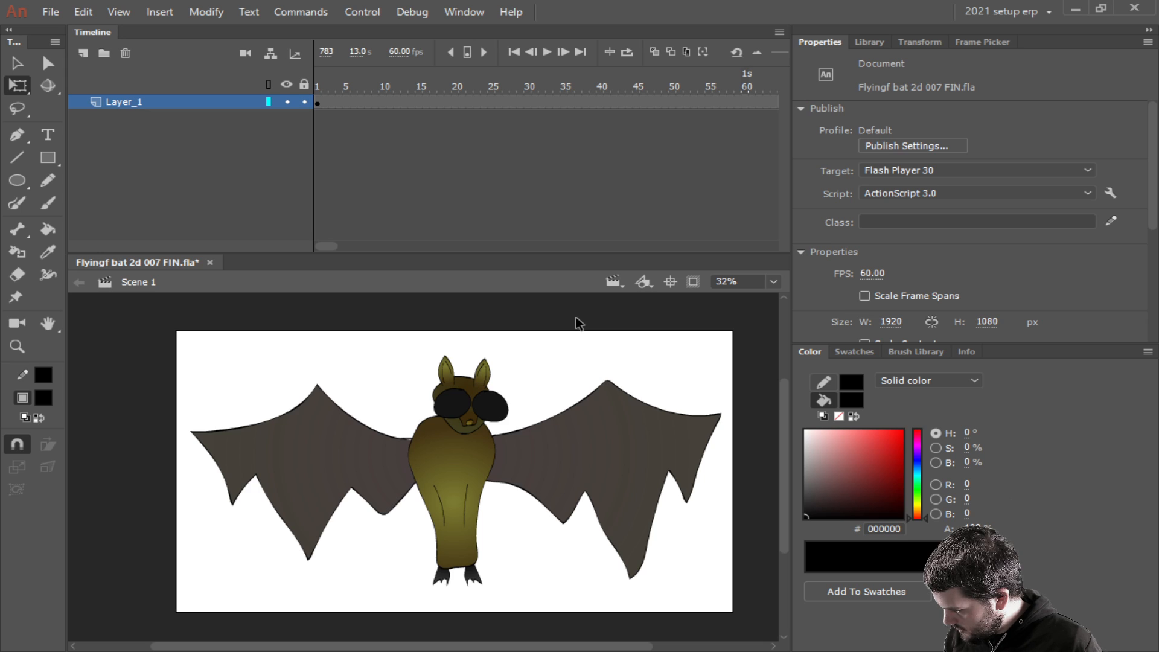
pyautogui.hotkey('ctrl', 's')
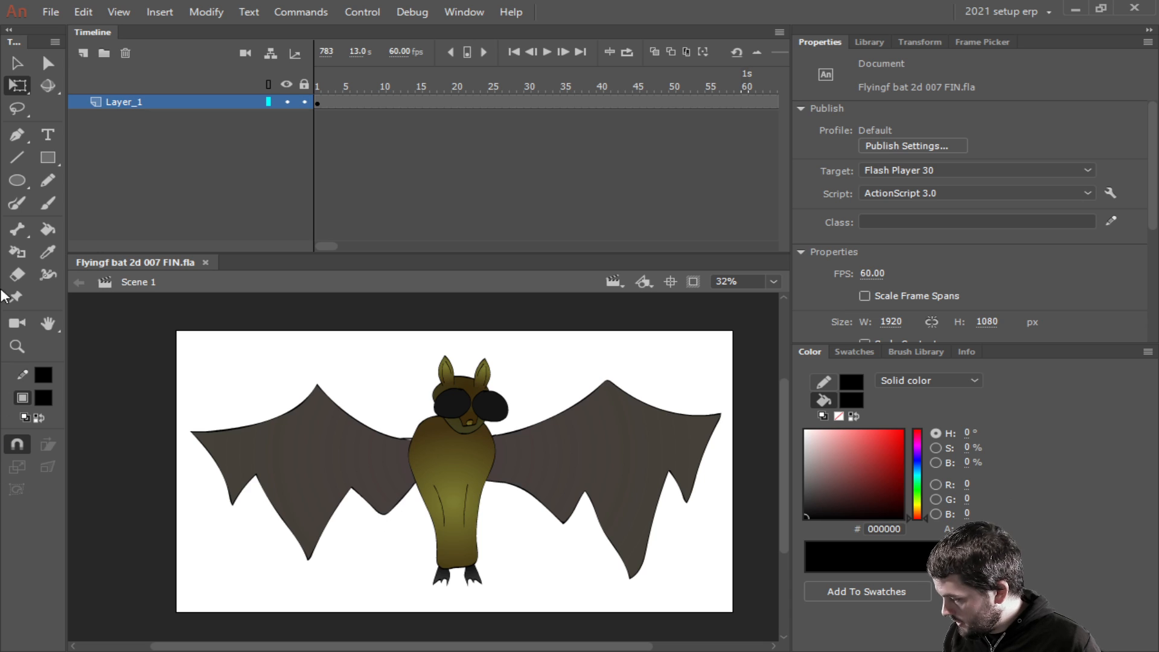
# Play the animation from the first frame through the wing opening into the flight loop to review the enlarged bat.
pyautogui.click(511, 52)
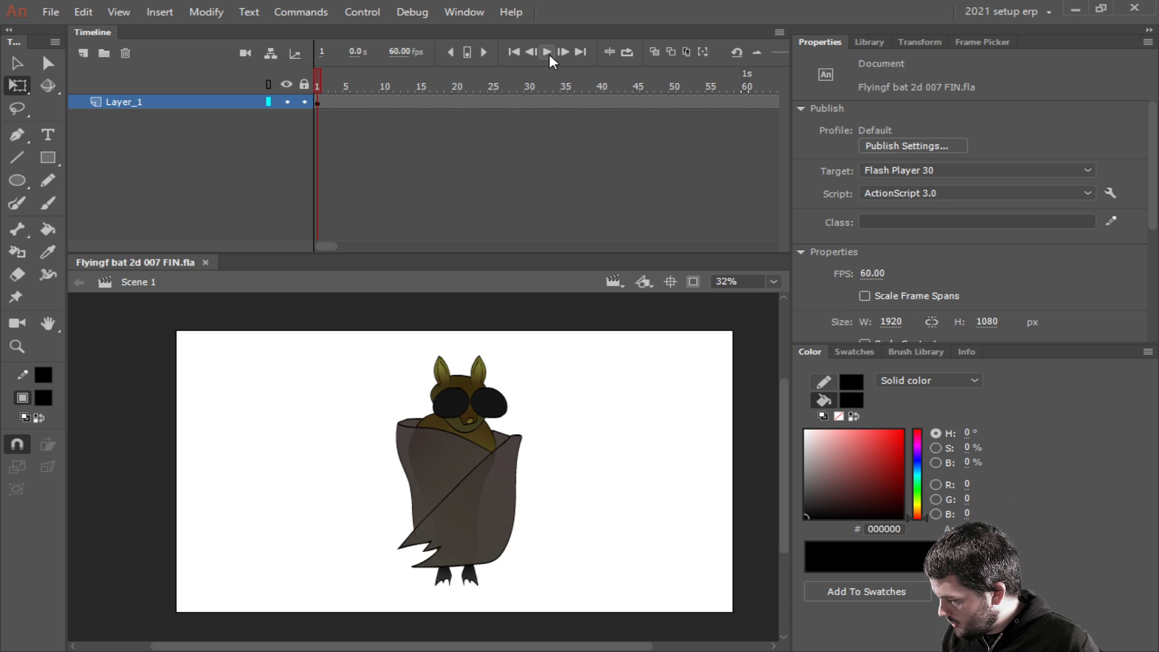
pyautogui.click(549, 53)
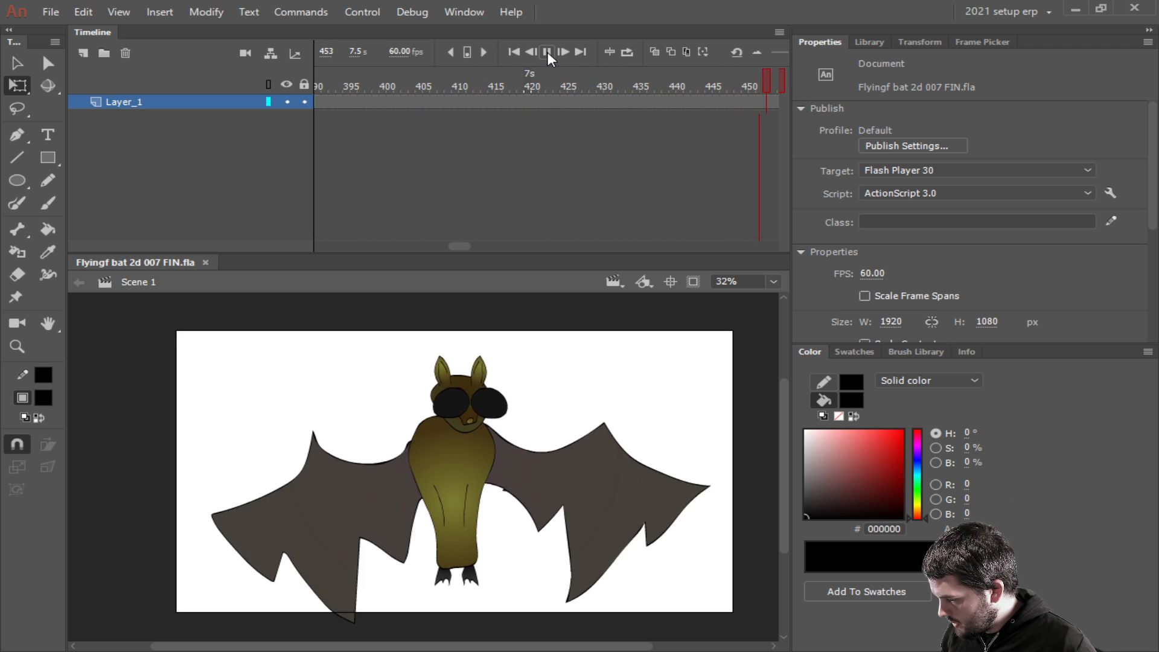
pyautogui.click(546, 52)
# Go back to frame 240 and play the animation through to the end of the timeline.
pyautogui.moveTo(457, 246); pyautogui.dragTo(419, 245)
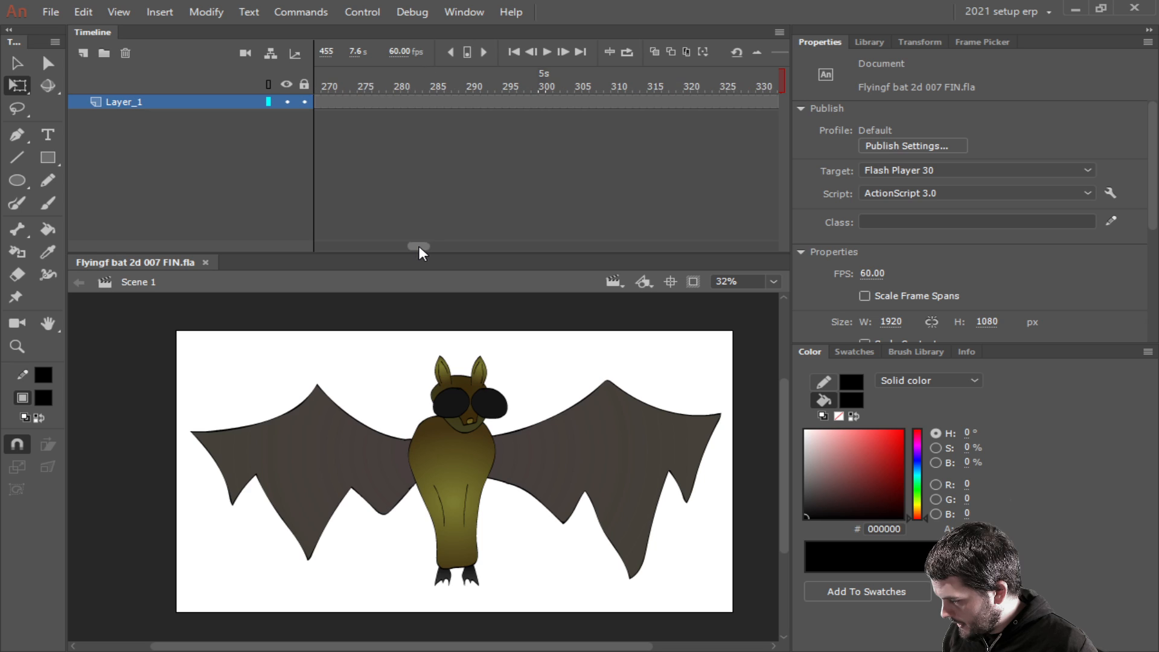
pyautogui.moveTo(443, 91); pyautogui.dragTo(581, 78)
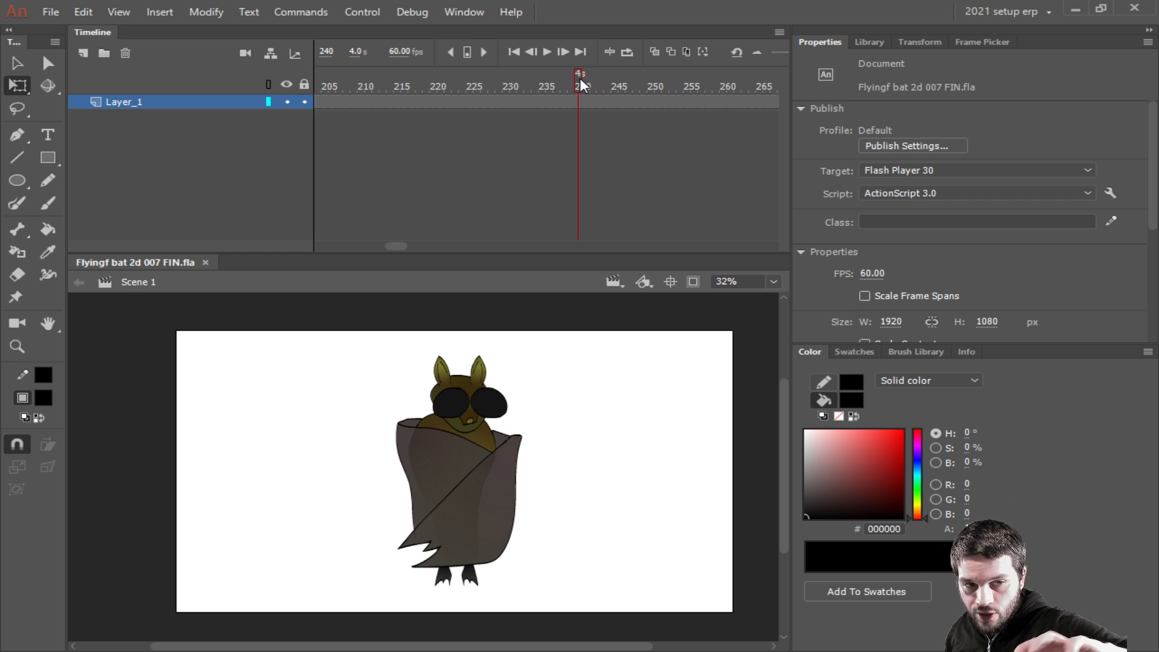
pyautogui.click(545, 52)
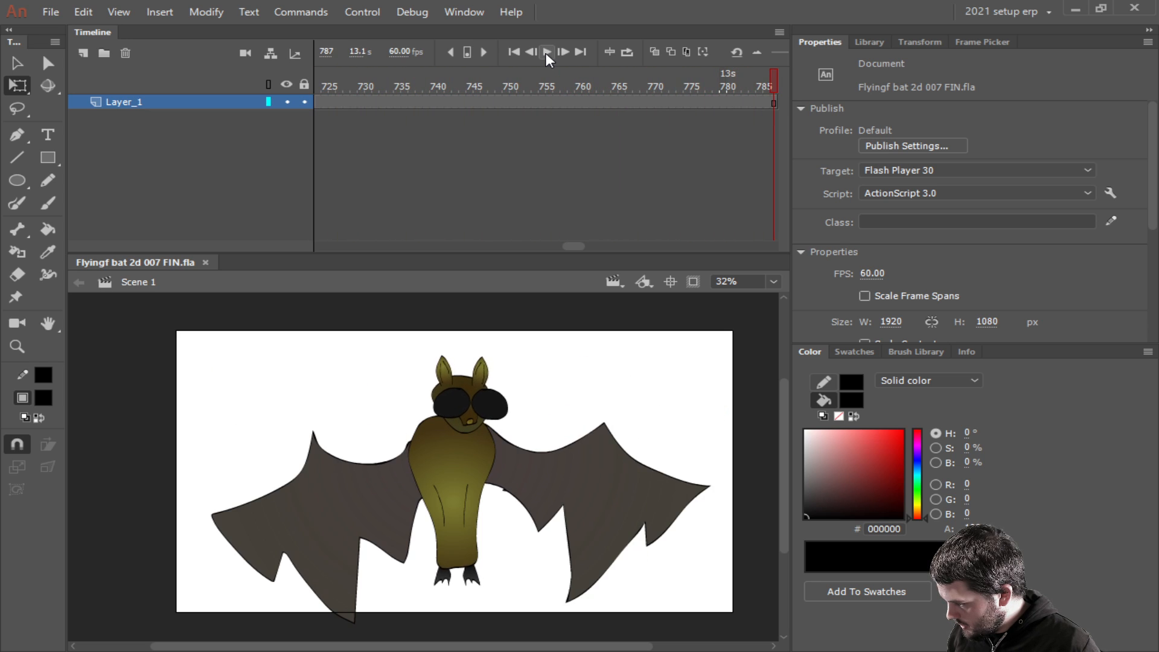
pyautogui.click(574, 247)
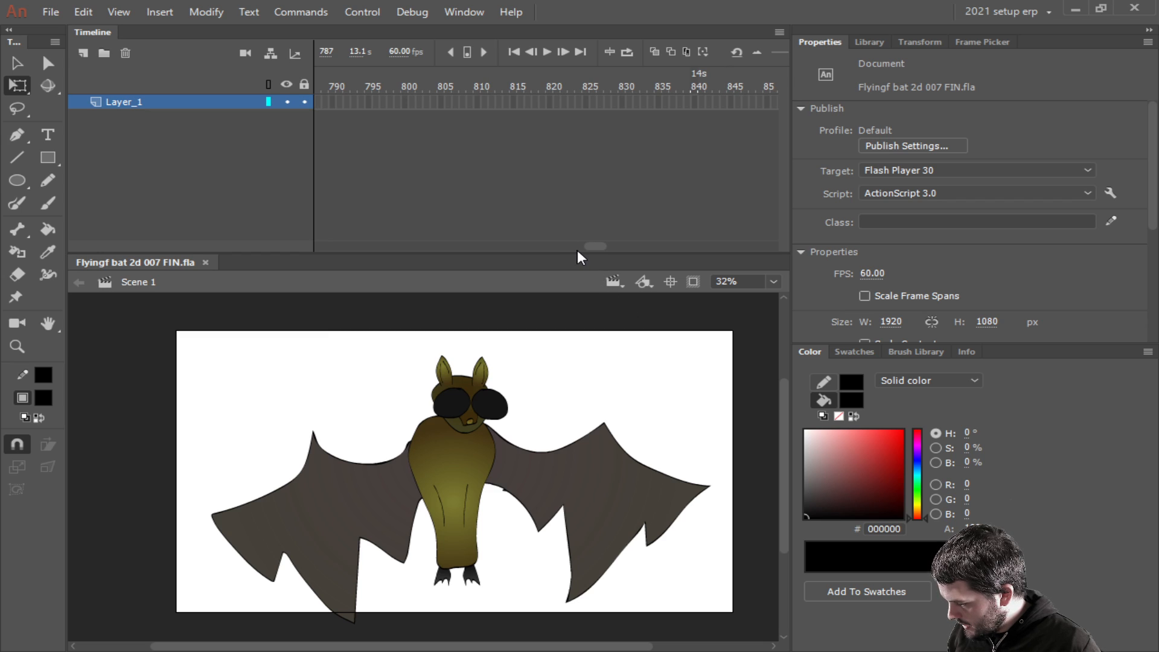